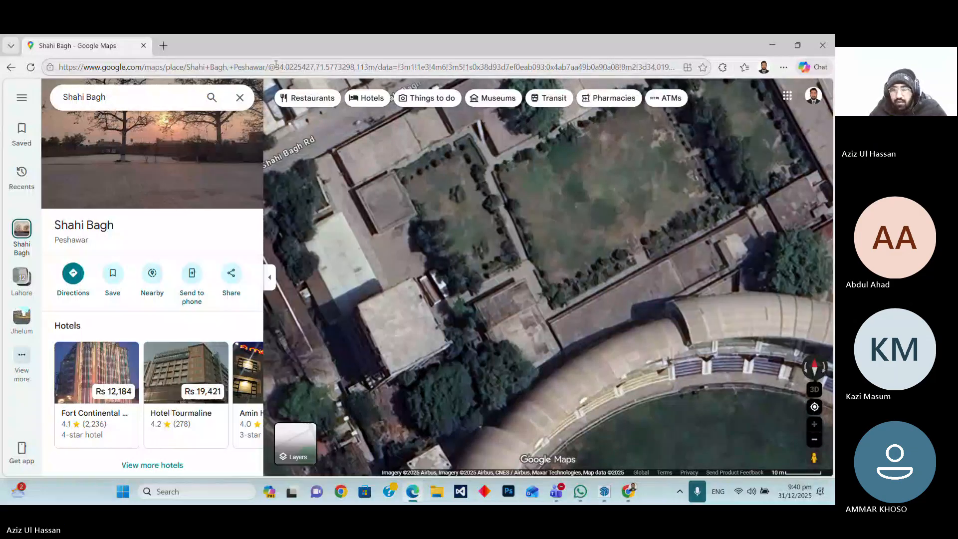
Copy the Shahi Bagh latitude and longitude from the Google Maps address
left_click_drag(275, 67, 353, 68)
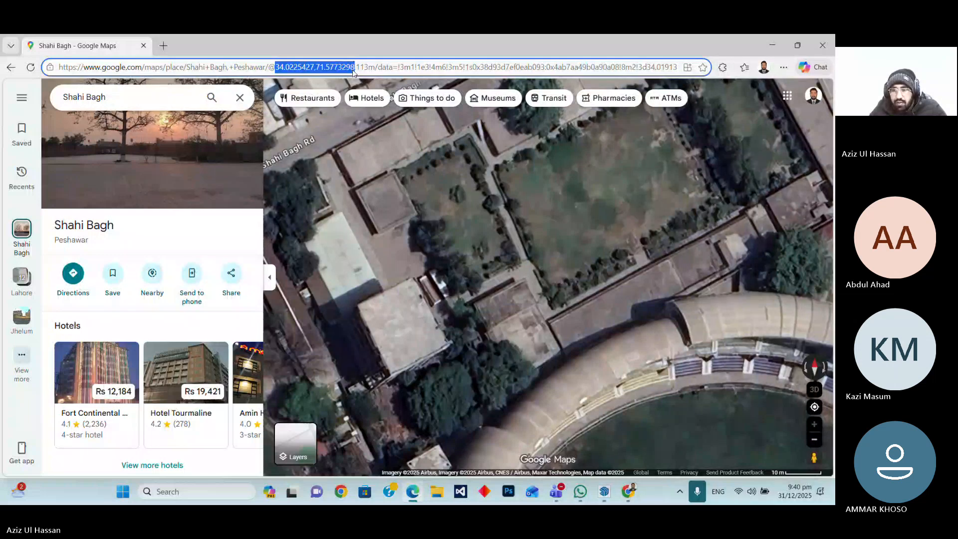
key("alt+Tab")
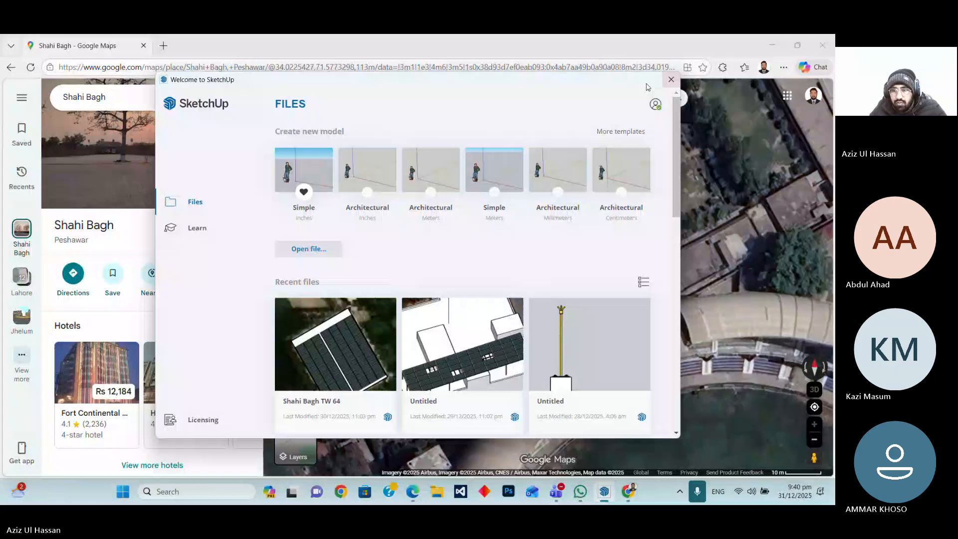
key("alt+Tab")
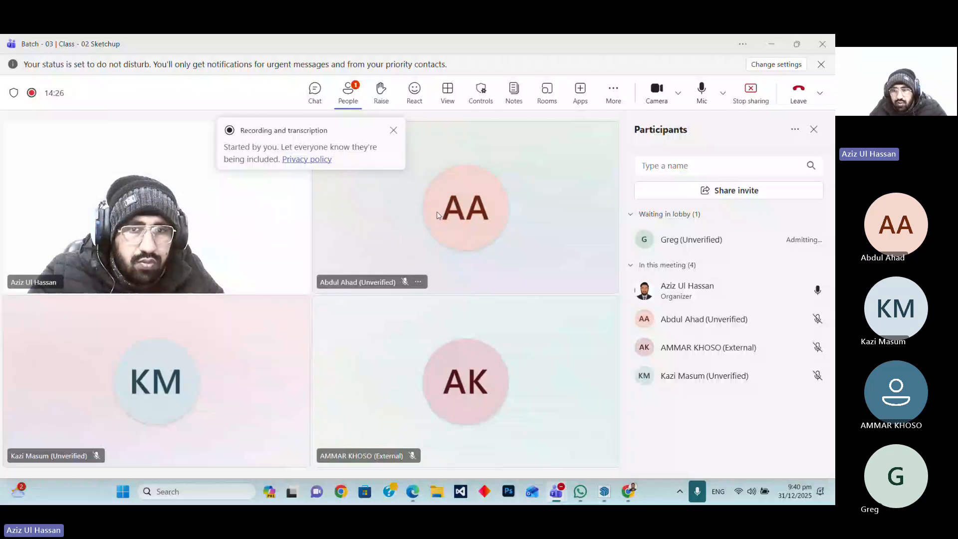
Start a new model from the Architectural Inches template and decline the LibFredo6 download prompt
left_click(604, 493)
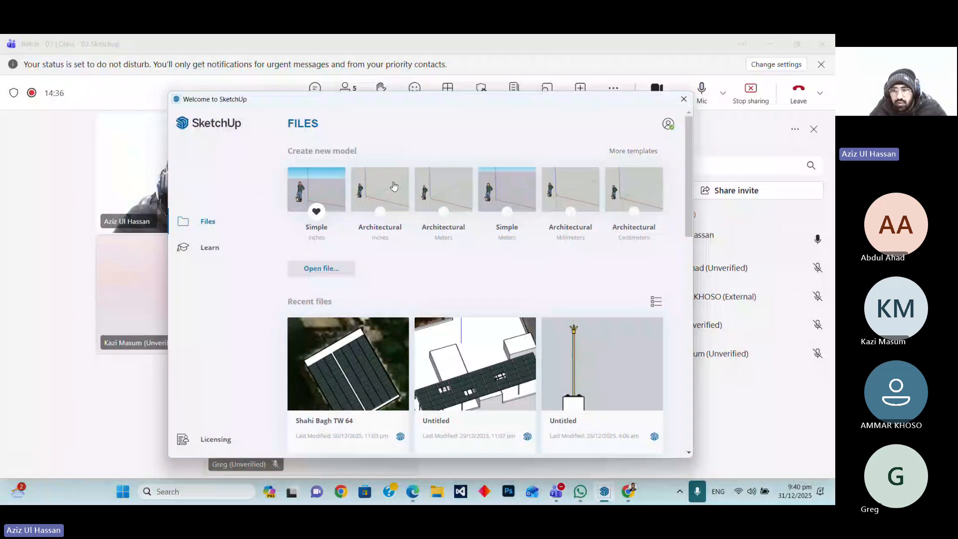
left_click(394, 186)
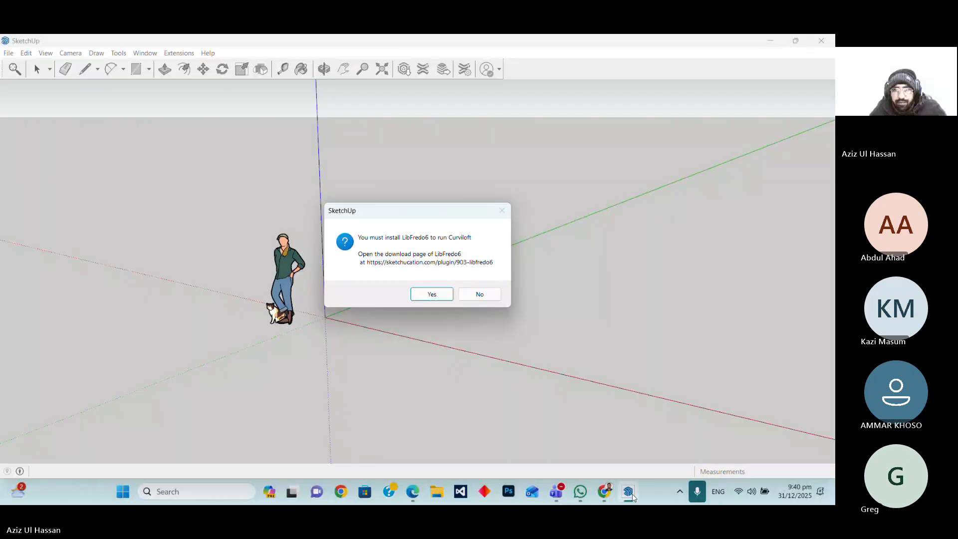
left_click(480, 294)
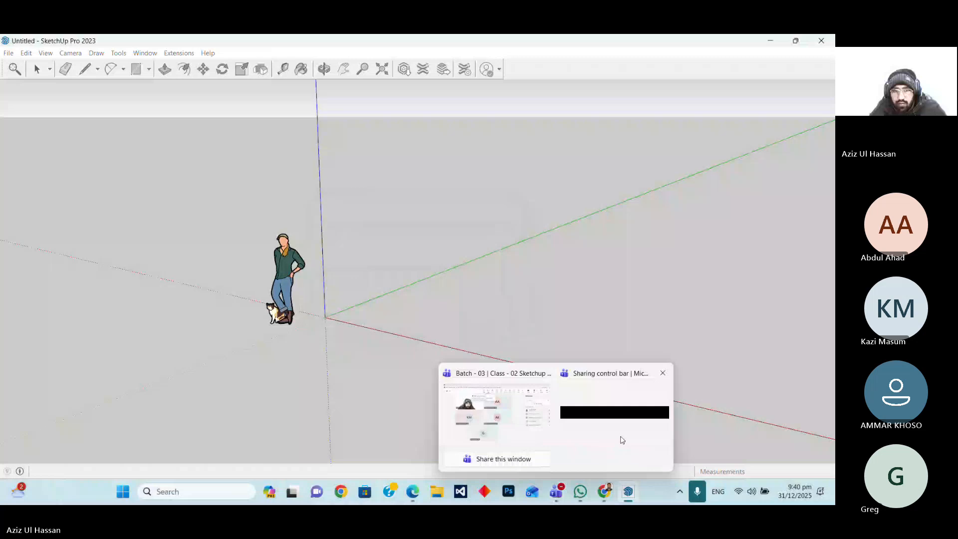
left_click(622, 440)
mouse_move(628, 494)
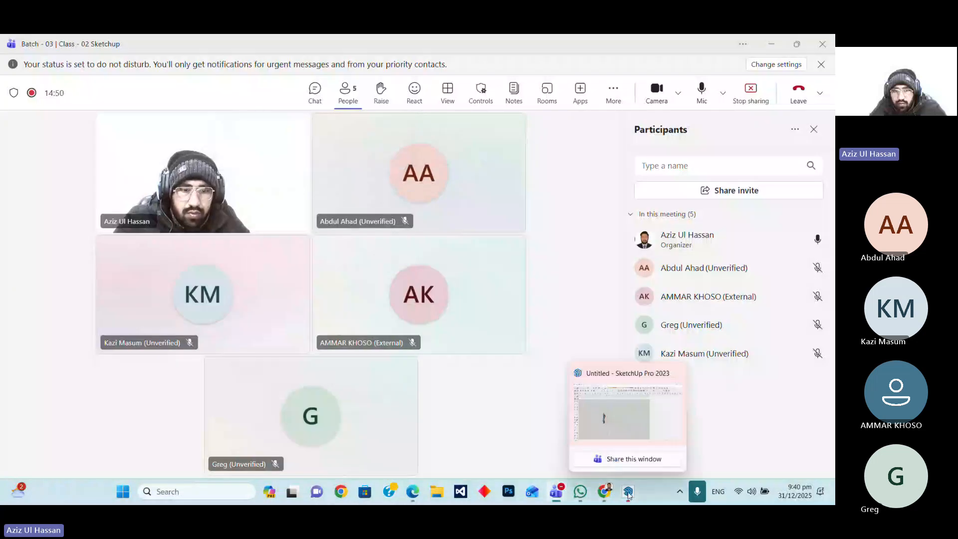
left_click(628, 494)
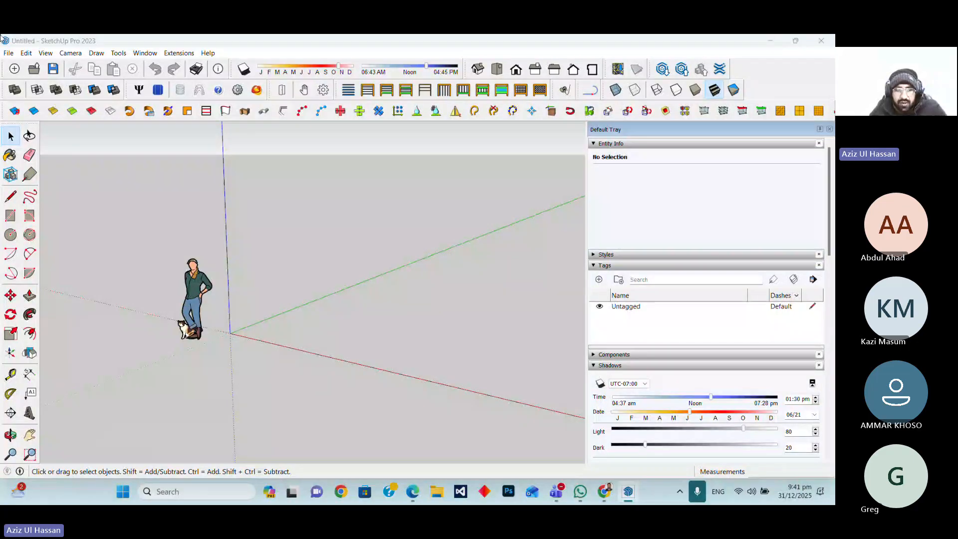
Open Save As and browse to the D:\New folder\Webinar & Course\Batch - 03 folder
left_click(8, 53)
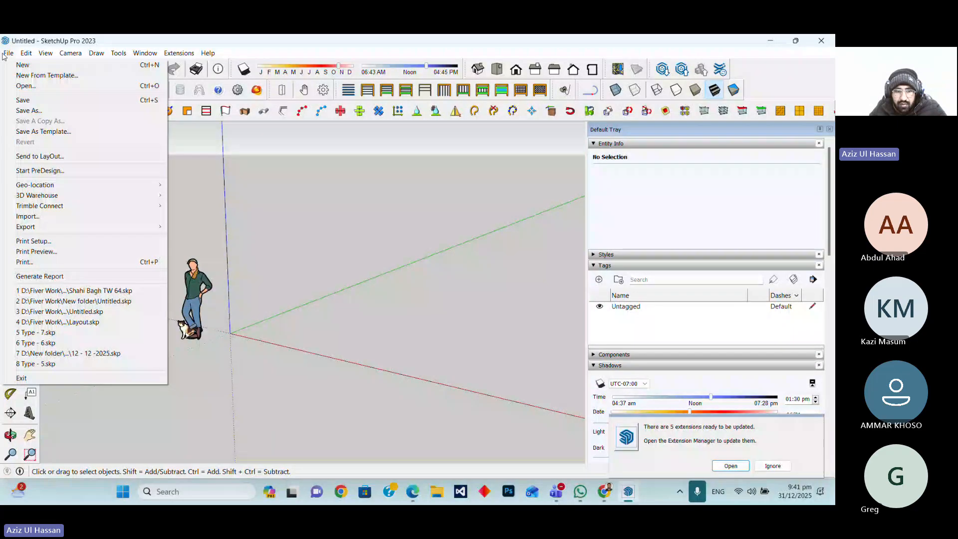
left_click(29, 111)
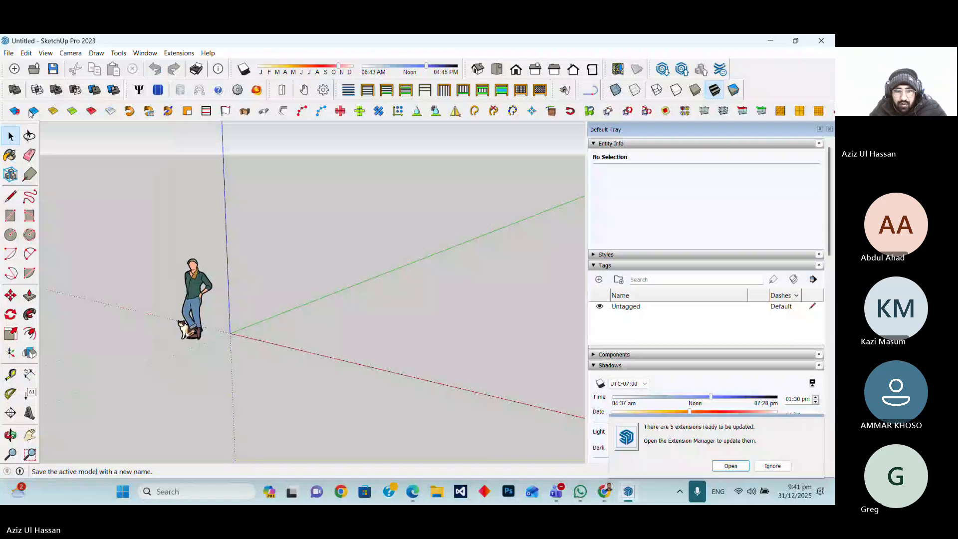
scroll(50, 344, "down", 5)
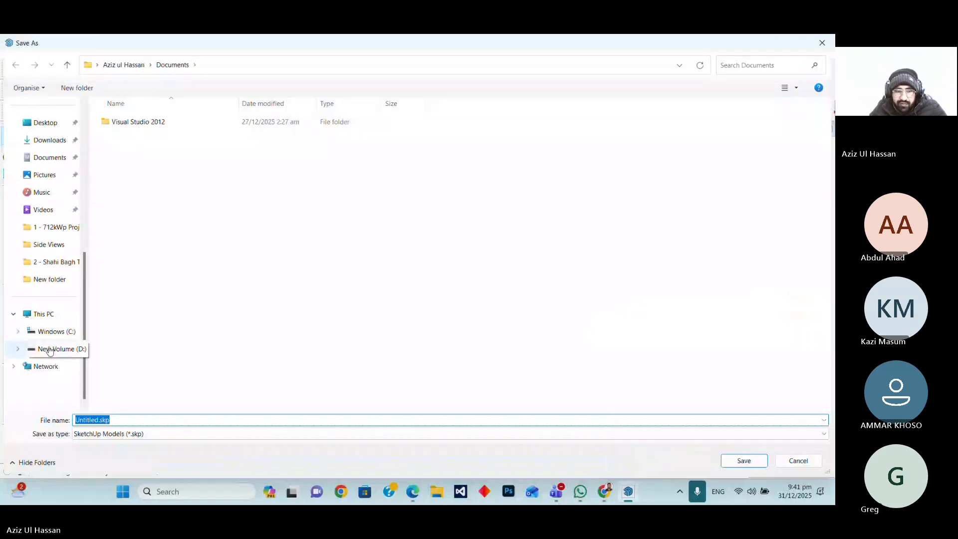
left_click(50, 349)
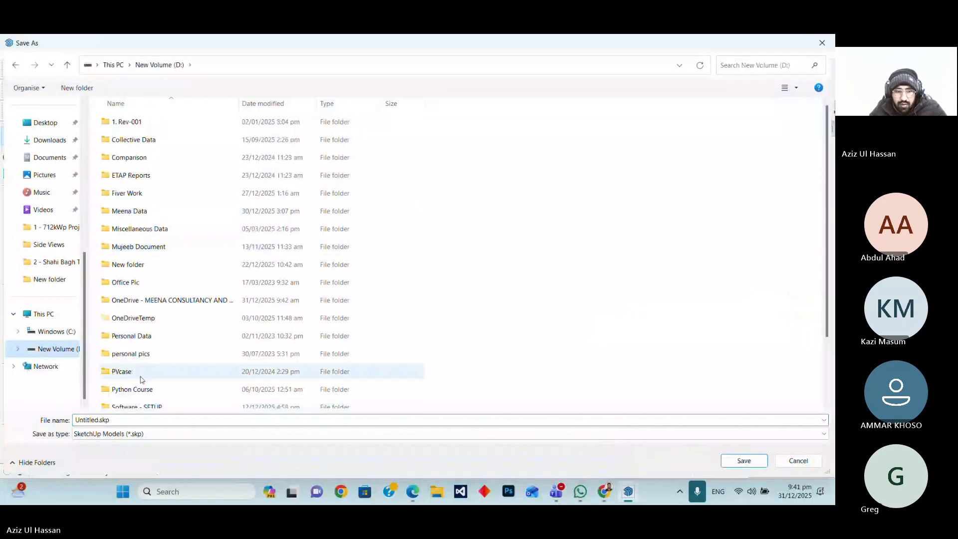
scroll(141, 380, "down", 2)
left_click(129, 188)
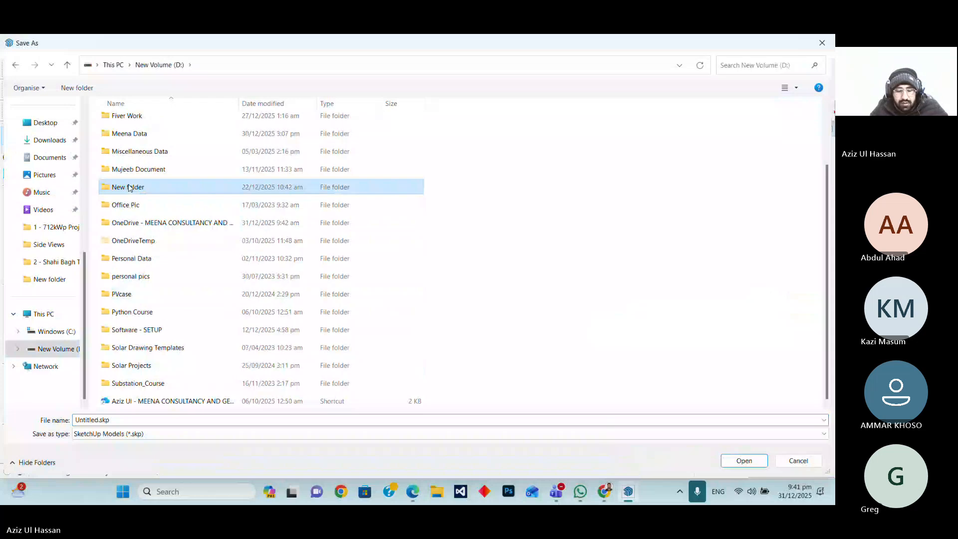
double_click(128, 187)
double_click(128, 355)
Name the file Batch - 03 | Class - 02 and try to save it
left_click(99, 419)
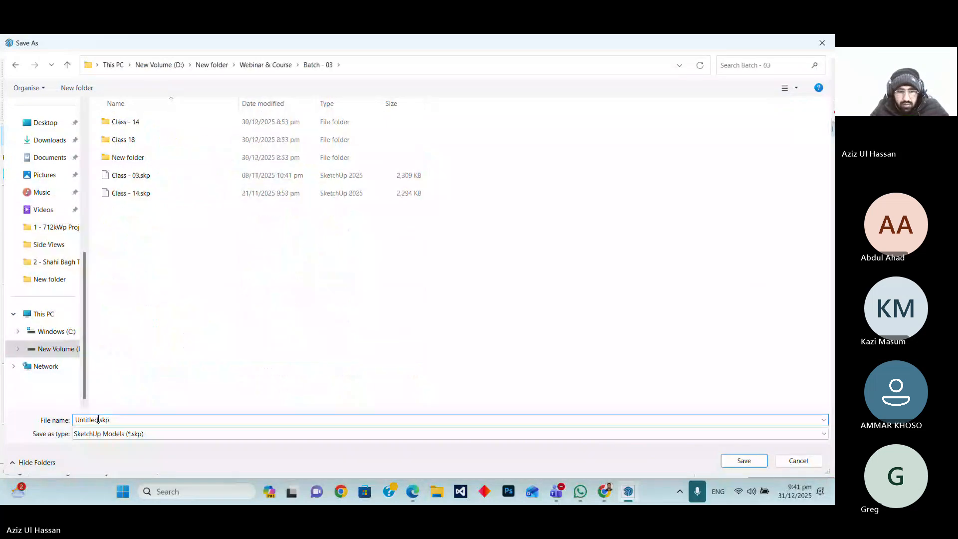
left_click_drag(98, 419, 45, 421)
type("Class - 02")
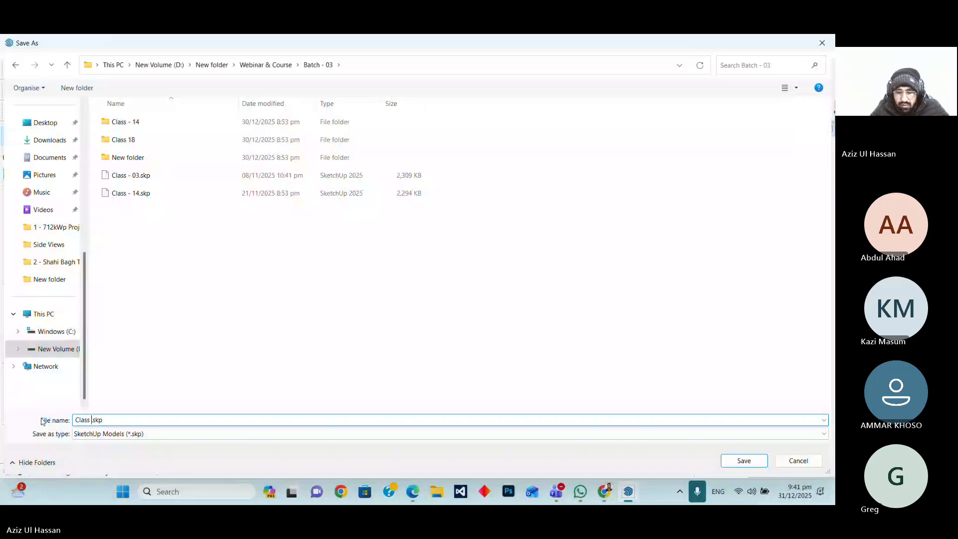
key("Left")
key("Left")
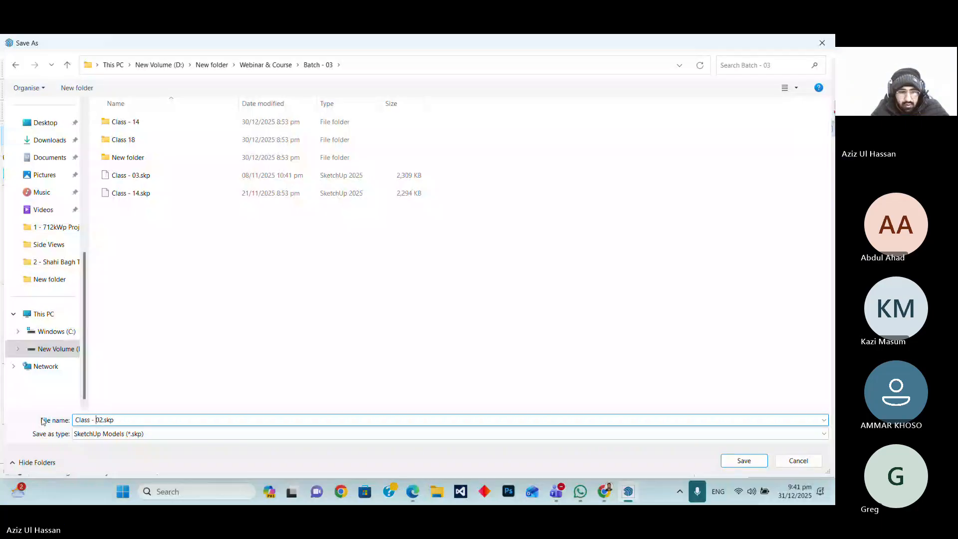
key("Home")
type("Batc")
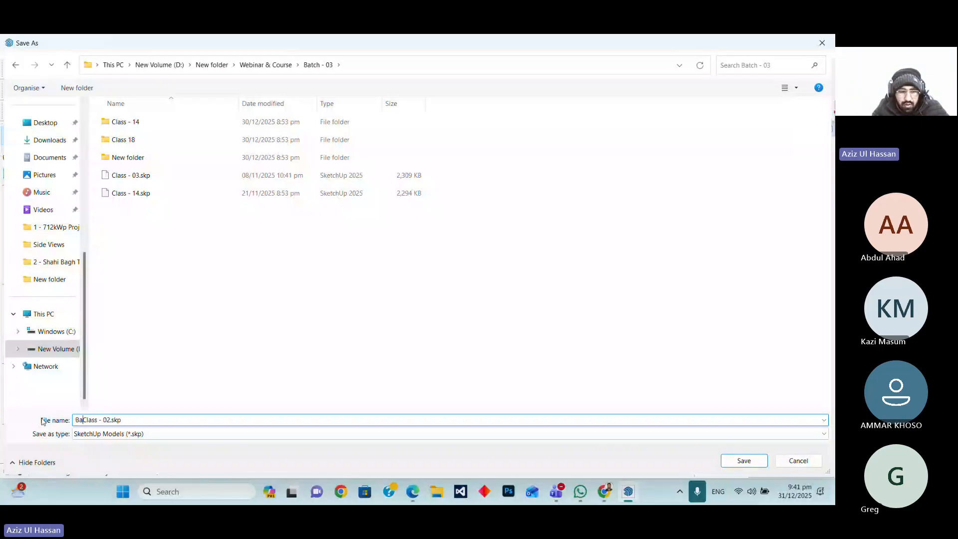
type("h")
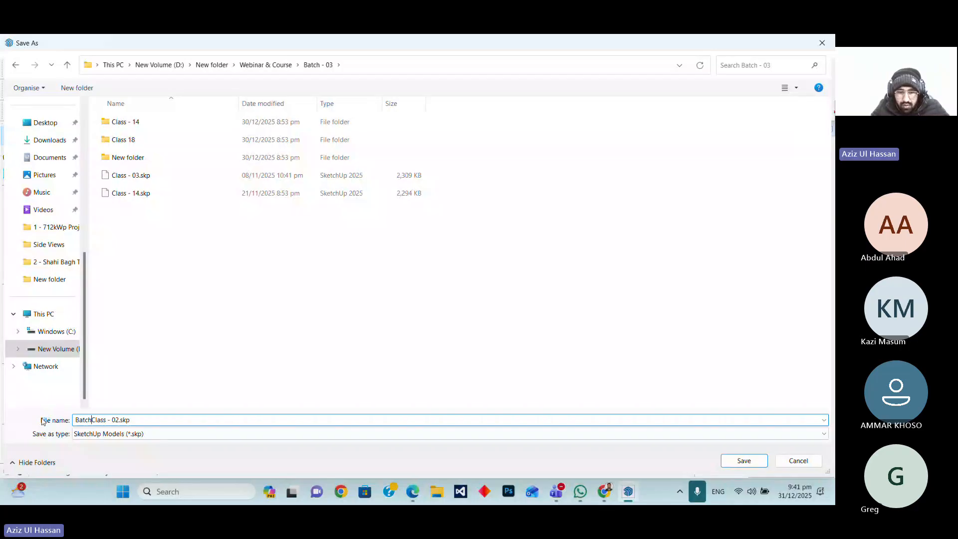
type(" - 03 |")
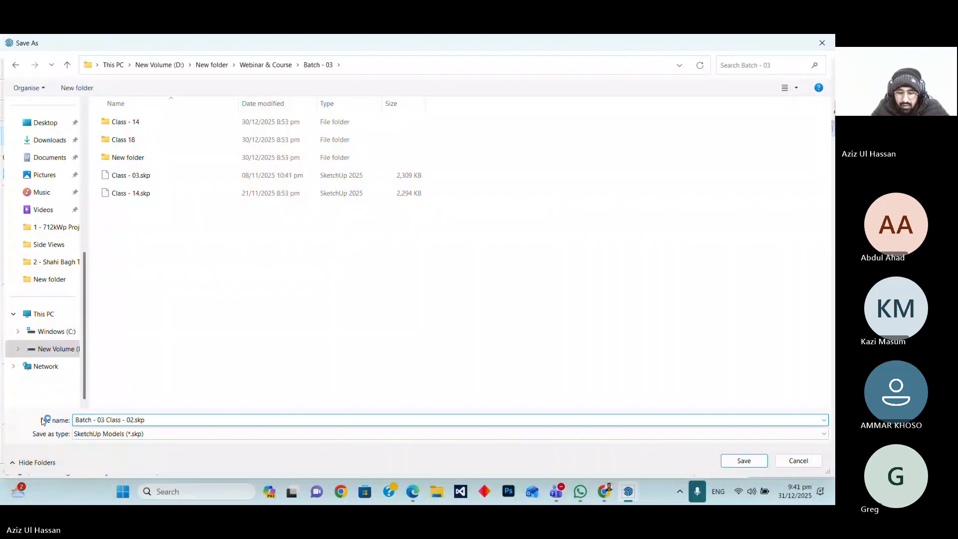
type(" Class")
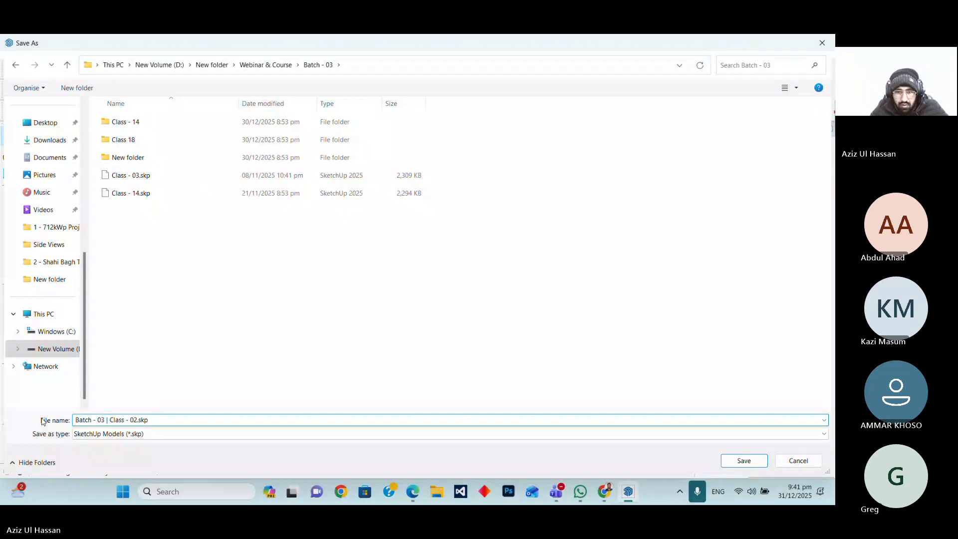
key("Return")
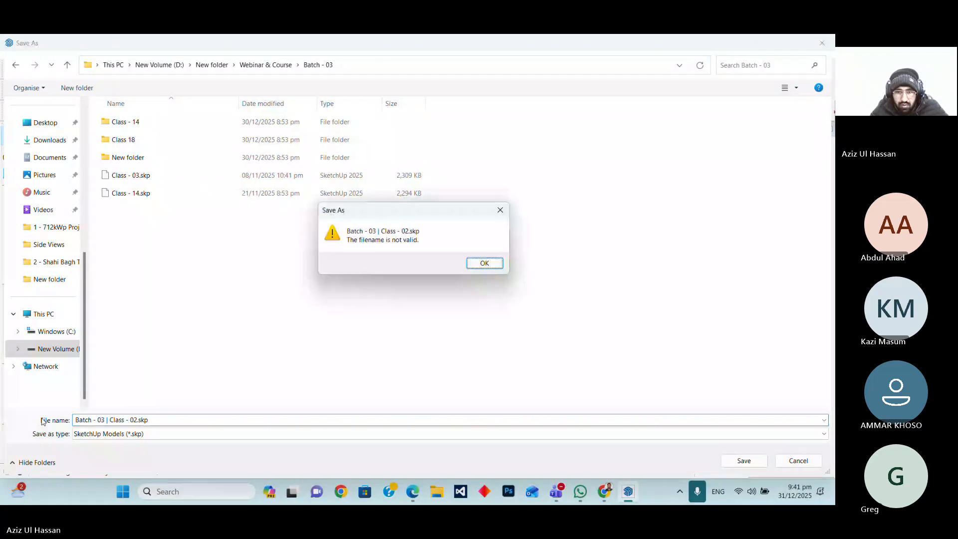
Replace the pipe with a comma and save the model as Batch - 03, Class - 02.skp
left_click(486, 261)
key("BackSpace")
key("BackSpace")
key("BackSpace")
type(",")
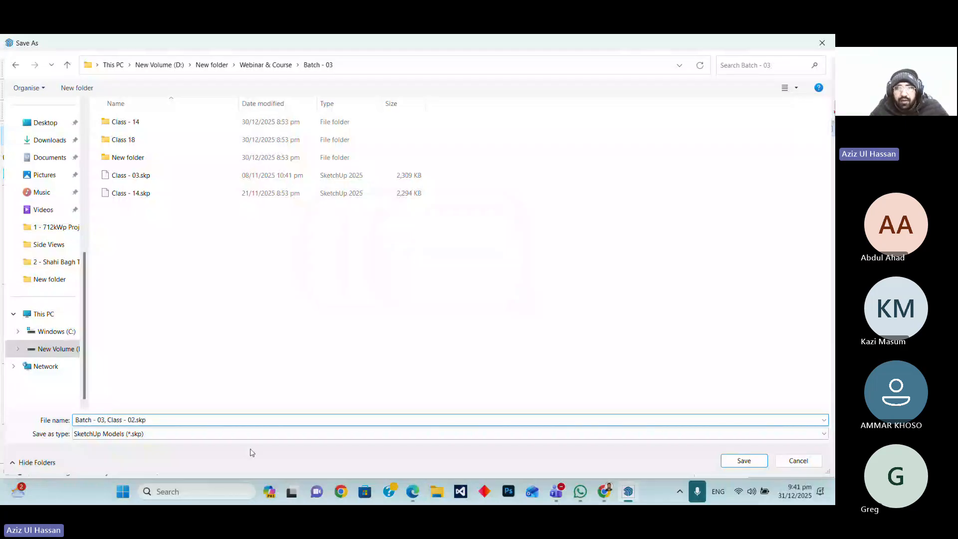
key("Return")
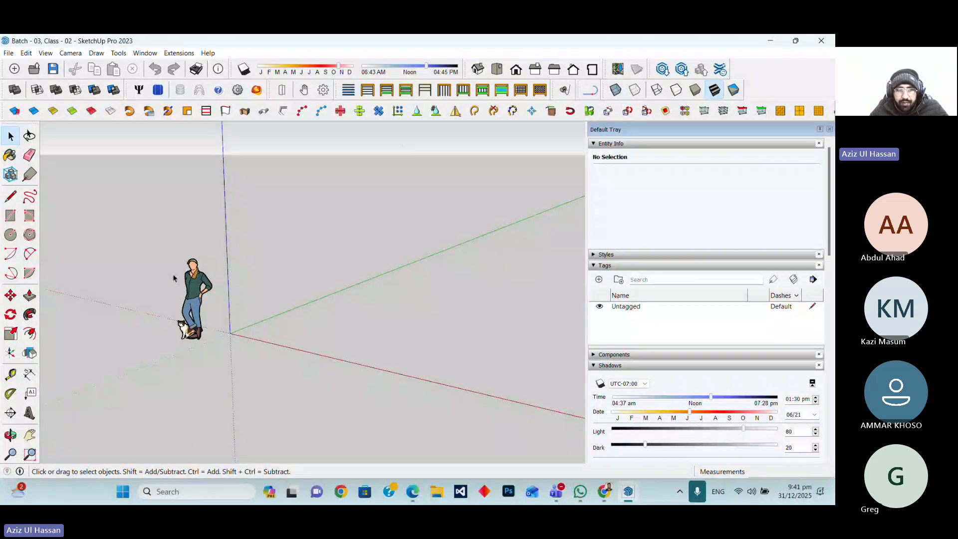
Draw a few practice lines near the origin with the Line tool and undo them all
key("l")
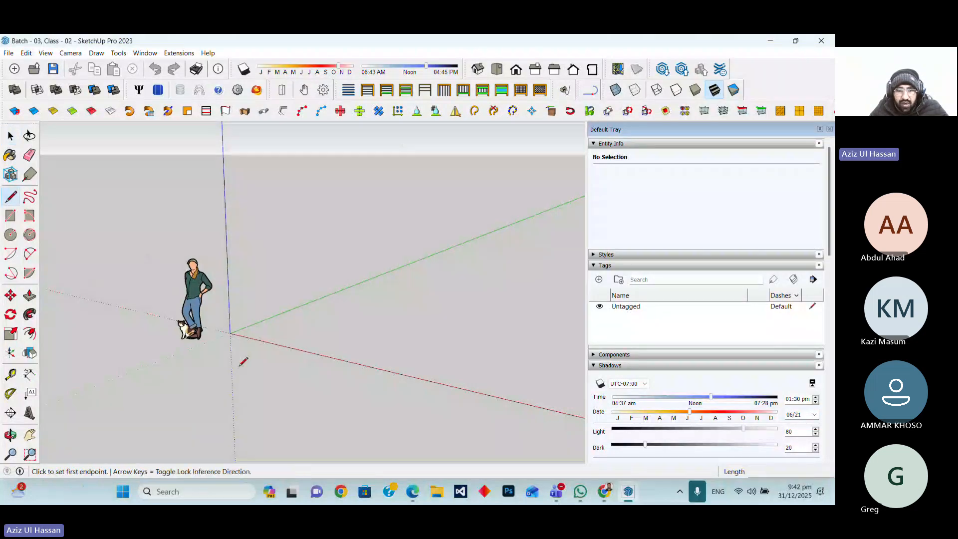
left_click(241, 364)
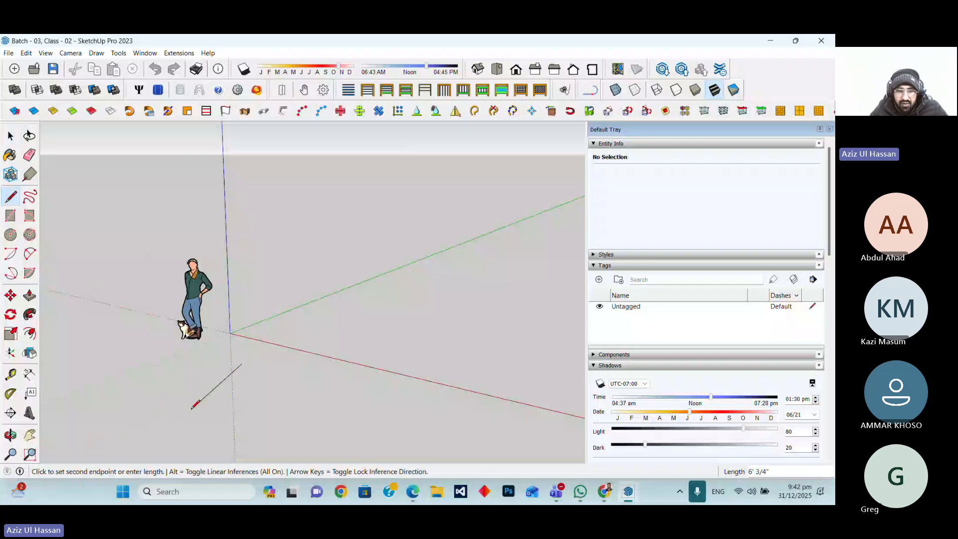
left_click(133, 413)
key("Escape")
left_click(133, 398)
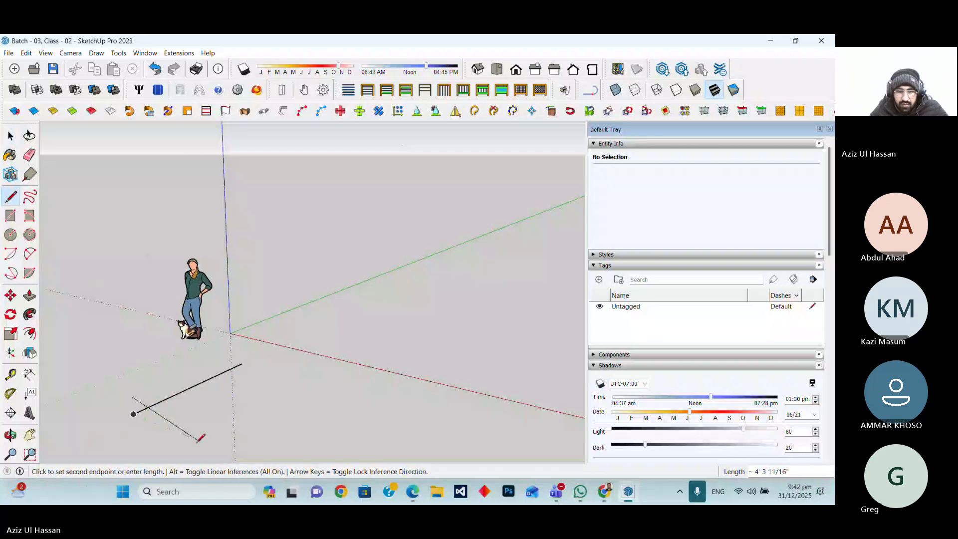
key("Escape")
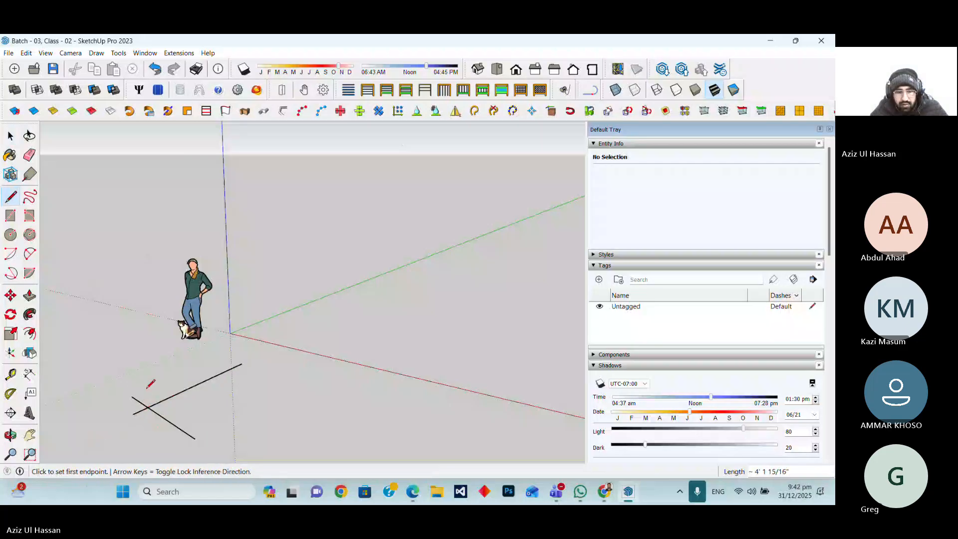
left_click(131, 383)
left_click(133, 413)
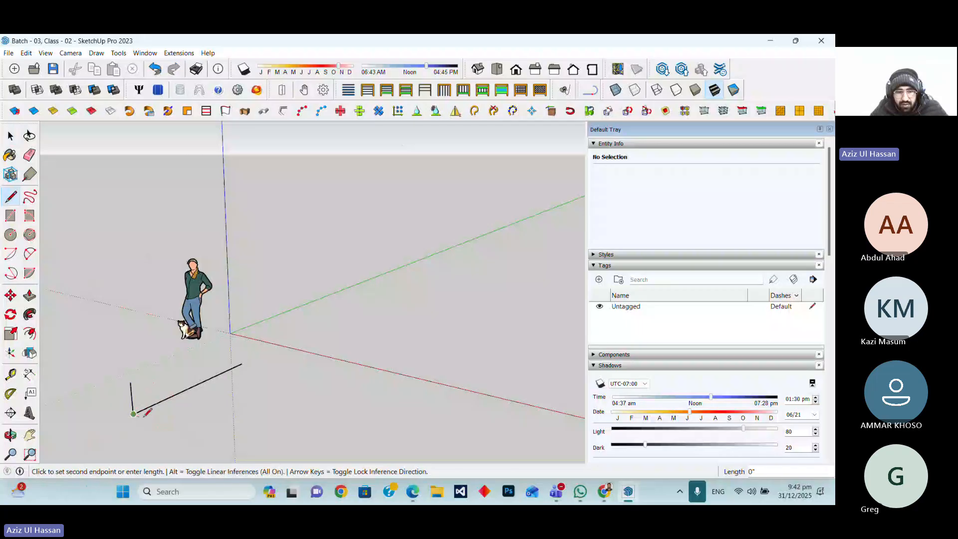
left_click(180, 433)
key("Escape")
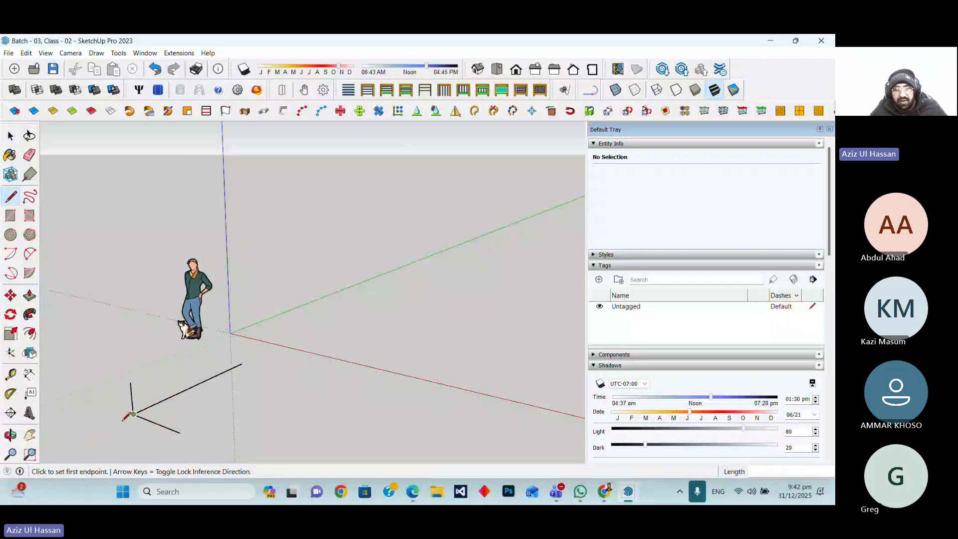
key("ctrl+z")
key("ctrl+z")
key("ctrl+z")
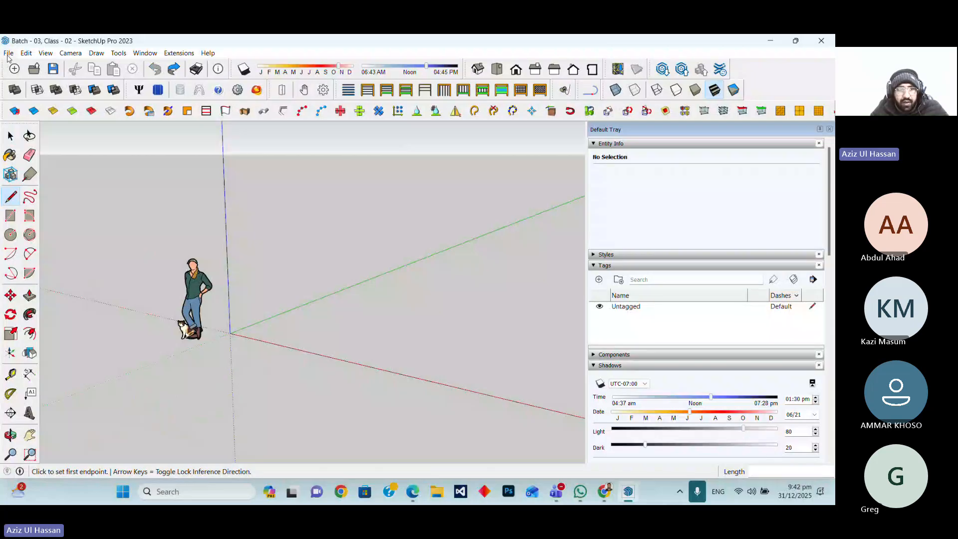
Open Geo-location Add Location and paste the coordinates 34.0225427,71.5773298 into the search box
left_click(9, 54)
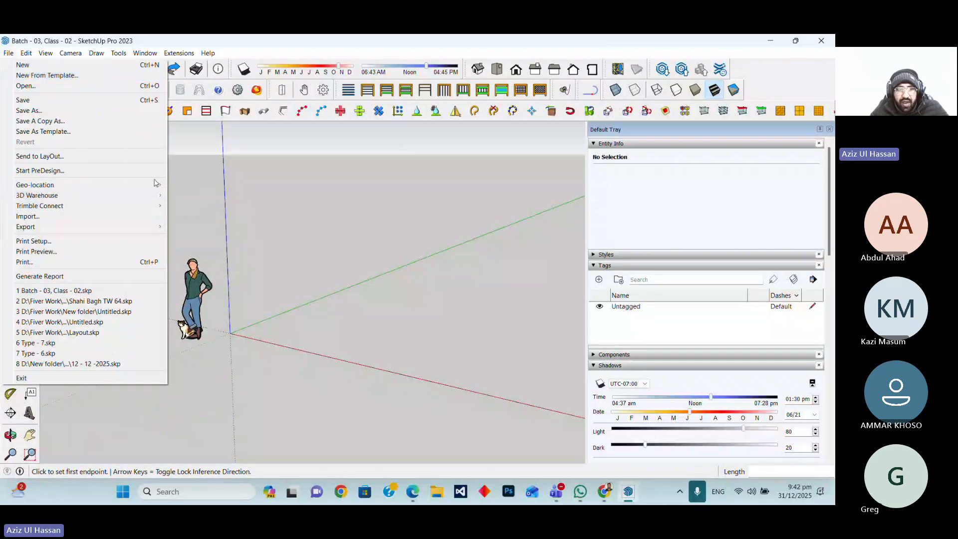
mouse_move(155, 184)
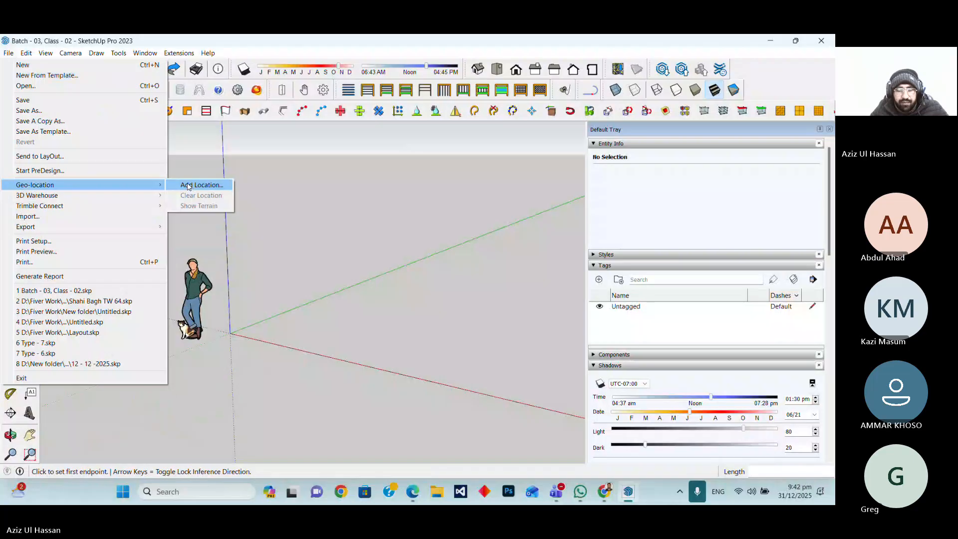
left_click(188, 186)
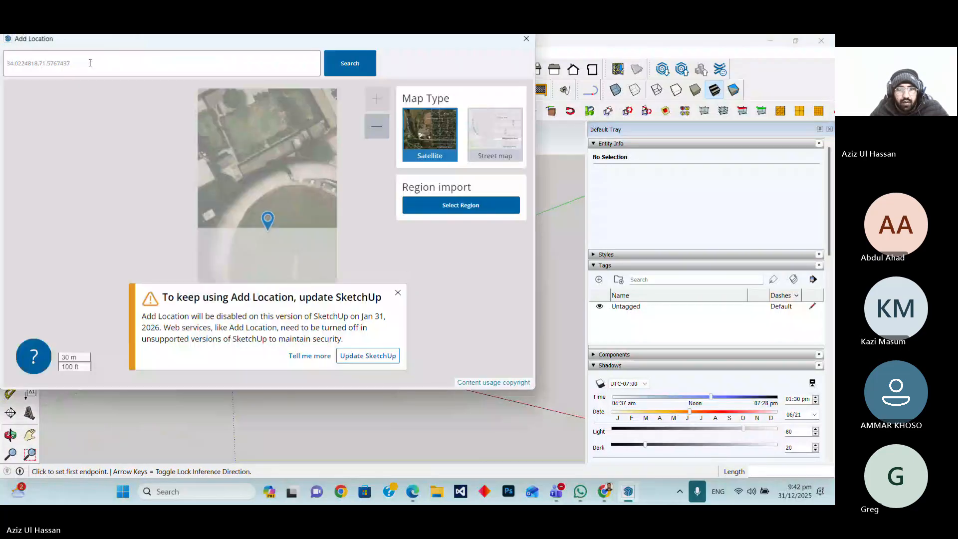
left_click_drag(90, 63, 3, 68)
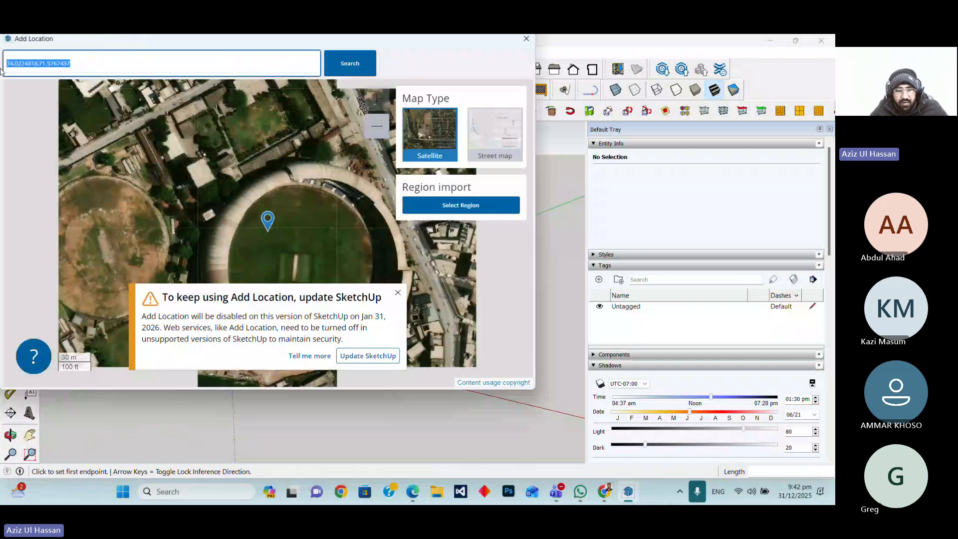
type("34.0225427,71.5773298")
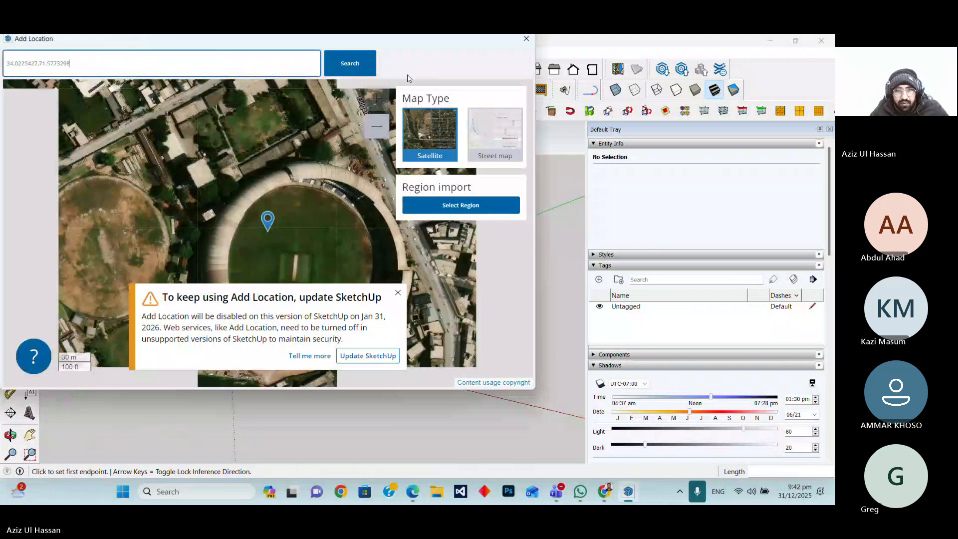
Dismiss the update notice, select a region around the stadium and import it with the DigitalGlobe image provider
left_click(398, 292)
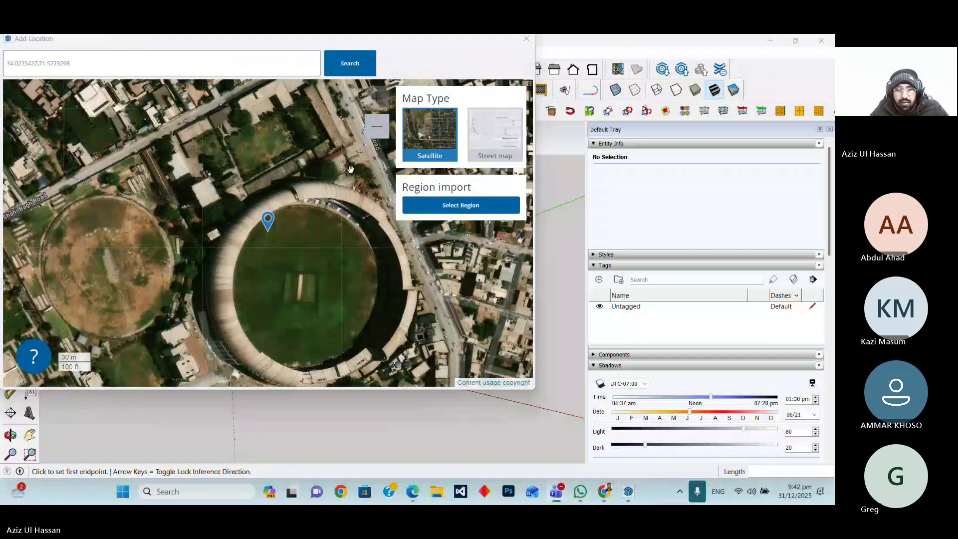
left_click(456, 207)
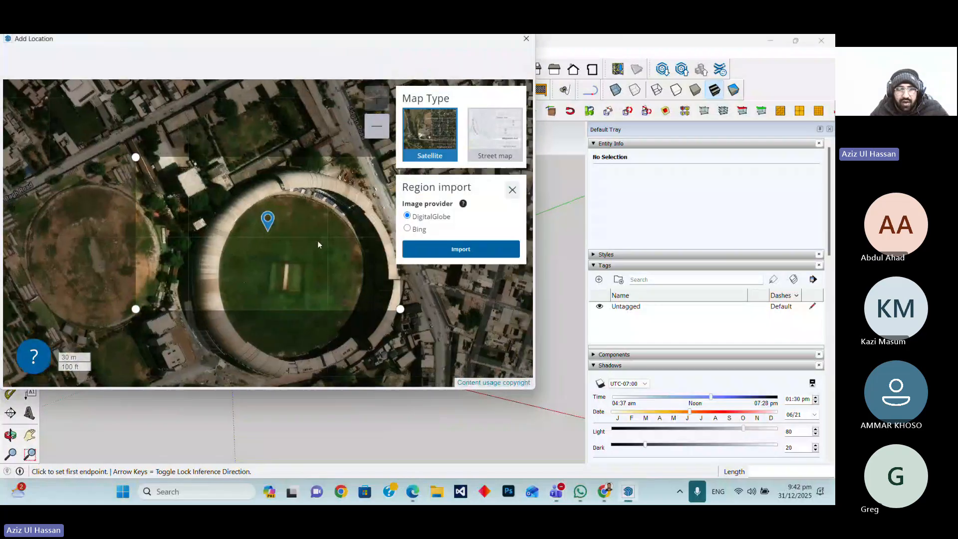
scroll(322, 249, "up", 2)
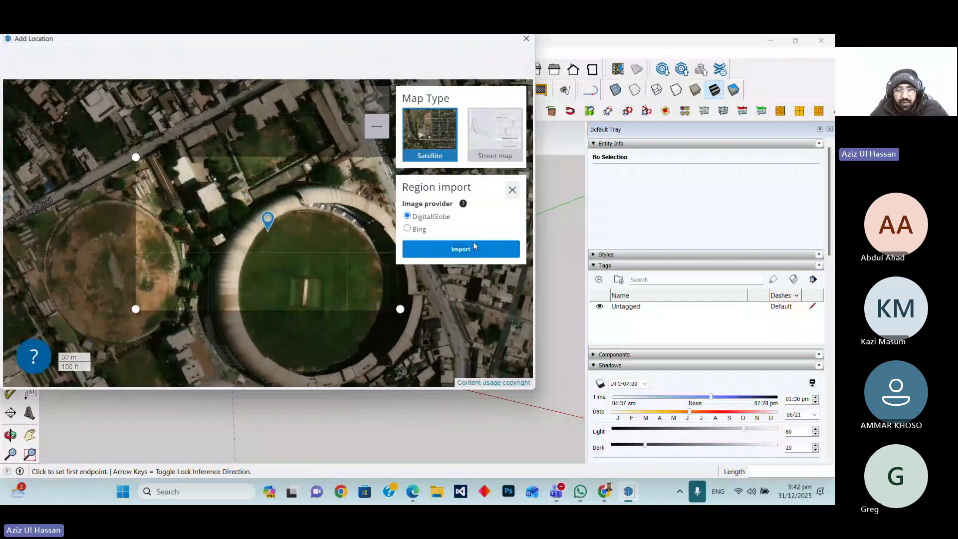
left_click(474, 246)
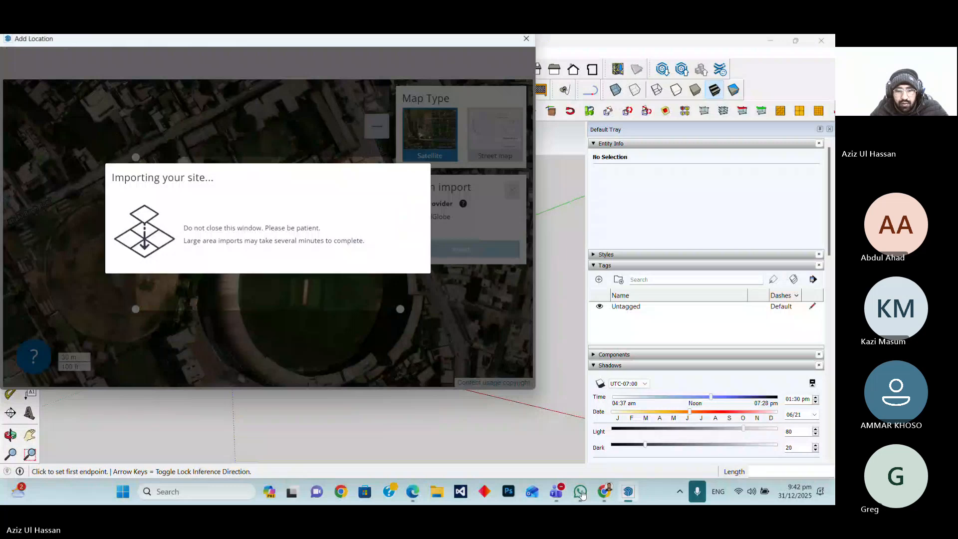
Switch to the Teams meeting chat and then back to the SketchUp model window
key("alt+Tab")
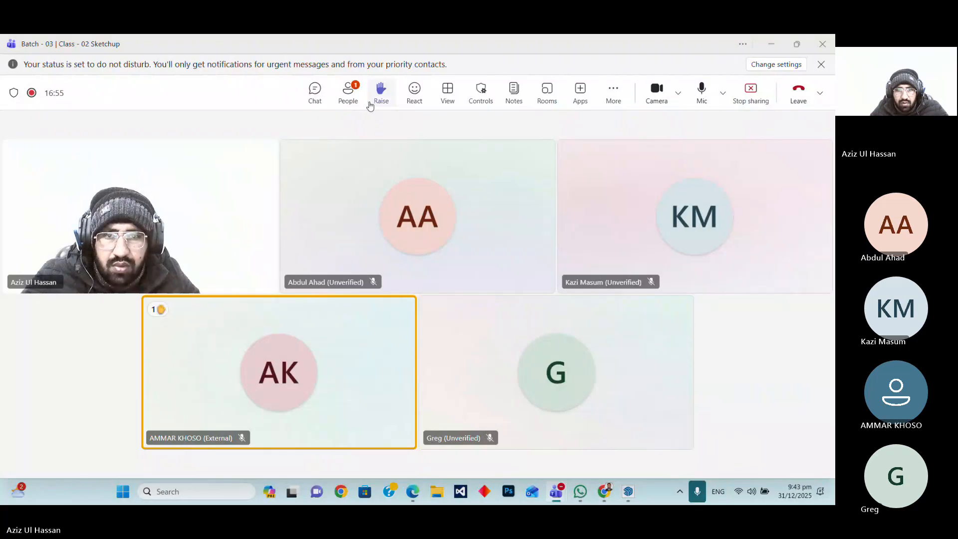
left_click(320, 95)
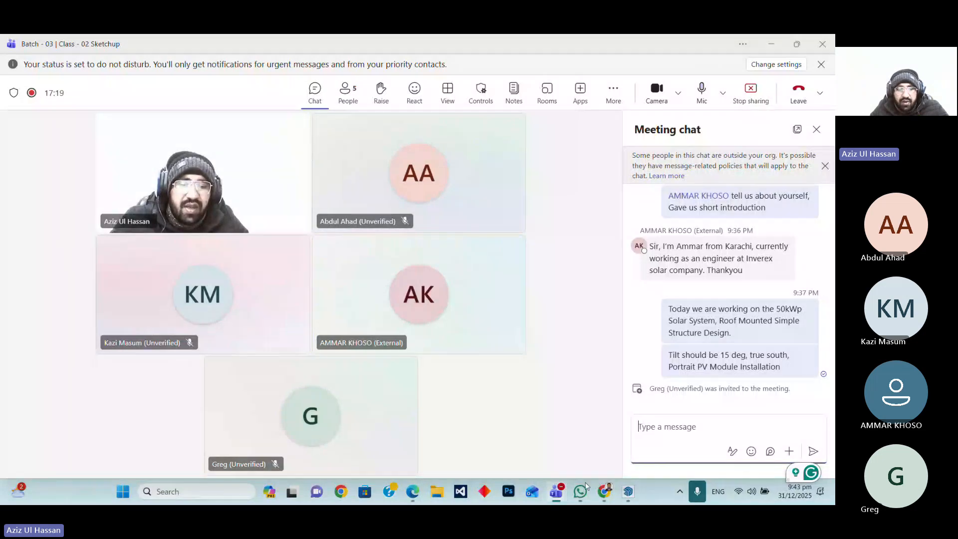
mouse_move(579, 494)
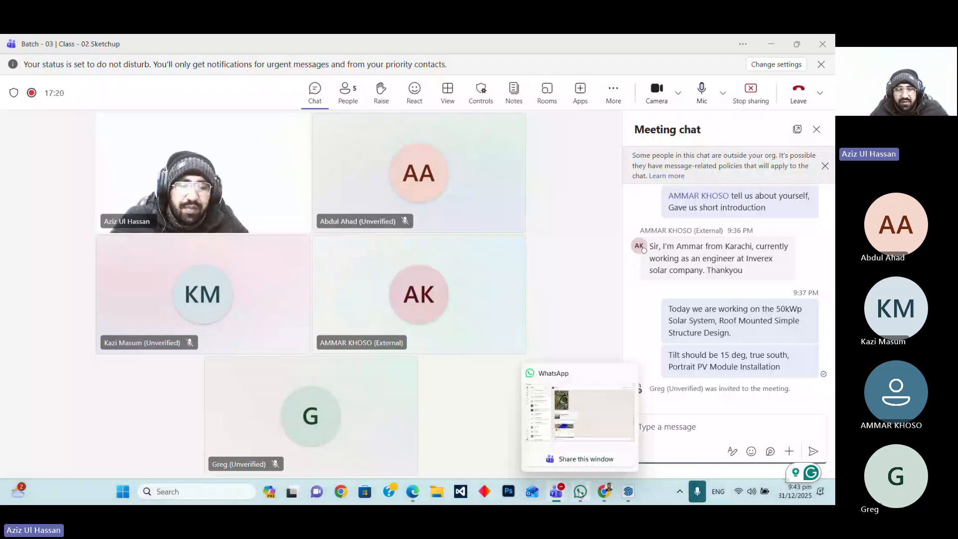
mouse_move(623, 495)
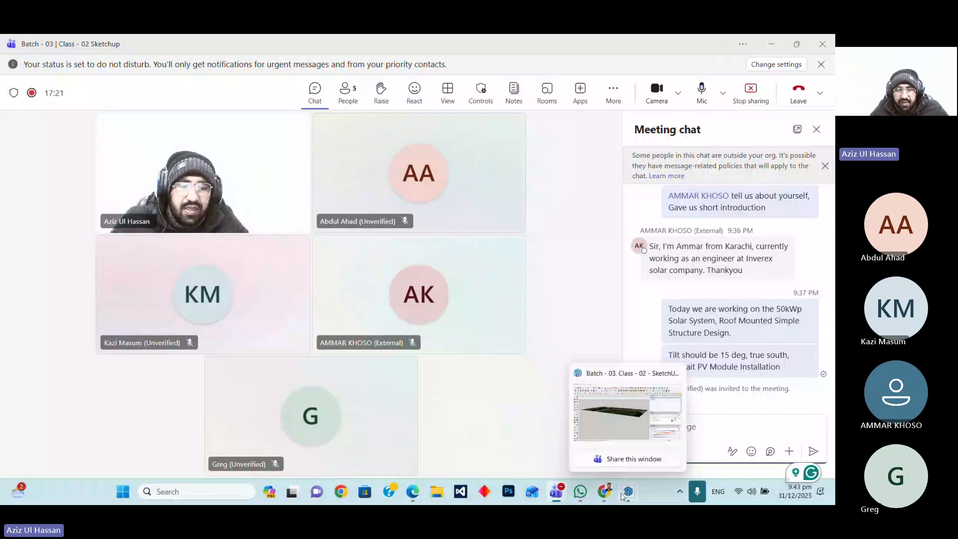
left_click(625, 494)
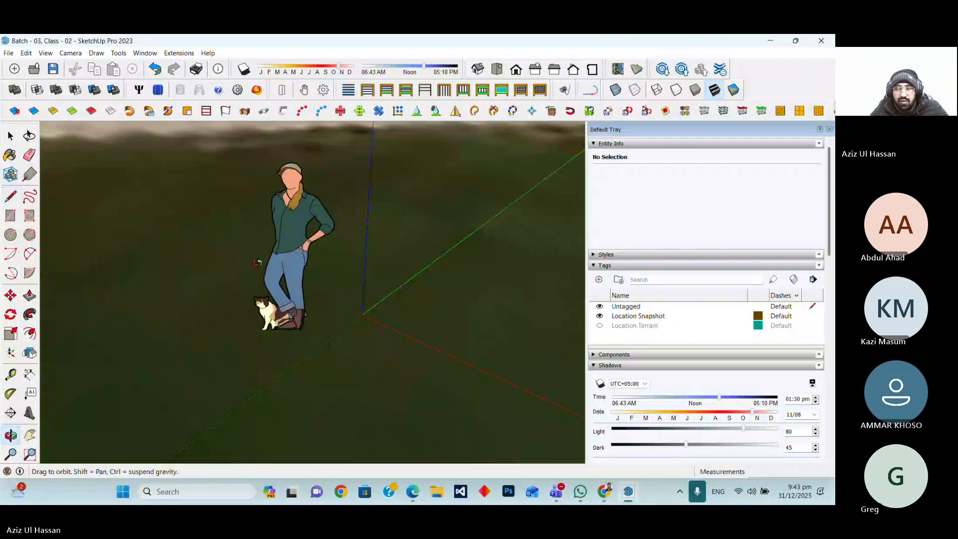
Turn on shadows and set the shadow time to 11:48 am and the date to 12/04
left_click_drag(261, 265, 252, 289)
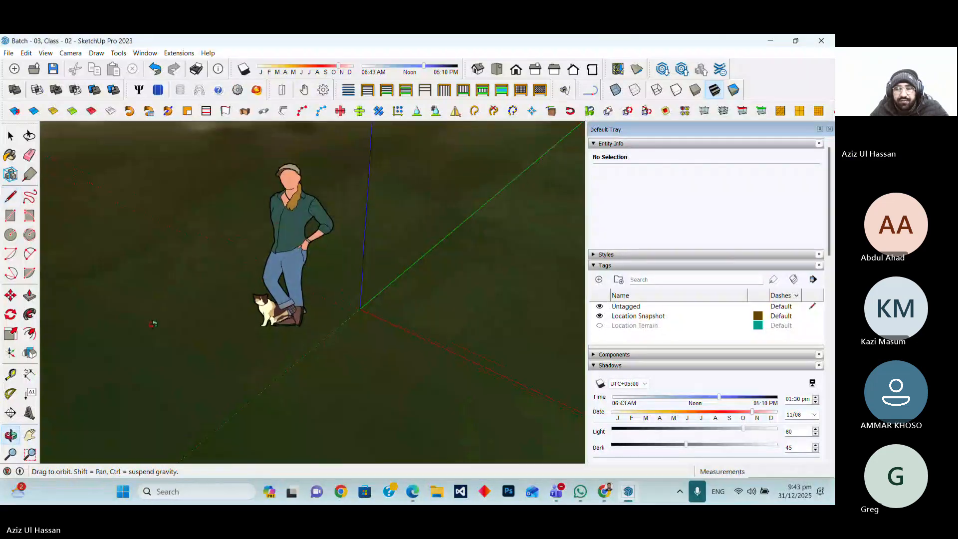
scroll(340, 298, "down", 3)
middle_click_drag(446, 252, 549, 261)
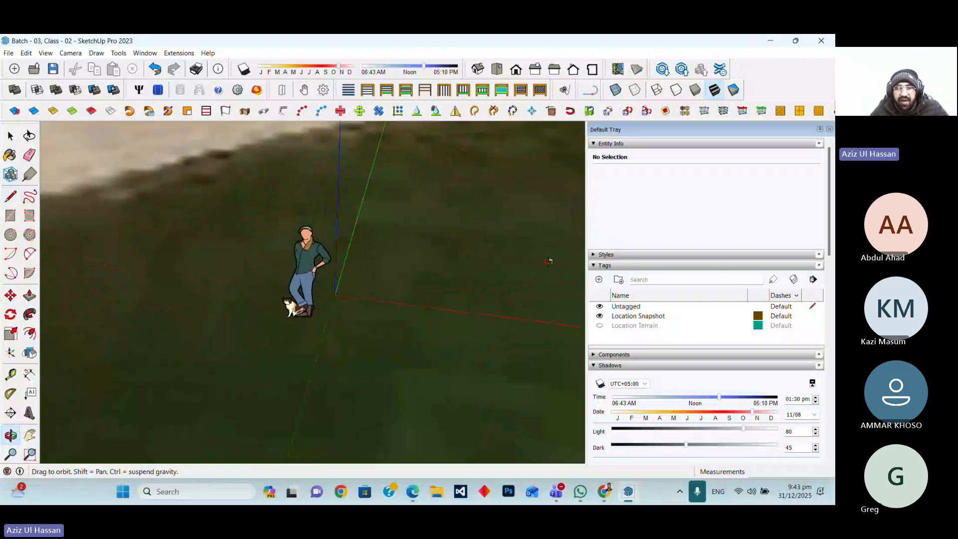
left_click(241, 70)
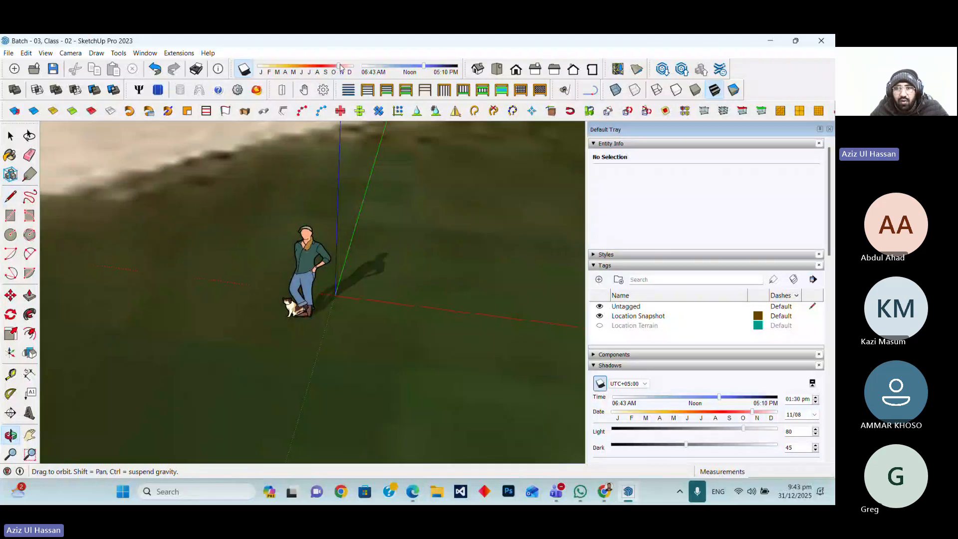
left_click_drag(424, 66, 409, 66)
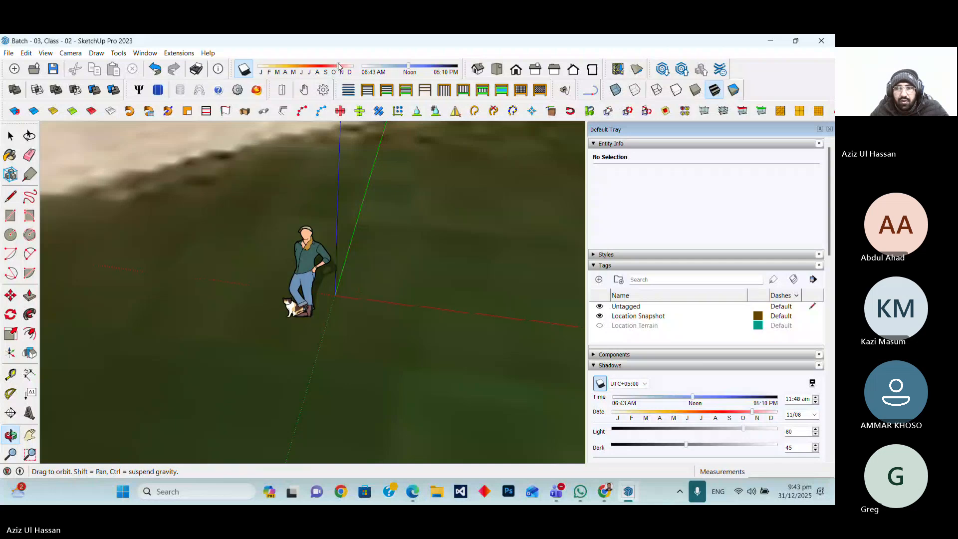
left_click_drag(338, 66, 345, 66)
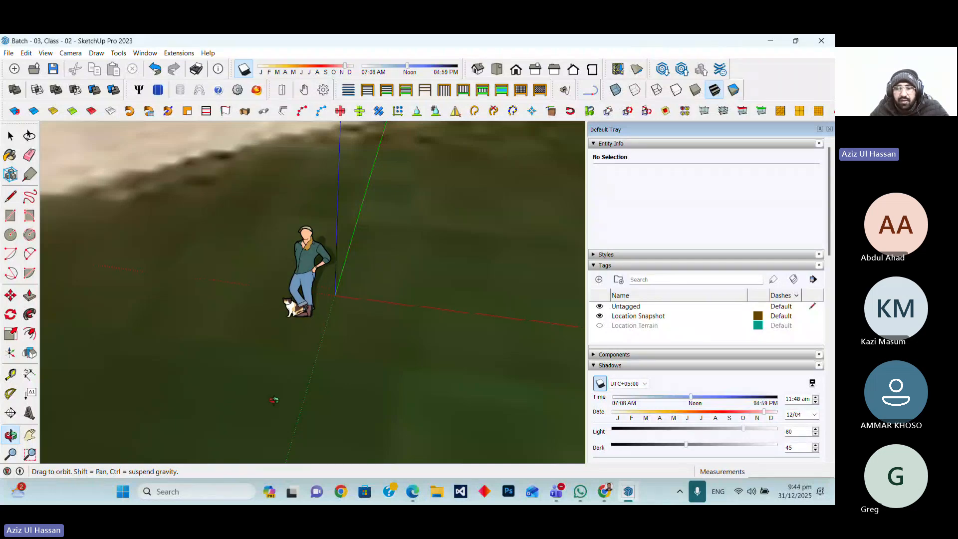
Turn the shadows off again
left_click_drag(386, 357, 305, 364)
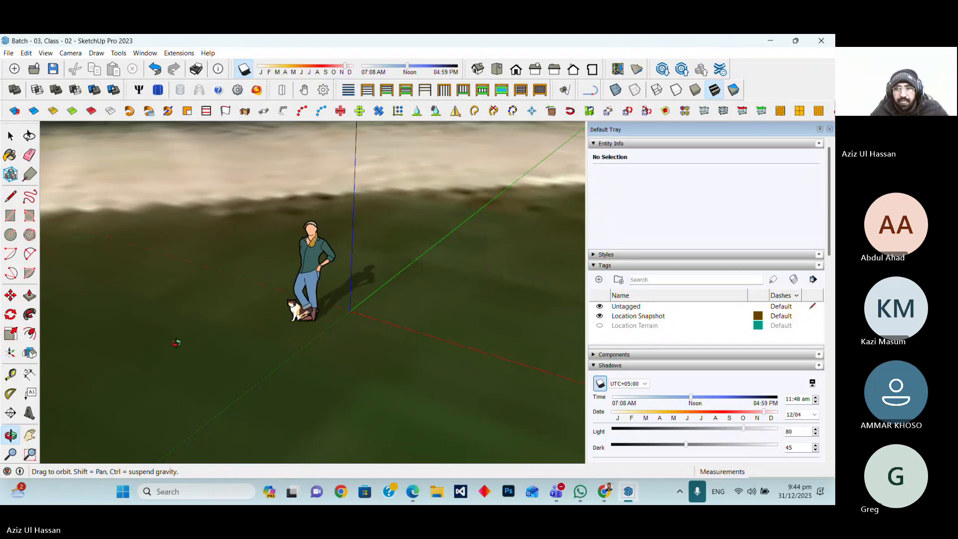
left_click(244, 70)
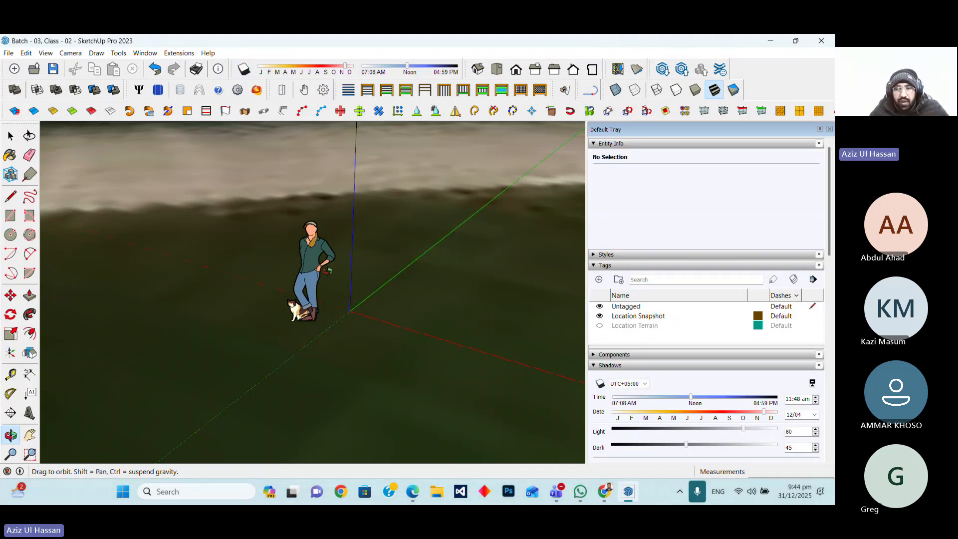
Trace two edges of the building roof beside the stadium with the Line tool, the first 58' long and the second about 70'
scroll(272, 342, "down", 2)
left_click_drag(272, 341, 418, 374)
scroll(214, 257, "up", 3)
left_click_drag(320, 259, 294, 268)
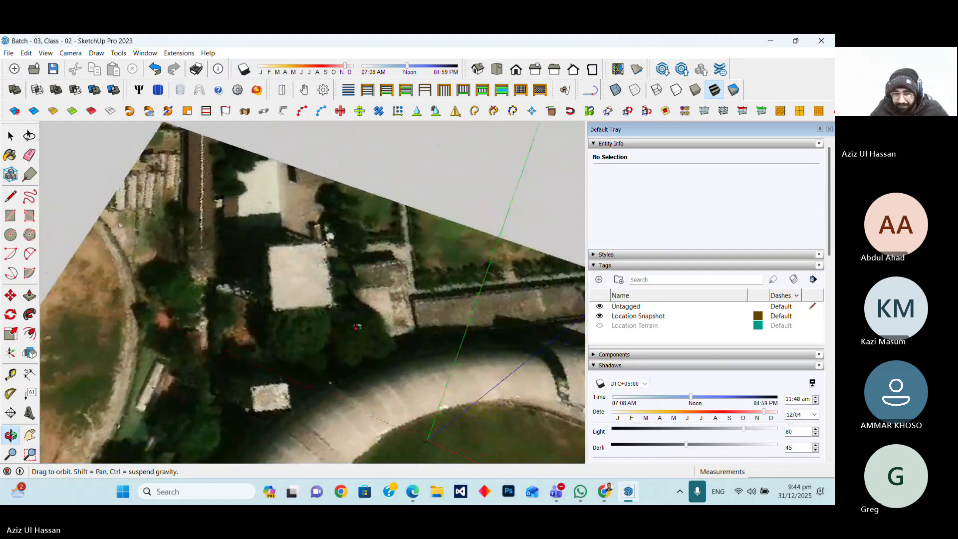
scroll(319, 288, "up", 3)
middle_click_drag(319, 289, 319, 252)
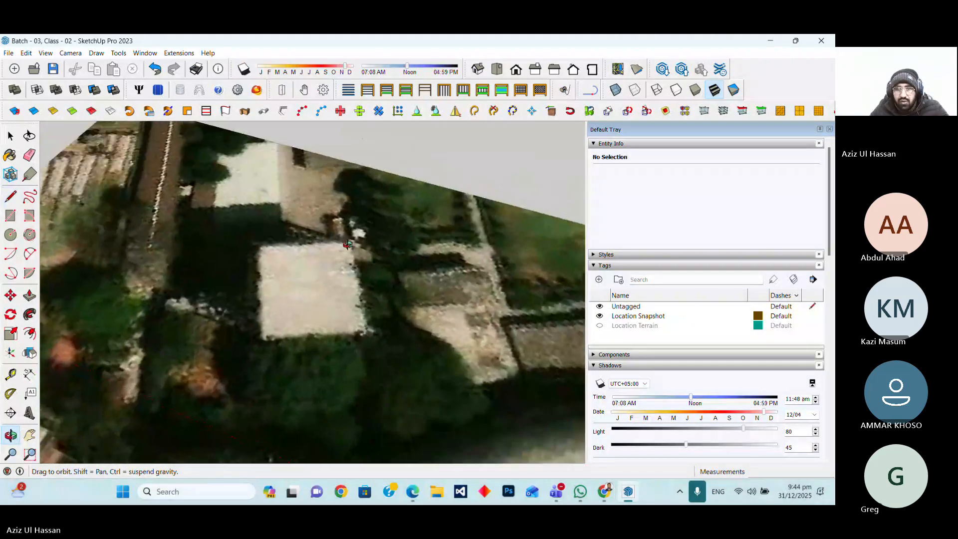
mouse_move(155, 284)
middle_mouse_down()
mouse_move(239, 348)
mouse_move(210, 319)
middle_mouse_up()
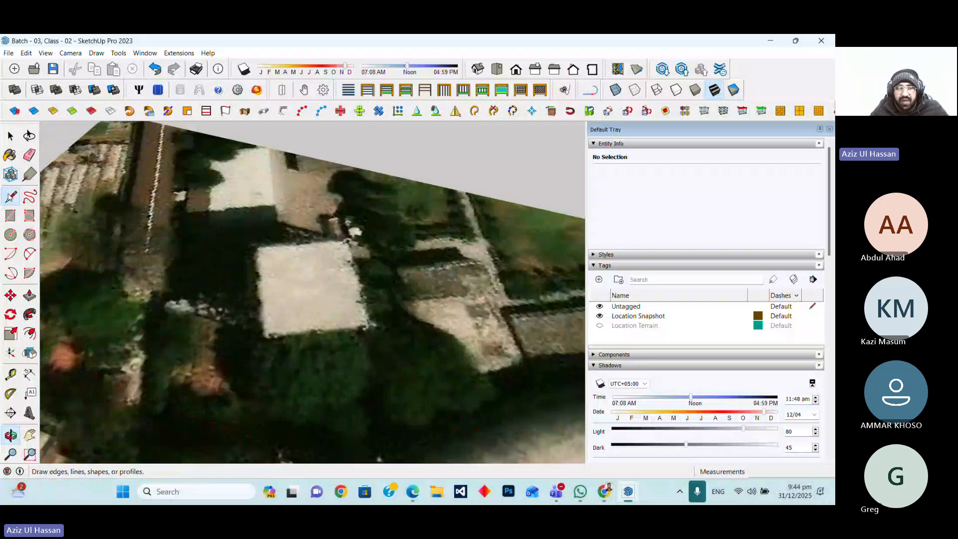
left_click(11, 196)
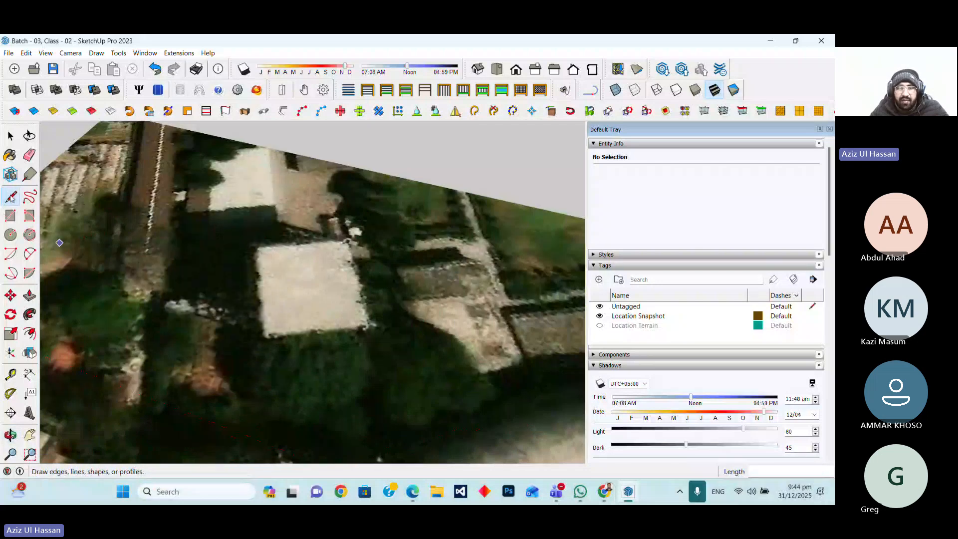
left_click(258, 246)
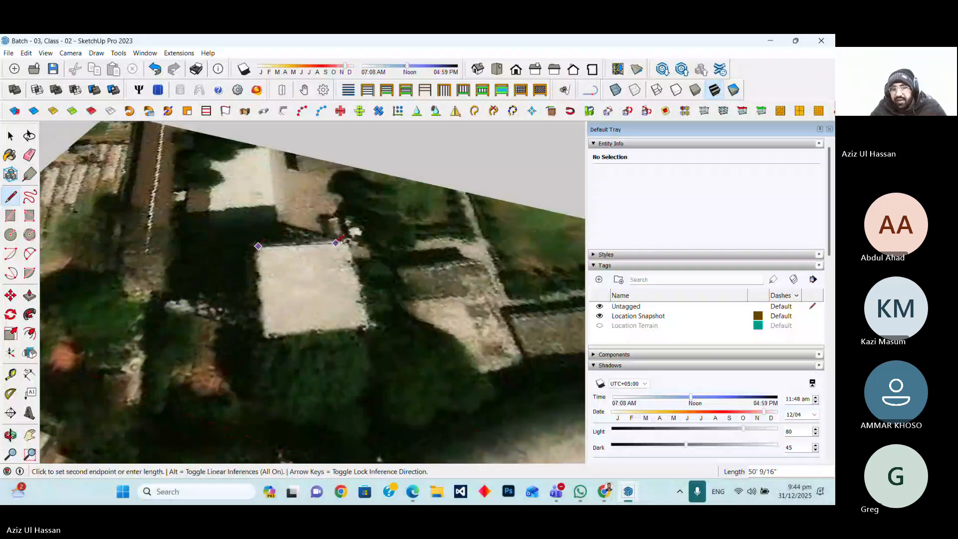
type("5")
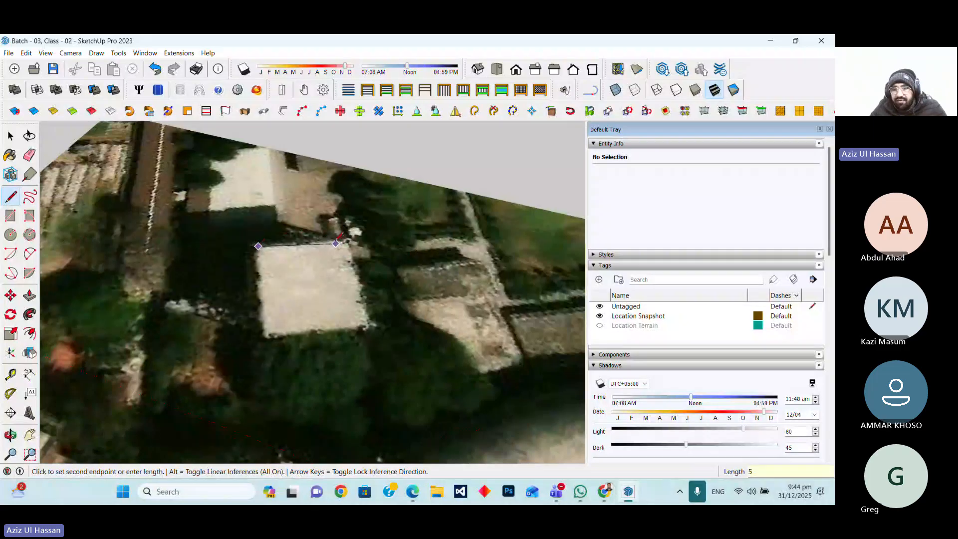
type("8'")
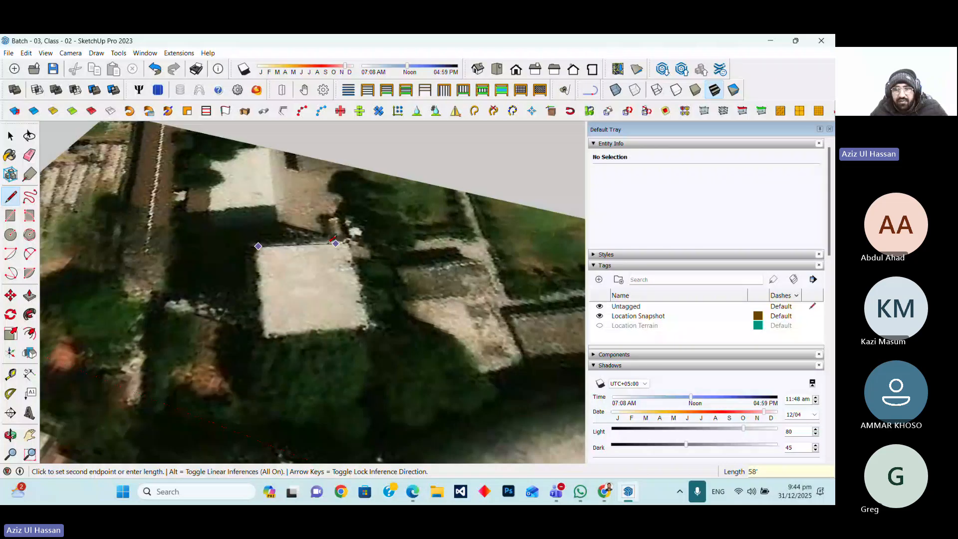
key("Return")
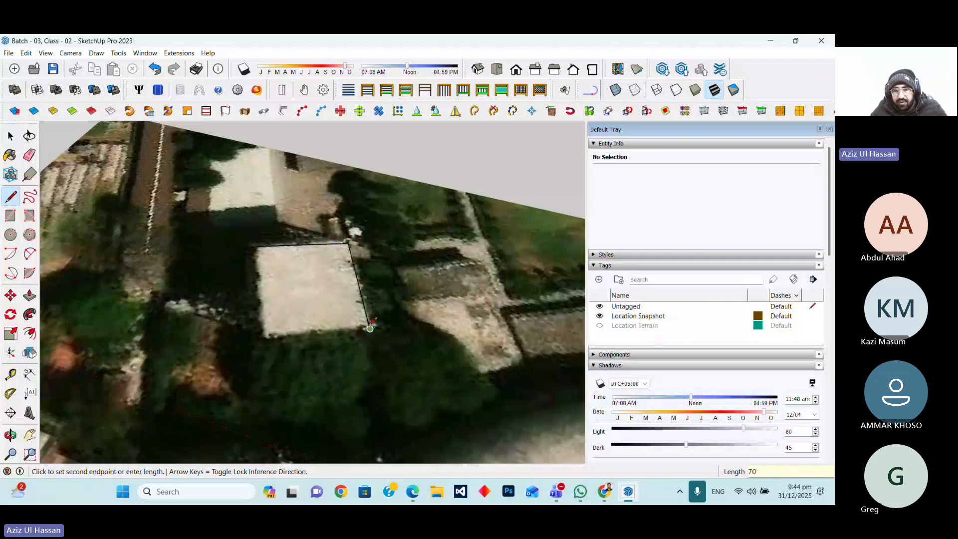
left_click(370, 328)
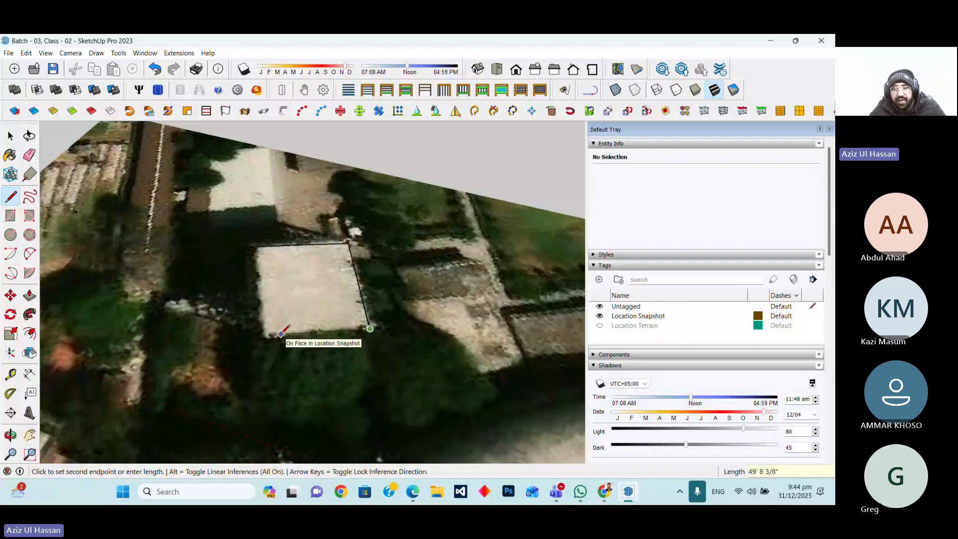
key("Escape")
Draw a 58' edge from the building's lower corner and close the outline into a face
left_click(10, 137)
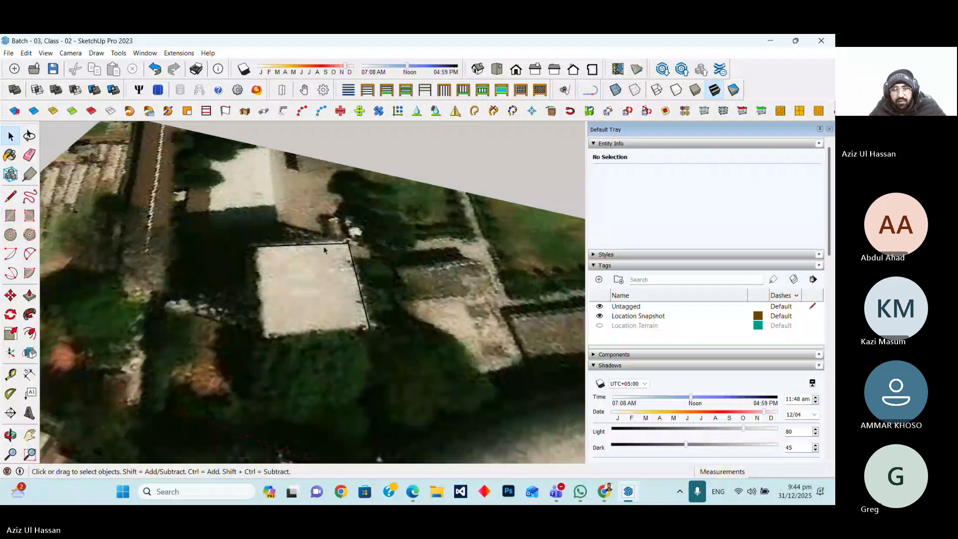
left_click(383, 303)
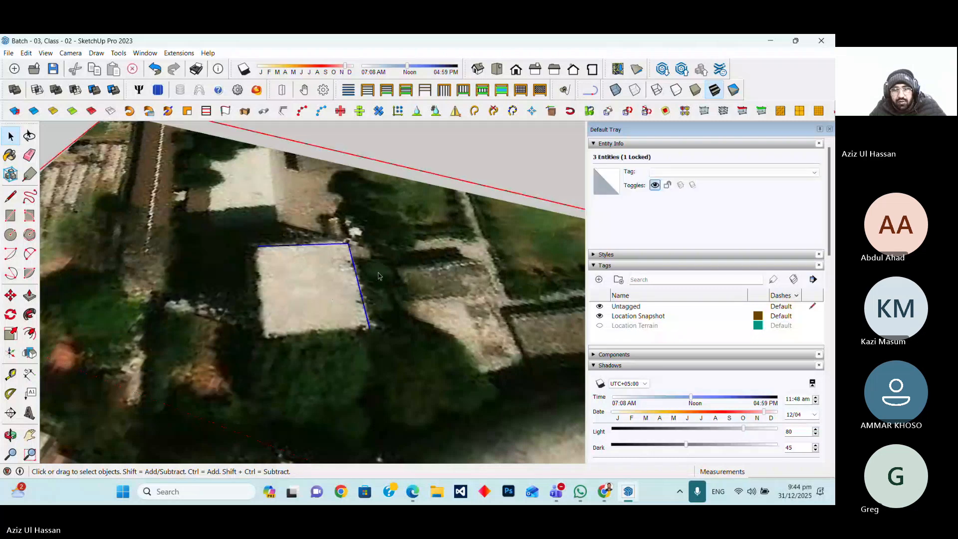
left_click(11, 197)
left_click(370, 328)
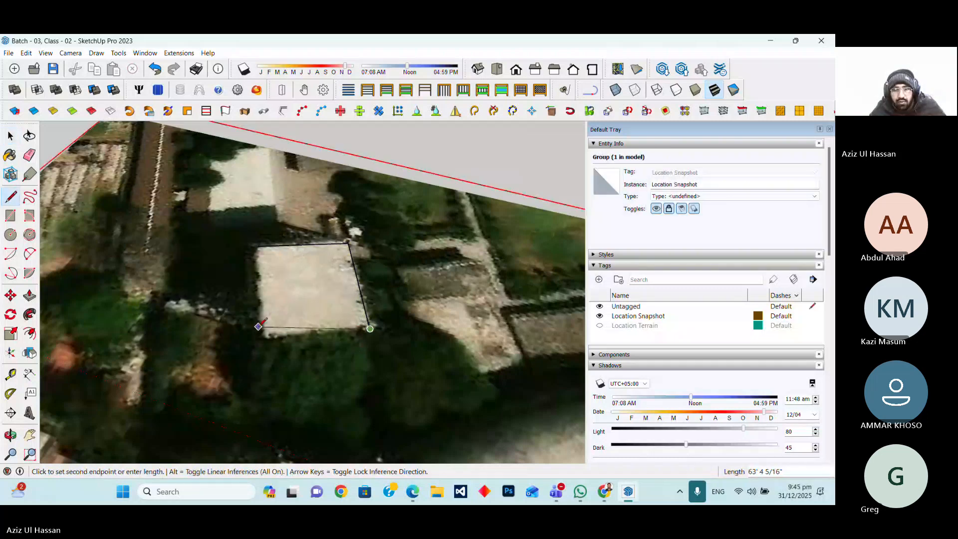
type("58")
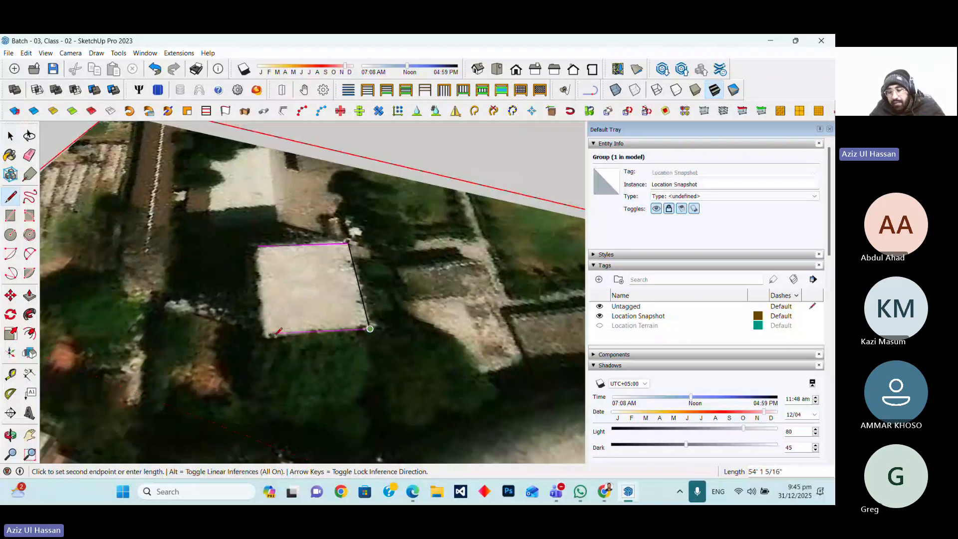
key("Return")
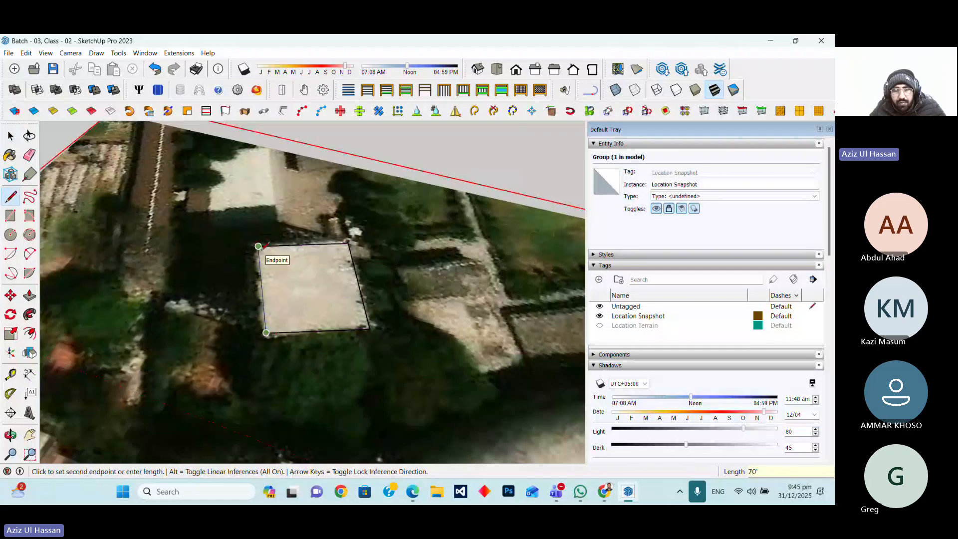
left_click(258, 246)
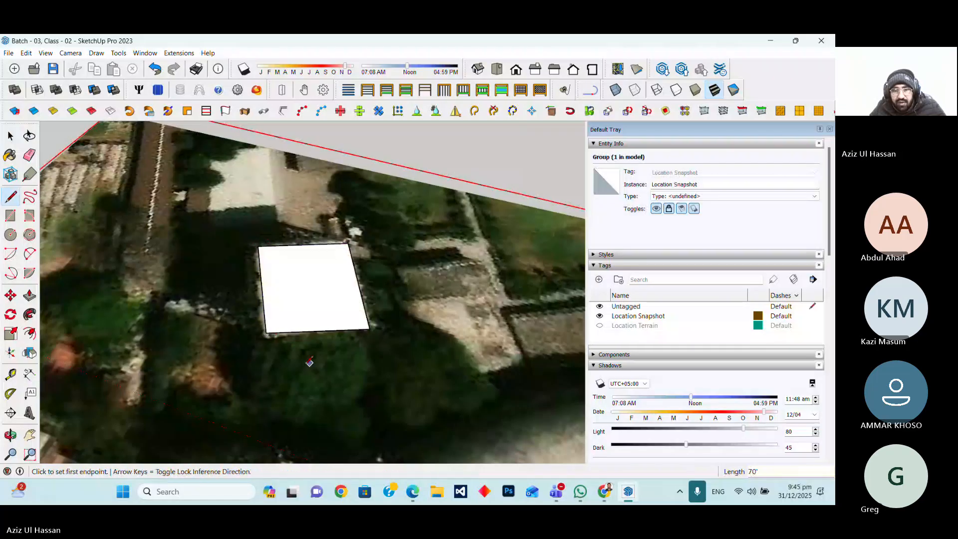
Push/pull the traced building face upward to a height of 85'
scroll(256, 373, "down", 2)
scroll(314, 344, "up", 5)
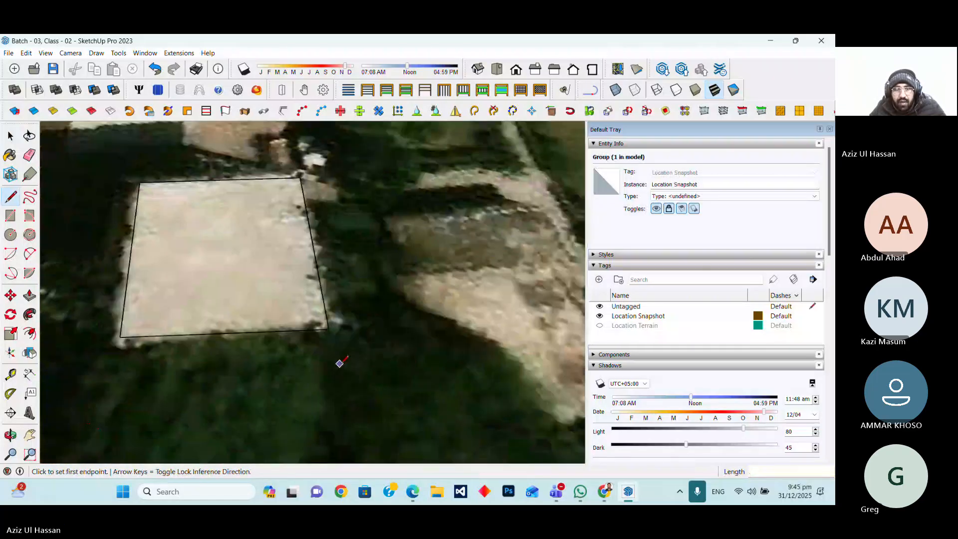
middle_click_drag(339, 364, 320, 320)
left_click(30, 295)
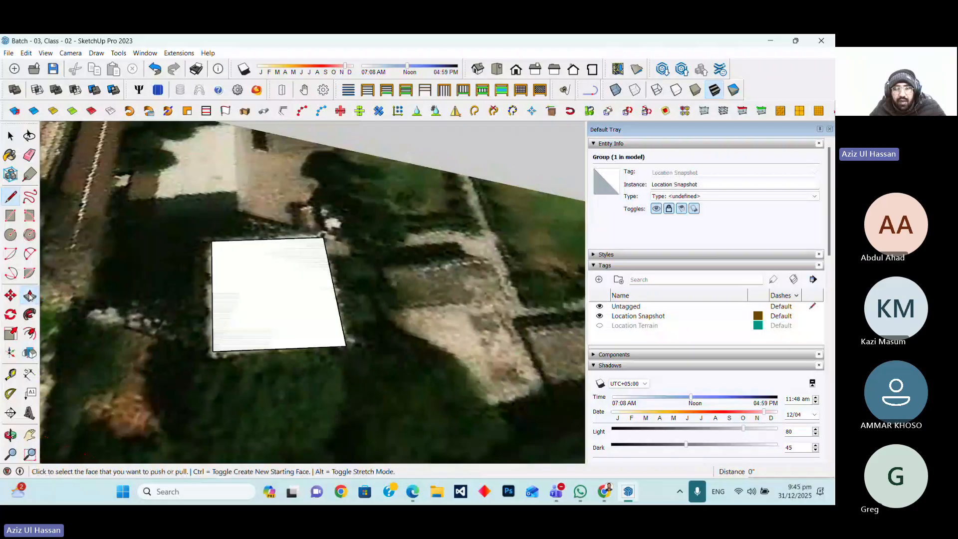
left_click(278, 310)
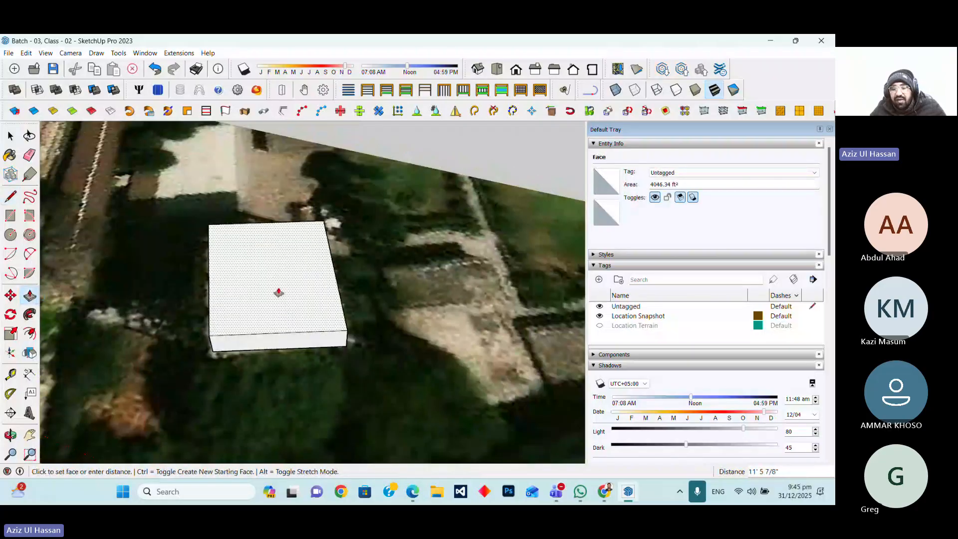
type("85'")
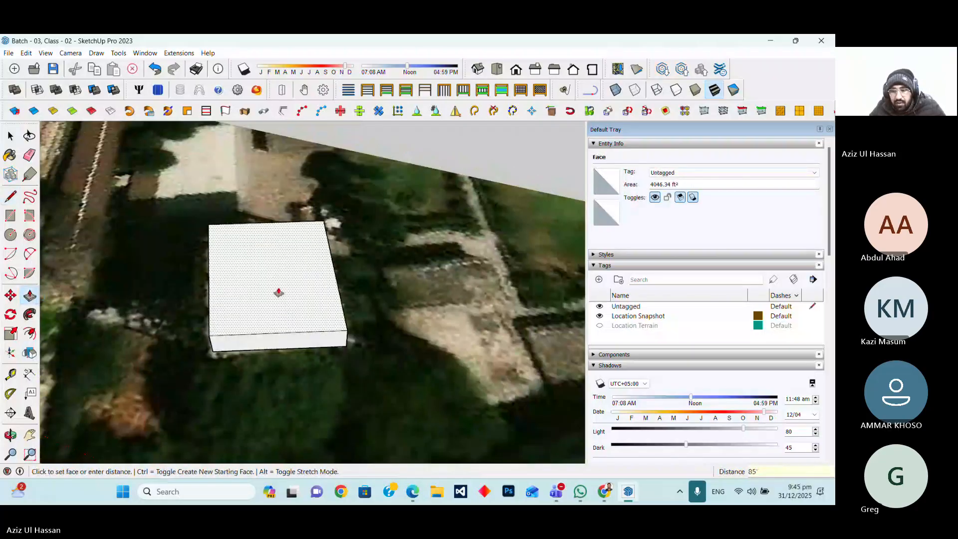
key("Return")
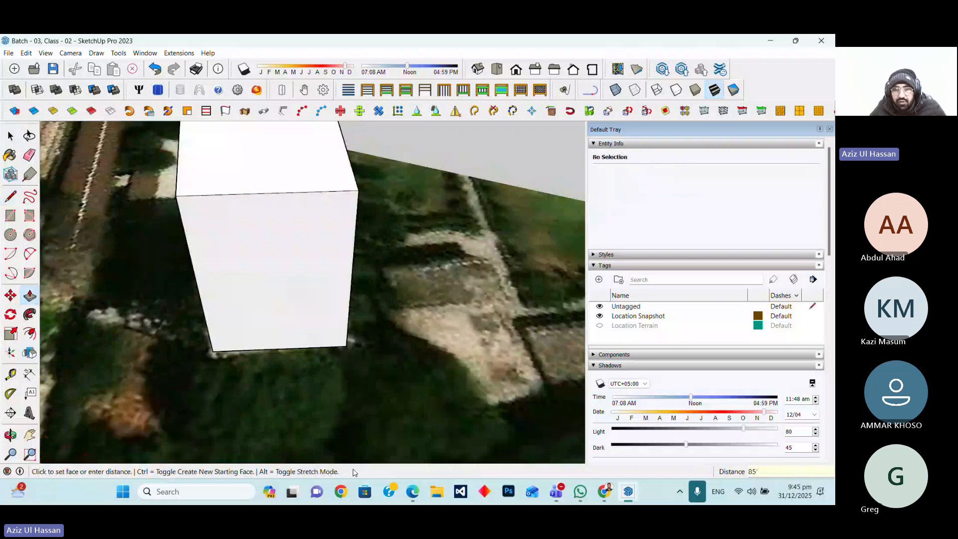
Dimension the building's lower front edge with the Dimension tool
scroll(336, 409, "down", 1)
scroll(320, 363, "down", 6)
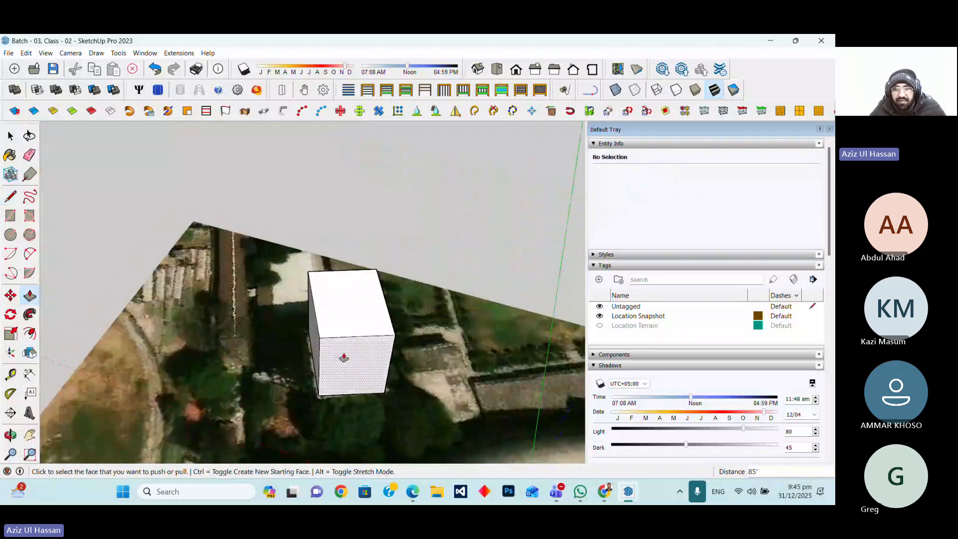
left_click(29, 374)
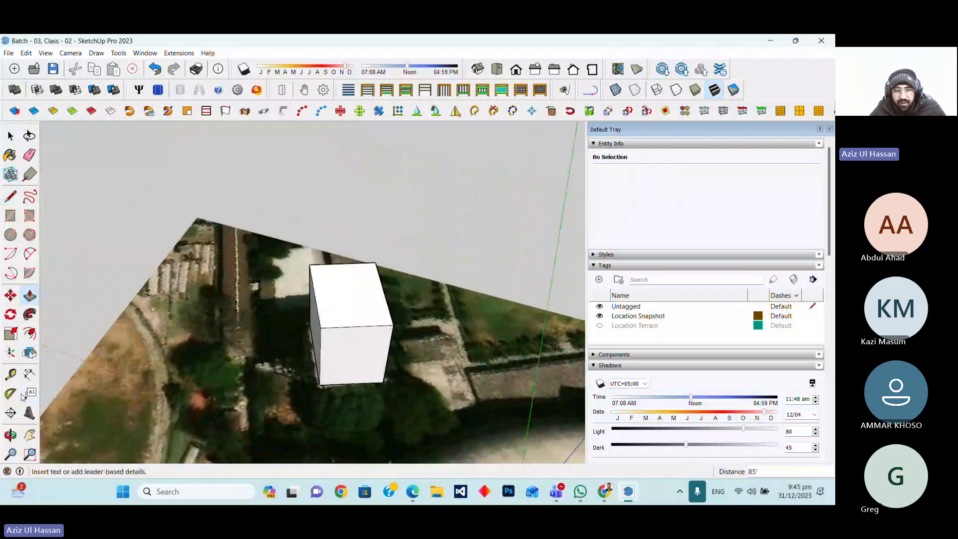
scroll(315, 322, "up", 2)
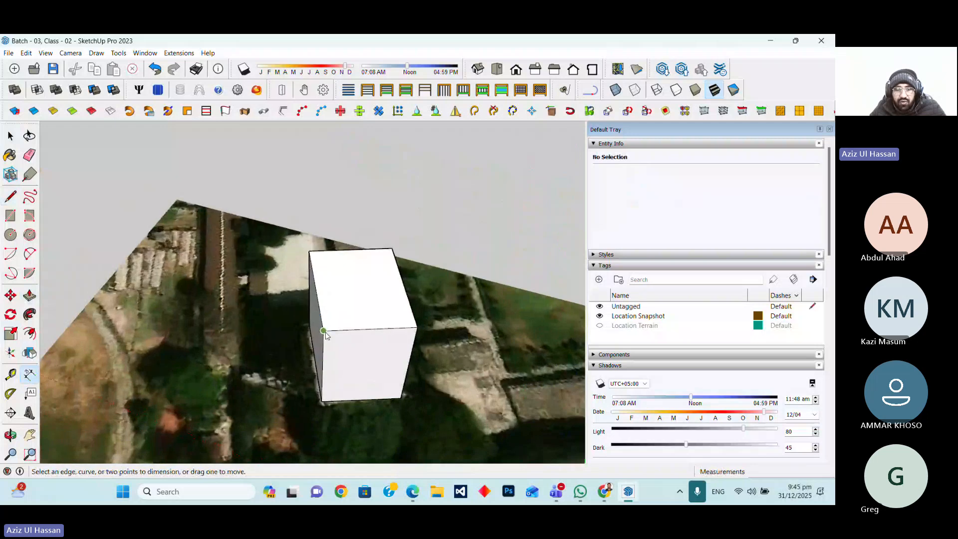
left_click(324, 331)
left_click(309, 251)
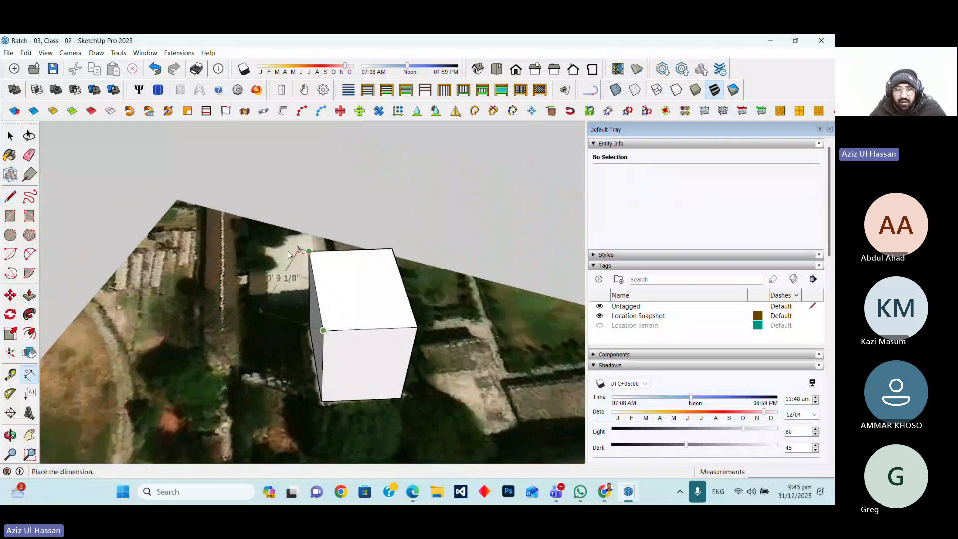
key("Escape")
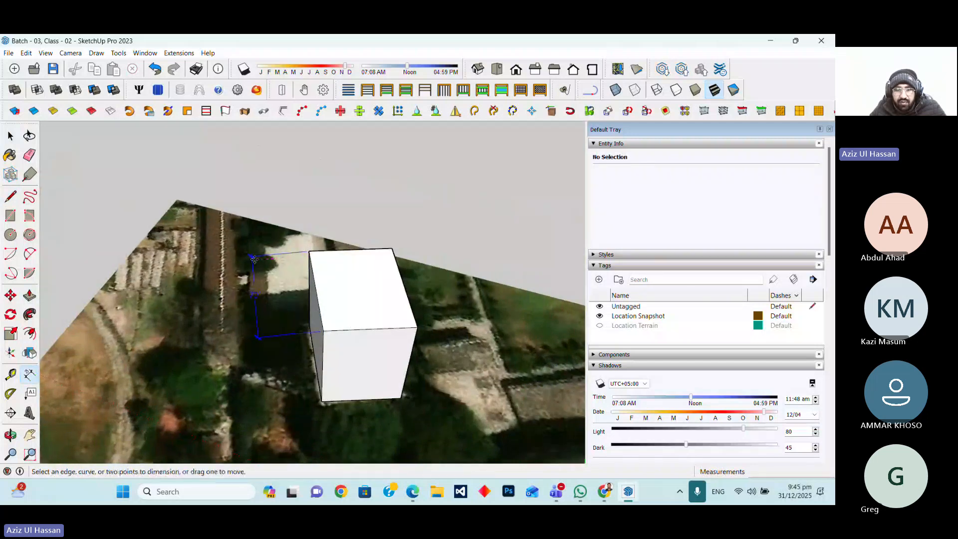
left_click(417, 327)
left_click(323, 331)
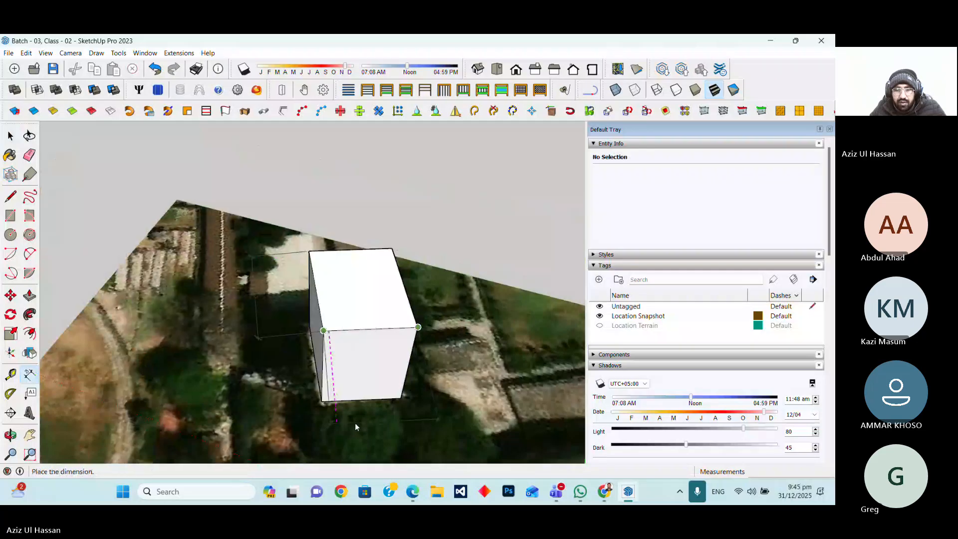
left_click(356, 383)
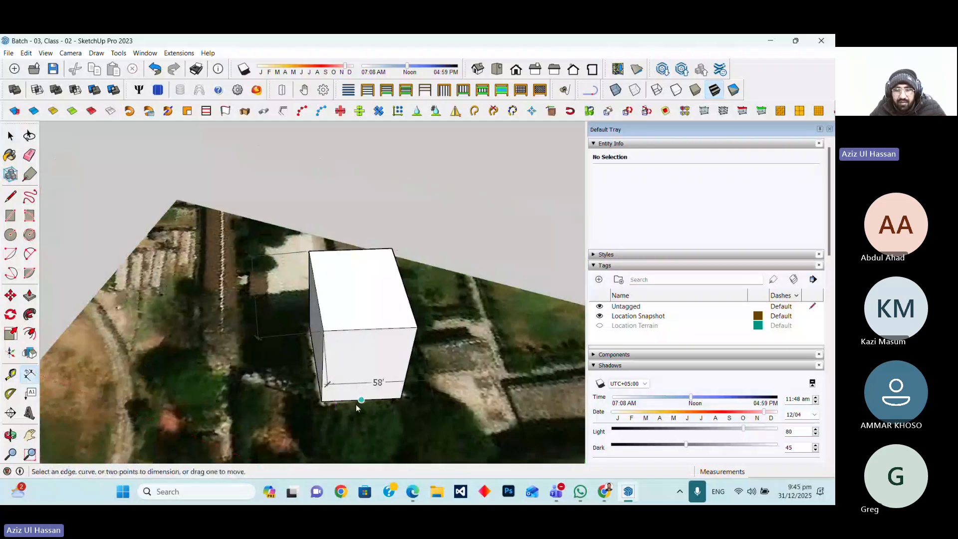
left_click(322, 402)
left_click(324, 331)
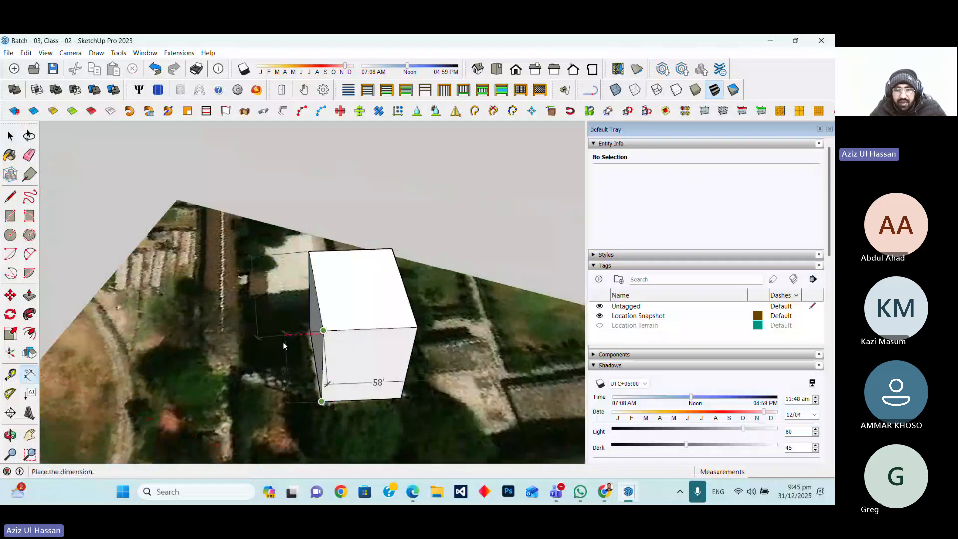
key("Escape")
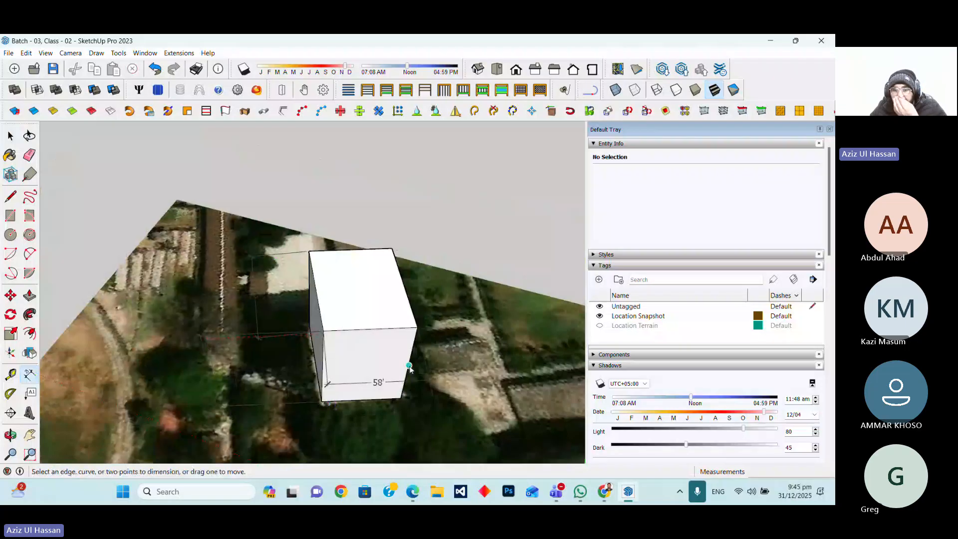
Select the edge dimension and delete it
left_click(10, 435)
left_click_drag(104, 412, 141, 313)
left_click_drag(376, 323, 399, 368)
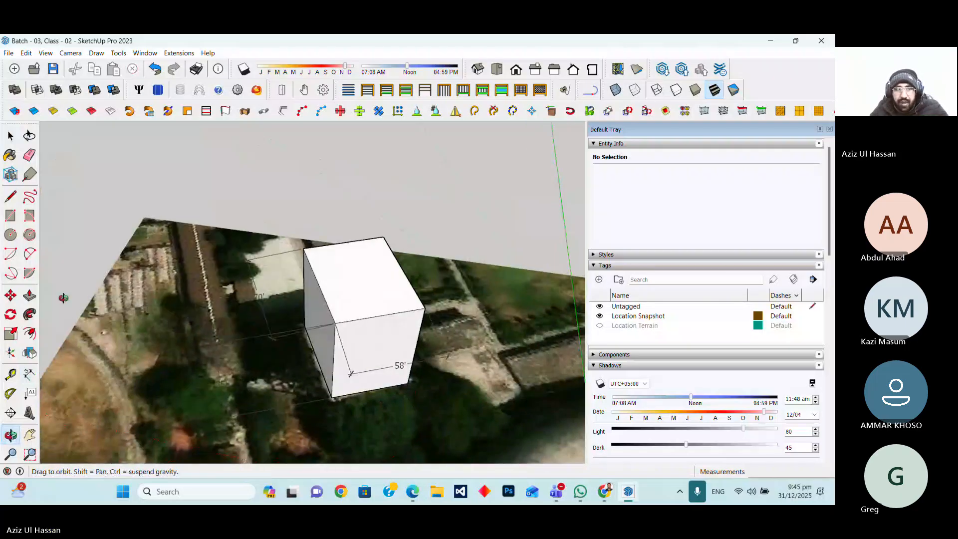
left_click(10, 136)
left_click(9, 138)
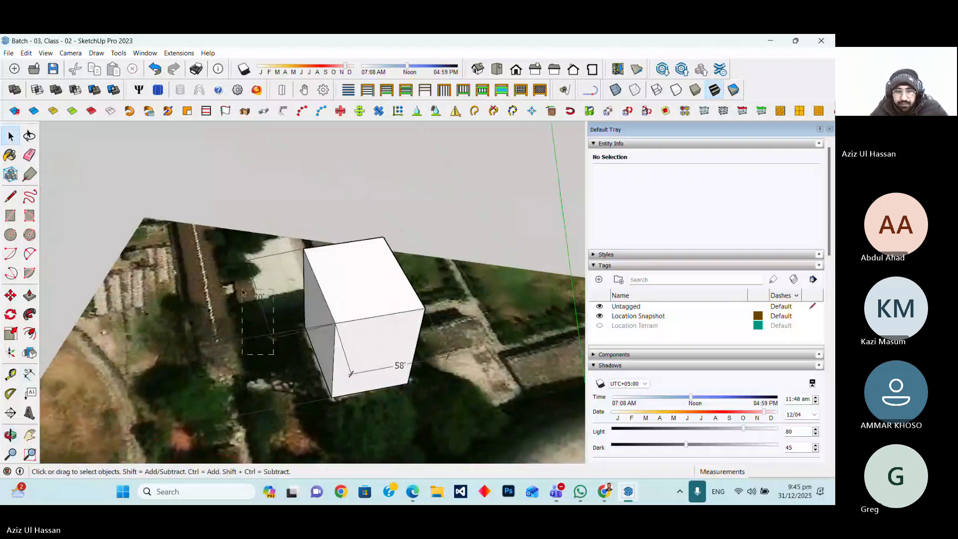
left_click_drag(273, 355, 238, 288)
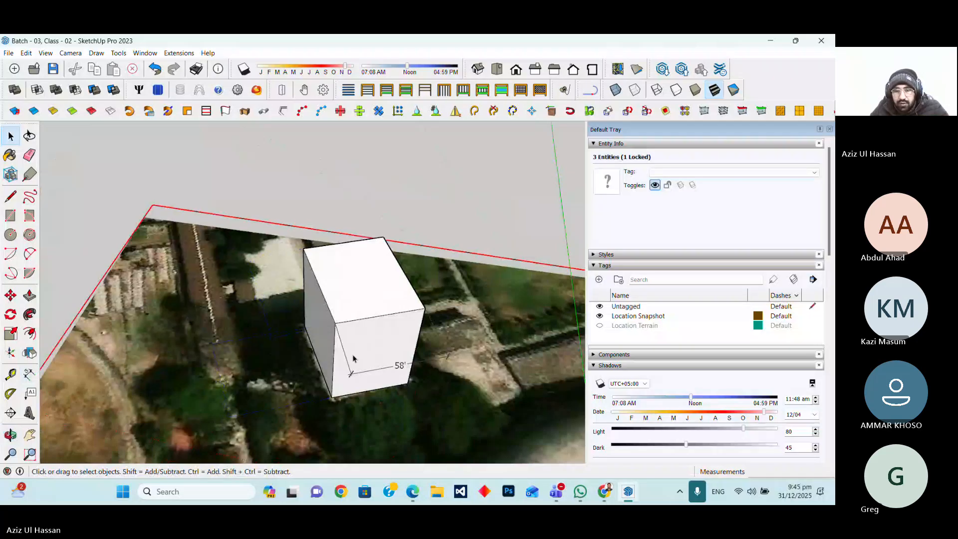
left_click(354, 374)
left_click(354, 375)
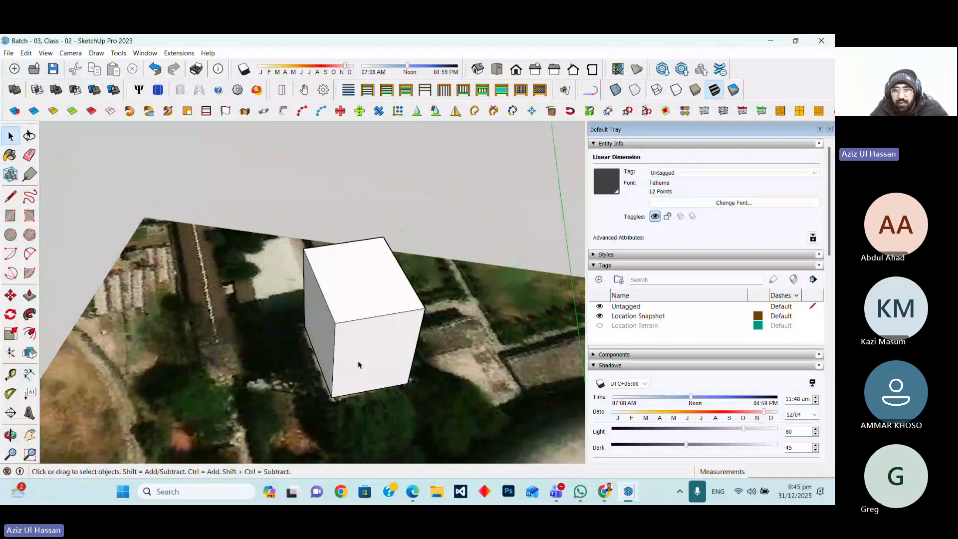
scroll(397, 375, "down", 3)
scroll(399, 359, "up", 8)
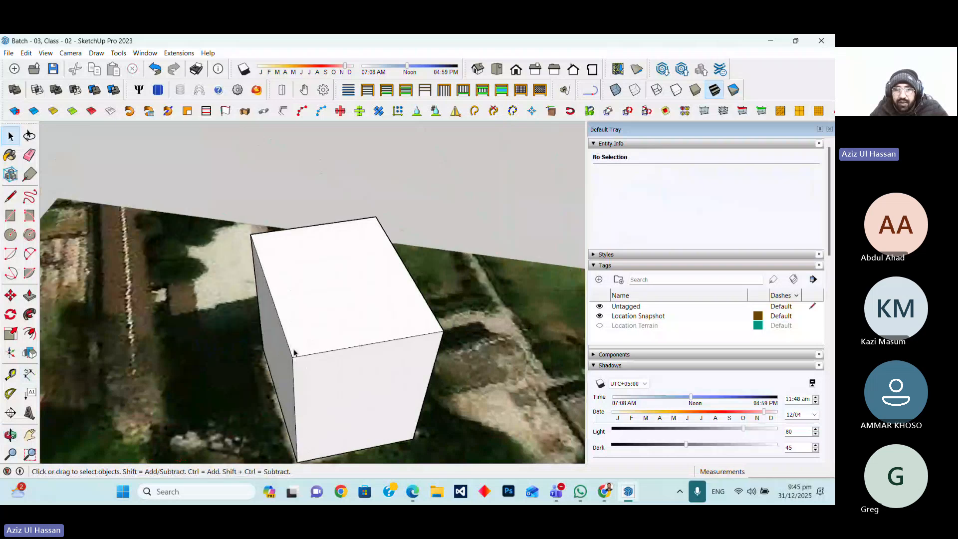
Select the four roof edges and add a Side pier fence type 1 parapet 4' high
left_click(322, 355)
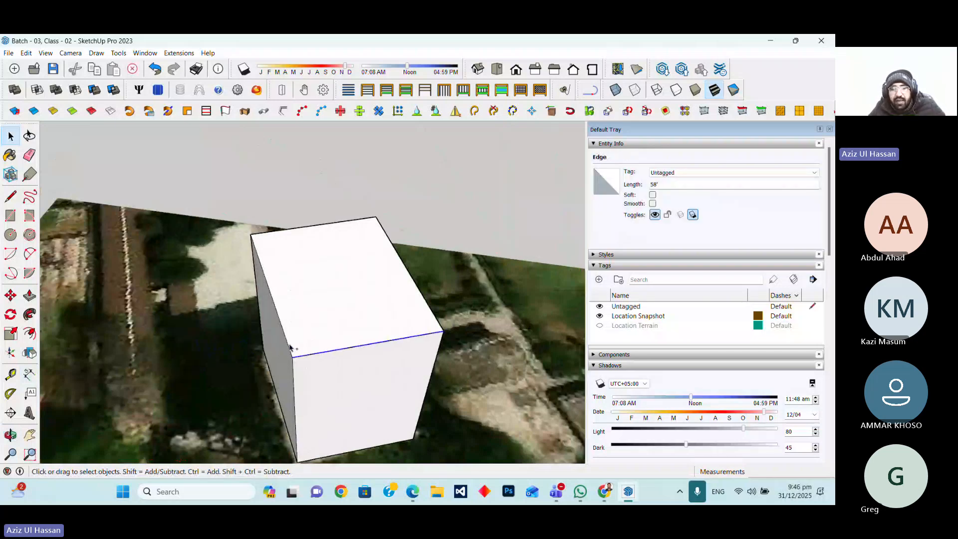
left_click(288, 345, "ctrl")
left_click(256, 233, "ctrl")
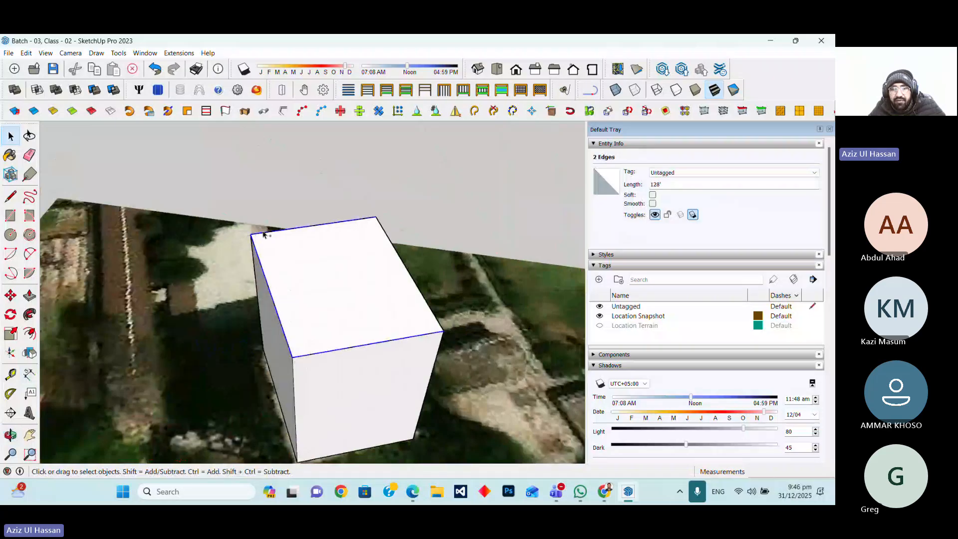
left_click(385, 237, "ctrl")
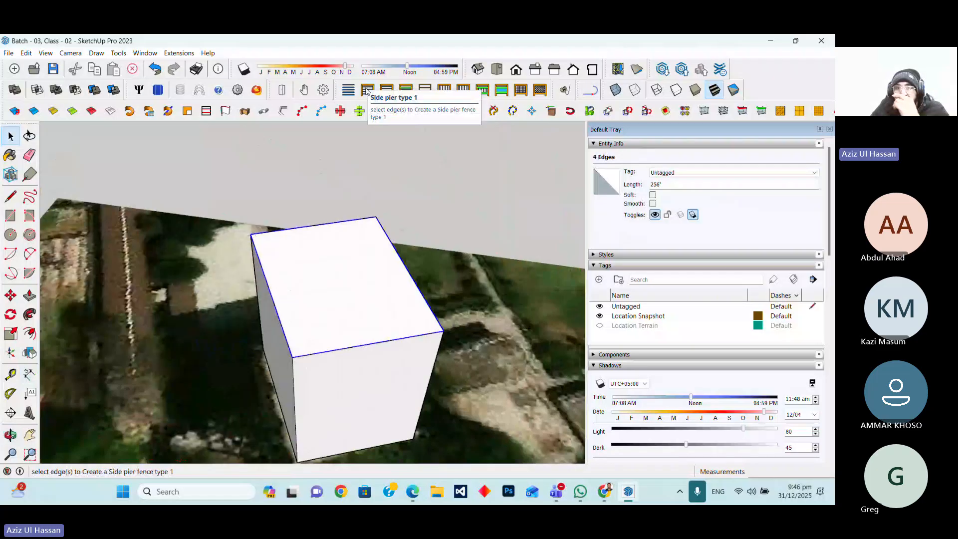
left_click(367, 91)
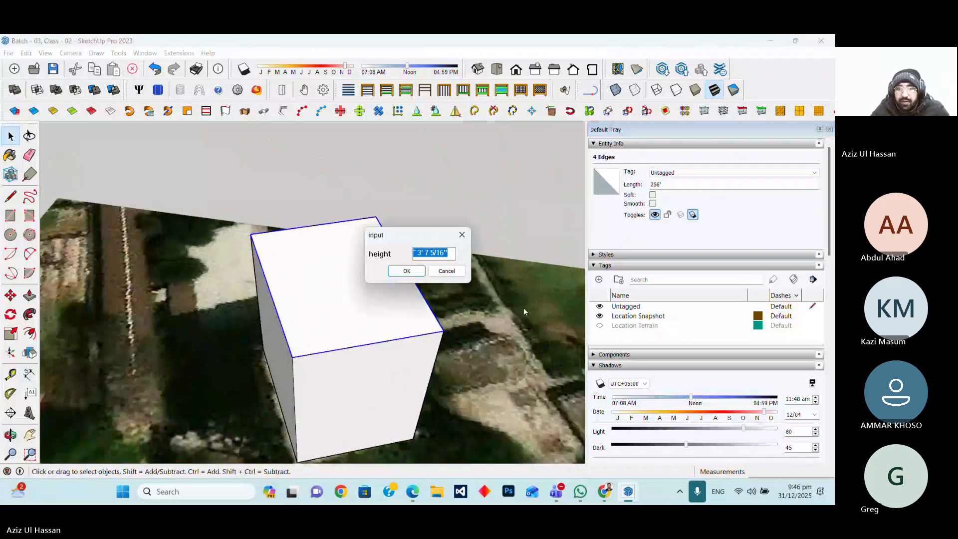
type("4")
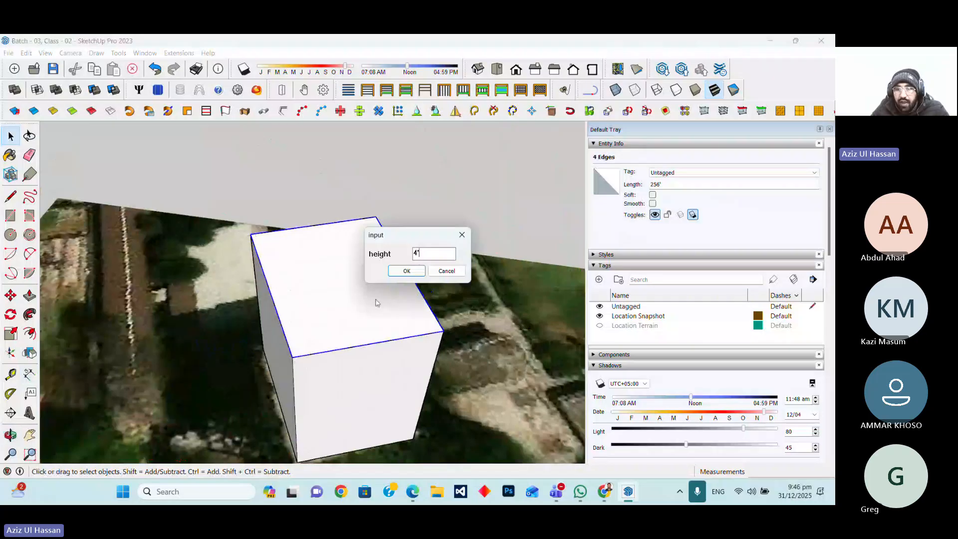
left_click(399, 273)
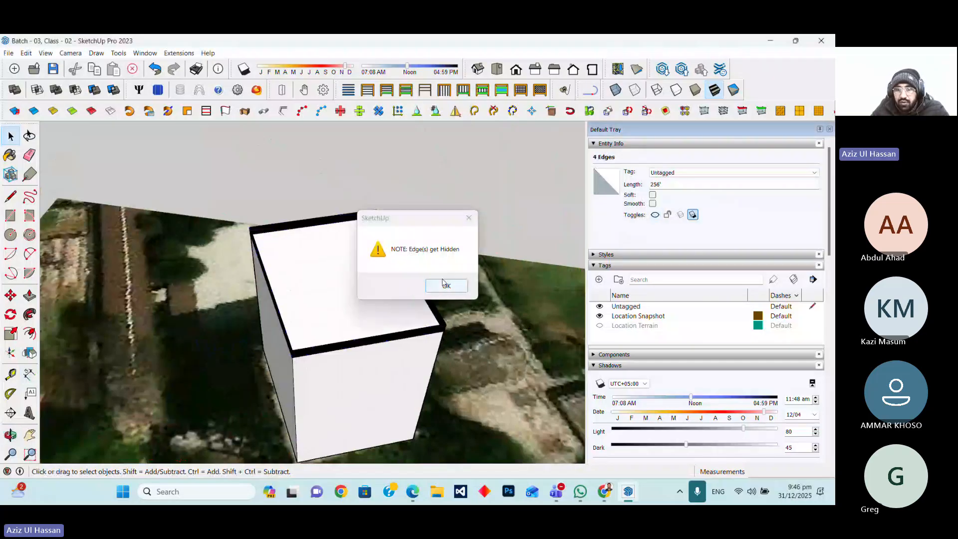
left_click(444, 285)
Try to insert solar components on the building roof with the edges selected
left_click(11, 435)
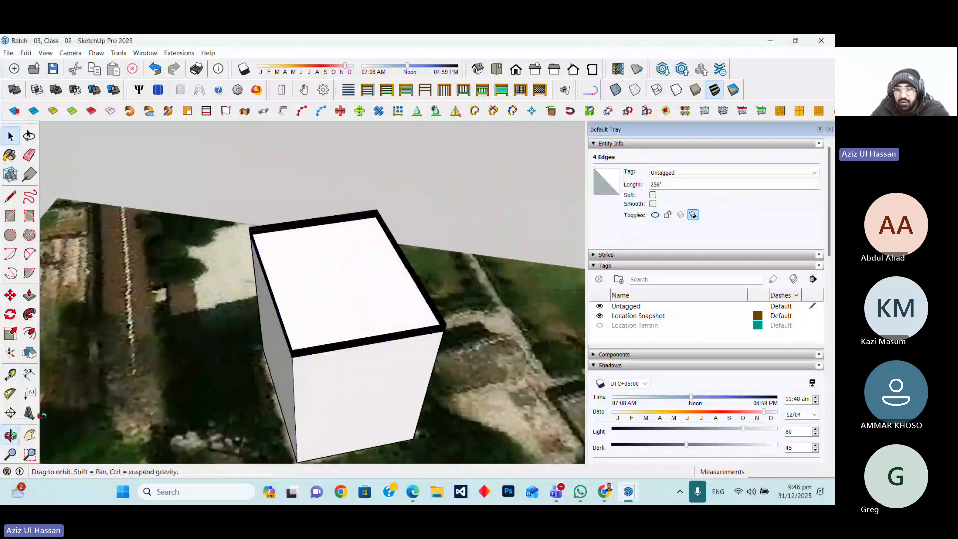
left_click_drag(260, 404, 371, 314)
scroll(371, 313, "up", 8)
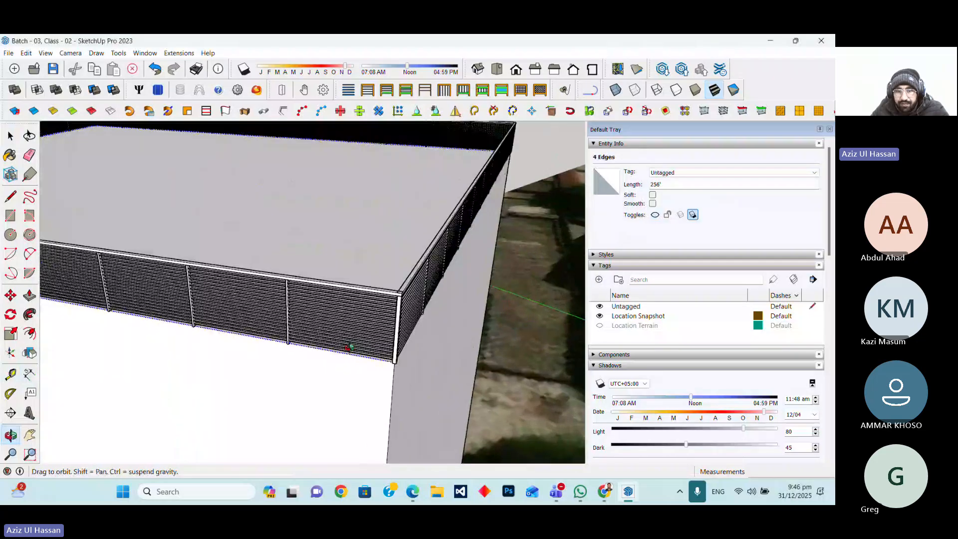
left_click_drag(406, 329, 373, 306)
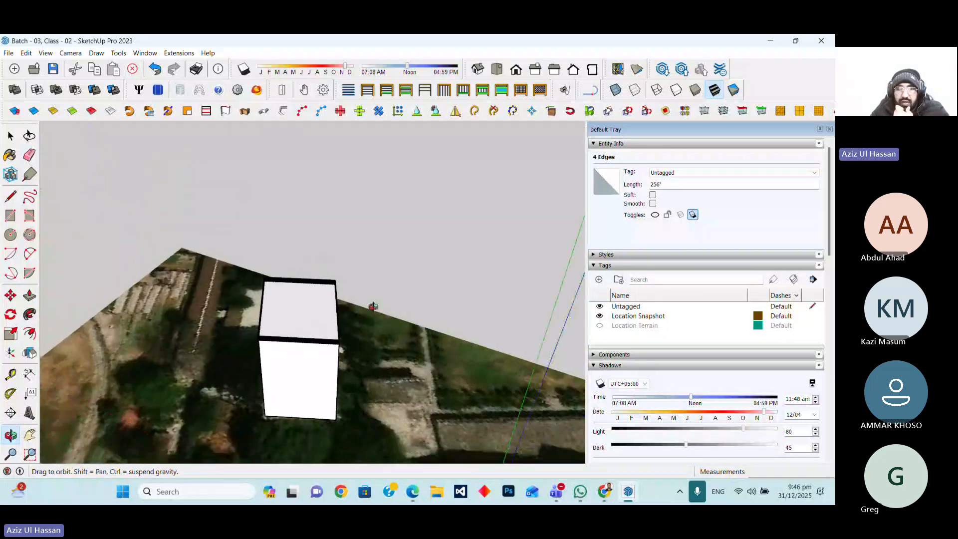
scroll(282, 327, "up", 5)
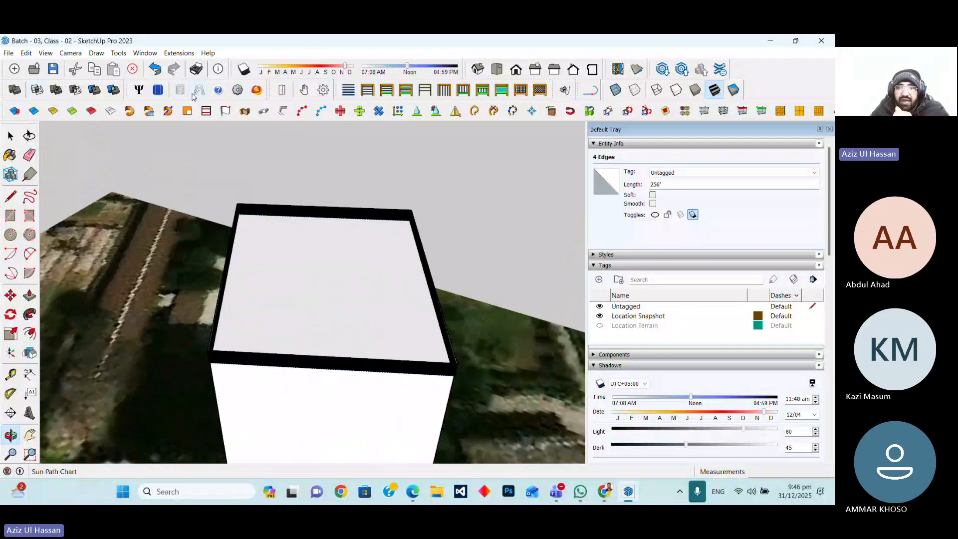
left_click(158, 90)
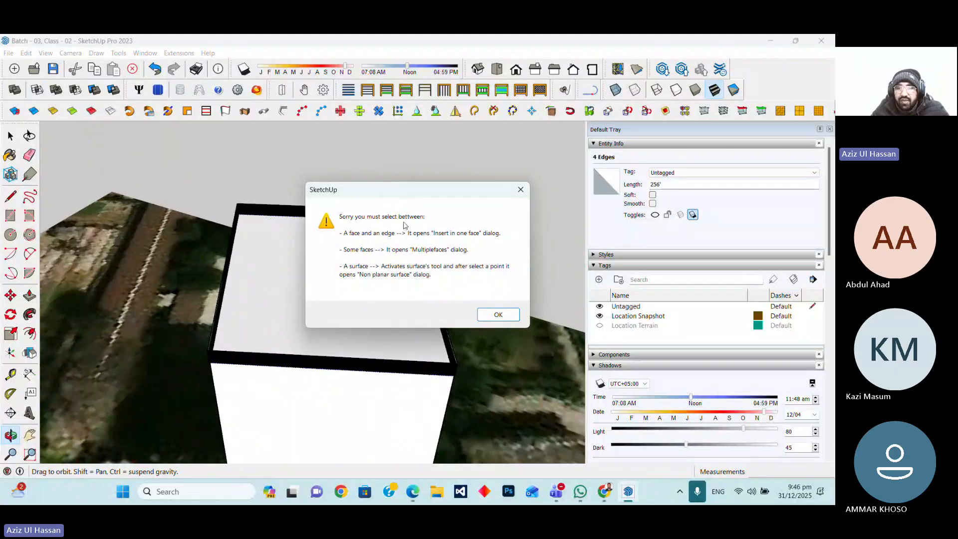
left_click(520, 190)
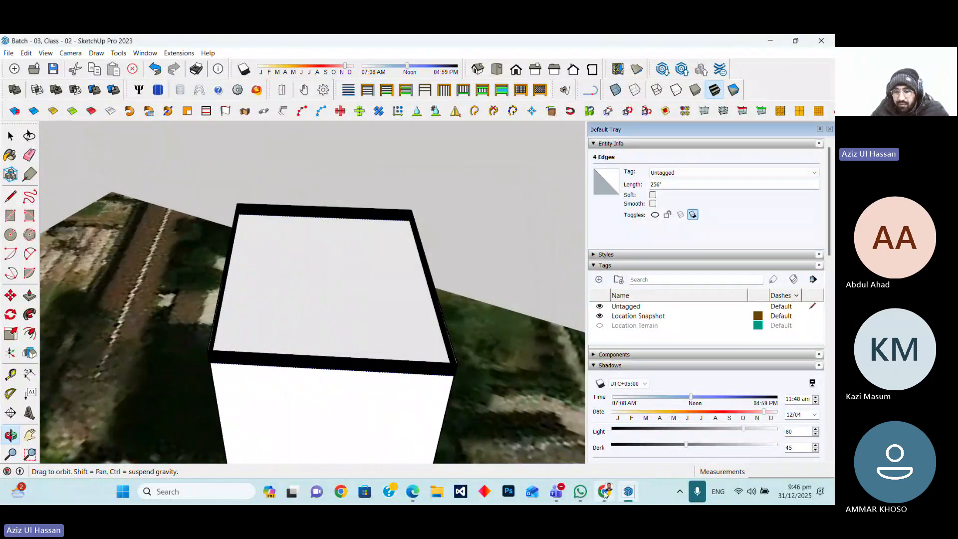
Switch to Teams, admit the waiting participant from the meeting lobby, and return to SketchUp
left_click(566, 493)
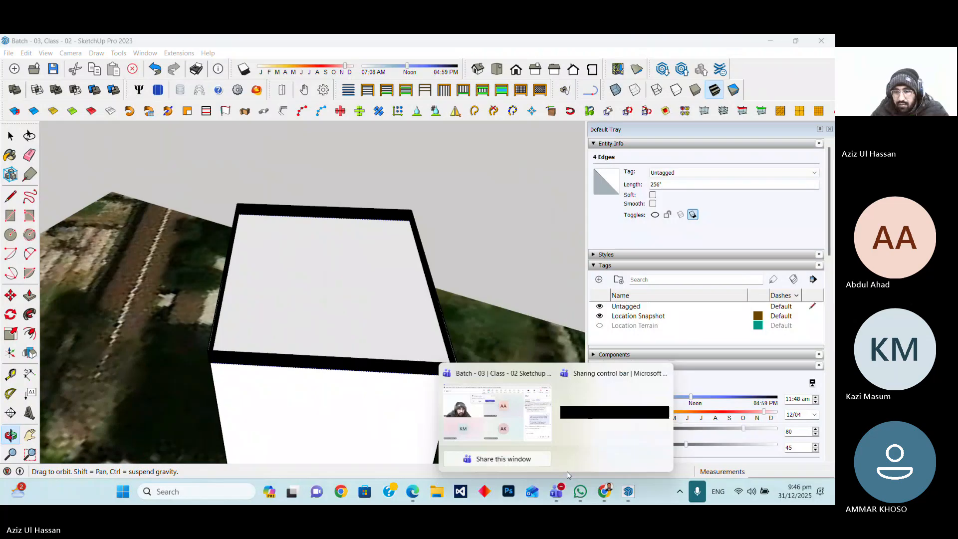
left_click(533, 427)
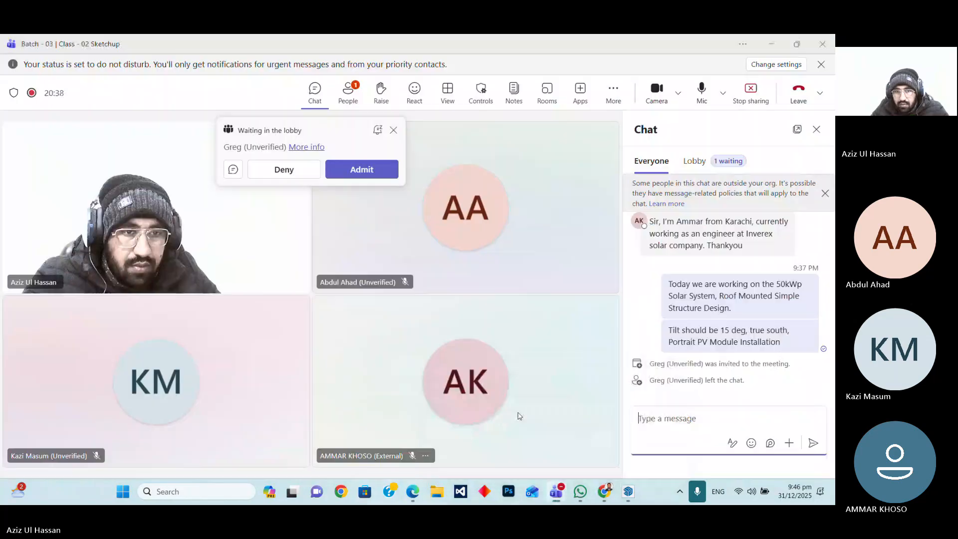
left_click(360, 168)
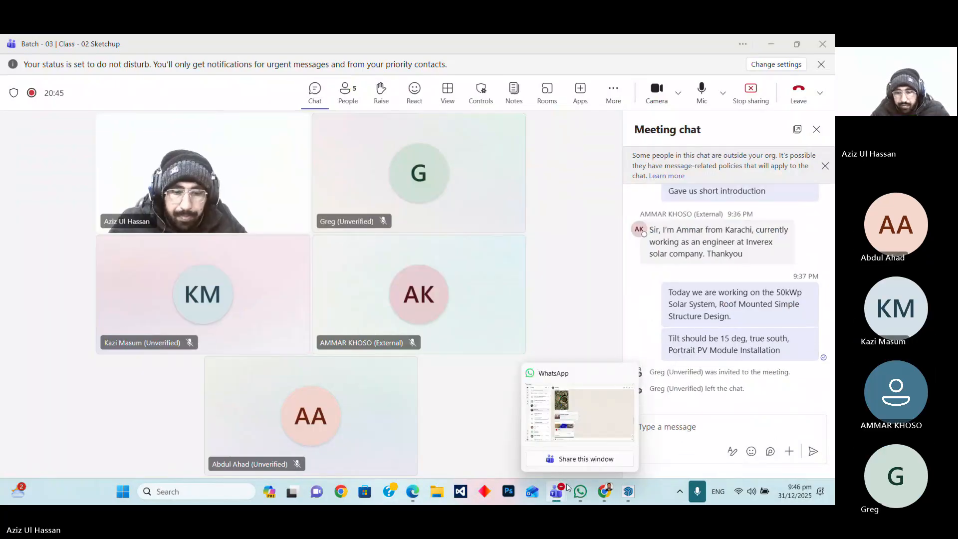
left_click(629, 493)
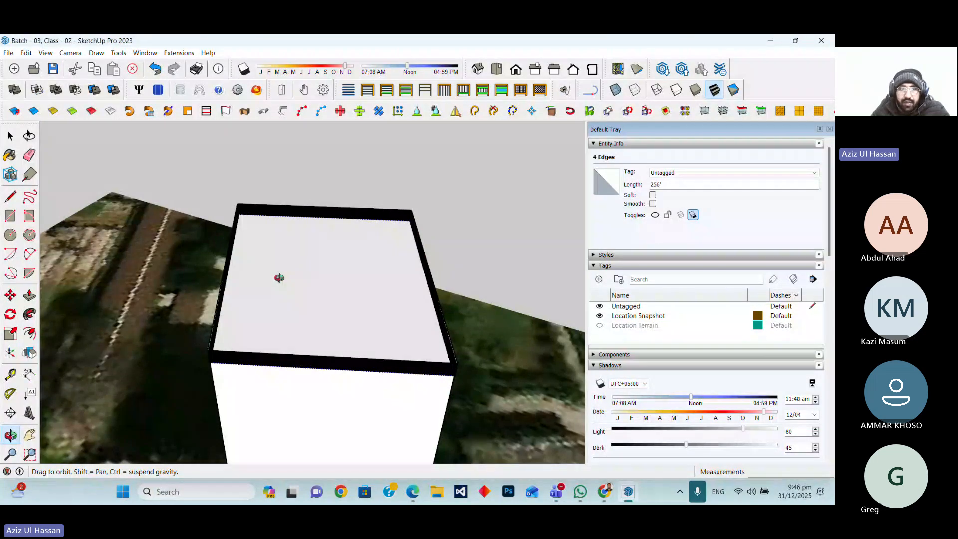
Select the roof face inside the parapet and open Skelion's Multiple faces panel-insertion dialog
key("space")
scroll(329, 295, "up", 3)
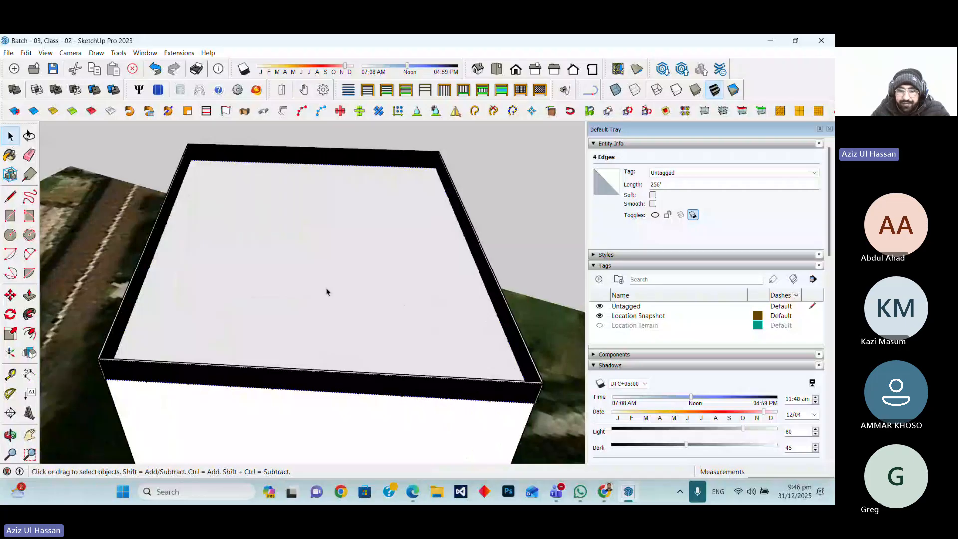
left_click(326, 292)
left_click(158, 91)
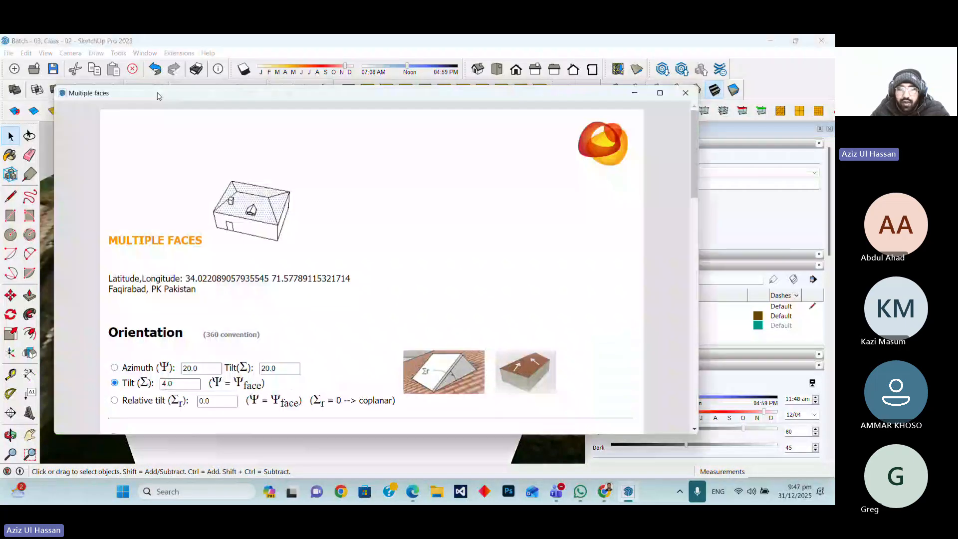
Set the panel tilt to 15 in the orientation settings
scroll(329, 259, "down", 10)
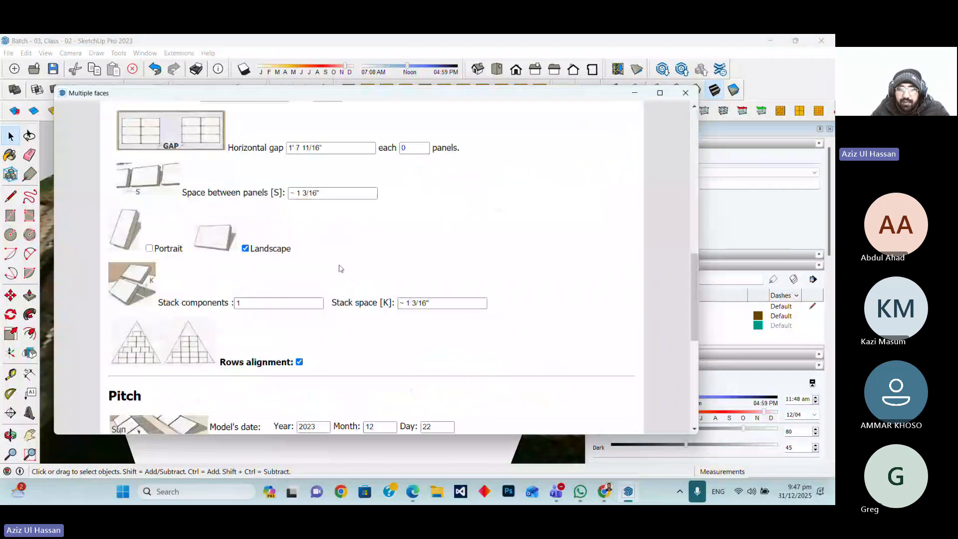
scroll(341, 268, "down", 5)
scroll(341, 269, "up", 6)
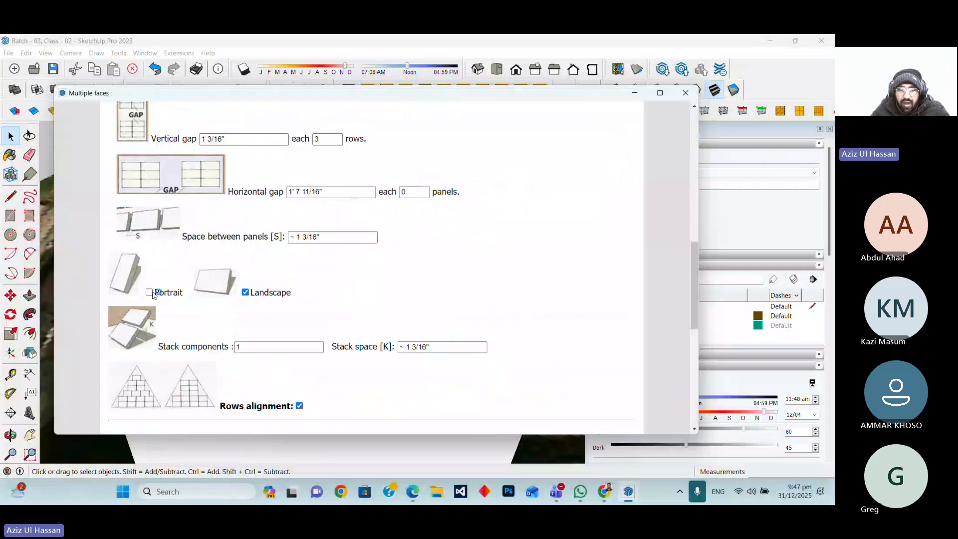
scroll(198, 224, "up", 10)
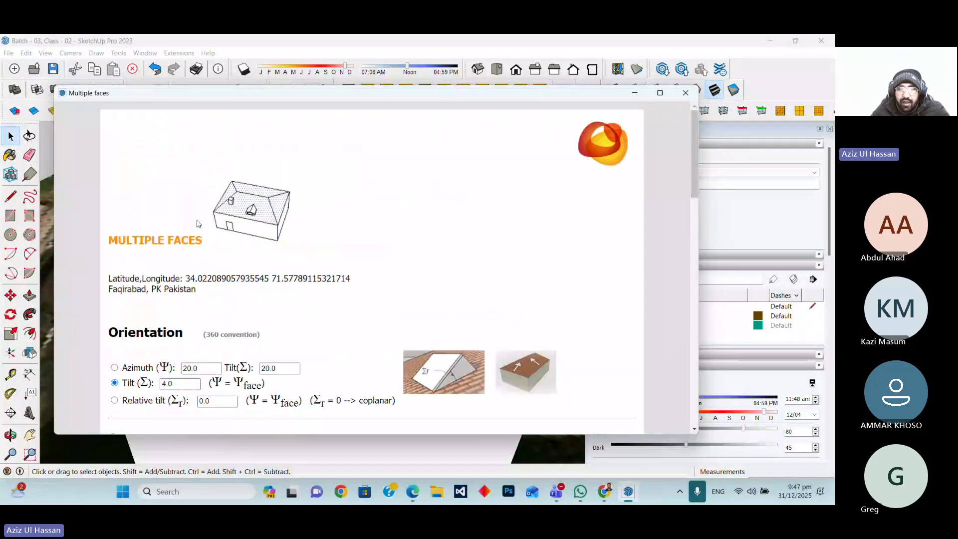
scroll(142, 242, "down", 3)
double_click(169, 202)
type("15")
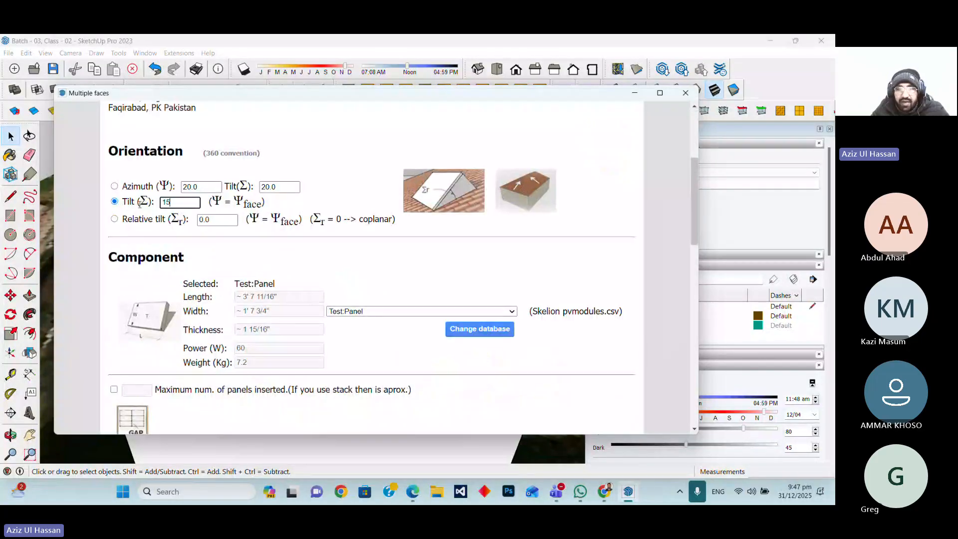
left_click(235, 243)
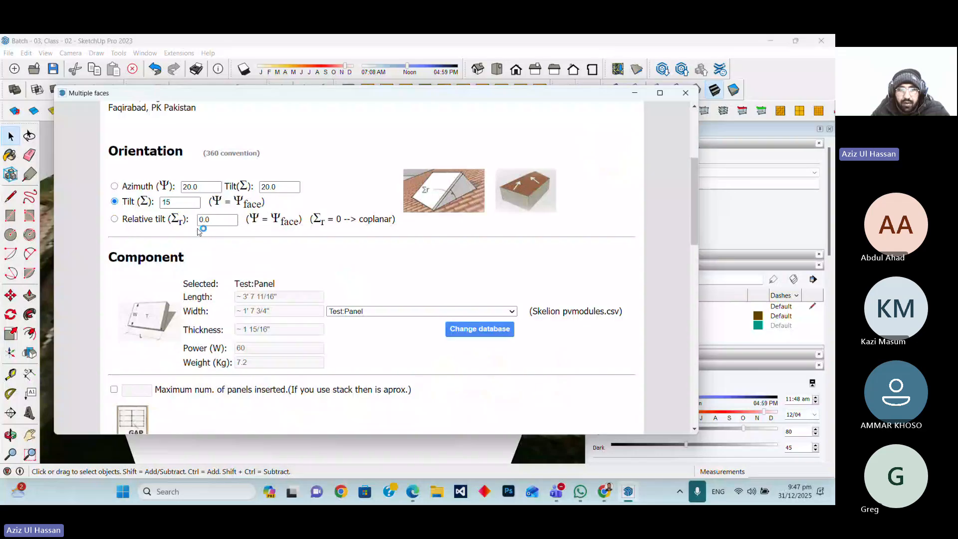
Browse the list of panel models in the Skelion PV database
scroll(240, 234, "down", 3)
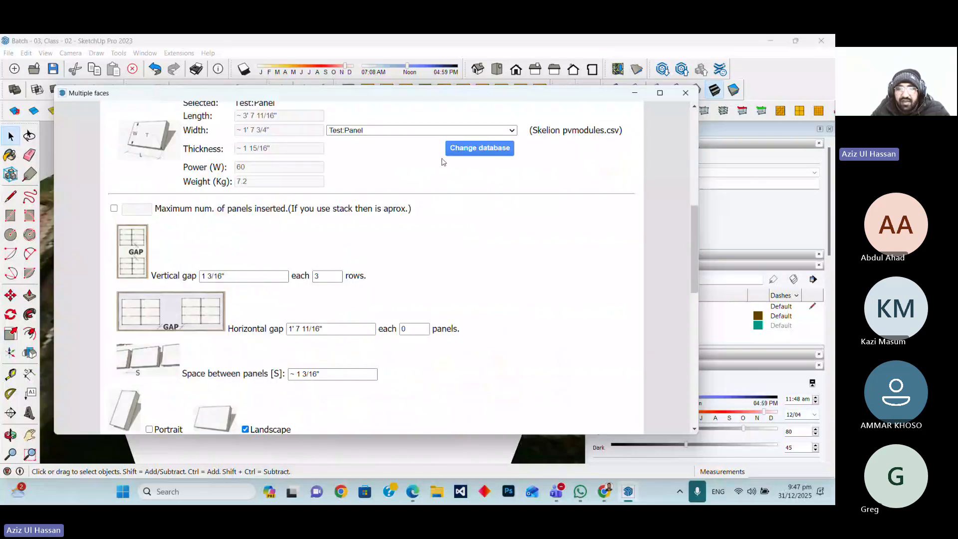
scroll(449, 200, "up", 6)
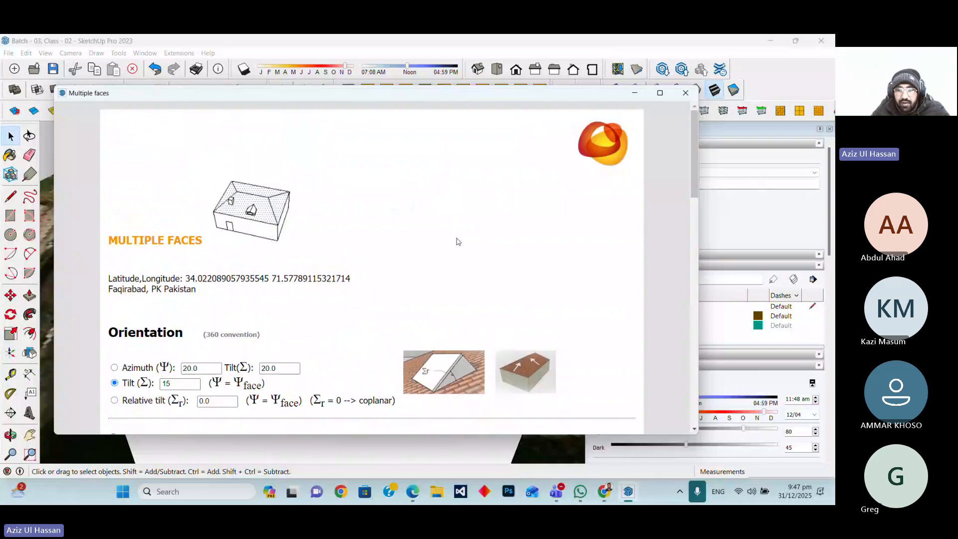
scroll(456, 234, "down", 3)
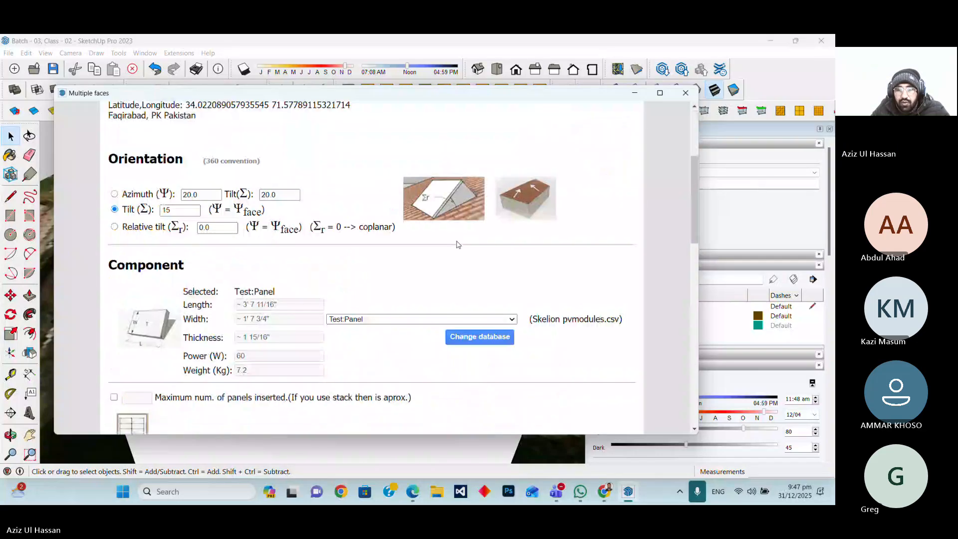
left_click(361, 315)
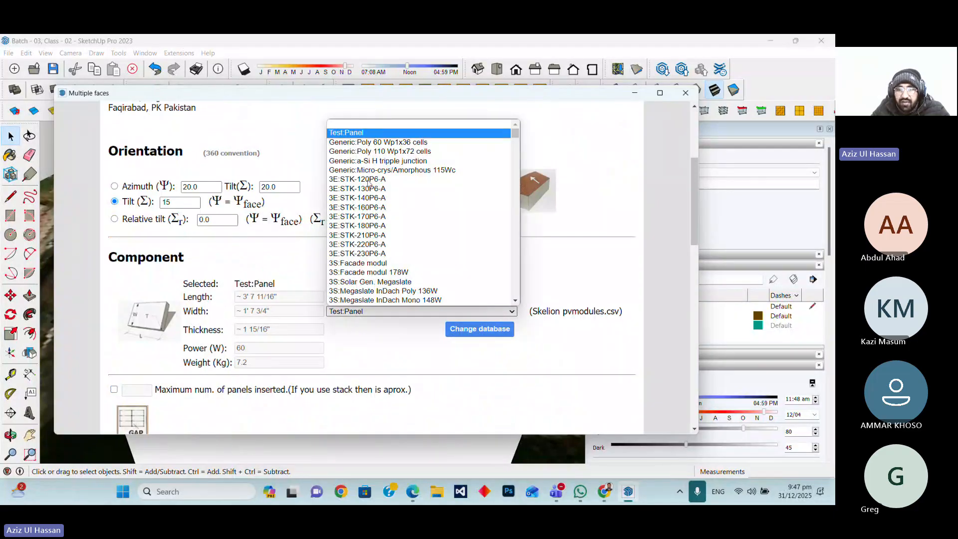
scroll(369, 184, "down", 10)
scroll(479, 153, "down", 5)
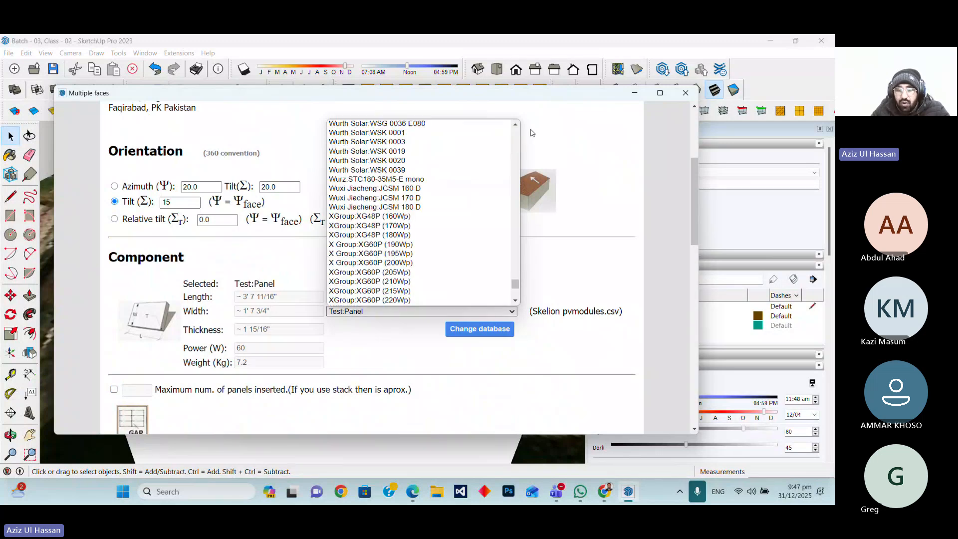
left_click(504, 339)
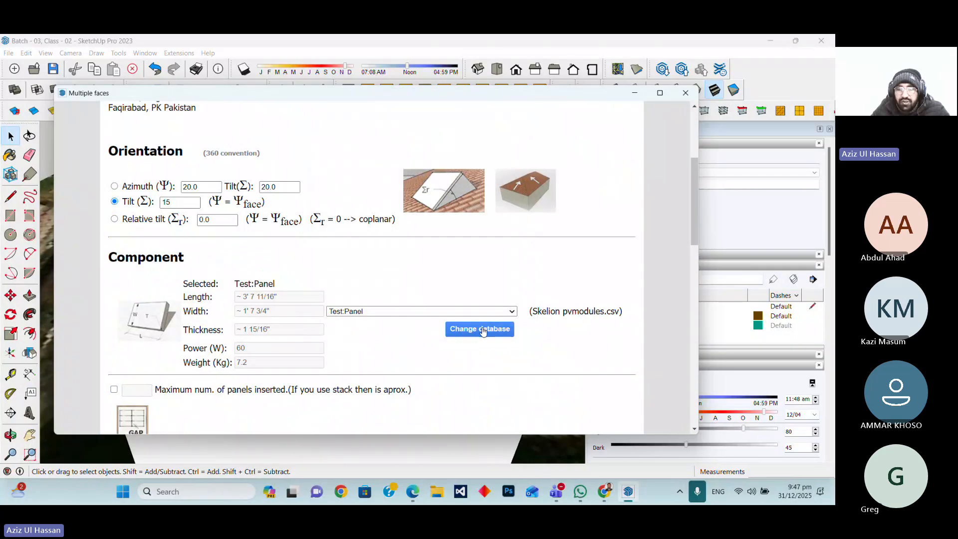
Switch the panel database to the User PV database
left_click(483, 331)
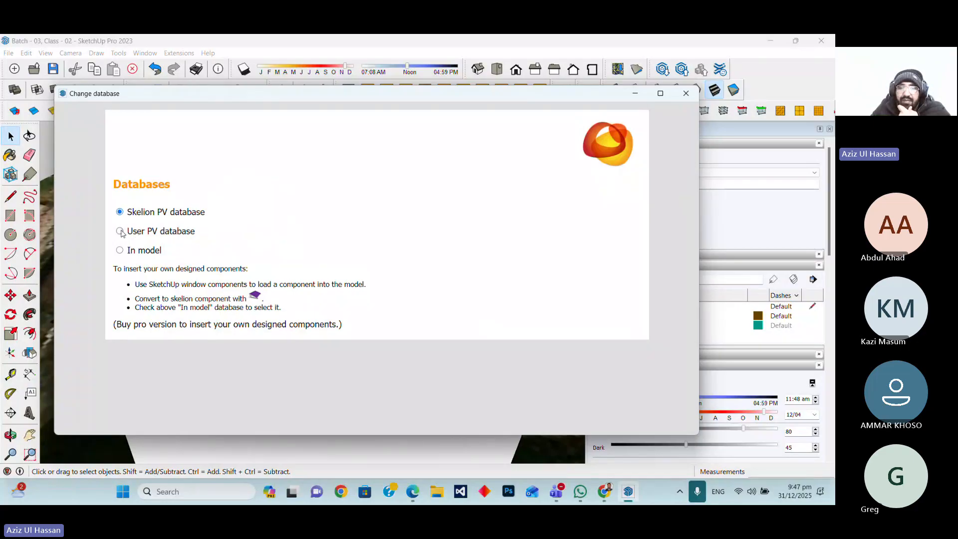
left_click(120, 231)
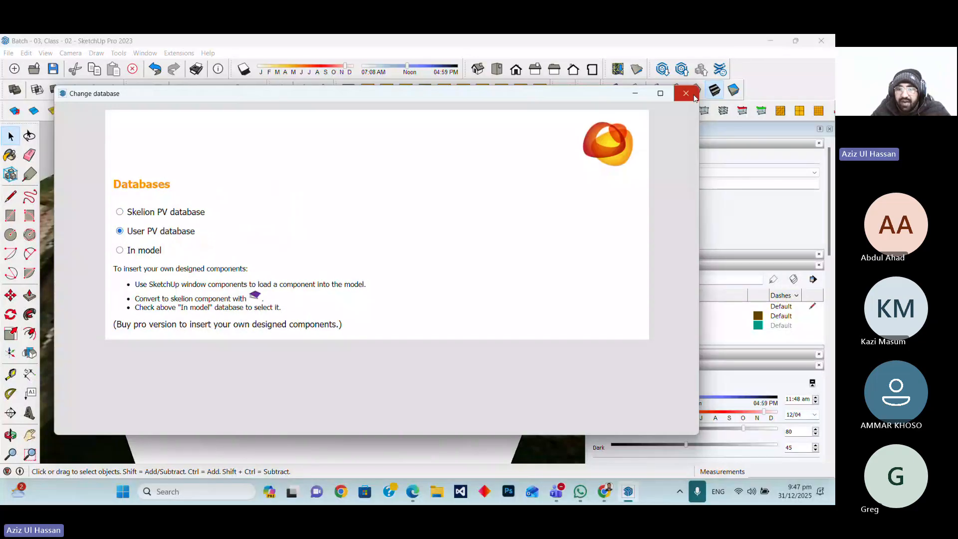
left_click(693, 96)
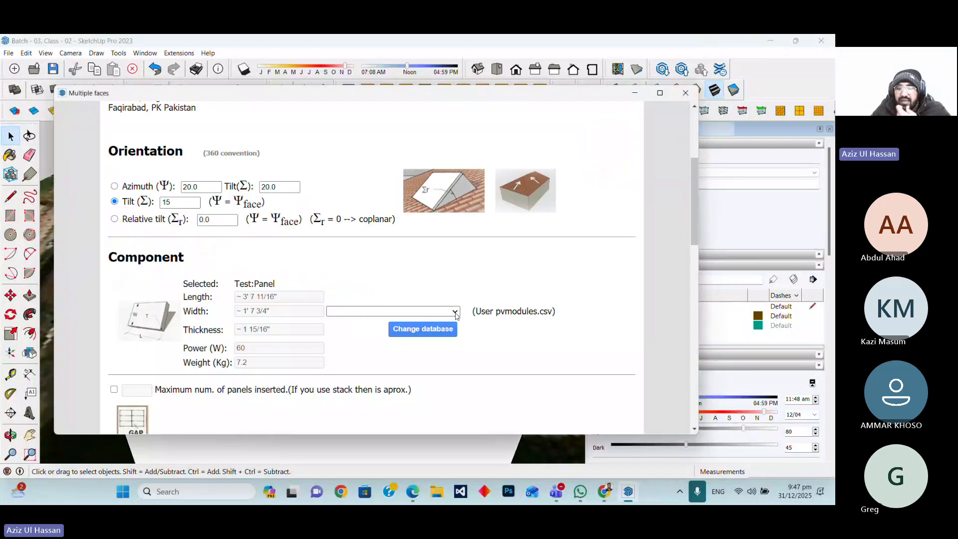
Open the user panel list, then close the Multiple faces dialog without choosing a panel
left_click(455, 313)
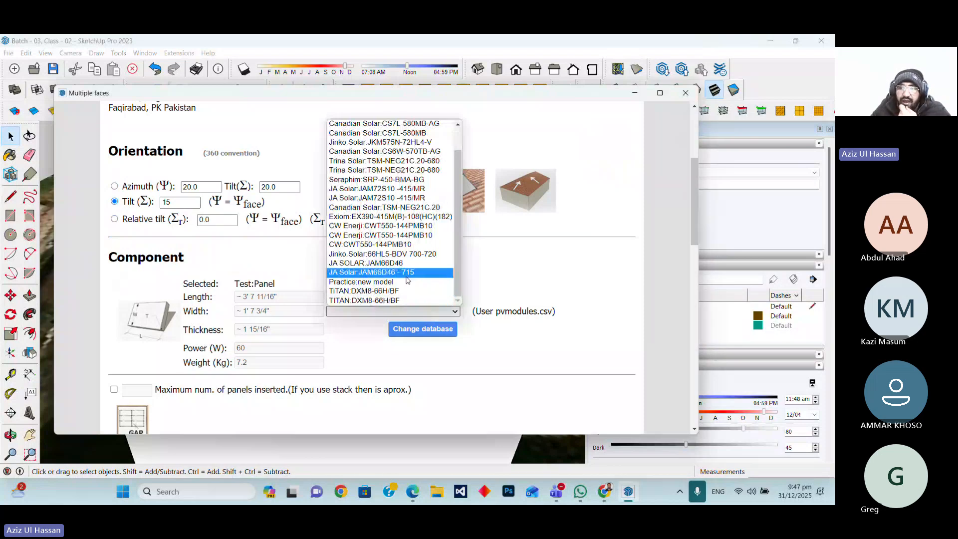
left_click(612, 158)
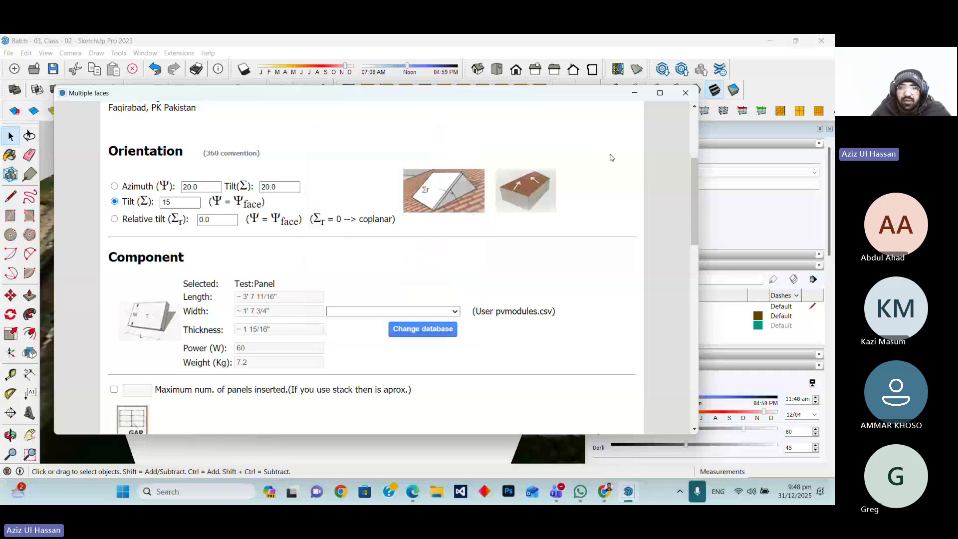
left_click(681, 93)
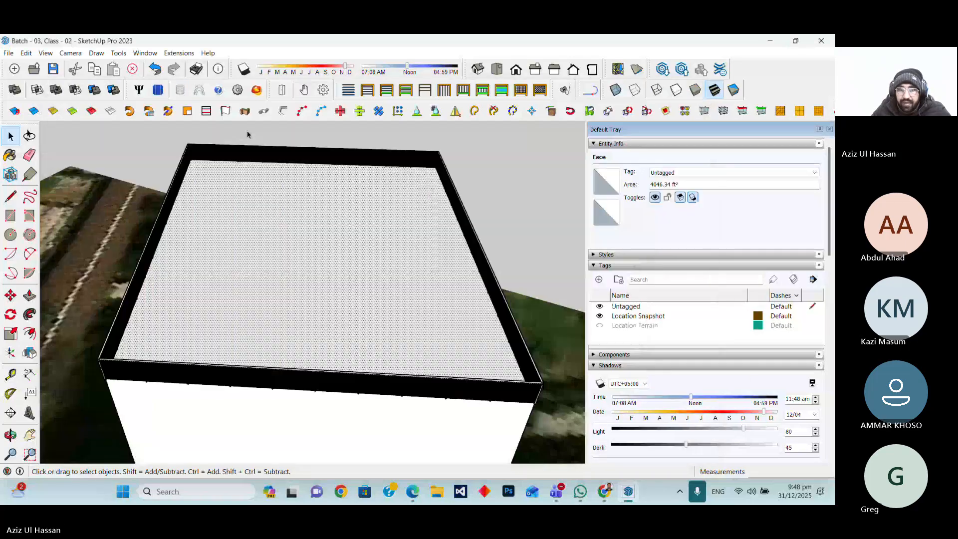
Open the Edit database dialog to review the user panel fields, technology and textures, then close it
left_click(180, 92)
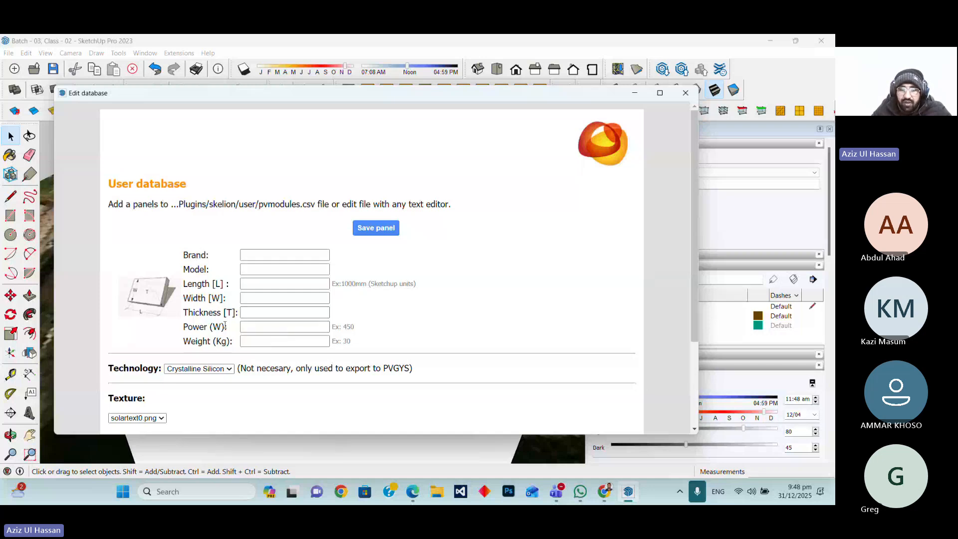
left_click(227, 370)
left_click(227, 377)
left_click(224, 370)
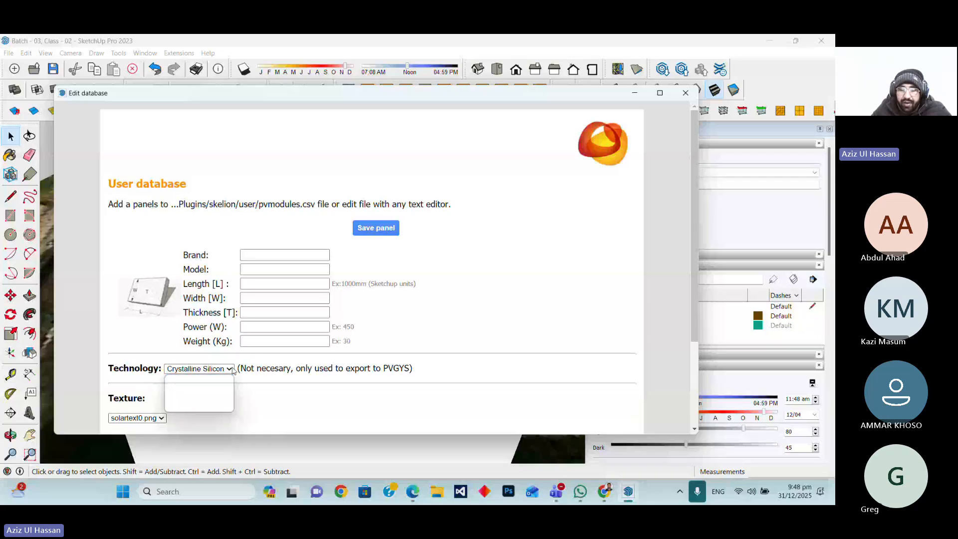
left_click(327, 379)
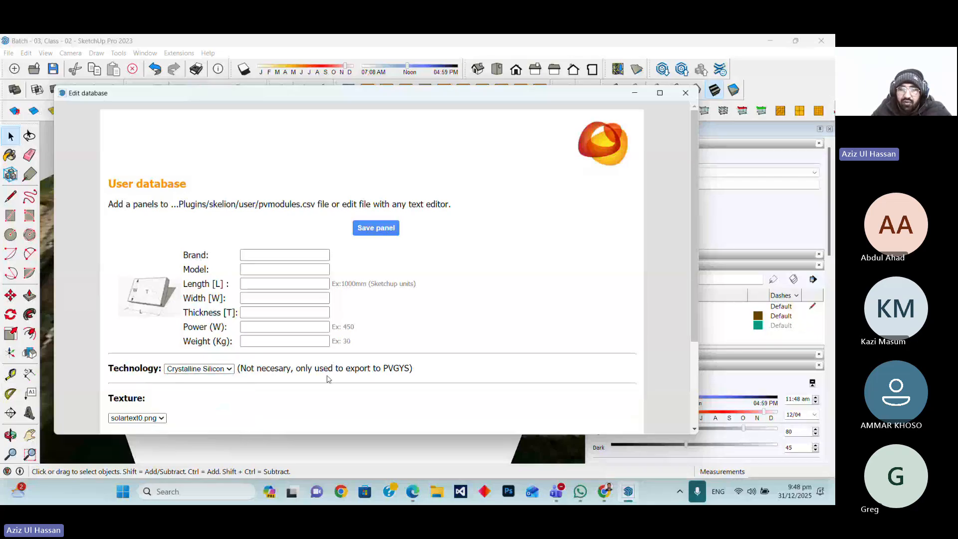
scroll(327, 379, "down", 2)
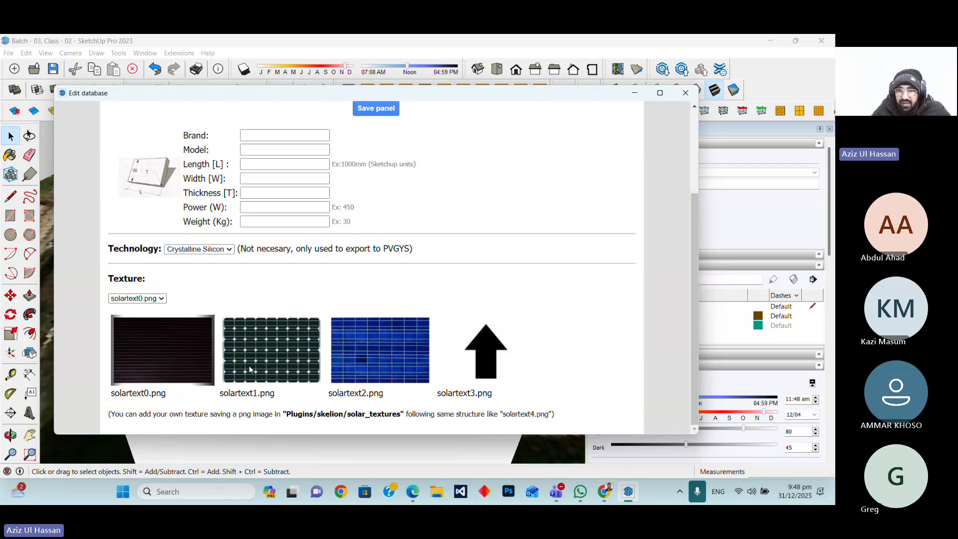
scroll(246, 379, "up", 3)
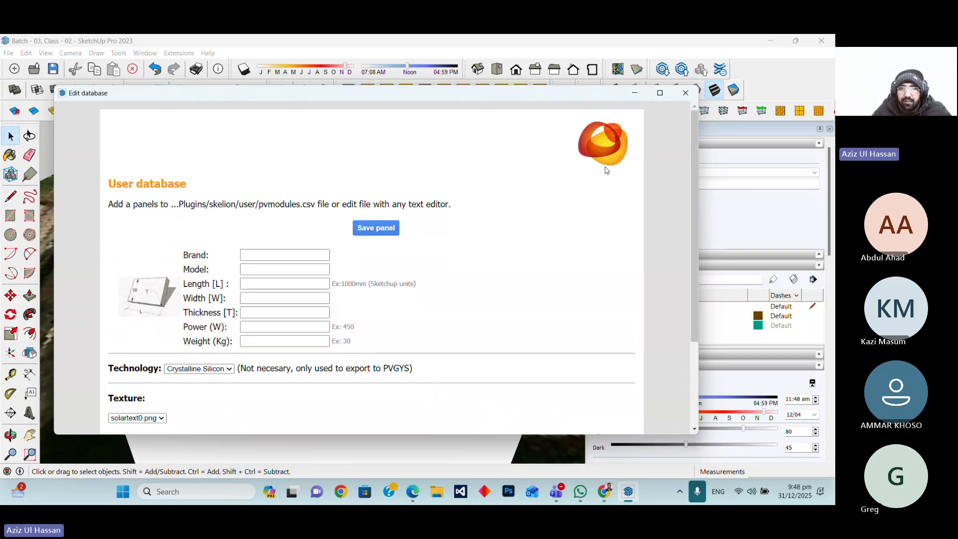
left_click(688, 97)
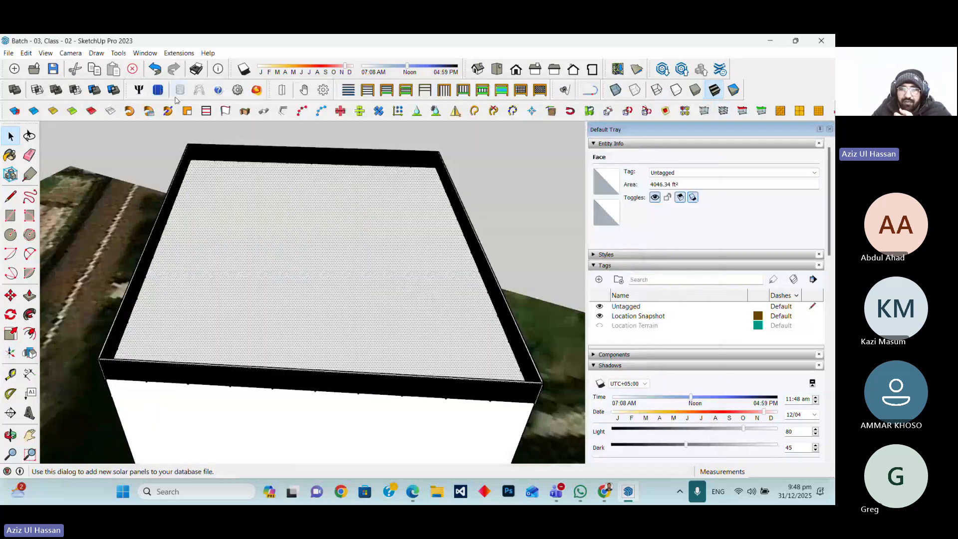
Reopen the Multiple faces dialog and select the JA Solar:JAM66D46 - 715 panel from the user database
left_click(157, 89)
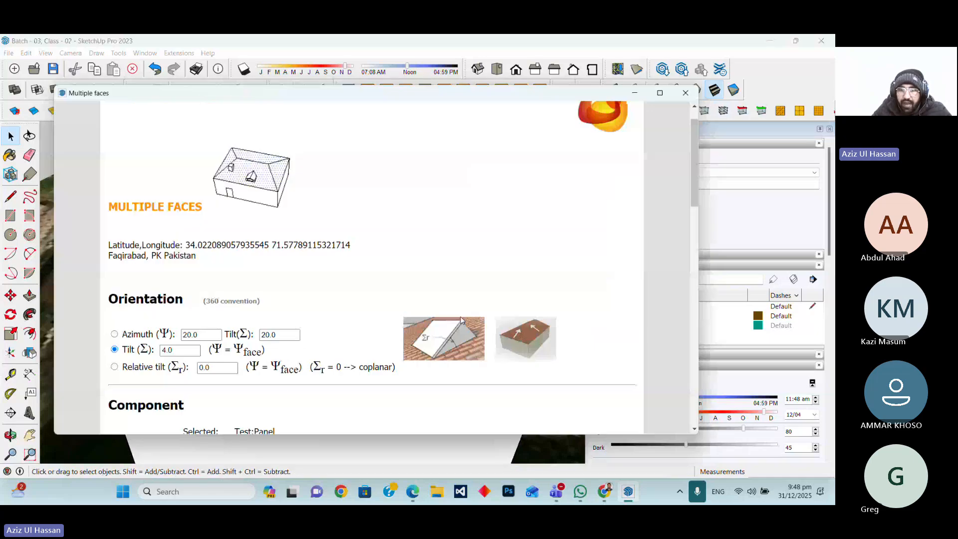
scroll(461, 320, "down", 6)
left_click(474, 150)
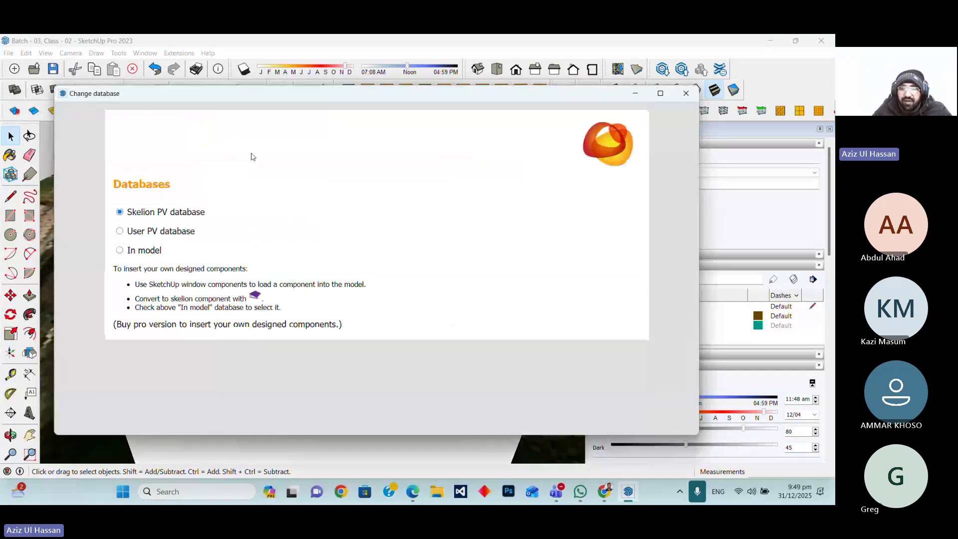
left_click(683, 98)
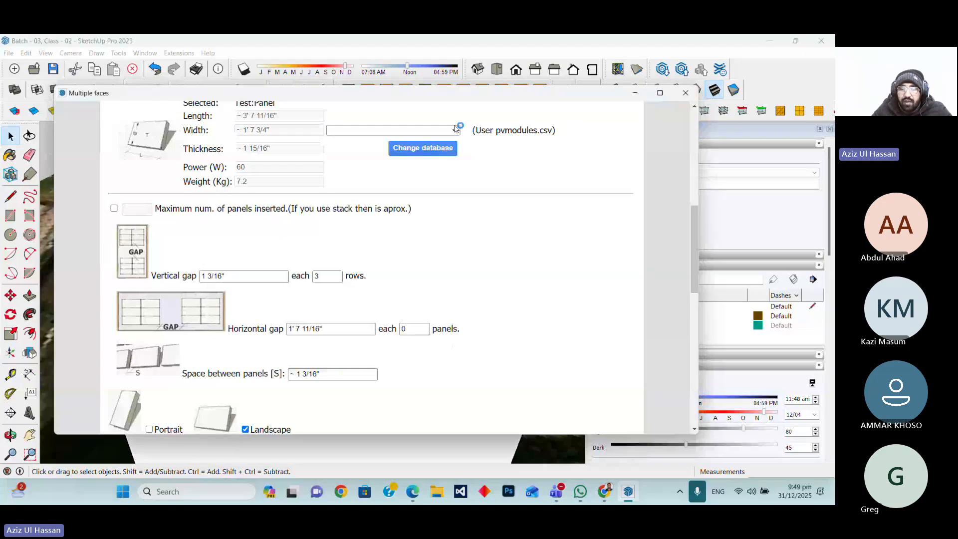
left_click(455, 130)
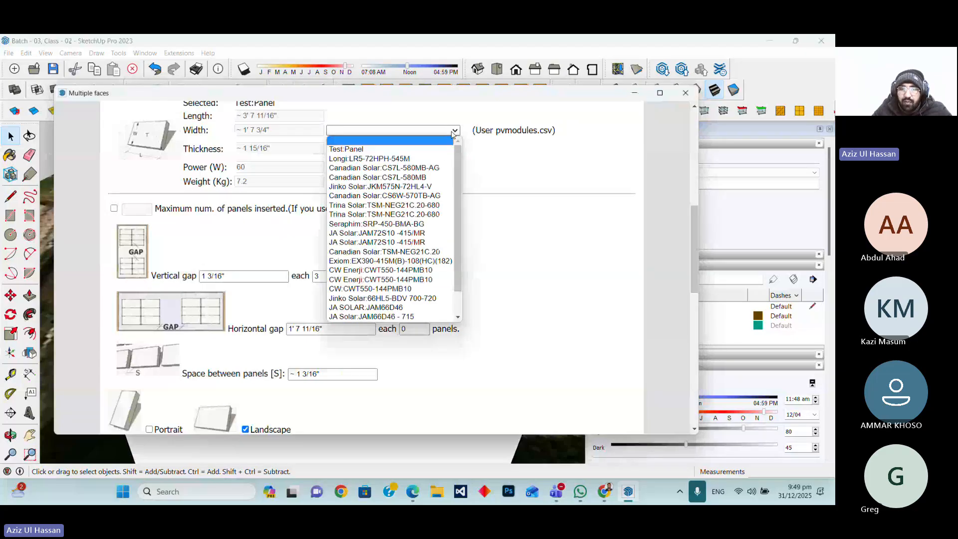
left_click(394, 317)
Set the panels to Portrait orientation and the stack components to 2
scroll(326, 246, "down", 3)
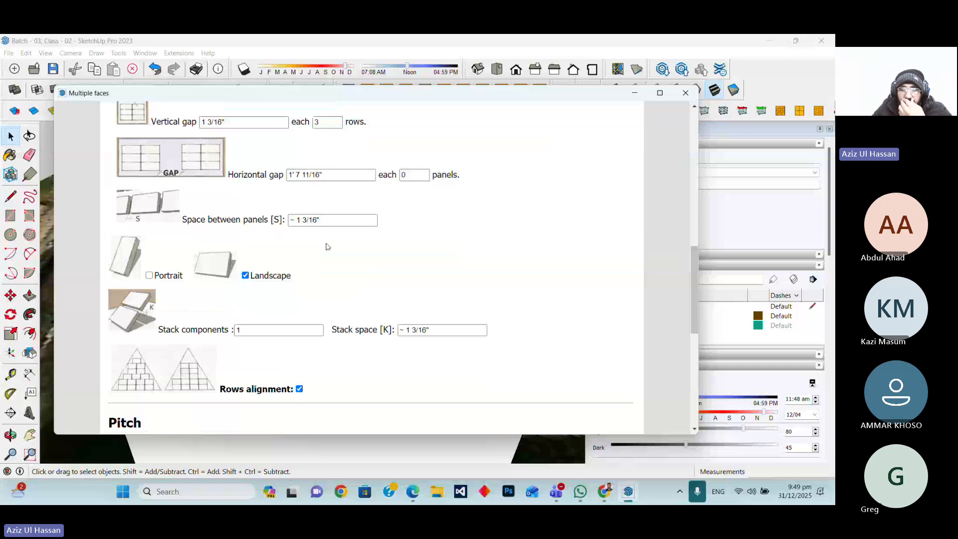
scroll(328, 247, "down", 1)
left_click(149, 248)
left_click_drag(249, 303, 222, 305)
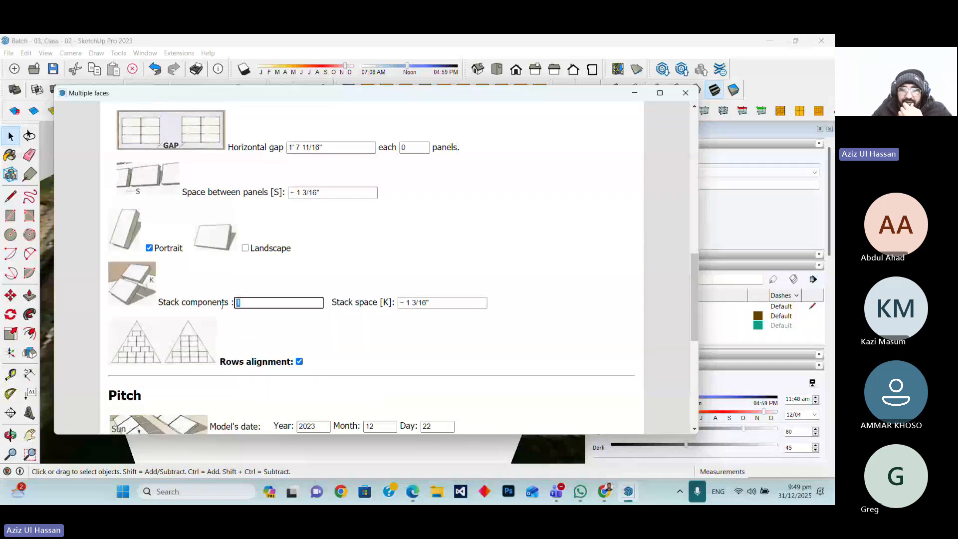
type("2")
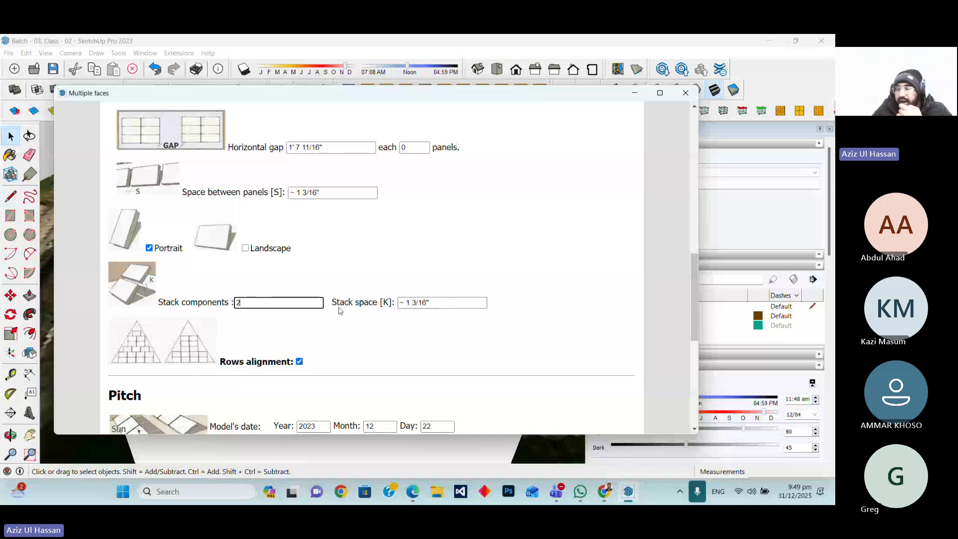
Review the pitch options and the selected panel's component details in the dialog
scroll(338, 310, "down", 6)
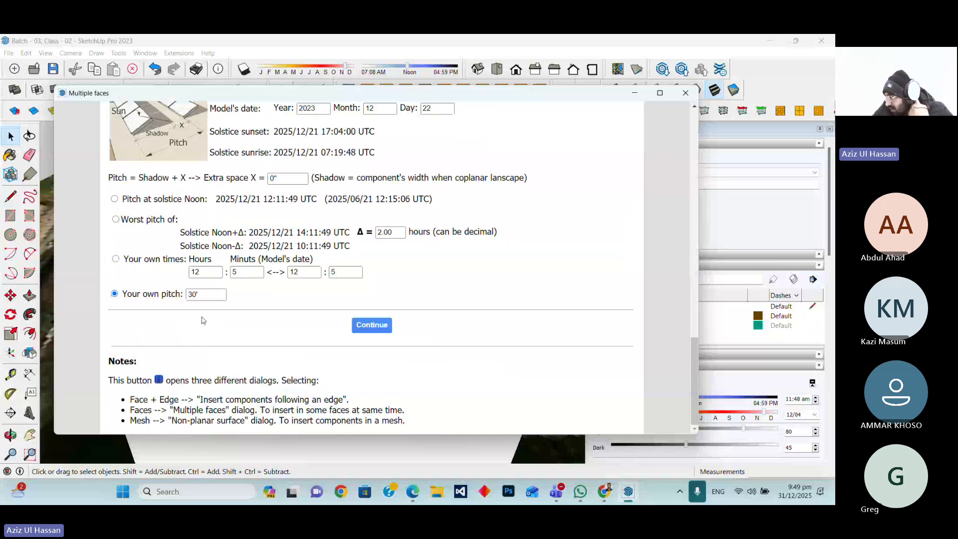
scroll(248, 290, "up", 4)
scroll(249, 291, "down", 3)
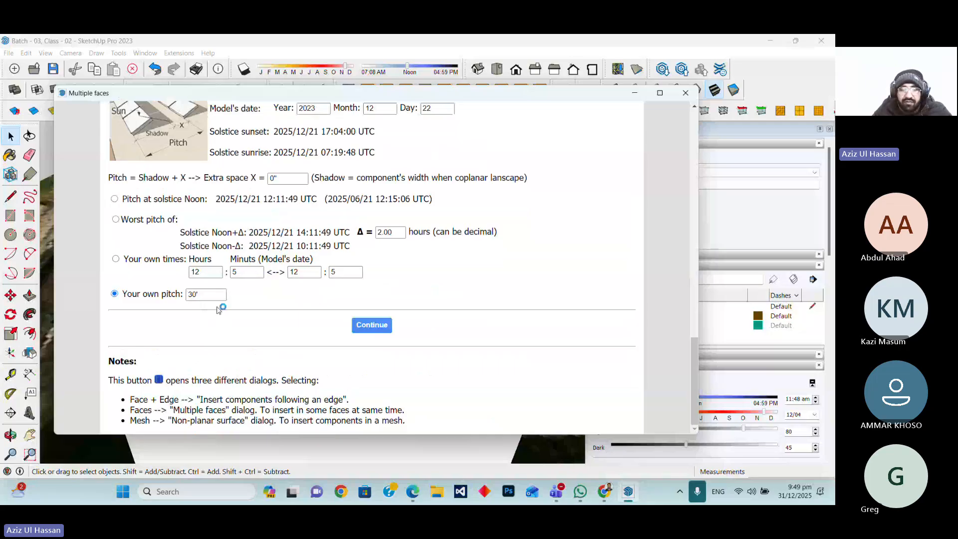
scroll(219, 309, "up", 9)
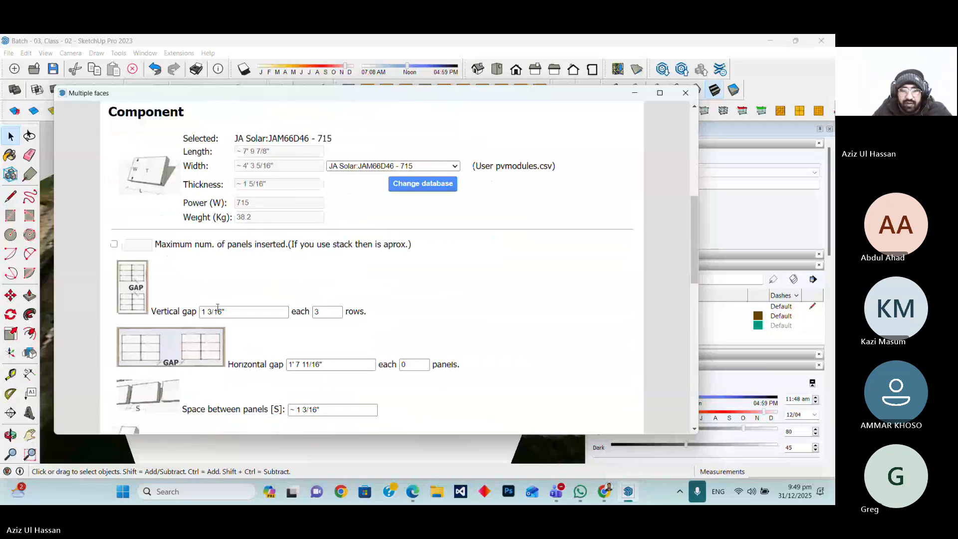
Insert the stacked portrait panel array on the roof face using your own pitch of 30'
scroll(217, 308, "down", 9)
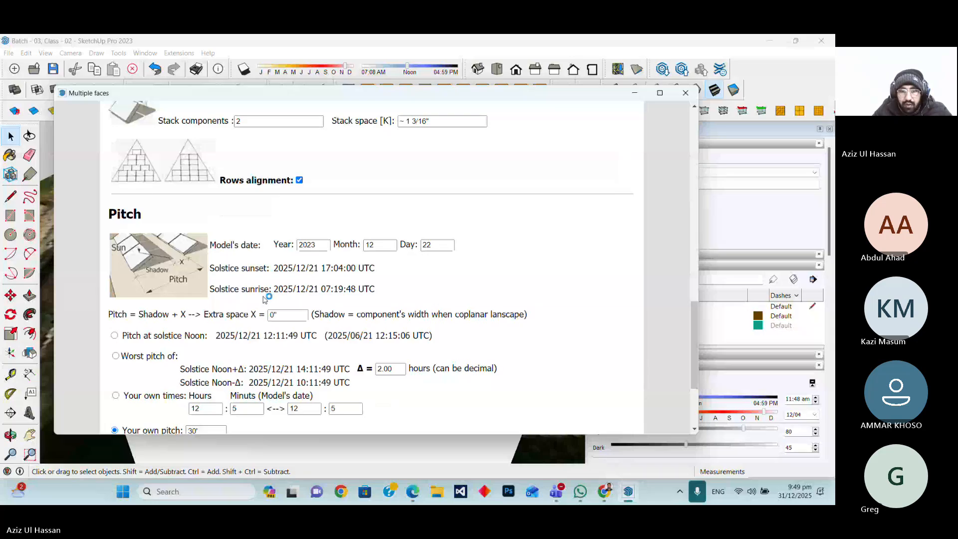
scroll(265, 299, "up", 1)
scroll(384, 336, "down", 4)
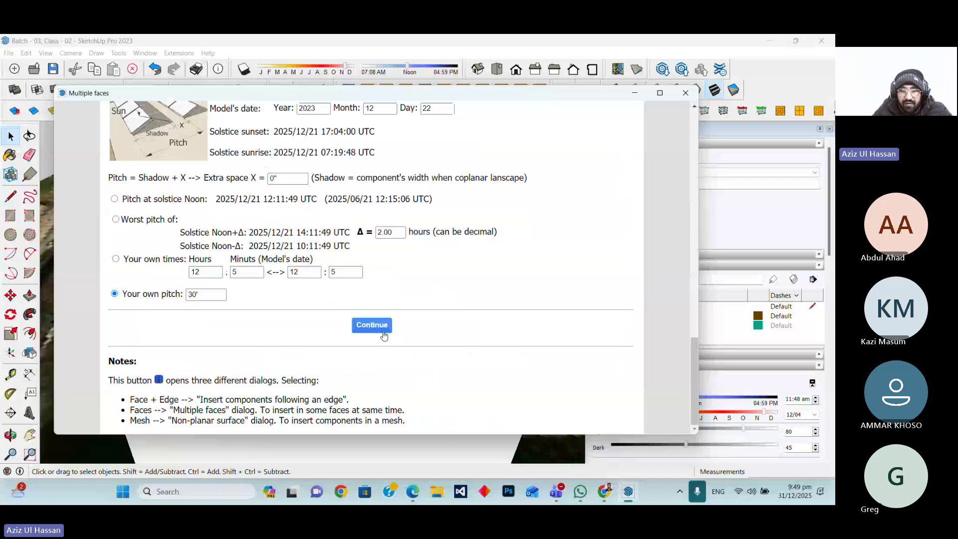
left_click(372, 325)
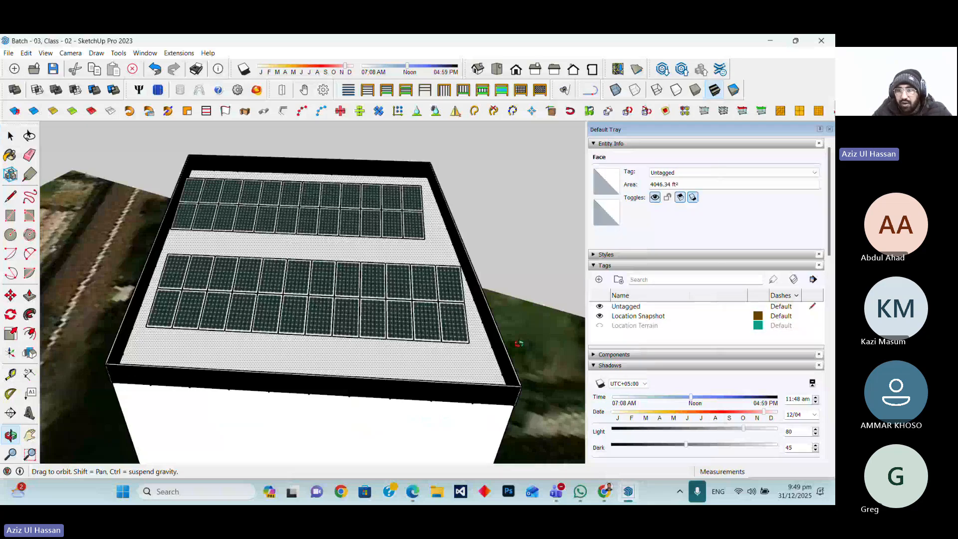
Select a panel component inside the inserted array to check how many panels were placed
middle_click_drag(519, 343, 320, 299)
double_click(319, 298)
left_click(318, 298)
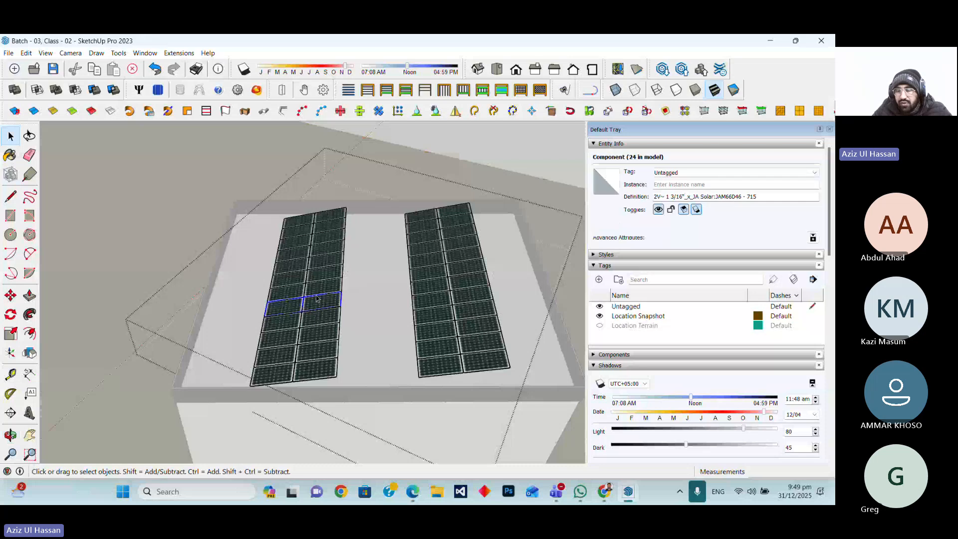
double_click(318, 299)
left_click(318, 298)
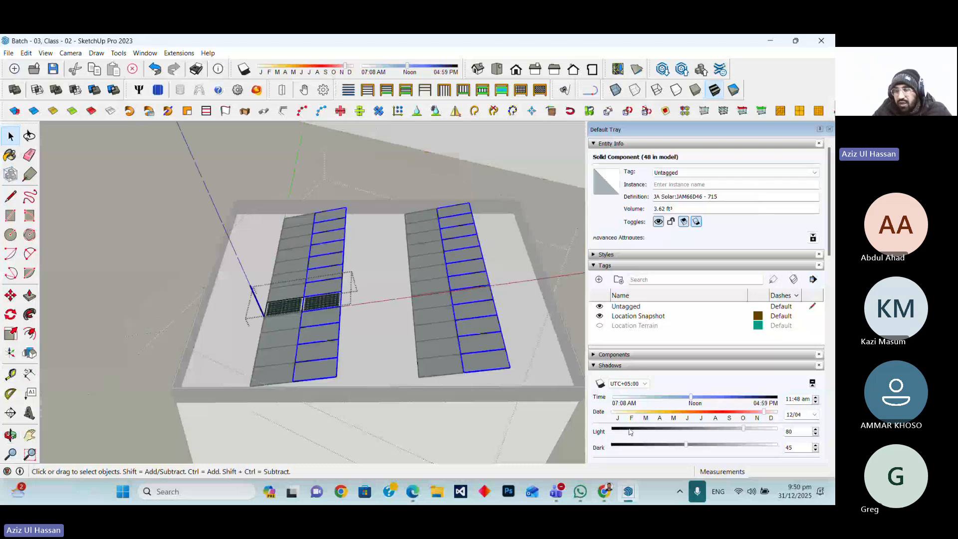
Switch to Calculator and multiply 48 by 715 to get the array's total wattage, then return to the model
type("48")
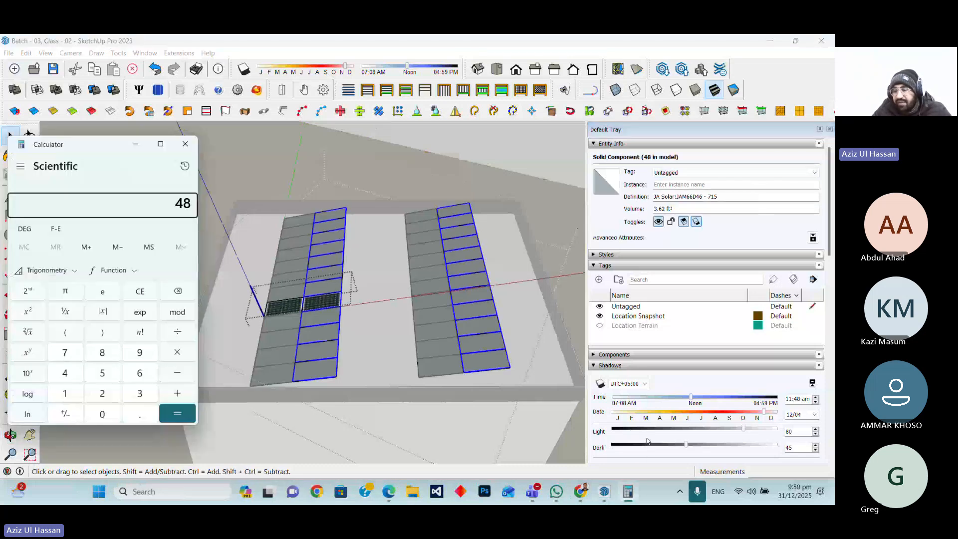
type("*715")
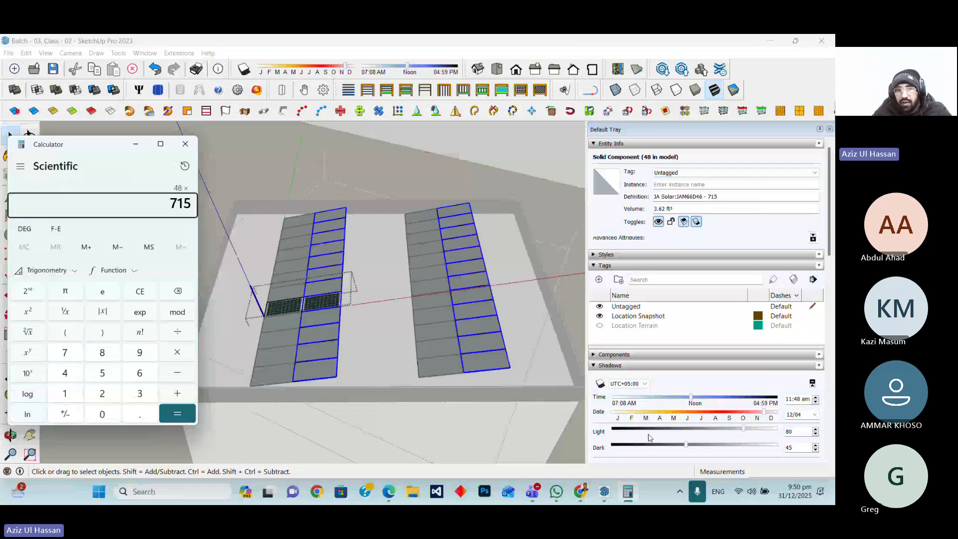
key("Return")
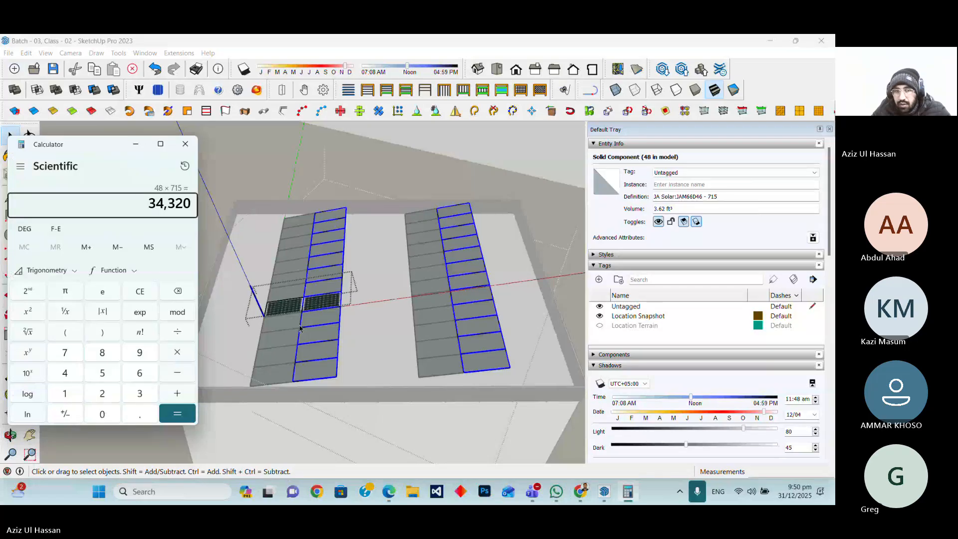
left_click(196, 127)
left_click(288, 164)
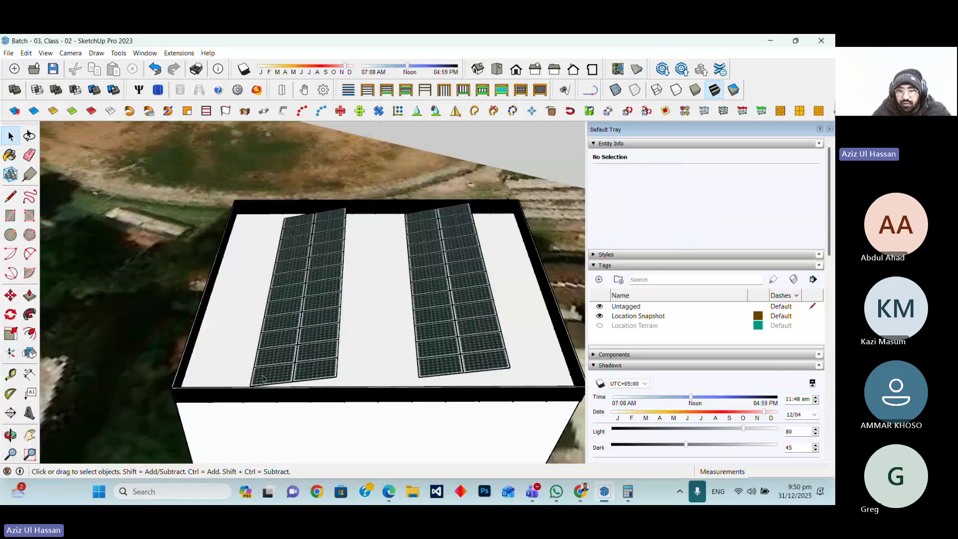
Try moving the panel group toward the roof's parapet edge, undoing the first move
scroll(264, 380, "up", 2)
left_click(299, 353)
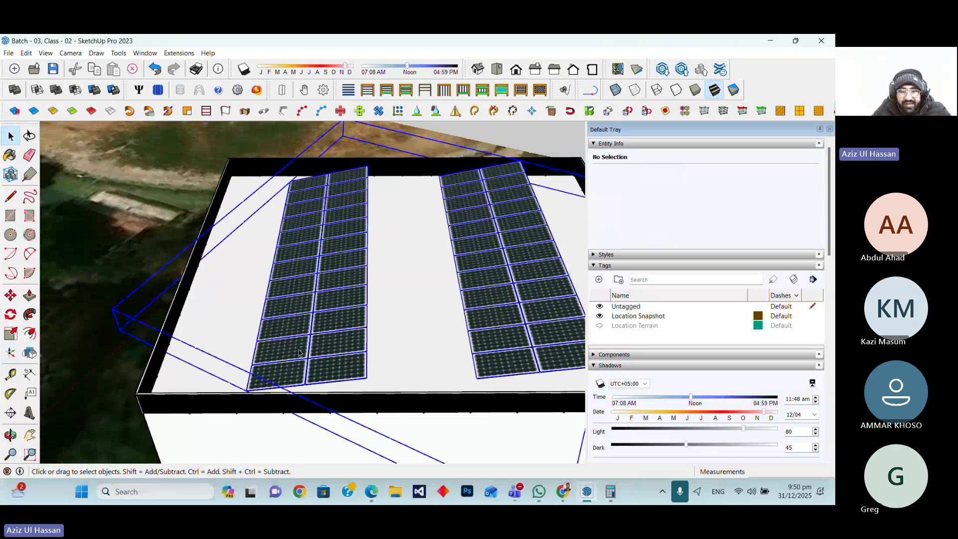
scroll(300, 353, "down", 2)
key("m")
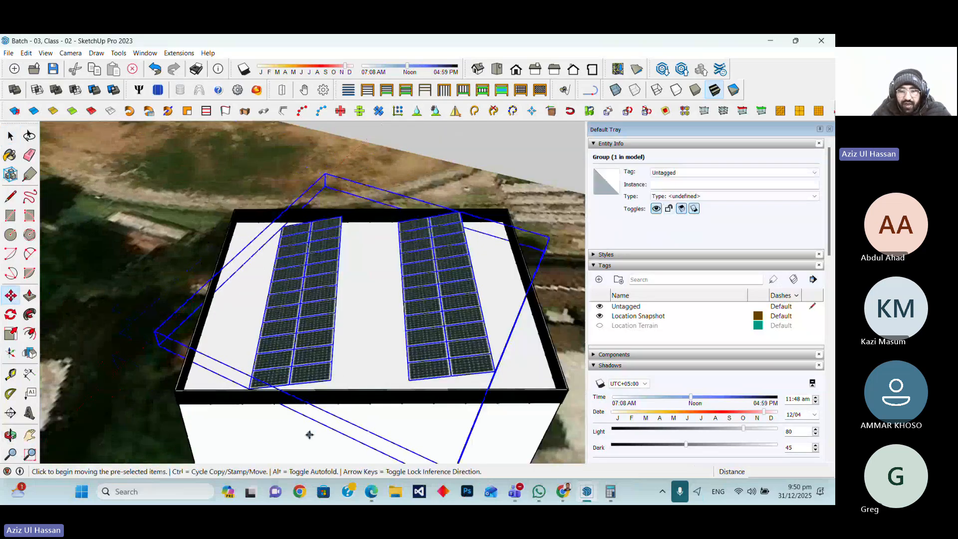
left_click(309, 435)
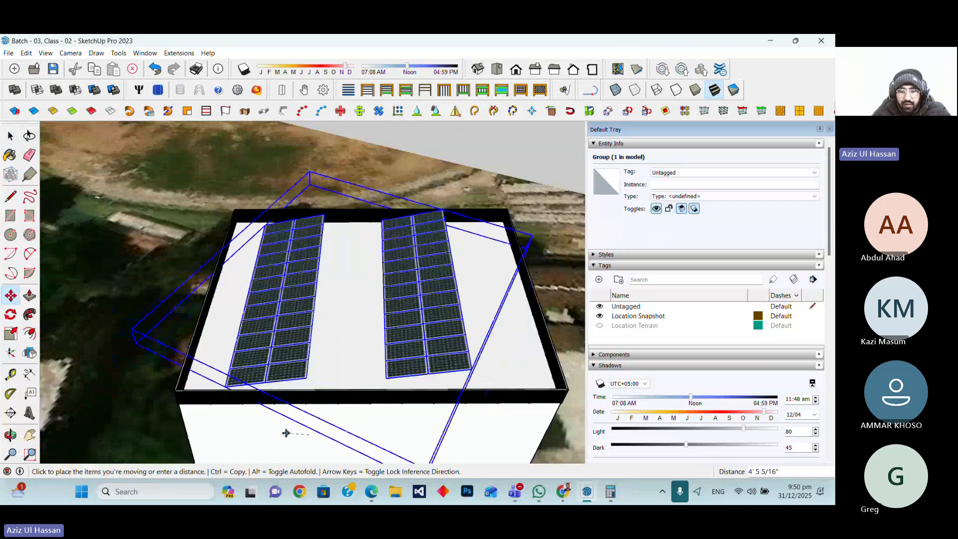
left_click(255, 437)
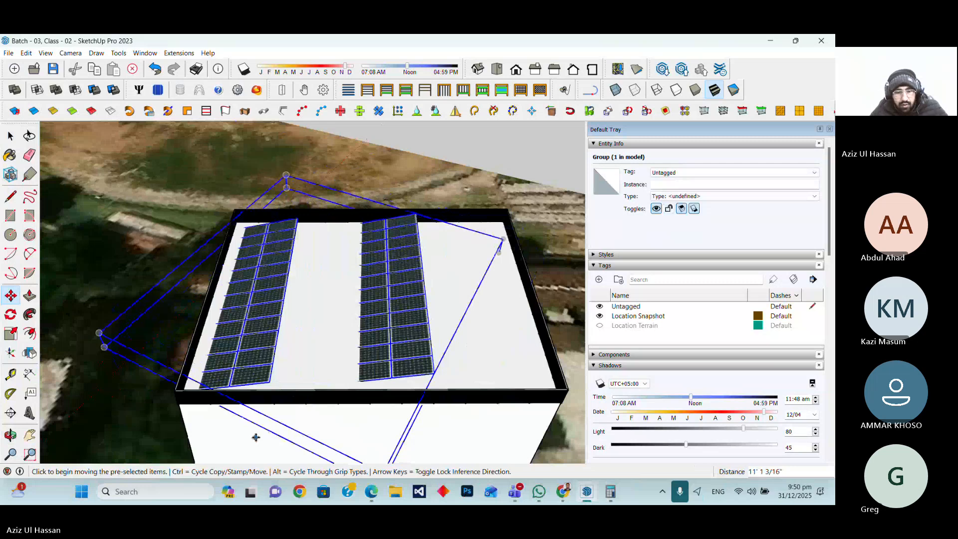
key("ctrl+z")
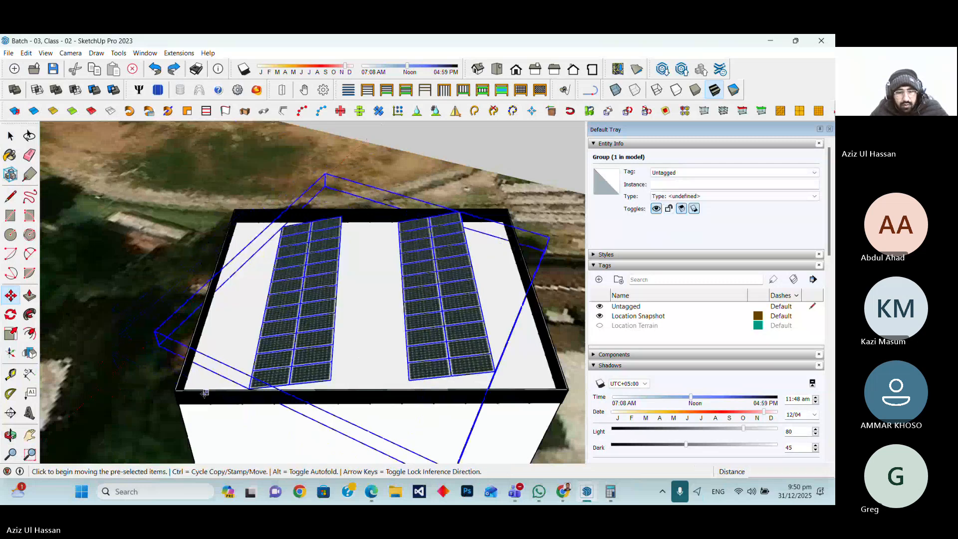
scroll(214, 393, "up", 5)
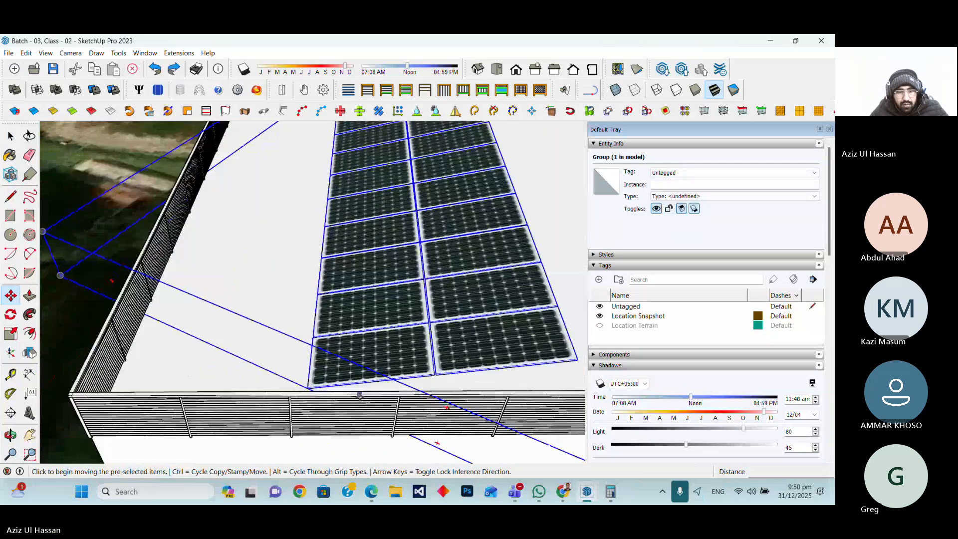
left_click(359, 396)
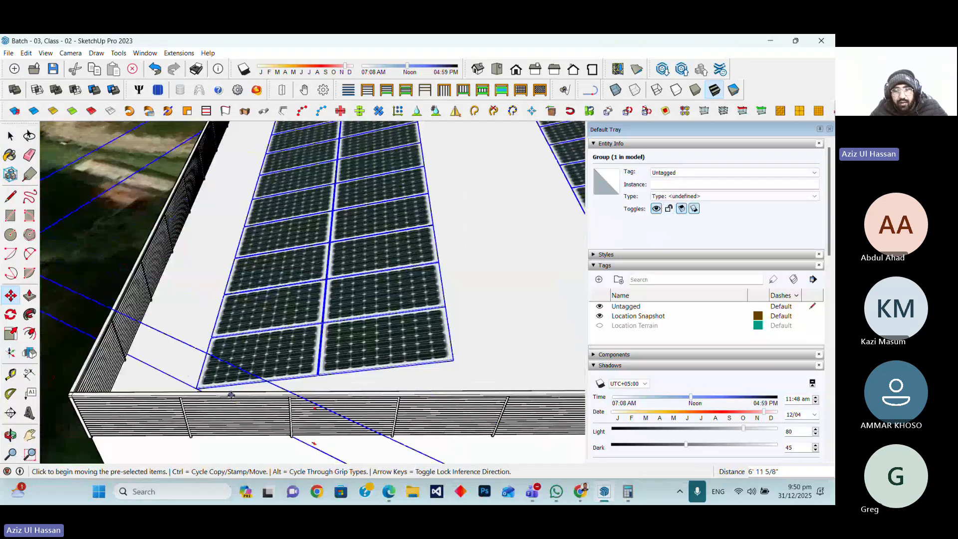
scroll(231, 394, "down", 5)
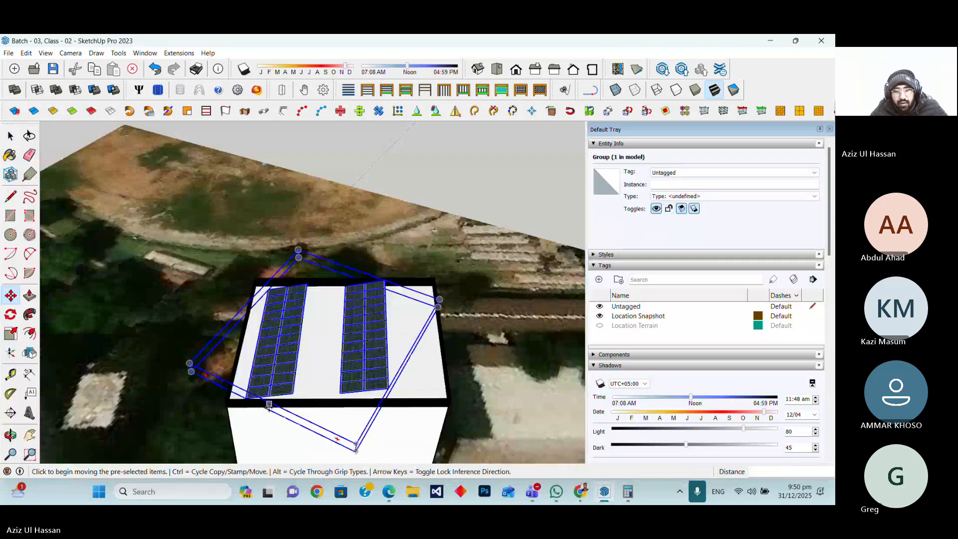
scroll(268, 405, "up", 3)
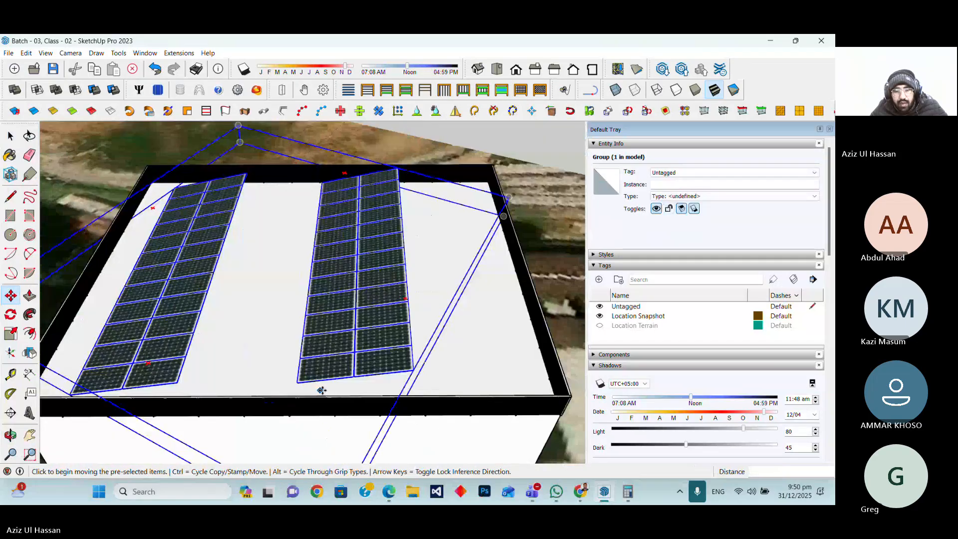
scroll(322, 390, "down", 2)
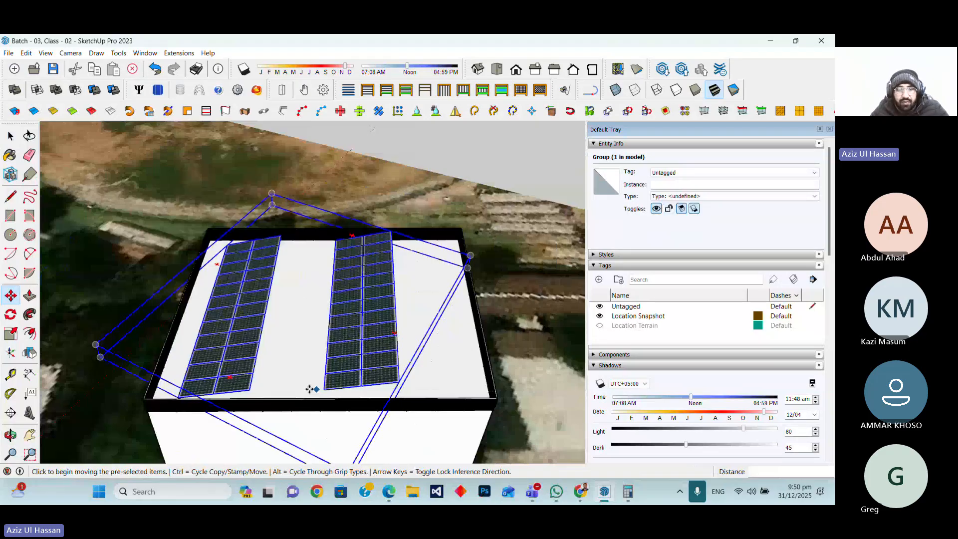
scroll(310, 389, "up", 2)
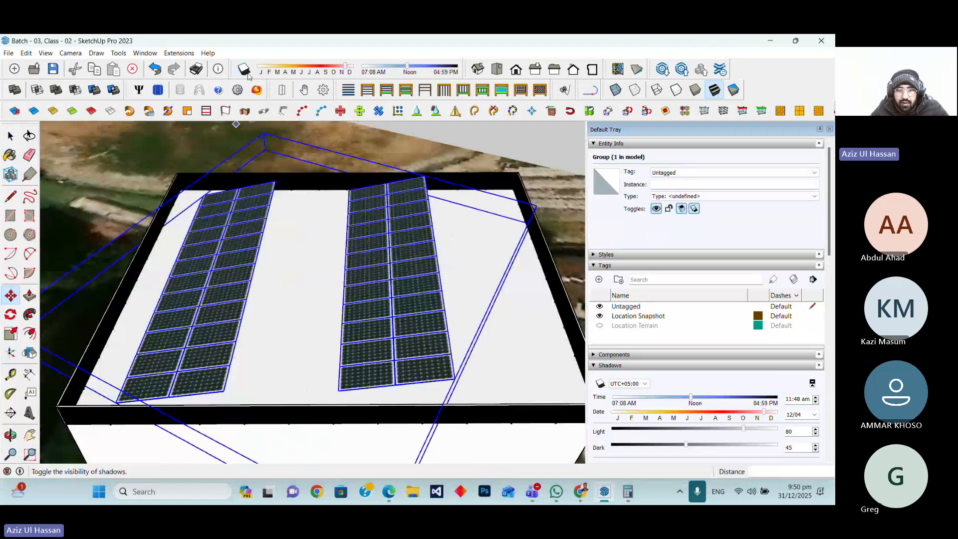
Turn on shadows, set the shadow date to 12/31, and delete the inserted panel group
left_click(248, 75)
left_click_drag(345, 66, 352, 66)
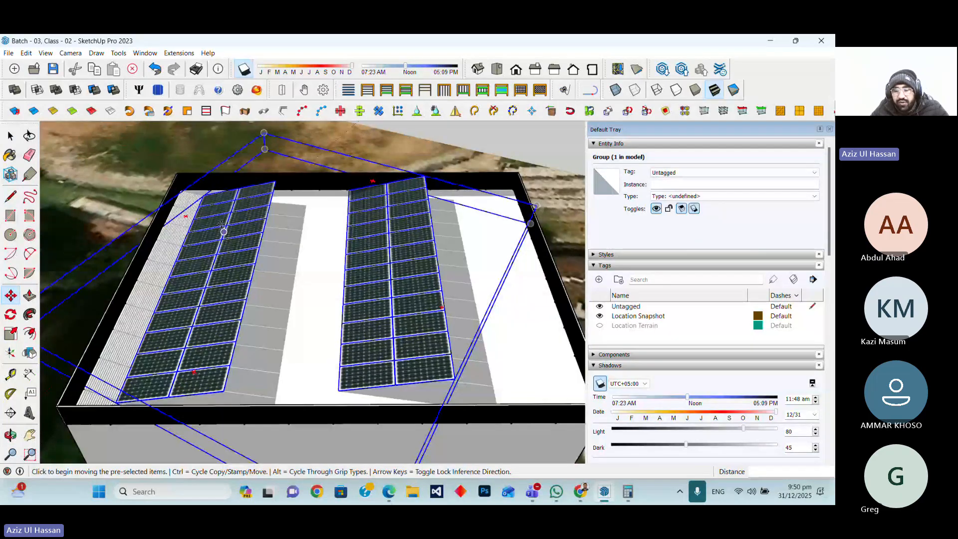
key("Delete")
key("space")
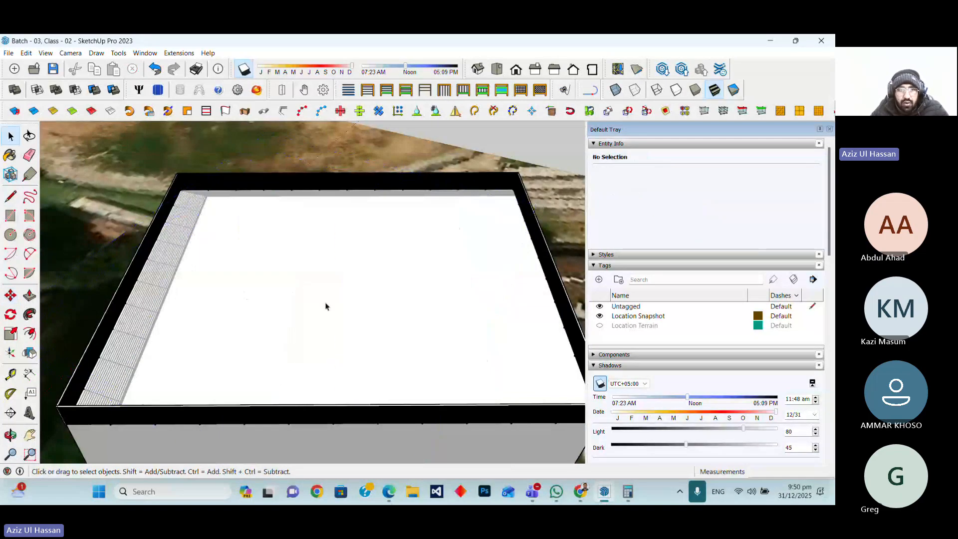
Reinsert panels on the roof face with your own pitch set to 24'
left_click(325, 306)
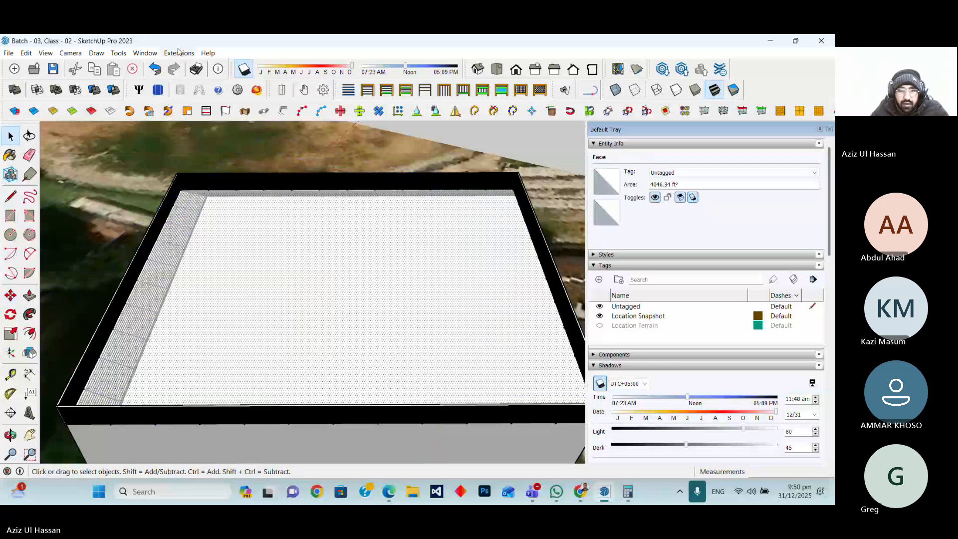
left_click(158, 90)
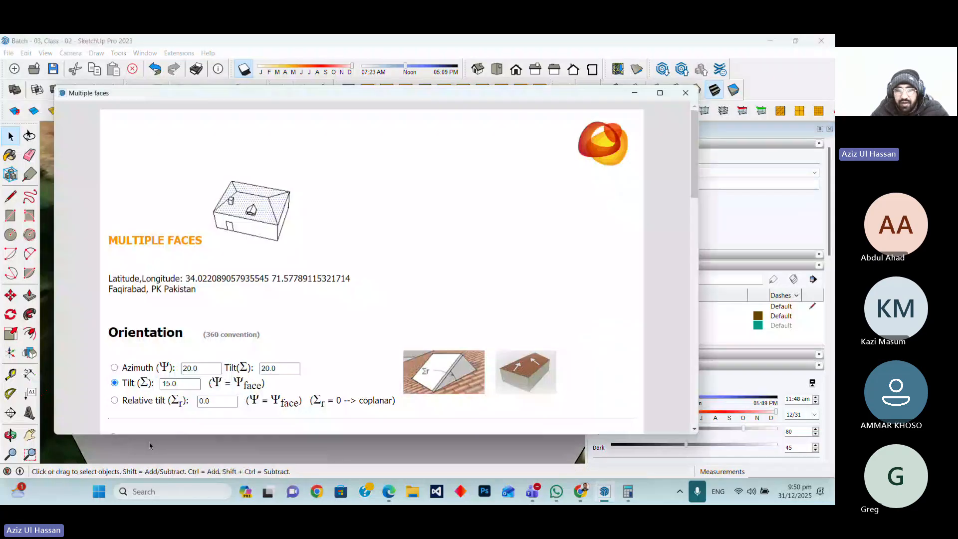
scroll(278, 379, "down", 11)
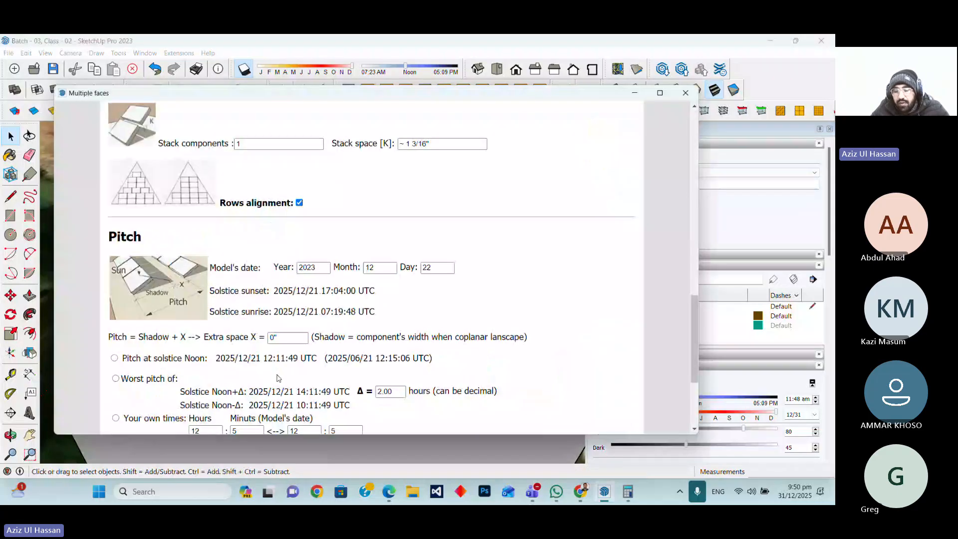
scroll(278, 378, "down", 3)
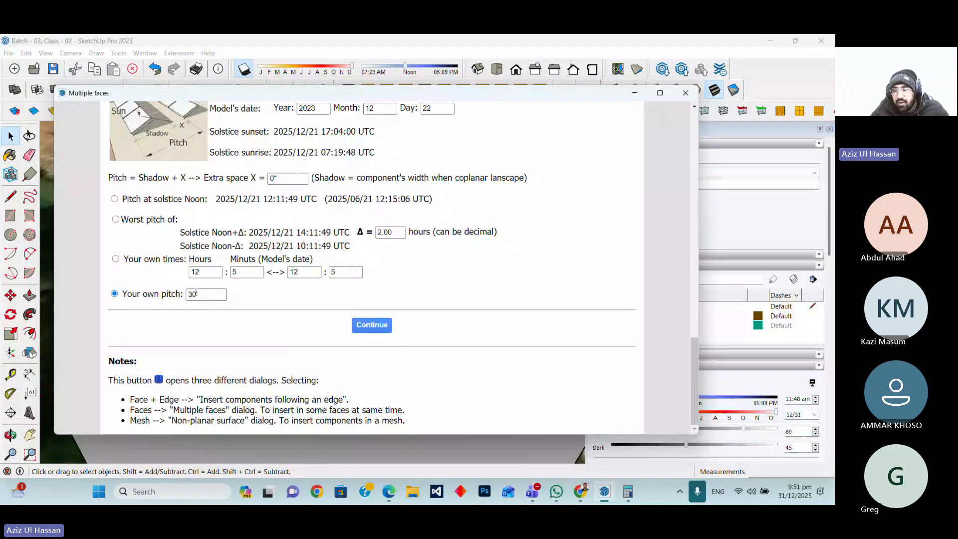
double_click(196, 294)
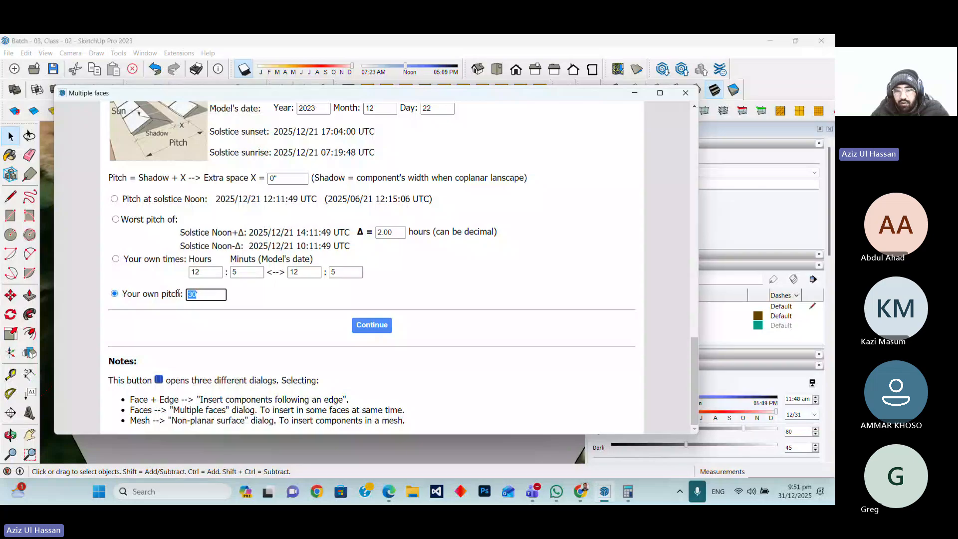
type("24")
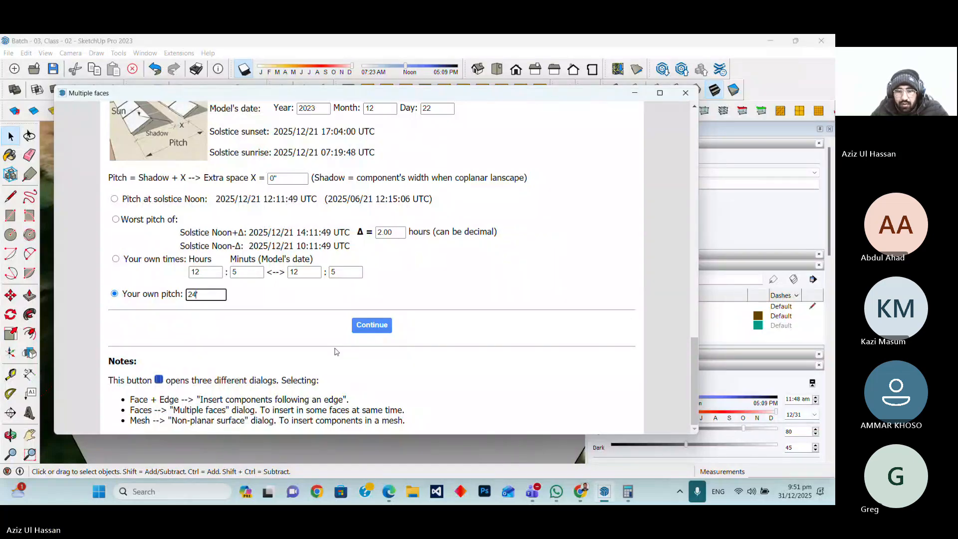
left_click(368, 325)
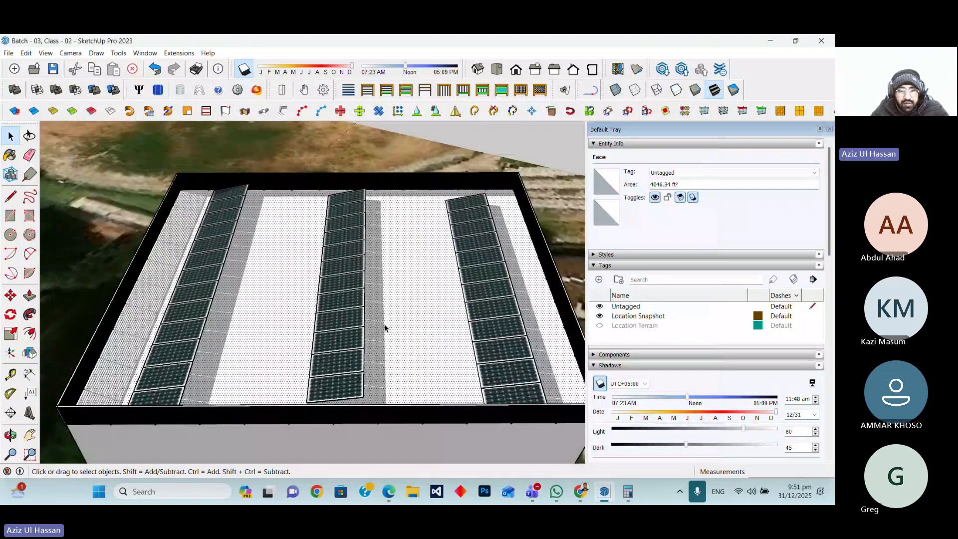
Delete the new panel rows and reinsert them with 2 stacked components and a 24' pitch
left_click(332, 331)
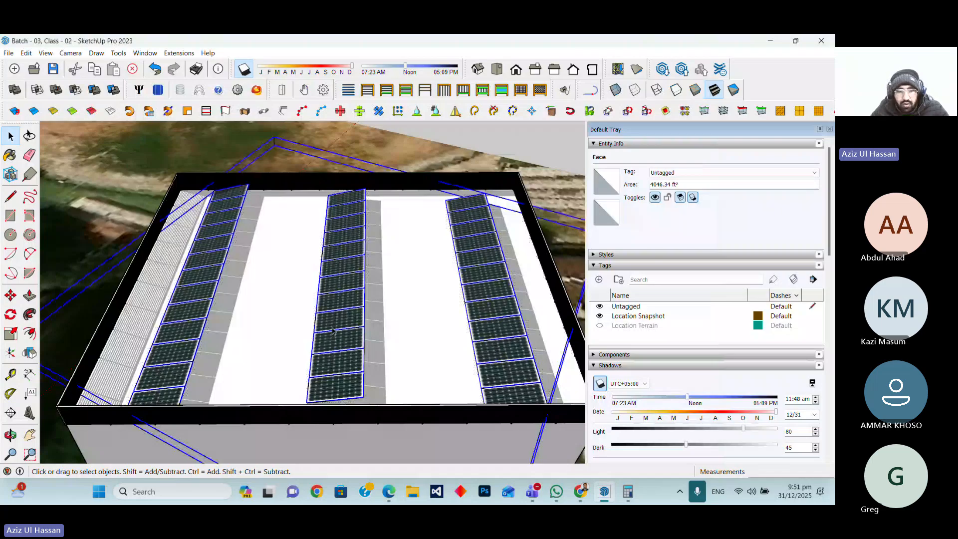
key("Delete")
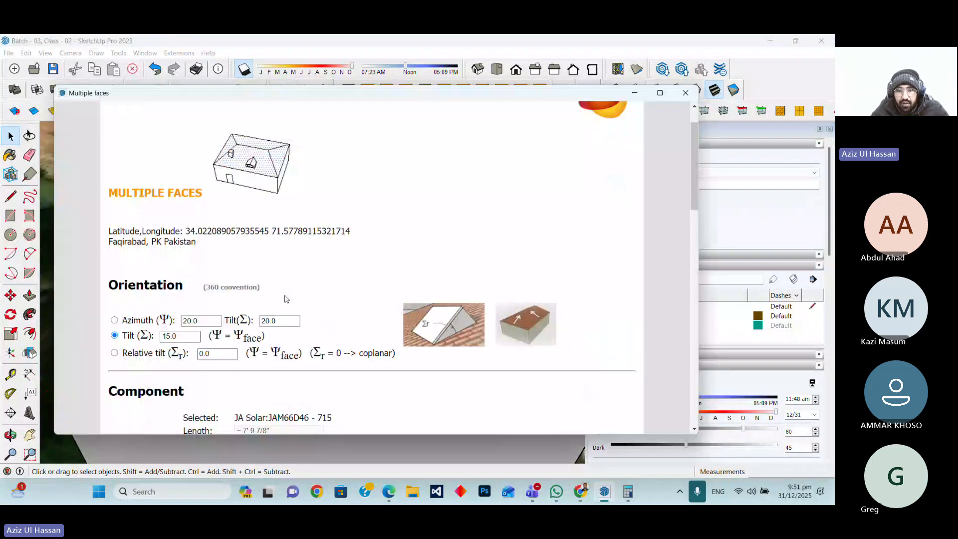
scroll(287, 299, "down", 10)
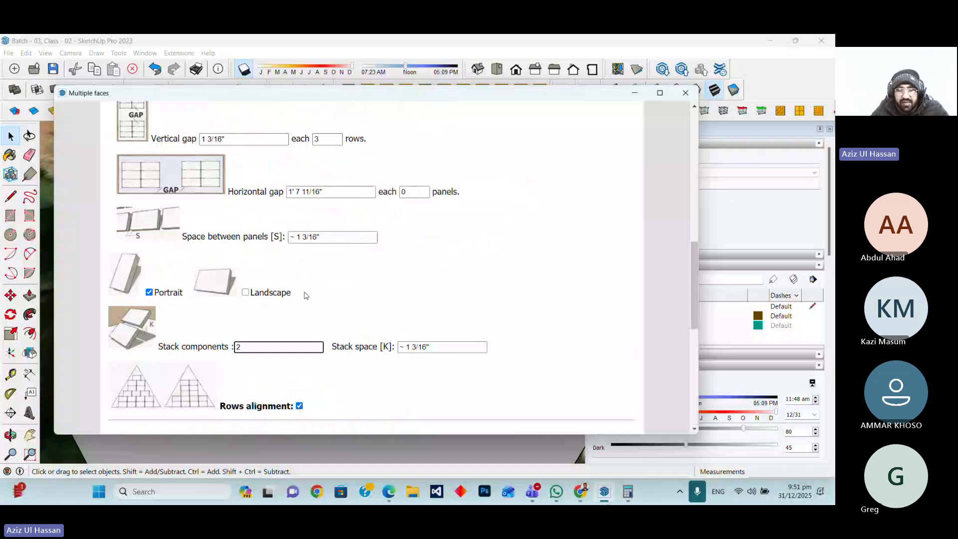
scroll(306, 296, "down", 10)
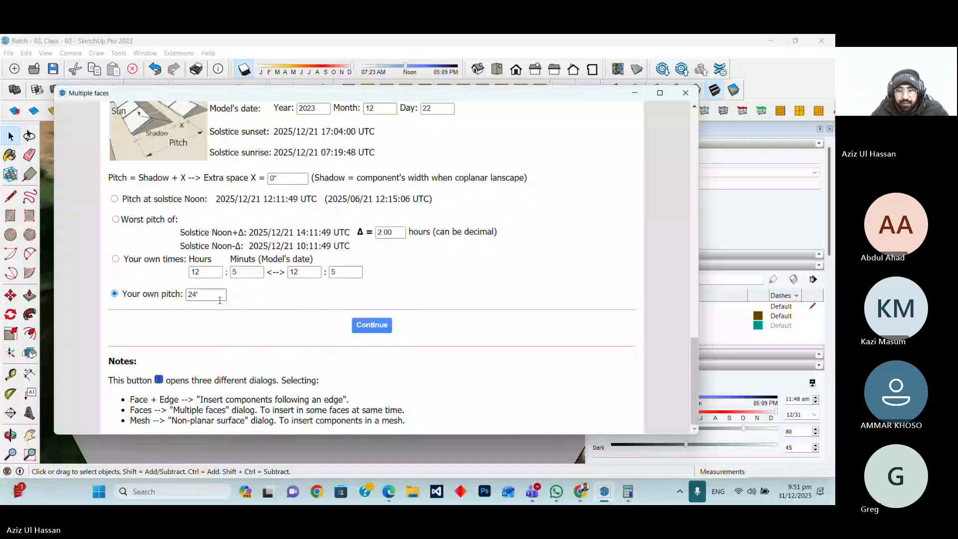
left_click(373, 326)
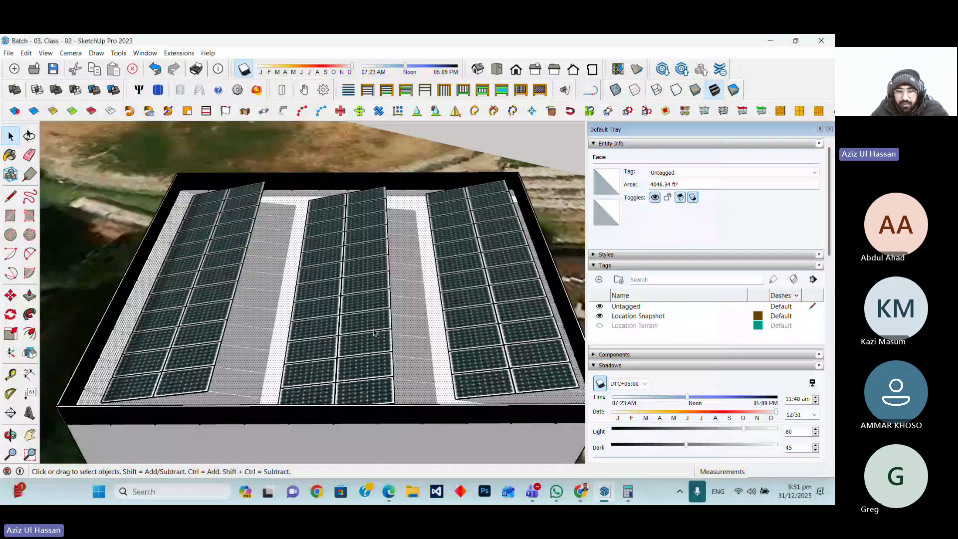
Move the solar panel group so it sits against the roof's parapet edge
left_click(373, 330)
scroll(362, 348, "down", 1)
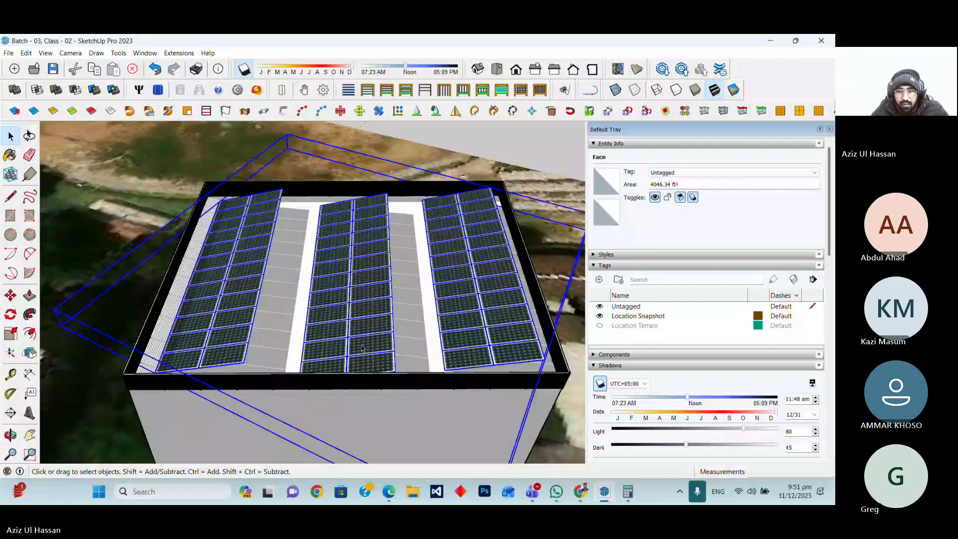
scroll(290, 377, "up", 5)
key("m")
left_click(271, 361)
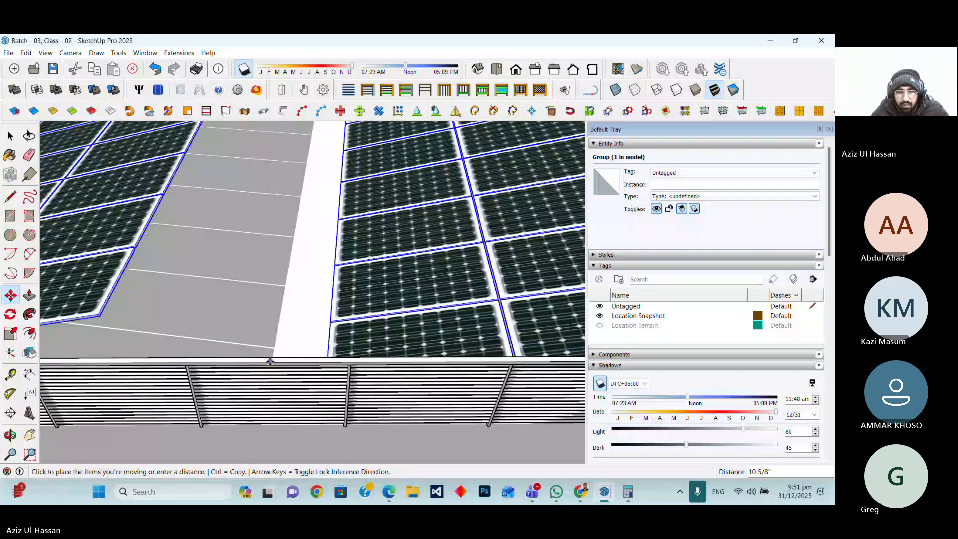
scroll(270, 361, "down", 5)
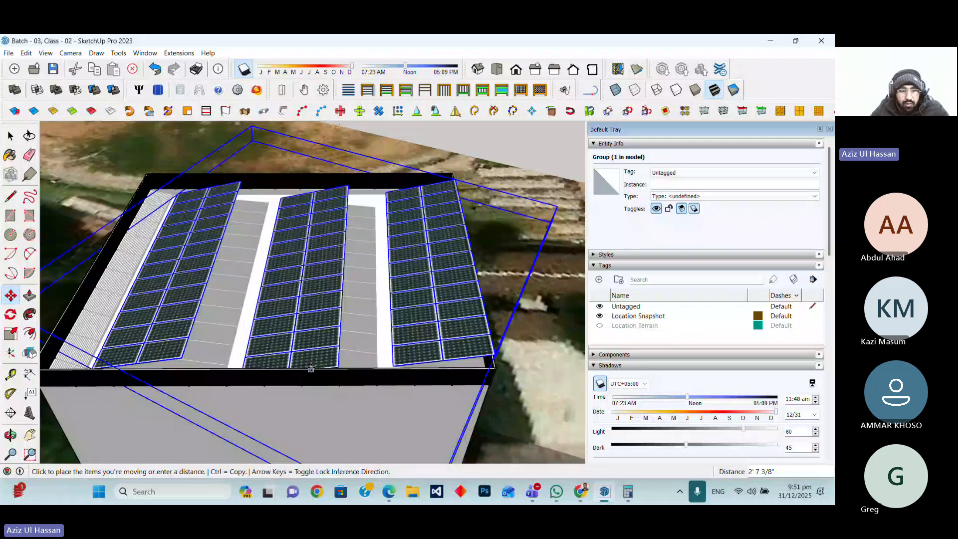
left_click(310, 368)
Switch to the calculator and multiply the 72 panels by the 715 panel rating
scroll(310, 368, "down", 3)
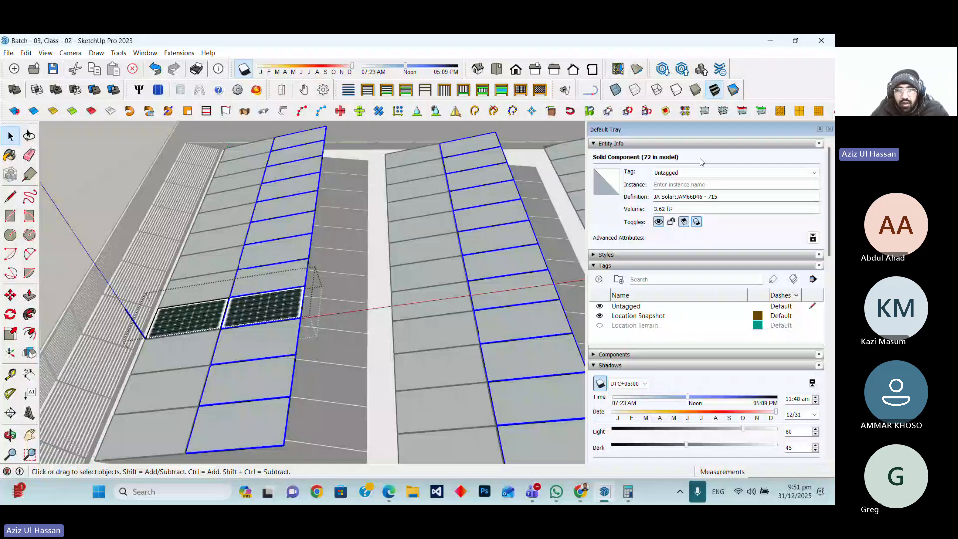
key("alt+Tab")
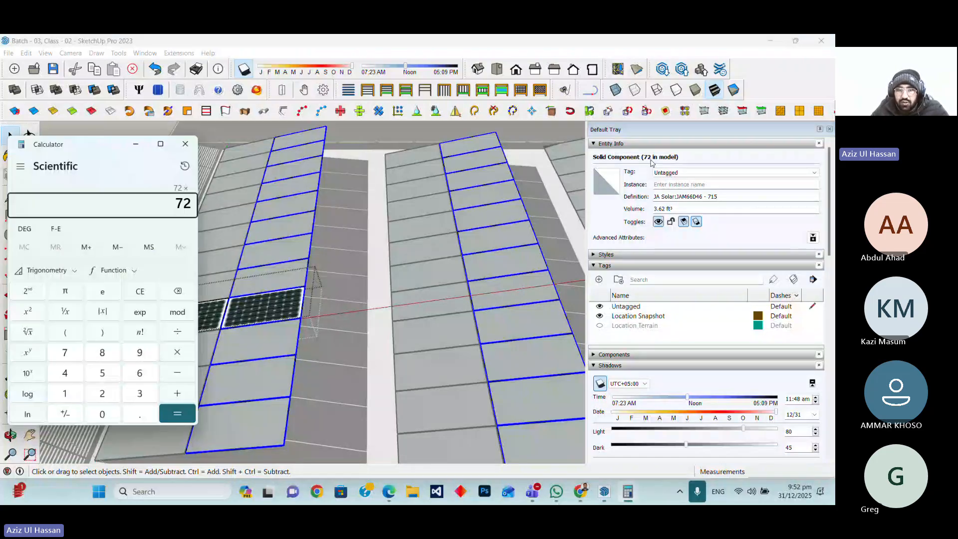
type("715")
key("Return")
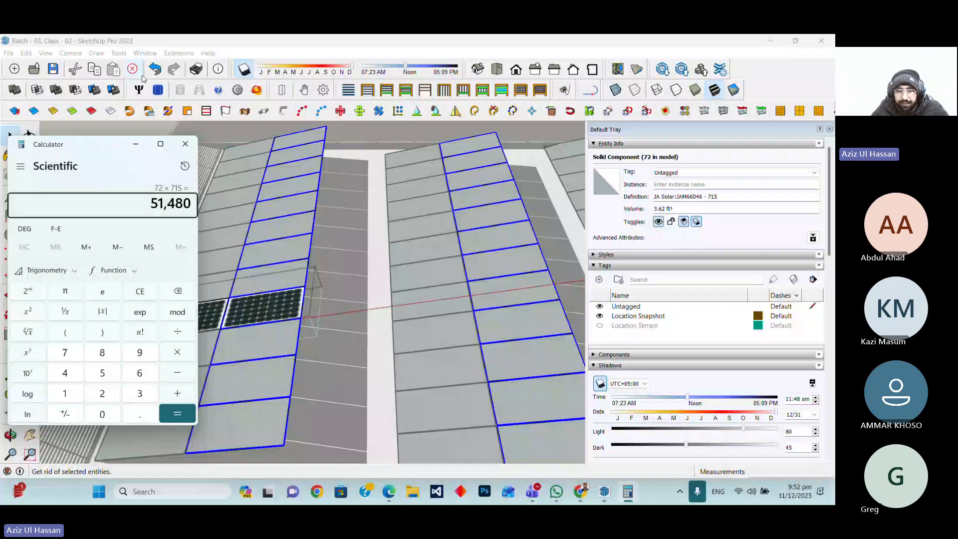
Examine the finished panel layout on the building's roof from several viewpoints
left_click(223, 194)
scroll(223, 194, "down", 5)
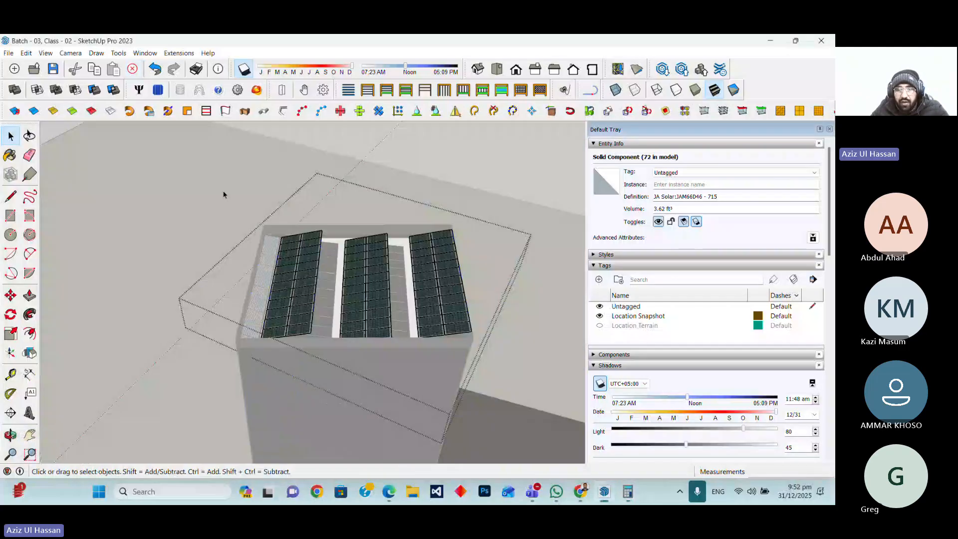
left_click(223, 191)
scroll(352, 324, "up", 5)
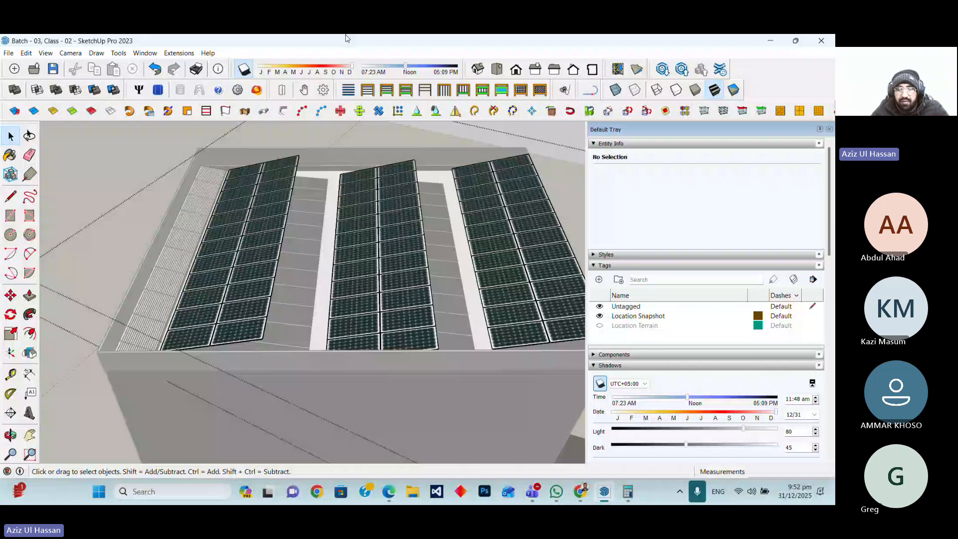
middle_click_drag(100, 299, 221, 397)
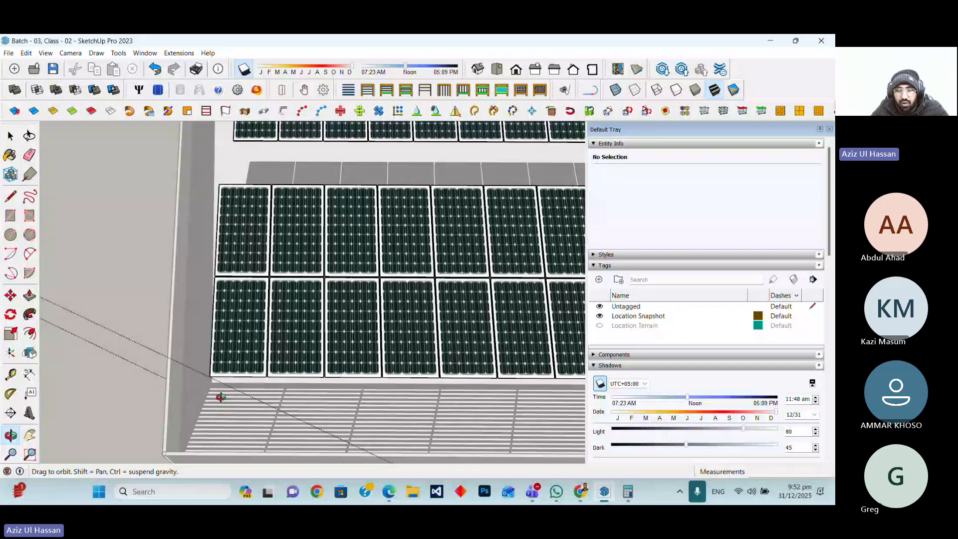
scroll(221, 397, "down", 6)
middle_click_drag(221, 397, 319, 360)
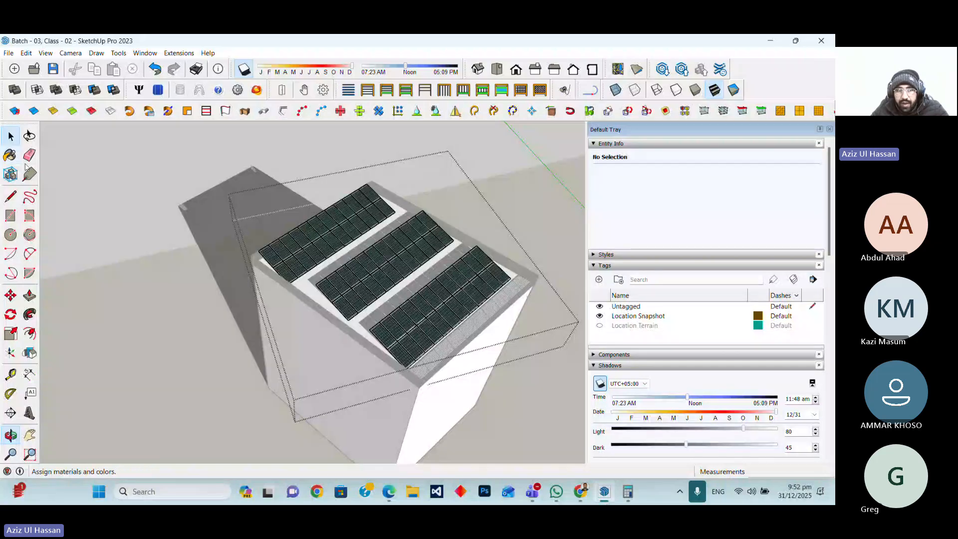
scroll(397, 276, "down", 8)
key("Escape")
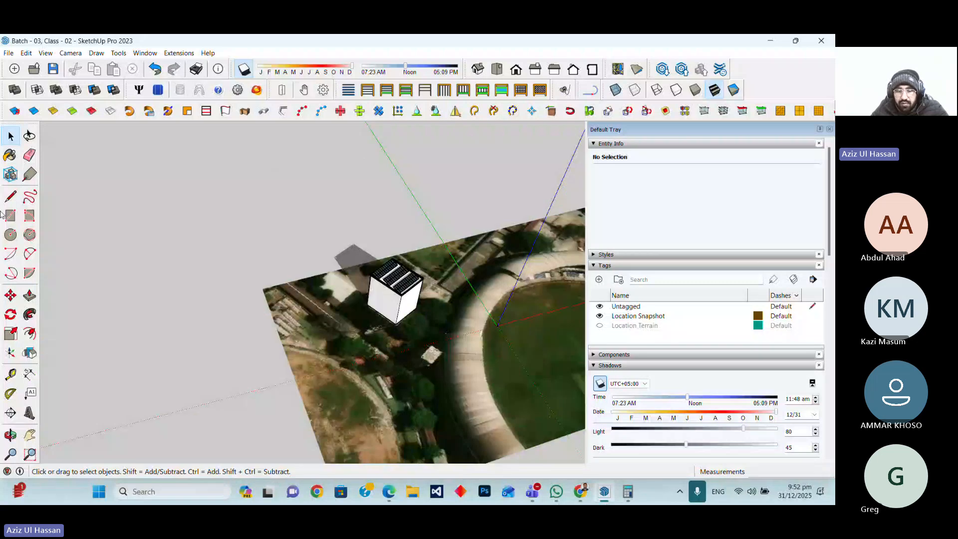
Draw a 1' square face on the ground beside the site with the Line tool
left_click(11, 196)
left_click(165, 346)
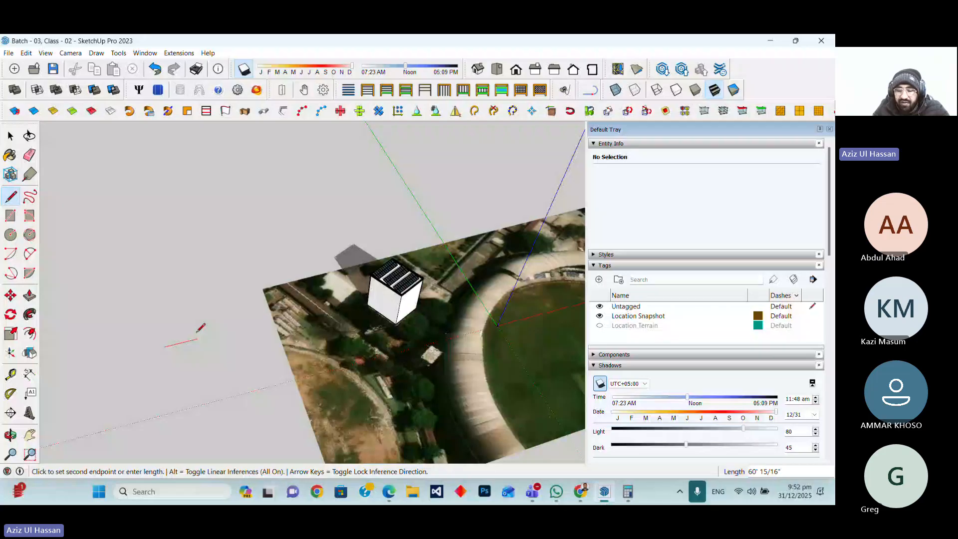
type("1")
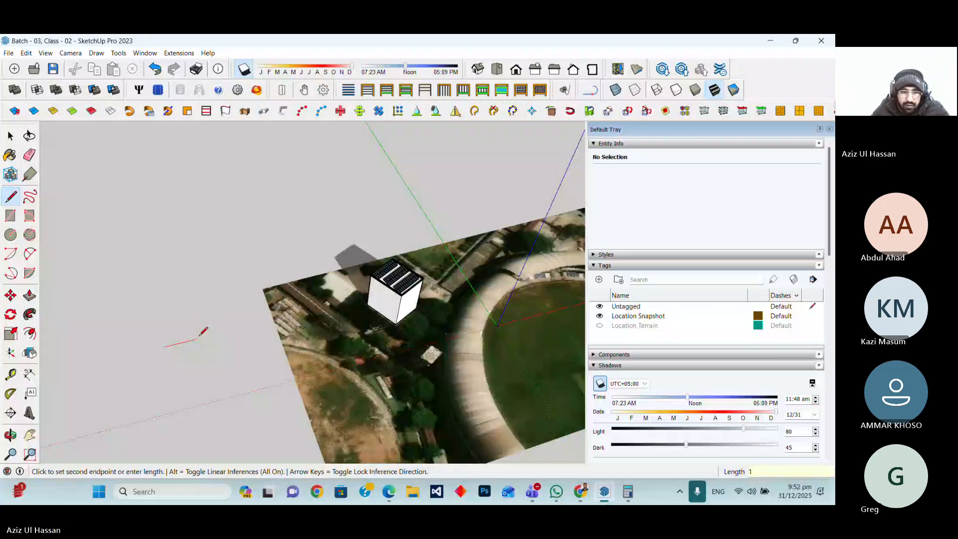
scroll(201, 335, "up", 5)
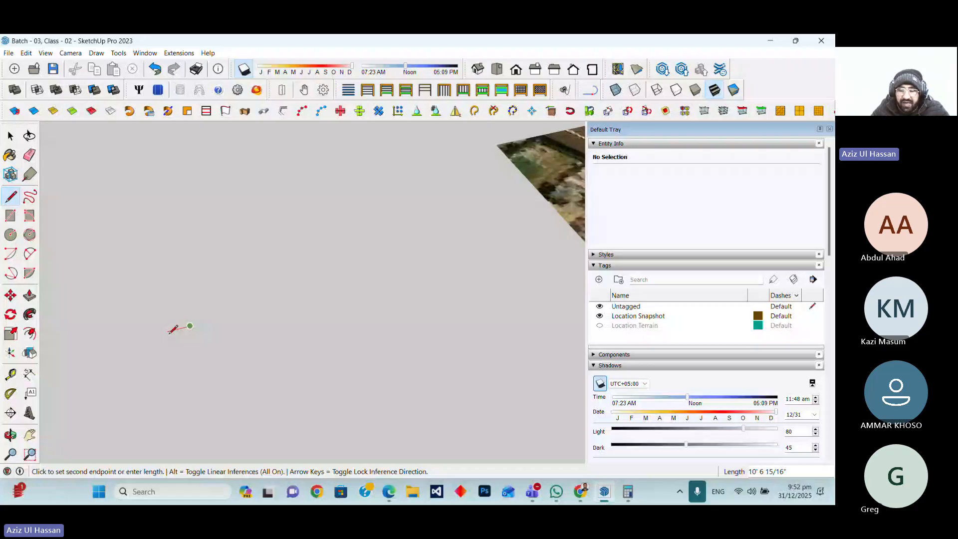
scroll(172, 330, "up", 5)
type("1")
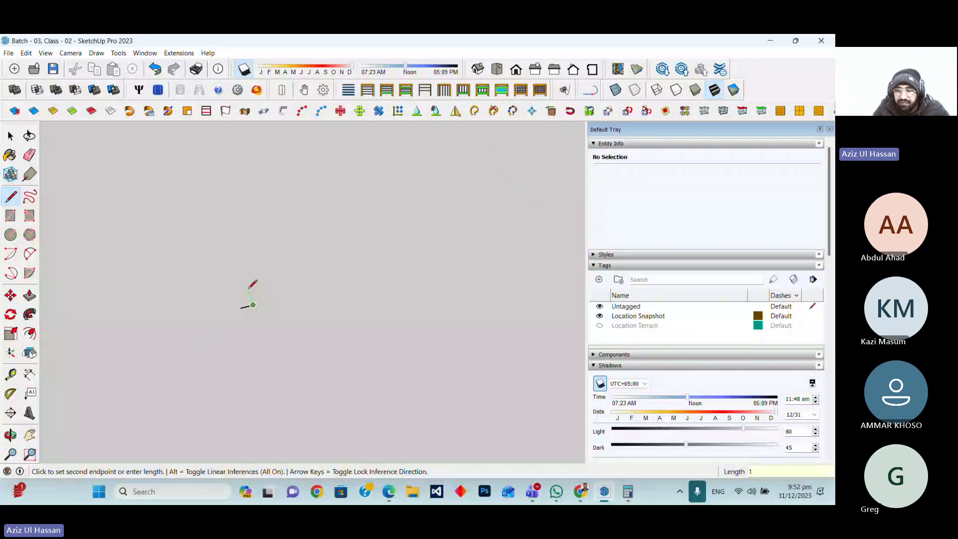
key("Return")
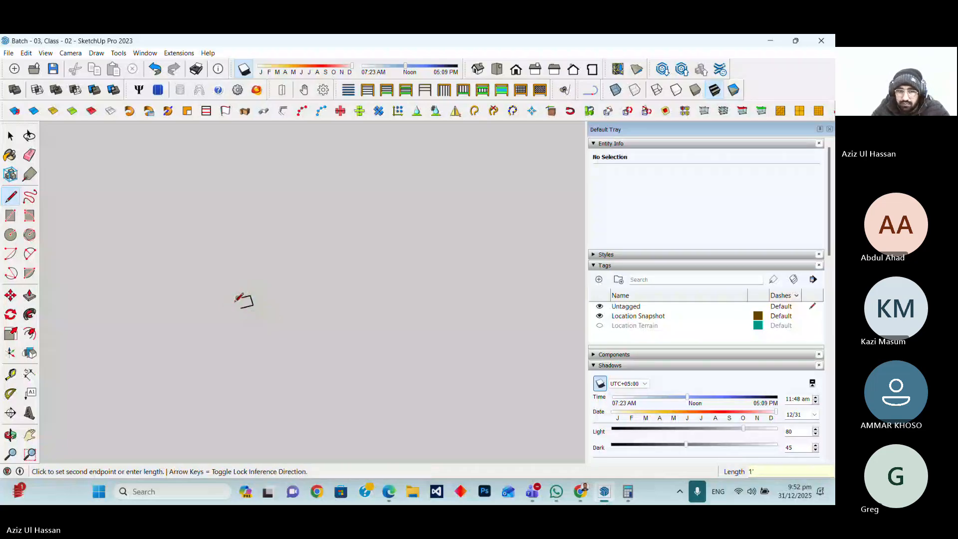
left_click(238, 298)
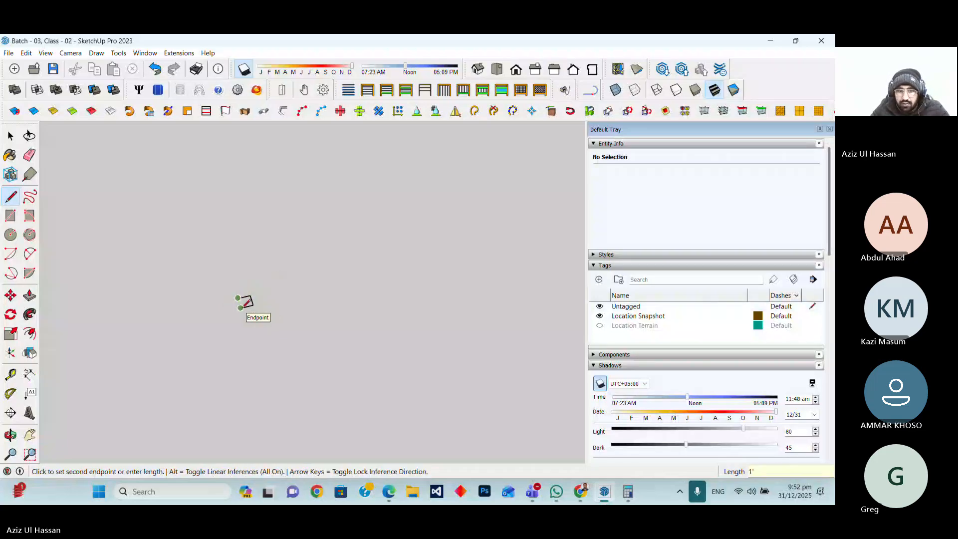
left_click(240, 308)
scroll(244, 304, "up", 5)
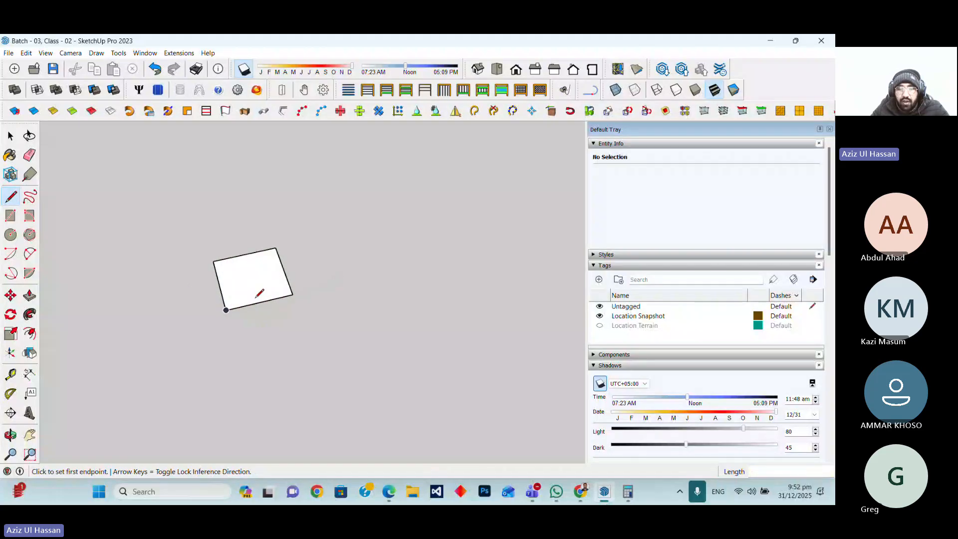
Push/pull the square face up 1' to form a cube
left_click(30, 297)
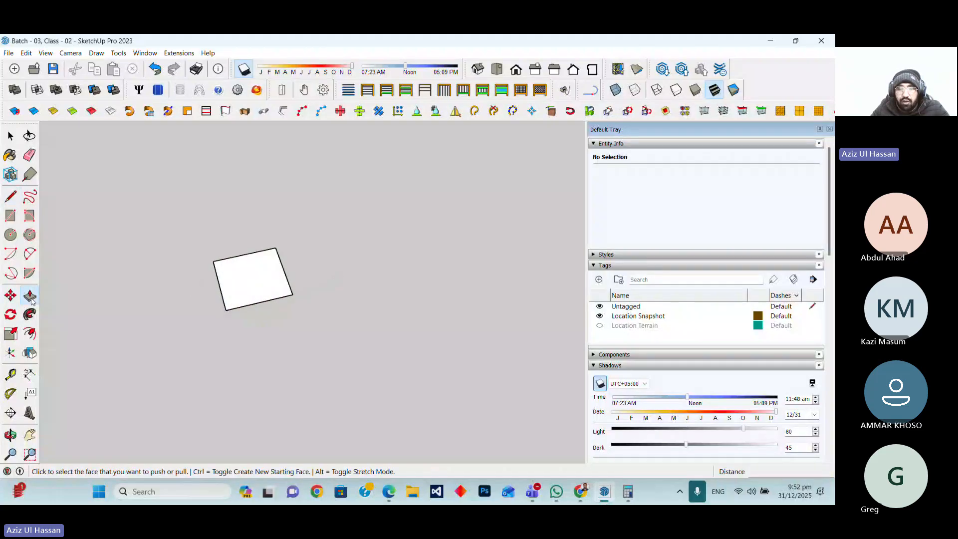
left_click(260, 282)
type("1")
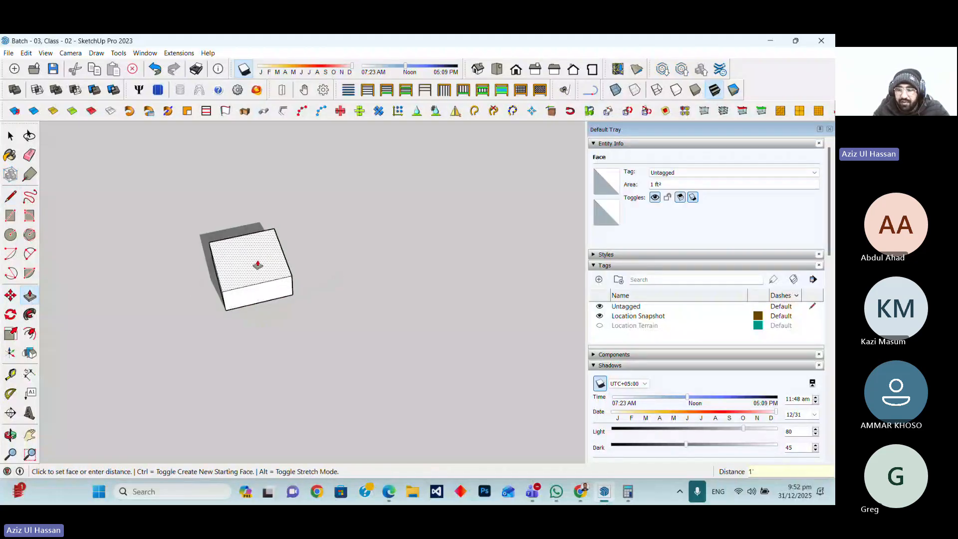
key("Return")
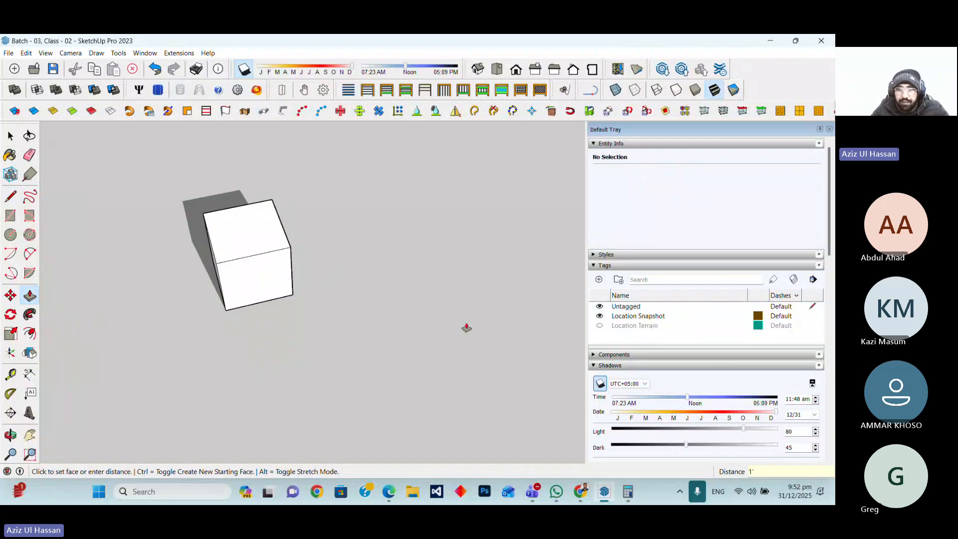
Select the whole cube and make it a component named Civil Foundation
scroll(366, 360, "down", 2)
scroll(398, 352, "down", 2)
key("space")
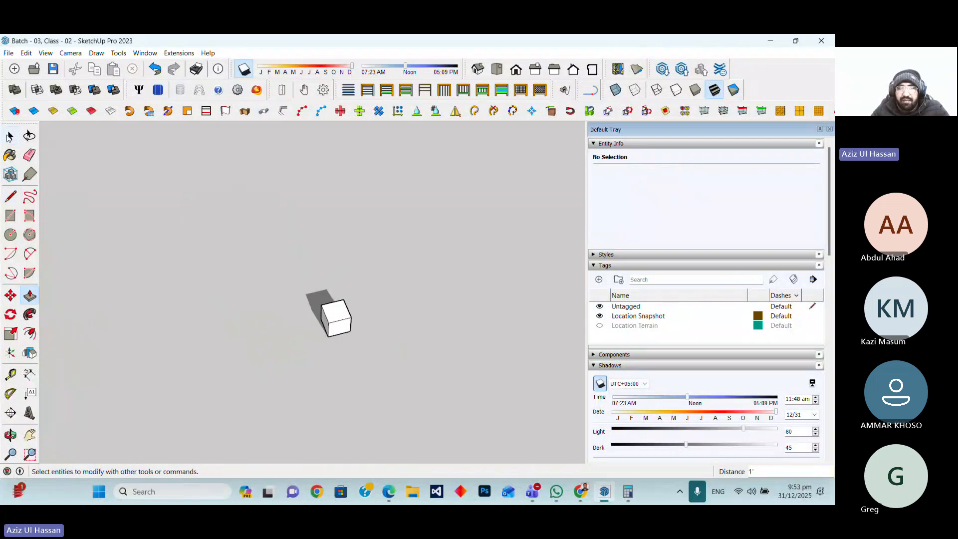
left_click_drag(285, 285, 417, 353)
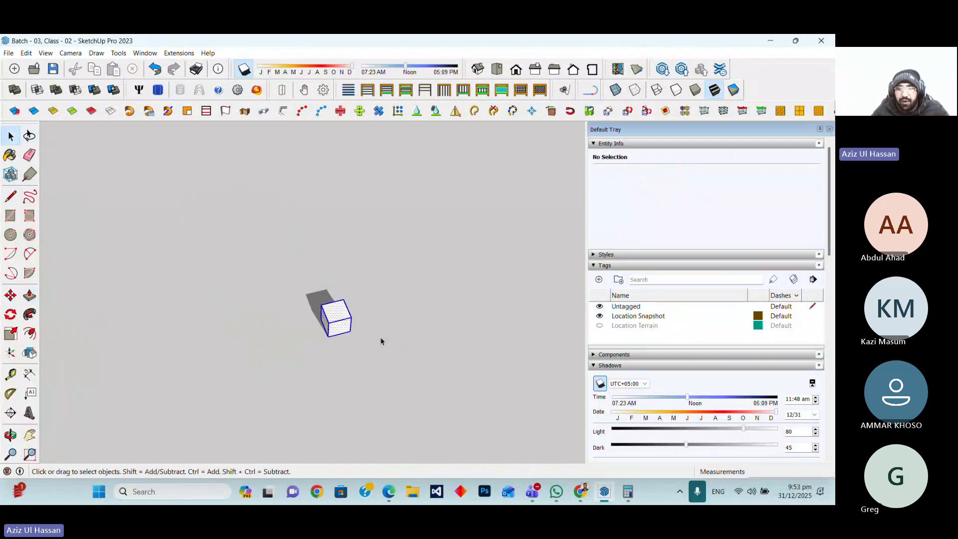
right_click(329, 325)
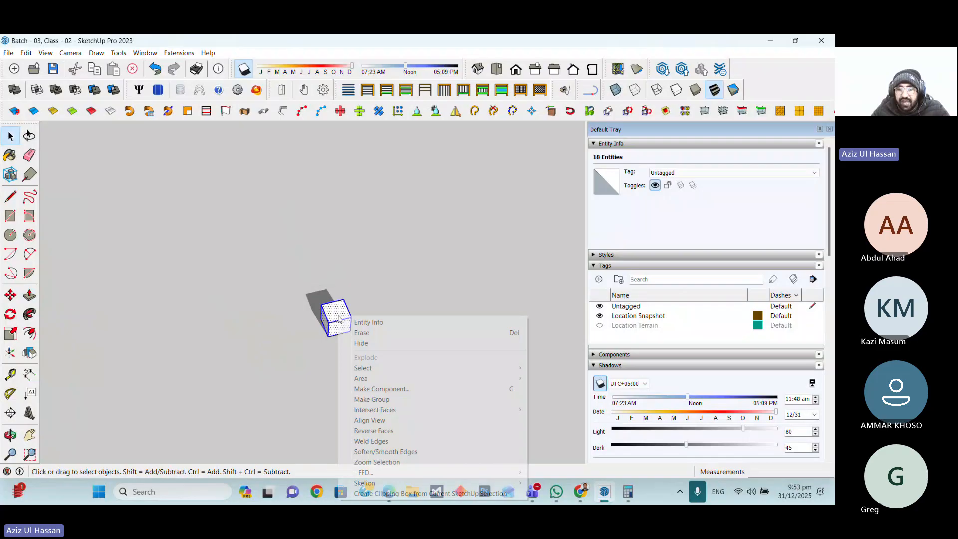
left_click(378, 392)
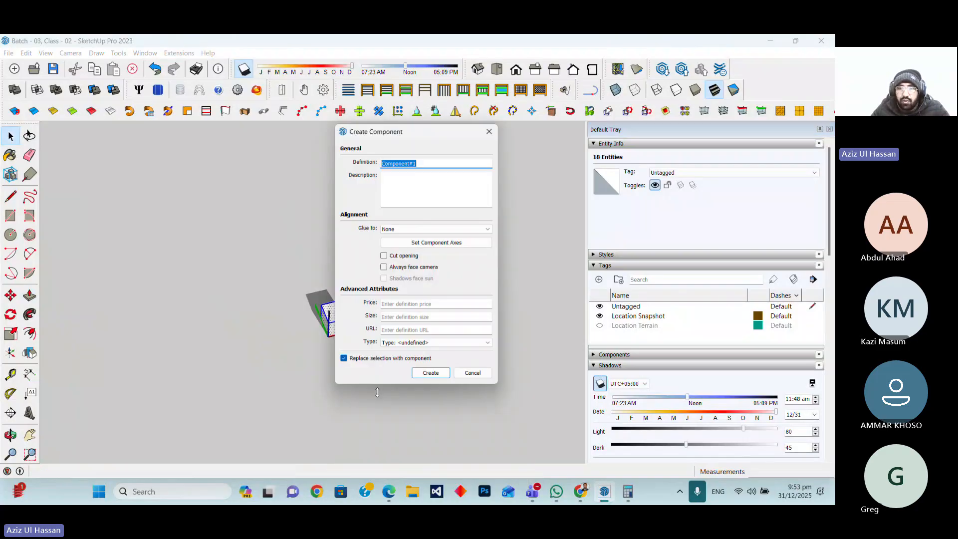
type("civil ")
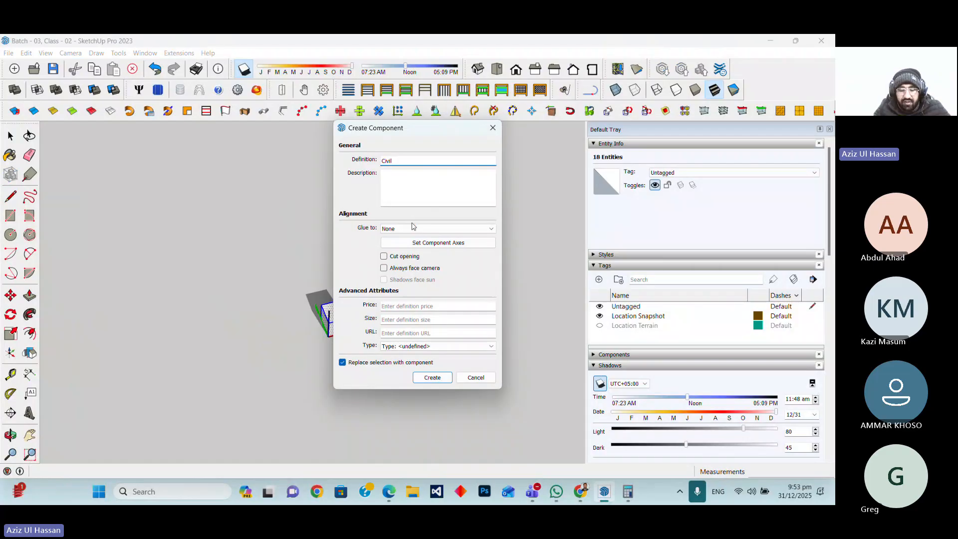
type("Foundati")
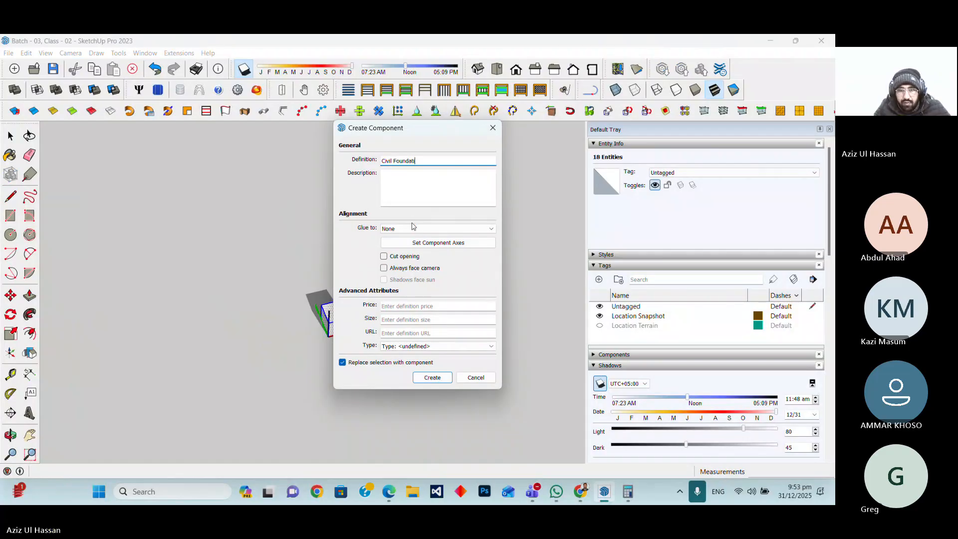
type("on")
key("Return")
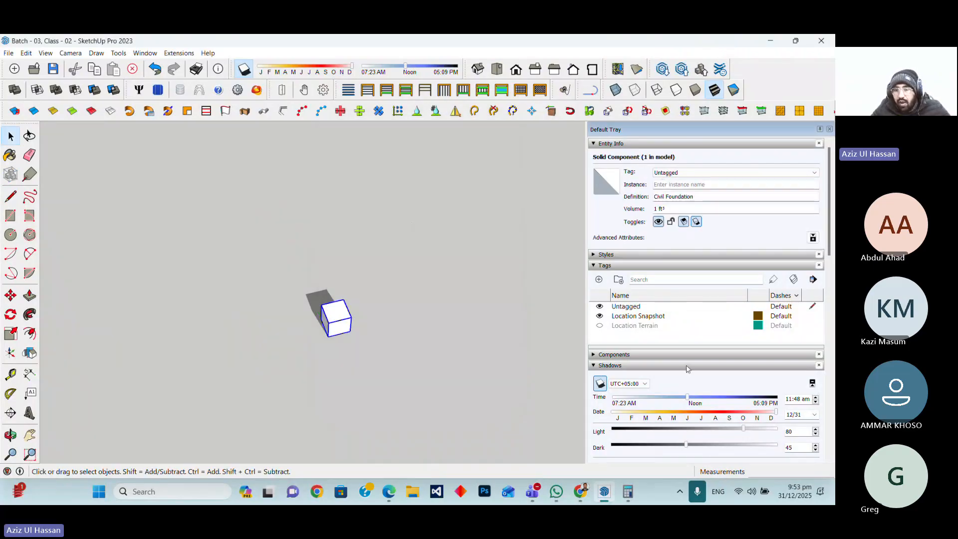
Paint the Civil Foundation cube with the Tile Hexagon White material
scroll(688, 368, "down", 6)
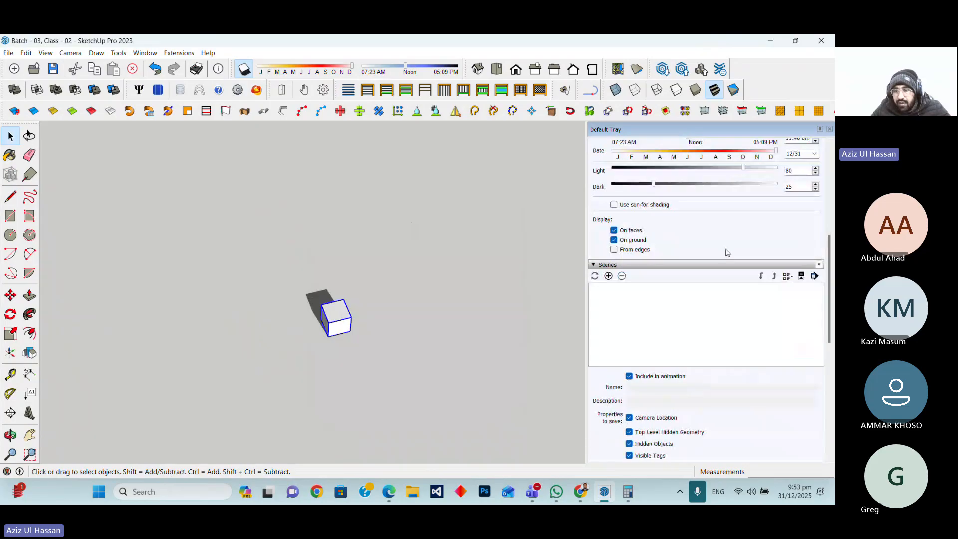
scroll(727, 252, "down", 7)
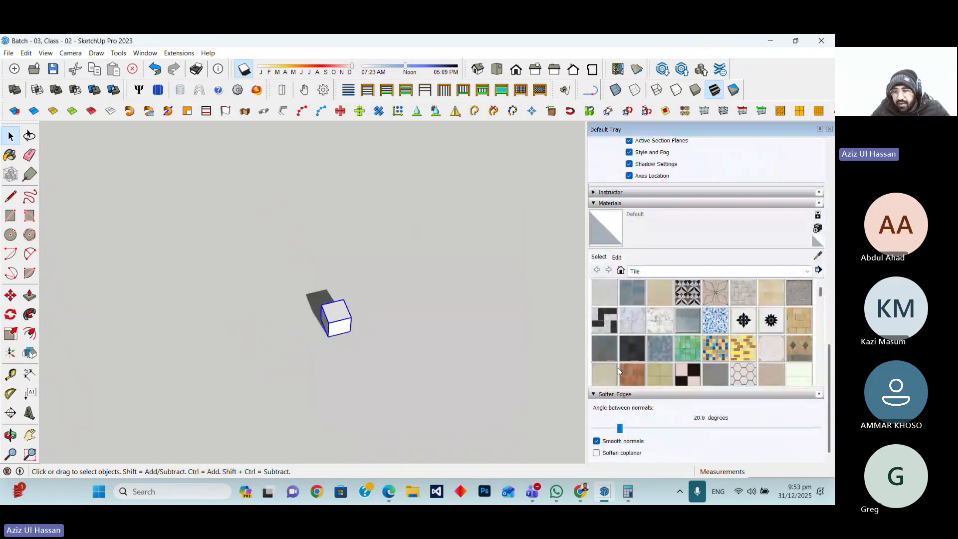
left_click(743, 374)
left_click(330, 325)
scroll(329, 327, "up", 3)
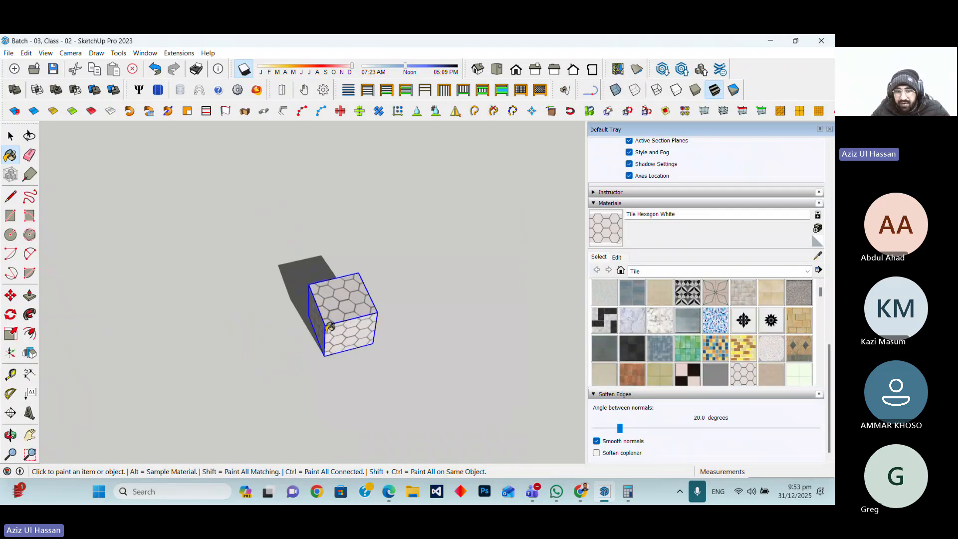
scroll(329, 327, "up", 2)
scroll(338, 379, "down", 4)
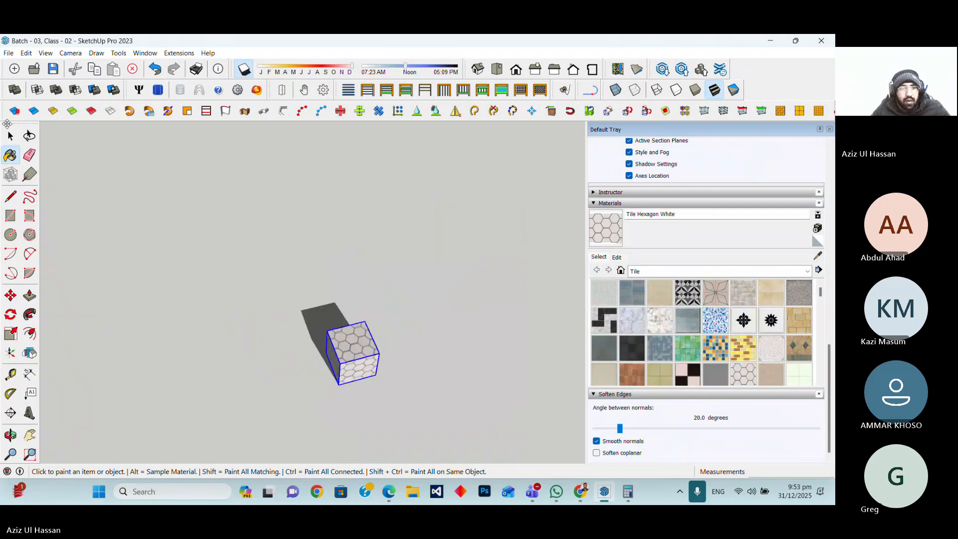
left_click(10, 135)
left_click(236, 251)
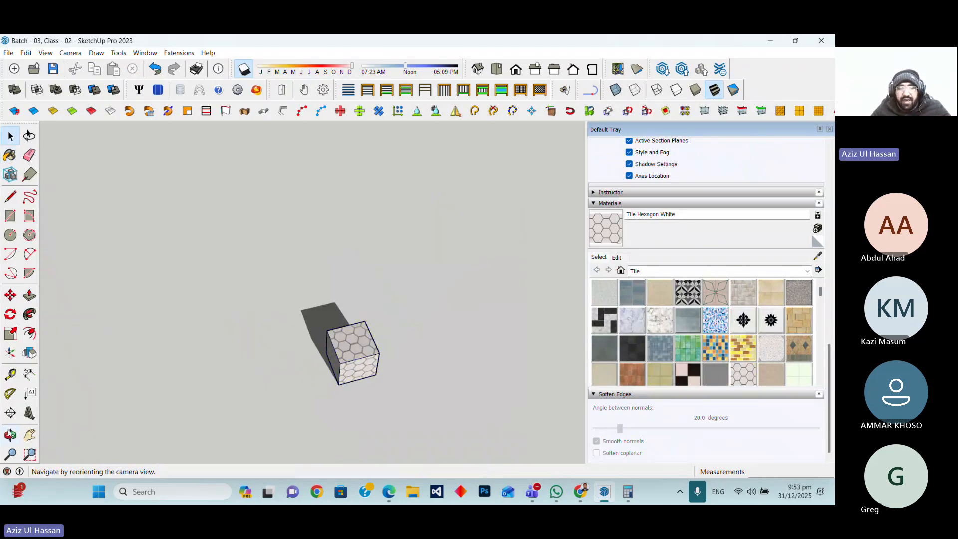
left_click(10, 434)
left_click_drag(419, 359, 445, 367)
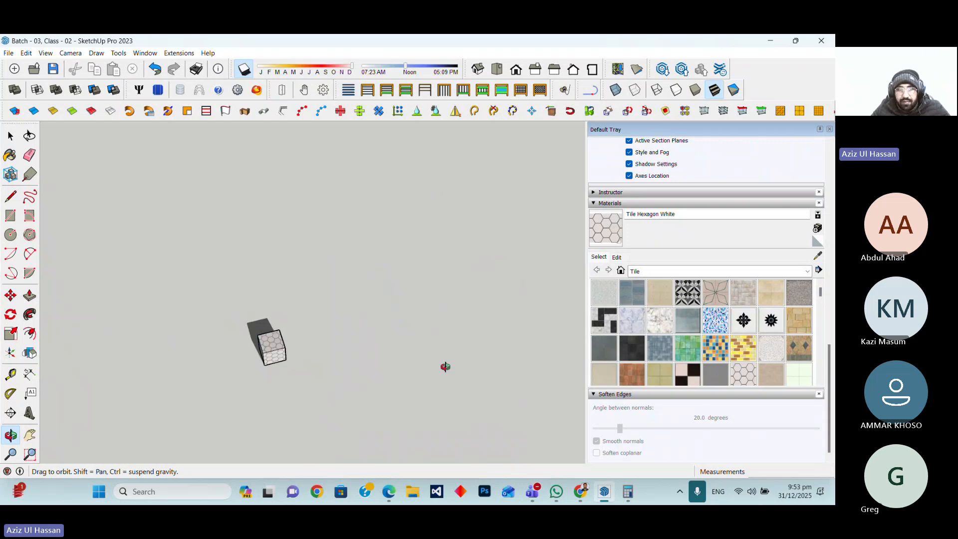
key("l")
scroll(332, 352, "up", 4)
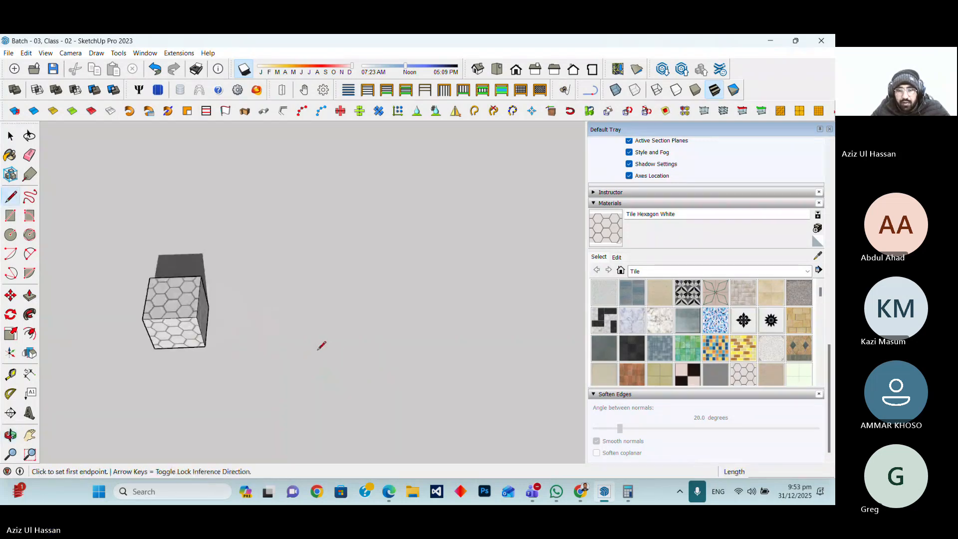
left_click(317, 350)
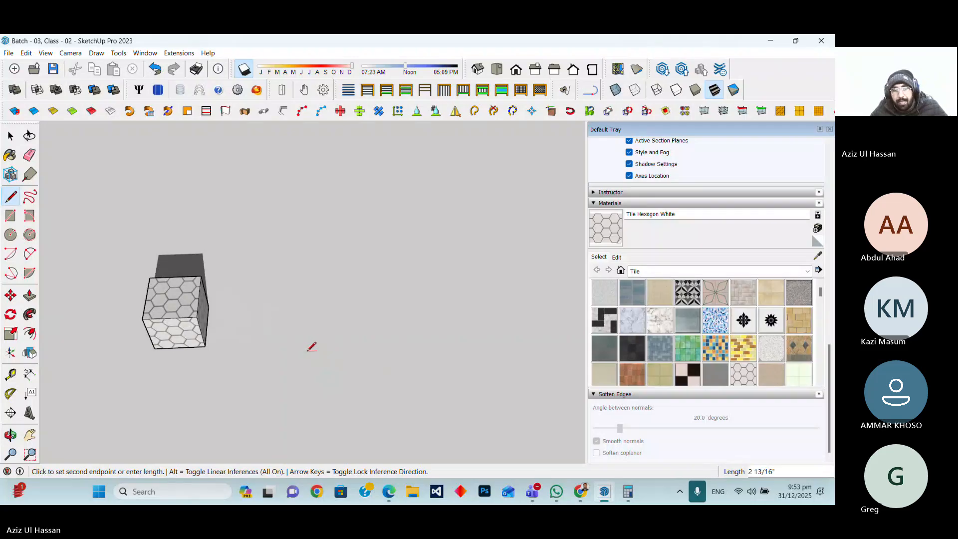
key("Escape")
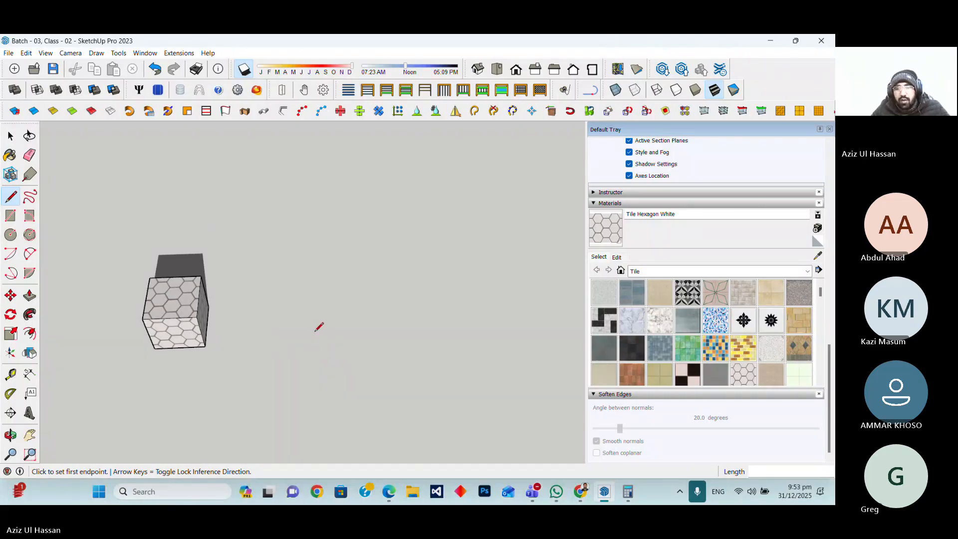
Draw a 2" by 1" rectangular face on the ground beside the cube with the Line tool
left_click(316, 330)
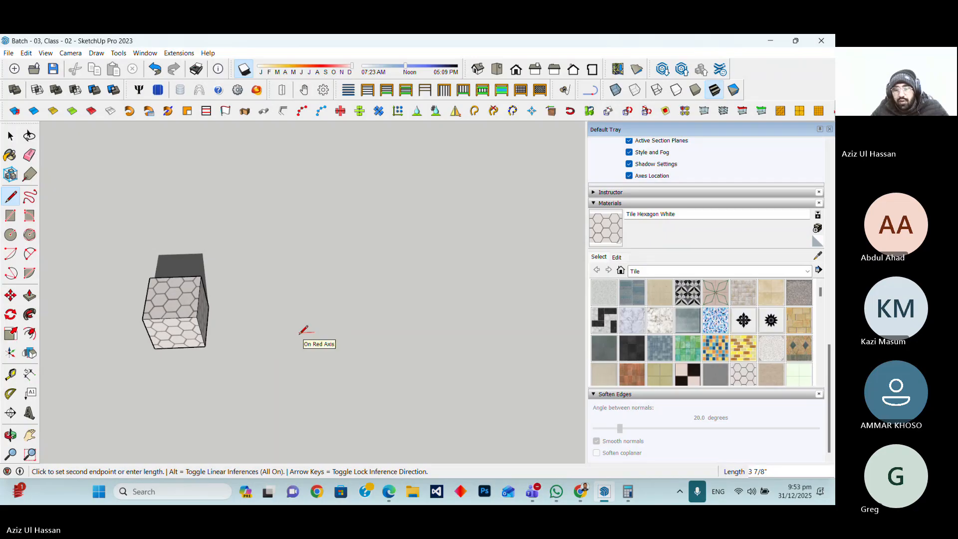
type("2")
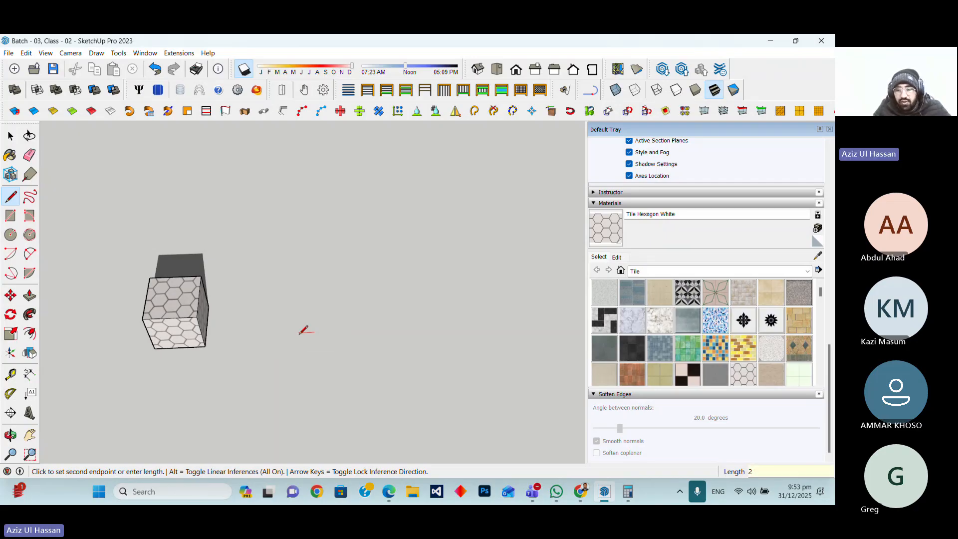
key("Return")
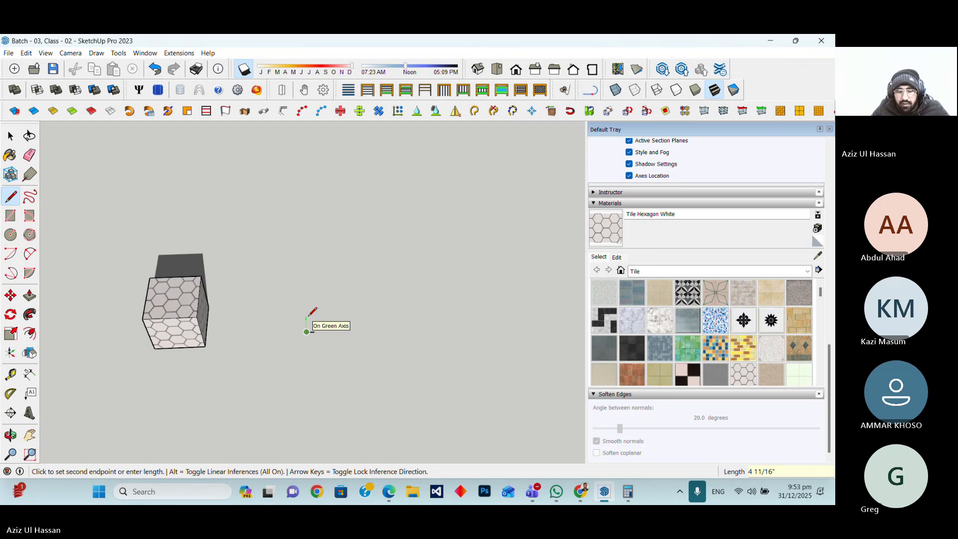
key("Escape")
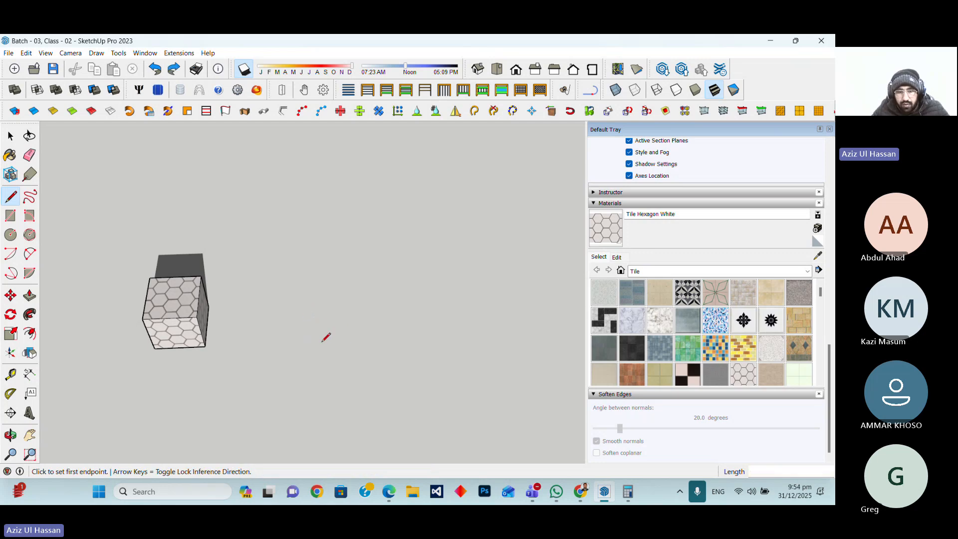
left_click(306, 310)
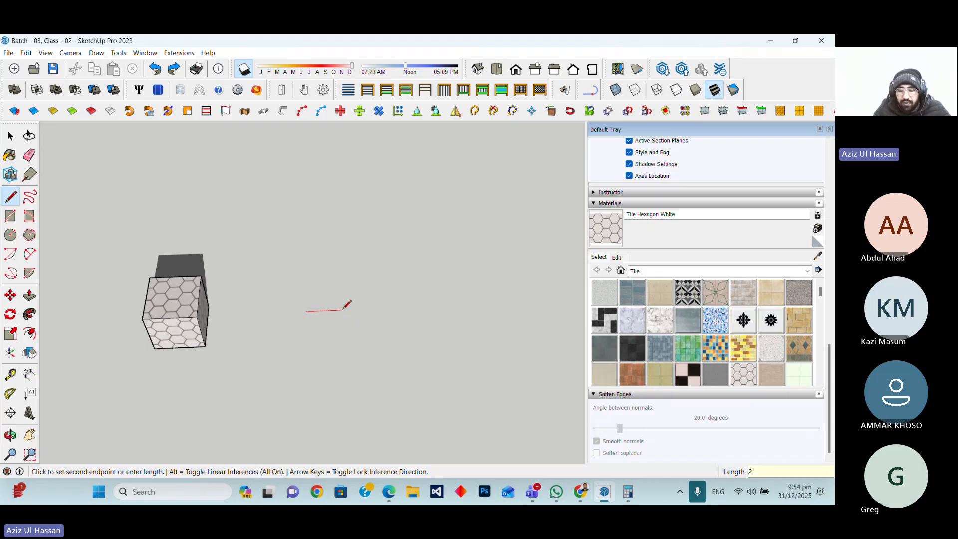
type("2")
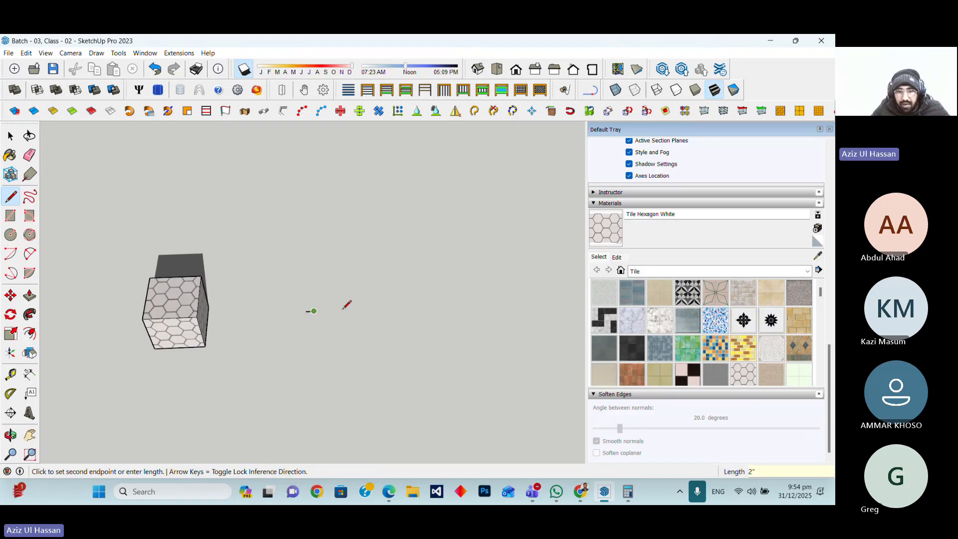
type("\"")
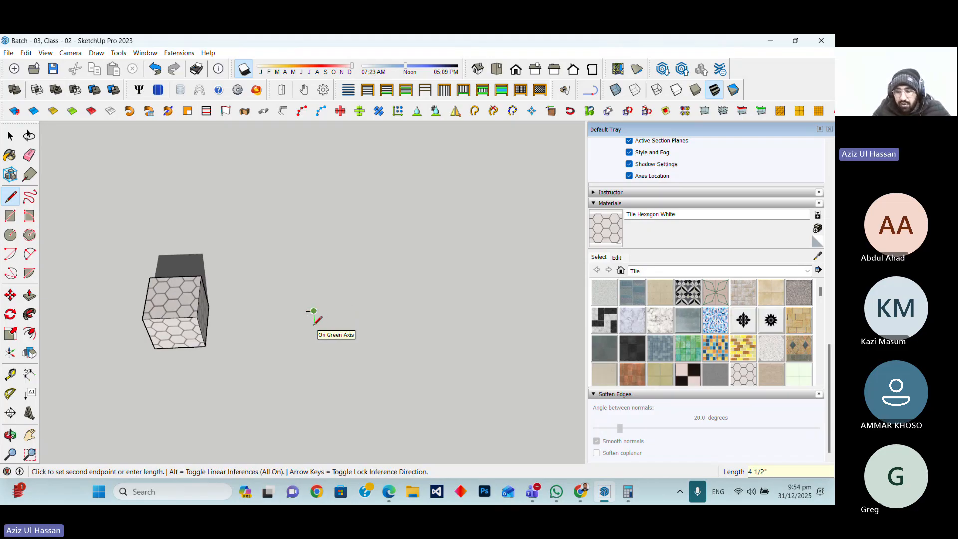
type("1")
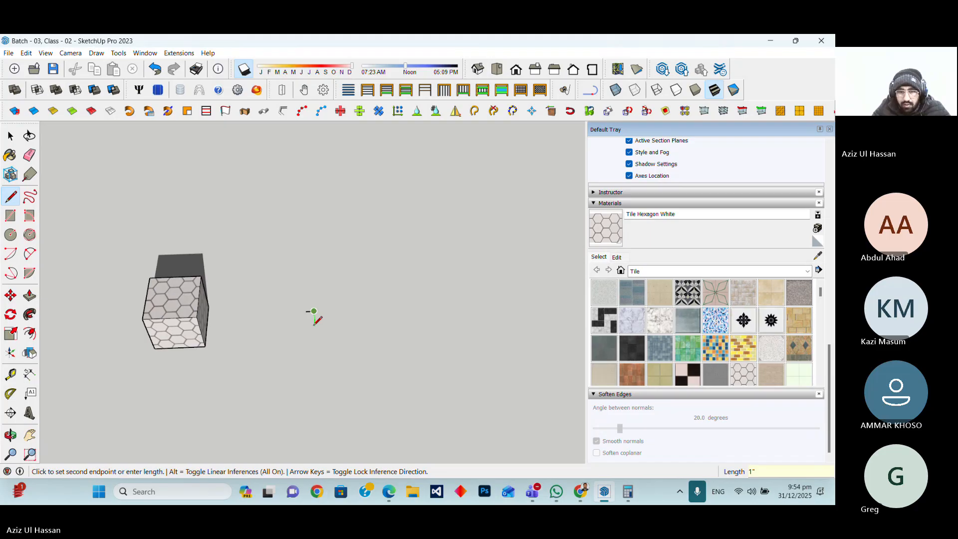
type("\"")
scroll(298, 311, "up", 3)
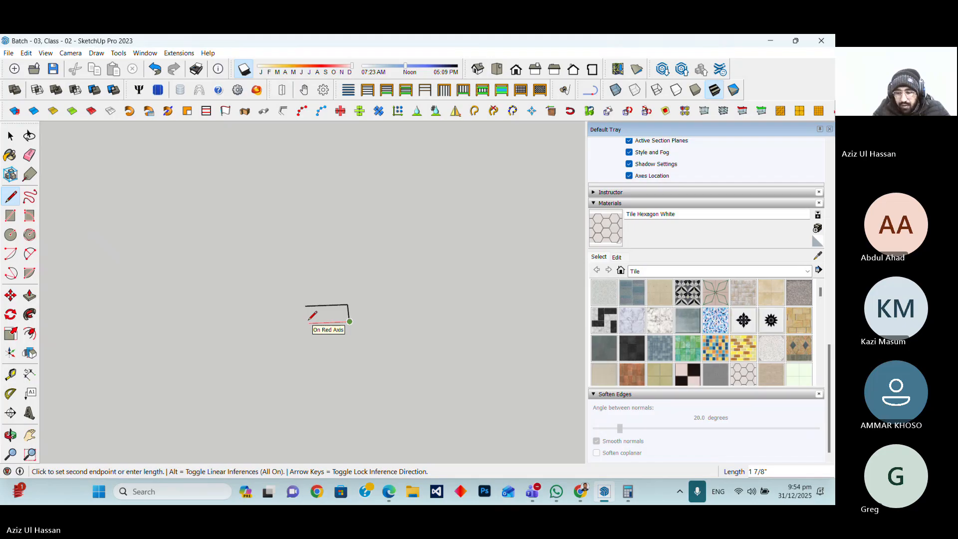
type("2")
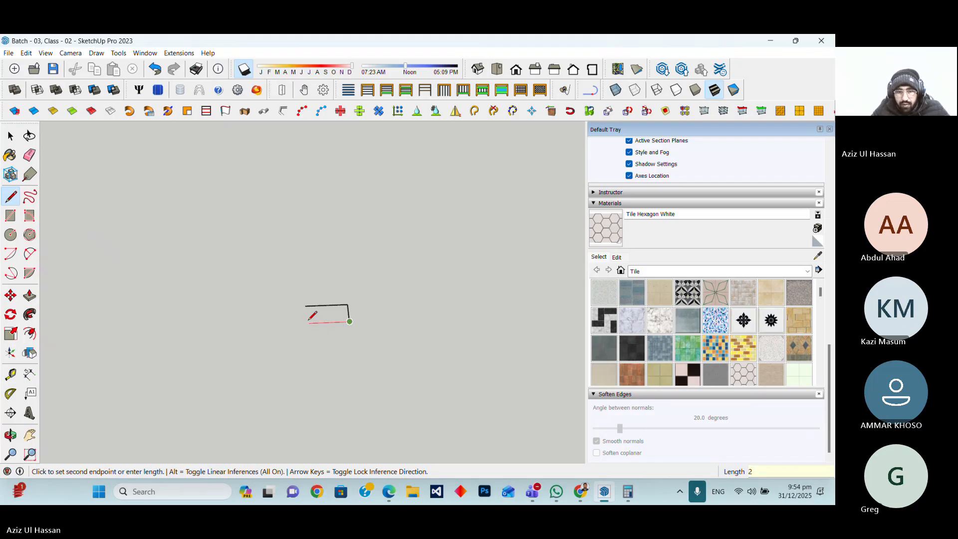
key("Return")
scroll(337, 317, "up", 3)
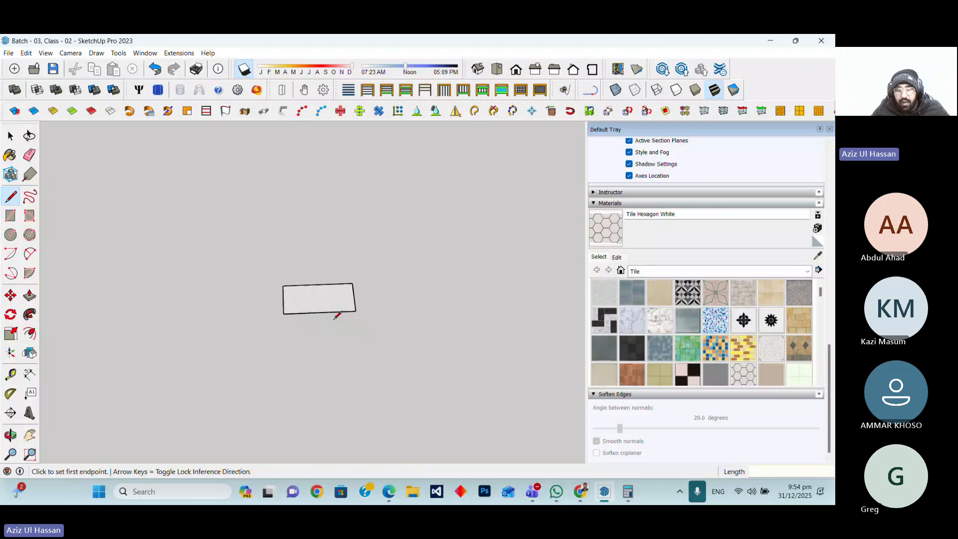
scroll(333, 318, "up", 2)
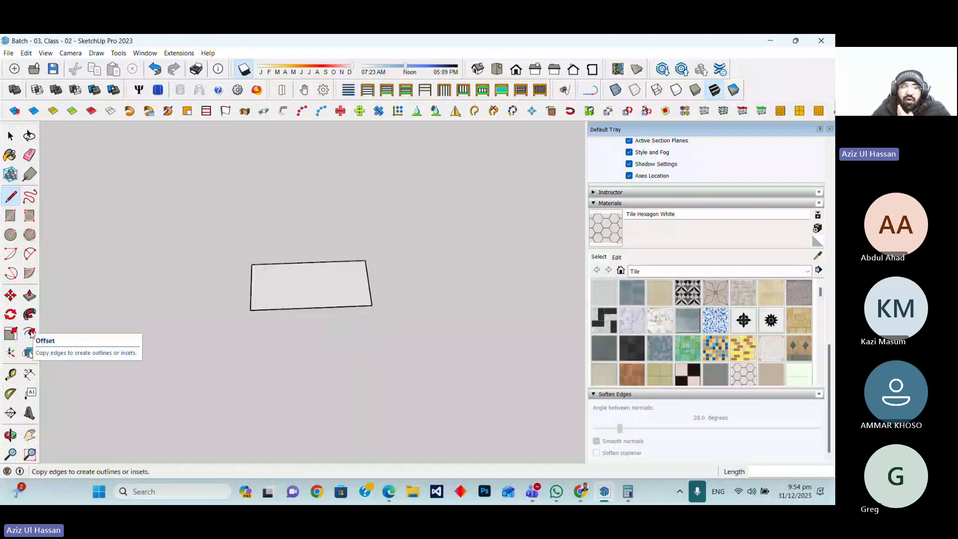
Offset the rectangle's edges inward 1.5mm to form a wall outline
left_click(31, 333)
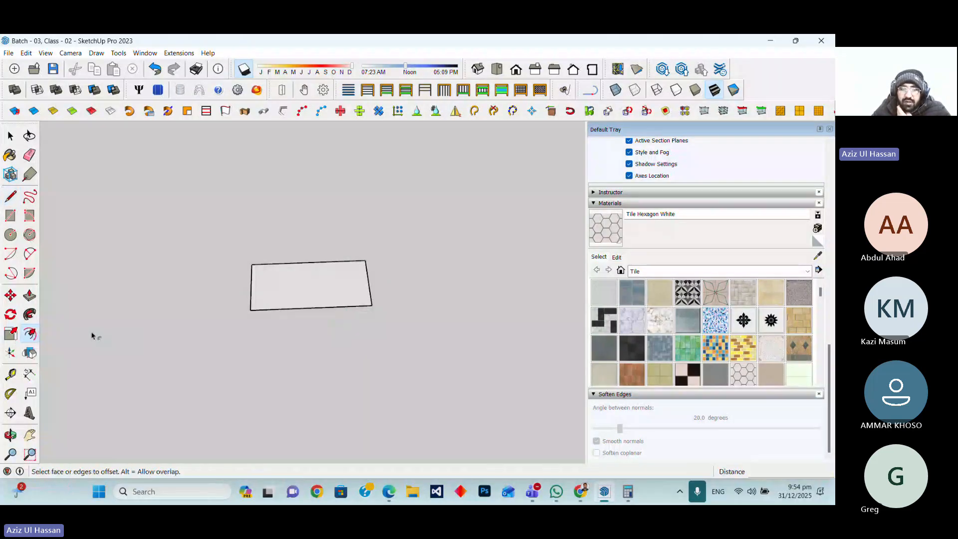
left_click(290, 310)
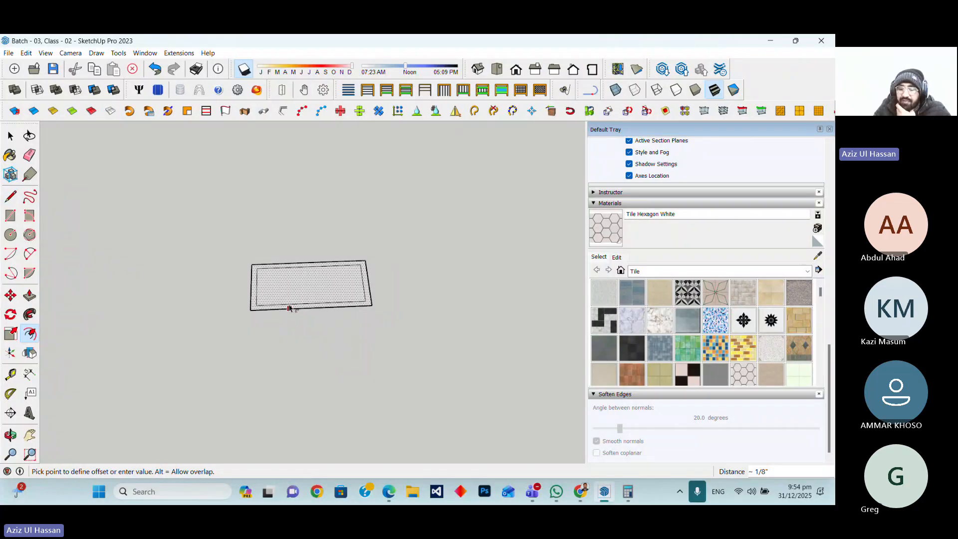
type("1.5mm")
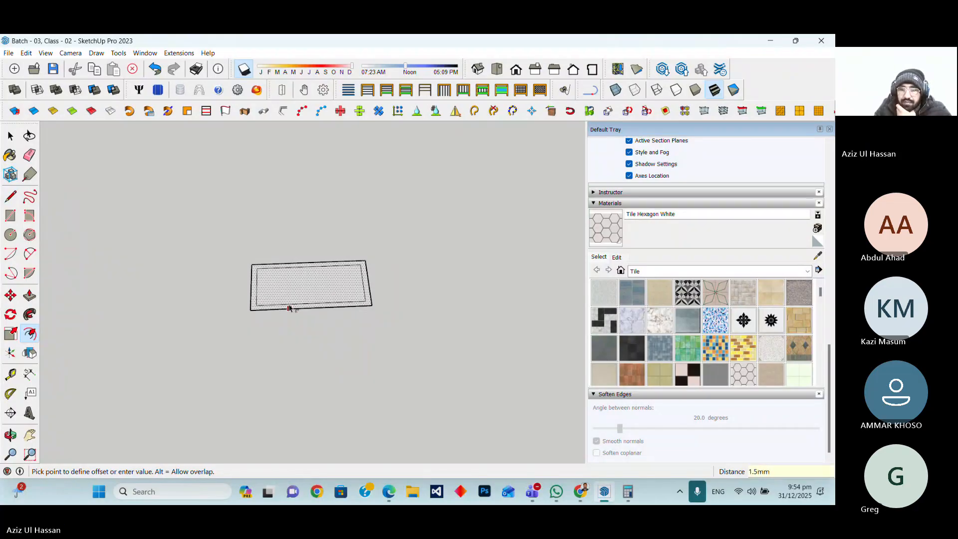
key("Return")
scroll(289, 308, "up", 5)
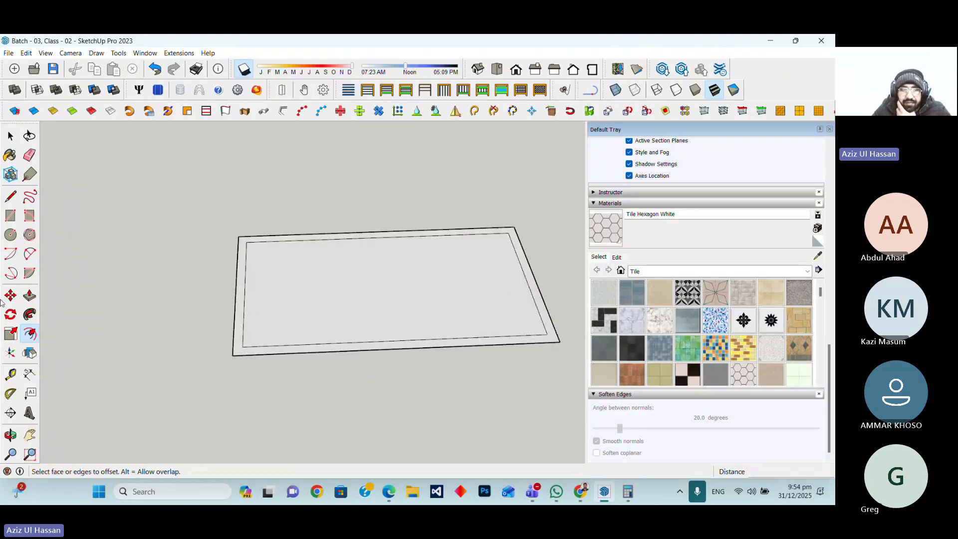
Draw two short lines across the front wall strip to mark the ends of a doorway opening
left_click(10, 196)
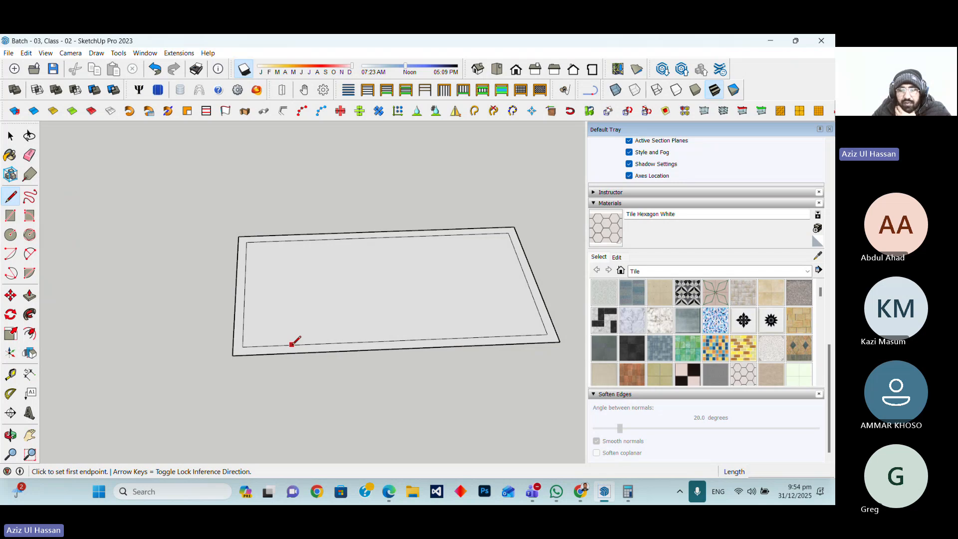
scroll(280, 350, "up", 2)
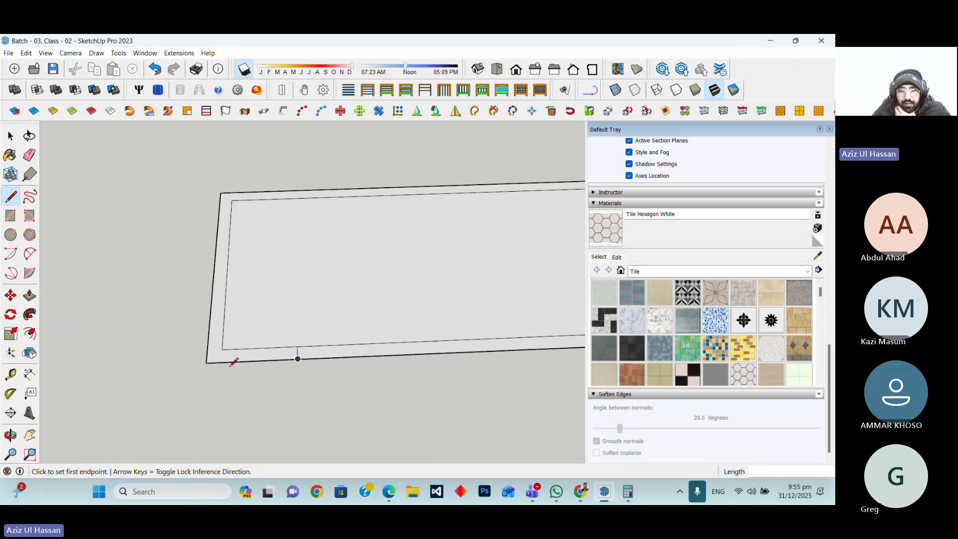
key("a")
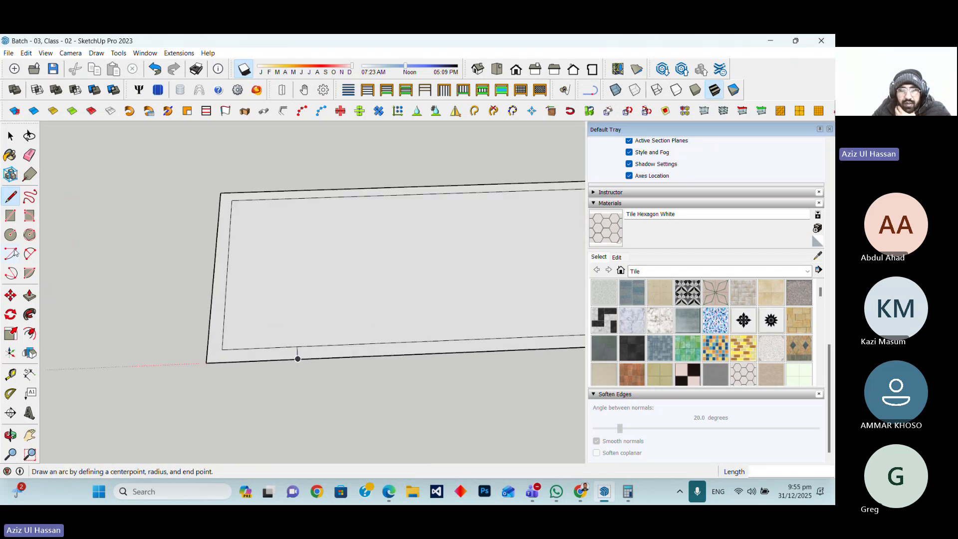
left_click(298, 348)
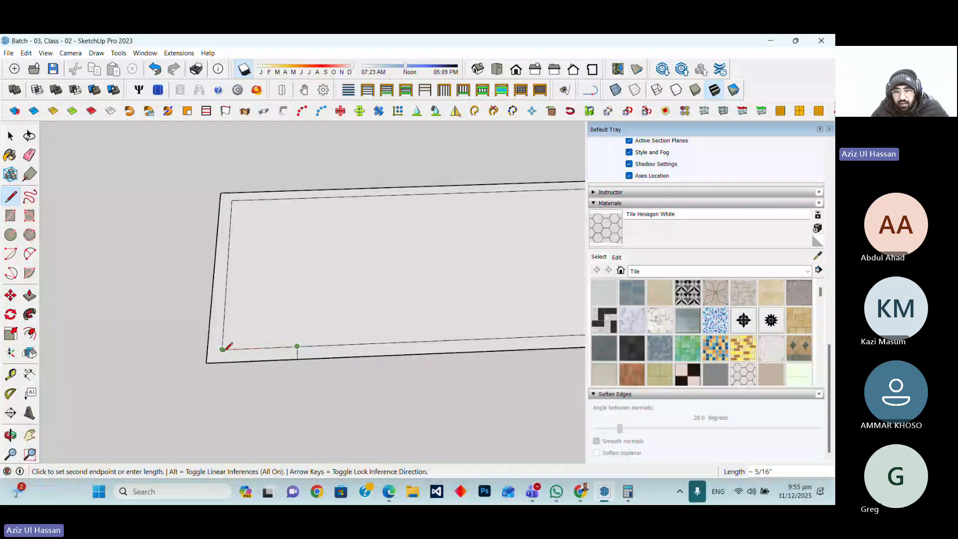
key("Escape")
scroll(194, 380, "down", 3)
left_click(481, 350)
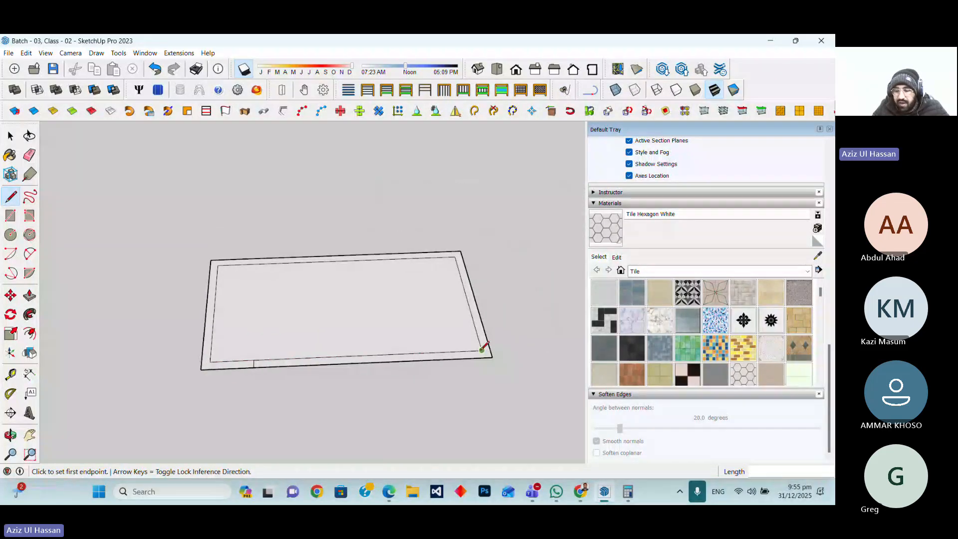
left_click(455, 351)
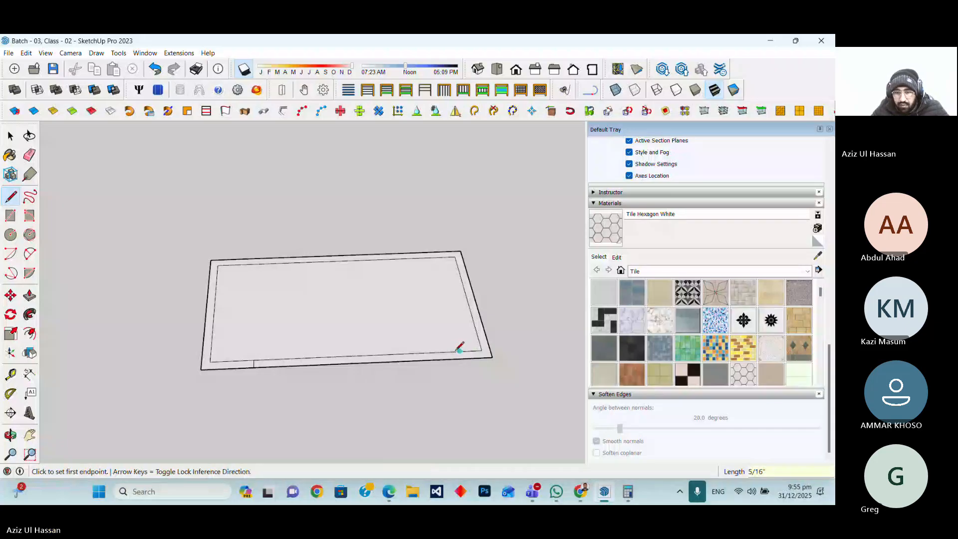
left_click(438, 351)
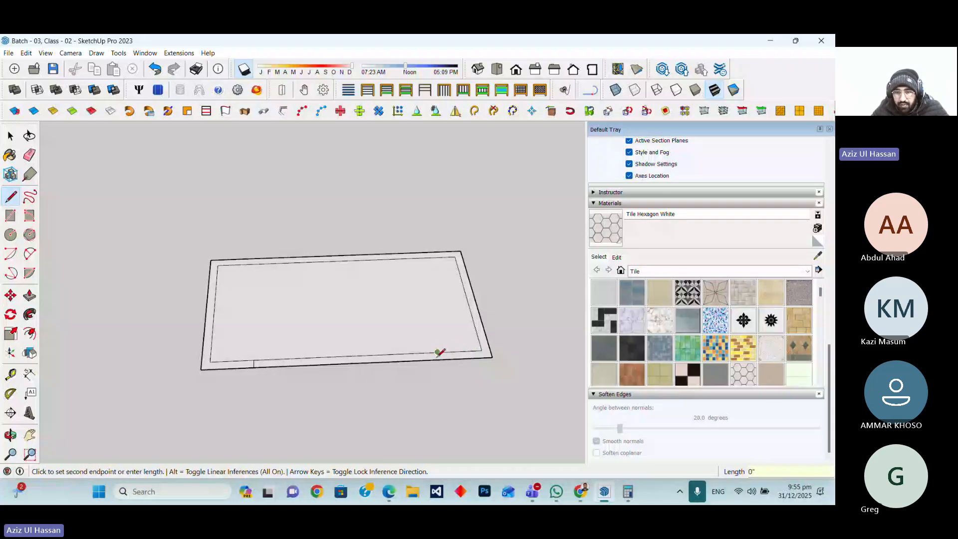
left_click(438, 350)
scroll(468, 368, "up", 2)
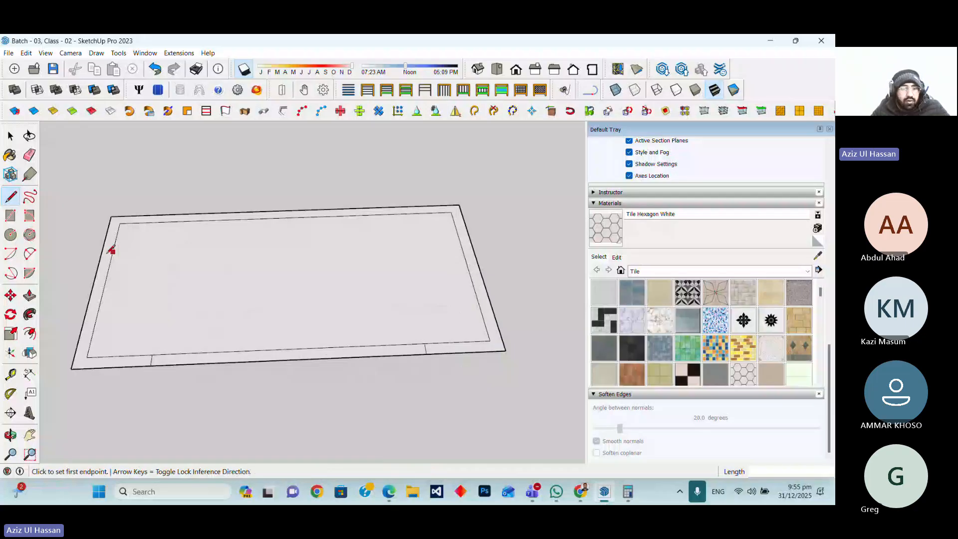
Erase the front wall segment between the two lines and the inner face to leave a U-shaped wall strip
left_click(32, 156)
left_click_drag(295, 343, 292, 358)
scroll(487, 402, "down", 3)
scroll(478, 337, "up", 3)
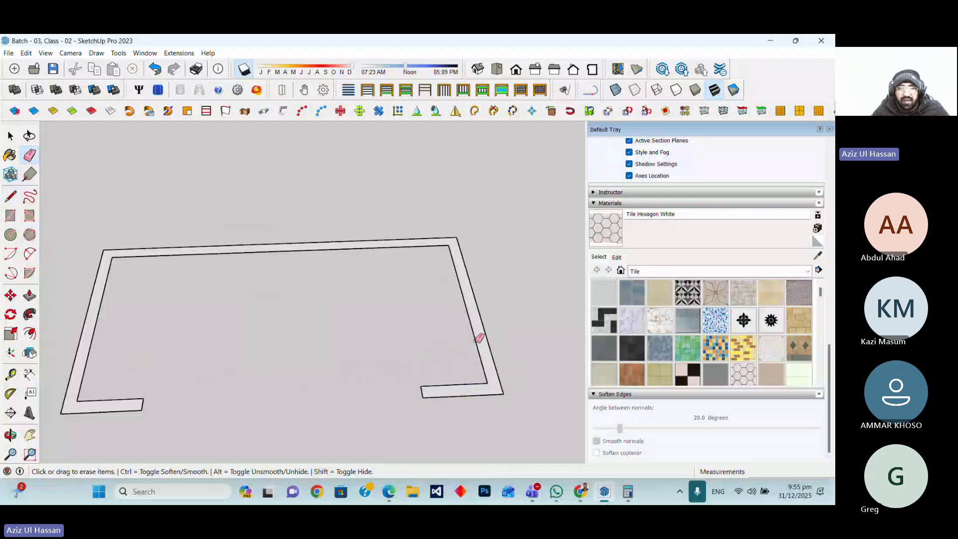
Push/pull the U-shaped wall strip upward to raise the walls
left_click(30, 295)
scroll(257, 377, "down", 2)
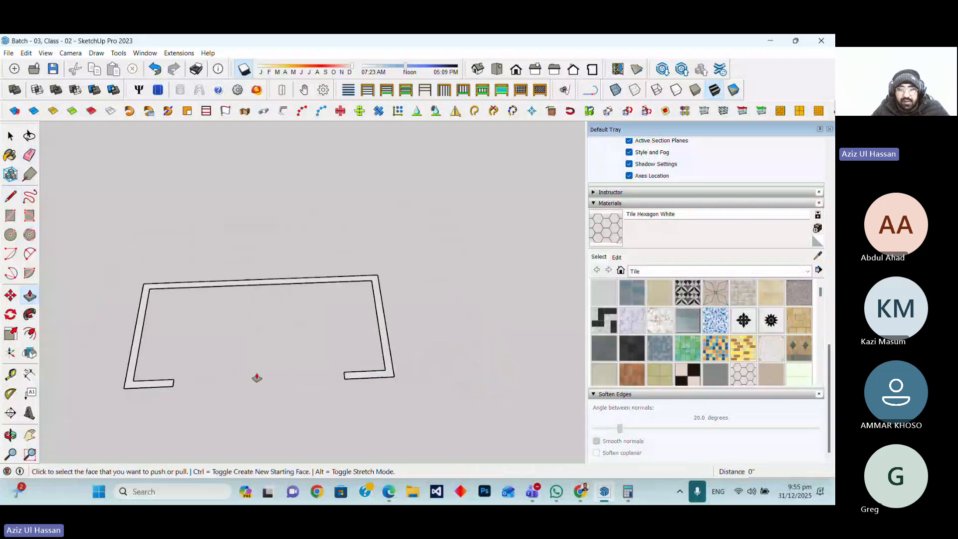
scroll(389, 373, "up", 3)
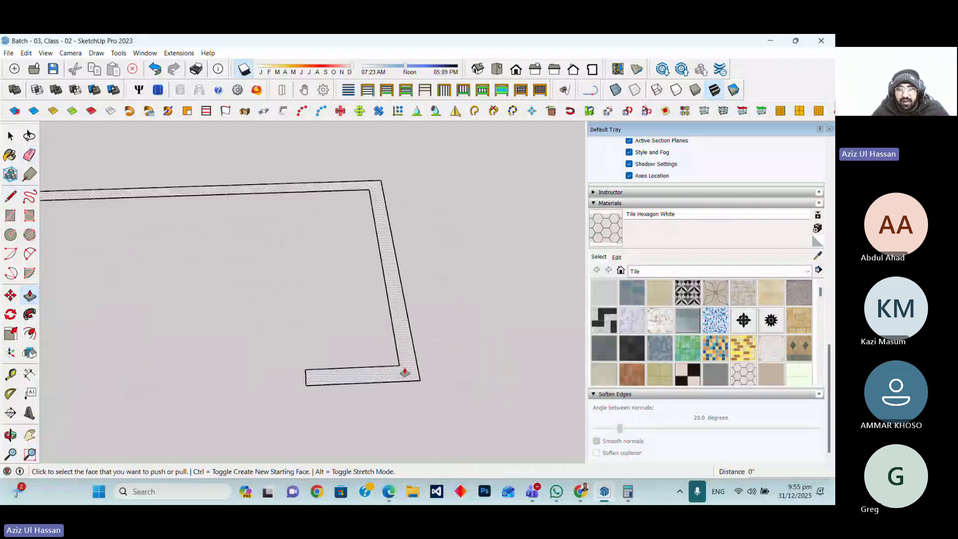
left_click(404, 373)
scroll(402, 333, "down", 4)
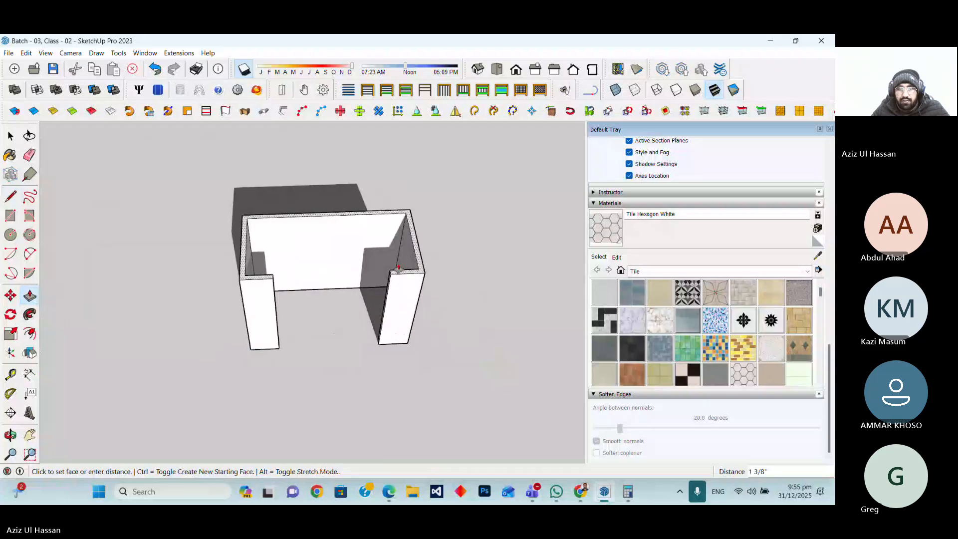
scroll(398, 268, "down", 4)
scroll(393, 218, "up", 2)
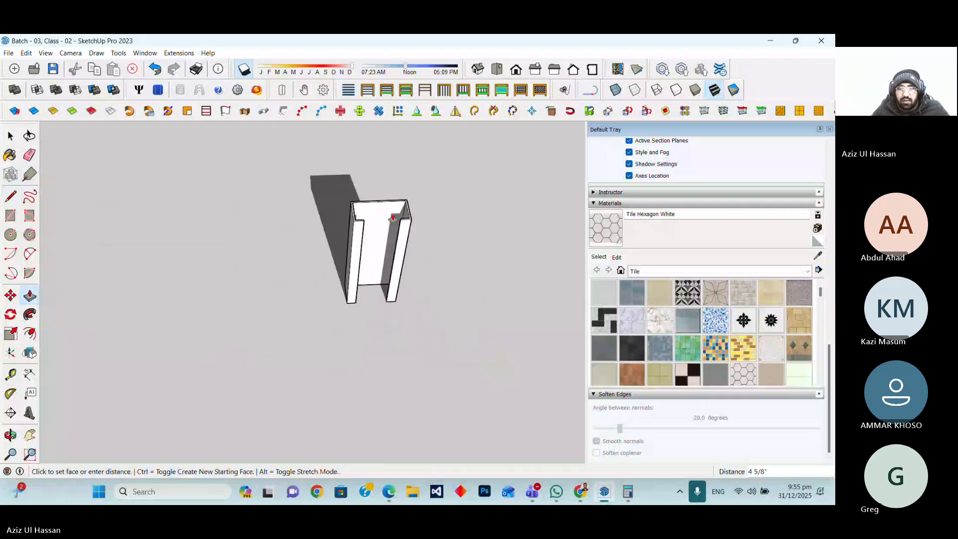
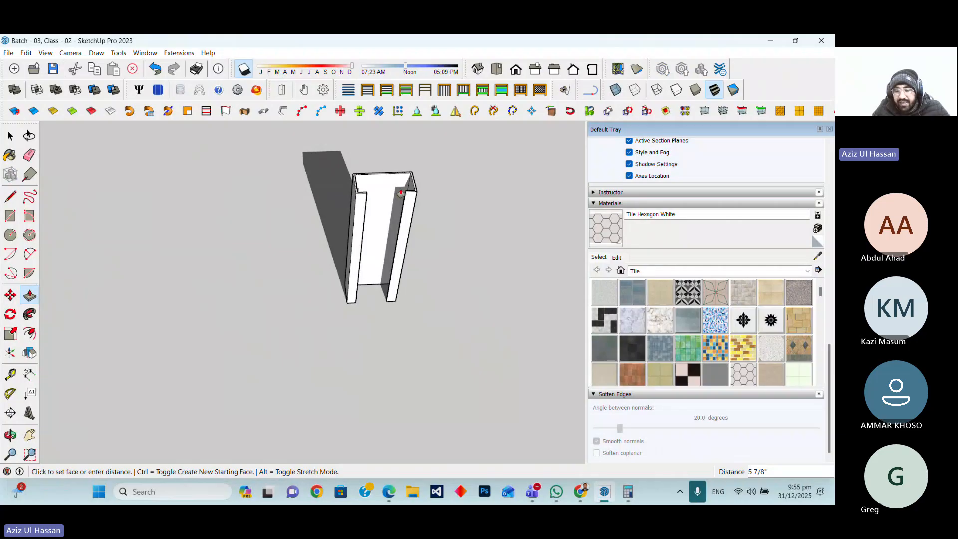
Set the push/pull height of the U-shaped walls to 1'
type("1")
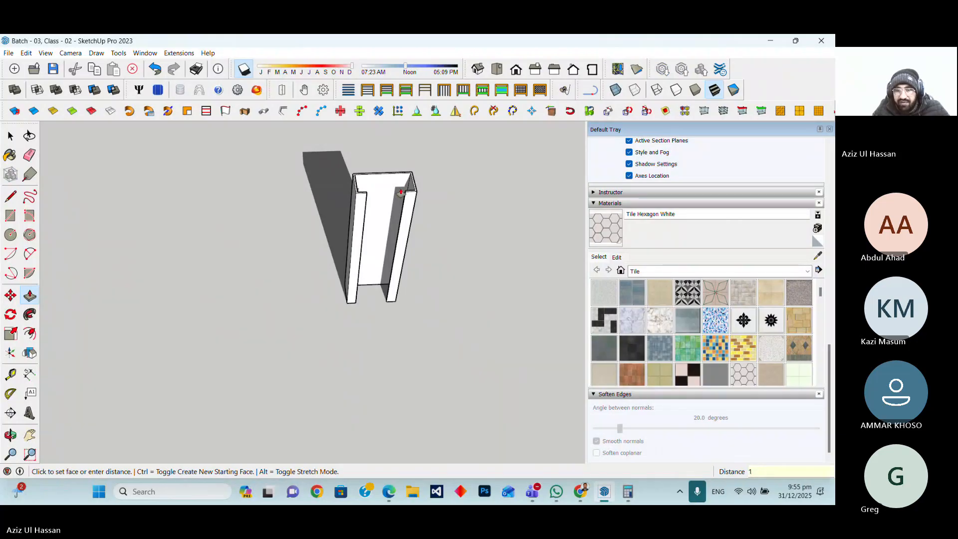
type("'")
key("Return")
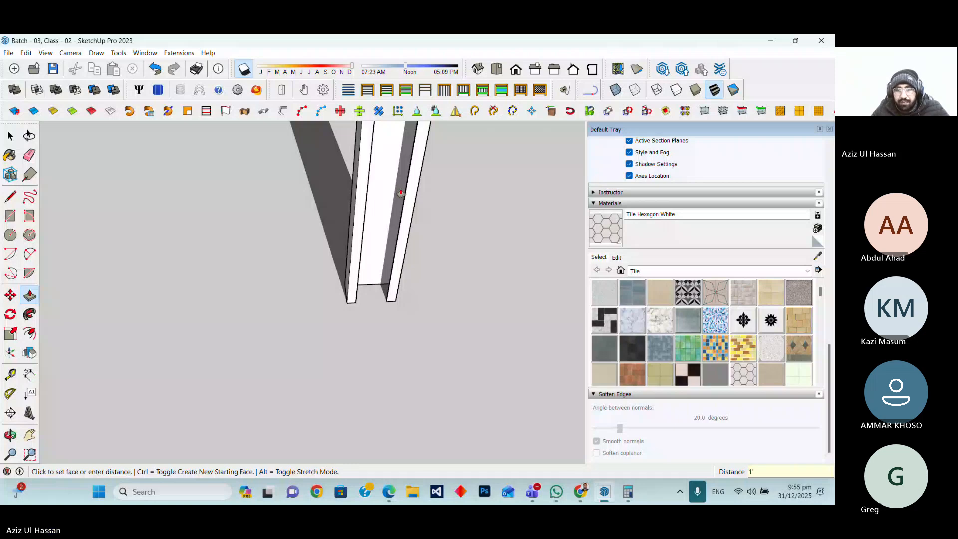
scroll(364, 327, "down", 5)
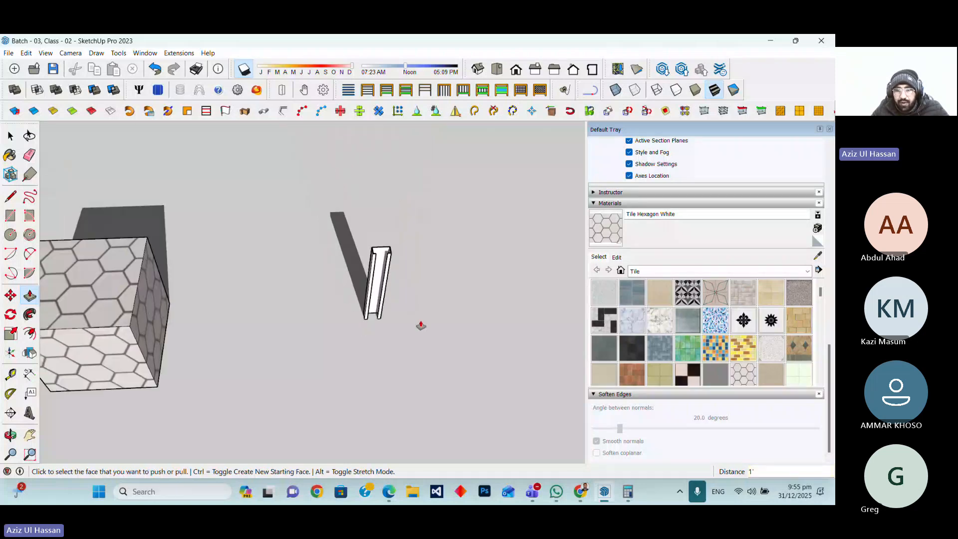
Turn the U-shaped piece into a component named Front Leg
key("space")
left_click(381, 280)
right_click(380, 270)
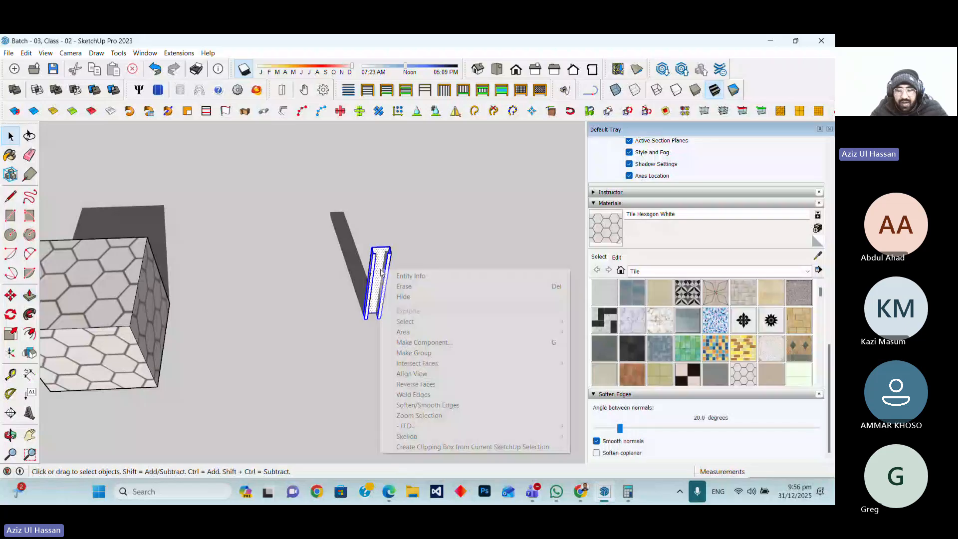
left_click(416, 345)
type("Front ")
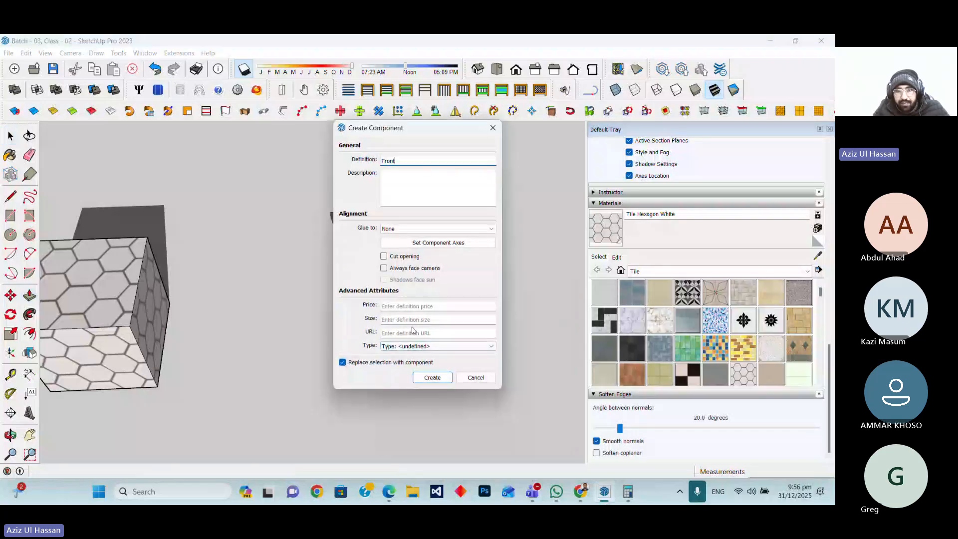
type("Le")
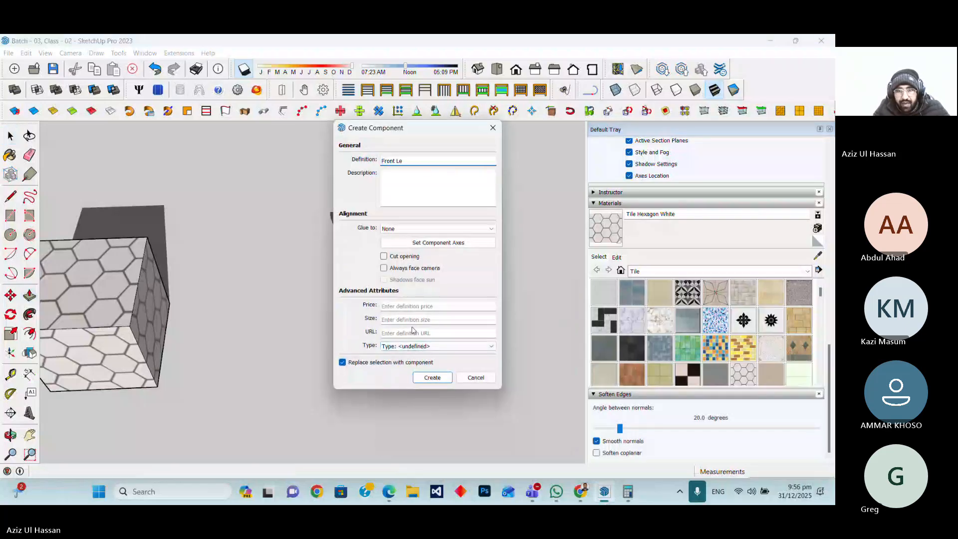
type("g")
key("Return")
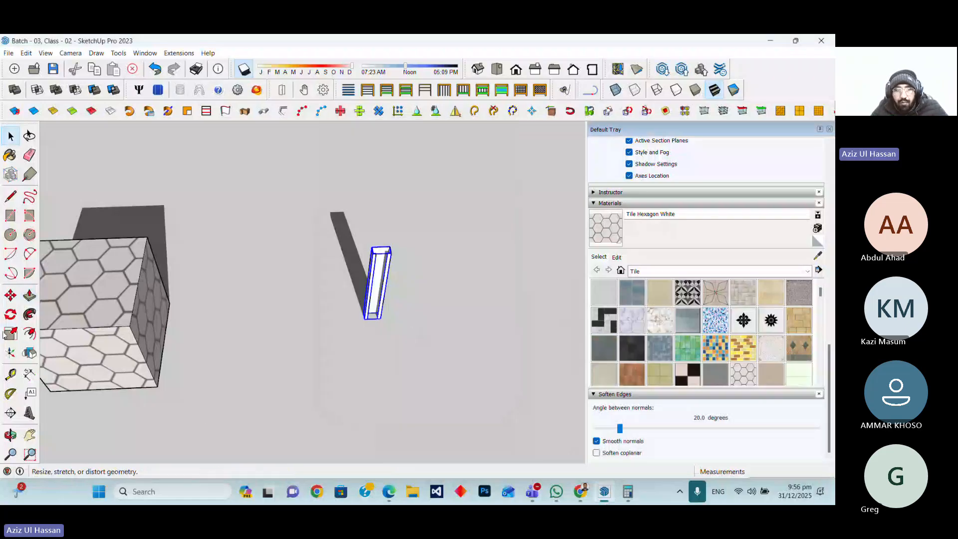
Copy the Front Leg component a short distance along the red axis
left_click(10, 296)
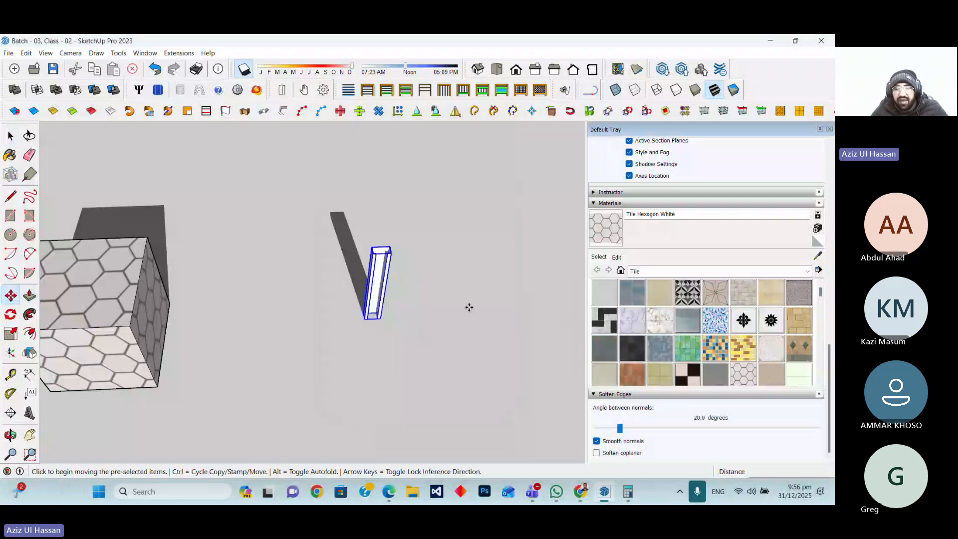
middle_click_drag(469, 307, 421, 310)
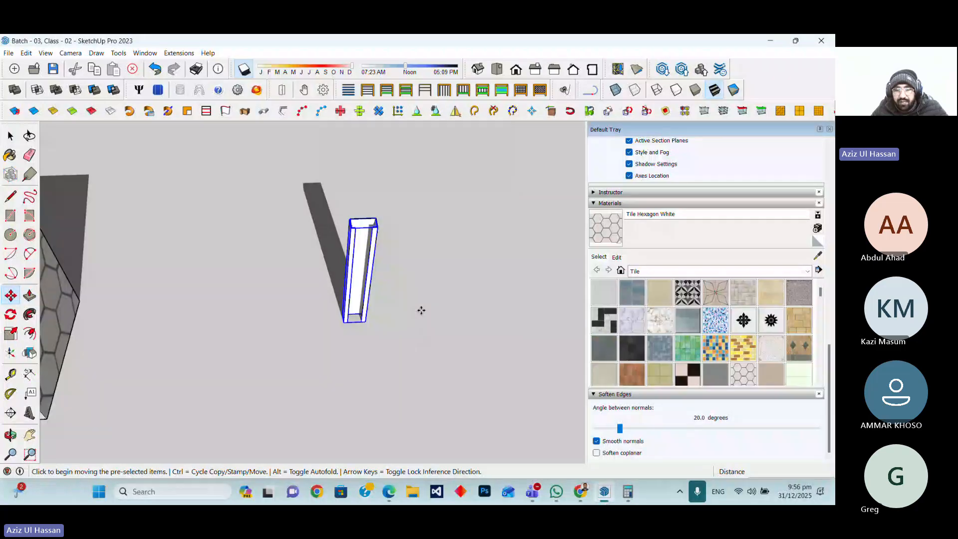
scroll(421, 310, "up", 3)
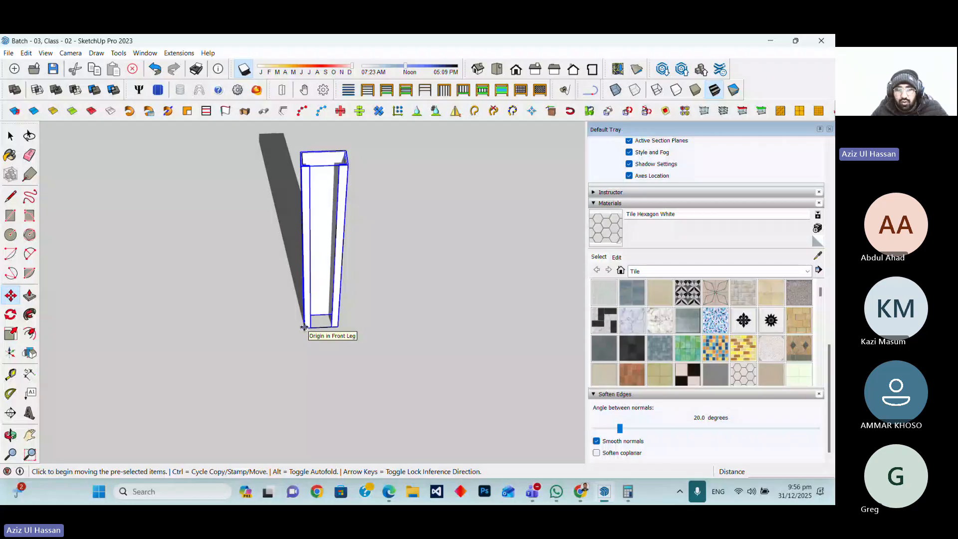
left_click(304, 327)
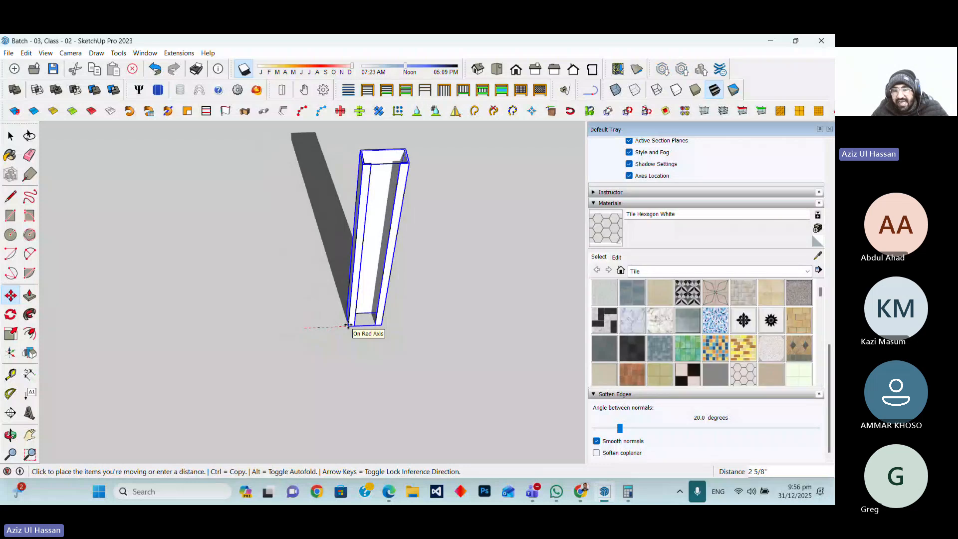
key("ctrl")
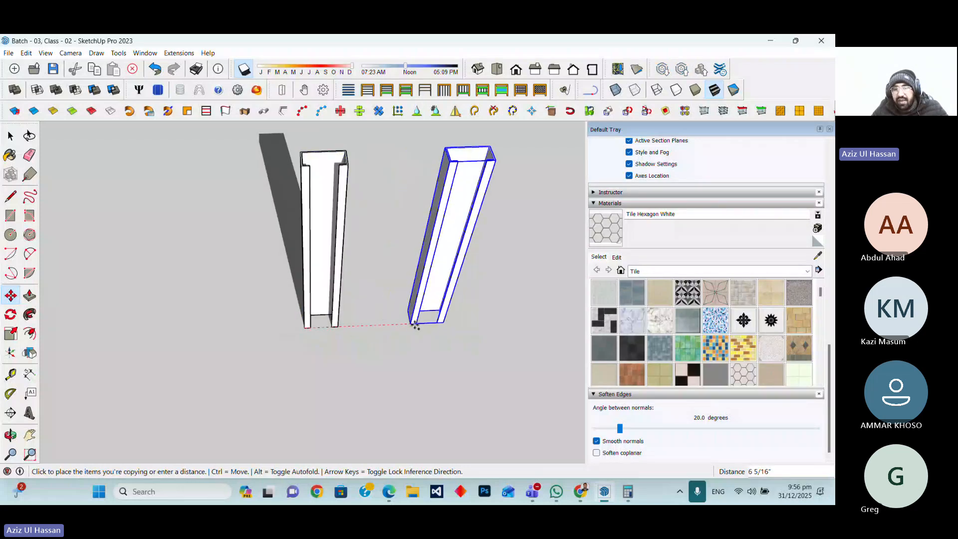
left_click(452, 325)
scroll(241, 378, "down", 3)
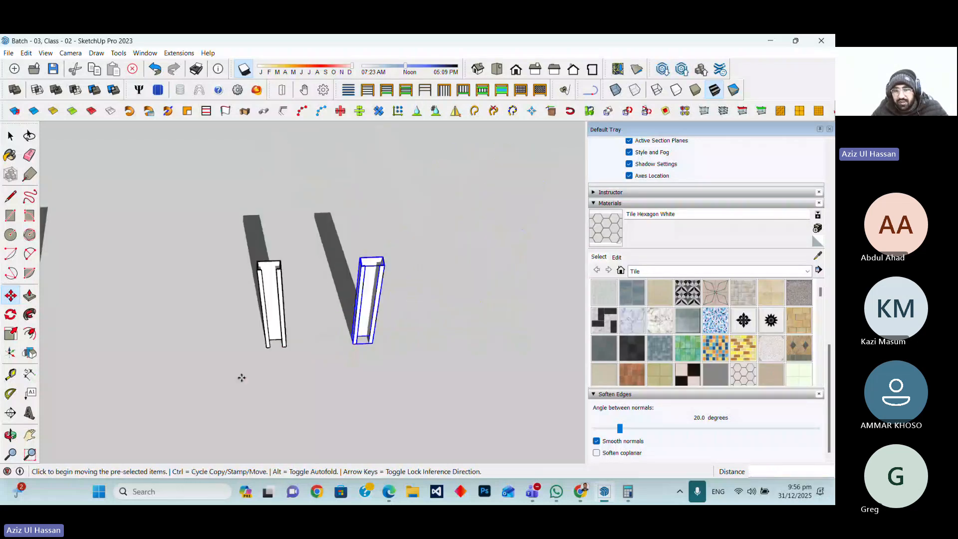
scroll(241, 377, "down", 2)
scroll(394, 334, "up", 5)
key("q")
scroll(289, 360, "up", 1)
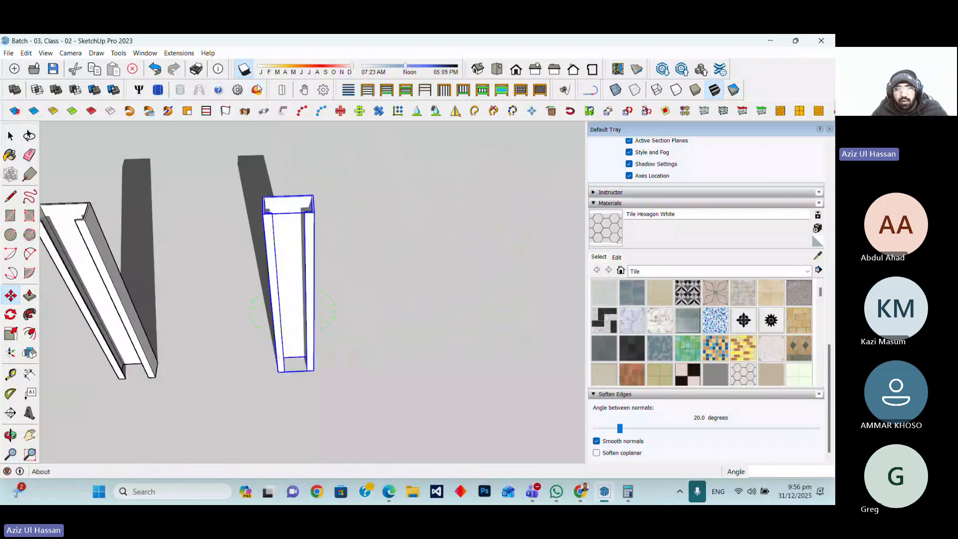
left_click(244, 69)
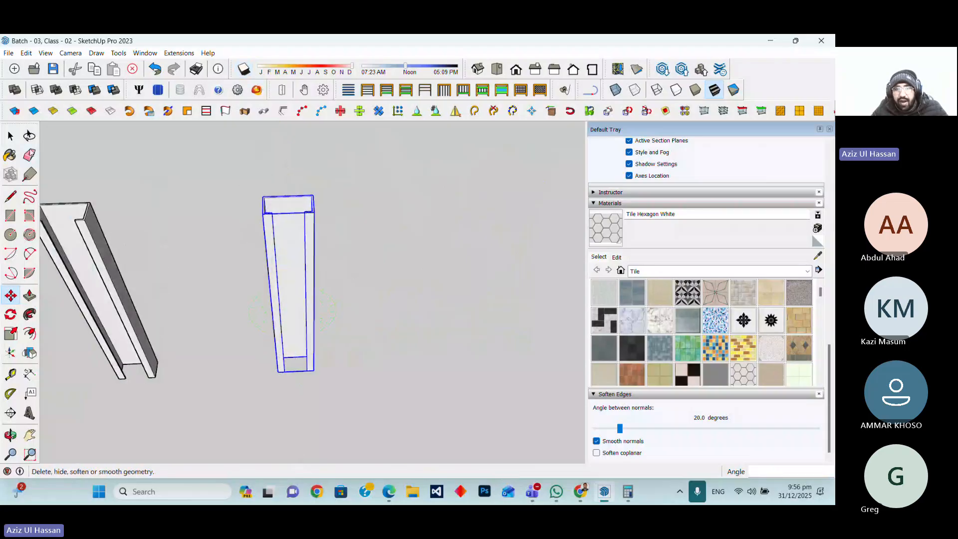
key("space")
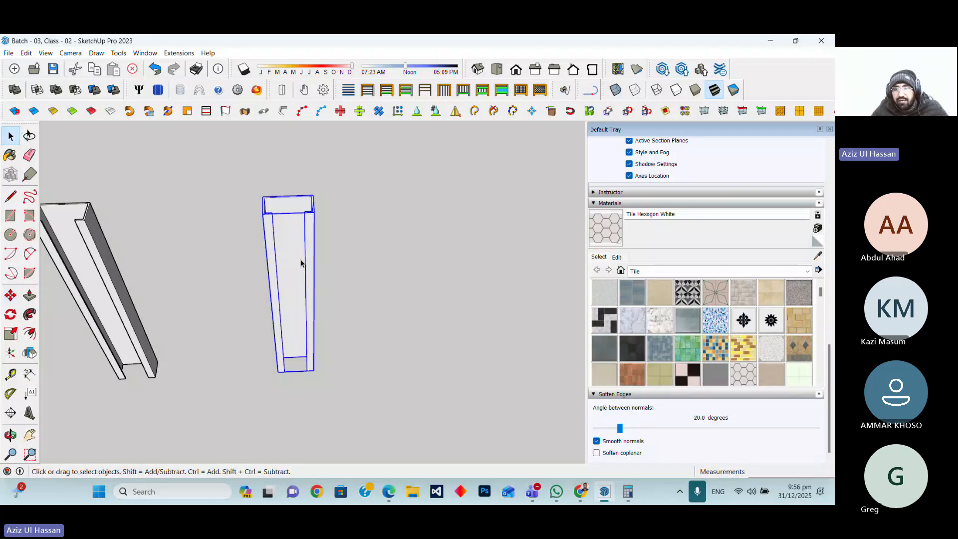
Make the copied leg unique and rename its definition to Back Leg
right_click(301, 263)
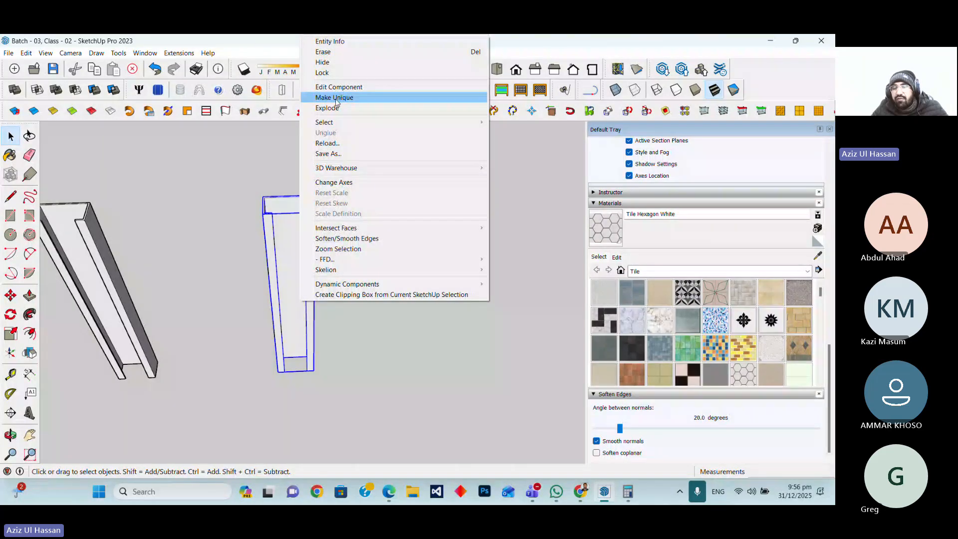
left_click(336, 98)
scroll(727, 228, "up", 5)
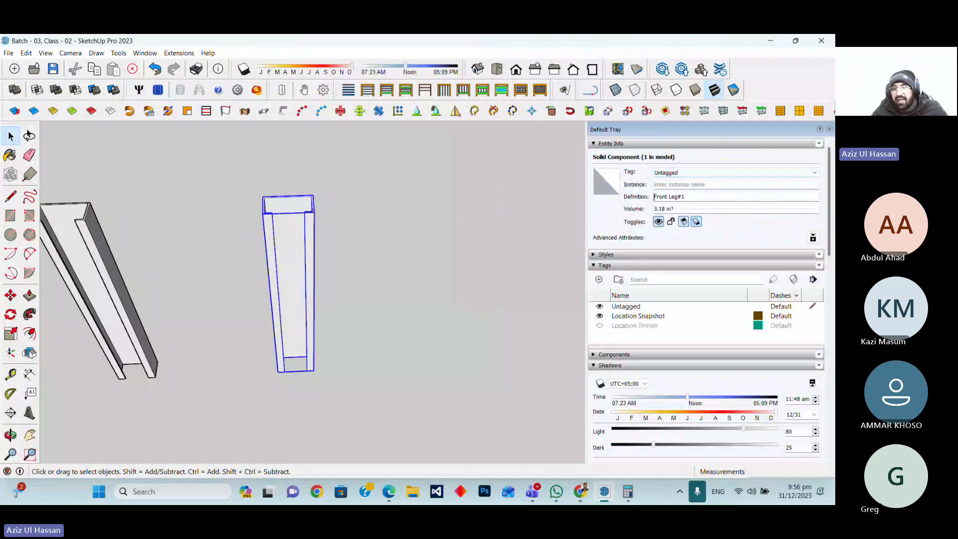
left_click(693, 195)
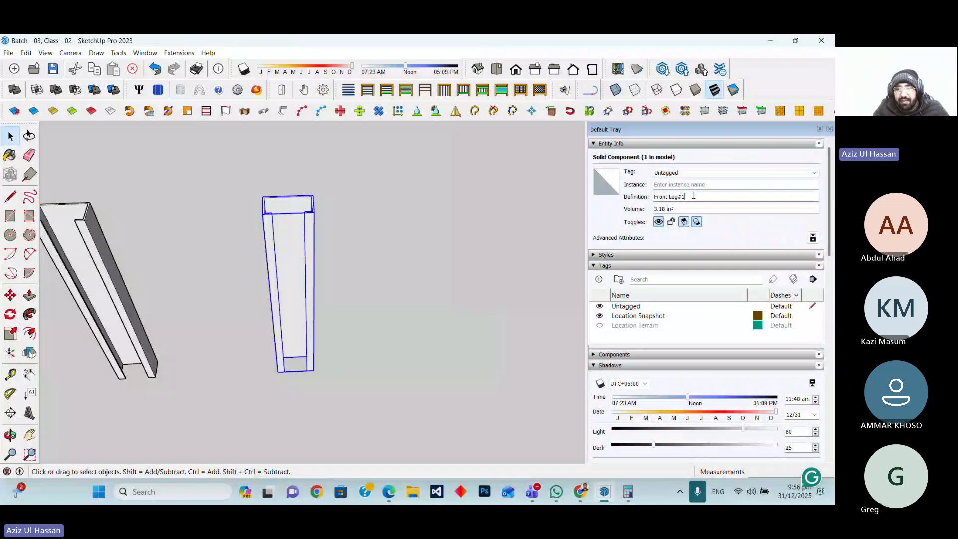
triple_click(694, 195)
type("Bac")
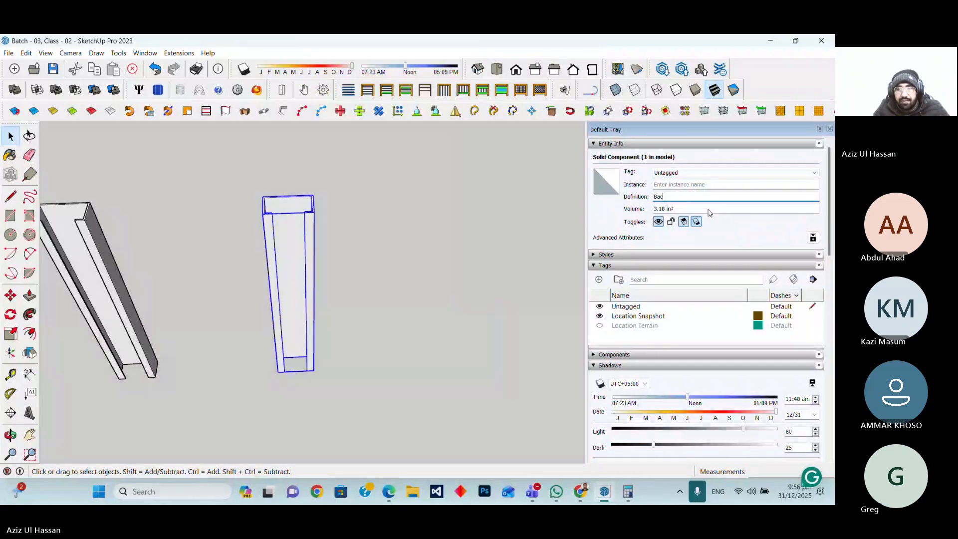
type("k Leg")
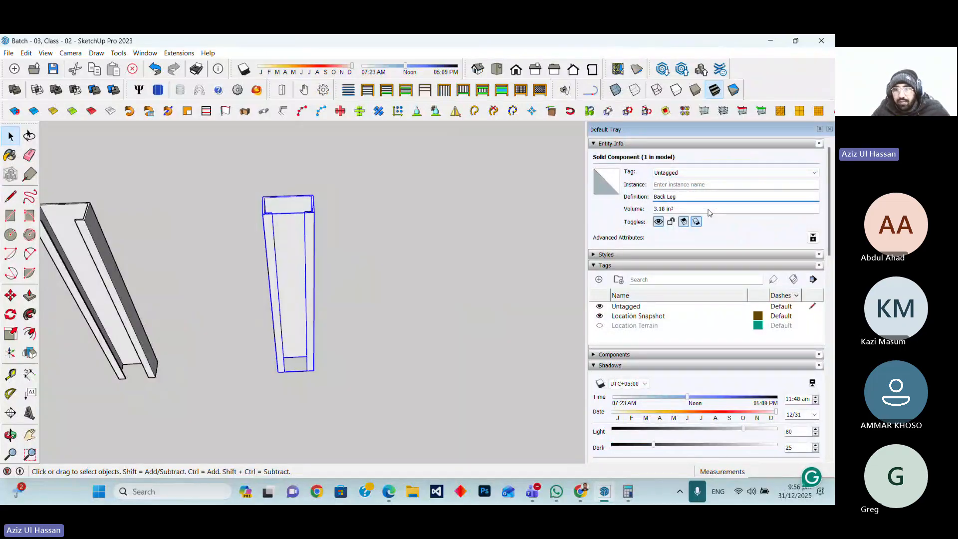
left_click(516, 221)
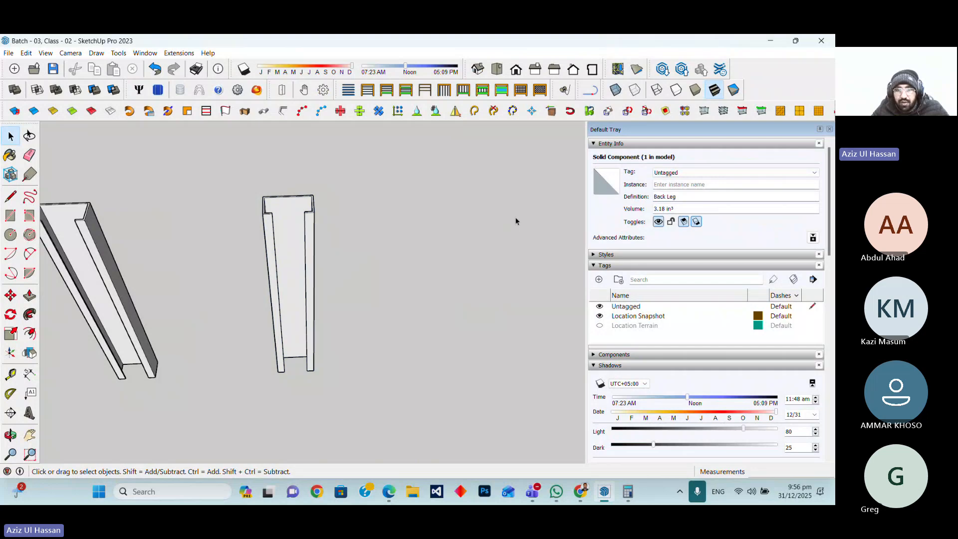
Select the Front Leg and inspect both legs beside the tiled cube at several zoom levels
scroll(312, 269, "up", 3)
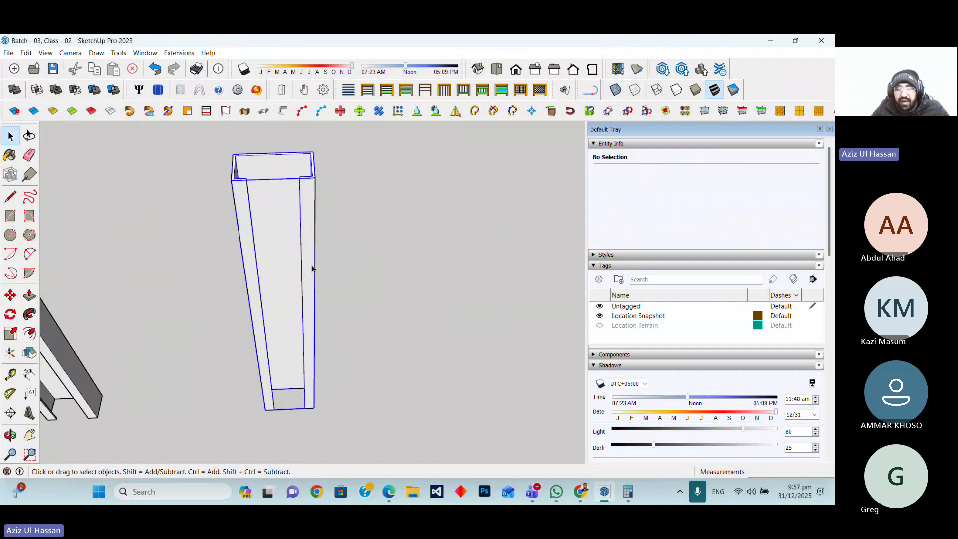
scroll(313, 268, "down", 5)
left_click(225, 270)
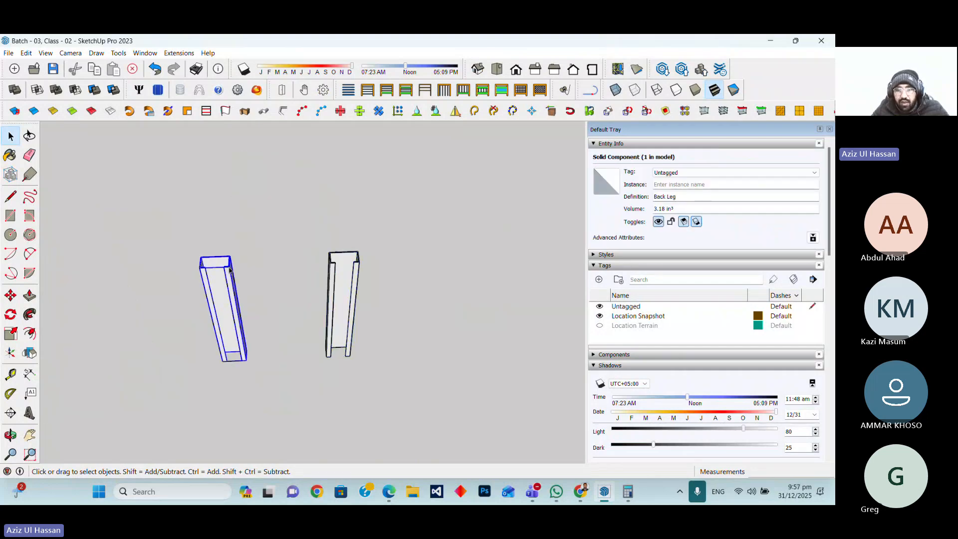
middle_click_drag(225, 269, 336, 319)
scroll(262, 315, "down", 5)
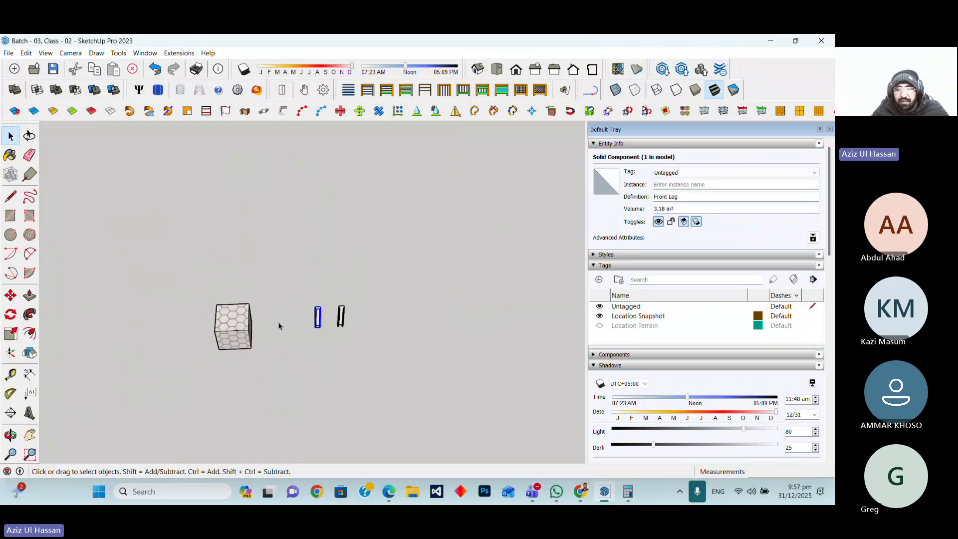
scroll(241, 327, "up", 2)
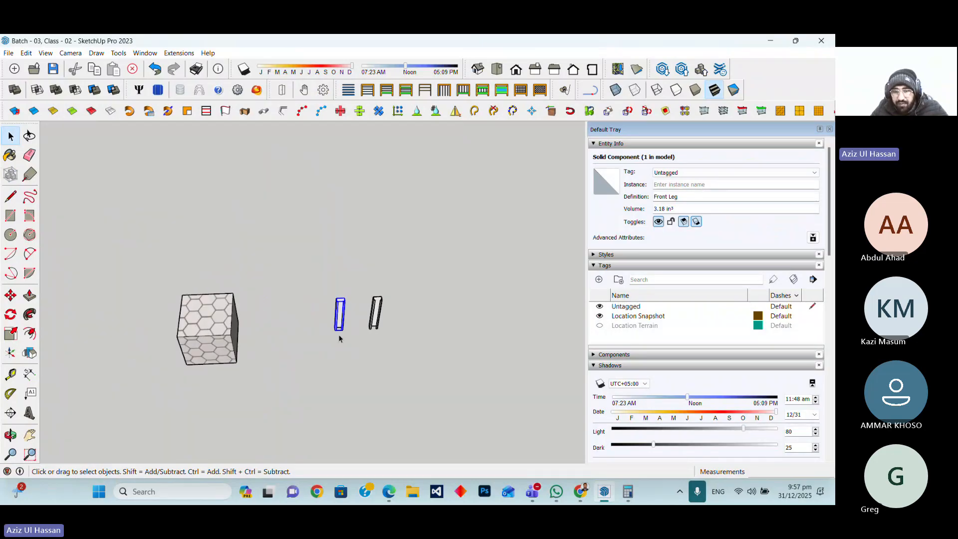
scroll(334, 357, "up", 2)
scroll(349, 356, "down", 2)
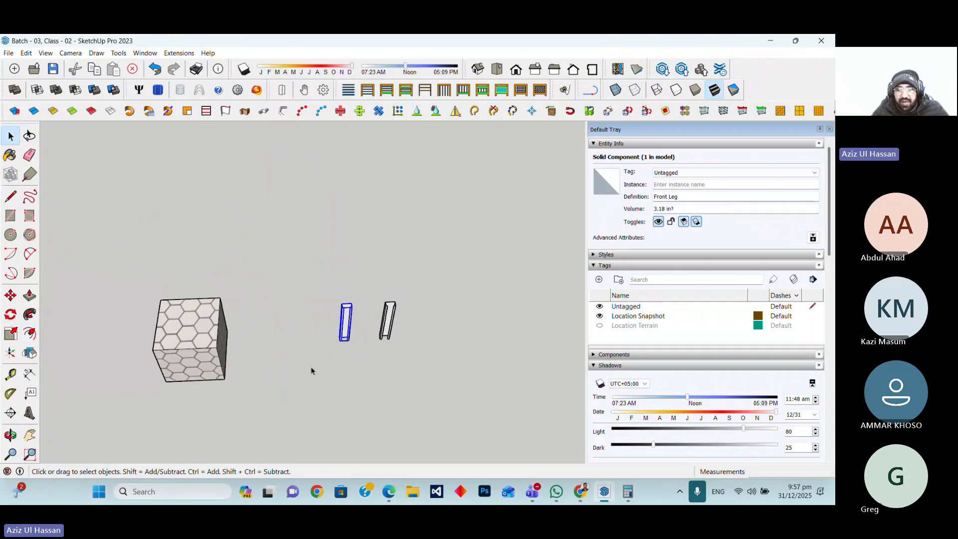
scroll(347, 346, "up", 2)
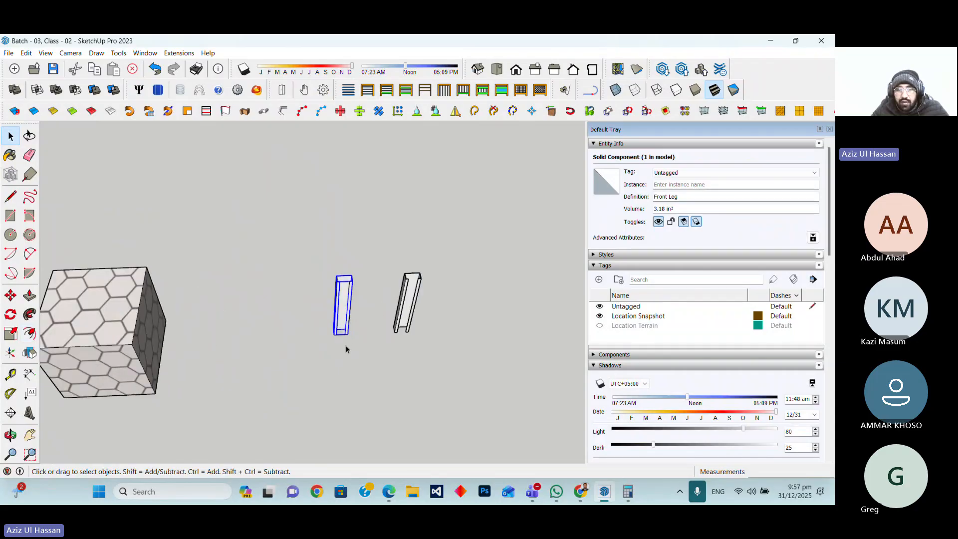
scroll(375, 377, "down", 2)
scroll(183, 351, "up", 1)
scroll(183, 351, "up", 1)
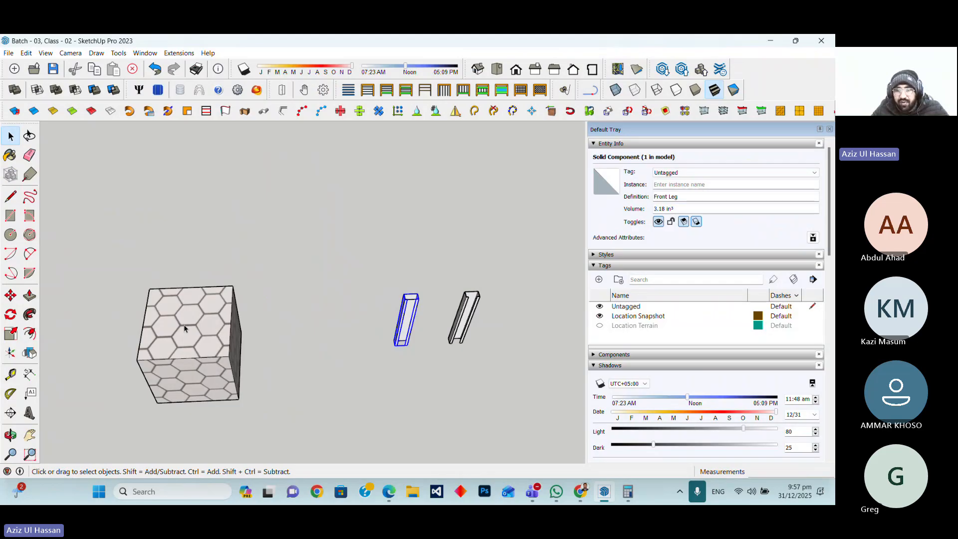
key("l")
left_click(392, 364)
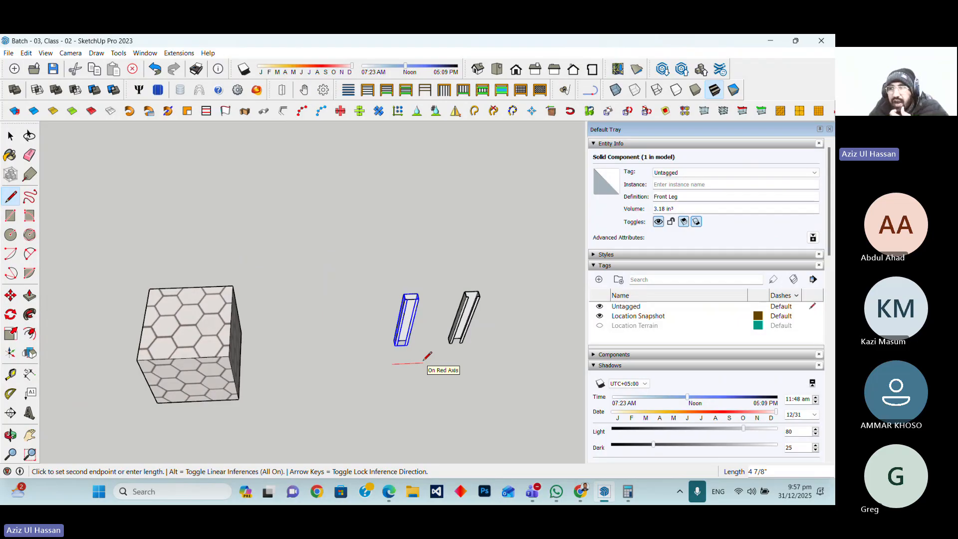
key("Escape")
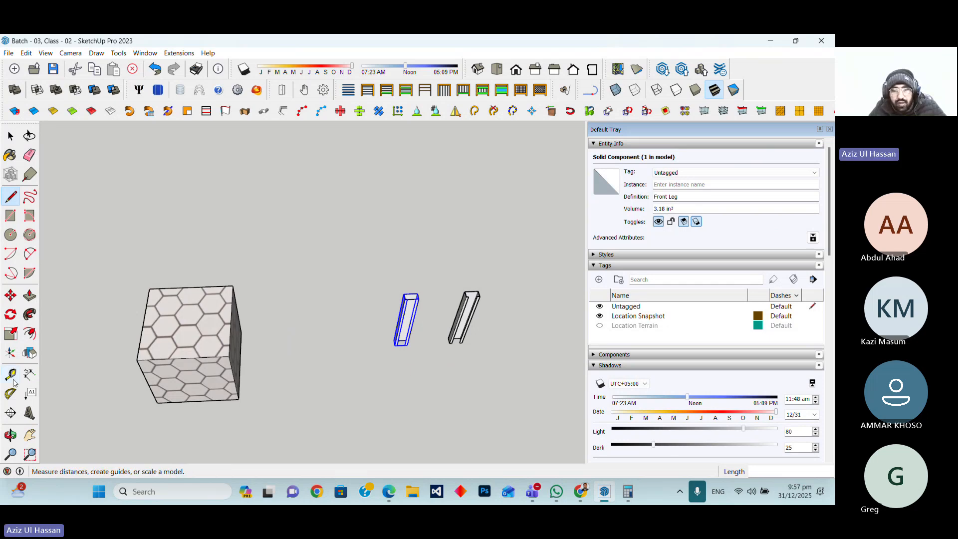
Start a line at the Front Leg's bottom corner and draw a 2" segment along the blue axis
left_click(11, 435)
left_click_drag(345, 349, 389, 298)
key("l")
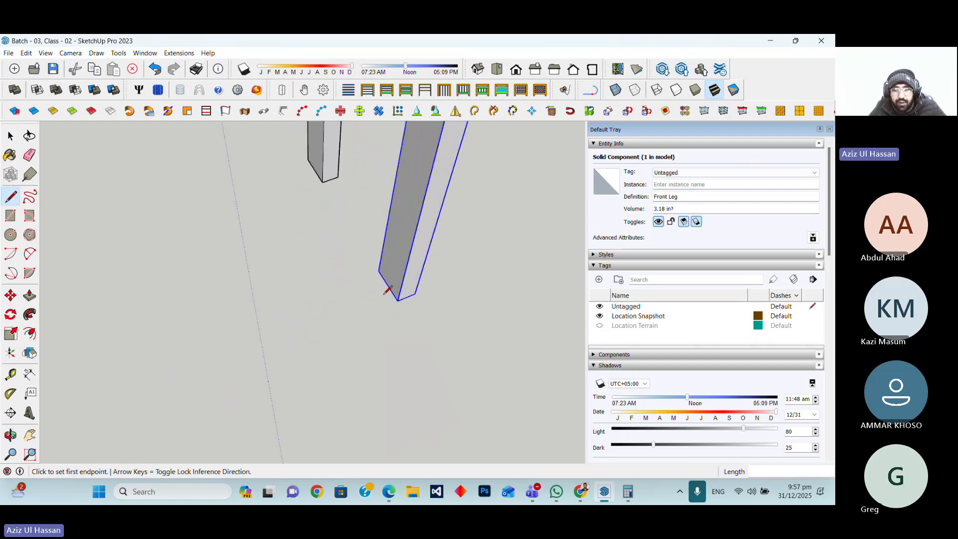
scroll(393, 295, "down", 3)
scroll(393, 298, "down", 4)
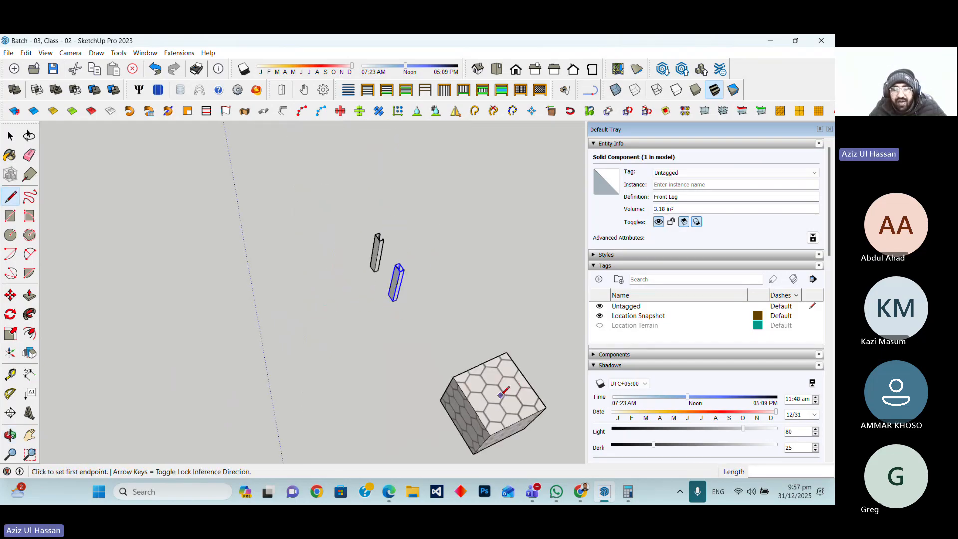
scroll(375, 288, "up", 5)
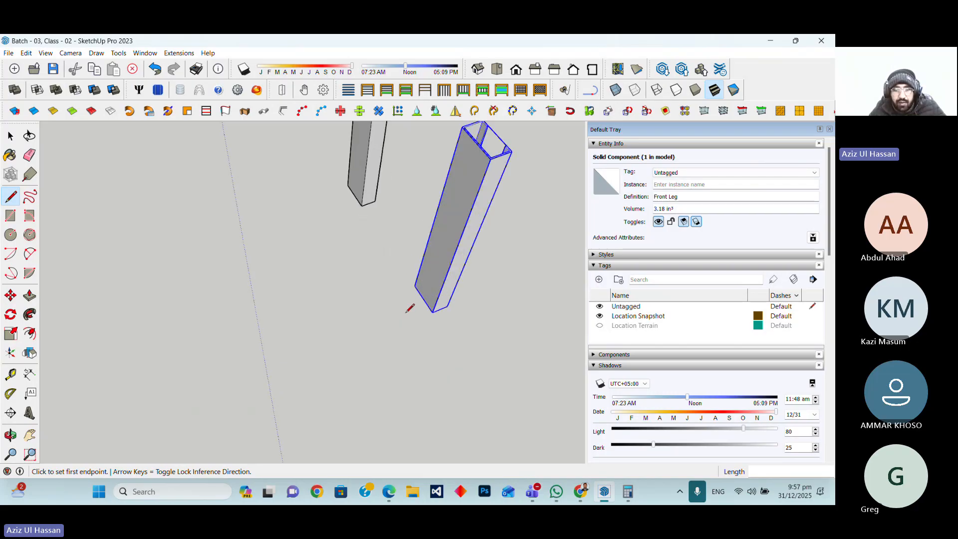
left_click(406, 313)
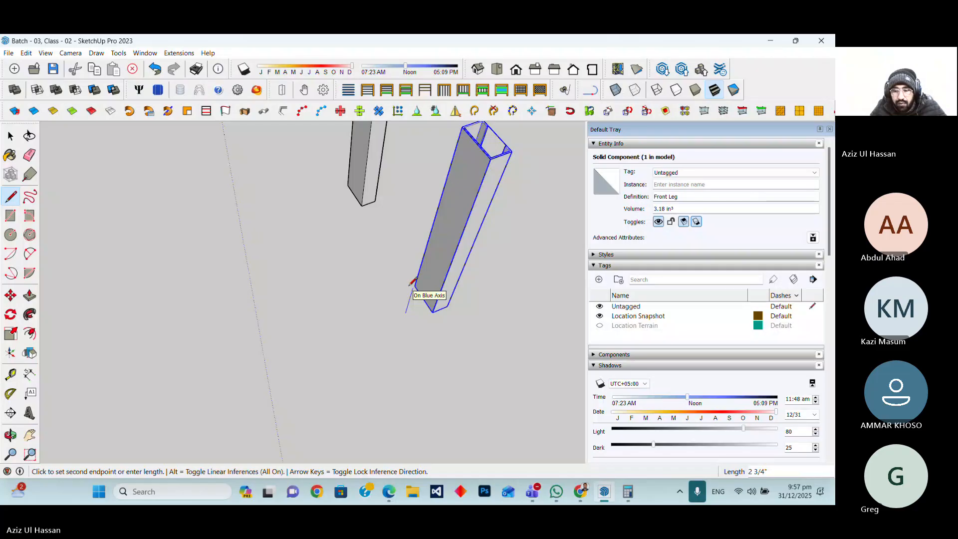
type("2\"")
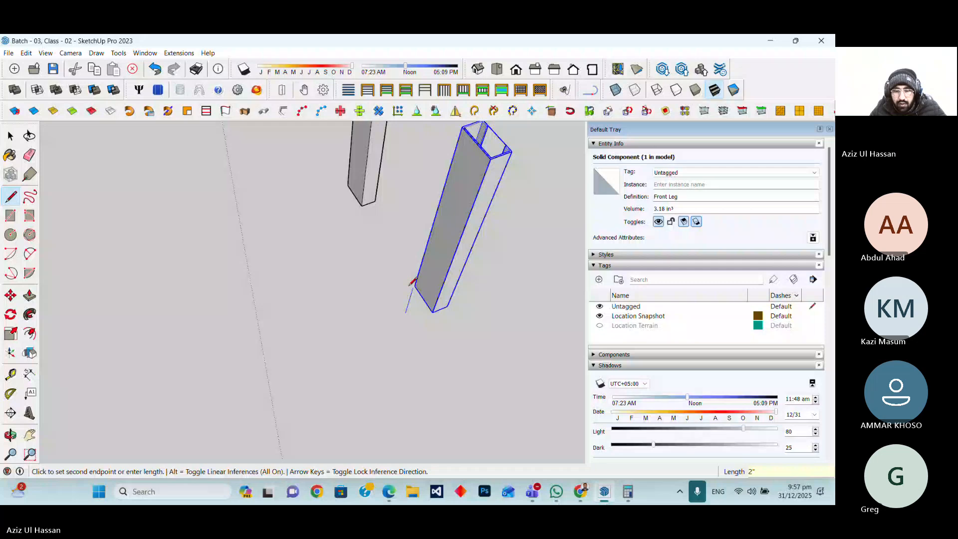
key("Return")
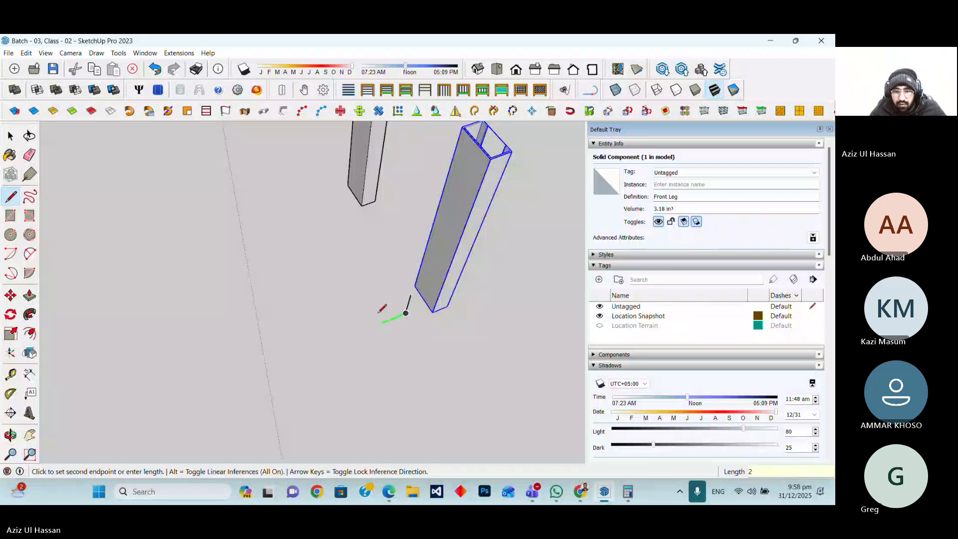
key("Return")
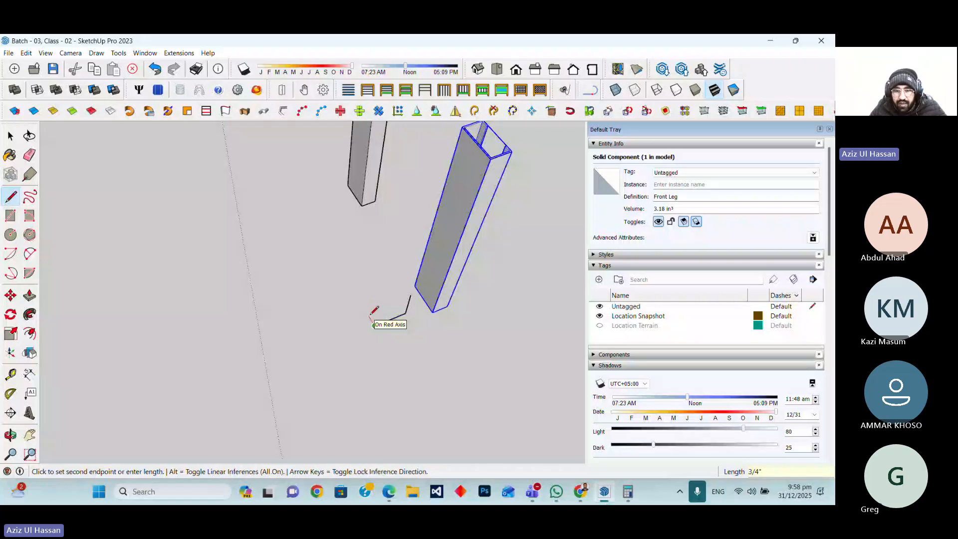
scroll(371, 315, "up", 3)
scroll(372, 318, "up", 2)
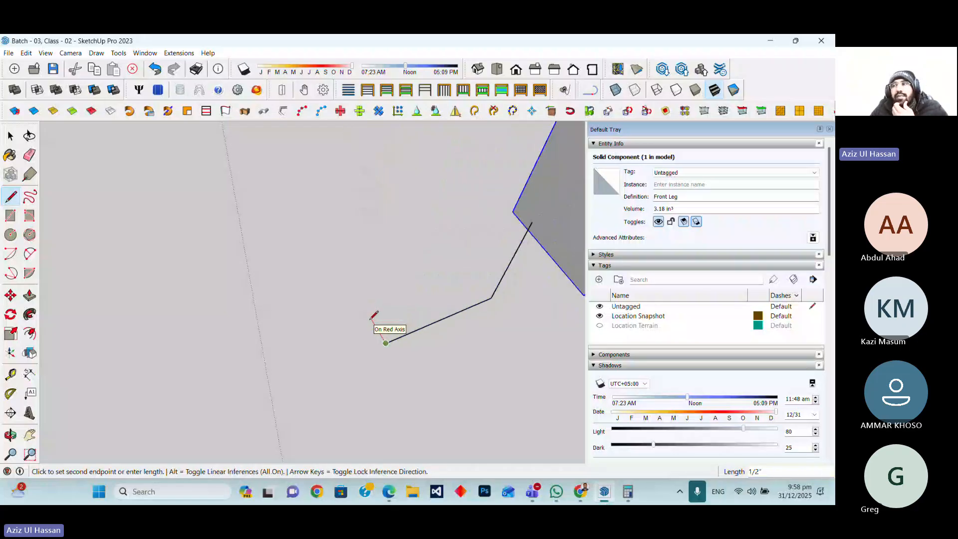
Continue the outline with 1", 2" and 2 inch segments and close it back at the starting corner
type("16")
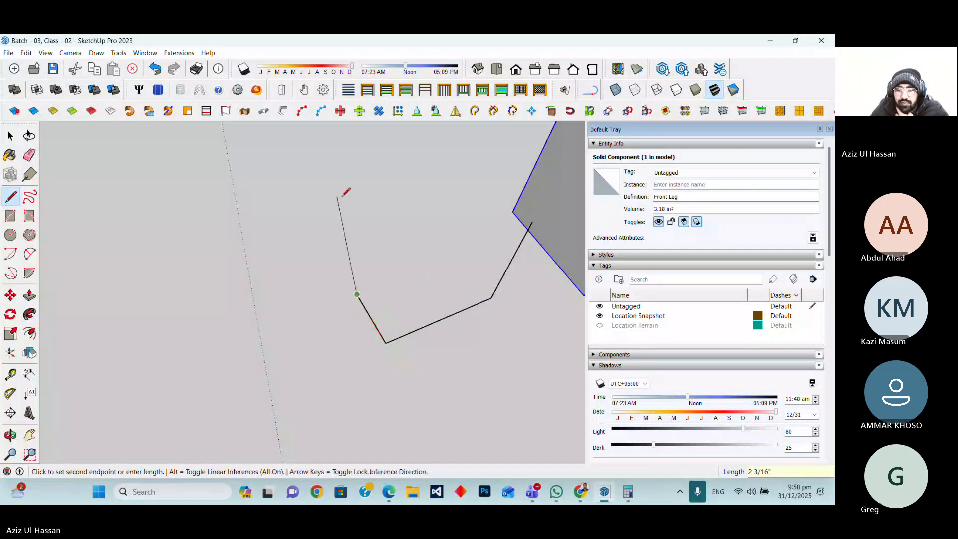
key("Return")
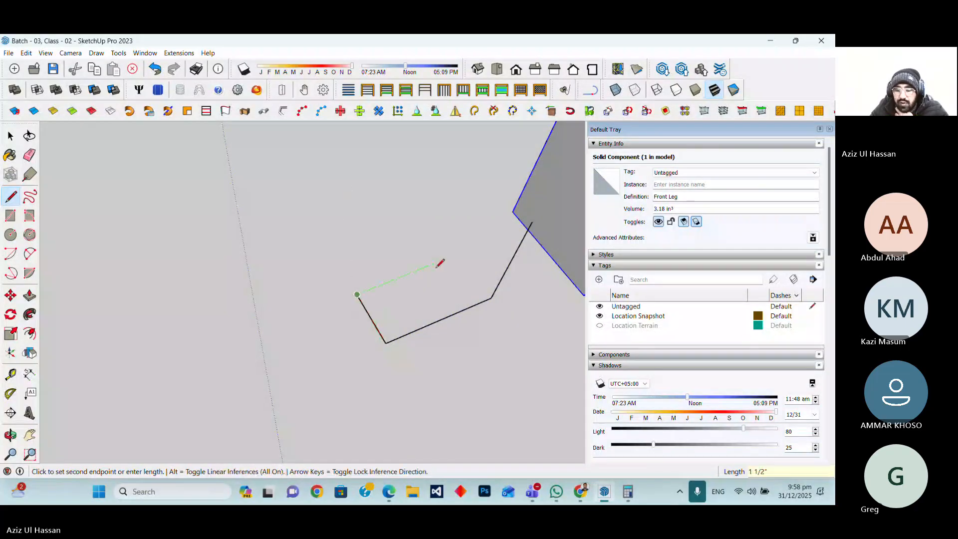
type("2\"")
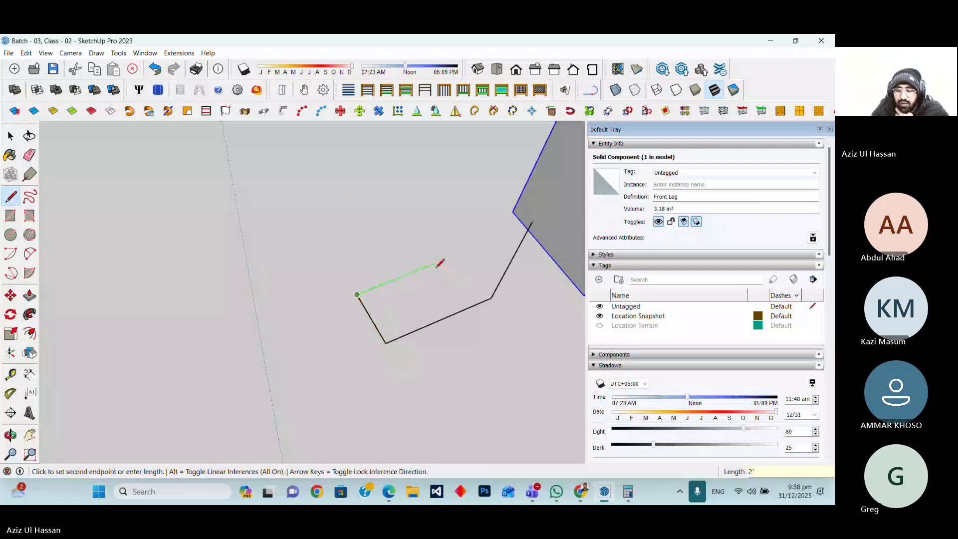
key("Return")
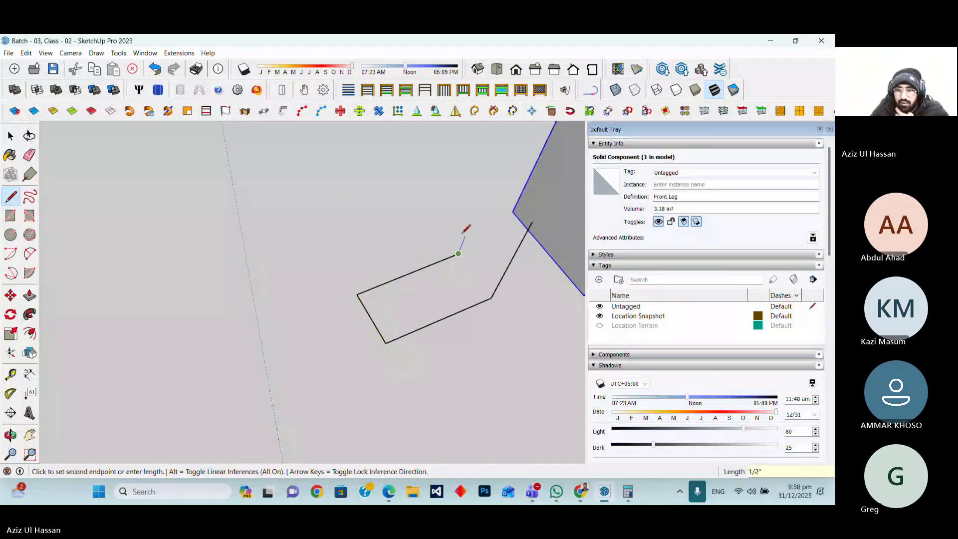
type("2")
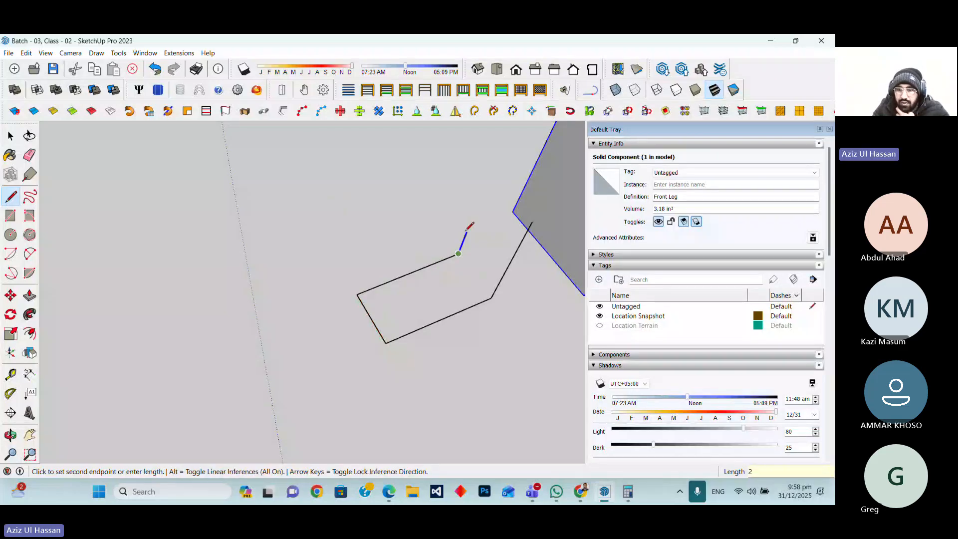
key("Return")
left_click(533, 221)
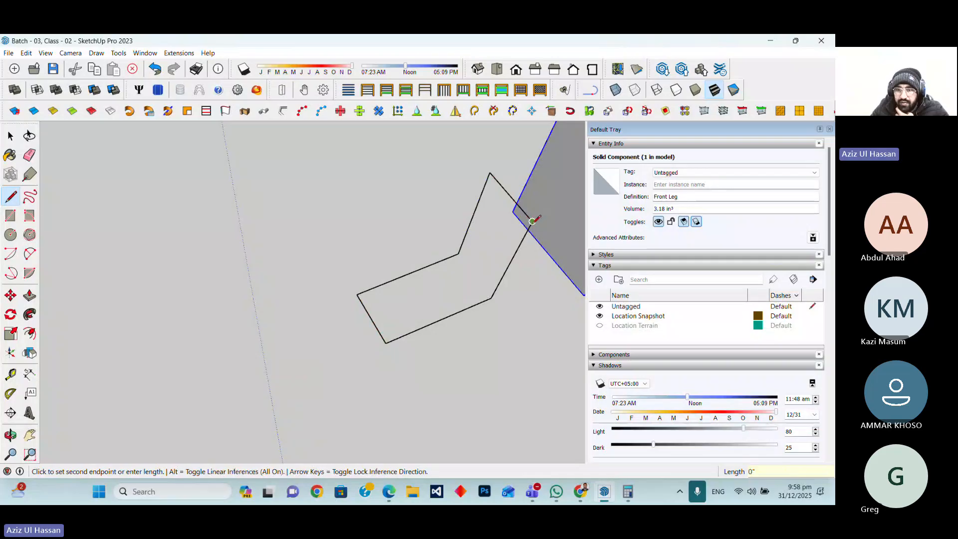
Draw a line across the bend of the outline, splitting it into a horizontal and a vertical face
scroll(462, 329, "down", 2)
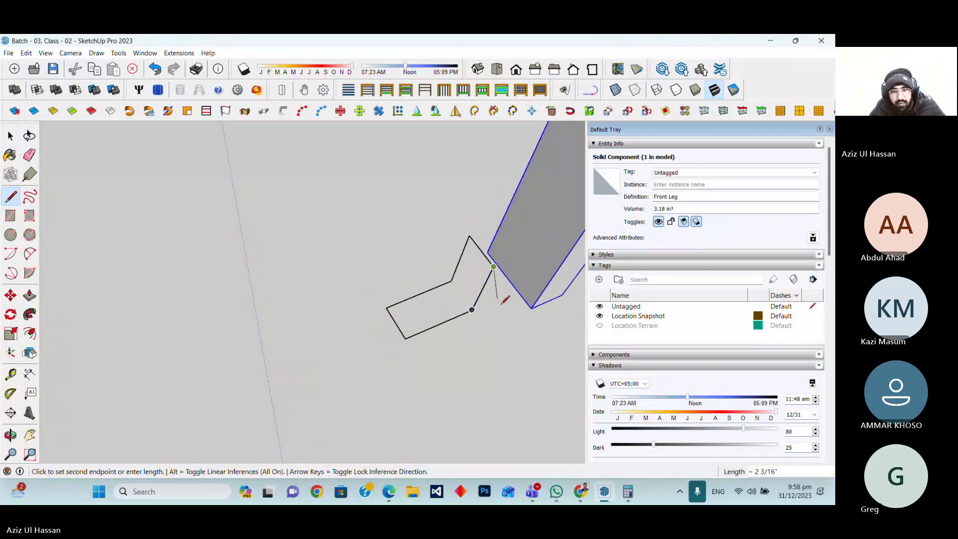
left_click(11, 435)
left_click_drag(396, 364, 491, 327)
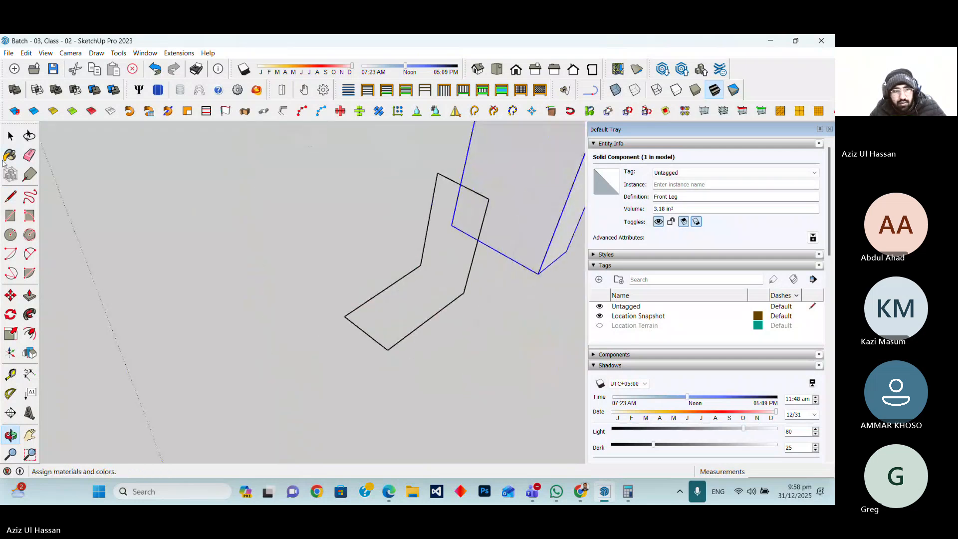
left_click(11, 198)
left_click(421, 265)
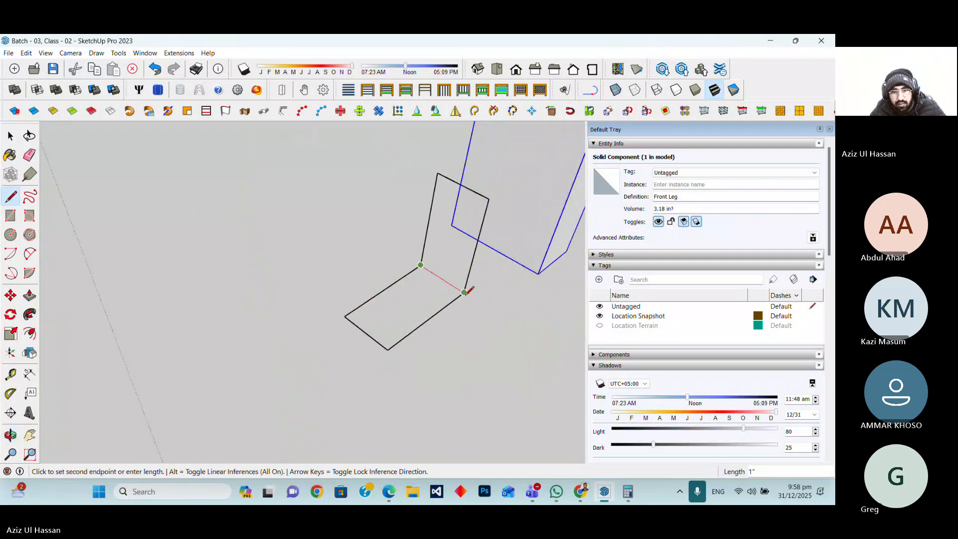
left_click(465, 291)
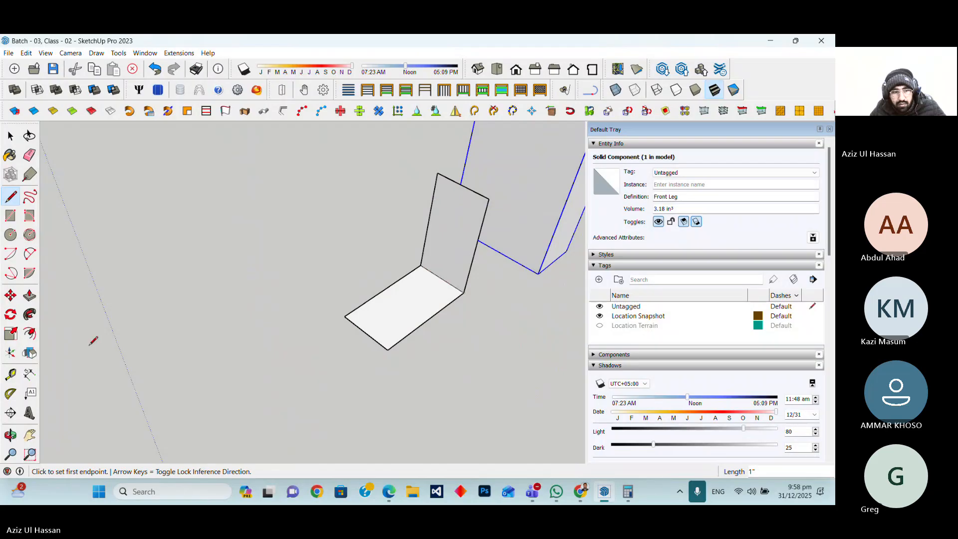
Push/Pull the horizontal face 1.5 mm and repeat the same thickness on the vertical face
left_click(11, 435)
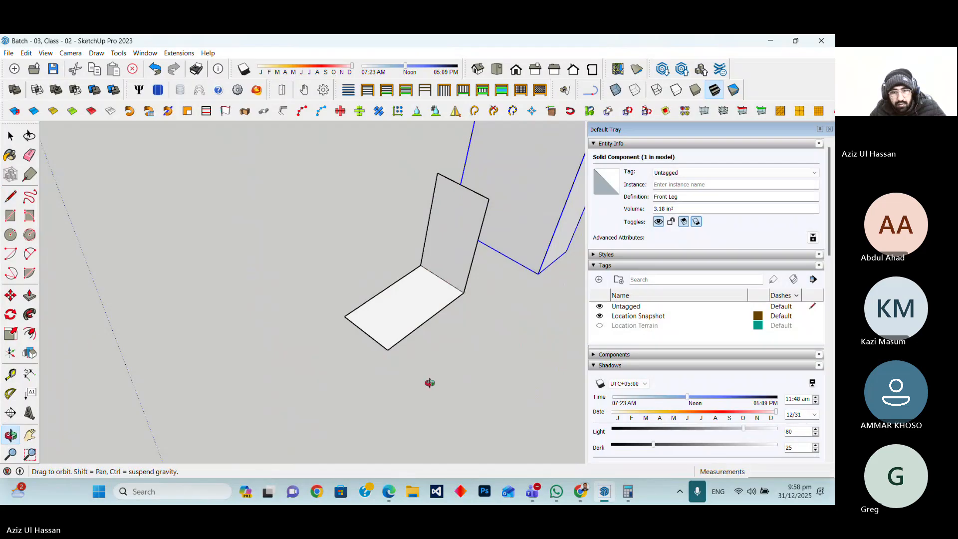
left_click_drag(430, 382, 453, 319)
scroll(454, 319, "up", 4)
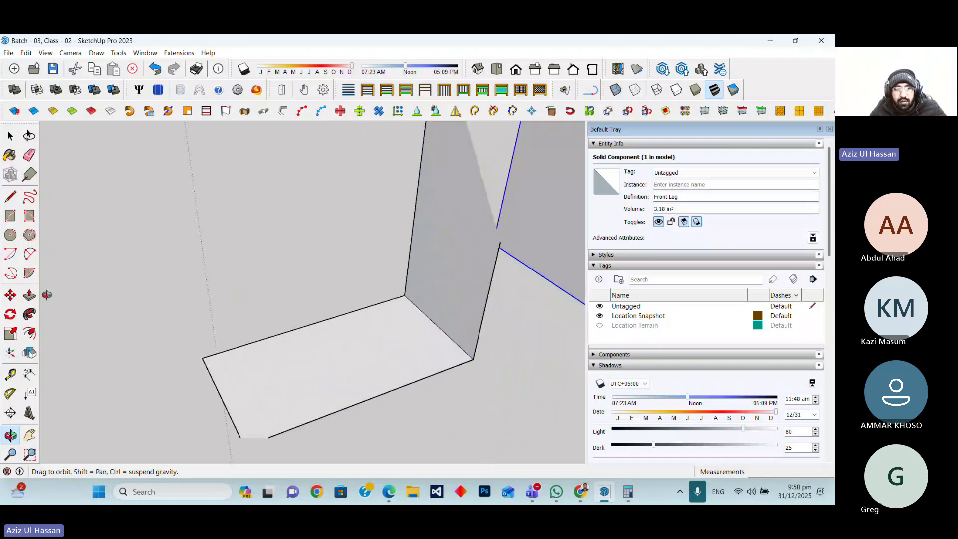
left_click(30, 296)
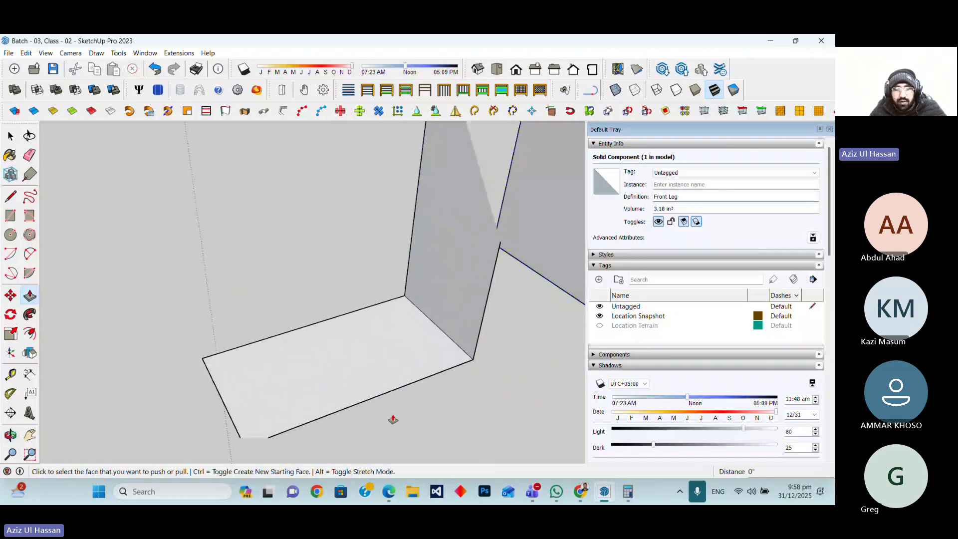
left_click(376, 372)
scroll(379, 326, "down", 2)
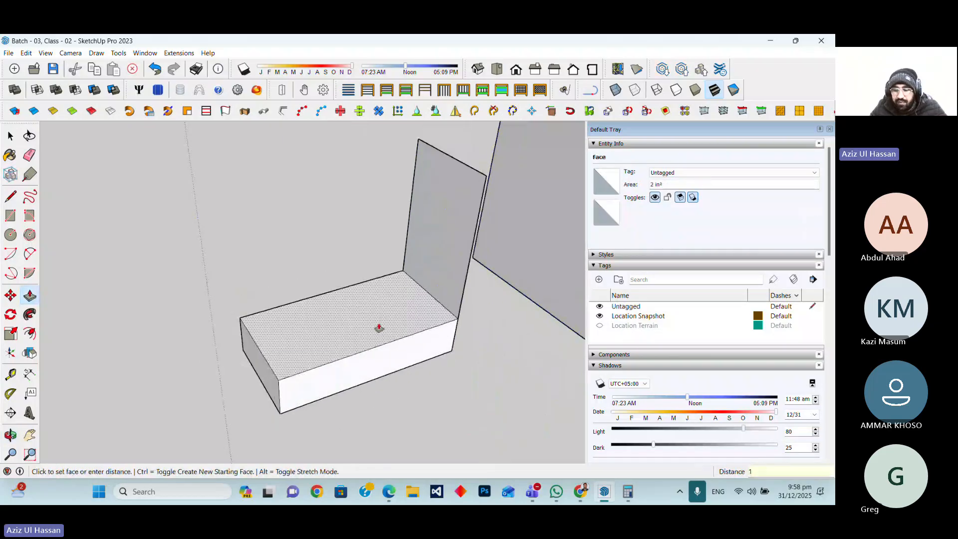
type("5")
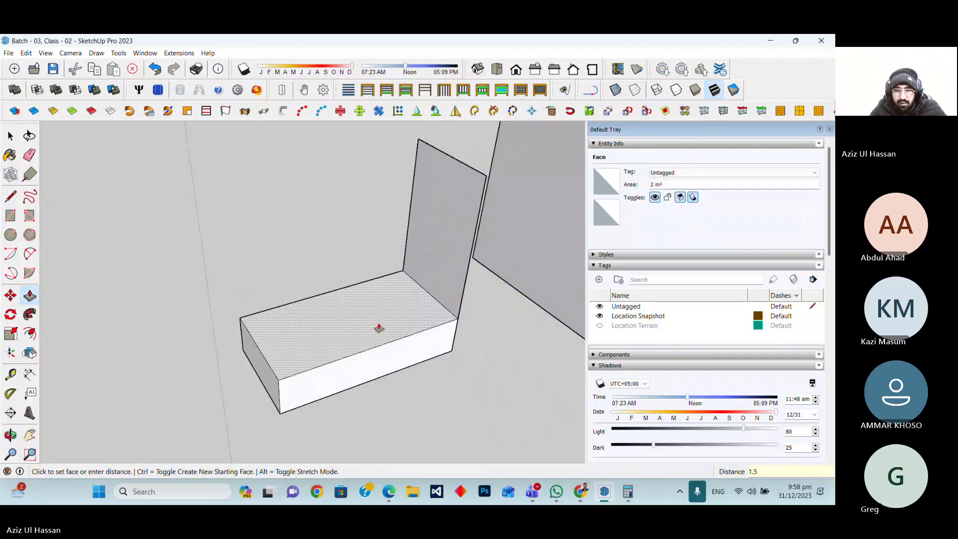
type("mm")
key("Return")
double_click(430, 291)
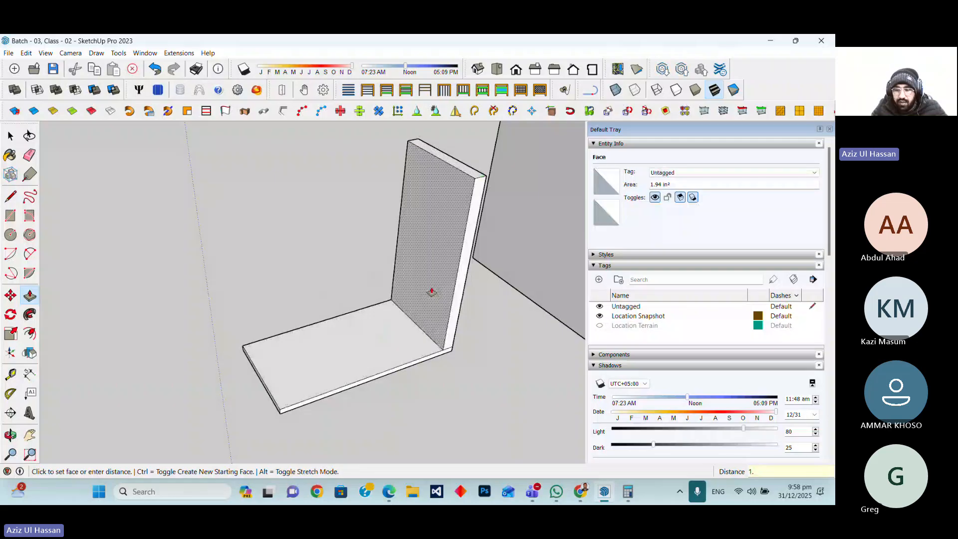
left_click(431, 291)
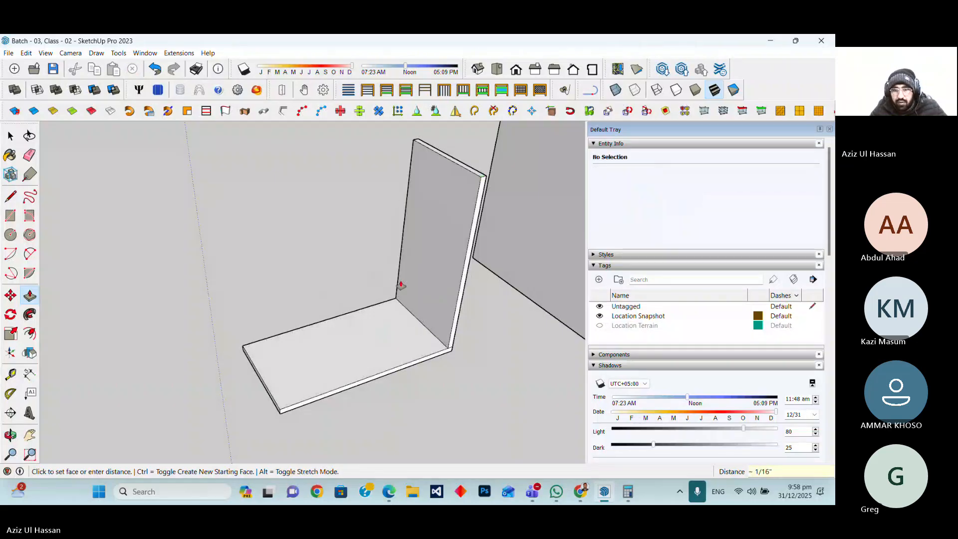
Select the whole bent plate and make it a component named Connector
scroll(399, 285, "down", 5)
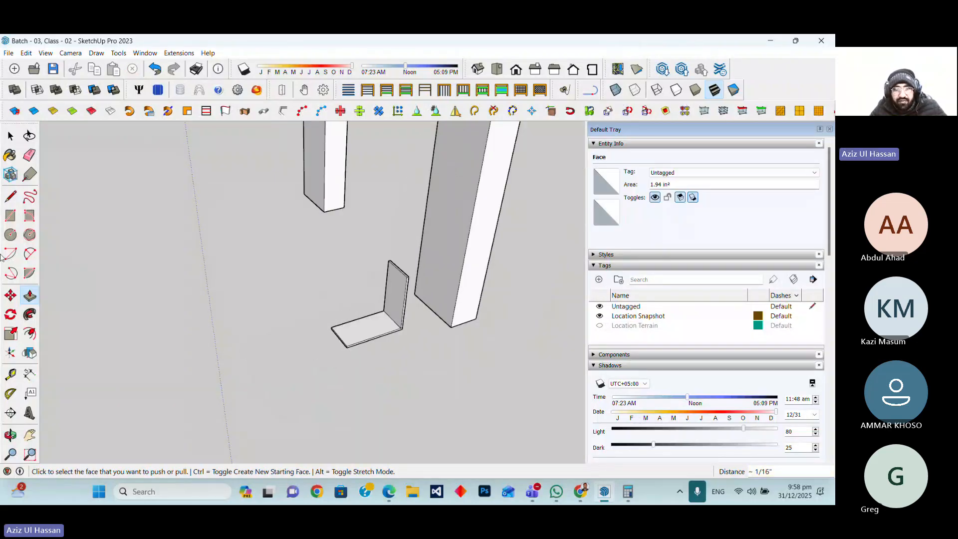
key("space")
left_click_drag(295, 242, 413, 368)
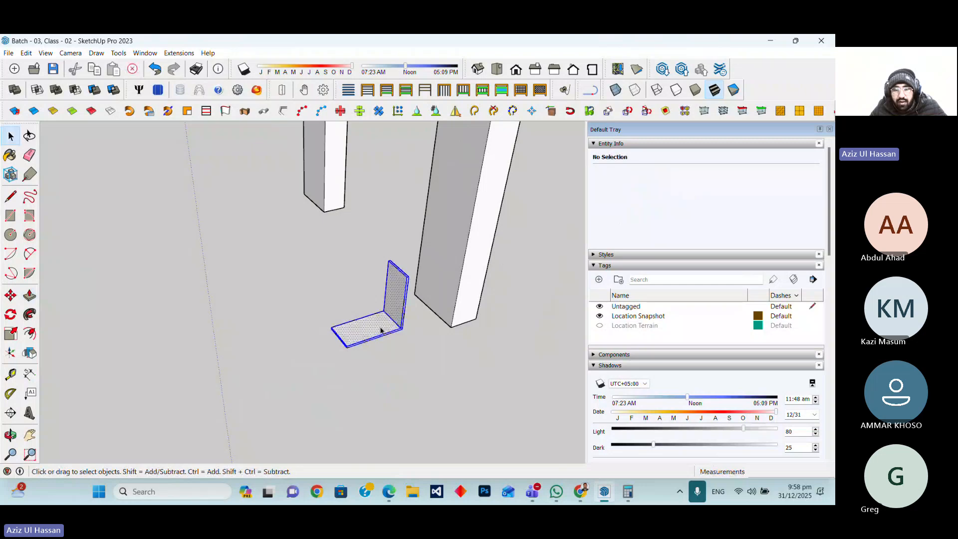
right_click(379, 324)
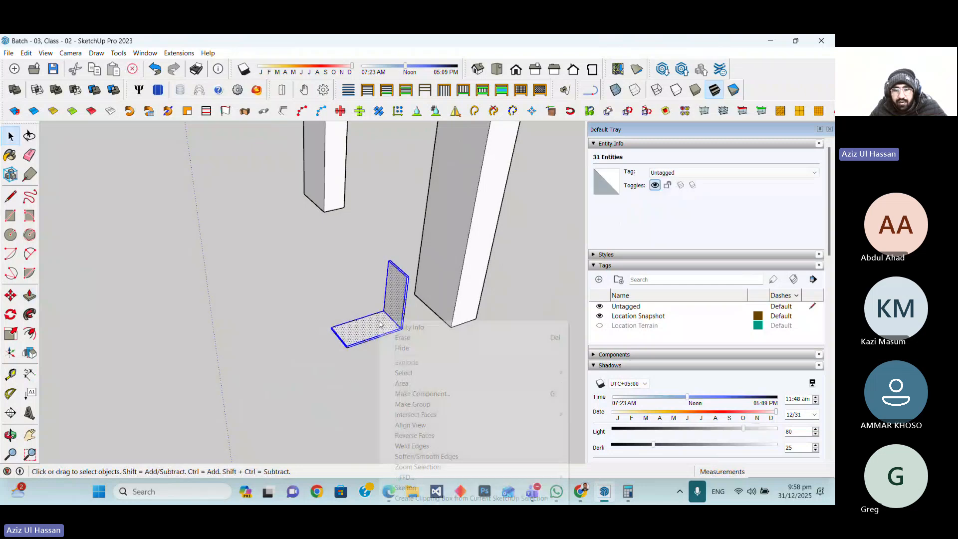
left_click(418, 394)
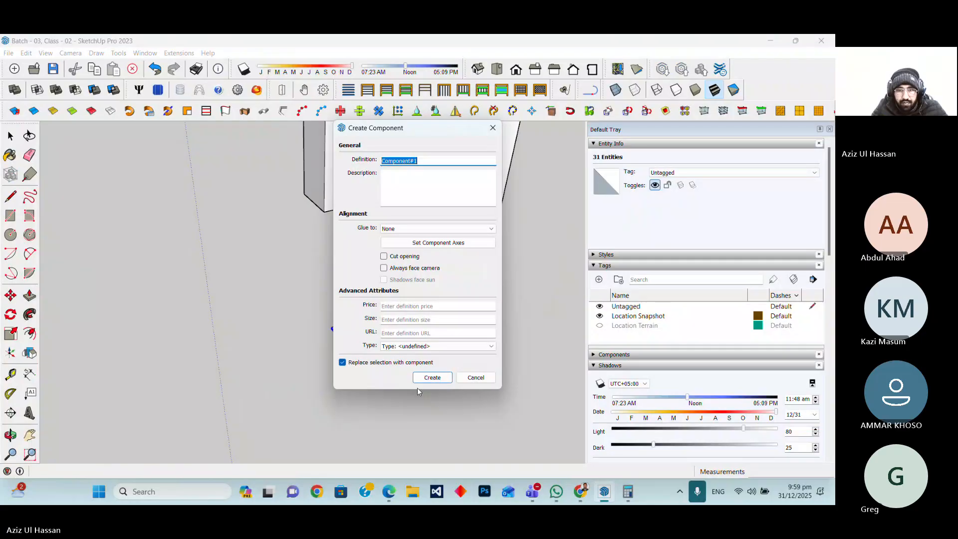
type("Connec")
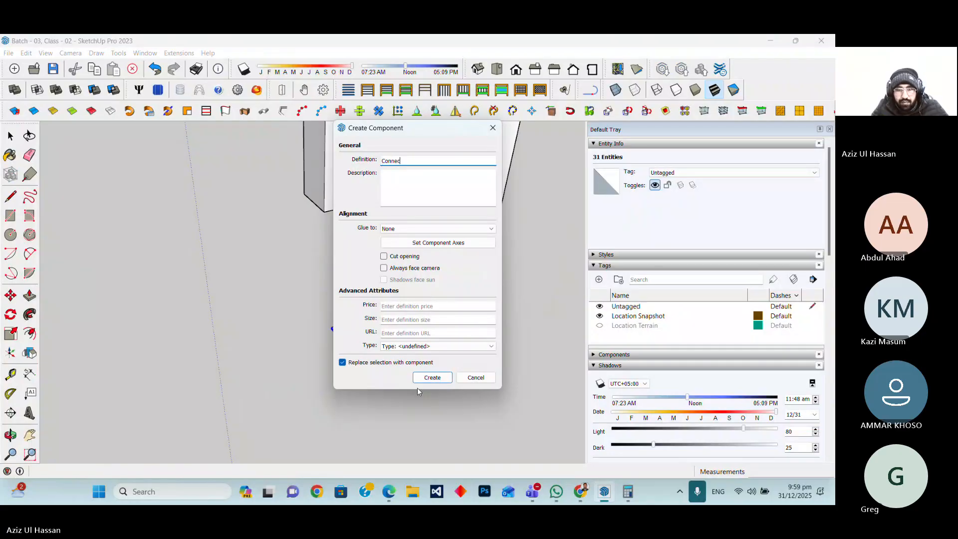
type("tor")
key("Return")
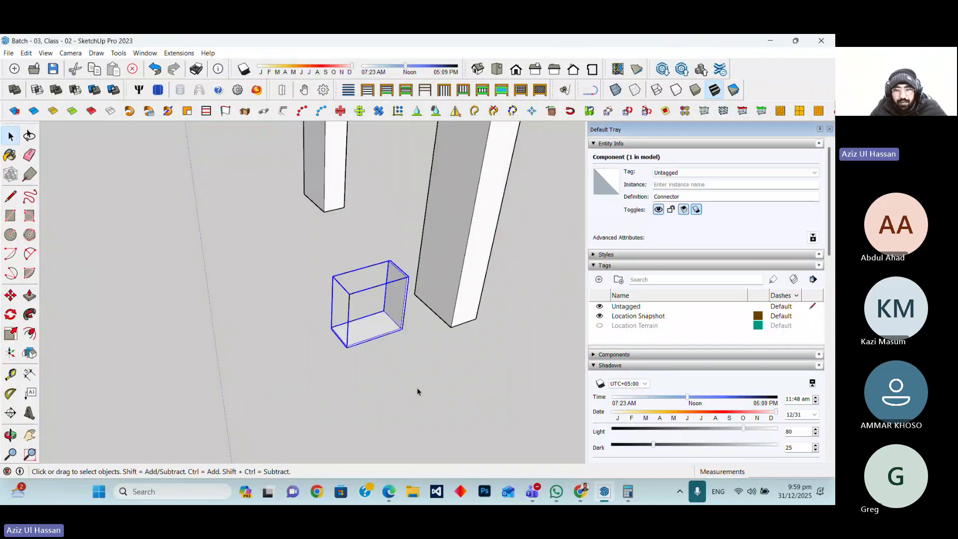
Inspect the Connector component next to the legs from closer views
left_click(387, 376)
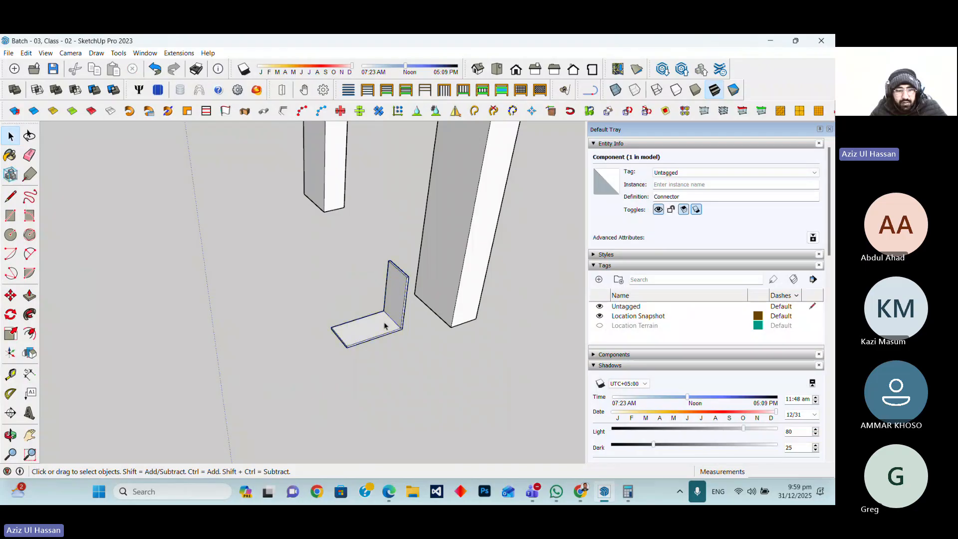
scroll(385, 325, "up", 2)
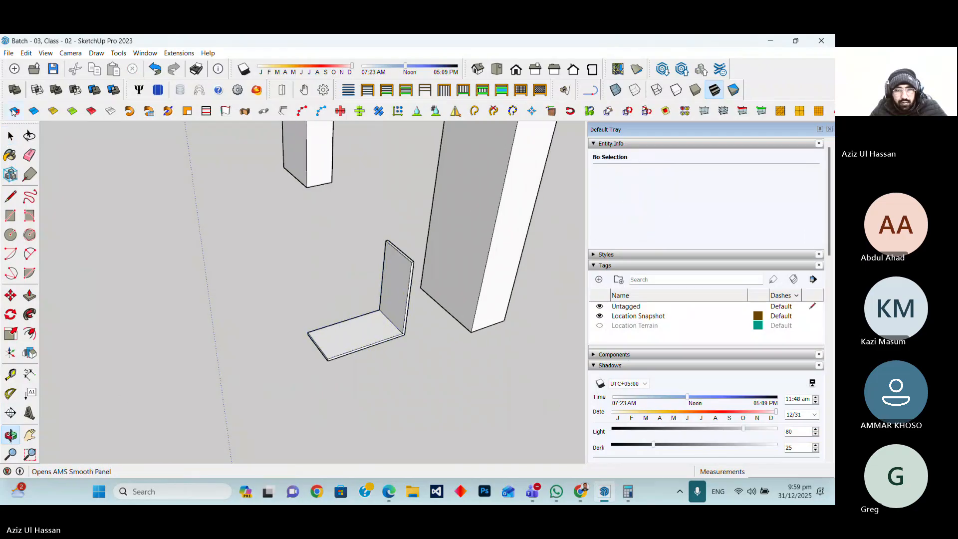
scroll(360, 353, "down", 2)
scroll(361, 353, "down", 3)
left_click_drag(348, 317, 427, 396)
scroll(398, 353, "up", 5)
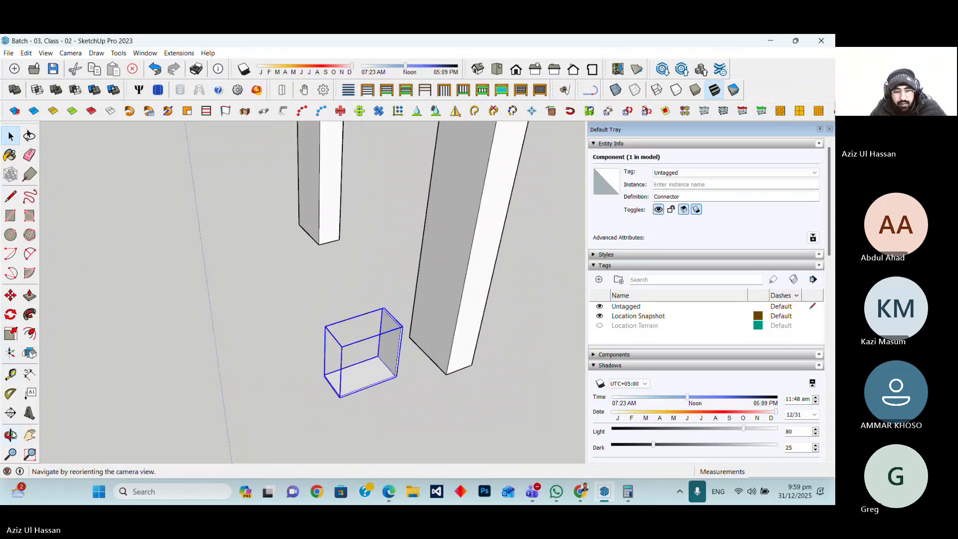
left_click(10, 434)
left_click_drag(399, 391, 306, 302)
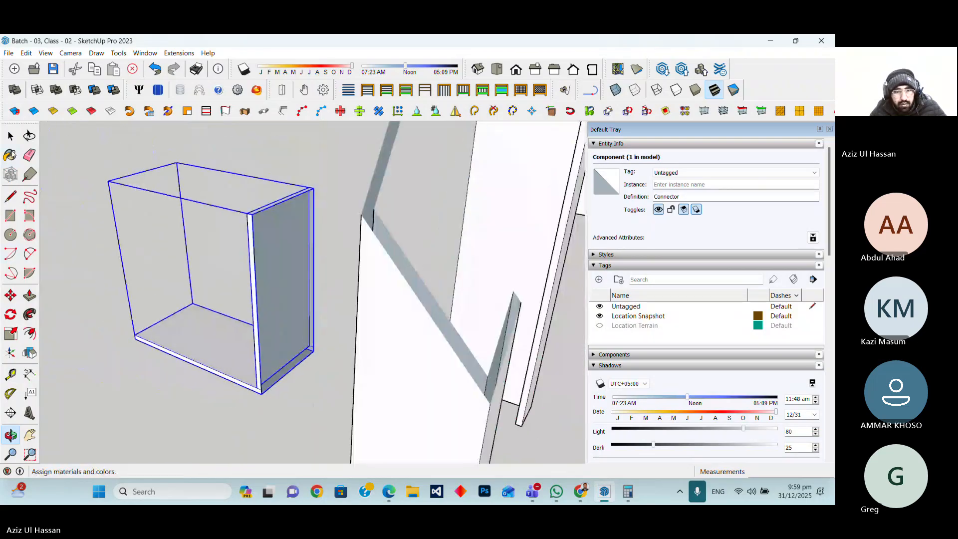
left_click(10, 136)
left_click(316, 396)
scroll(316, 394, "up", 3)
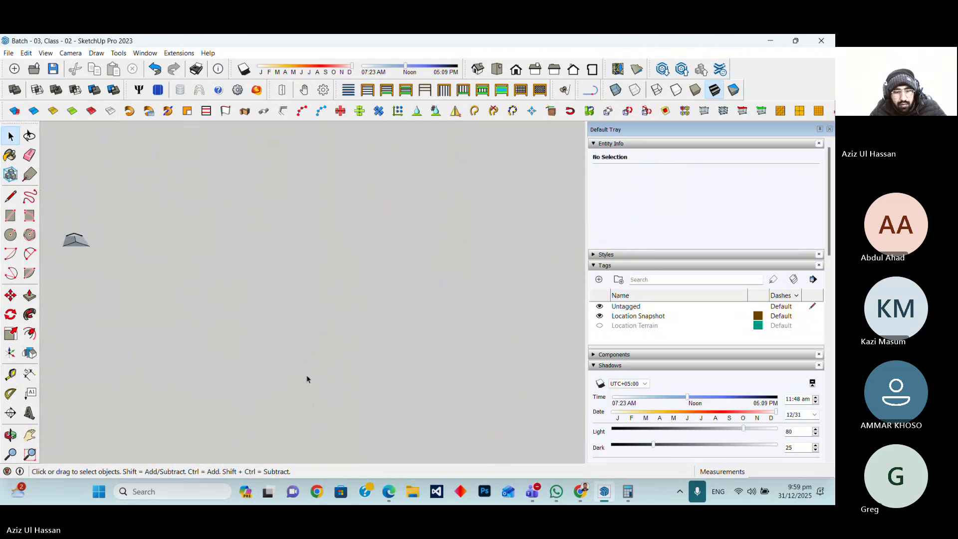
scroll(307, 379, "up", 5)
middle_click_drag(335, 383, 315, 382)
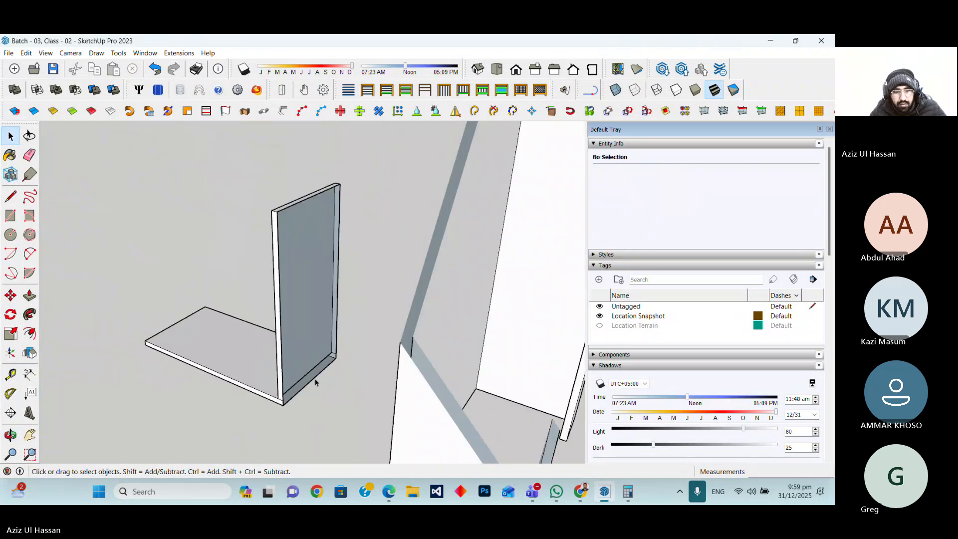
double_click(315, 382)
left_click(10, 214)
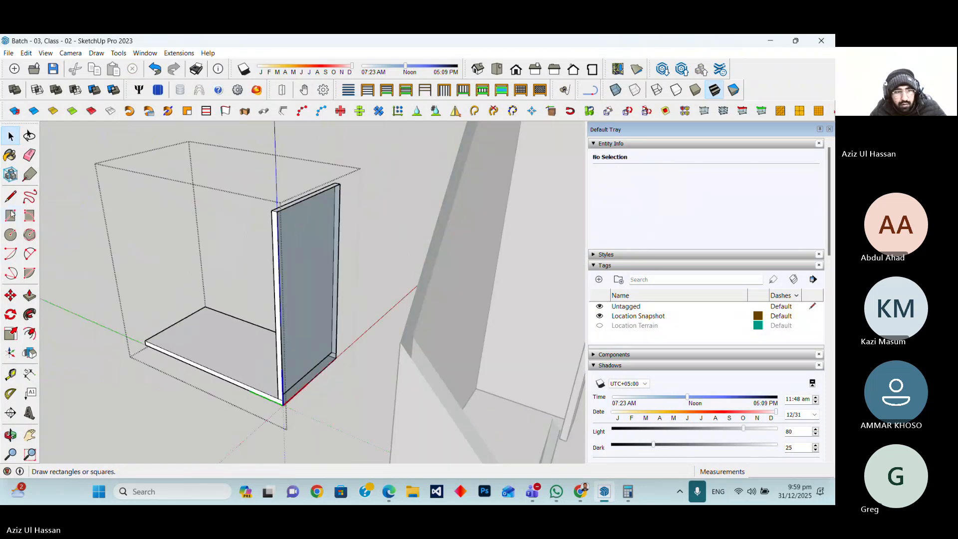
left_click(11, 196)
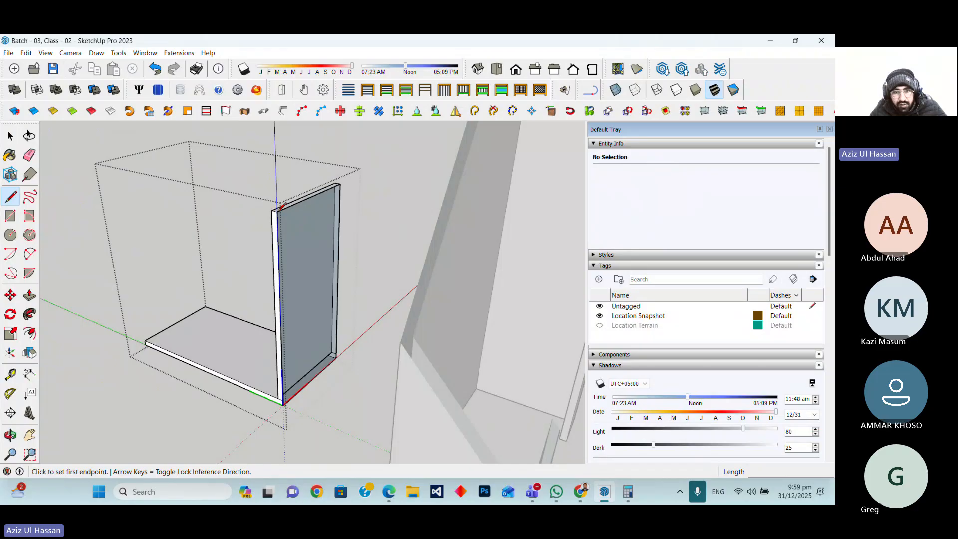
left_click(278, 211)
left_click(340, 185)
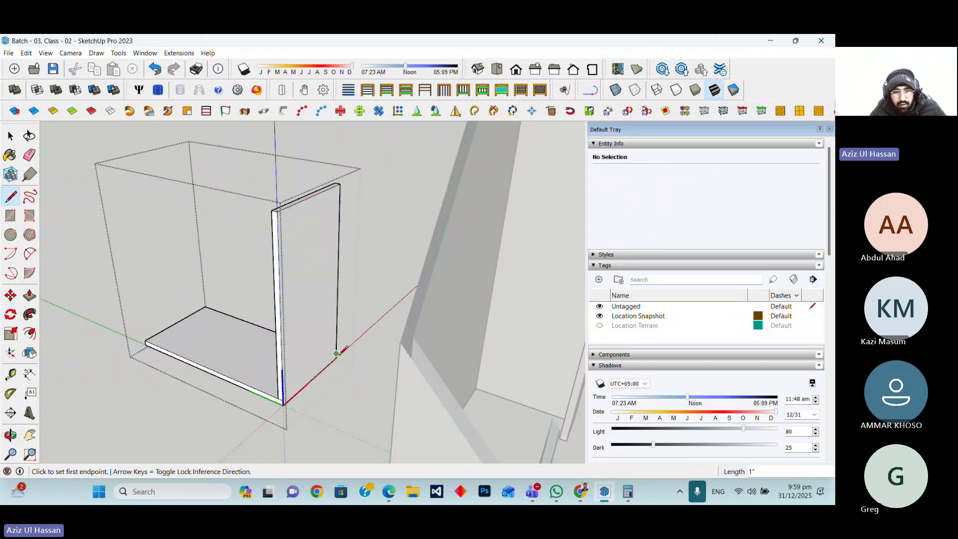
scroll(341, 361, "down", 2)
left_click(18, 137)
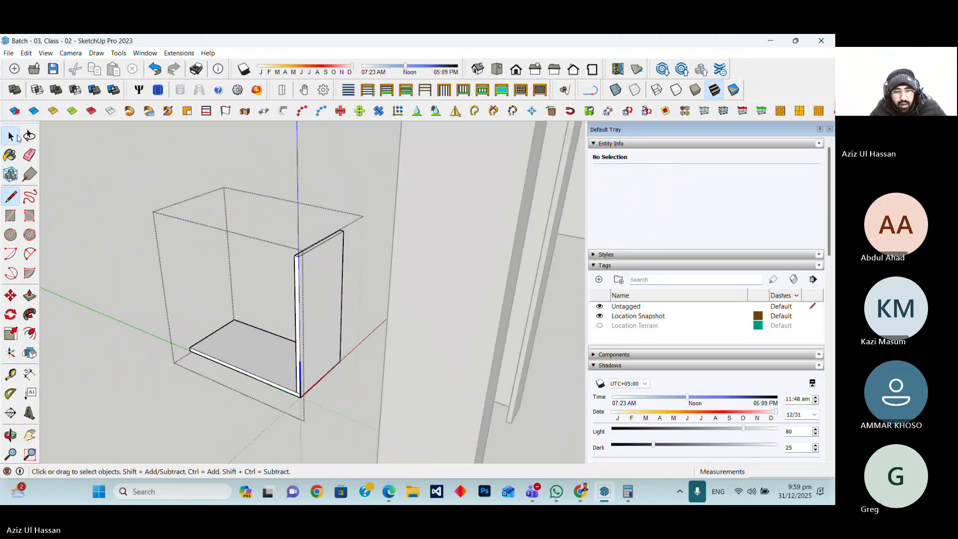
left_click(143, 149)
scroll(293, 345, "up", 3)
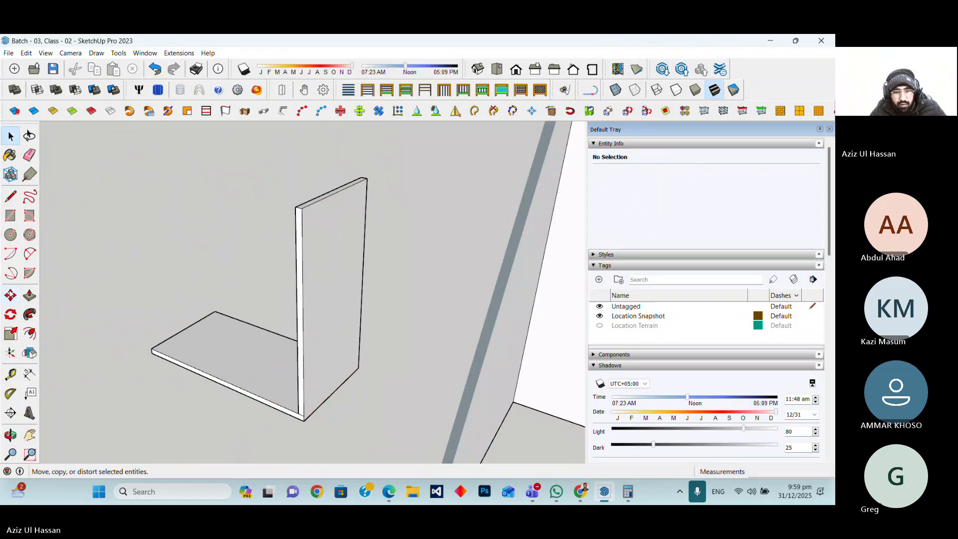
Move the Connector component so it sits at the bottom of the nearer leg
left_click(10, 295)
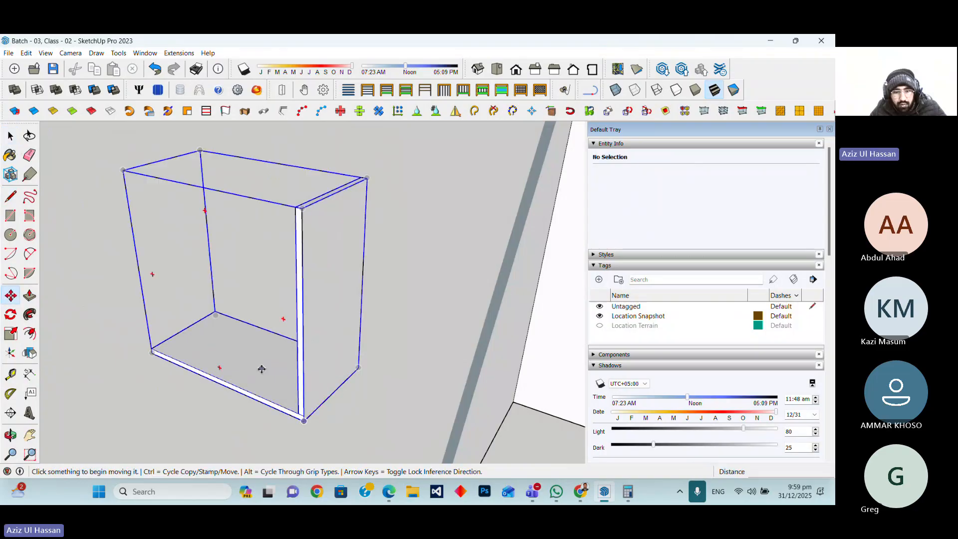
left_click(332, 392)
scroll(350, 389, "down", 3)
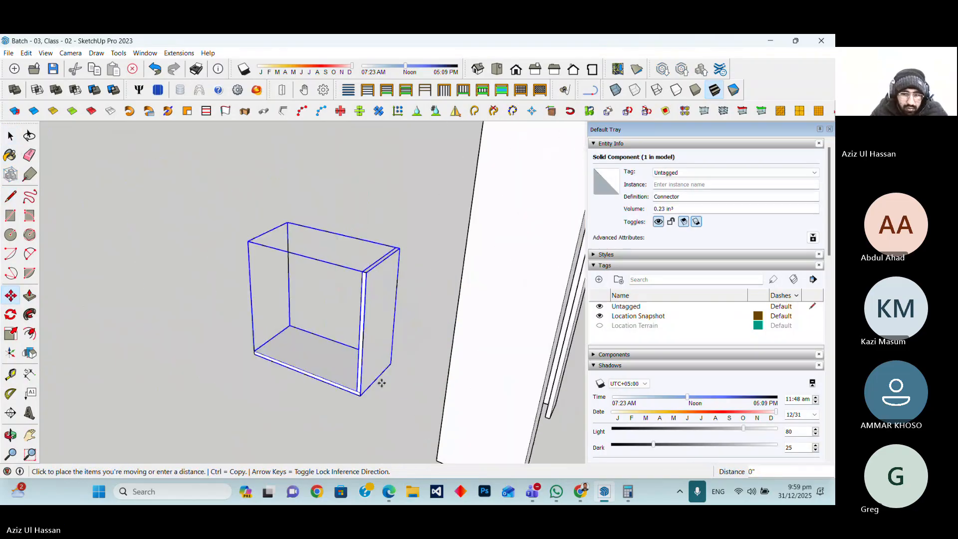
scroll(381, 383, "up", 2)
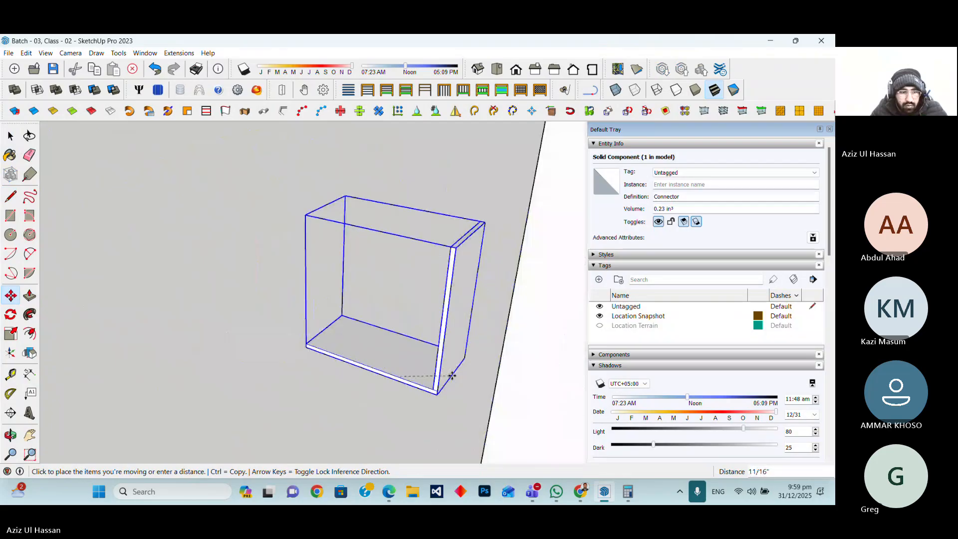
left_click(452, 375)
left_click(10, 435)
left_click_drag(359, 384, 199, 352)
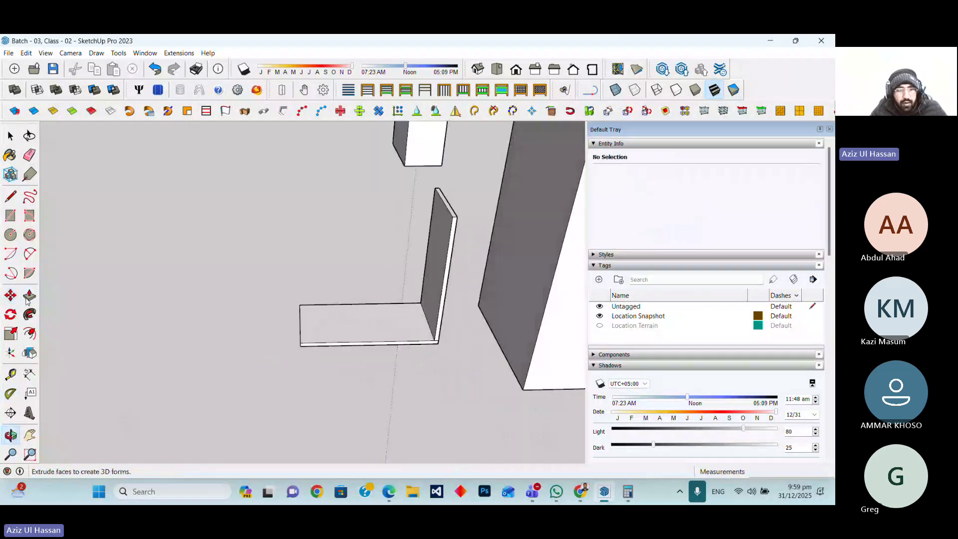
left_click(11, 296)
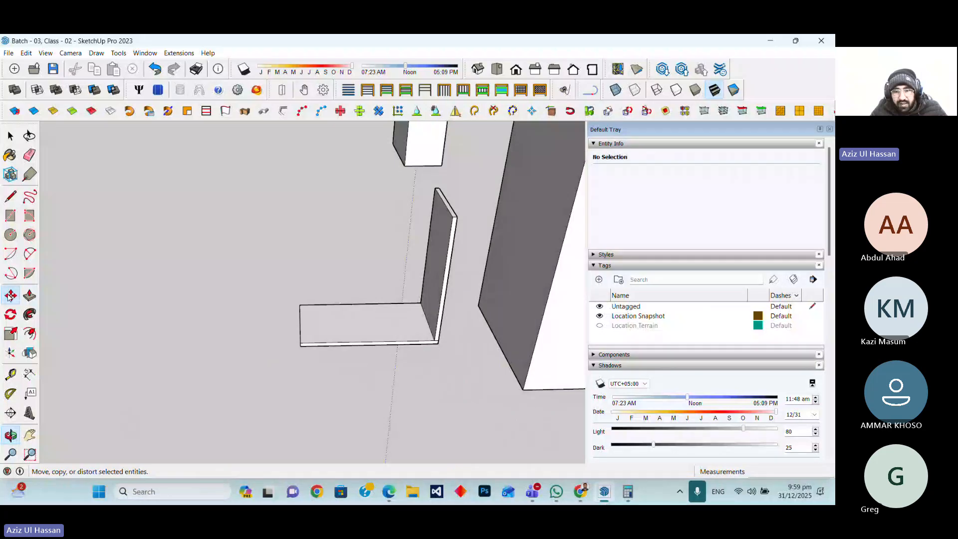
middle_click_drag(379, 379, 463, 386)
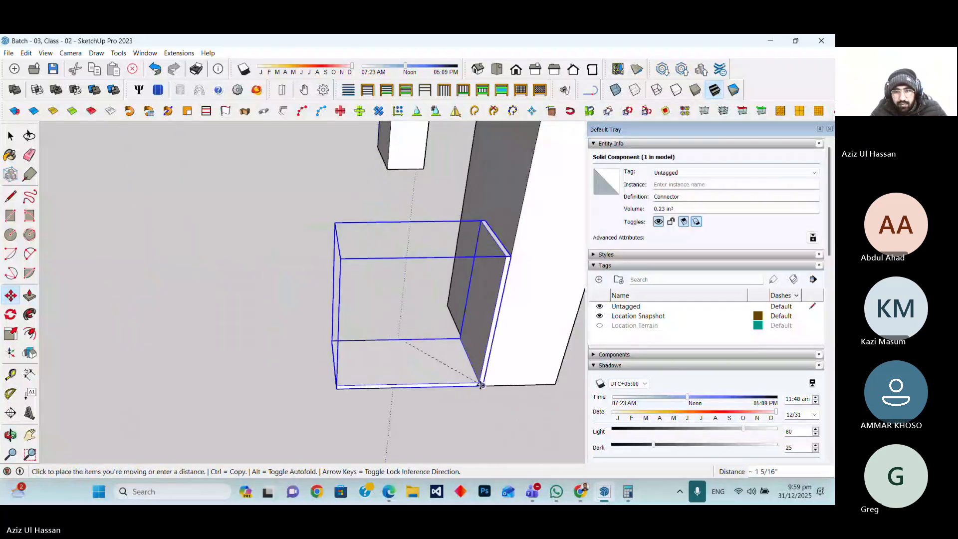
scroll(463, 386, "down", 3)
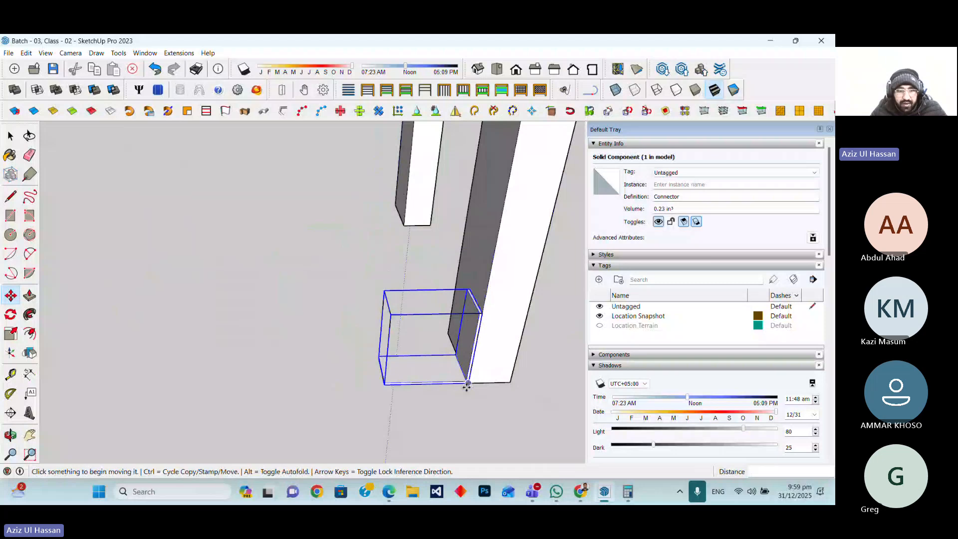
scroll(467, 386, "up", 3)
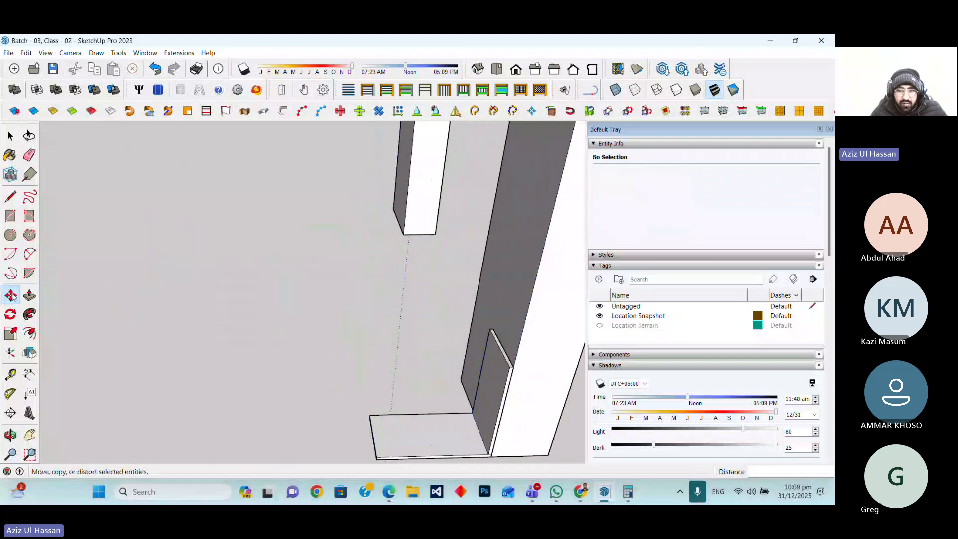
left_click(518, 302)
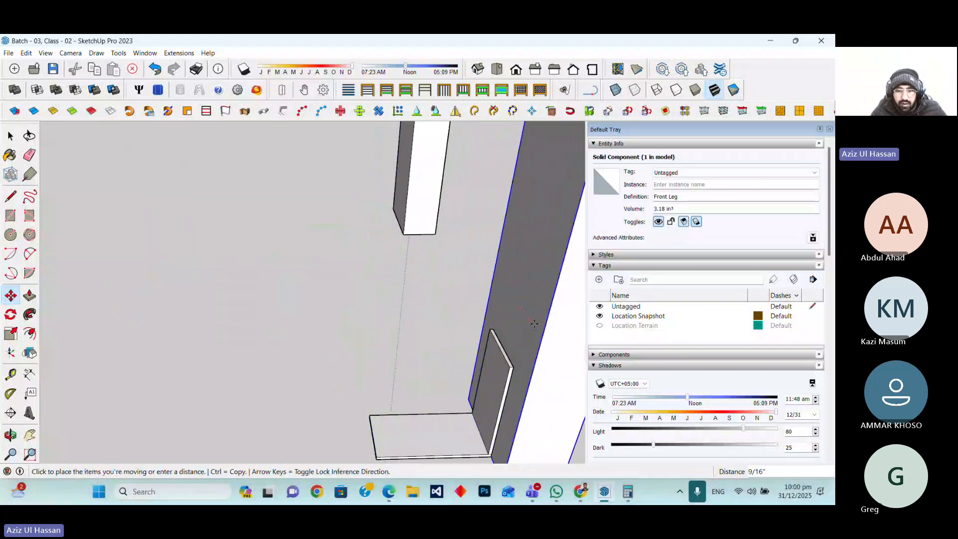
key("Escape")
Copy the Connector component to the bottom of the other leg, matching its position
left_click(11, 136)
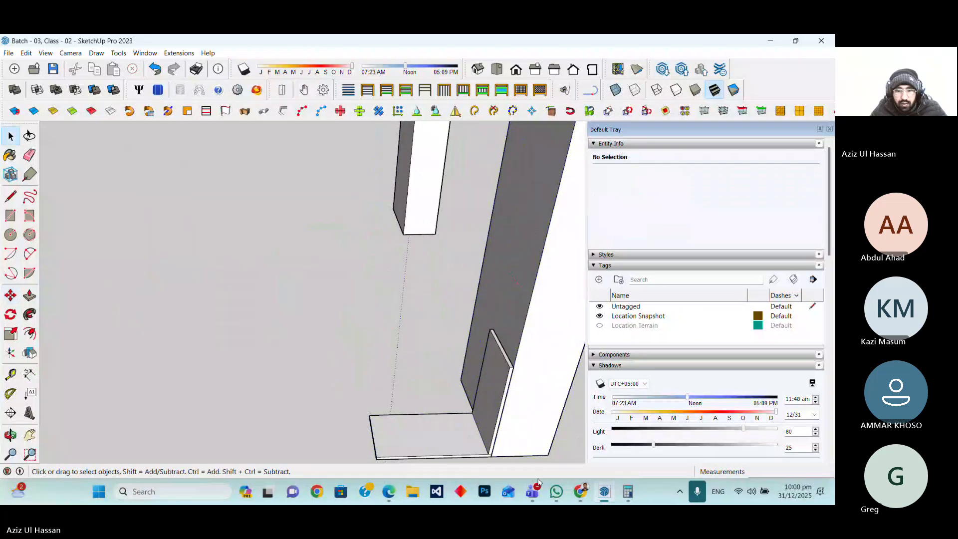
left_click(471, 449)
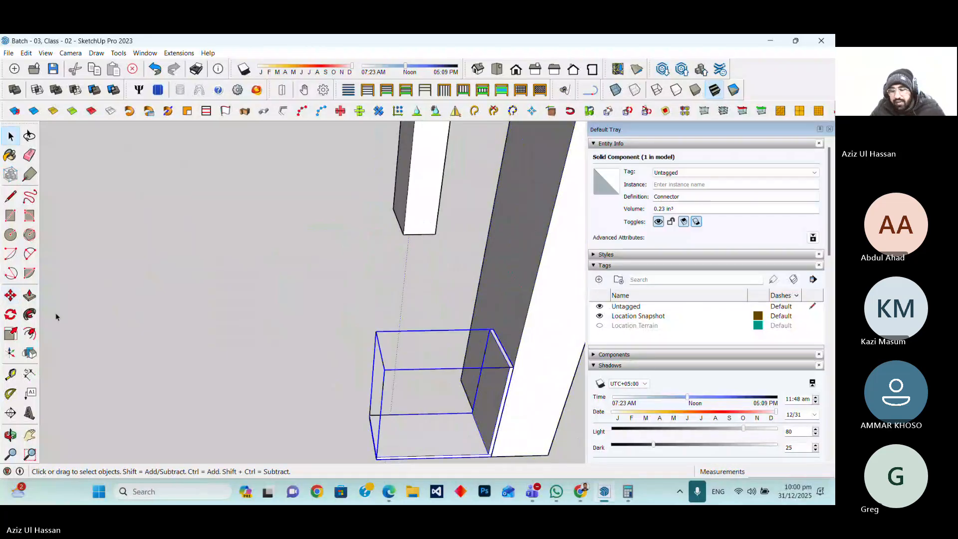
key("m")
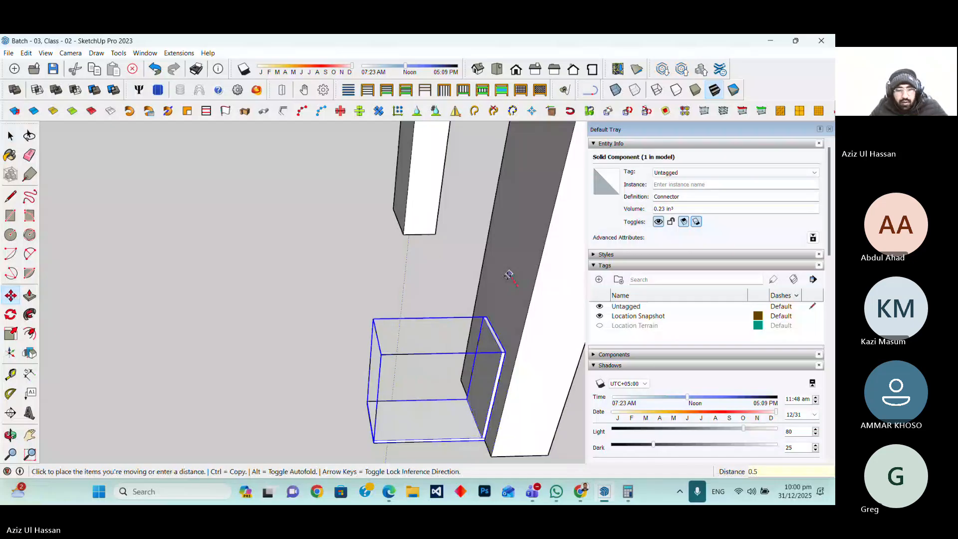
key("Escape")
scroll(430, 441, "down", 2)
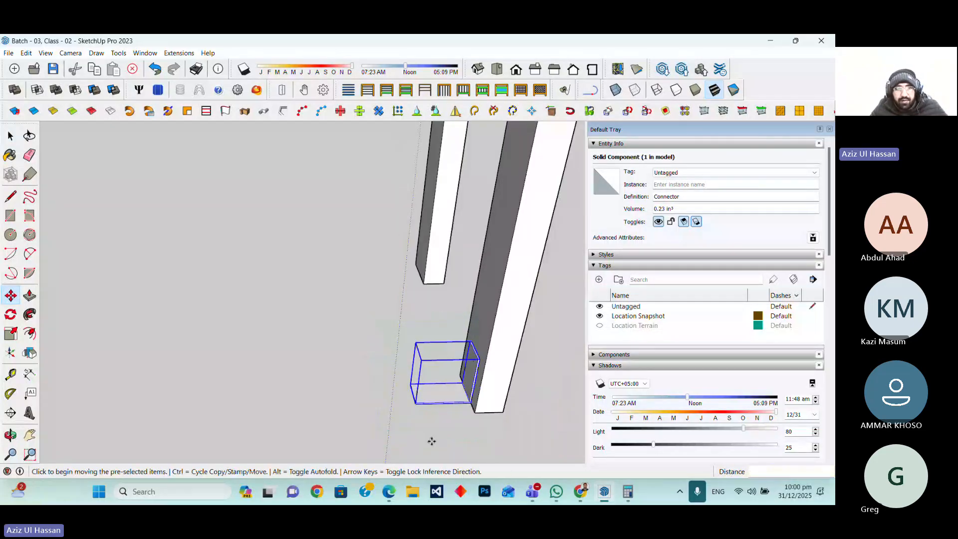
middle_click_drag(272, 260, 438, 360)
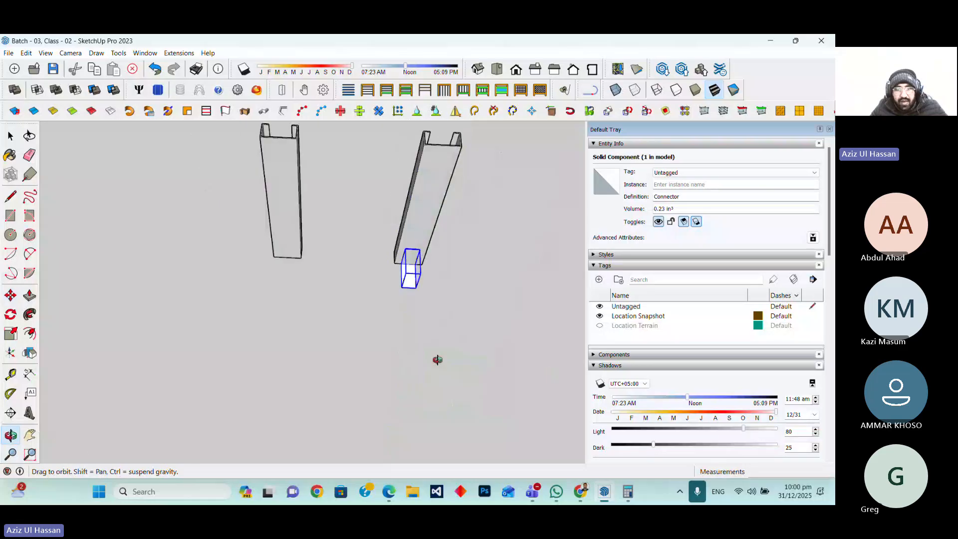
scroll(421, 255, "up", 3)
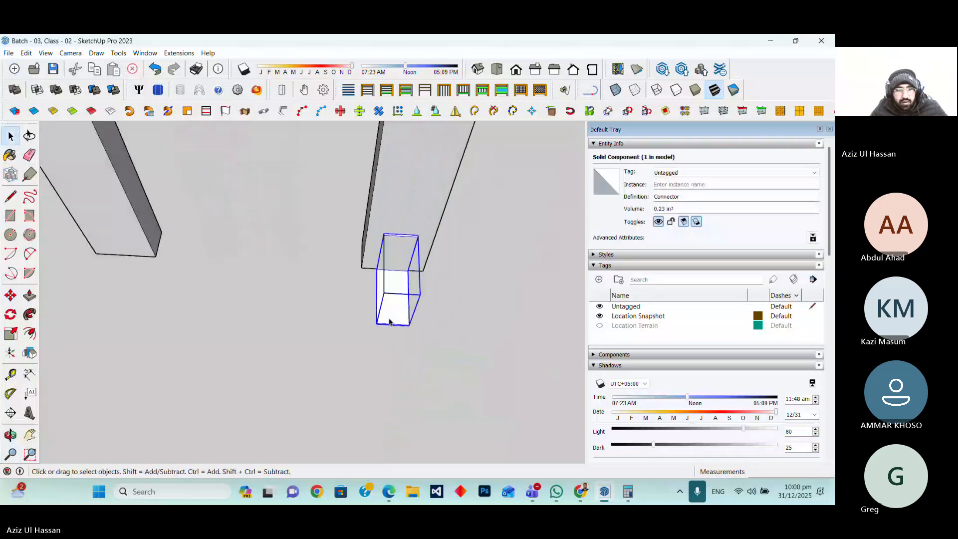
key("m")
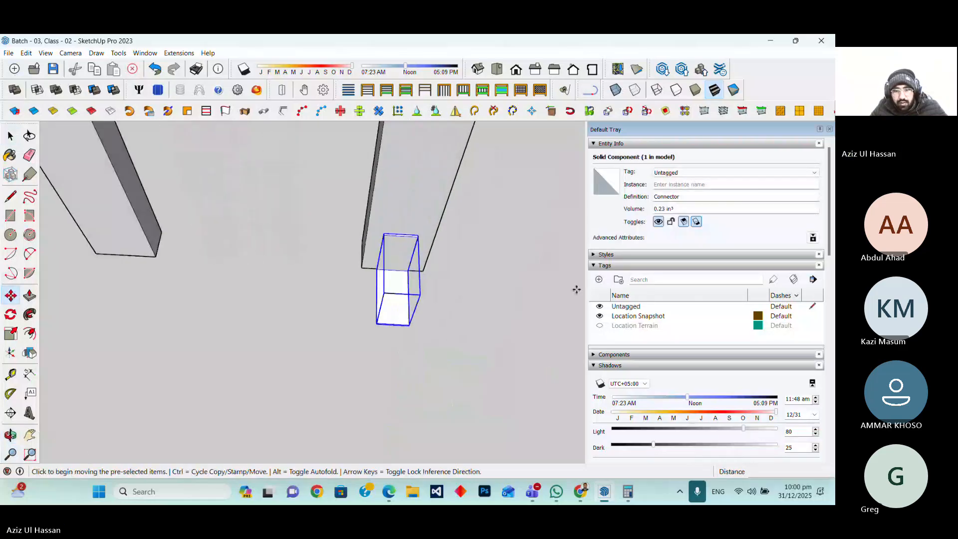
key("ctrl")
left_click(421, 272)
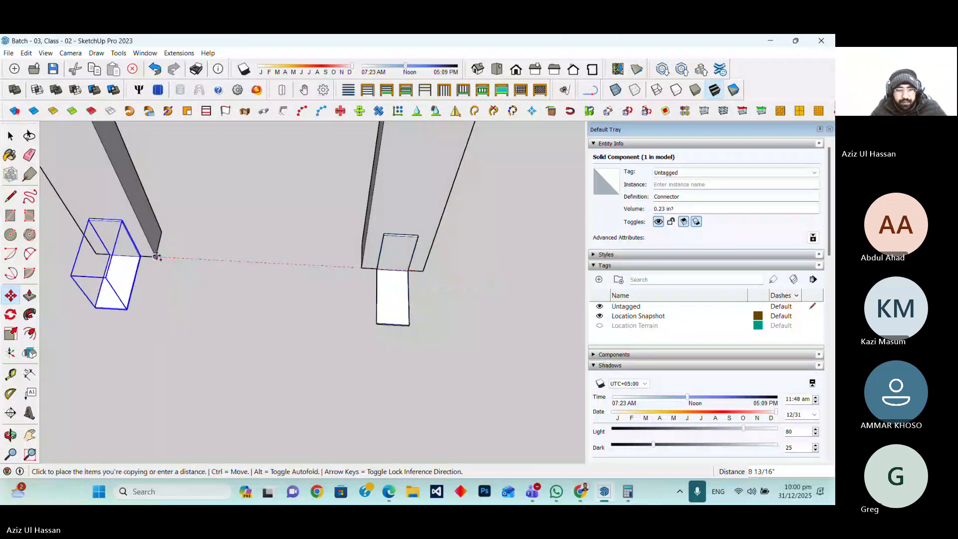
left_click(157, 257)
scroll(156, 257, "down", 5)
key("space")
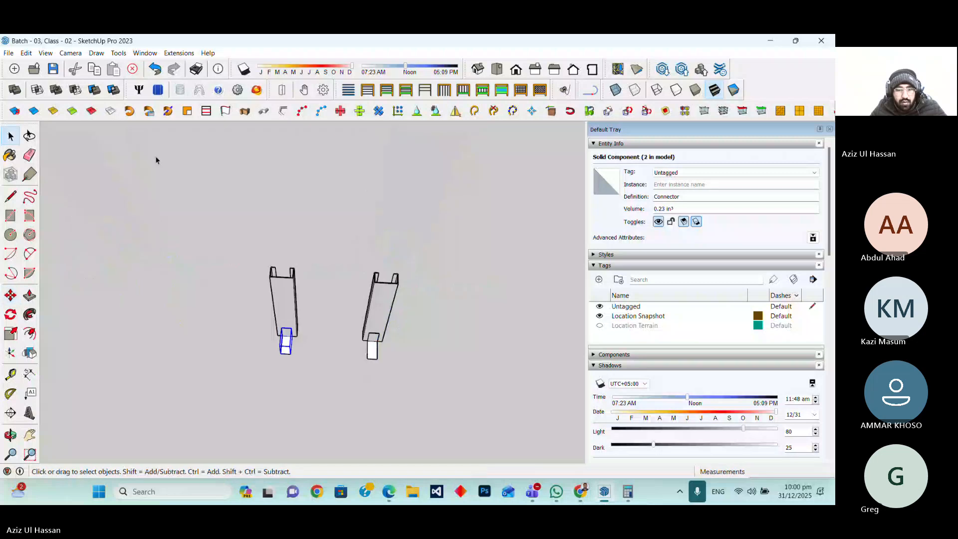
left_click(308, 342)
scroll(308, 342, "up", 3)
middle_click_drag(308, 342, 341, 397)
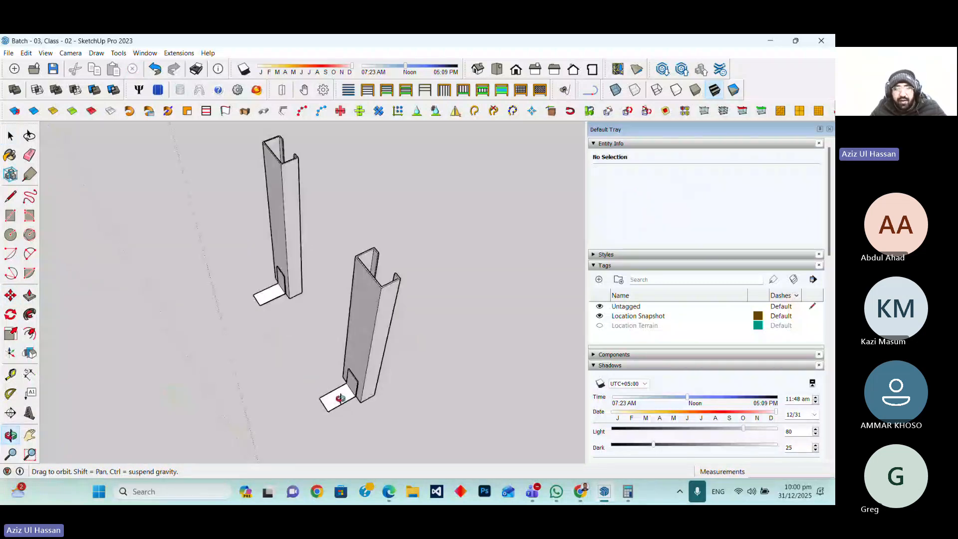
left_click(341, 398)
scroll(369, 372, "down", 3)
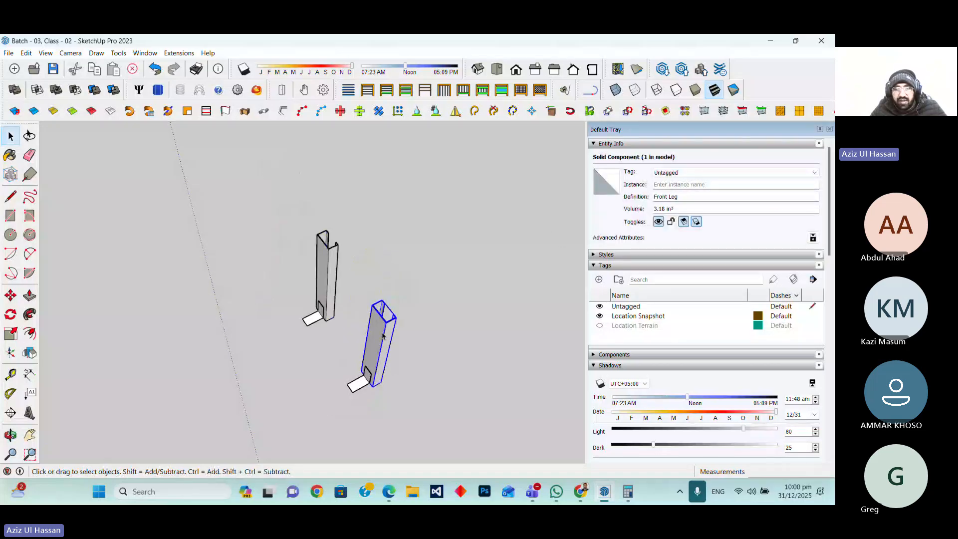
left_click(28, 372)
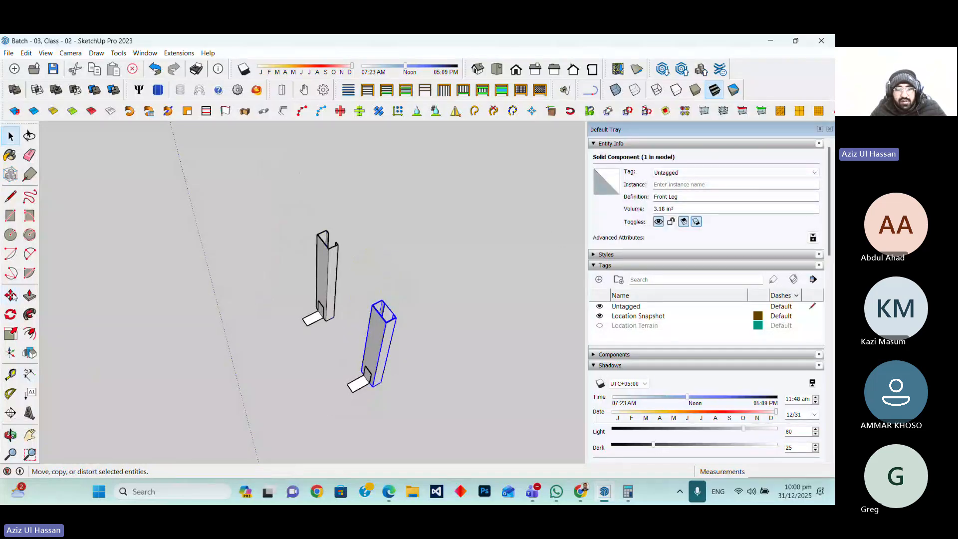
key("p")
scroll(373, 369, "up", 3)
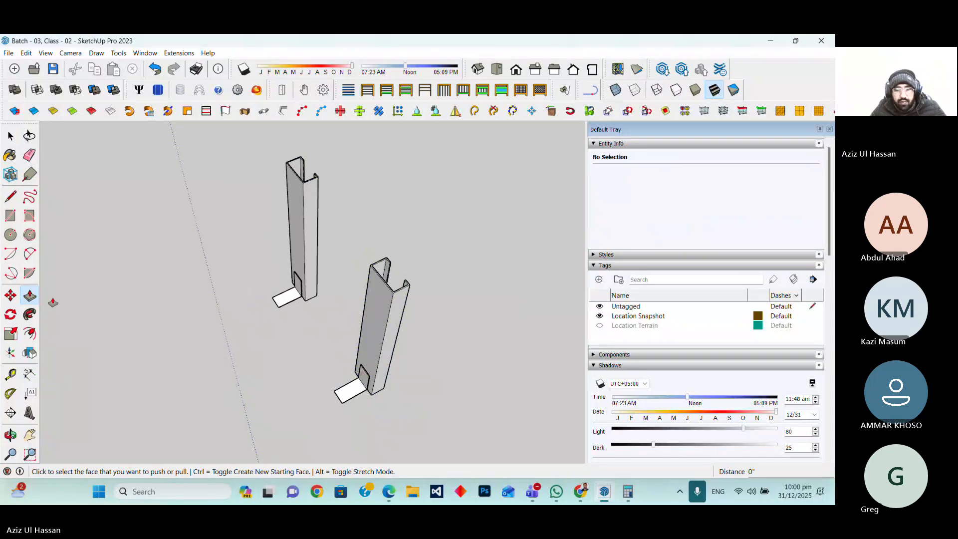
middle_click_drag(52, 302, 402, 355)
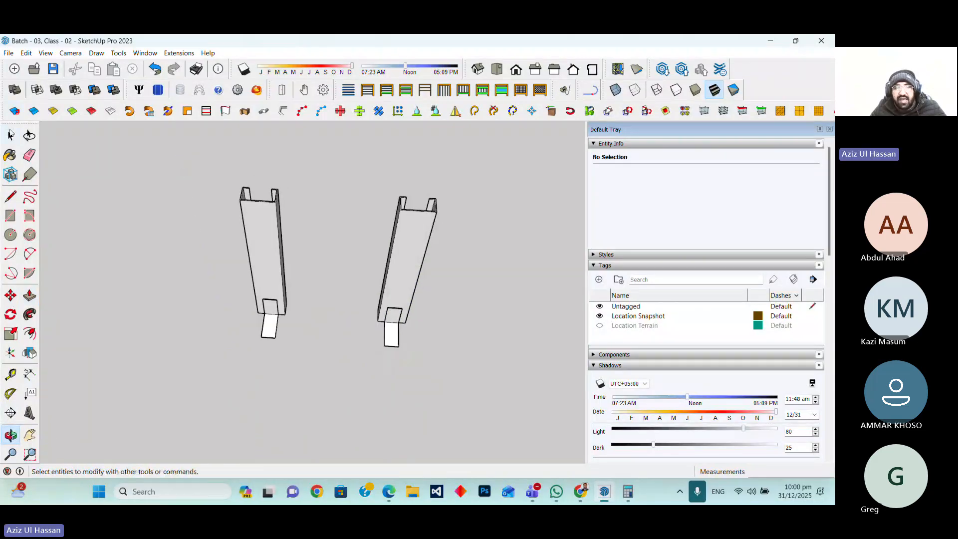
Copy the Front Leg about 9 3/4" along the red axis to place a third leg beside the others
left_click(11, 134)
left_click(402, 269)
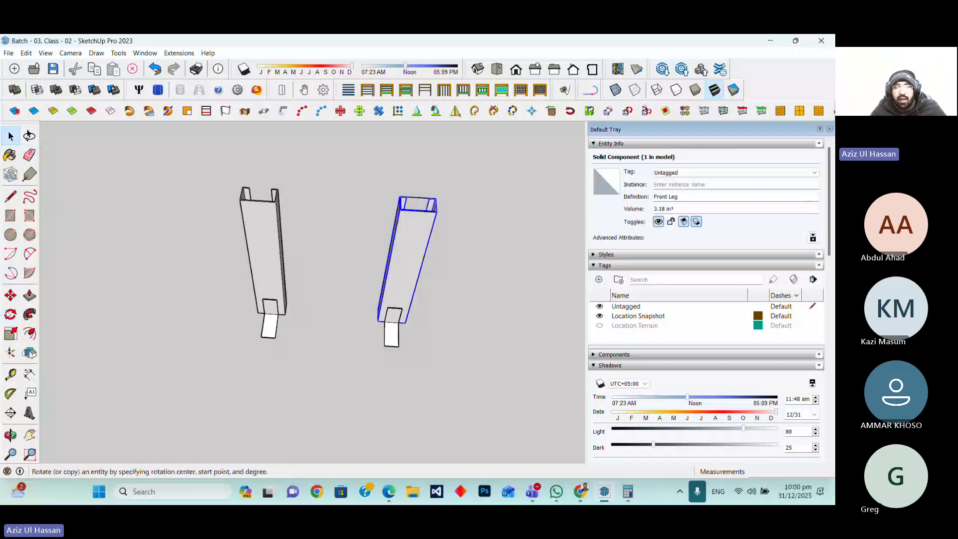
left_click(11, 297)
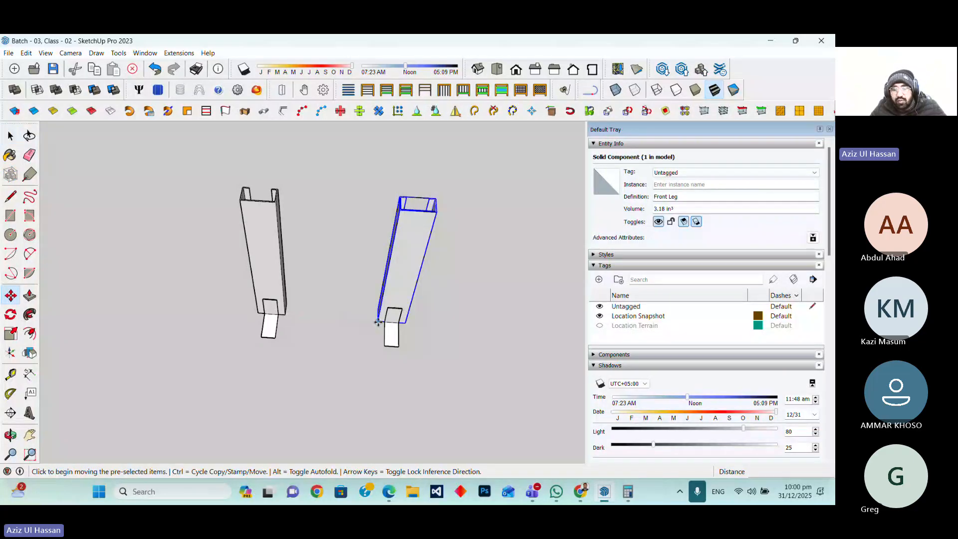
left_click(378, 322)
key("ctrl")
scroll(379, 324, "down", 3)
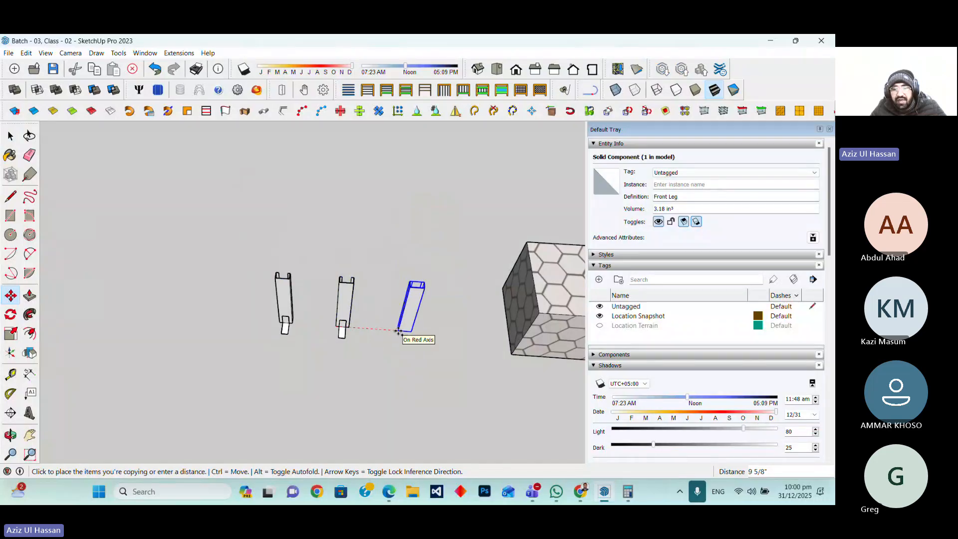
key("Escape")
left_click(336, 326)
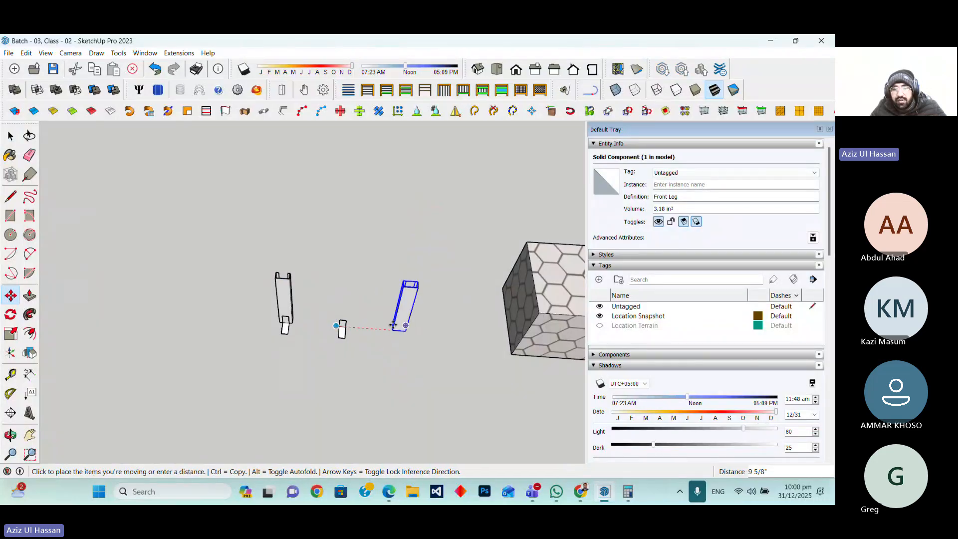
key("ctrl")
left_click(408, 327)
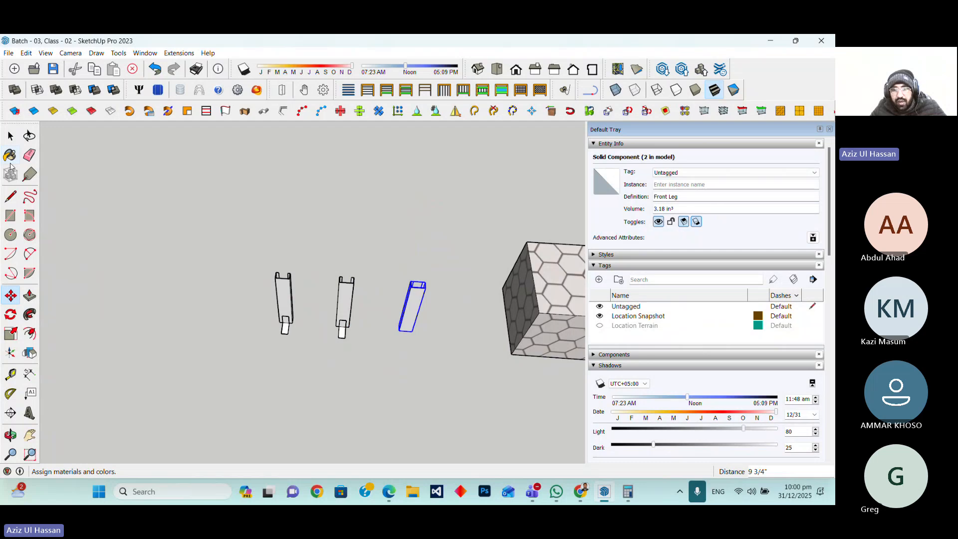
Make the third leg a unique component and rename its definition to Rafter
key("space")
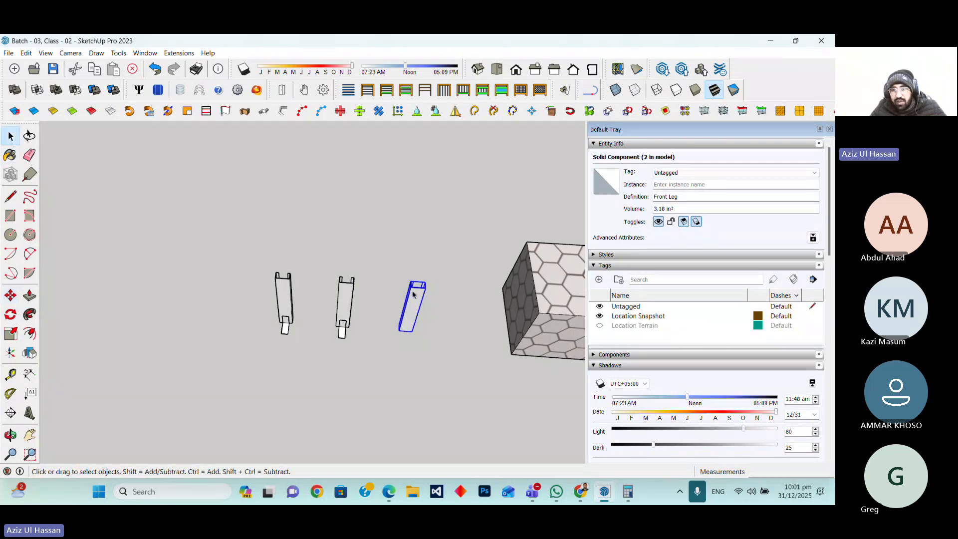
right_click(413, 295)
mouse_move(464, 167)
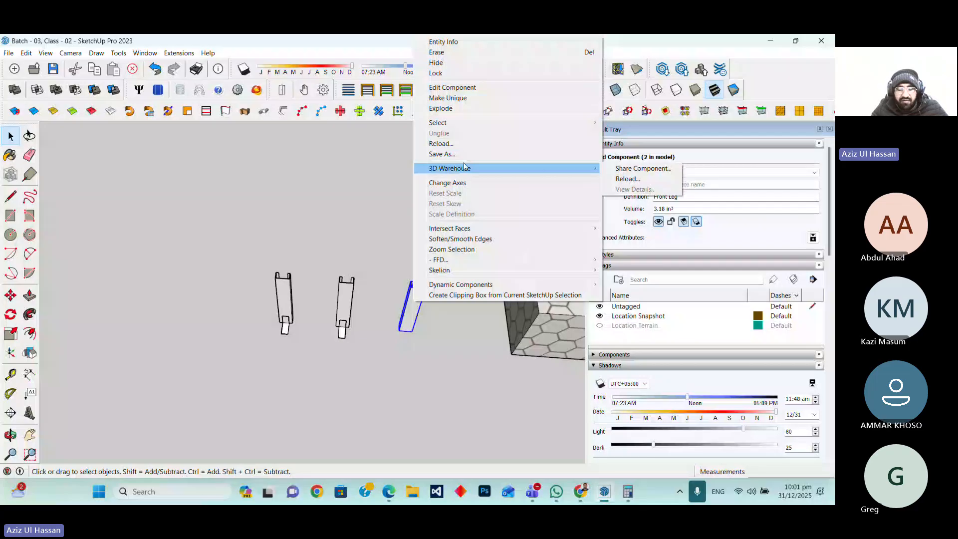
left_click(448, 98)
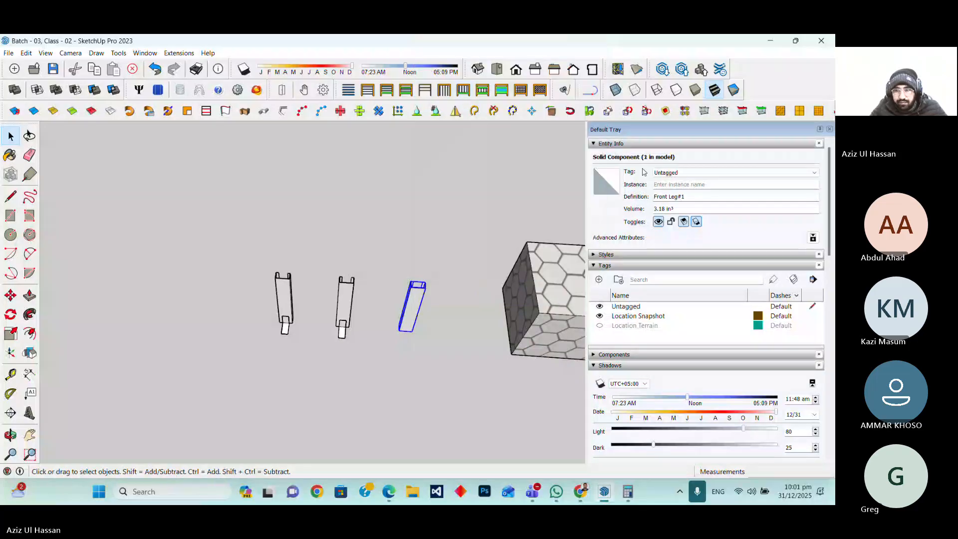
triple_click(689, 195)
type("R")
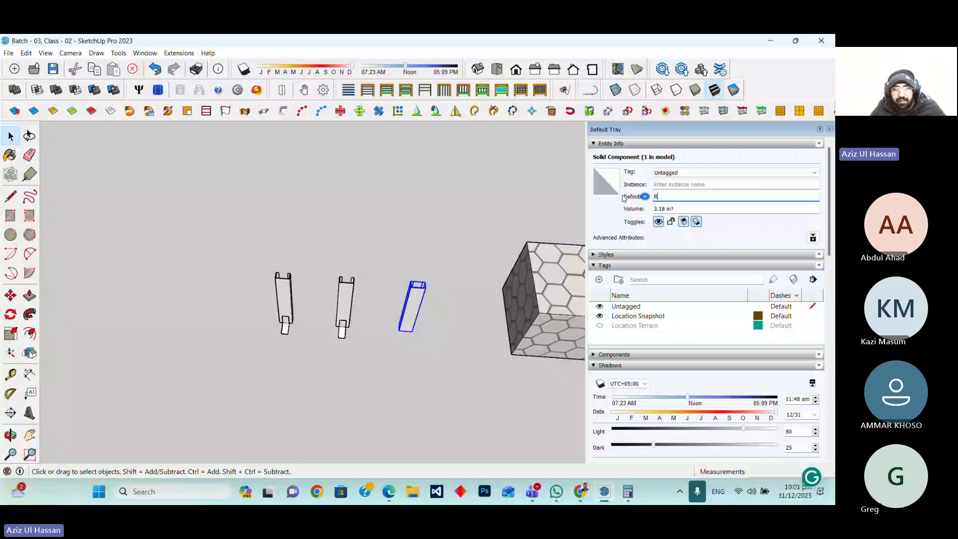
type("after")
left_click(451, 315)
Copy the Rafter about 5 15/16" along the red axis to place a fourth member beside it
scroll(413, 329, "up", 4)
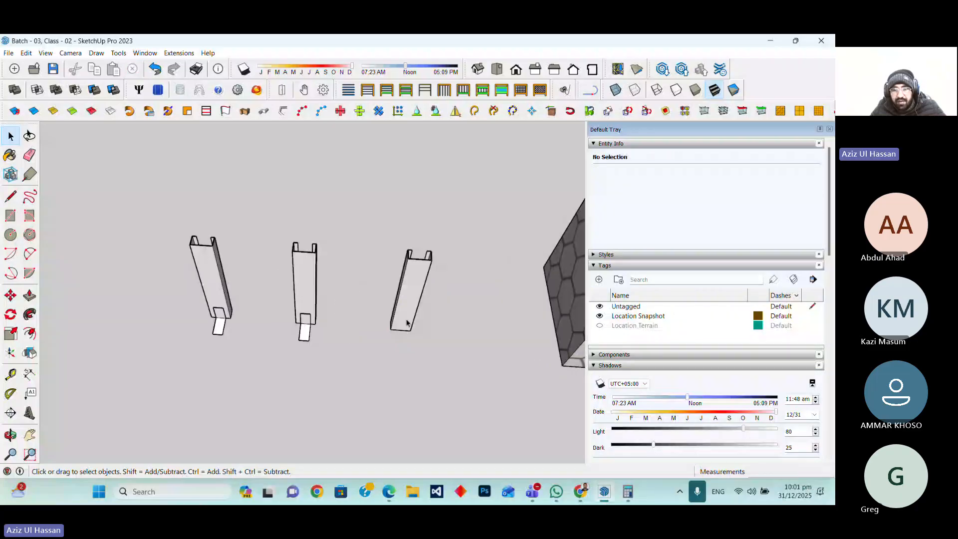
left_click(407, 325)
key("m")
left_click(390, 330)
key("ctrl")
left_click(448, 330)
key("space")
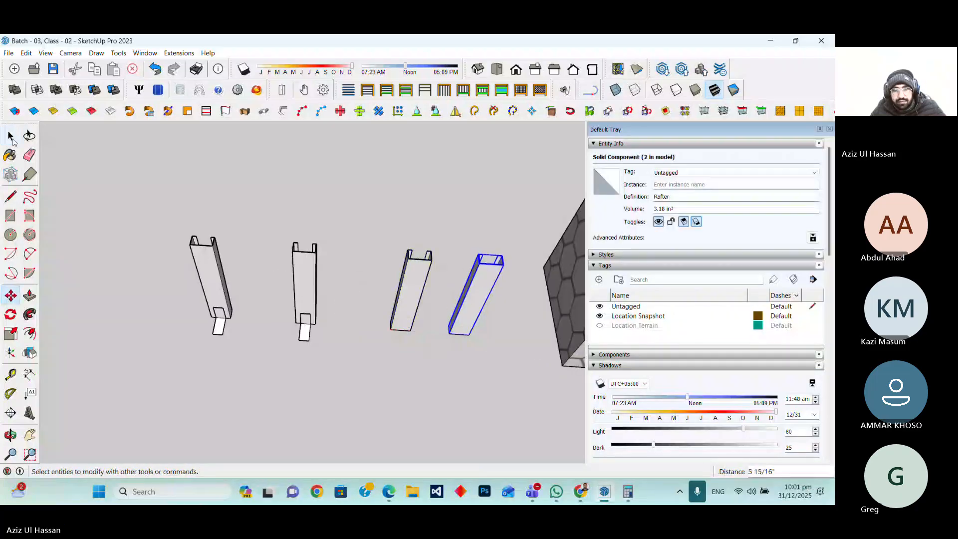
Make the copied Rafter a unique component and rename its definition to Purlin
right_click(481, 295)
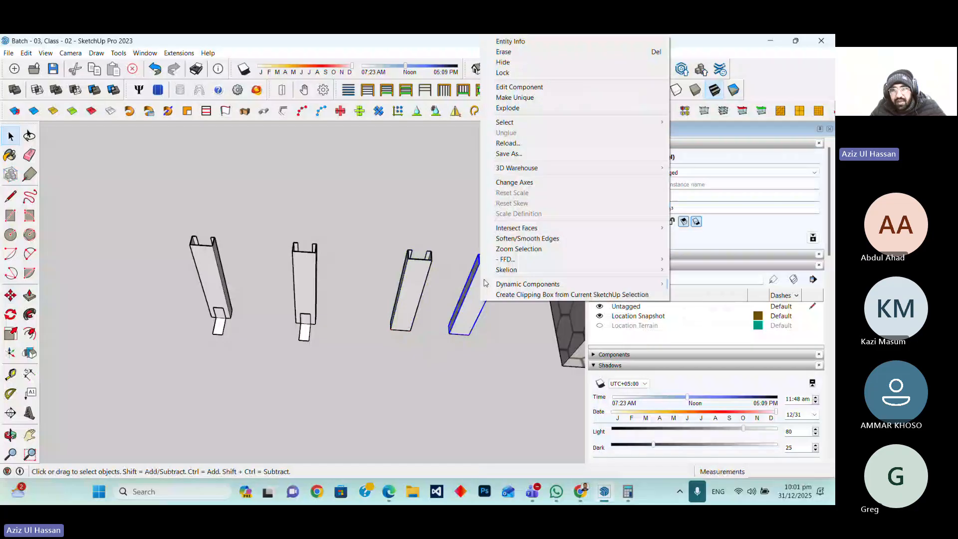
left_click(514, 97)
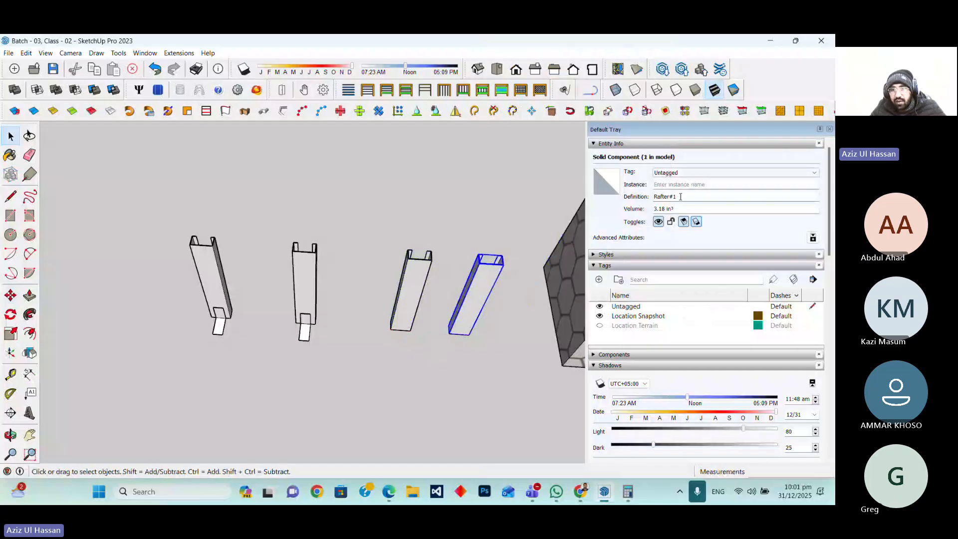
left_click_drag(679, 197, 590, 196)
type("Pu")
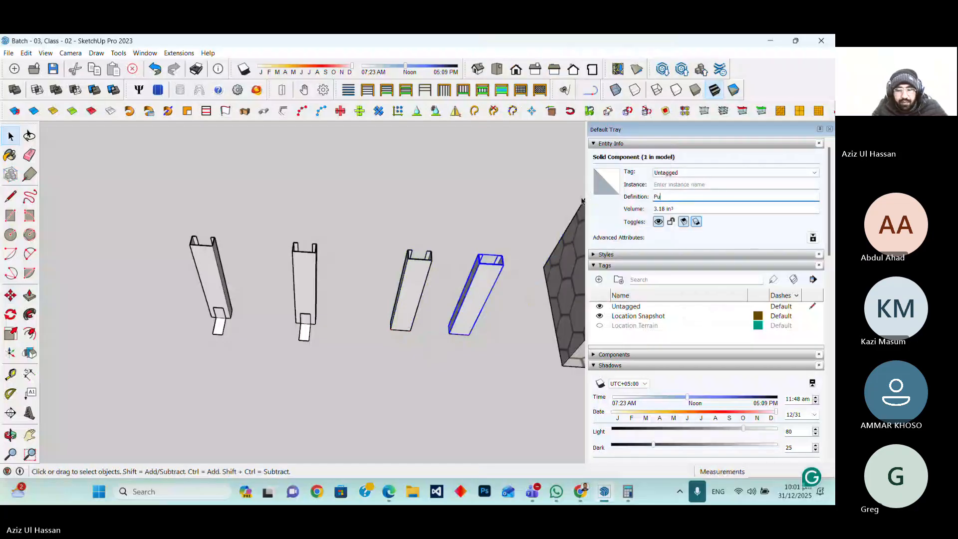
type("rlin")
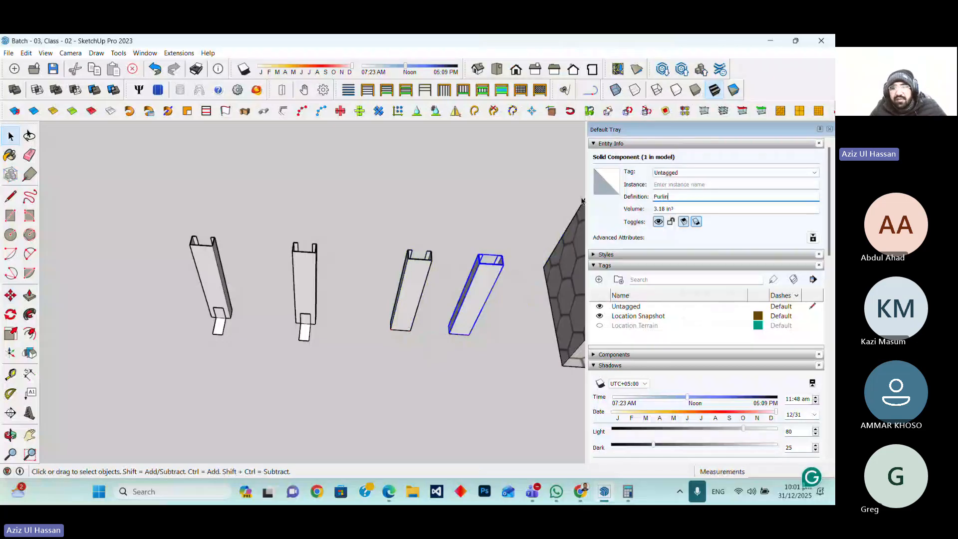
key("Return")
left_click(514, 196)
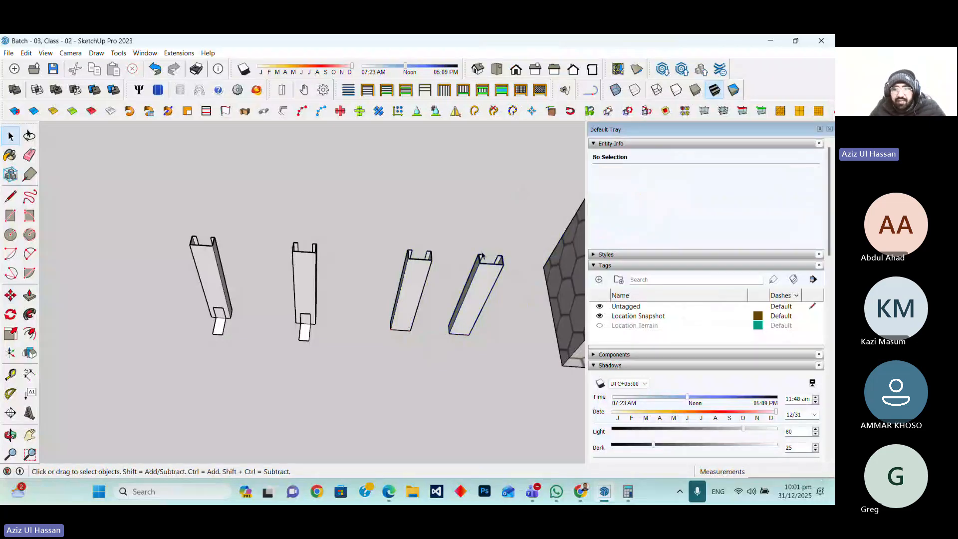
Review the leg, rafter and purlin components up close and within the geolocated site
scroll(396, 346, "up", 3)
scroll(399, 380, "down", 4)
scroll(291, 342, "up", 7)
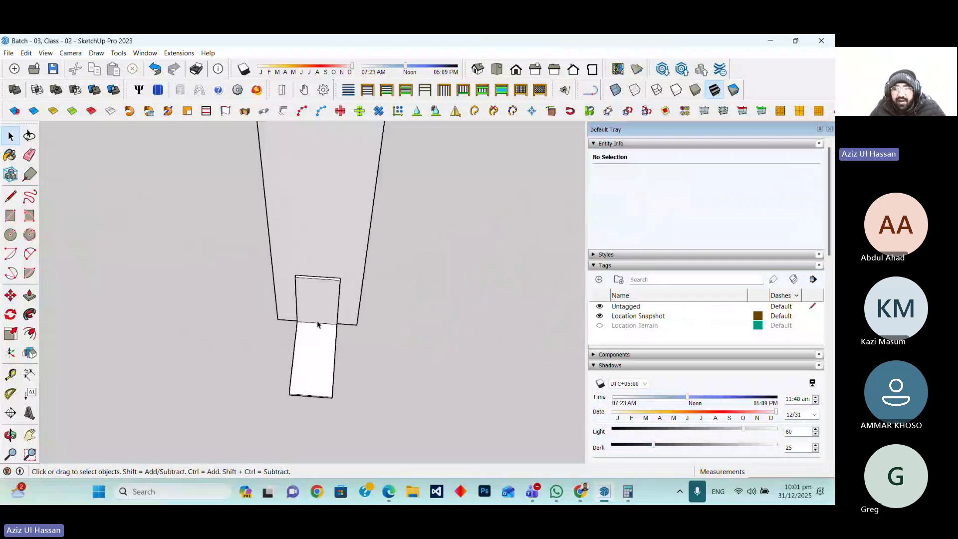
scroll(317, 324, "down", 8)
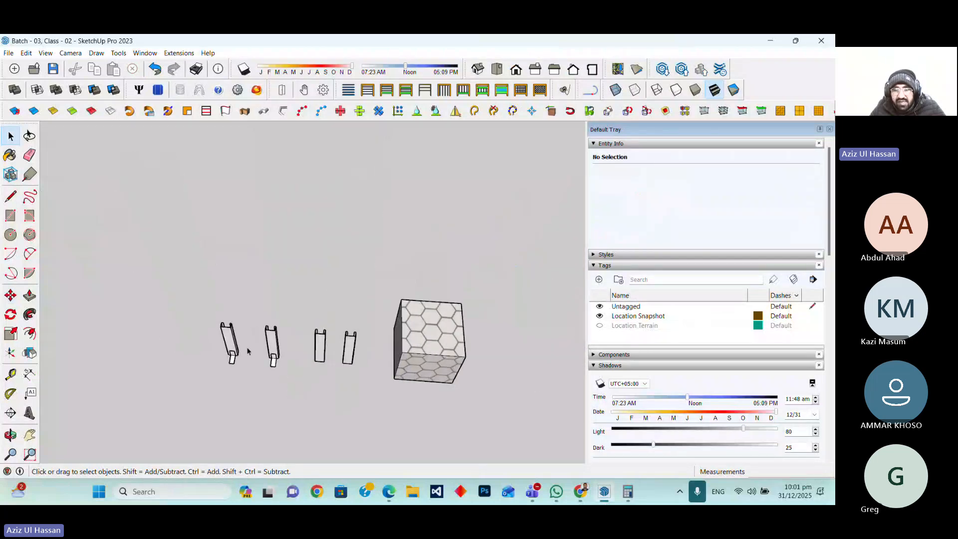
scroll(326, 378, "up", 2)
scroll(326, 377, "up", 1)
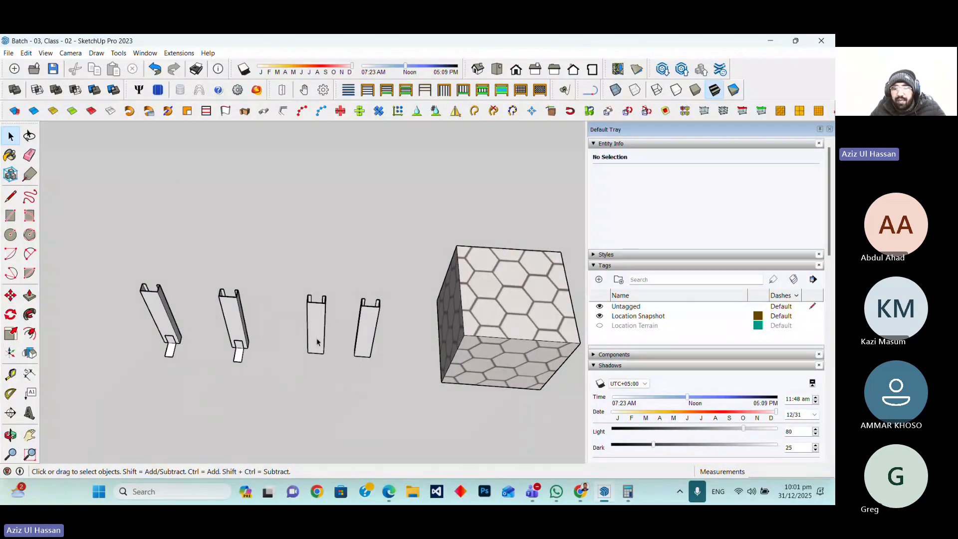
scroll(317, 342, "down", 10)
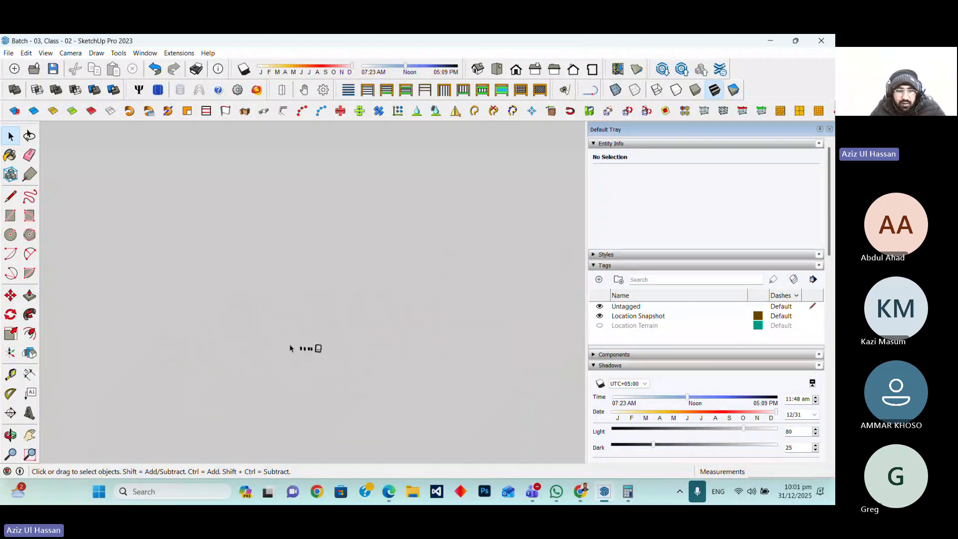
scroll(292, 349, "down", 4)
scroll(329, 345, "up", 4)
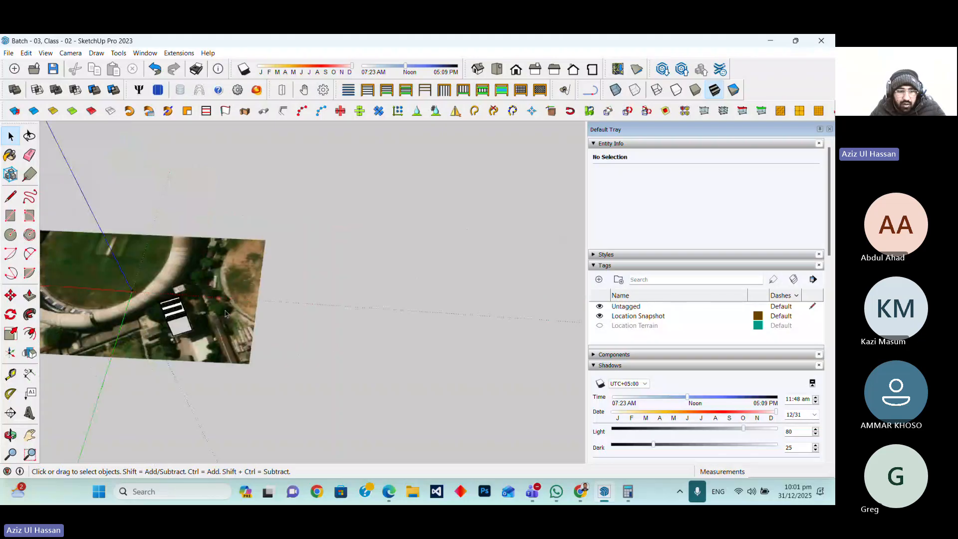
scroll(141, 334, "up", 6)
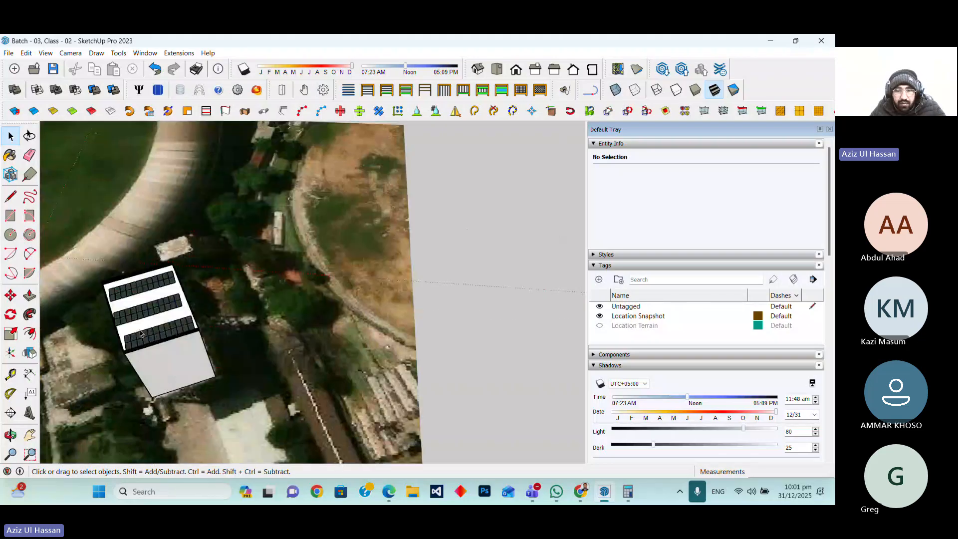
Examine the solar panel rows on the building's roof from closer views
middle_click_drag(141, 334, 416, 263)
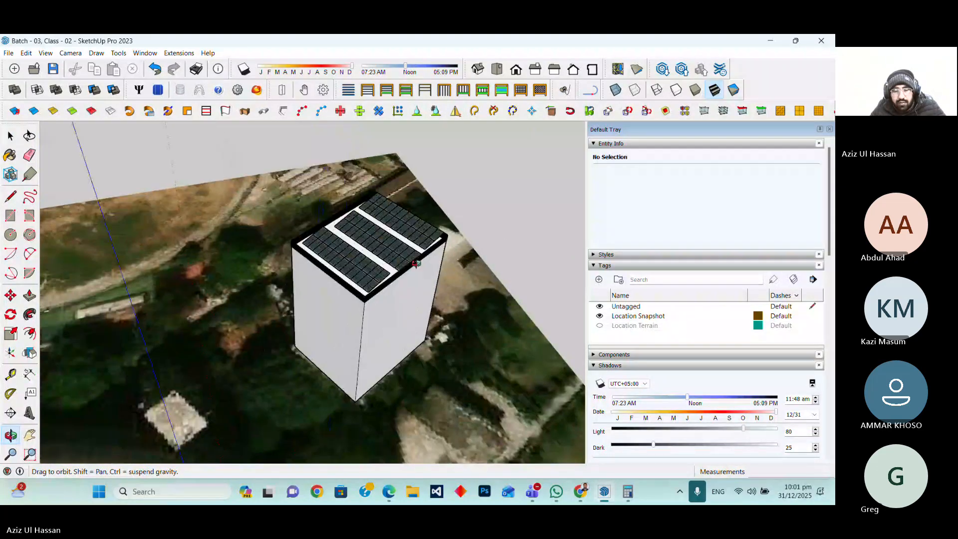
scroll(379, 277, "up", 3)
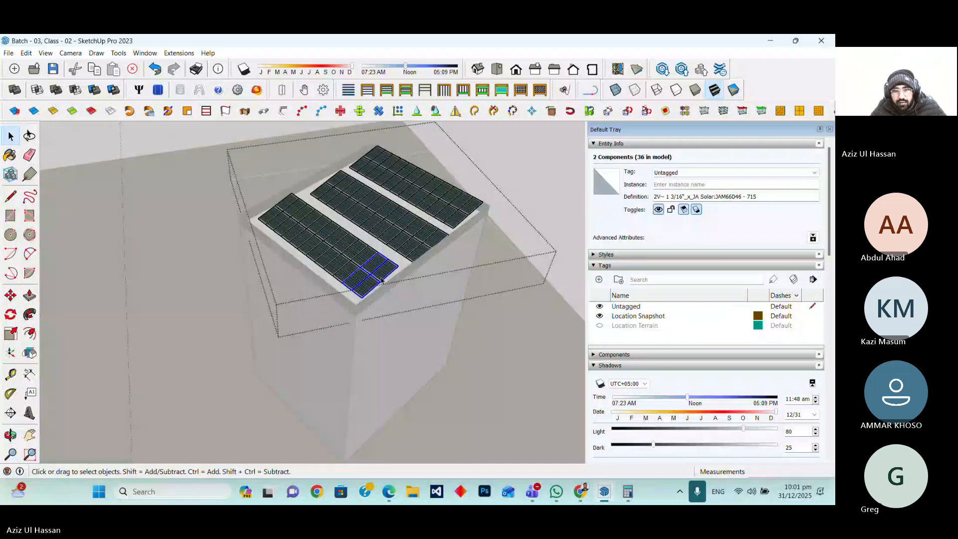
scroll(373, 278, "up", 2)
scroll(366, 301, "up", 1)
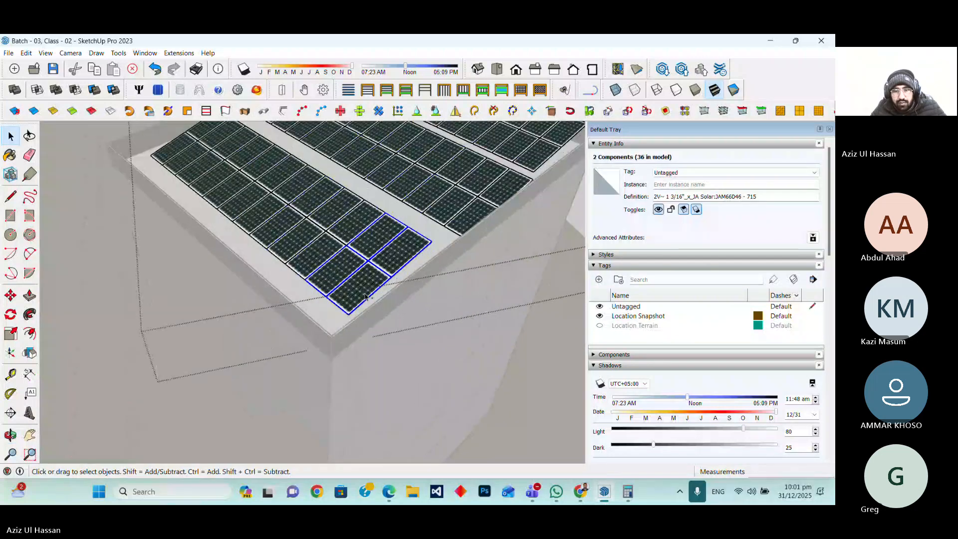
scroll(366, 297, "up", 1)
scroll(355, 323, "up", 2)
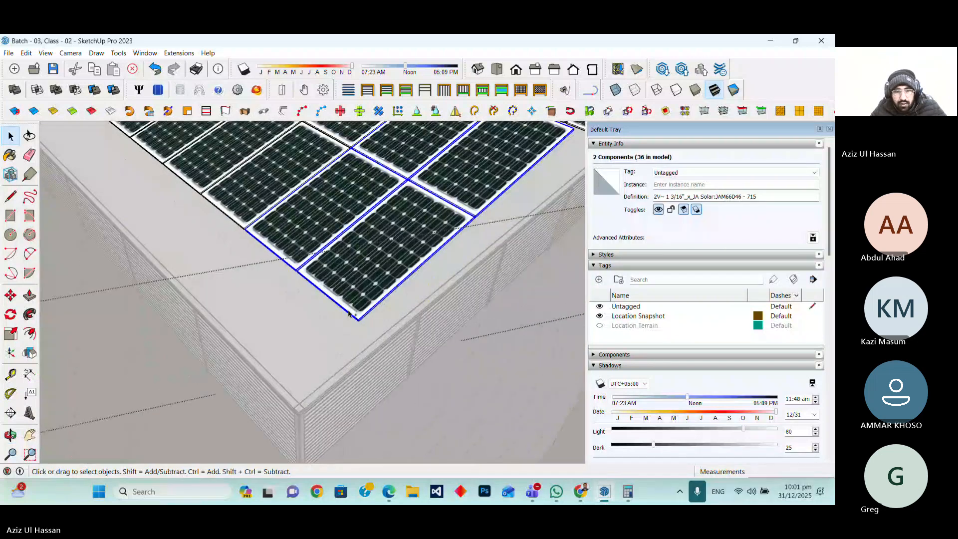
scroll(354, 324, "down", 1)
scroll(300, 295, "down", 2)
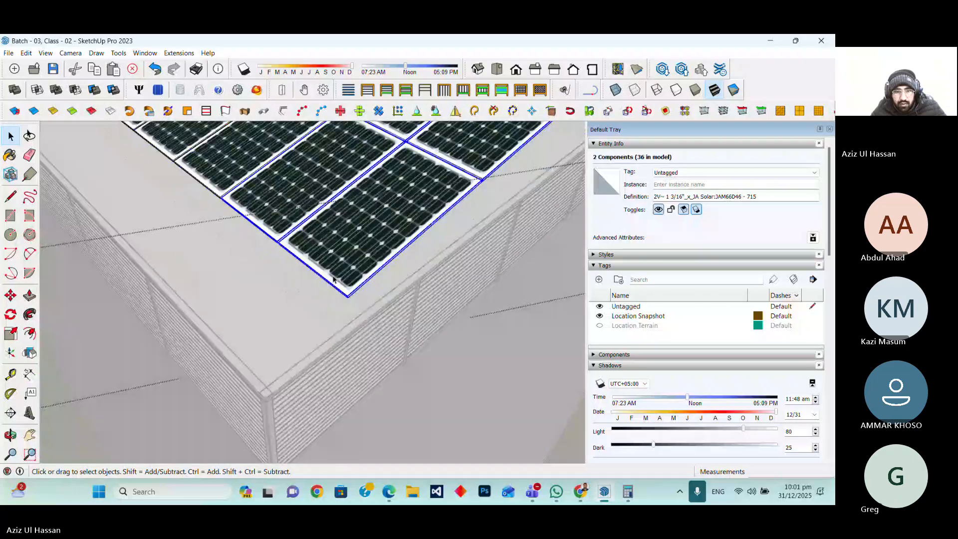
scroll(301, 294, "down", 6)
left_click(470, 372)
Orbit and zoom around the site and the model origin to review the overall model
scroll(260, 315, "down", 10)
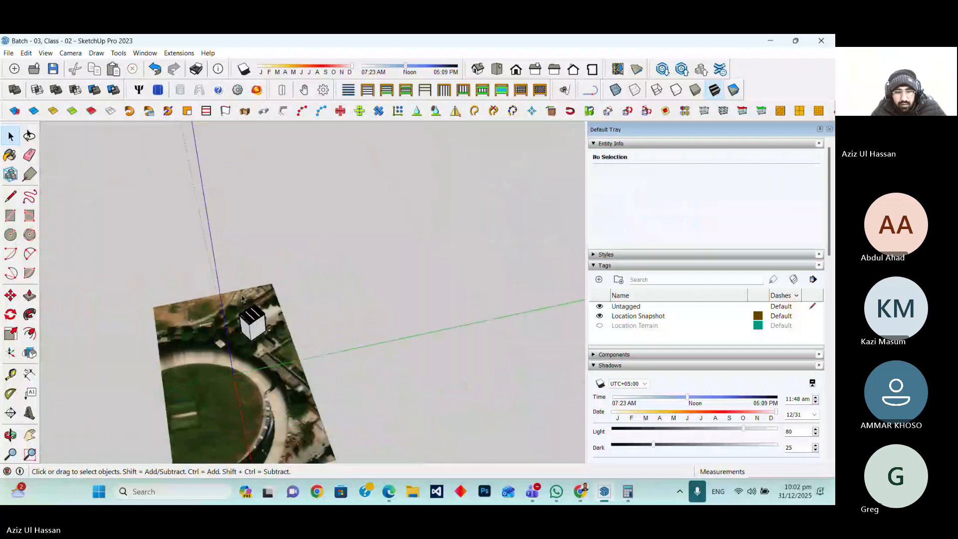
scroll(279, 308, "up", 1)
scroll(229, 318, "up", 5)
scroll(299, 220, "down", 4)
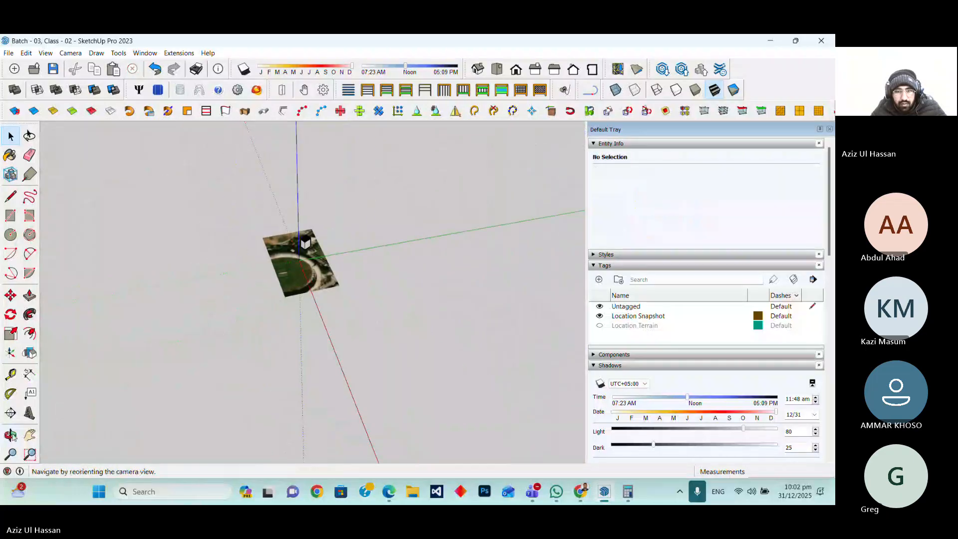
left_click(11, 435)
left_click_drag(269, 315, 360, 306)
scroll(358, 335, "down", 6)
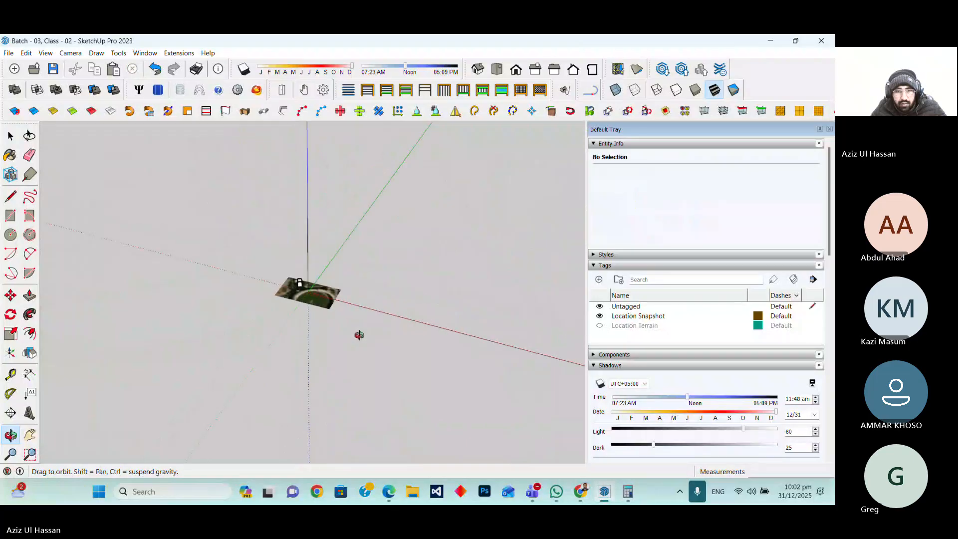
scroll(342, 316, "up", 10)
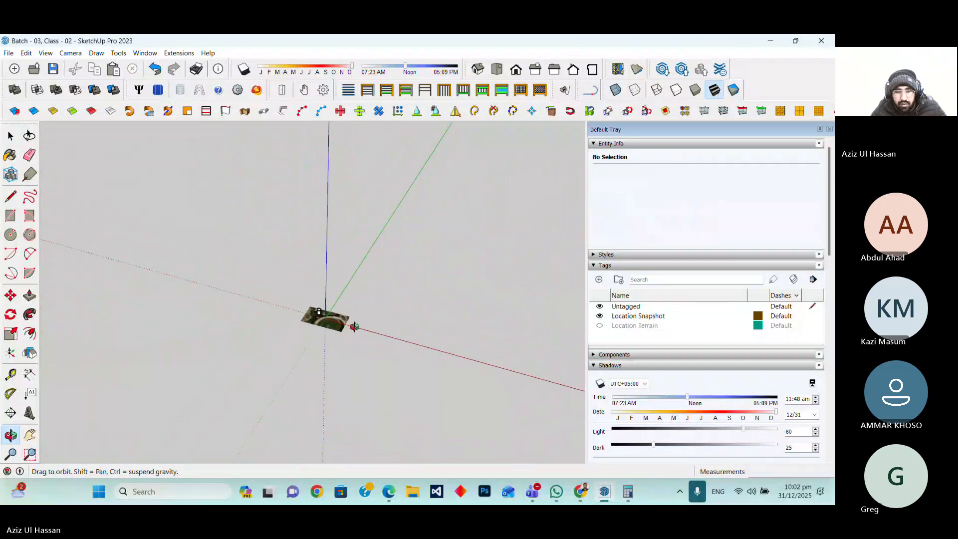
scroll(330, 255, "up", 5)
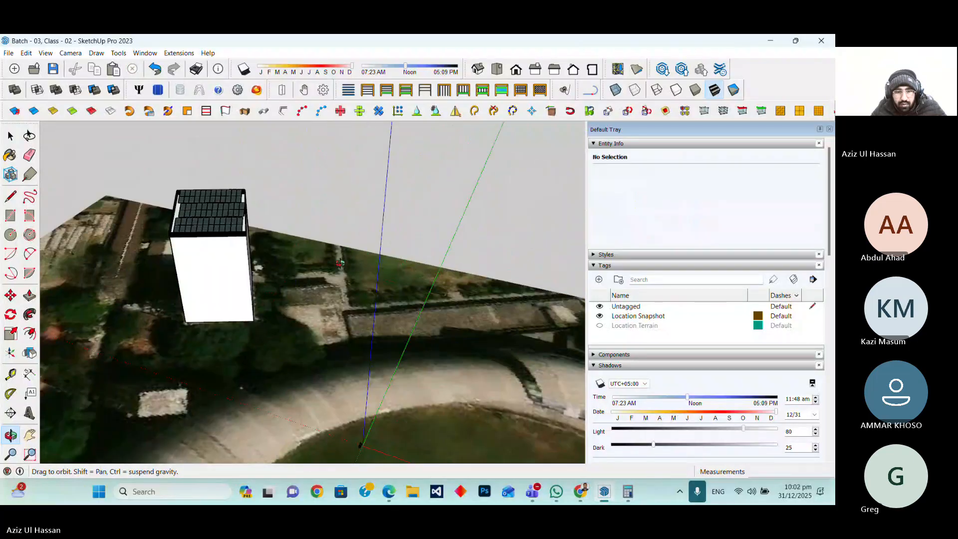
scroll(347, 320, "down", 2)
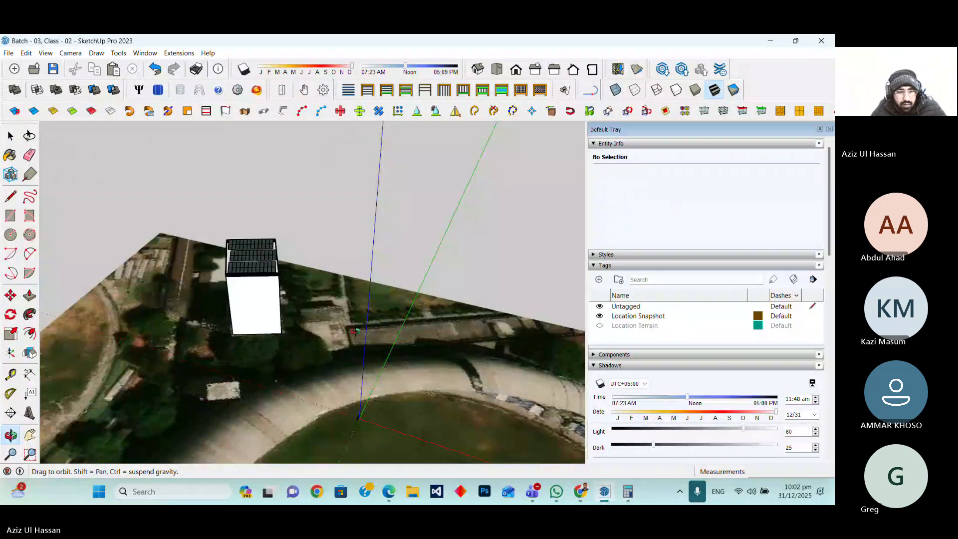
left_click_drag(356, 331, 216, 283)
scroll(215, 283, "down", 6)
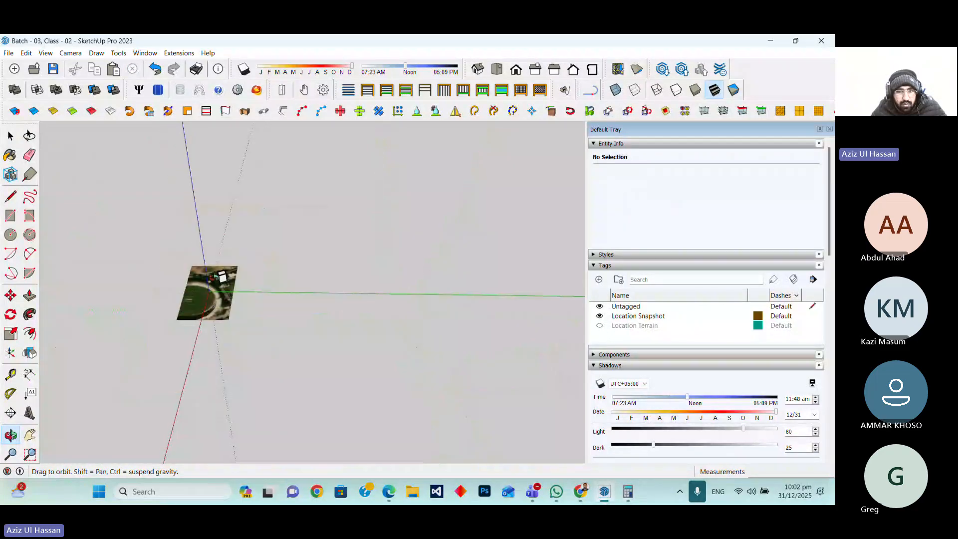
scroll(197, 287, "up", 2)
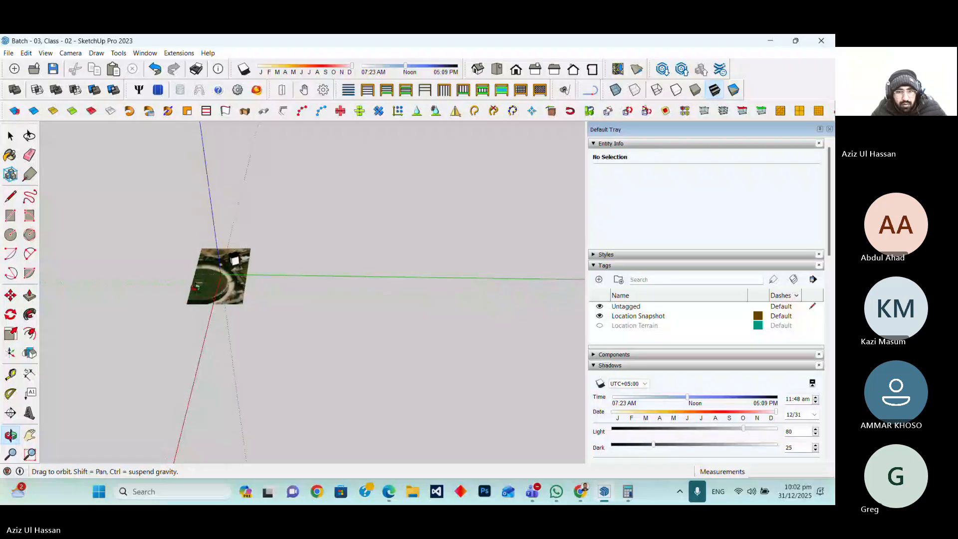
left_click_drag(196, 288, 434, 297)
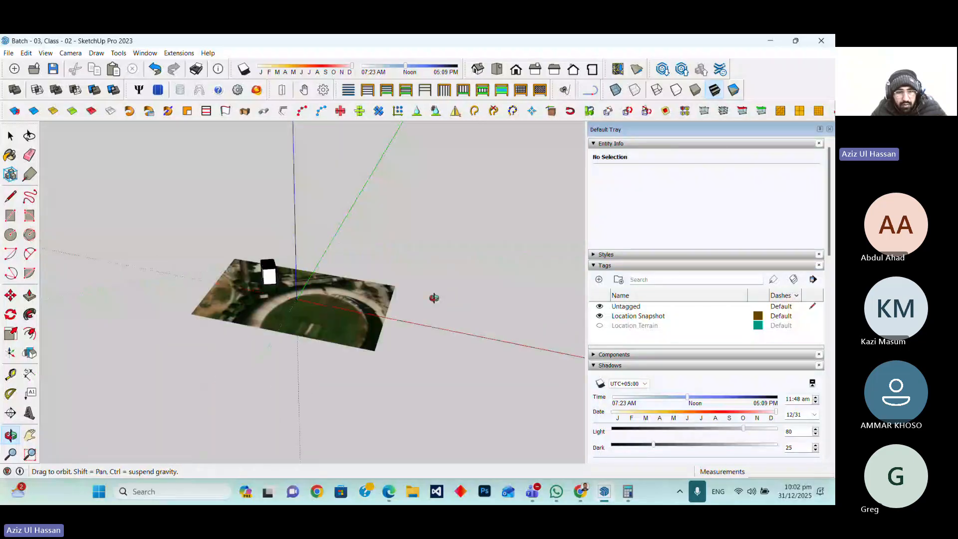
scroll(296, 302, "up", 4)
scroll(296, 301, "up", 3)
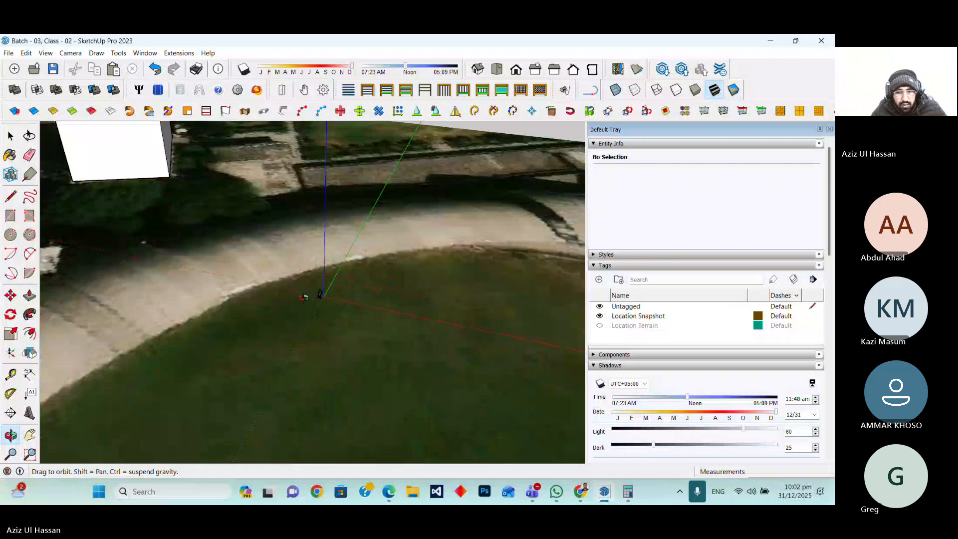
scroll(349, 289, "down", 5)
scroll(427, 262, "down", 5)
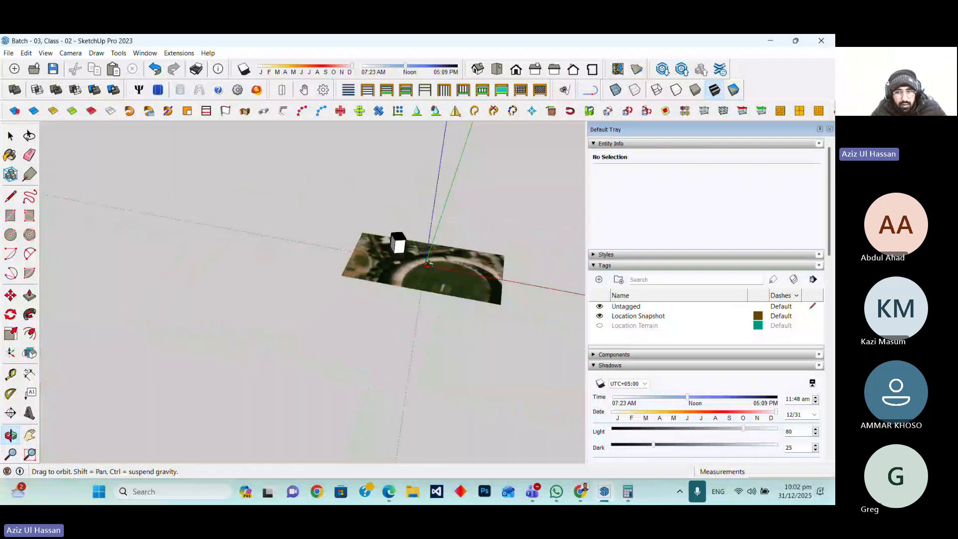
left_click_drag(428, 262, 351, 306)
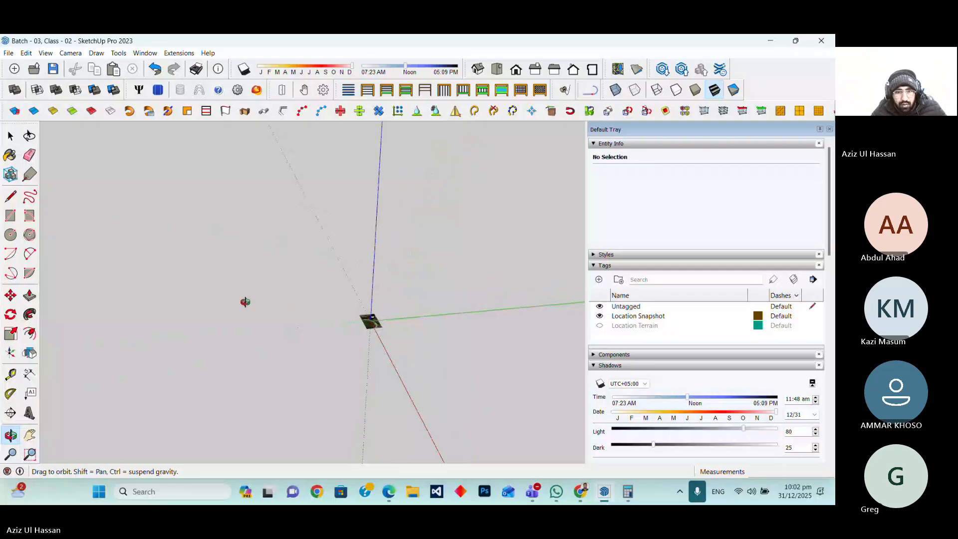
Zoom between the axes origin and the full site to inspect the building's position on the terrain image
key("space")
left_click_drag(79, 154, 500, 417)
scroll(245, 309, "down", 2)
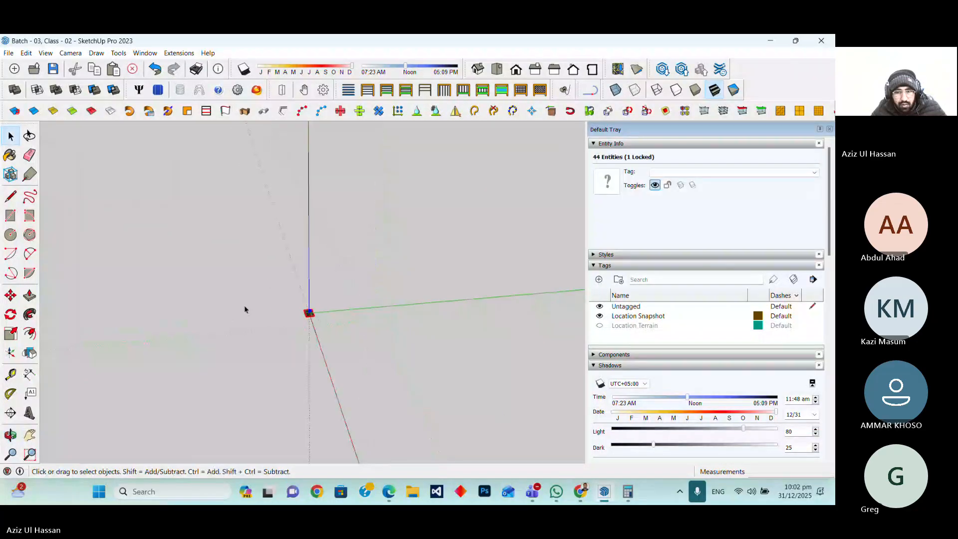
scroll(229, 312, "down", 3)
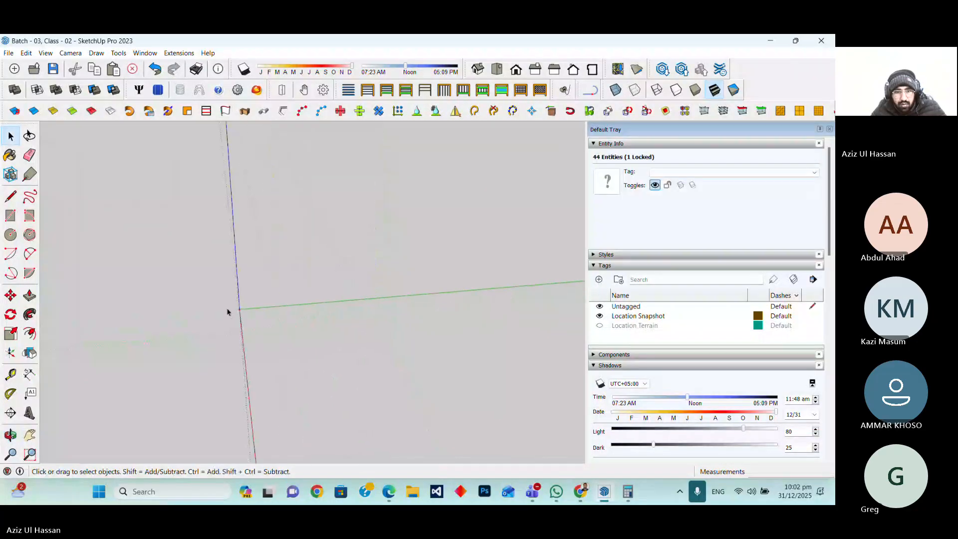
scroll(230, 313, "up", 2)
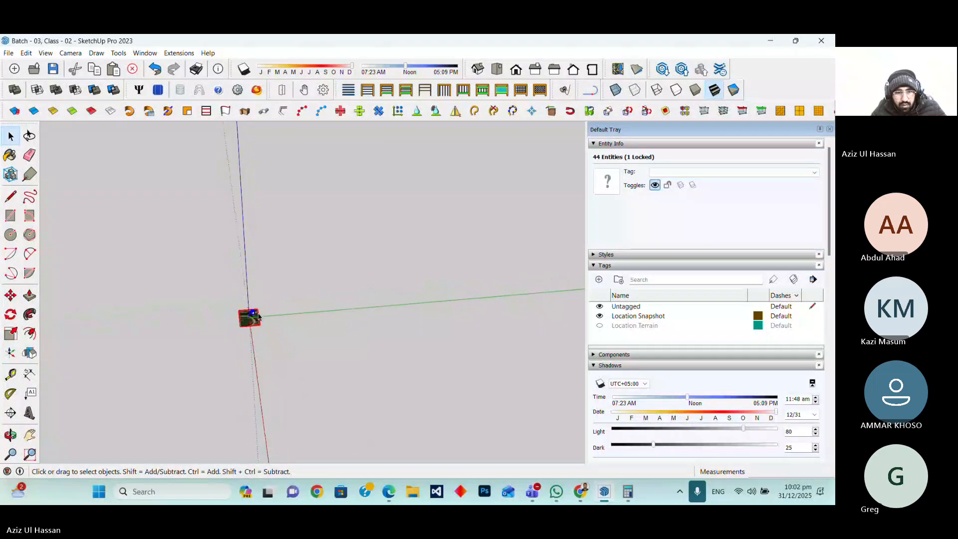
scroll(258, 315, "up", 10)
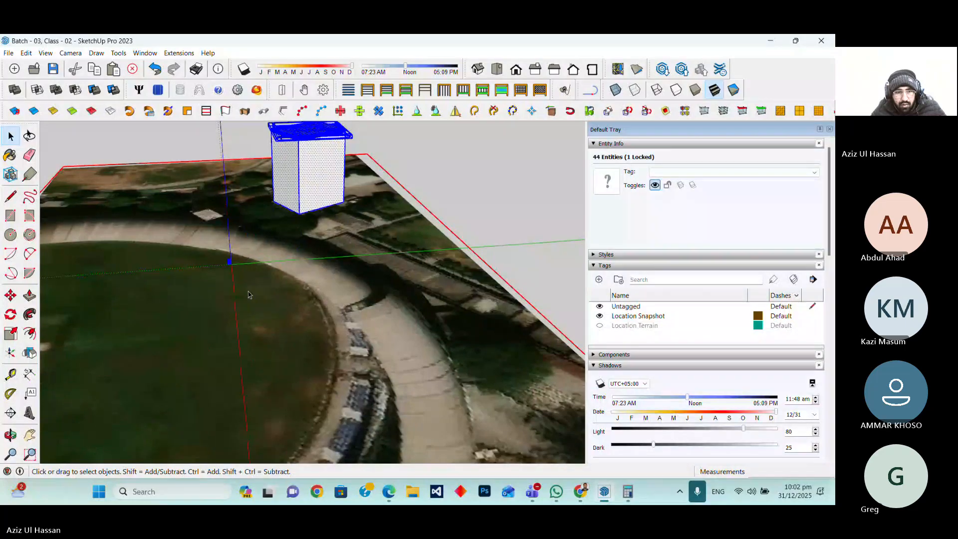
left_click(417, 162)
middle_click_drag(277, 164, 278, 216)
scroll(277, 215, "down", 6)
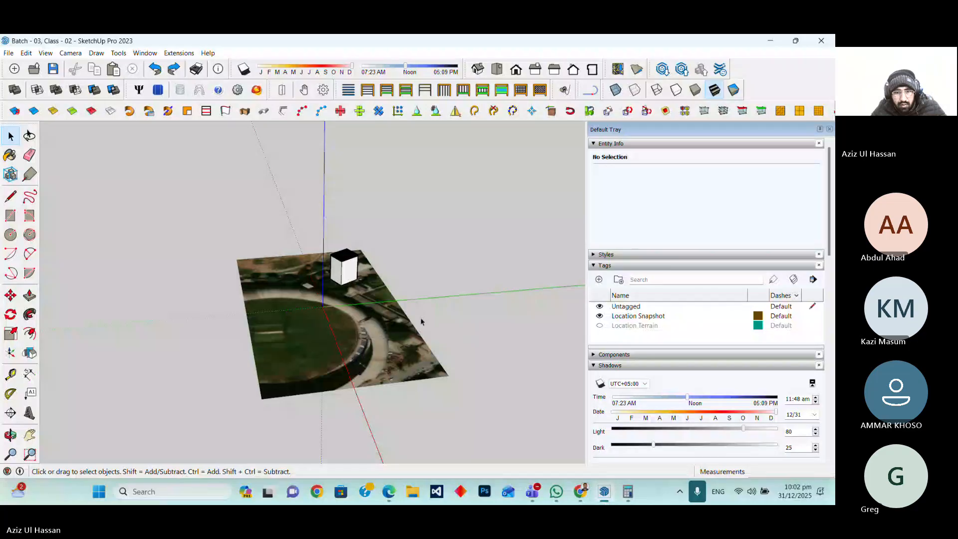
scroll(218, 310, "down", 5)
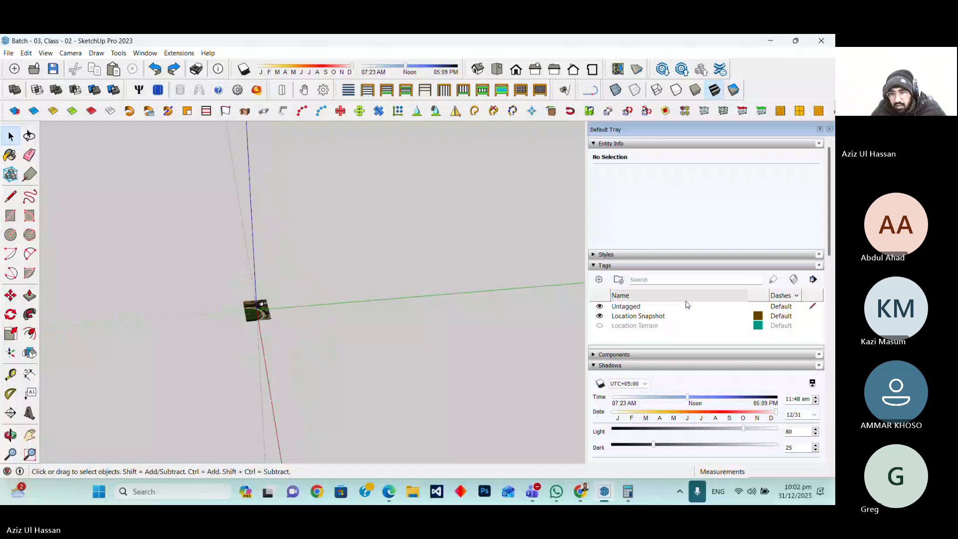
left_click(594, 144)
left_click(721, 144)
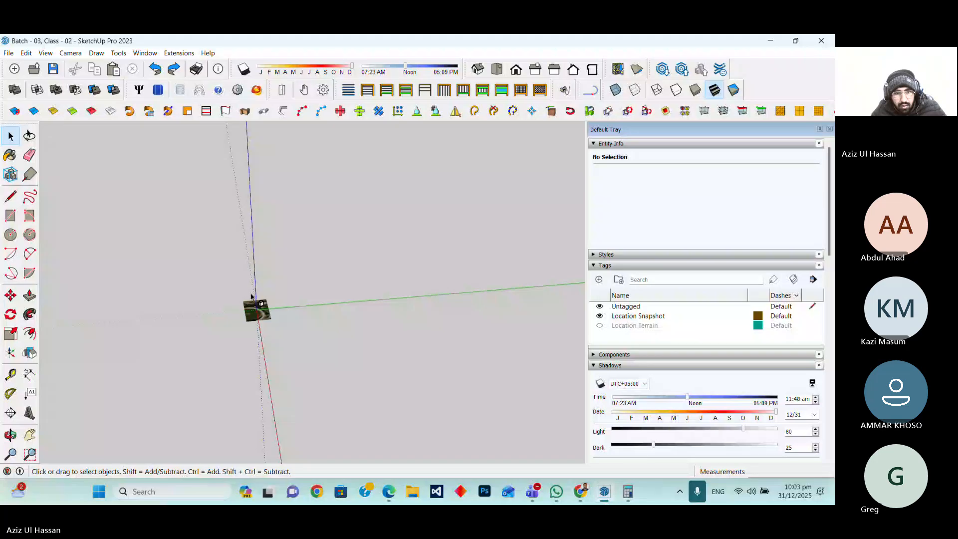
scroll(251, 296, "up", 6)
scroll(265, 302, "up", 5)
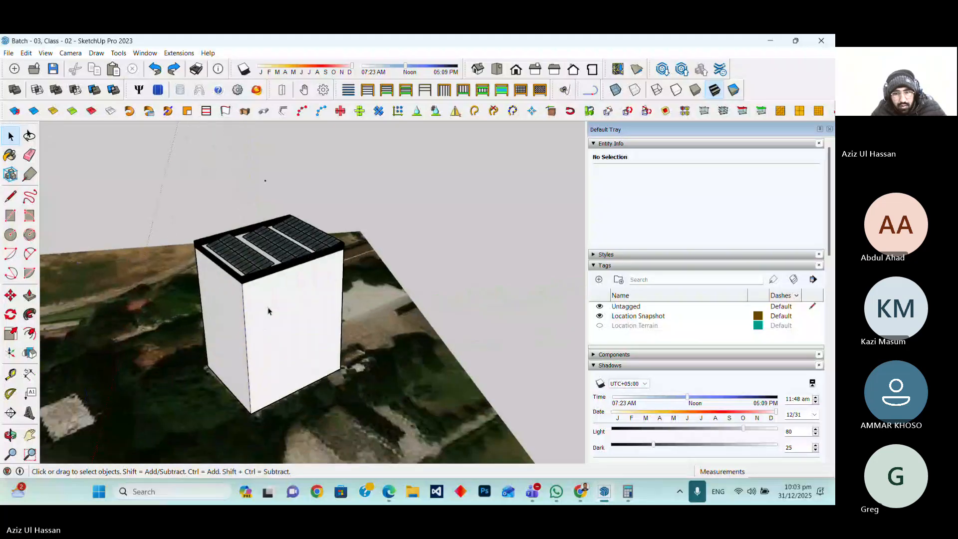
scroll(265, 289, "down", 3)
scroll(257, 262, "down", 6)
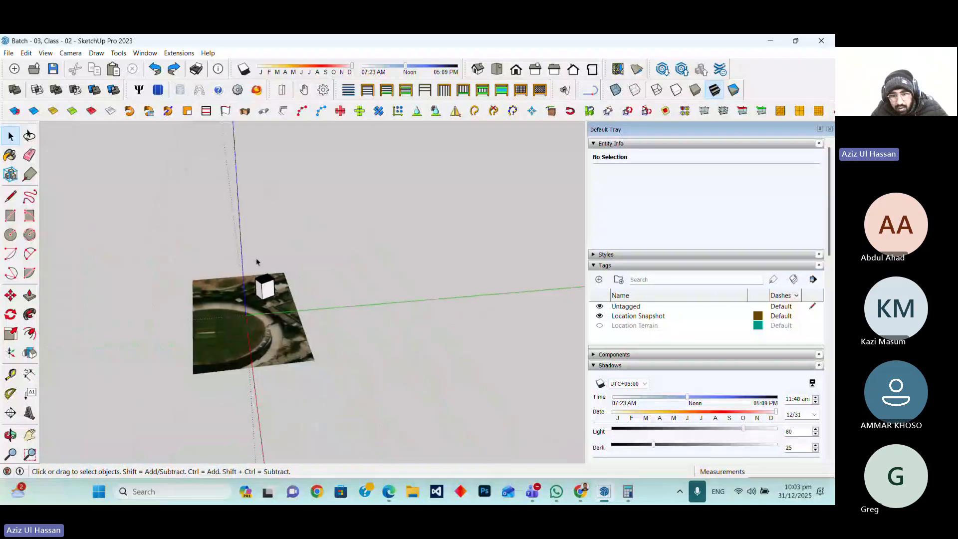
scroll(304, 274, "down", 6)
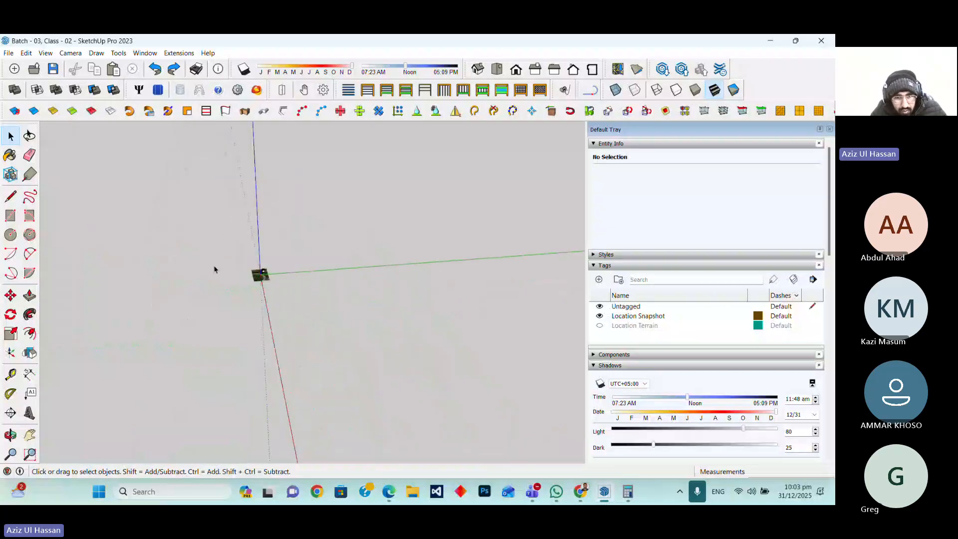
scroll(229, 256, "down", 5)
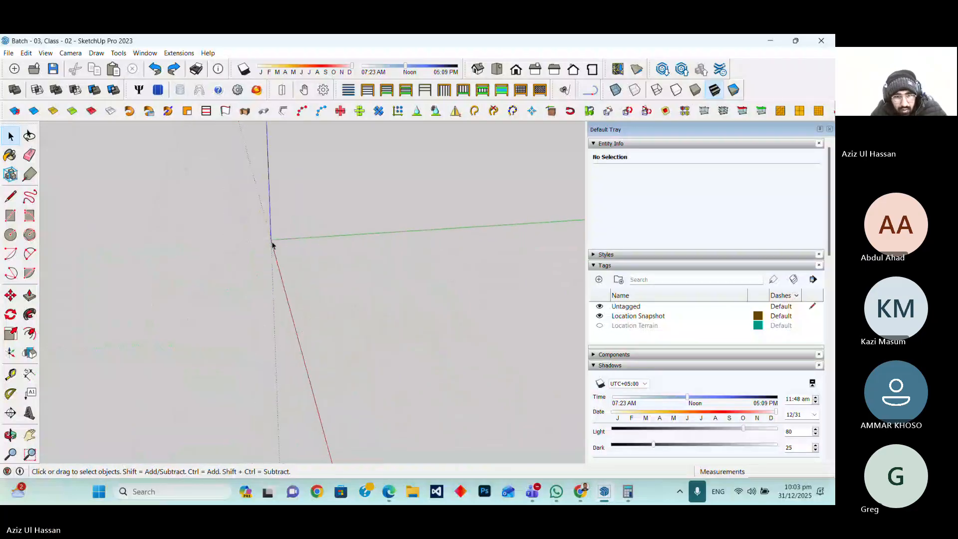
scroll(278, 246, "down", 5)
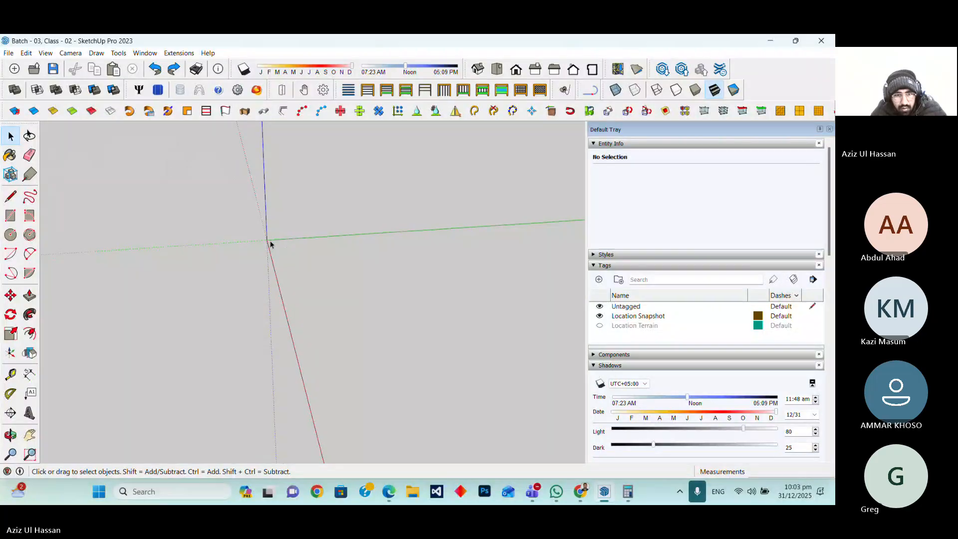
scroll(284, 299, "up", 6)
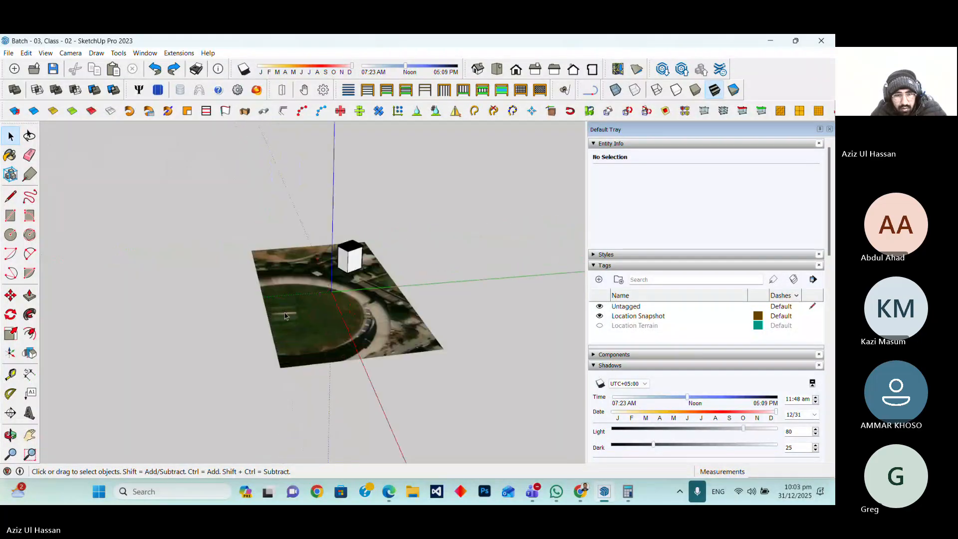
scroll(285, 314, "up", 3)
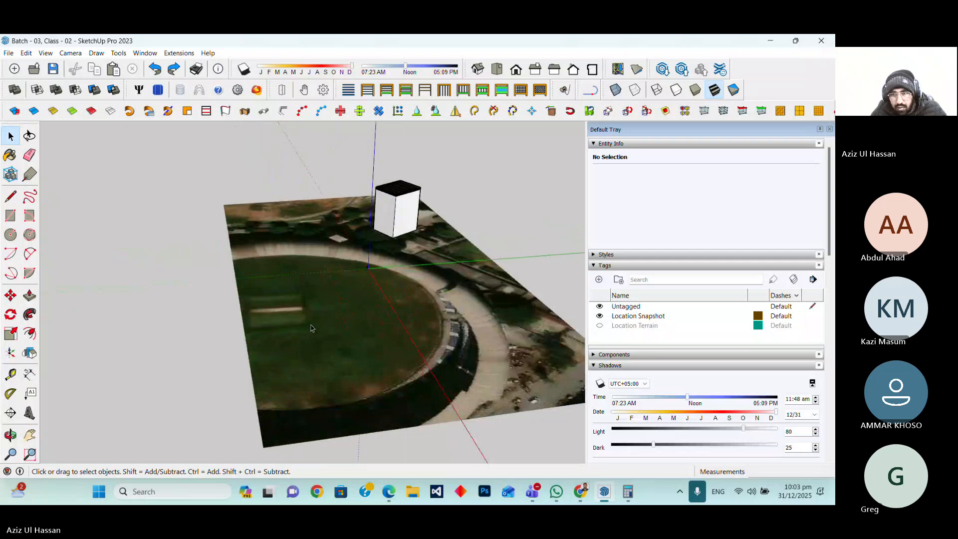
Collapse the Entity Info section, open the Components panel and browse the in-model component list
left_click(594, 144)
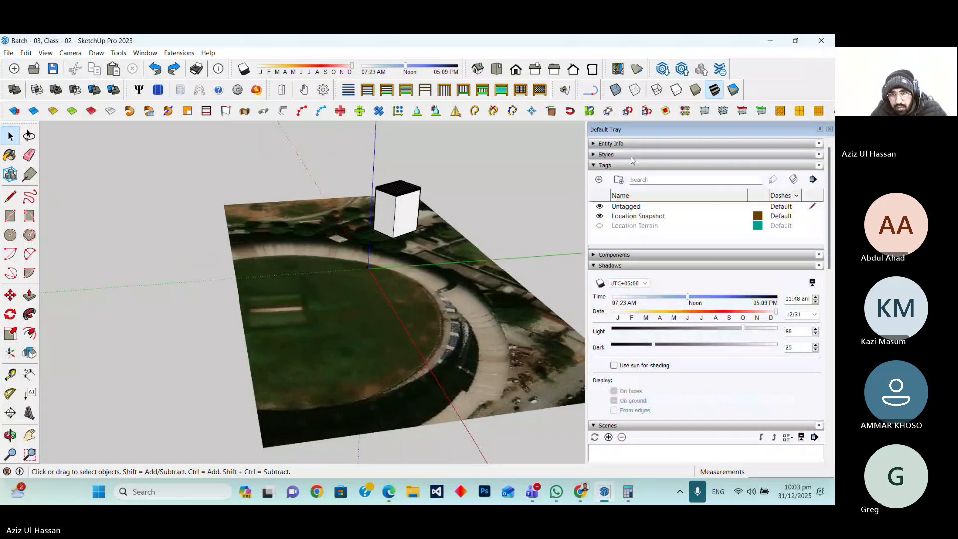
left_click(594, 143)
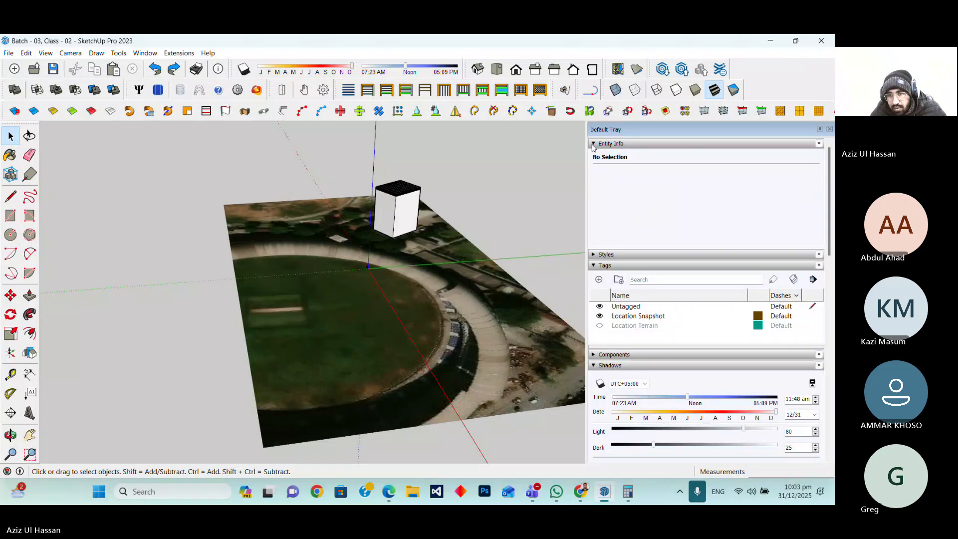
left_click(594, 144)
left_click(594, 255)
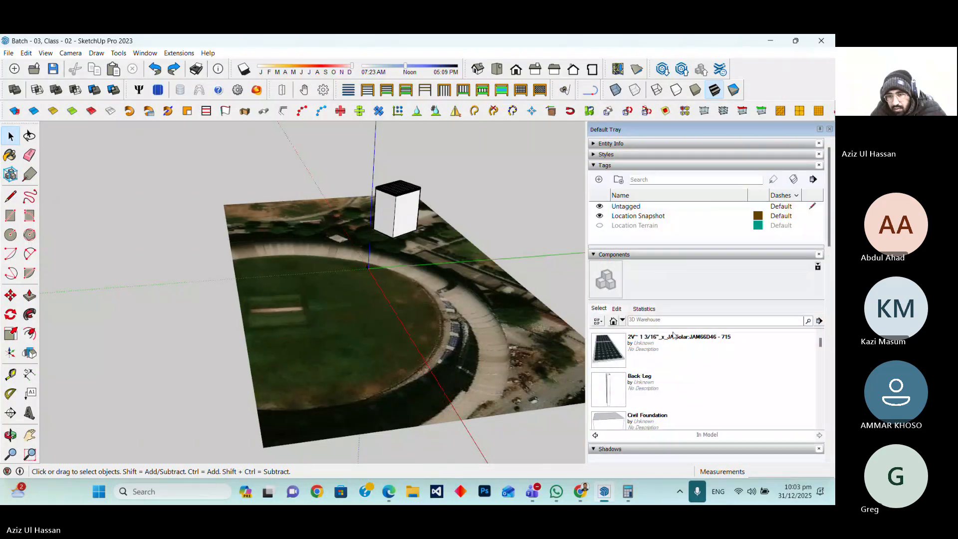
scroll(673, 337, "down", 1)
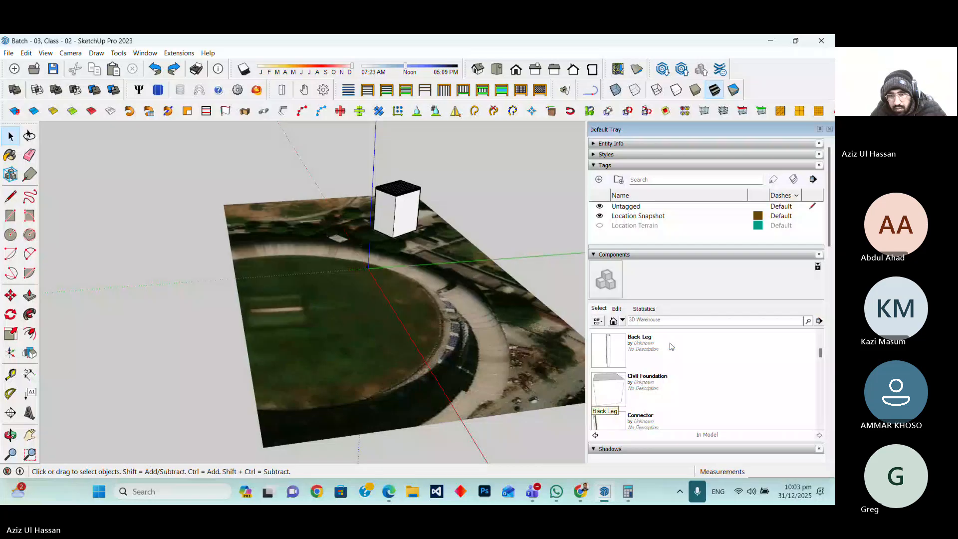
scroll(671, 347, "down", 2)
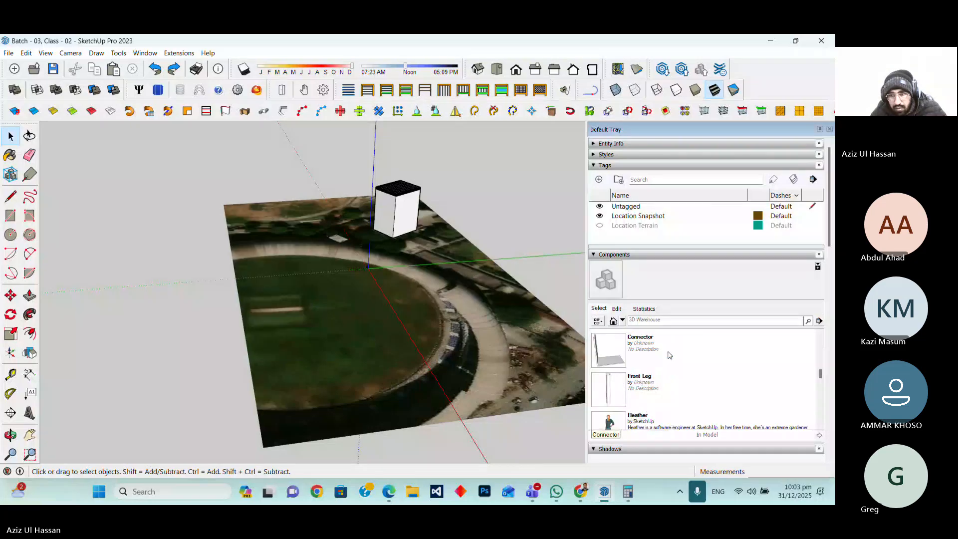
scroll(669, 354, "up", 1)
Select the Civil Foundation, Connector and Front Leg components in turn to preview them
left_click(657, 355)
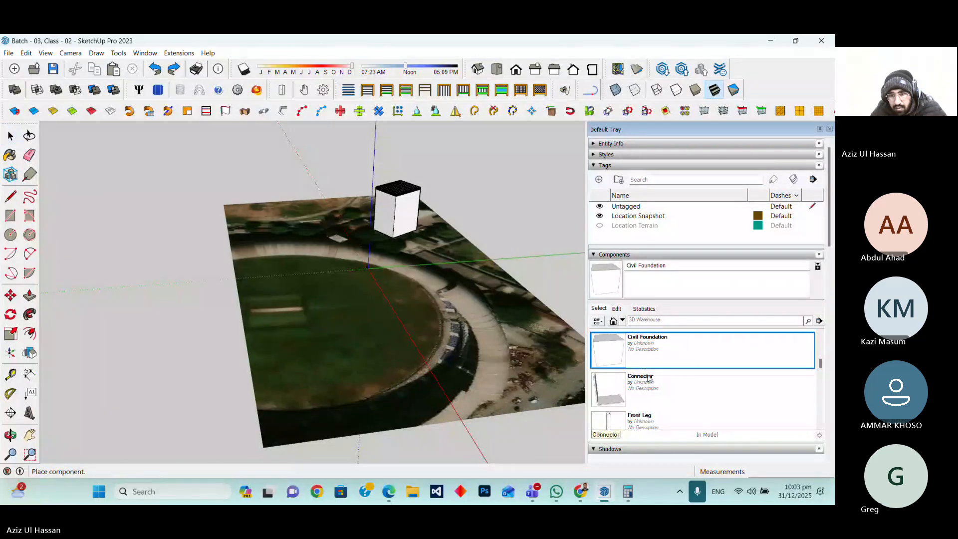
left_click(642, 395)
scroll(648, 371, "down", 1)
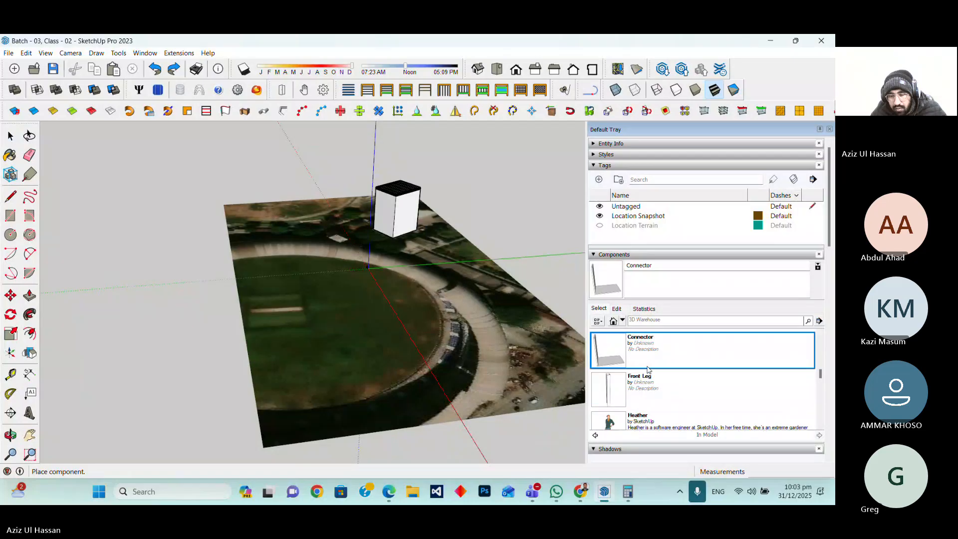
left_click(649, 385)
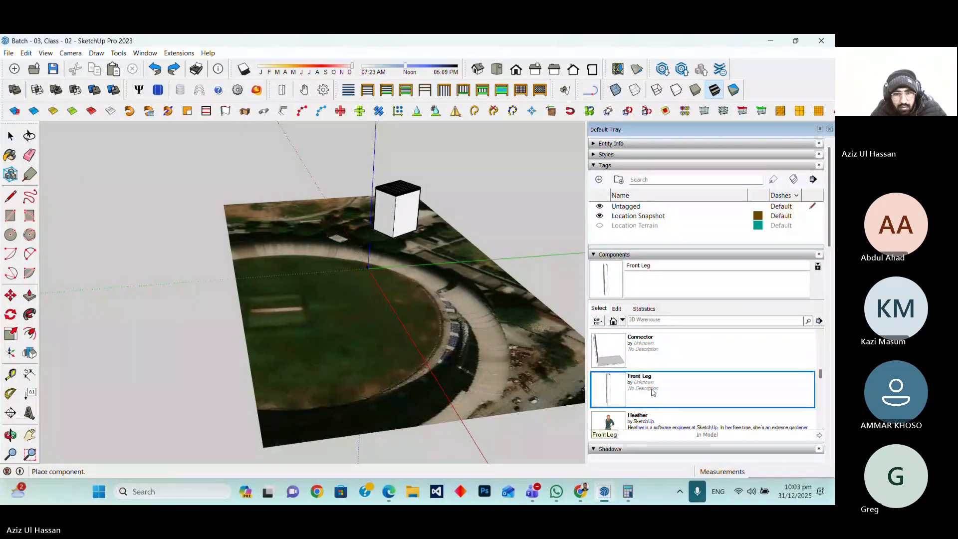
Cancel placement, then orbit and zoom around the origin and the building on the site
scroll(199, 298, "down", 3)
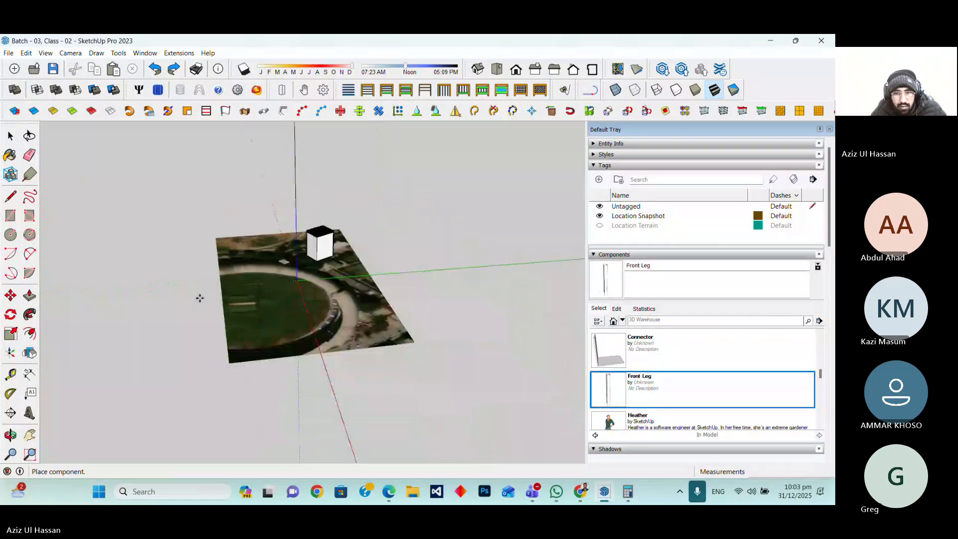
scroll(200, 298, "down", 5)
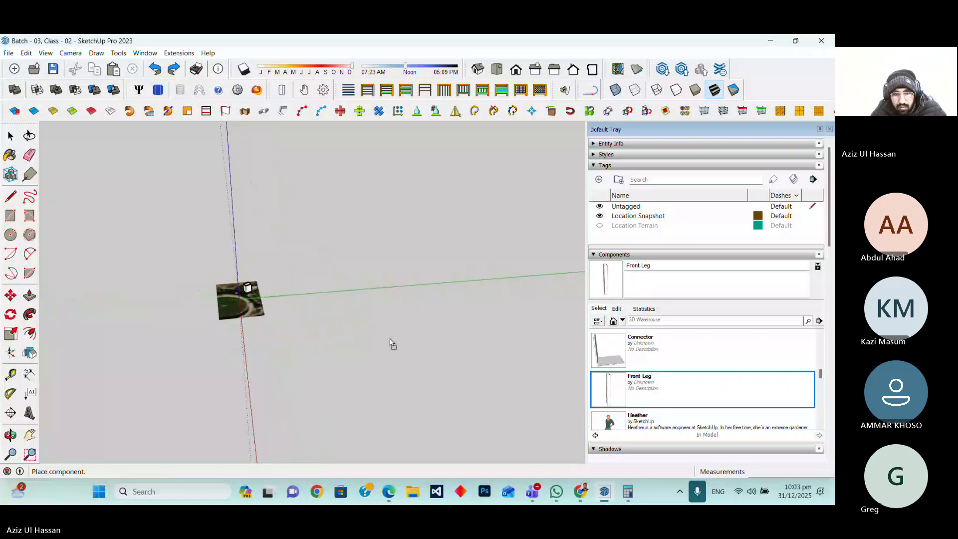
scroll(309, 319, "down", 1)
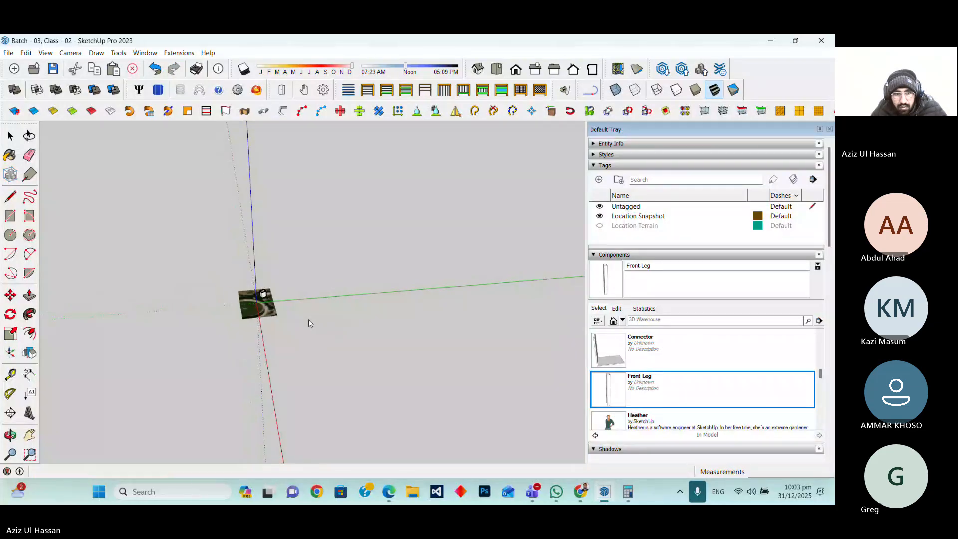
scroll(260, 301, "up", 10)
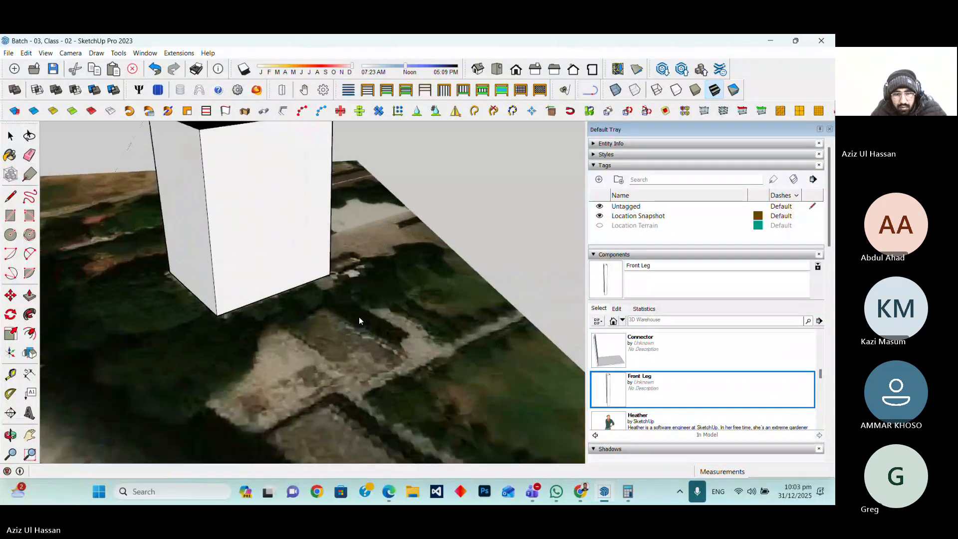
scroll(358, 316, "down", 4)
scroll(356, 313, "down", 3)
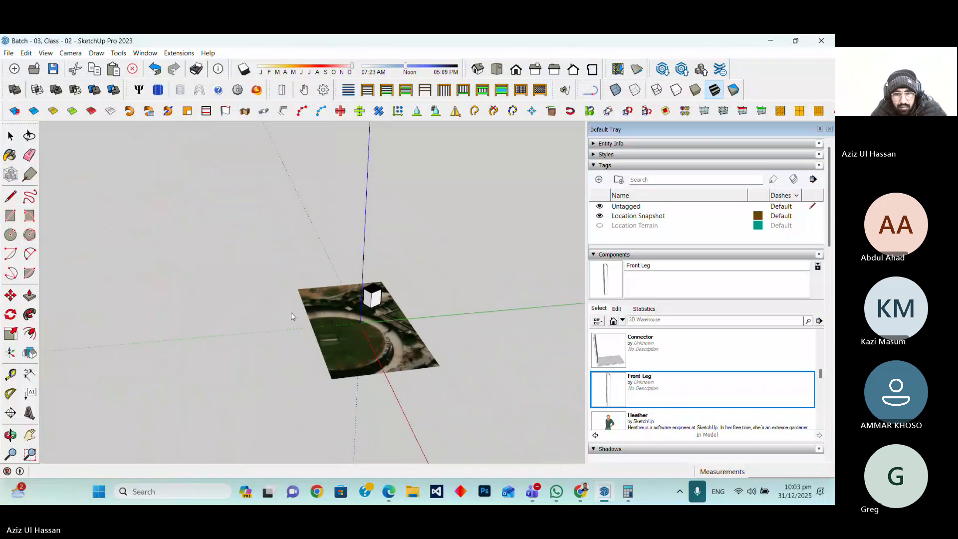
scroll(227, 318, "down", 2)
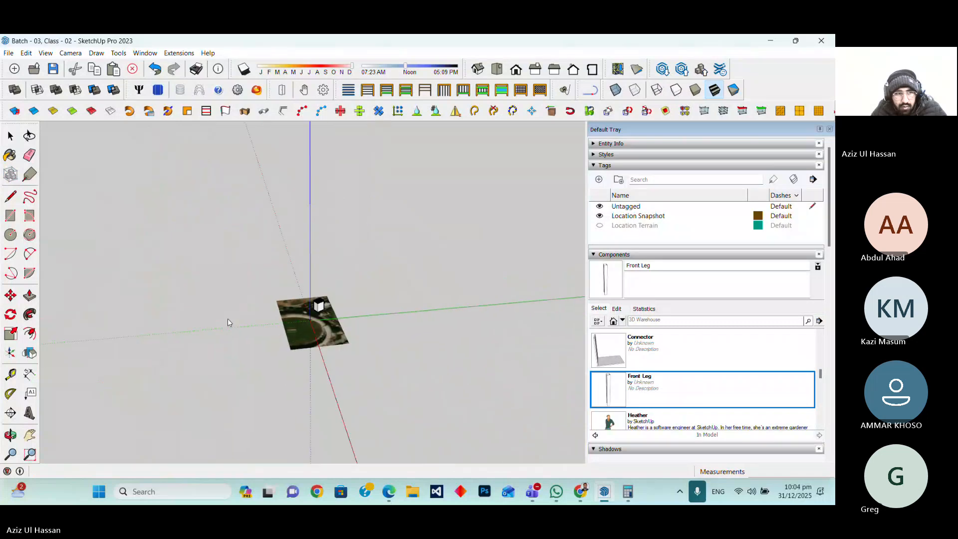
scroll(227, 319, "down", 2)
key("space")
left_click_drag(225, 148, 586, 410)
scroll(207, 335, "down", 2)
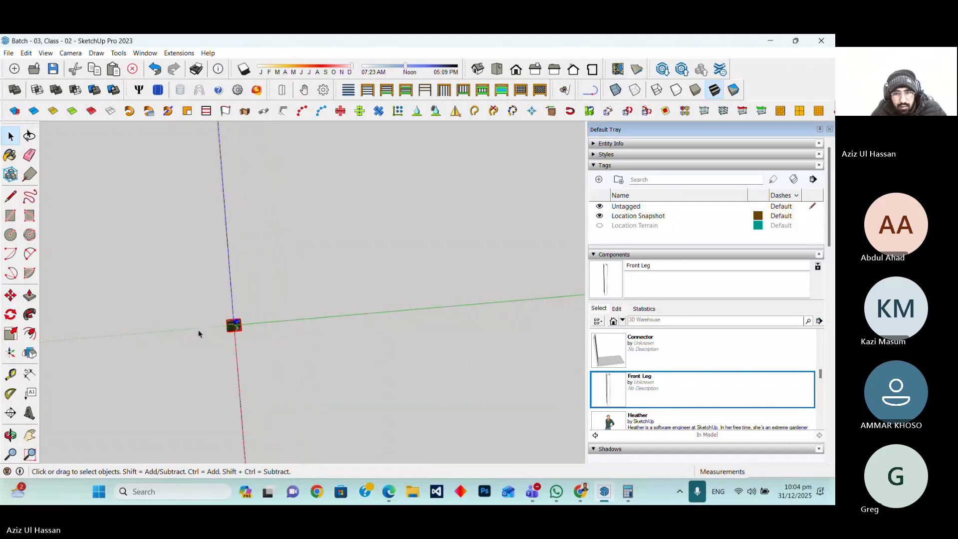
scroll(197, 330, "down", 4)
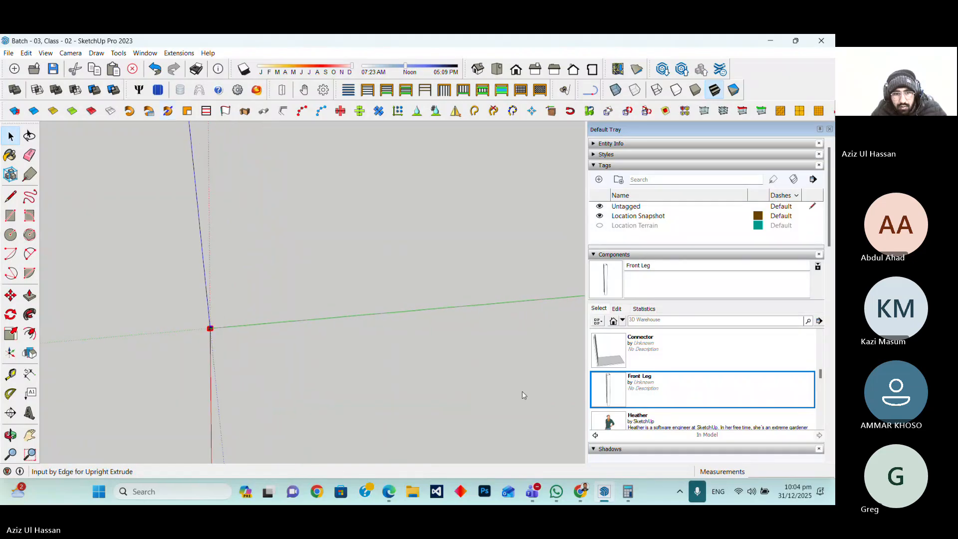
middle_click_drag(370, 313, 463, 307)
left_click_drag(282, 184, 524, 402)
middle_click_drag(482, 311, 409, 321)
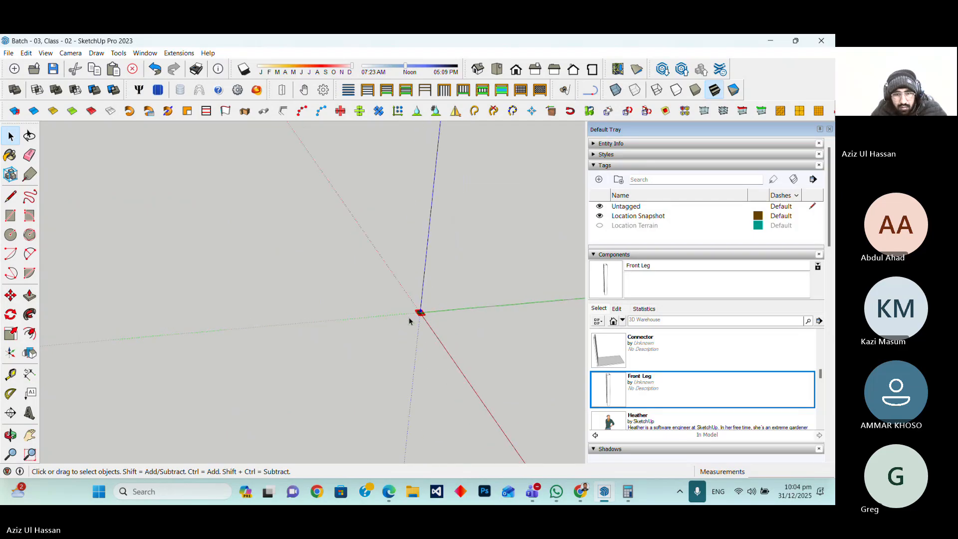
scroll(409, 320, "up", 10)
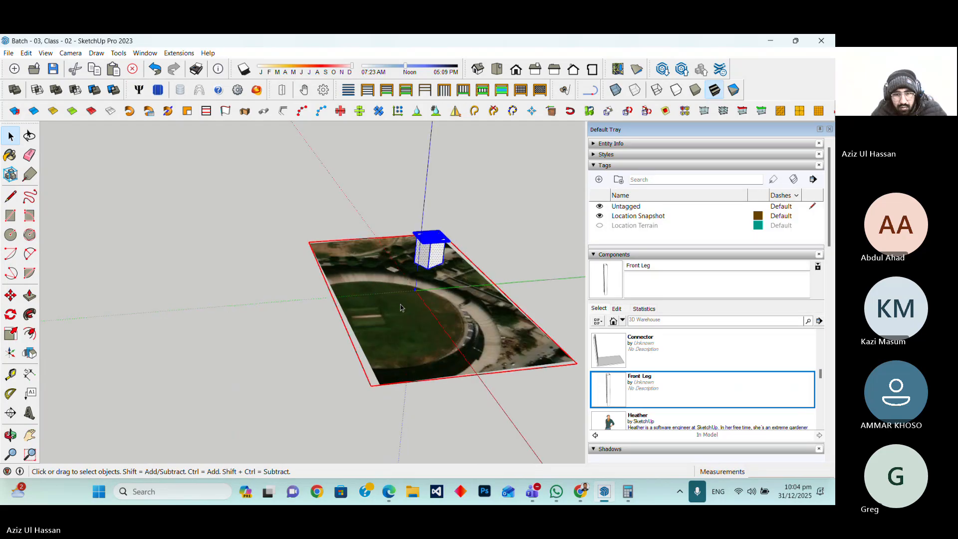
scroll(401, 308, "up", 10)
scroll(472, 395, "down", 5)
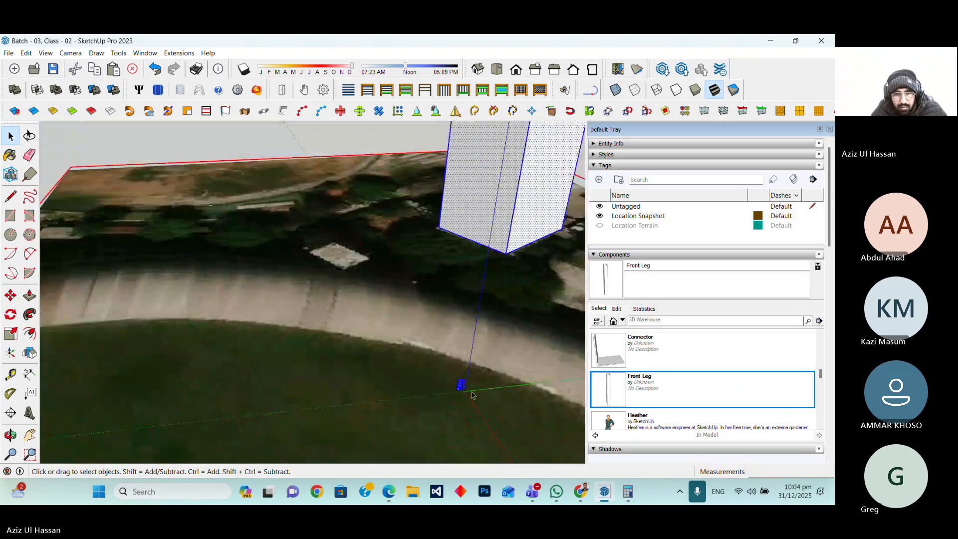
scroll(472, 395, "down", 2)
left_click(405, 343)
scroll(410, 294, "down", 3)
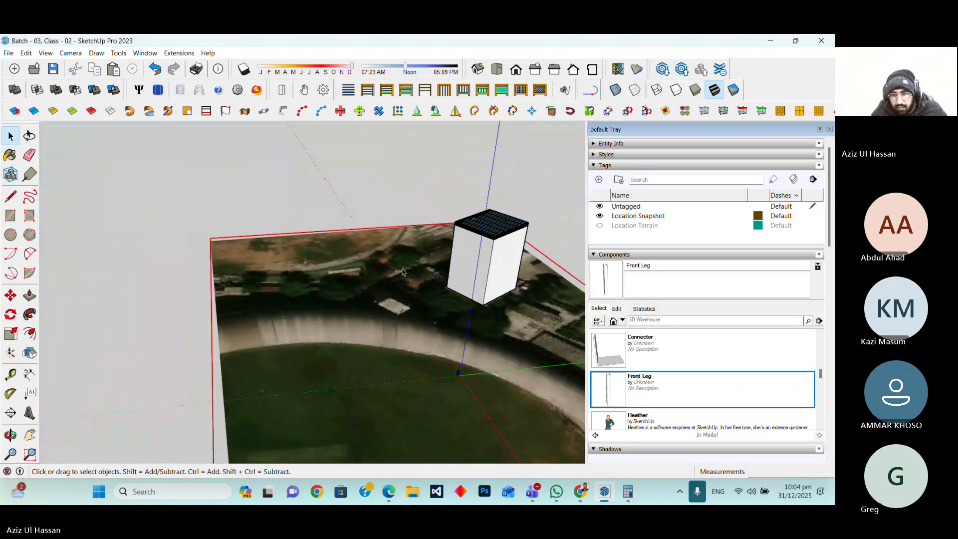
right_click(640, 386)
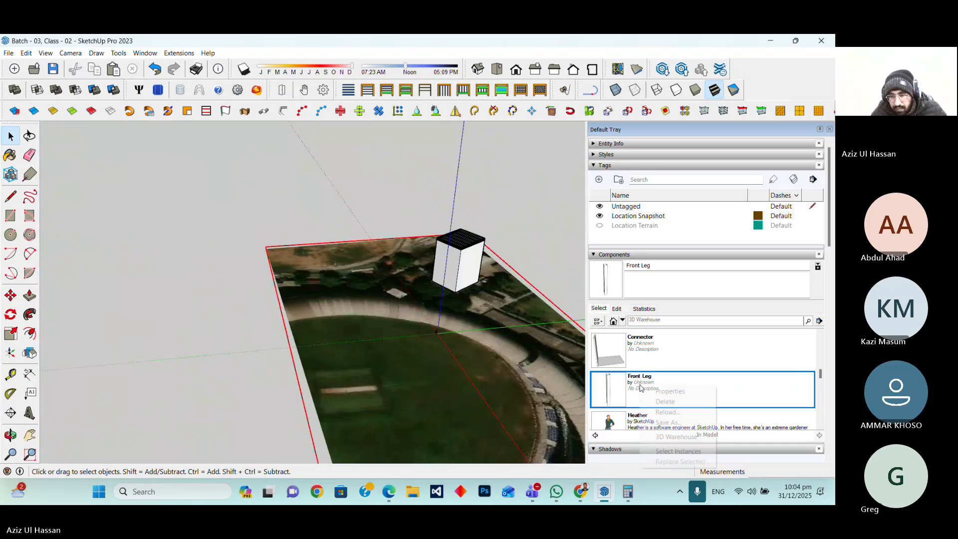
left_click(671, 412)
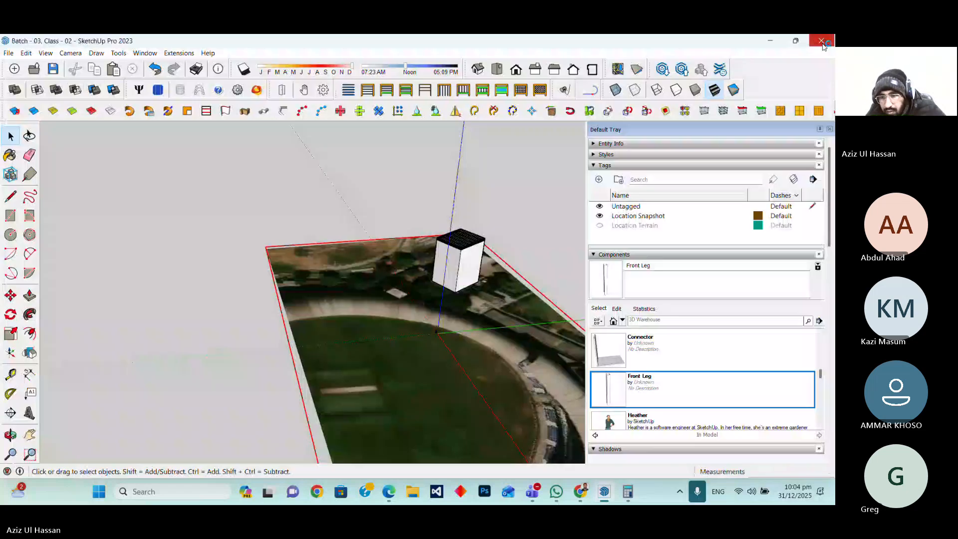
left_click(822, 44)
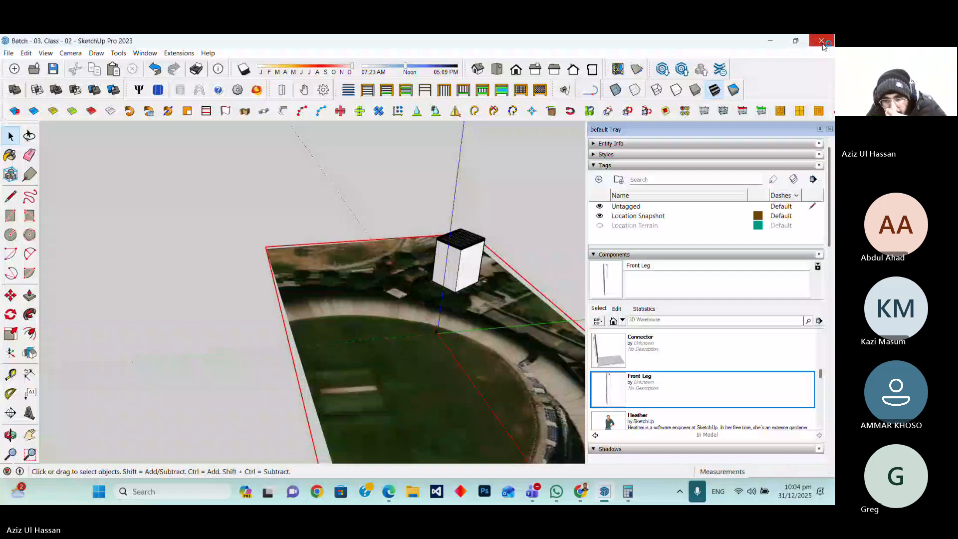
Browse the Components Sampler and Dynamic Components Training collections, then return to the in-model component list
left_click(624, 320)
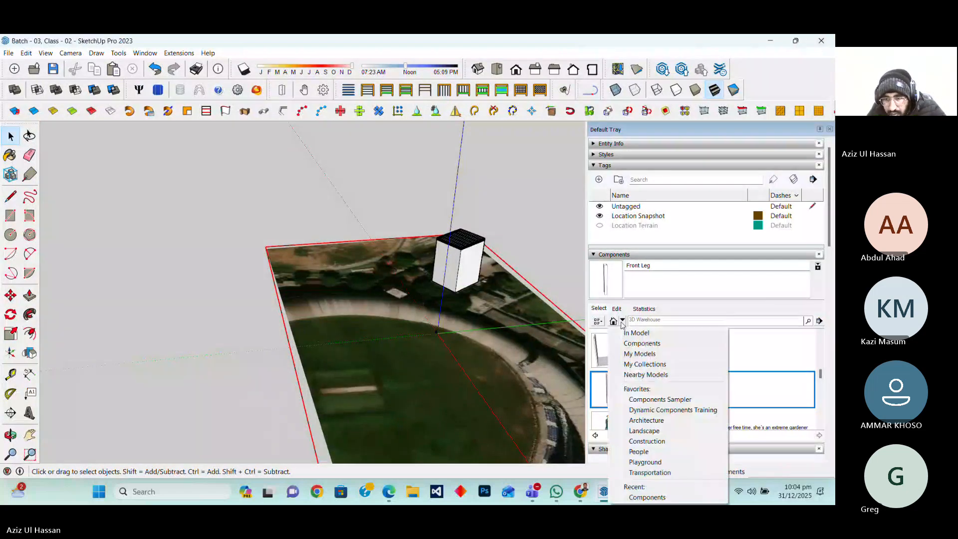
left_click(644, 346)
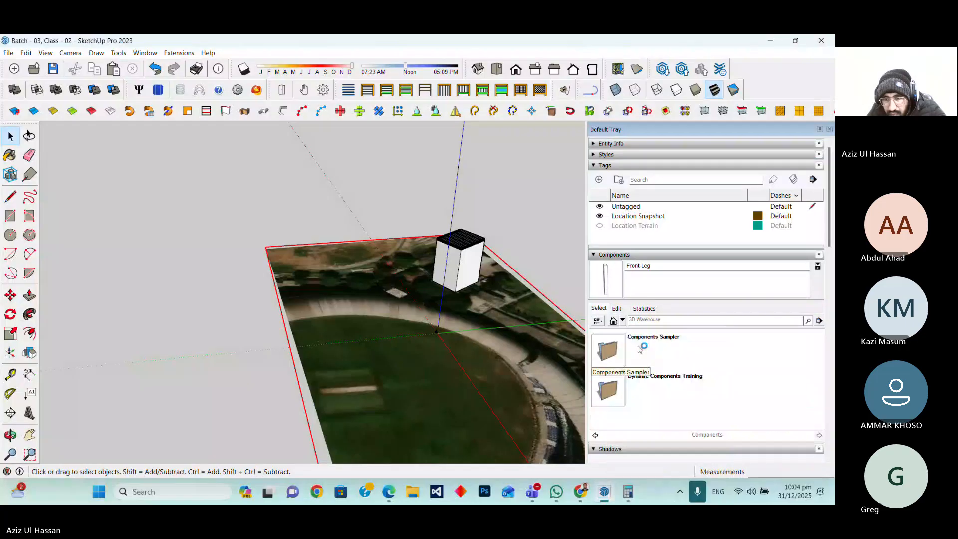
left_click(622, 321)
left_click(652, 344)
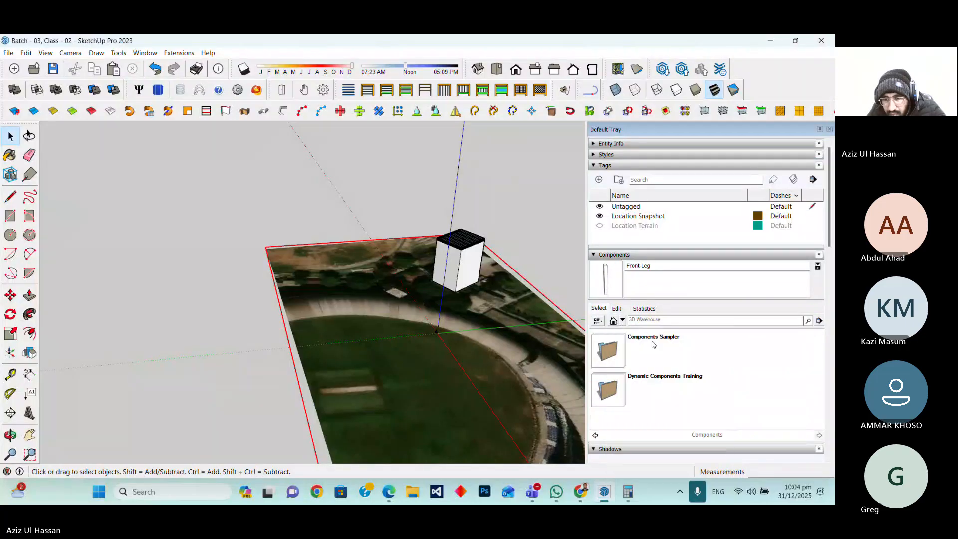
left_click(652, 344)
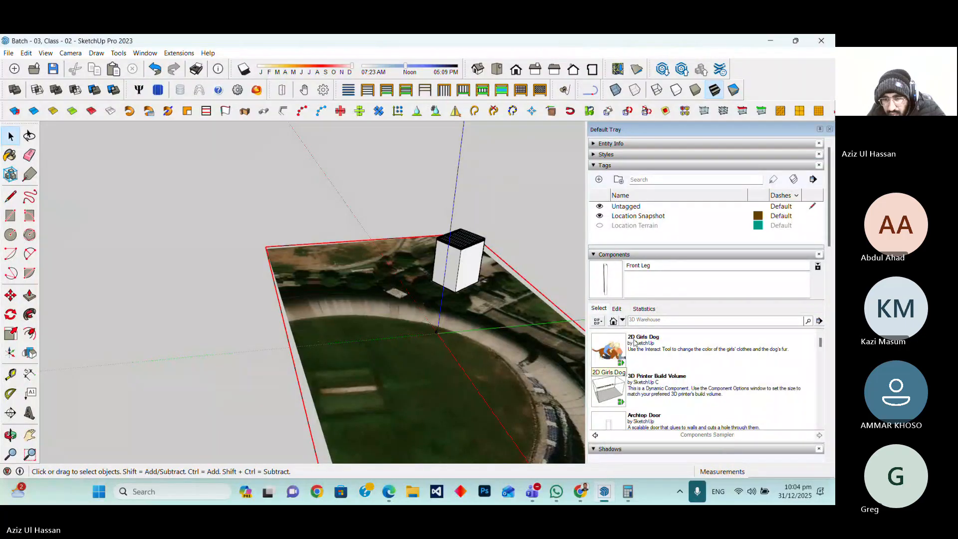
left_click(621, 321)
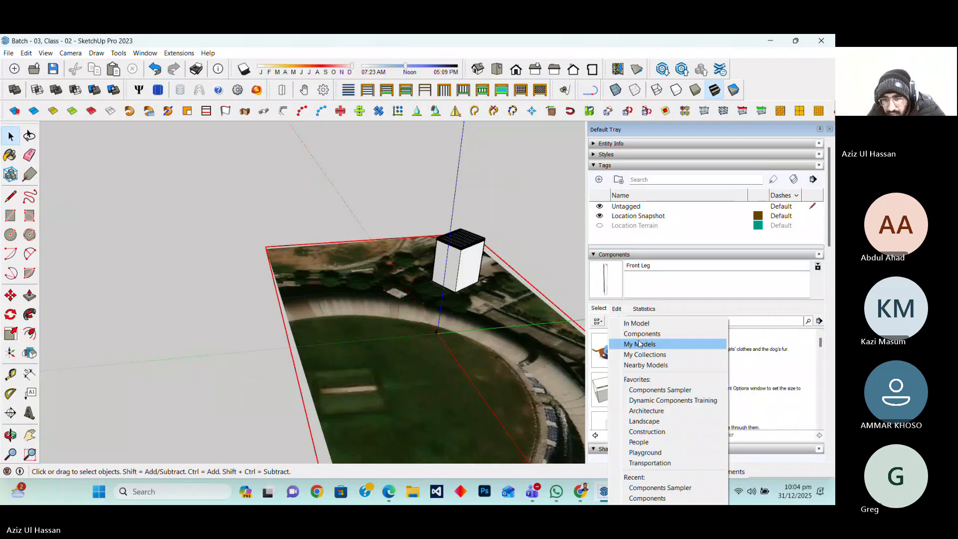
left_click(639, 340)
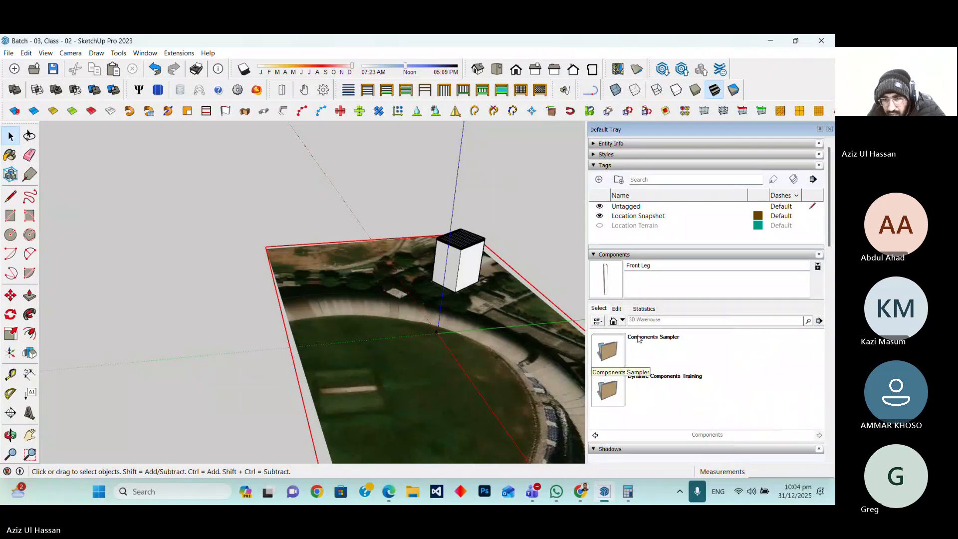
left_click(653, 377)
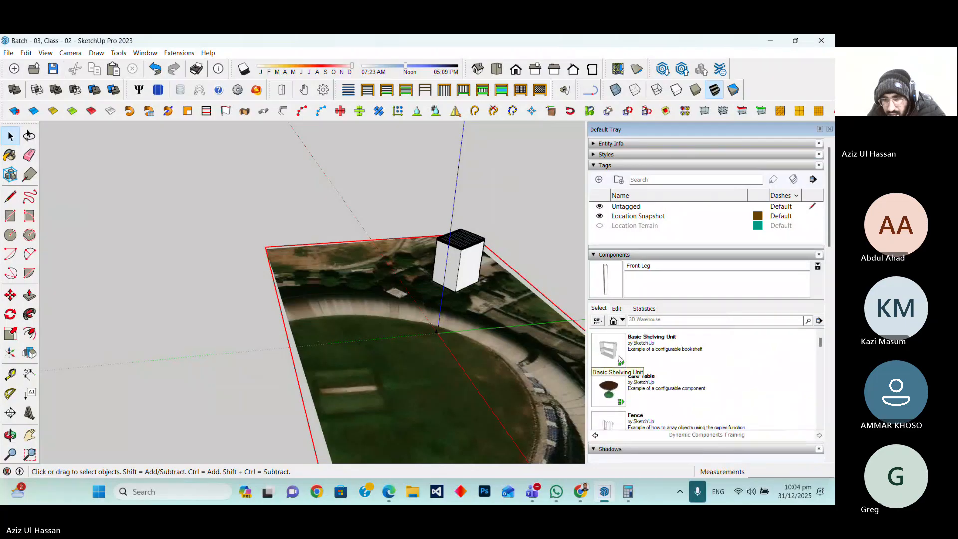
scroll(642, 339, "down", 5)
scroll(642, 340, "up", 5)
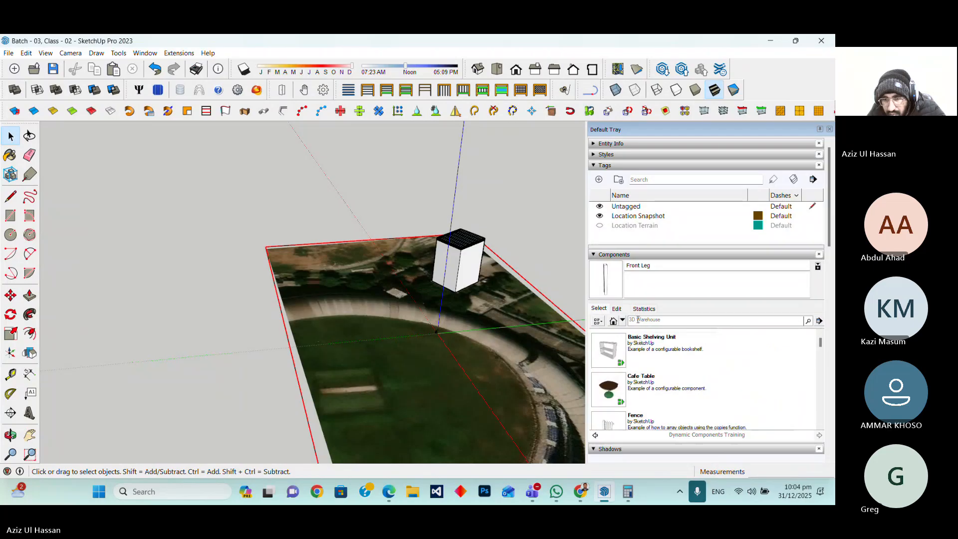
left_click(613, 321)
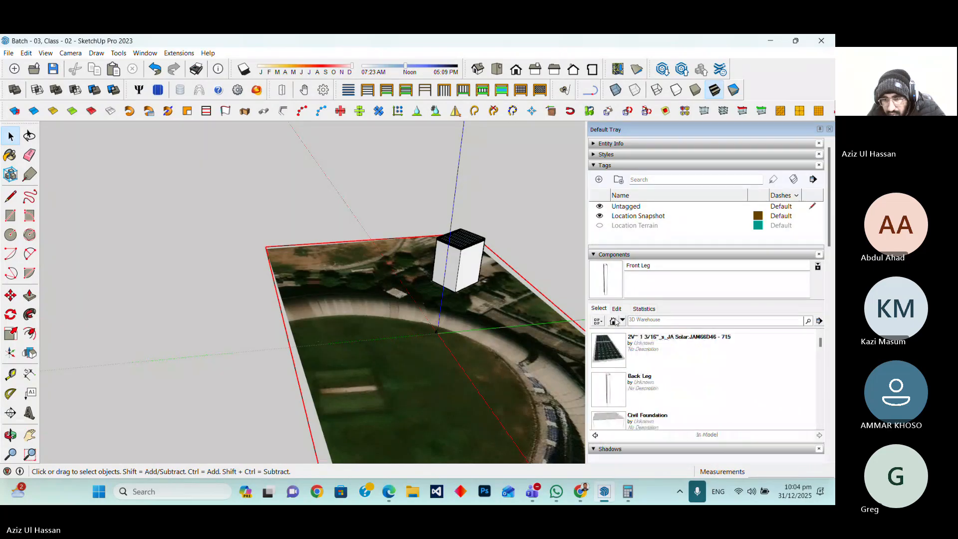
Place the Back Leg component at the model origin on the site
left_click(639, 383)
scroll(433, 329, "up", 3)
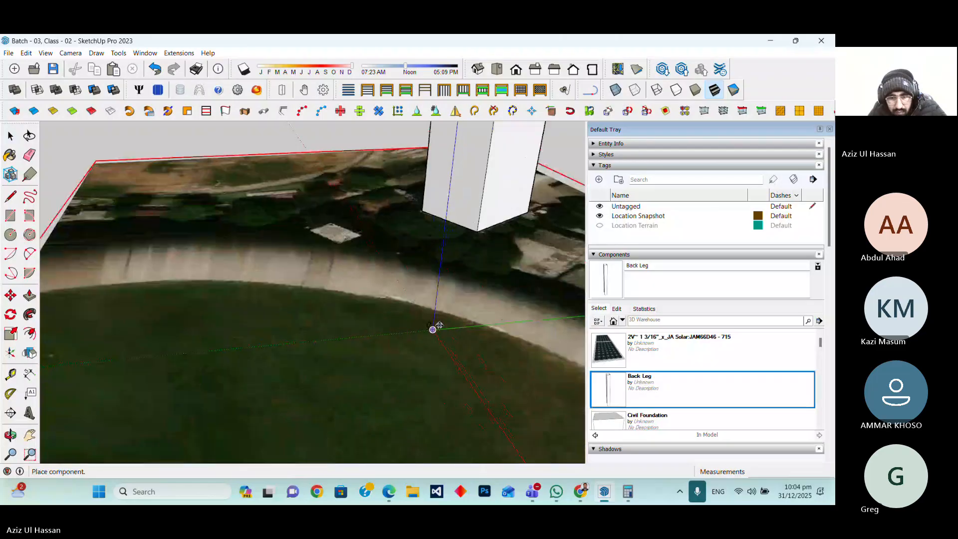
scroll(432, 330, "up", 2)
scroll(433, 332, "up", 4)
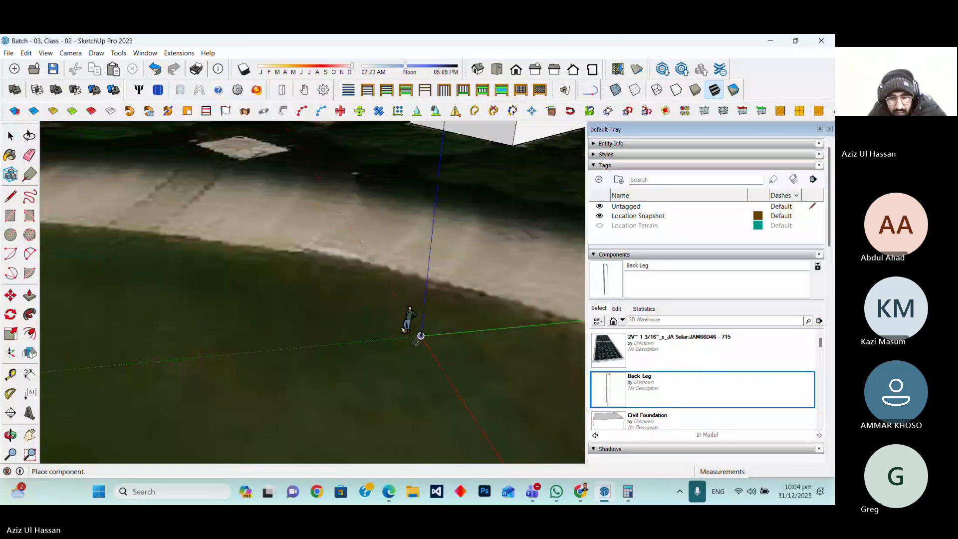
scroll(410, 329, "down", 8)
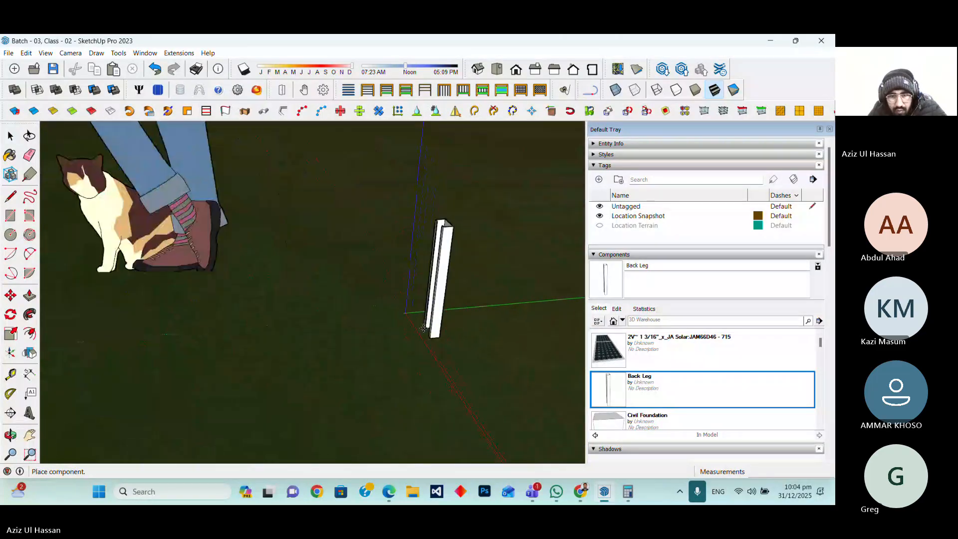
scroll(472, 313, "down", 2)
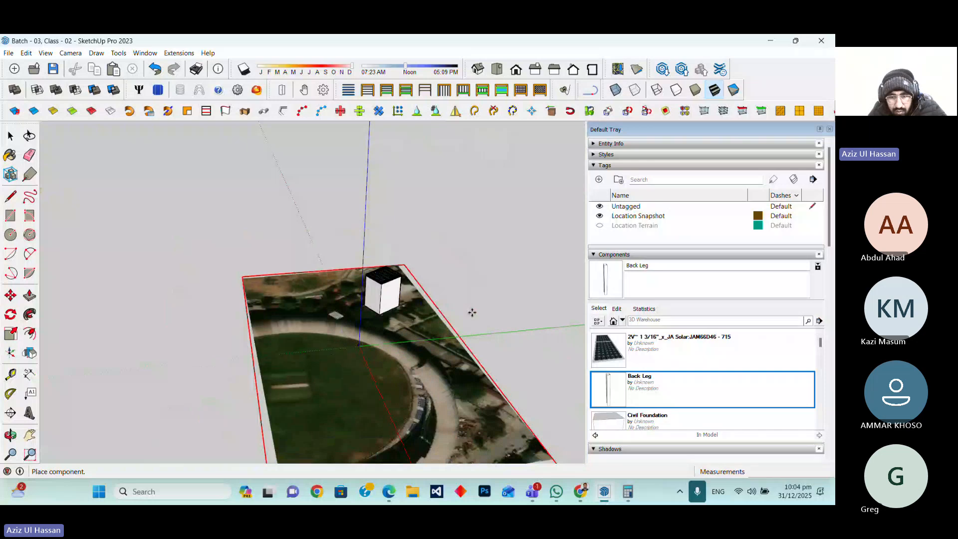
scroll(464, 317, "up", 2)
scroll(107, 397, "up", 3)
scroll(91, 411, "up", 5)
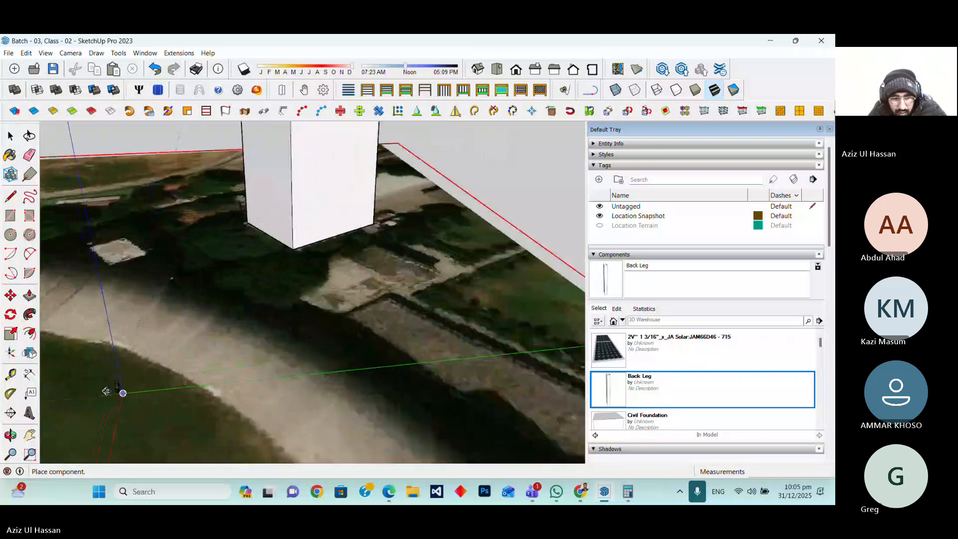
scroll(162, 381, "up", 2)
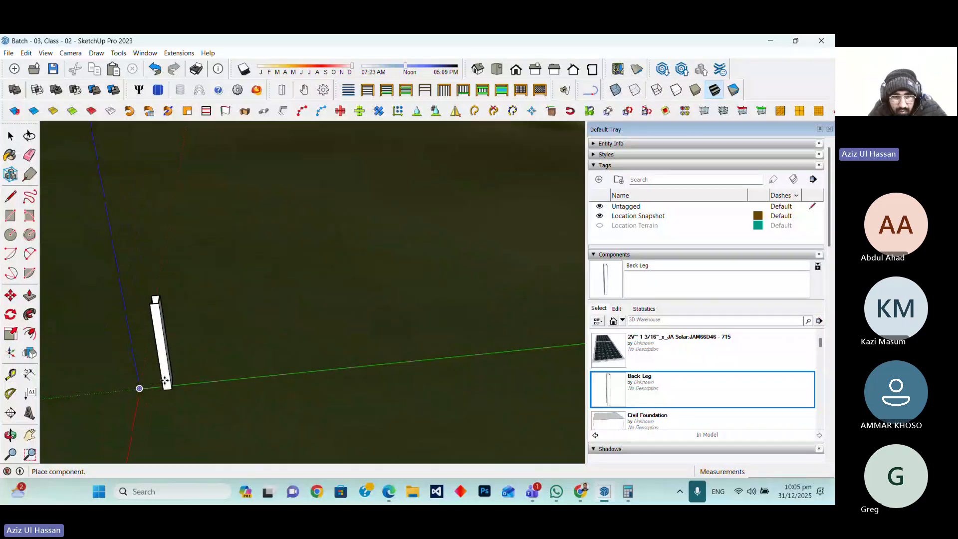
left_click(168, 383)
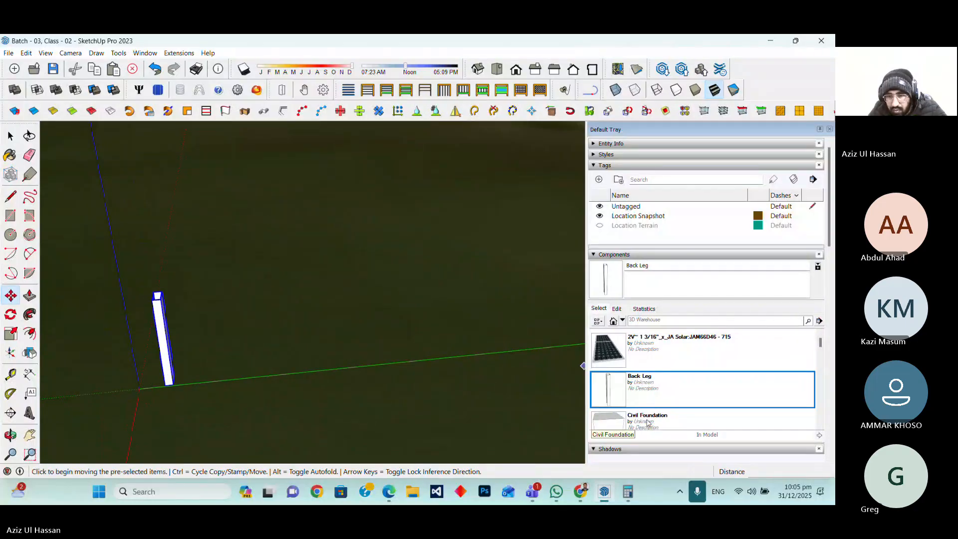
Place the Civil Foundation component on the ground beside the Back Leg
left_click(645, 419)
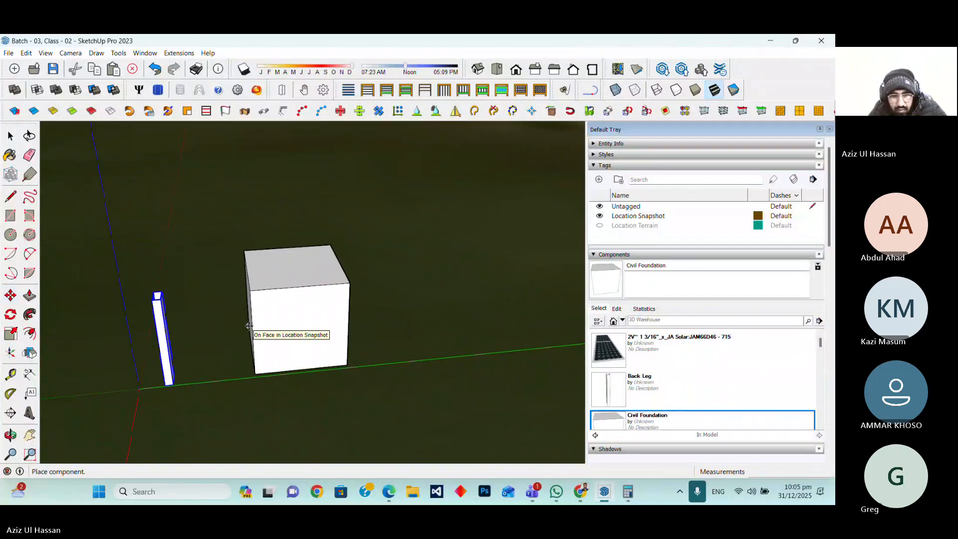
left_click(249, 327)
Place the Connector component at the base of the Back Leg
scroll(649, 359, "down", 2)
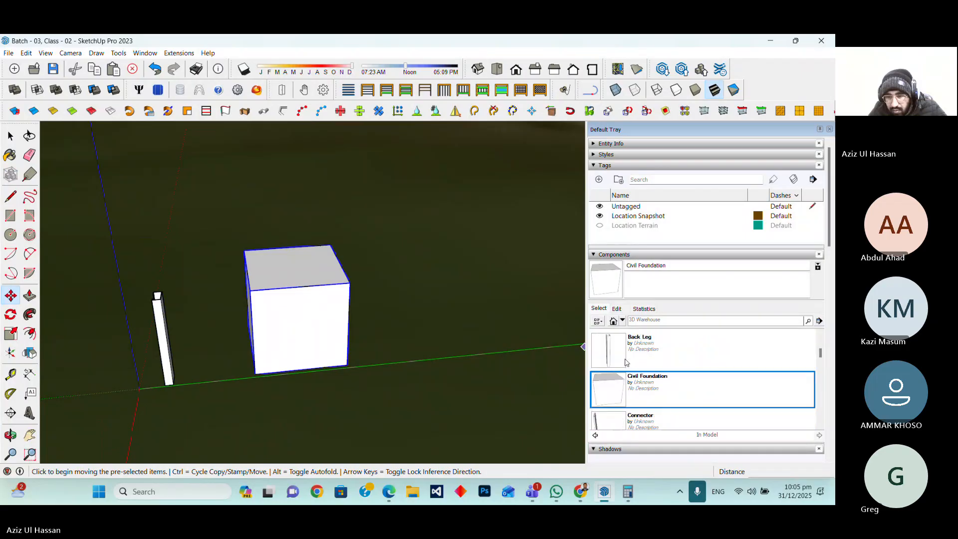
left_click(646, 388)
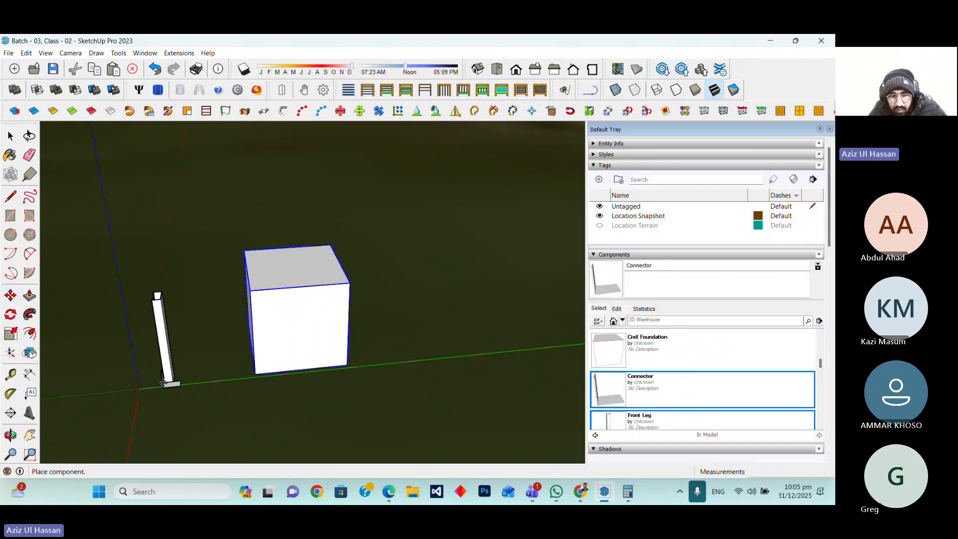
scroll(169, 383, "up", 3)
scroll(169, 383, "up", 5)
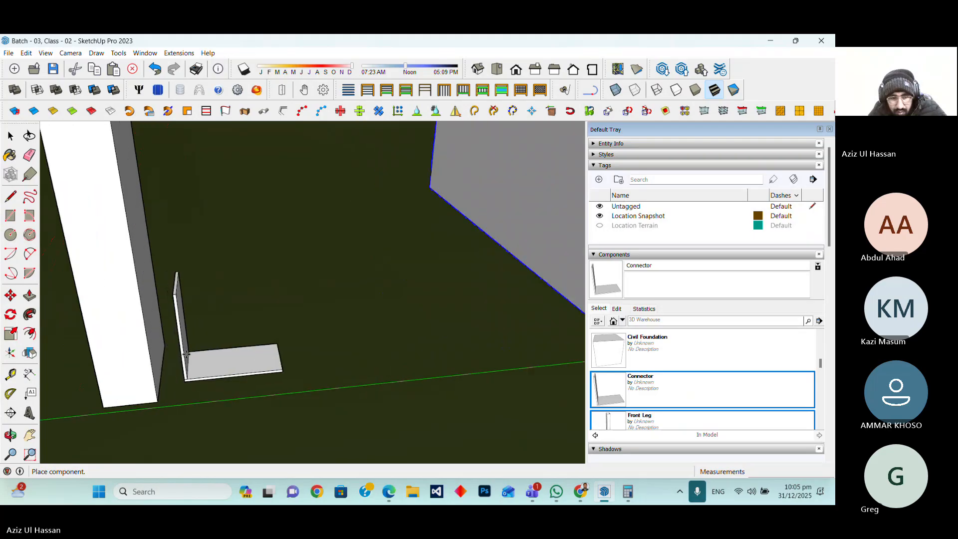
left_click(186, 378)
Place the Front Leg component on the ground beside the Back Leg
scroll(150, 393, "up", 4)
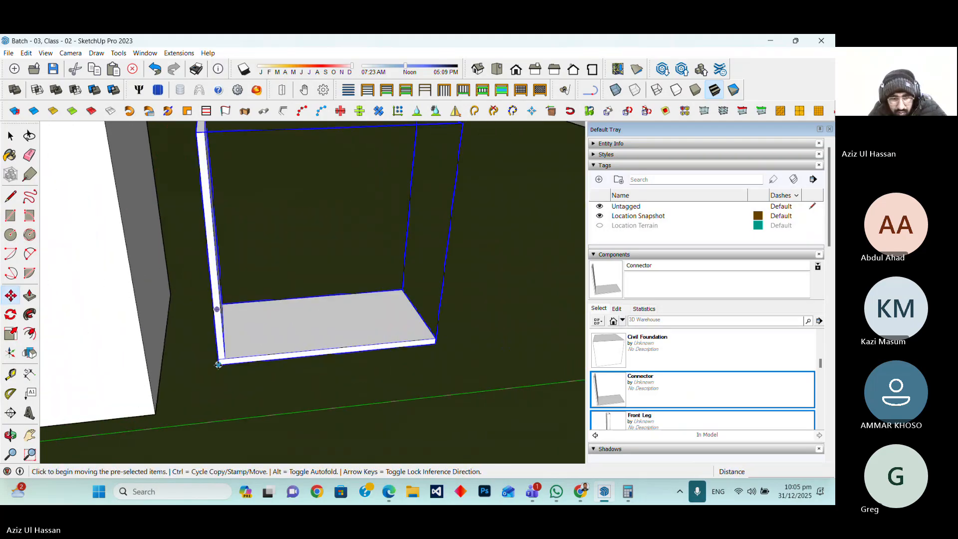
scroll(218, 364, "down", 6)
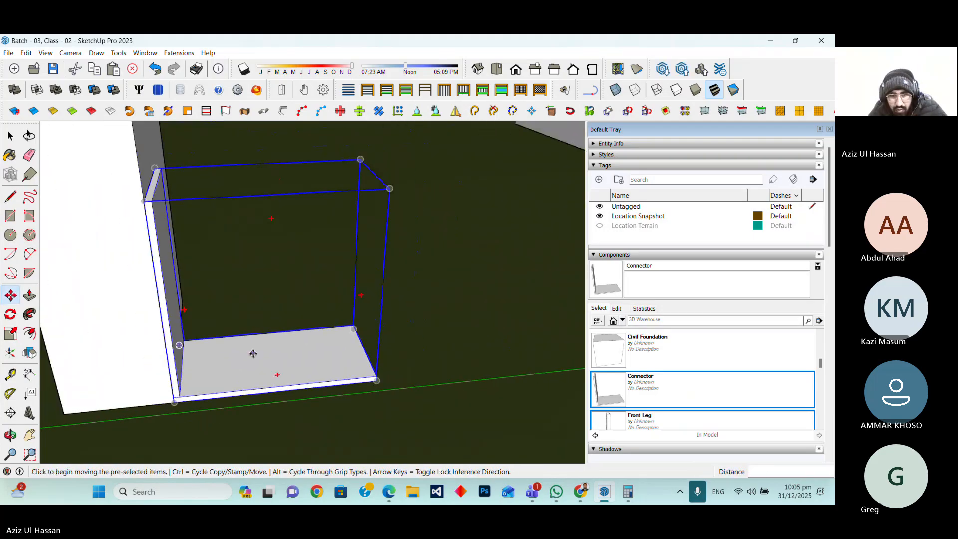
left_click(645, 423)
scroll(386, 329, "down", 5)
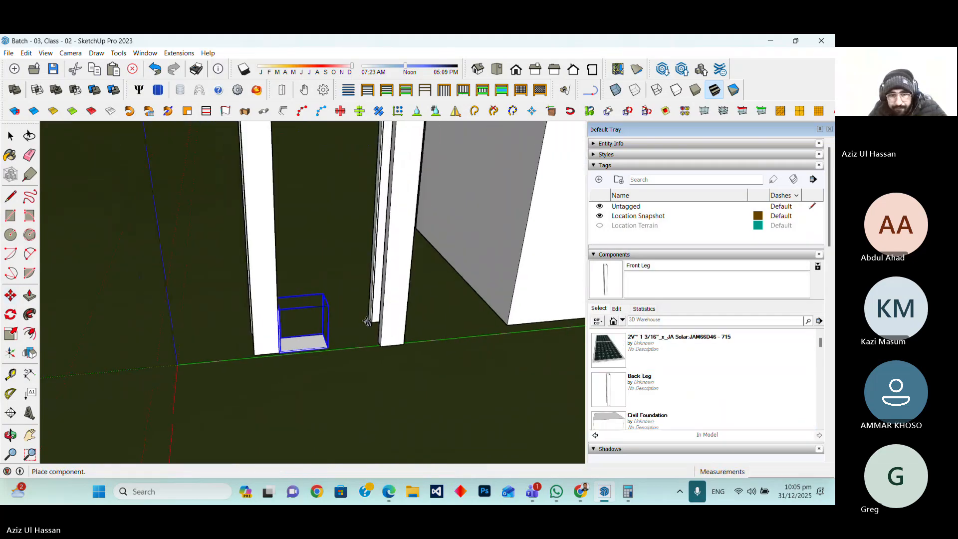
scroll(384, 331, "down", 1)
left_click(229, 332)
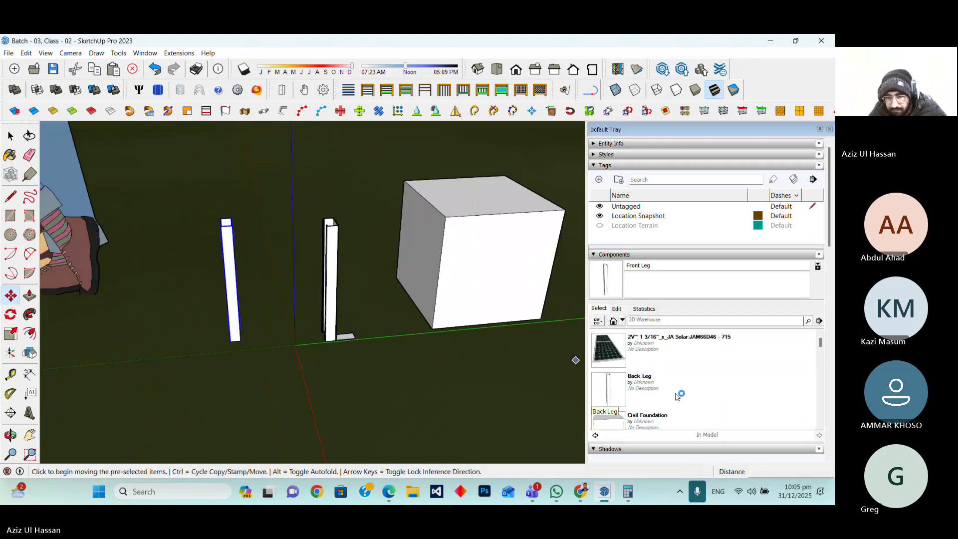
Try to move the selected Front Leg, starting from a corner at the Back Leg's base
scroll(678, 395, "down", 2)
scroll(678, 395, "down", 2)
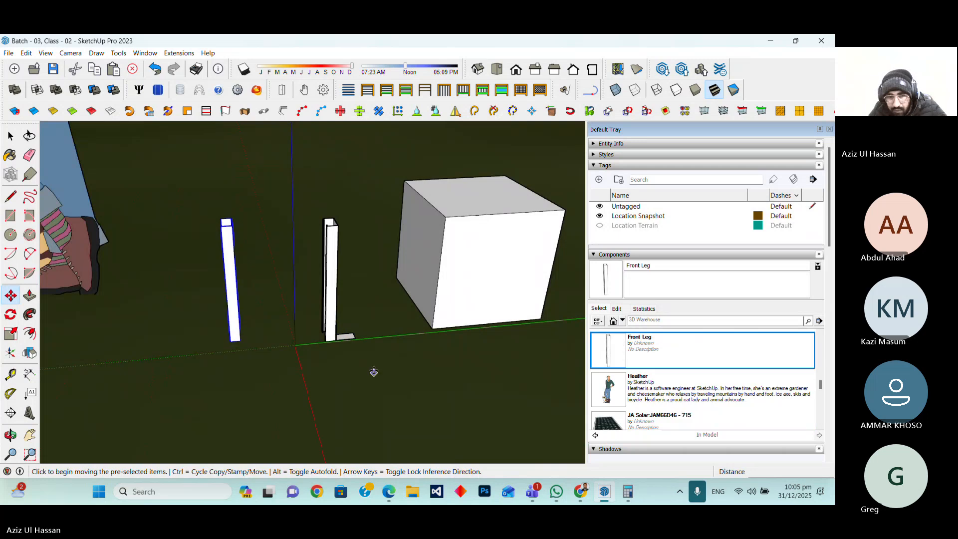
left_click(10, 435)
left_click_drag(474, 360, 289, 389)
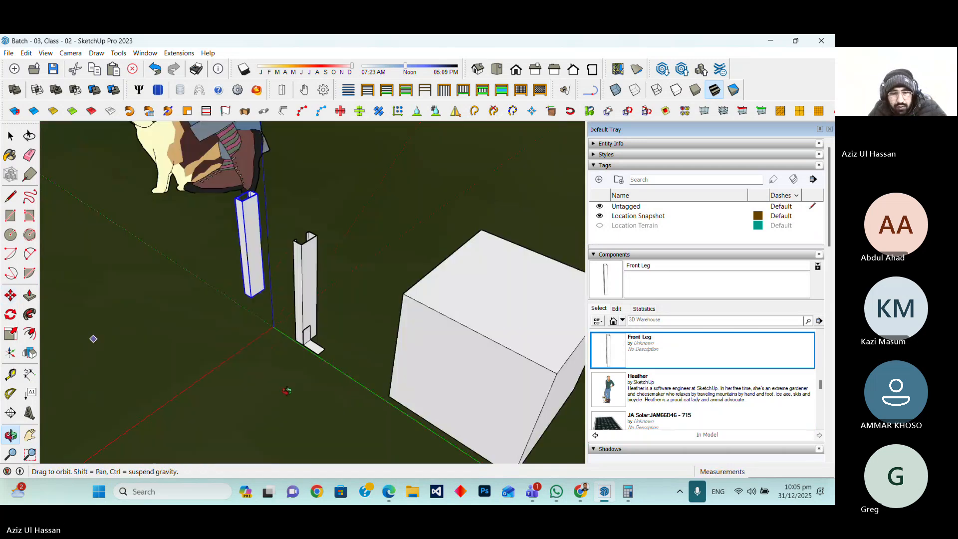
scroll(305, 344, "up", 6)
left_click_drag(425, 335, 334, 355)
scroll(309, 333, "up", 4)
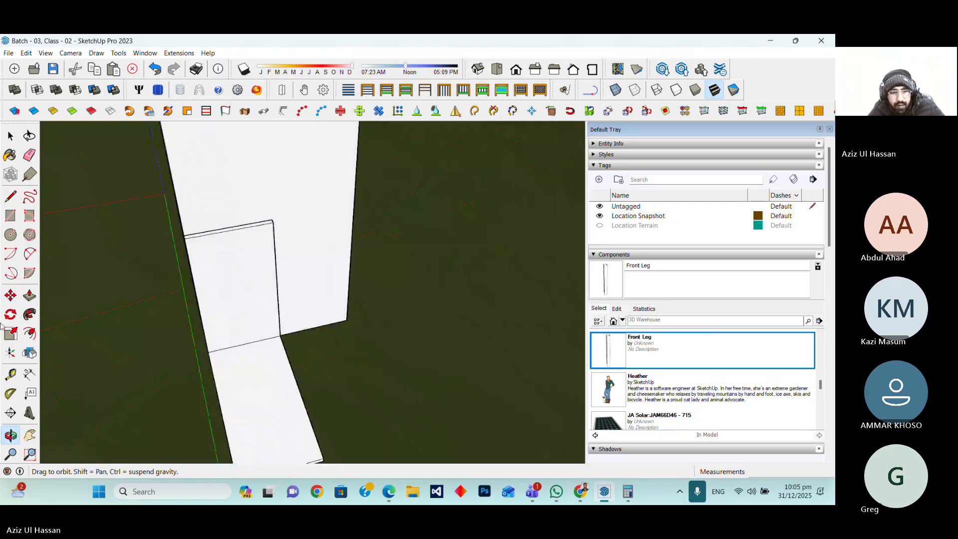
key("m")
left_click(303, 331)
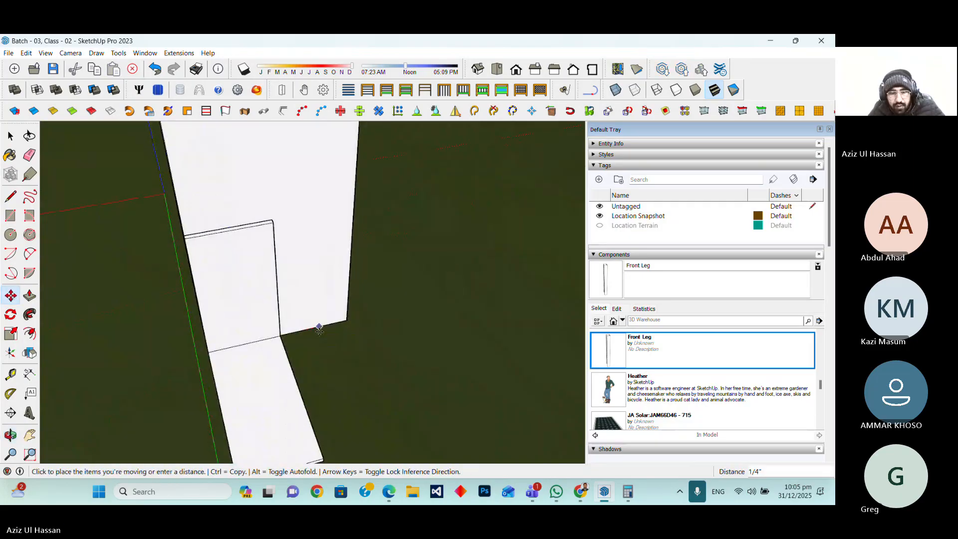
scroll(376, 335, "down", 5)
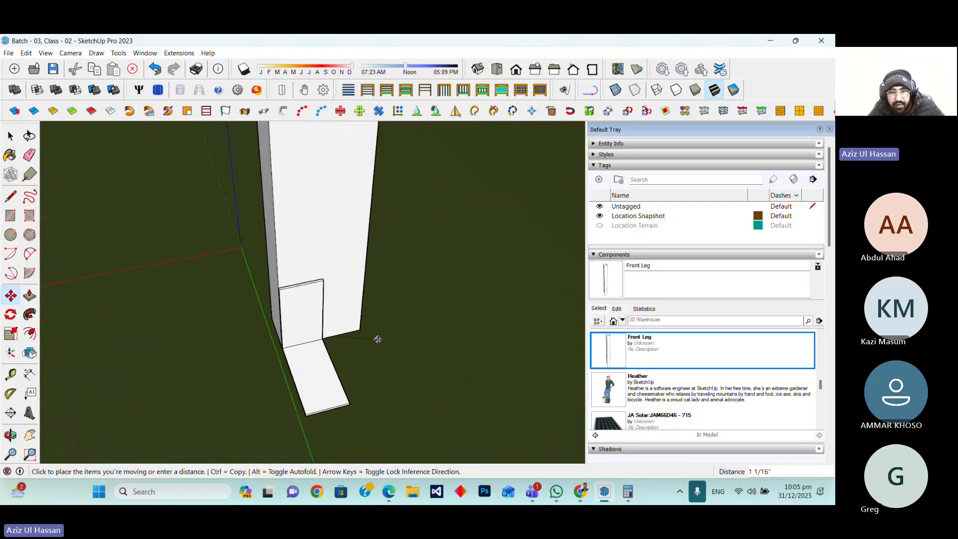
key("Escape")
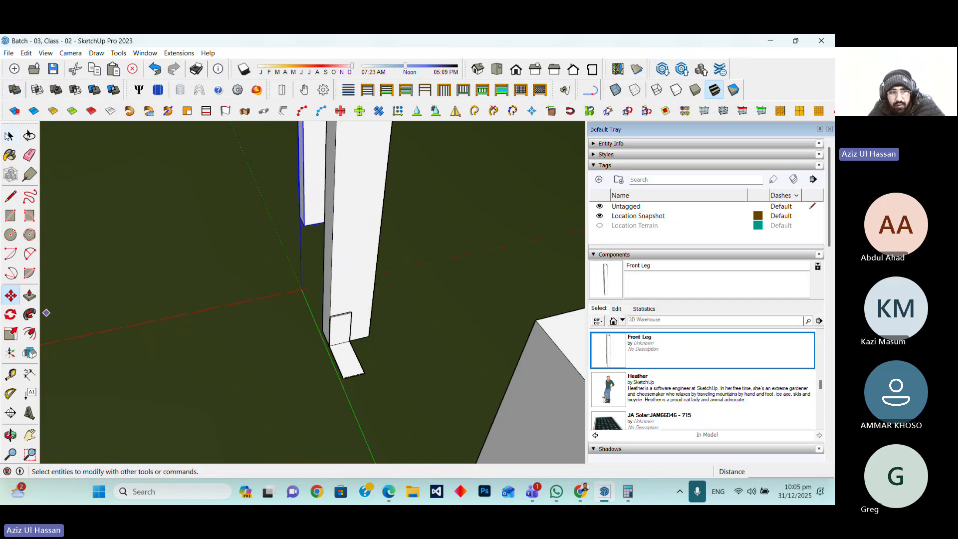
Move the selected Connector 0.5 inch
key("space")
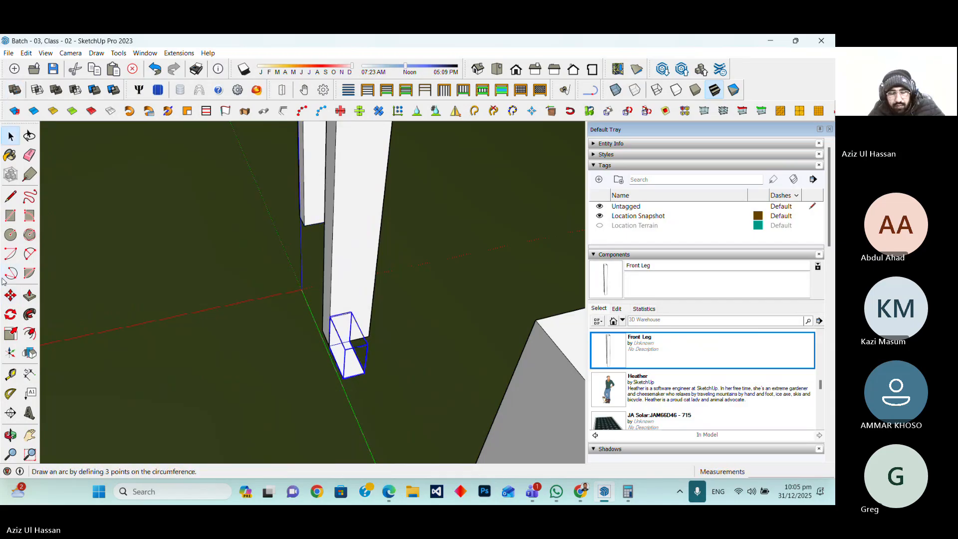
left_click(11, 296)
scroll(362, 269, "up", 3)
left_click(339, 273)
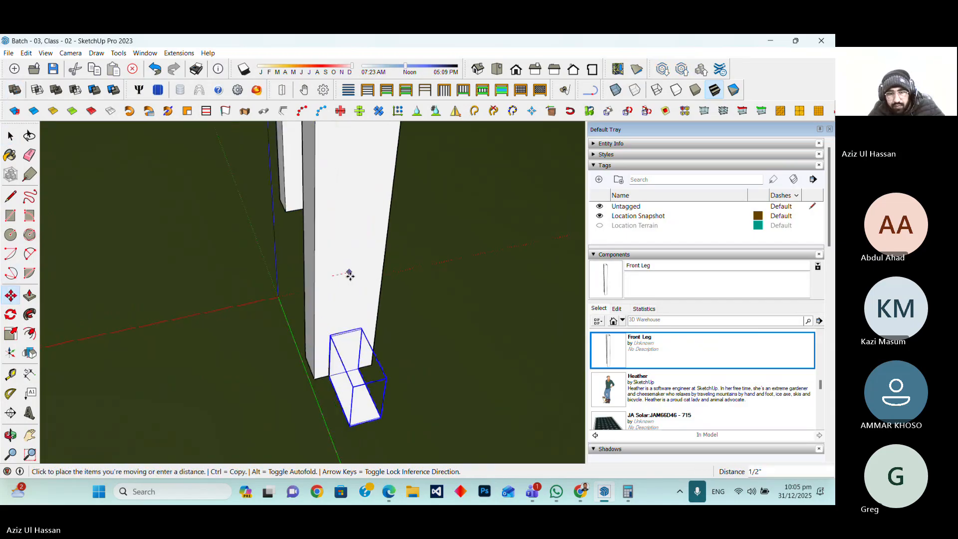
type("0.5")
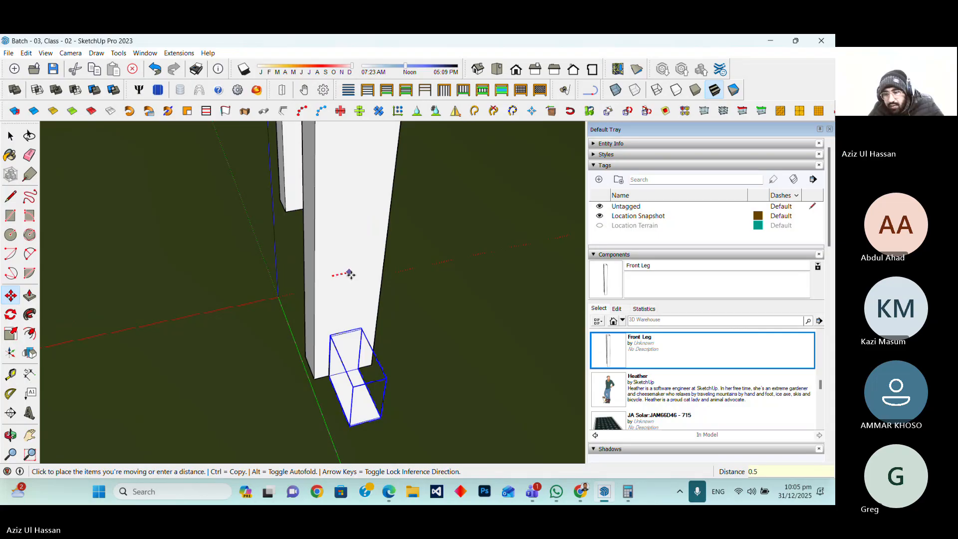
key("Return")
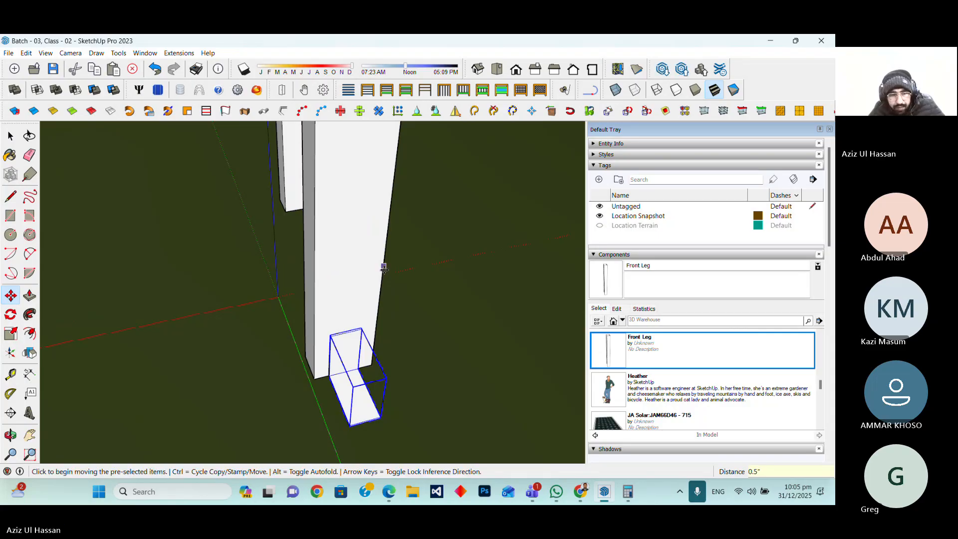
Copy the Connector to the base of the Front Leg
middle_click_drag(383, 267, 349, 249)
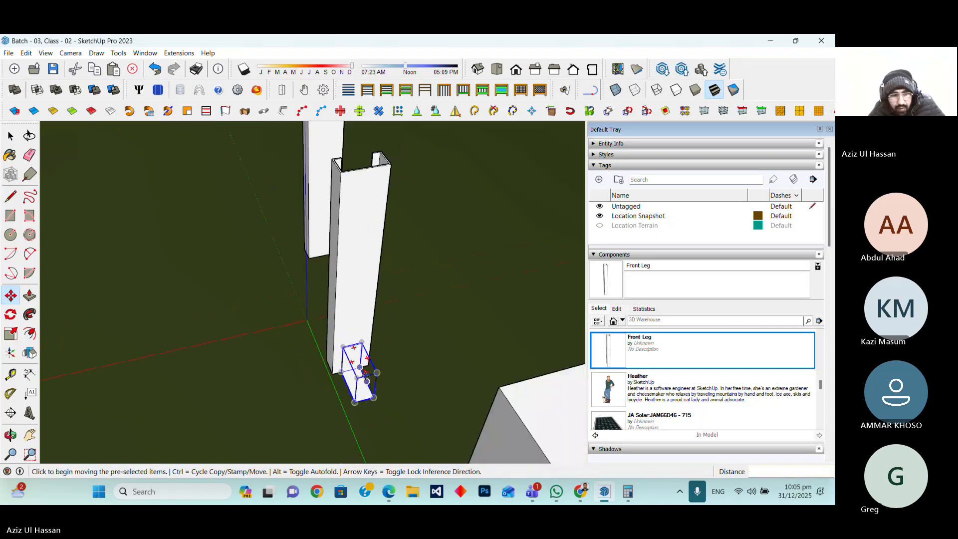
left_click(10, 435)
left_click_drag(188, 371, 515, 340)
scroll(395, 329, "up", 4)
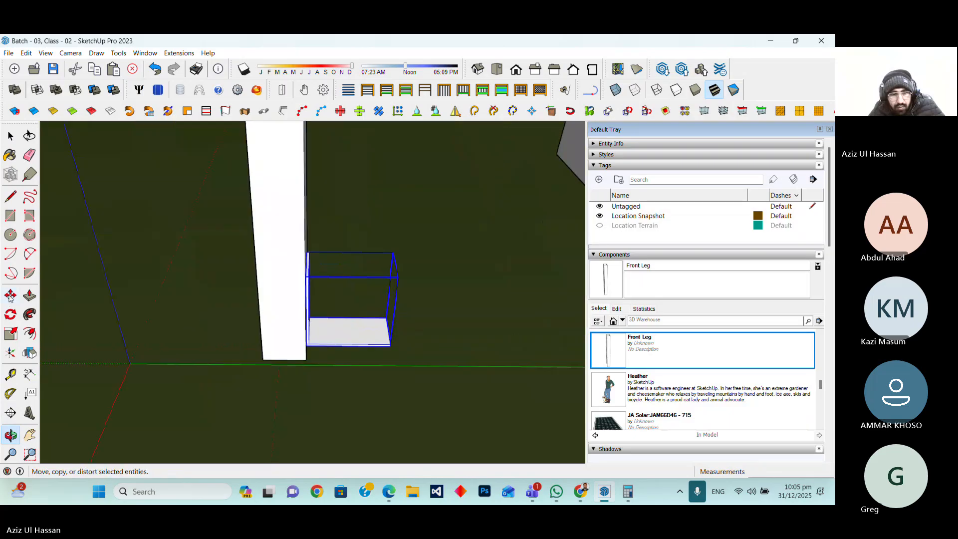
left_click(10, 296)
key("ctrl")
left_click(306, 359)
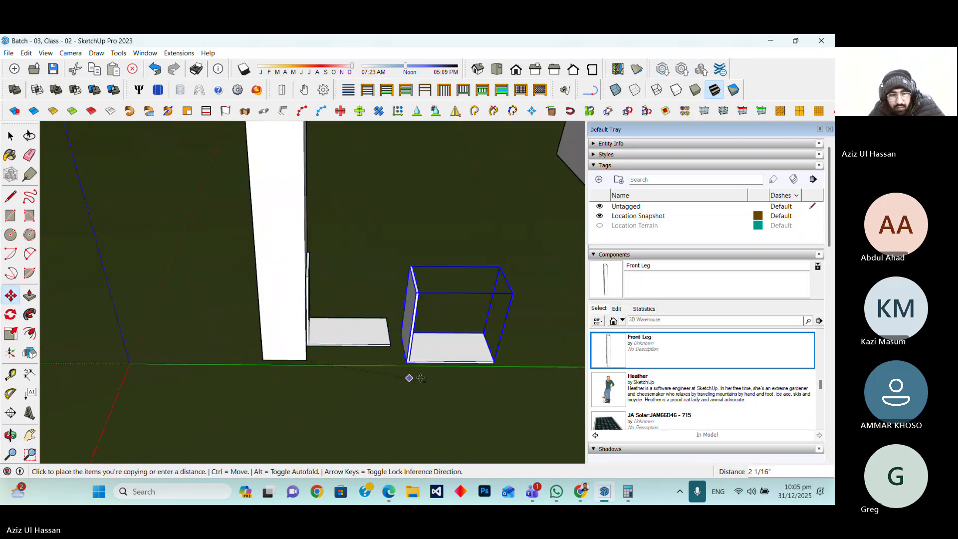
middle_click_drag(421, 378, 215, 353)
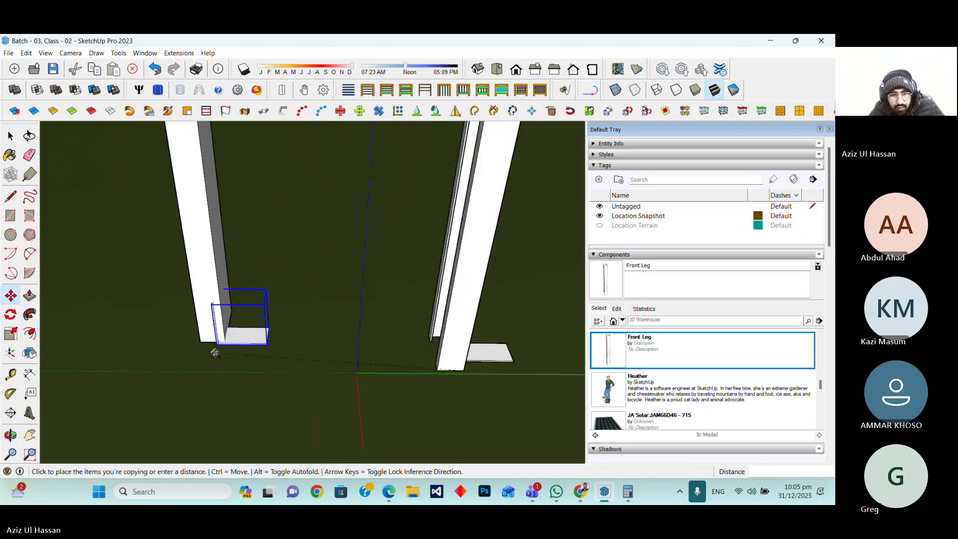
left_click(215, 352)
Place the Rafter component on the ground in front of the legs
scroll(272, 374, "down", 2)
scroll(665, 361, "up", 4)
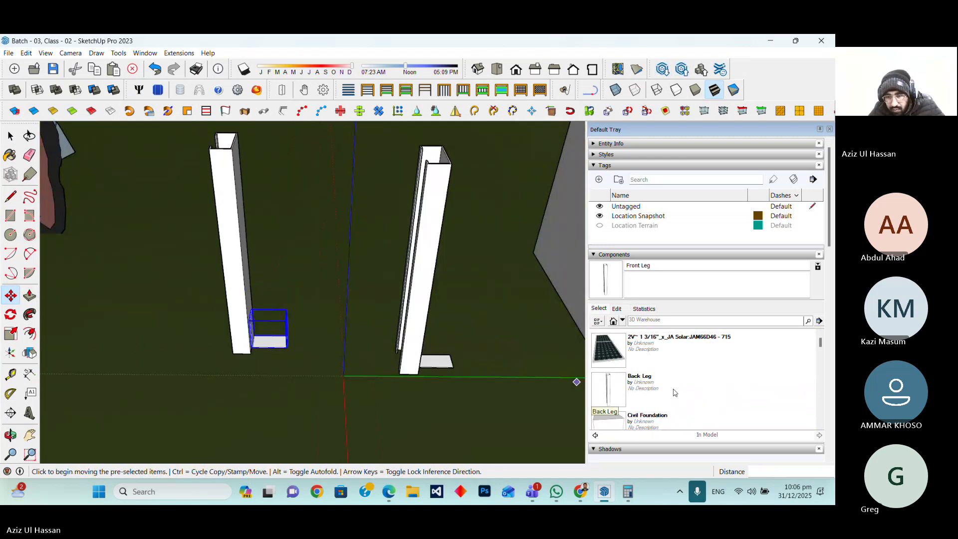
scroll(674, 393, "down", 2)
scroll(674, 393, "down", 2)
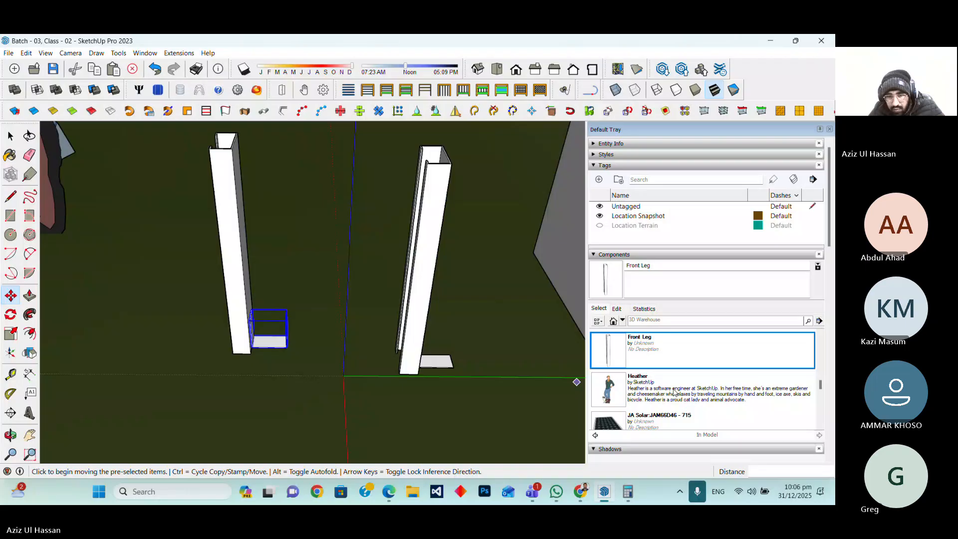
scroll(668, 391, "down", 2)
left_click(657, 390)
scroll(403, 380, "down", 4)
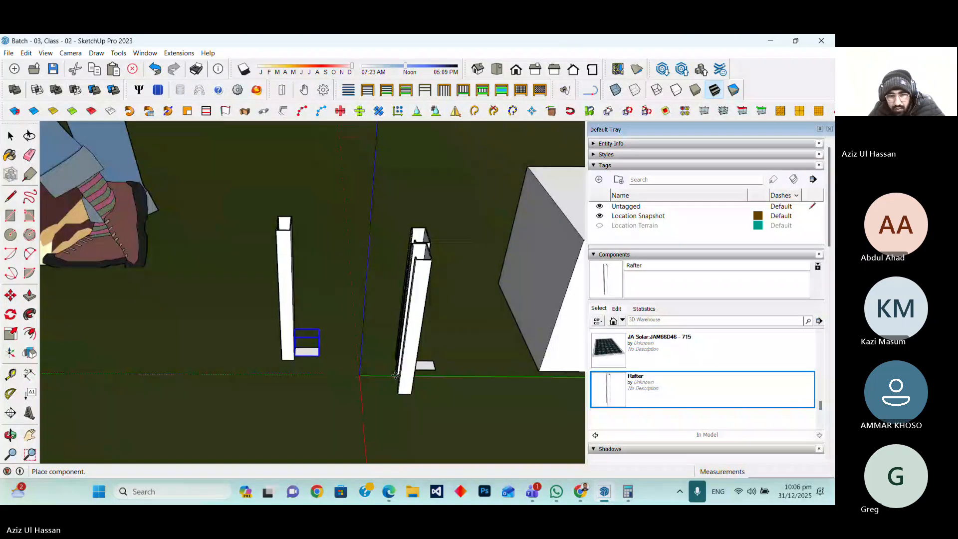
left_click(273, 441)
scroll(654, 387, "down", 1)
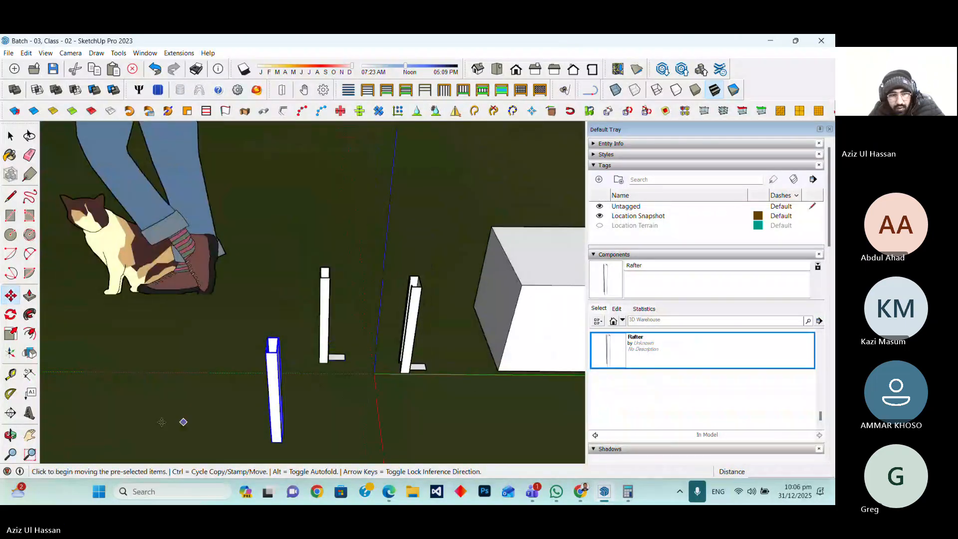
Copy the Rafter a short distance beside itself
left_click(11, 299)
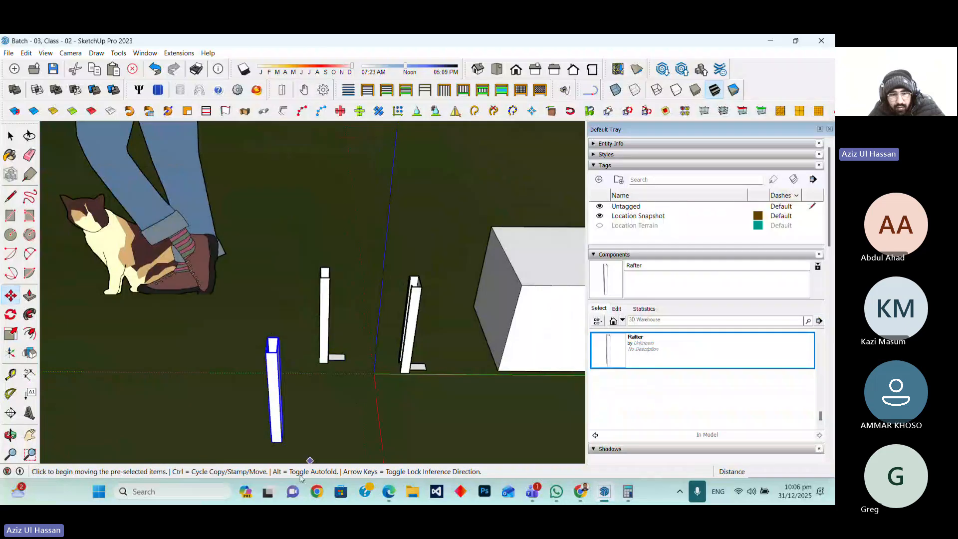
left_click(273, 442)
key("ctrl")
left_click(316, 442)
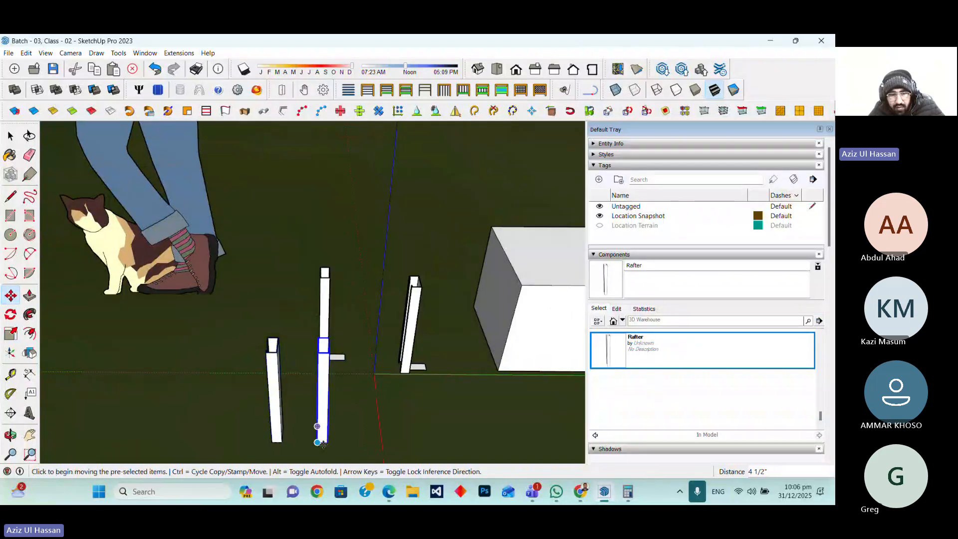
key("space")
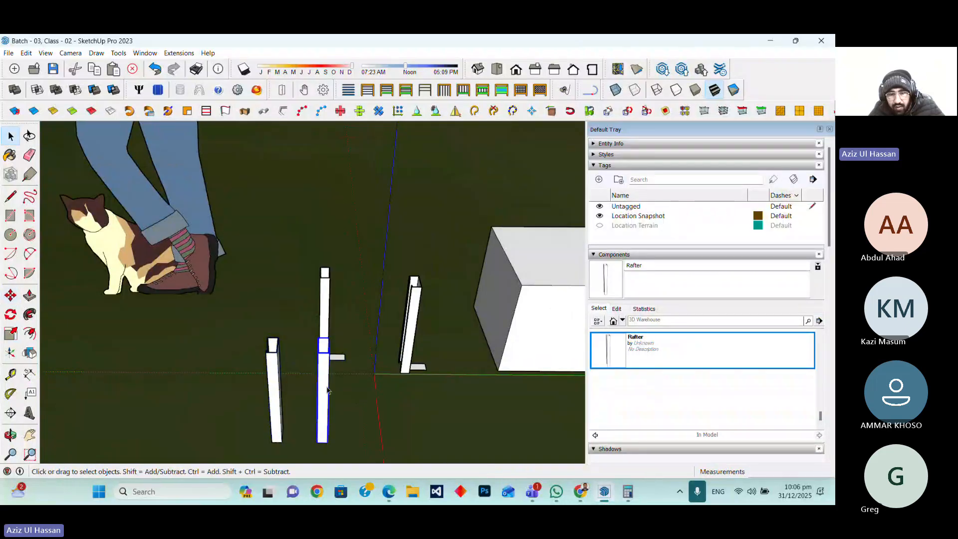
Make the copied Rafter unique and rename its component definition to Purlin
right_click(327, 390)
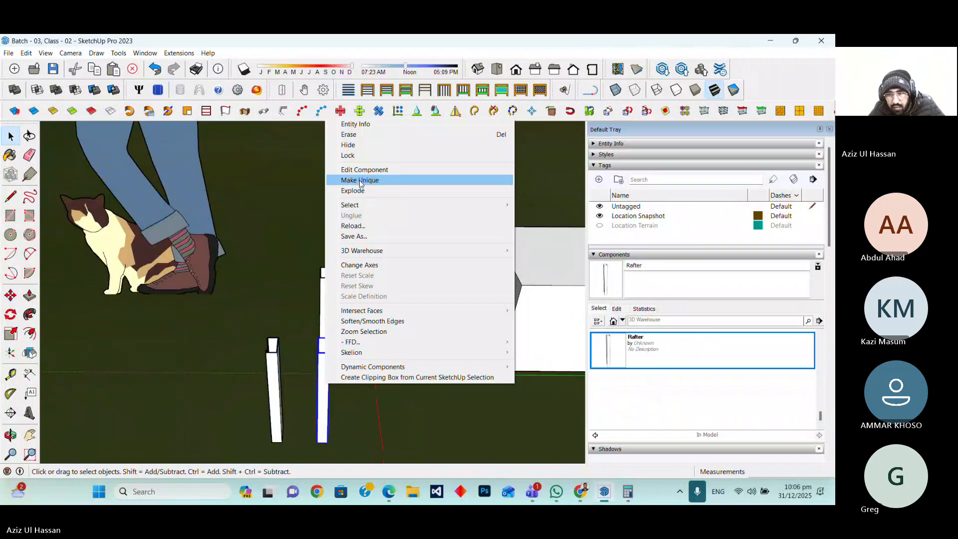
left_click(360, 183)
scroll(669, 399, "up", 3)
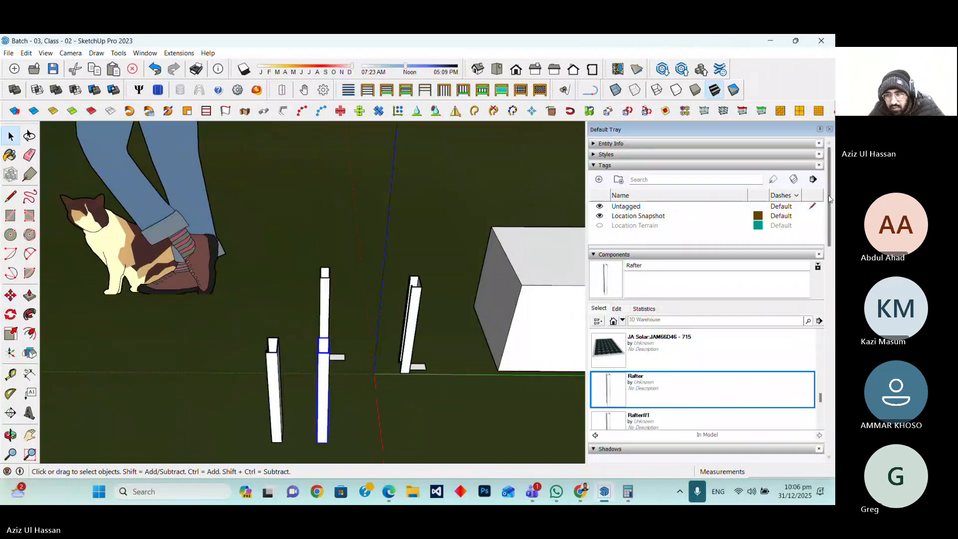
left_click(595, 144)
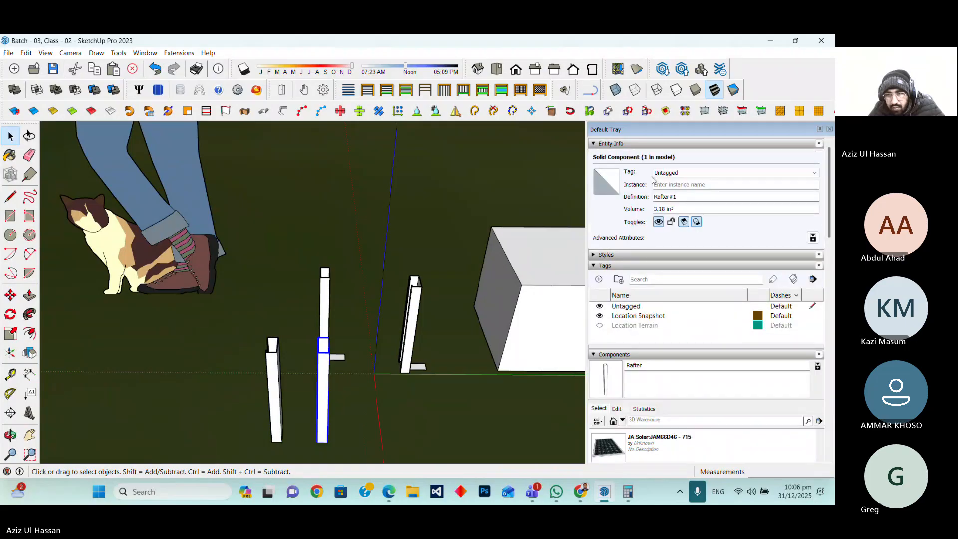
left_click(680, 197)
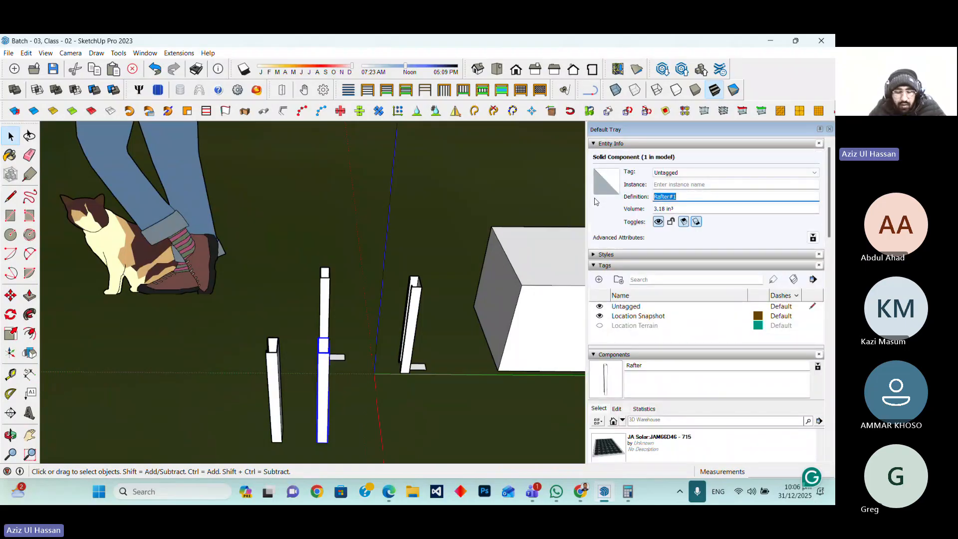
type("C ")
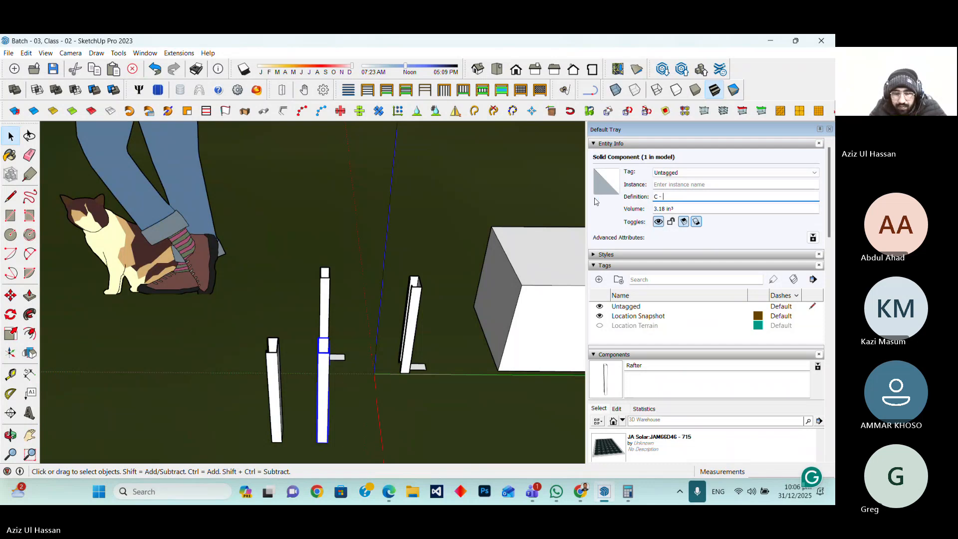
type("-")
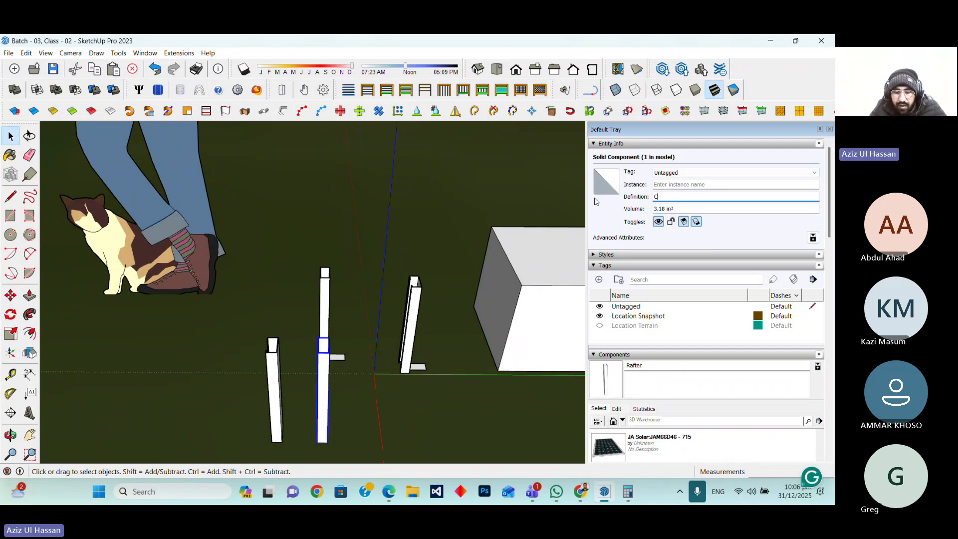
key("BackSpace")
key("BackSpace")
key("BackSpace")
key("BackSpace")
type("R")
type("ur")
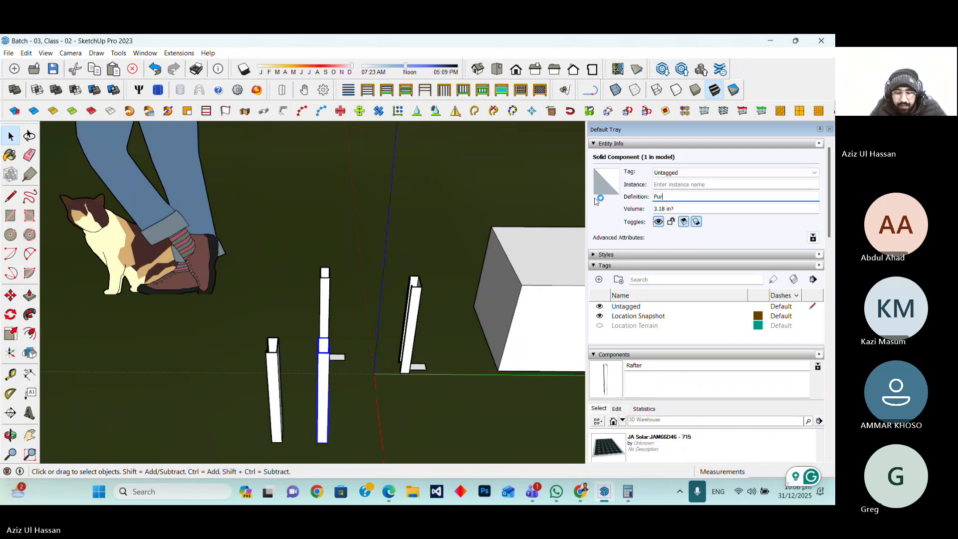
type("lin")
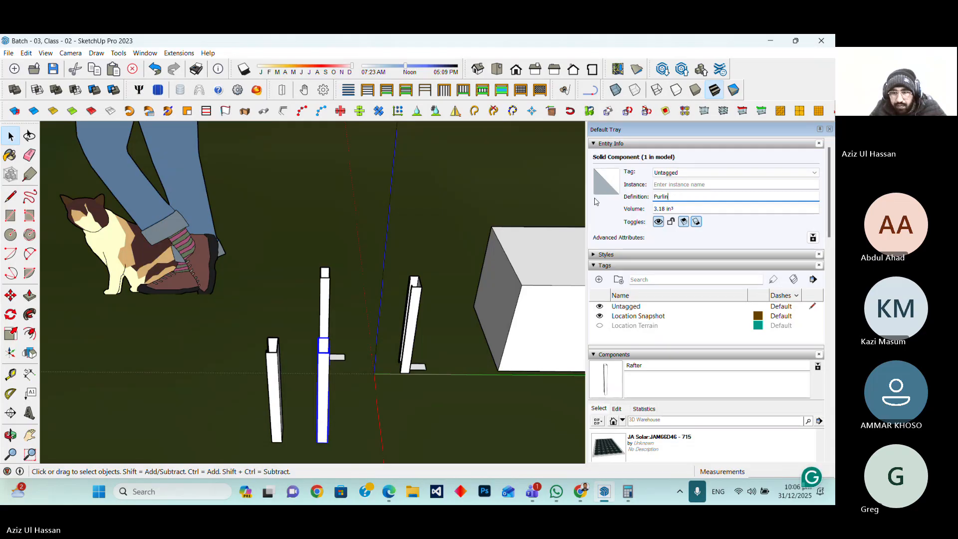
key("Return")
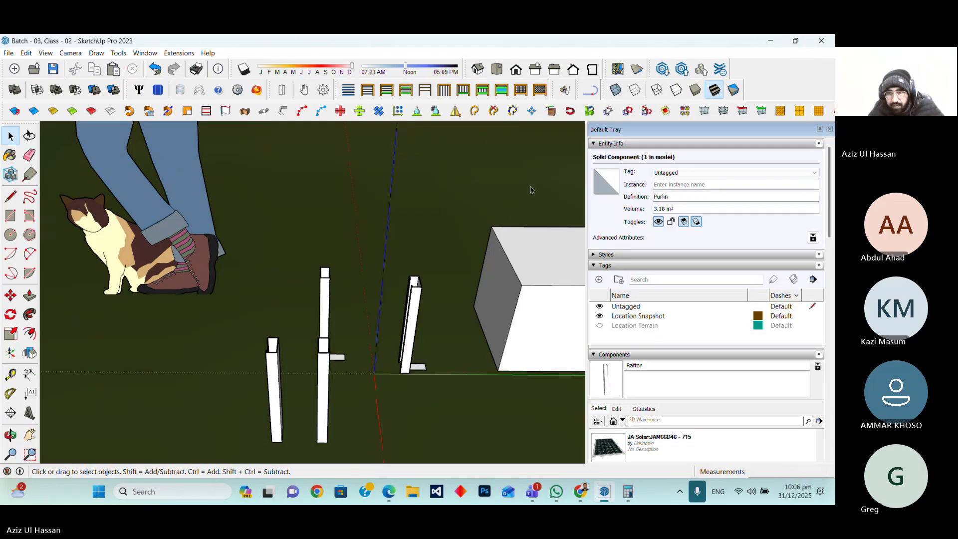
left_click(499, 206)
scroll(499, 205, "down", 3)
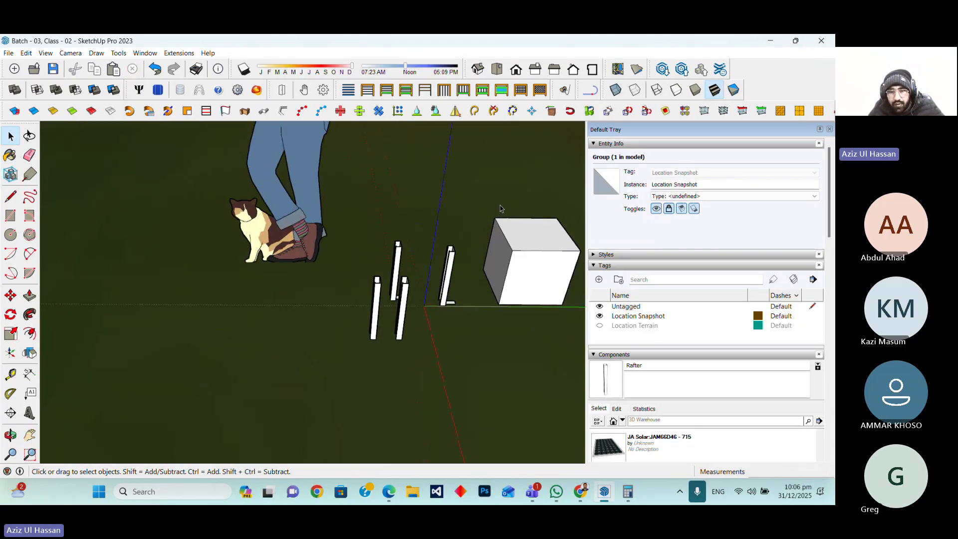
scroll(501, 207, "up", 4)
scroll(427, 326, "down", 4)
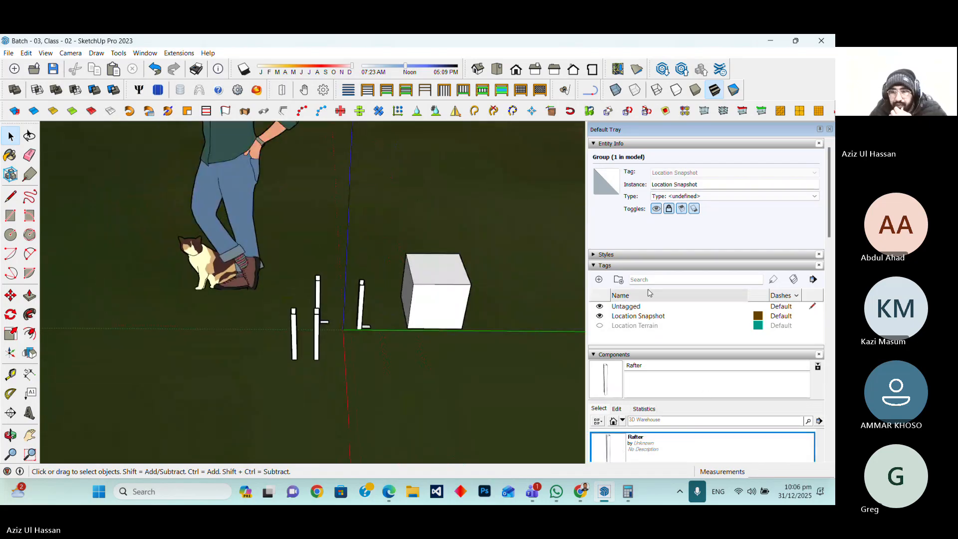
left_click_drag(829, 207, 831, 234)
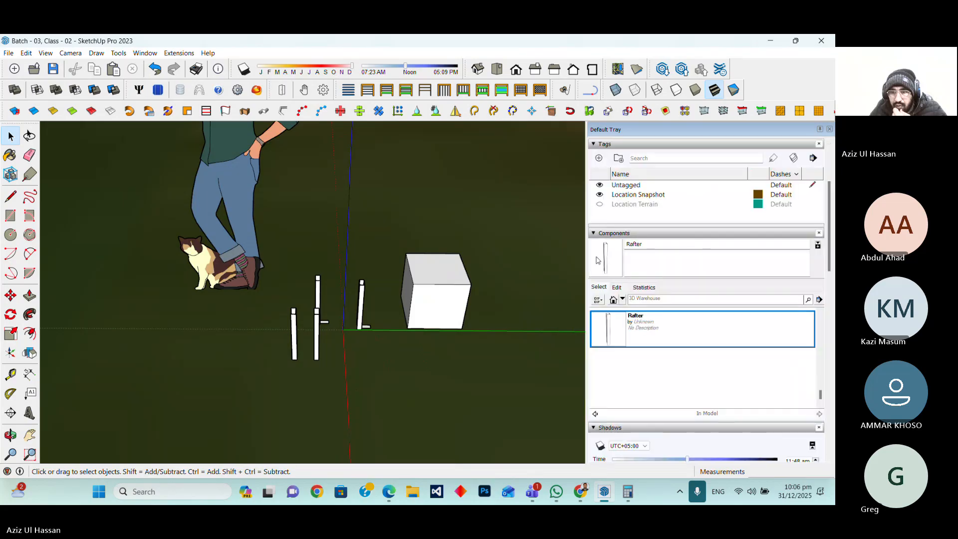
left_click(594, 233)
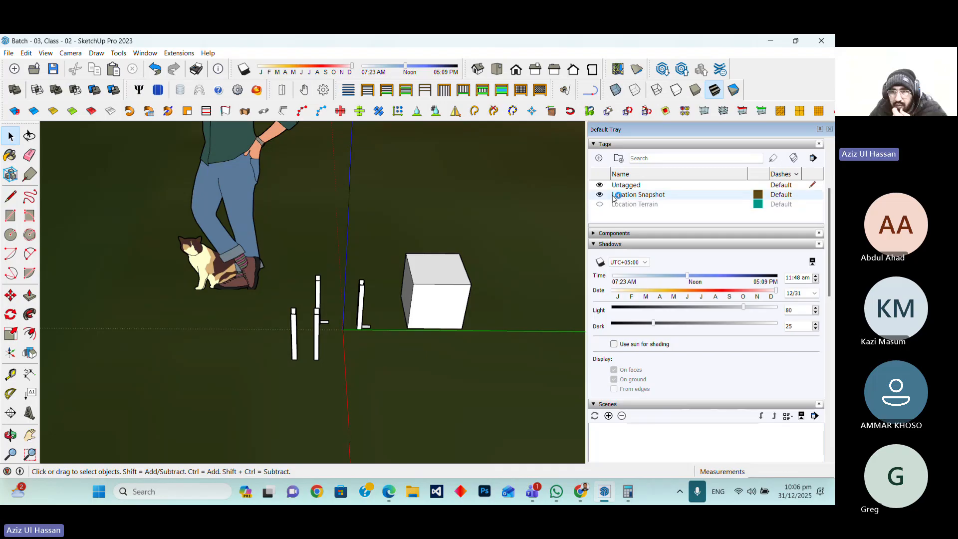
scroll(619, 200, "up", 3)
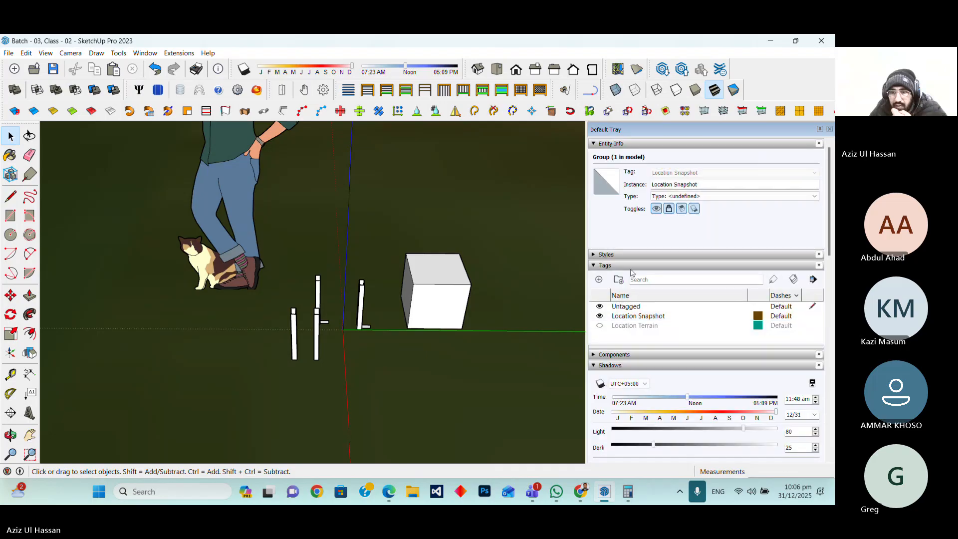
Try the Brush Strokes on Canvas and PSO Snow styles from Assorted Styles, then undo both style changes
left_click(593, 255)
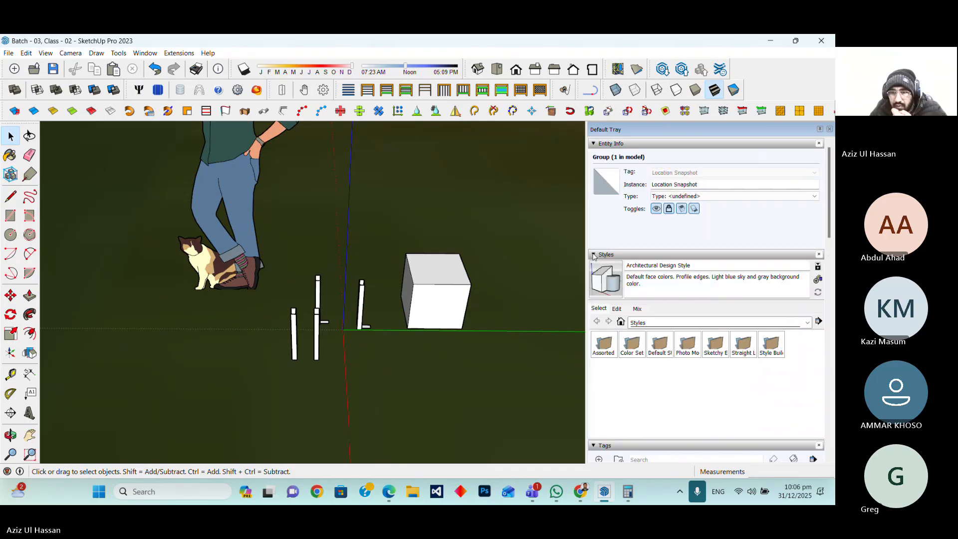
left_click(671, 327)
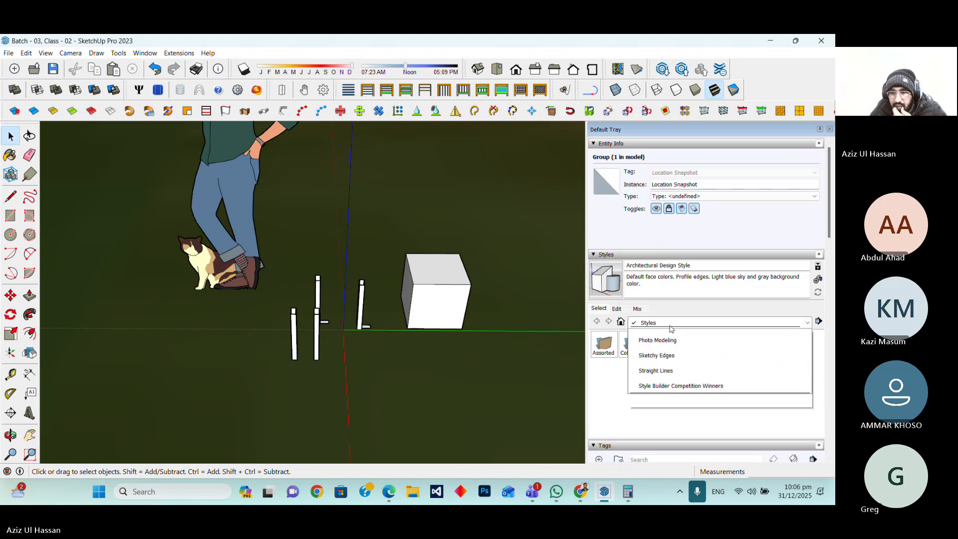
left_click(670, 384)
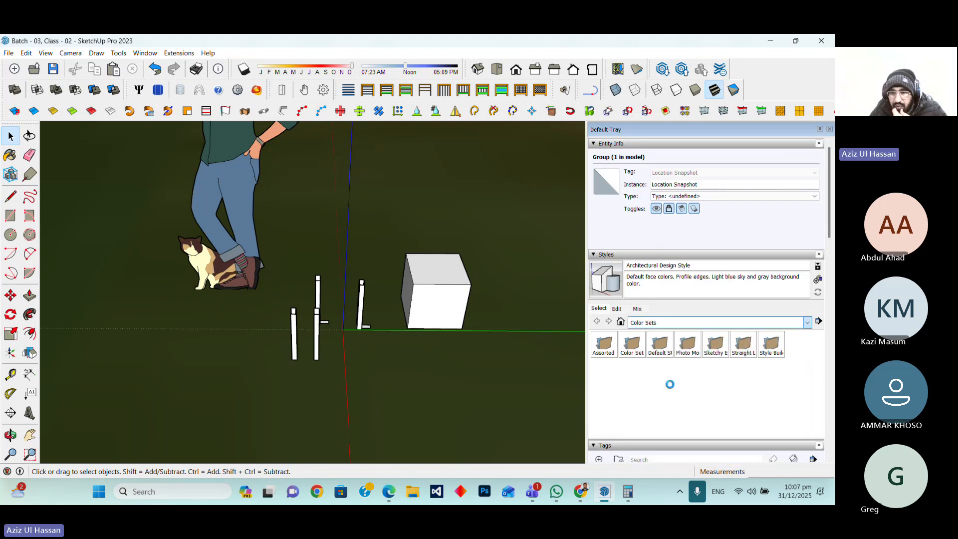
left_click(678, 323)
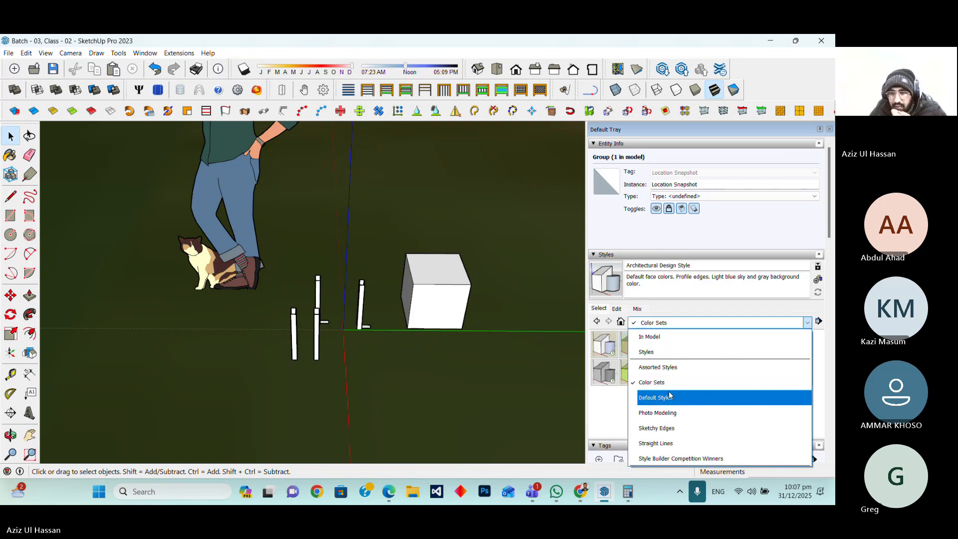
left_click(665, 431)
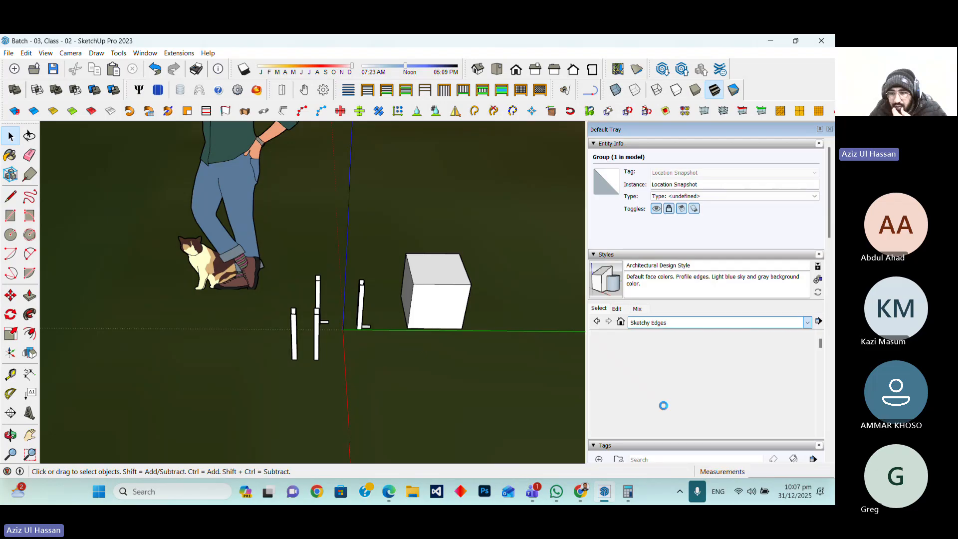
left_click(666, 324)
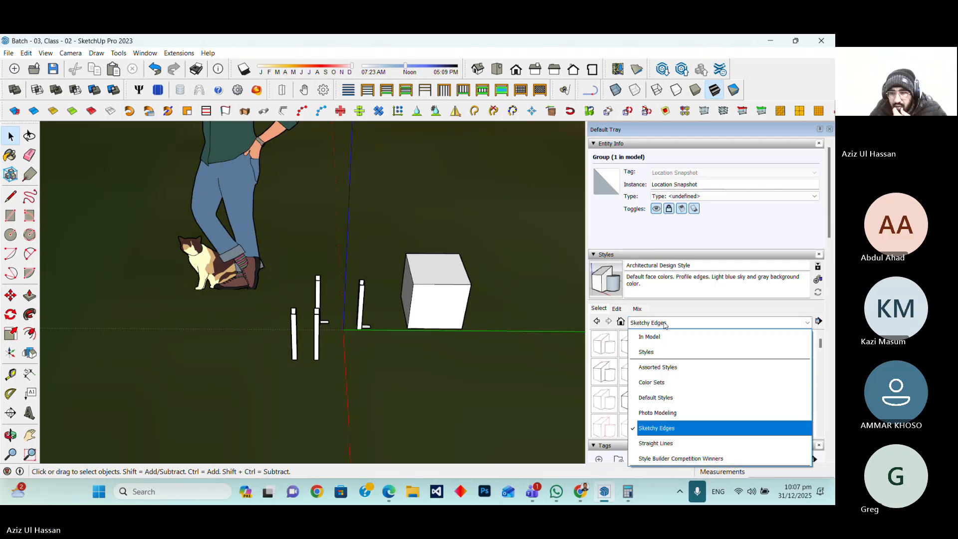
left_click(663, 369)
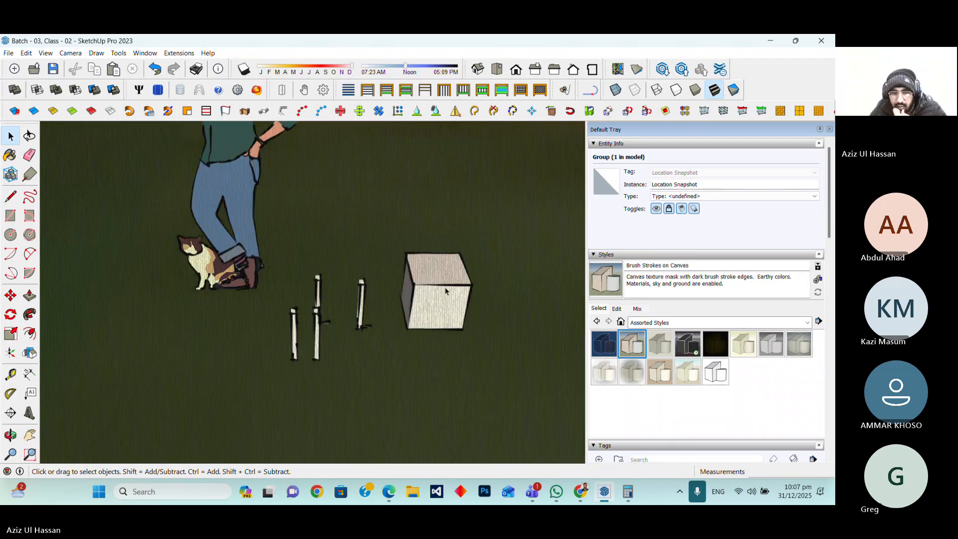
scroll(315, 332, "up", 5)
scroll(264, 369, "up", 3)
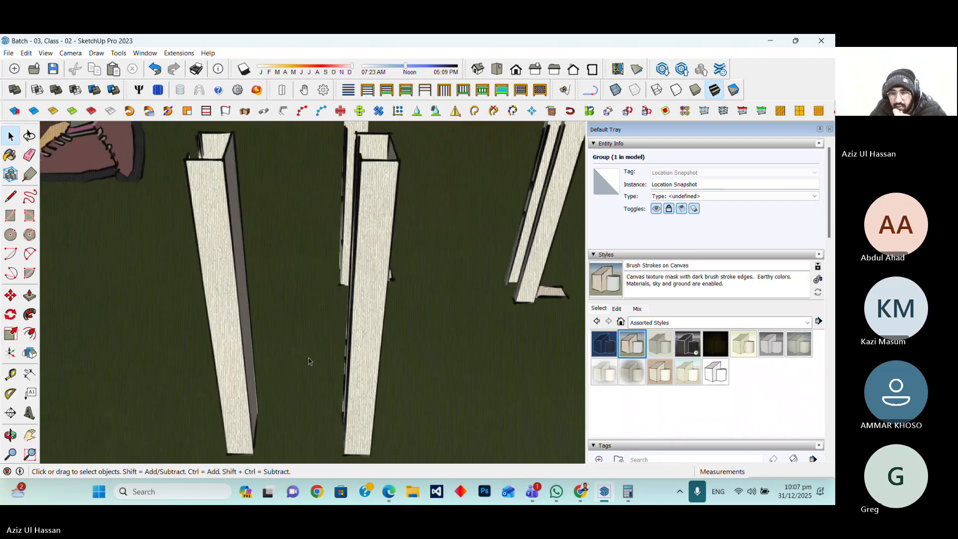
left_click(605, 371)
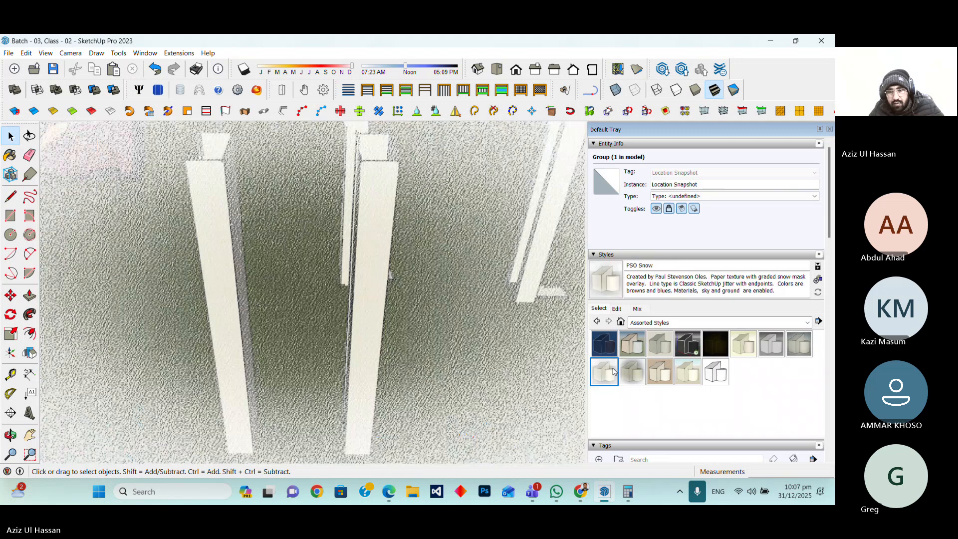
key("ctrl+z")
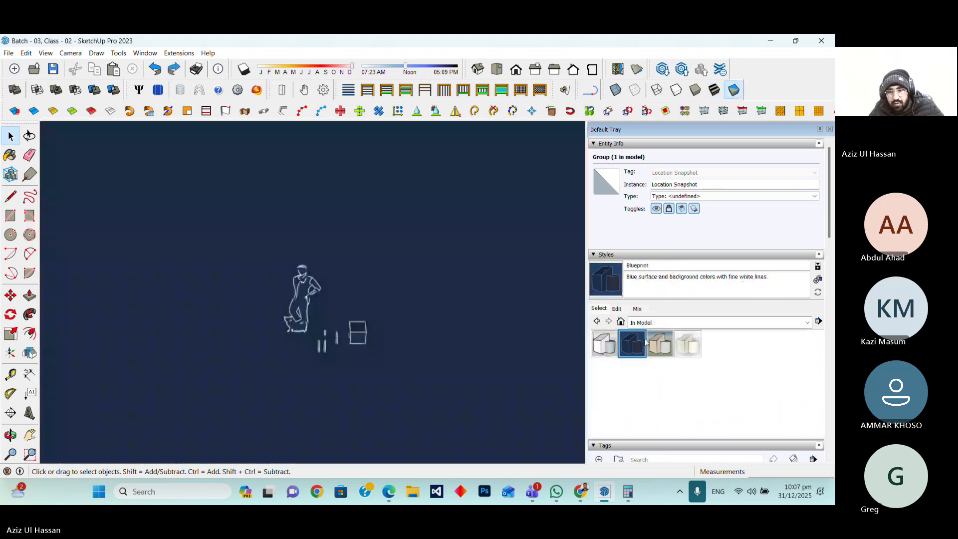
key("ctrl+z")
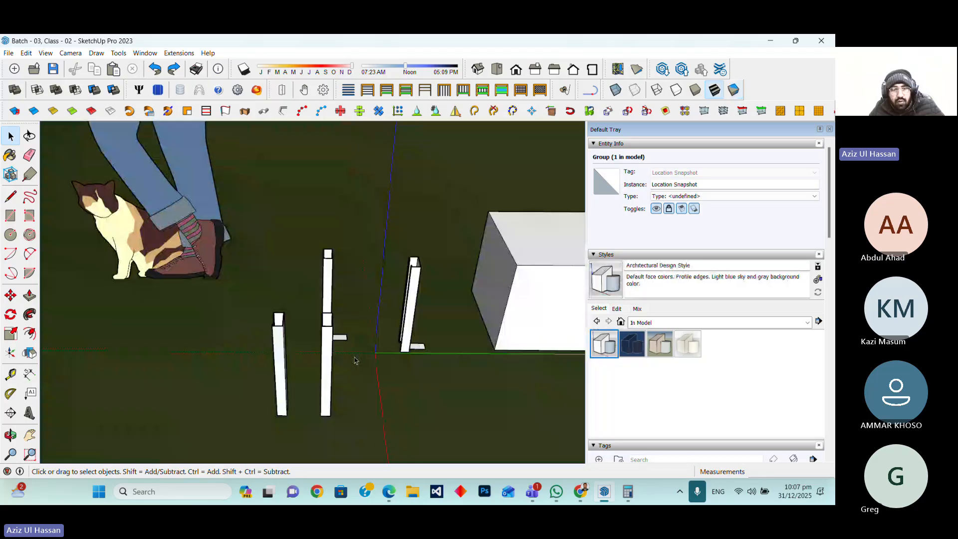
Copy two solar panel components from the roof's edge and paste them on the ground beside the legs
scroll(354, 360, "down", 5)
middle_click_drag(355, 360, 313, 368)
scroll(312, 369, "down", 12)
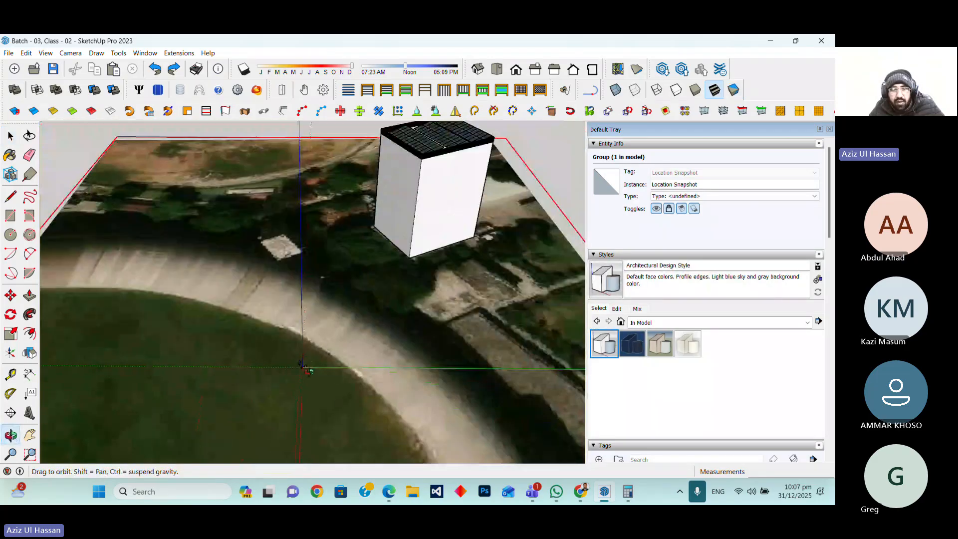
scroll(357, 262, "up", 10)
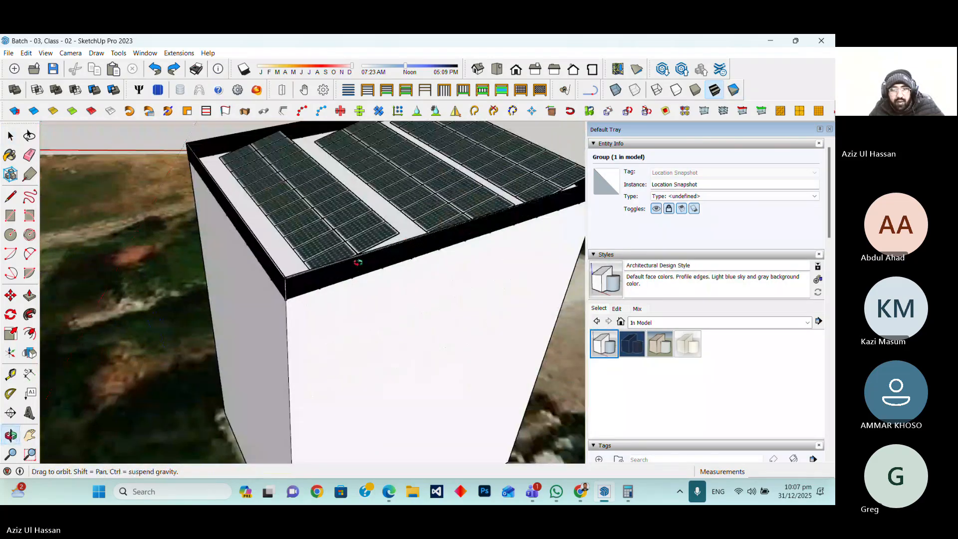
scroll(357, 262, "up", 3)
key("space")
double_click(303, 246)
left_click(303, 246)
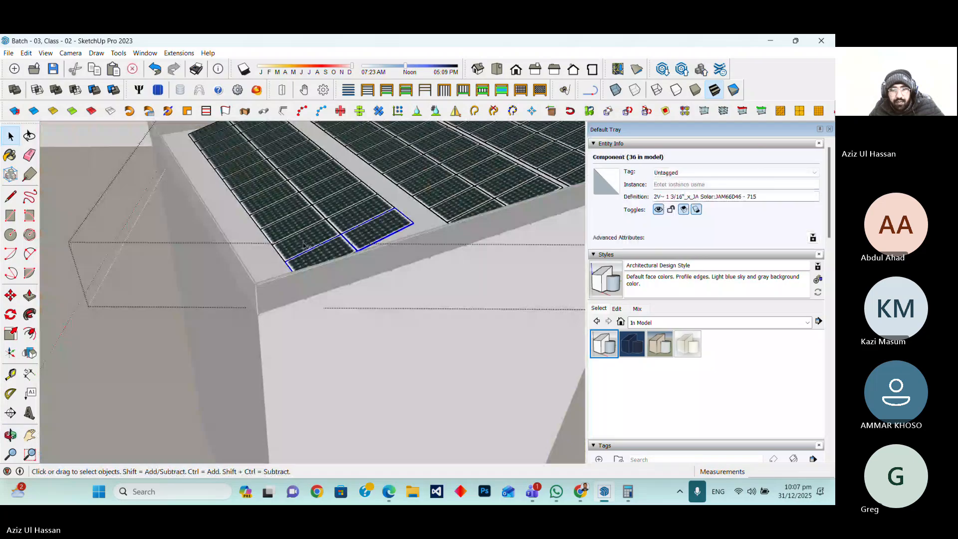
left_click(263, 249, "ctrl")
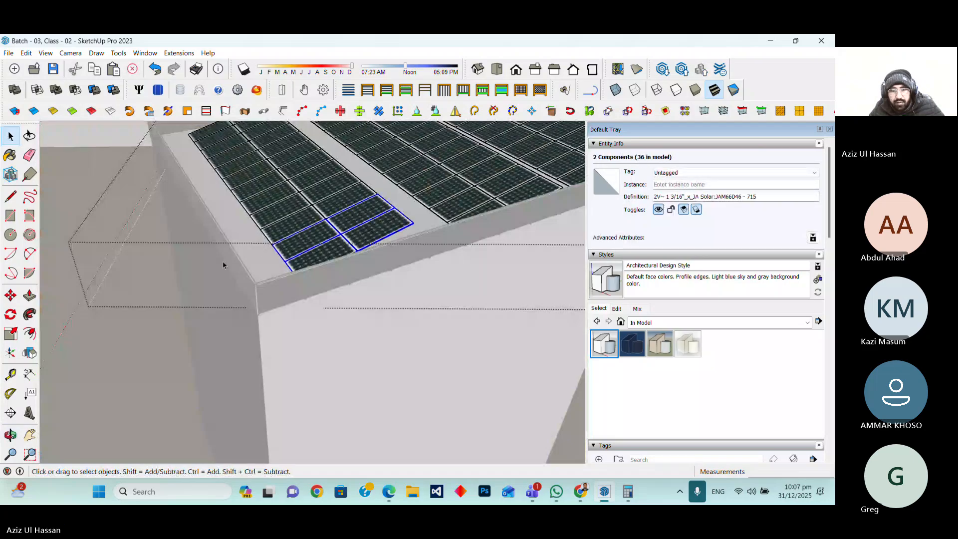
scroll(223, 265, "down", 15)
left_click(320, 188)
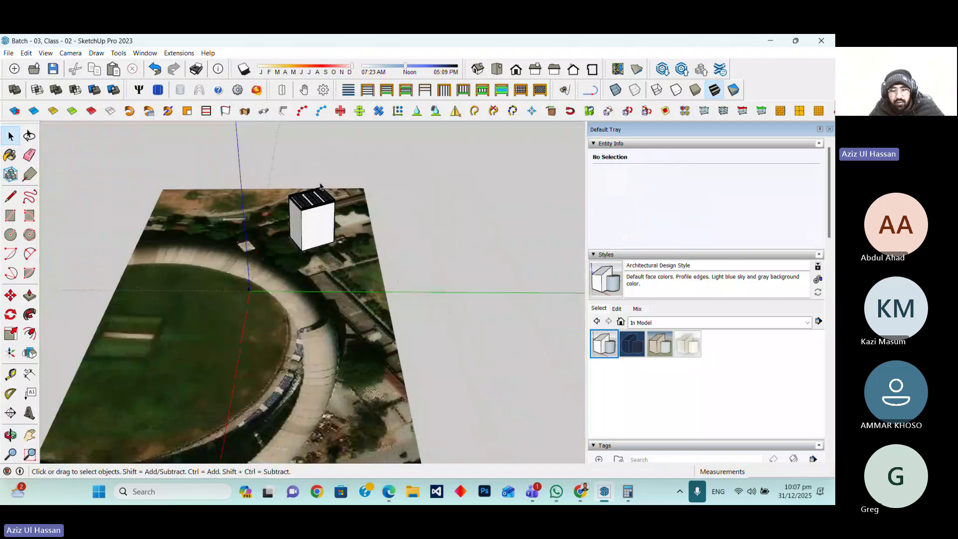
scroll(320, 188, "up", 15)
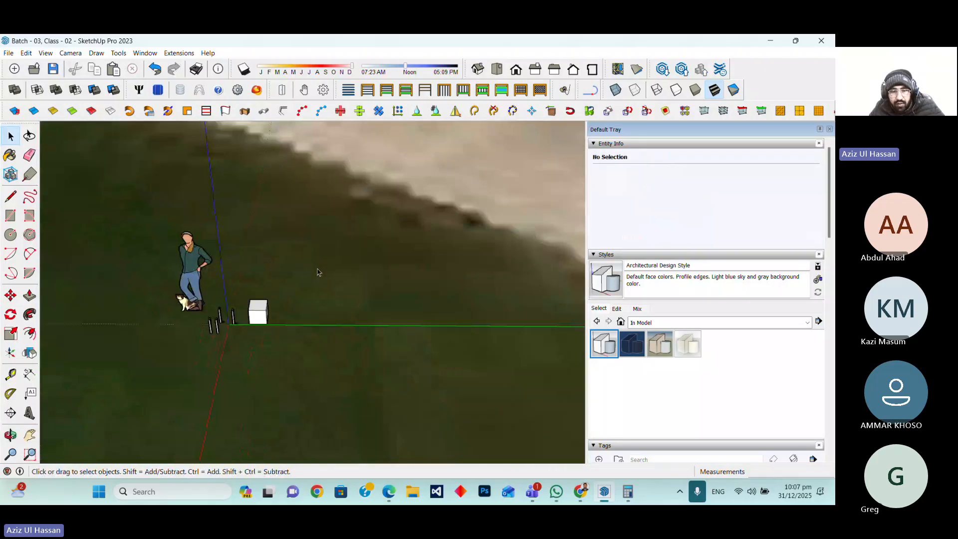
scroll(320, 279, "up", 3)
scroll(324, 304, "down", 2)
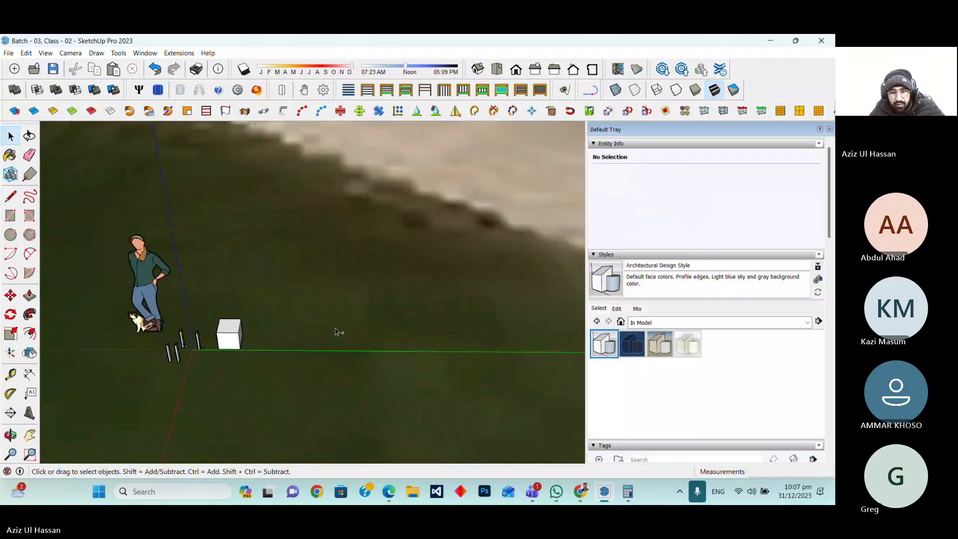
key("ctrl+v")
scroll(305, 204, "down", 3)
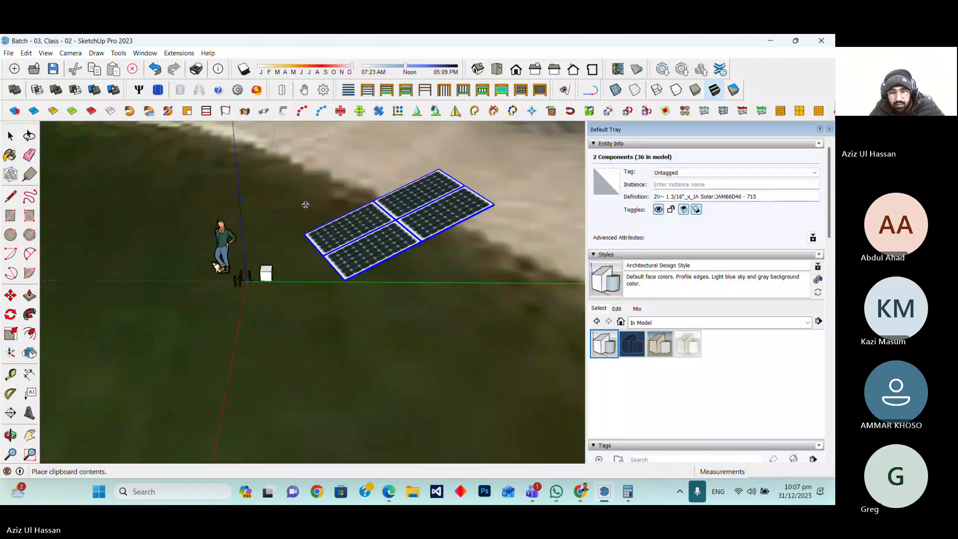
left_click(332, 234)
Paint the small box near the legs with the Tile Hexagon White material
key("m")
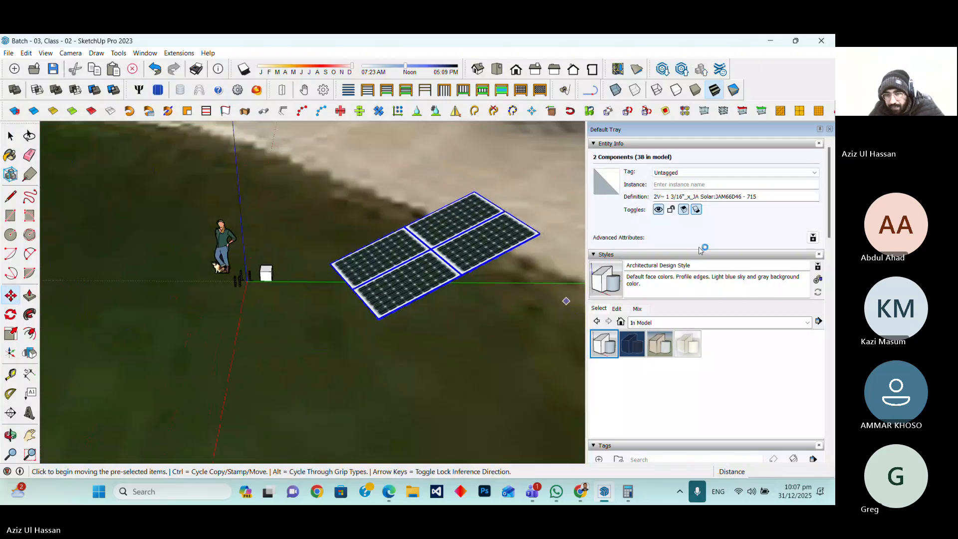
left_click(592, 255)
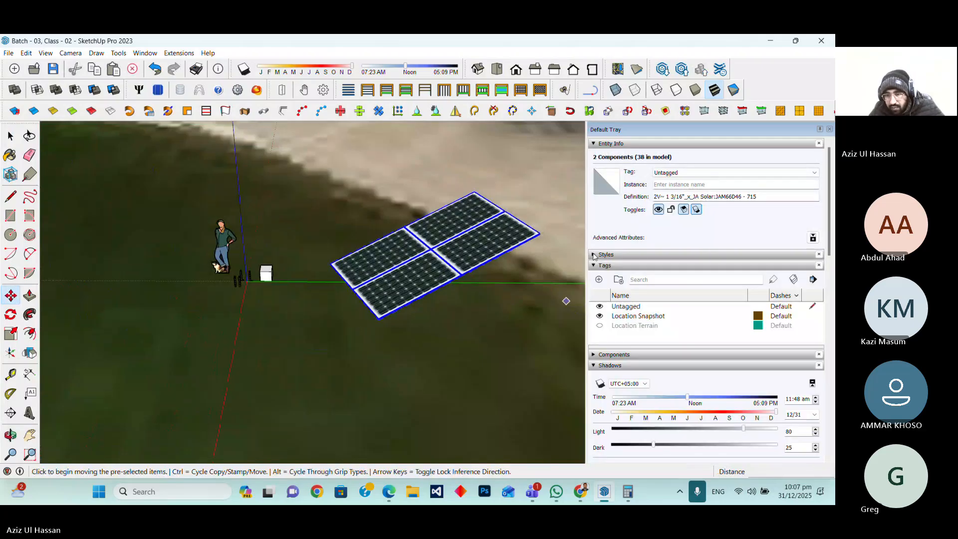
scroll(646, 362, "down", 10)
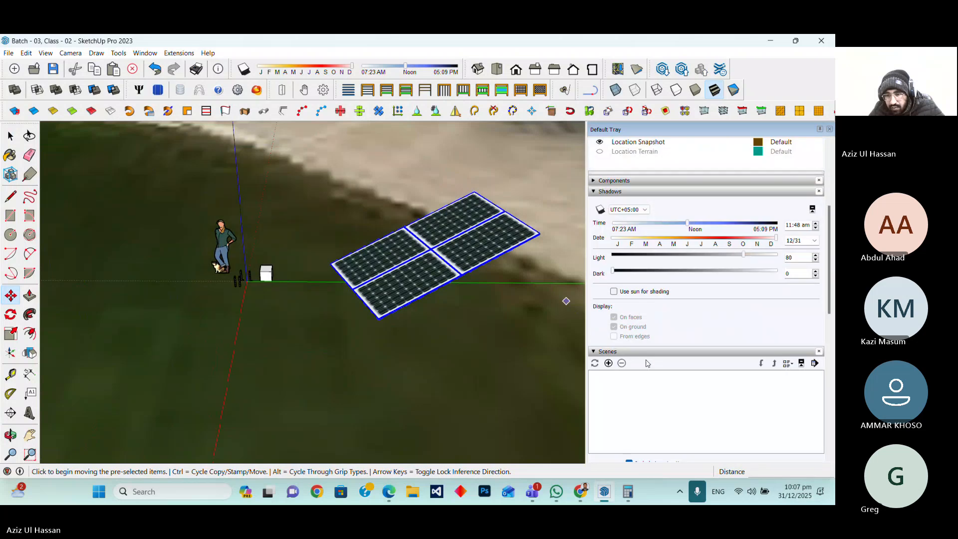
scroll(646, 361, "down", 4)
key("b")
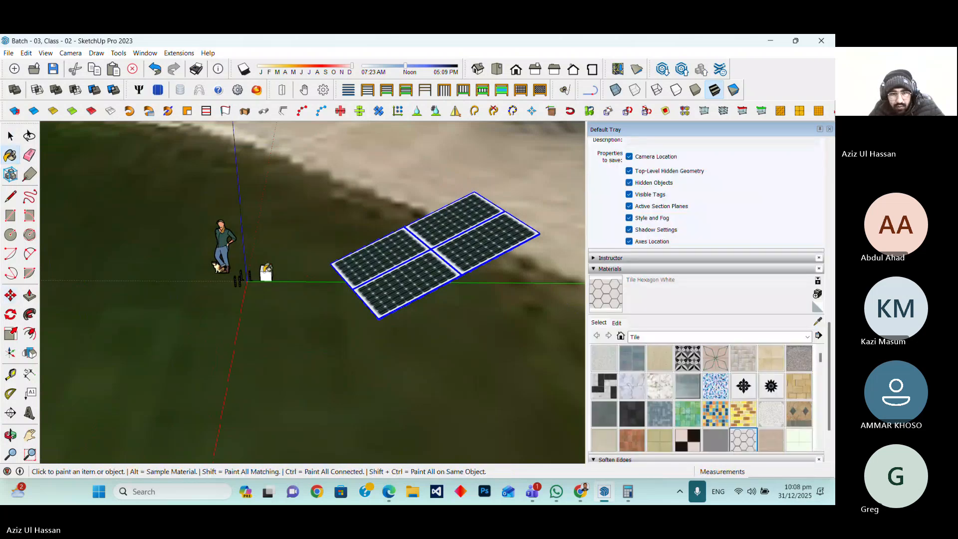
left_click(262, 275)
scroll(260, 277, "up", 5)
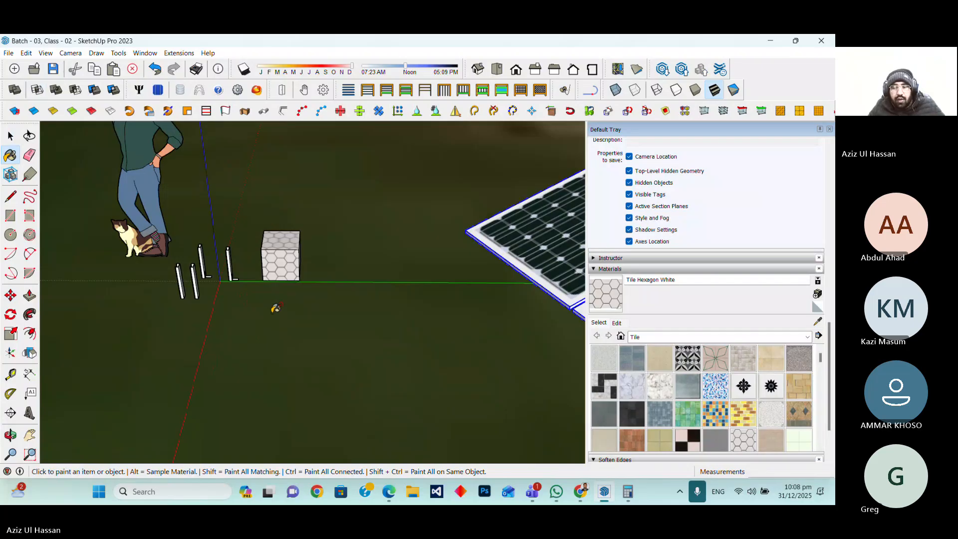
Switch to the Teams meeting window and its chat
left_click(535, 492)
left_click(434, 415)
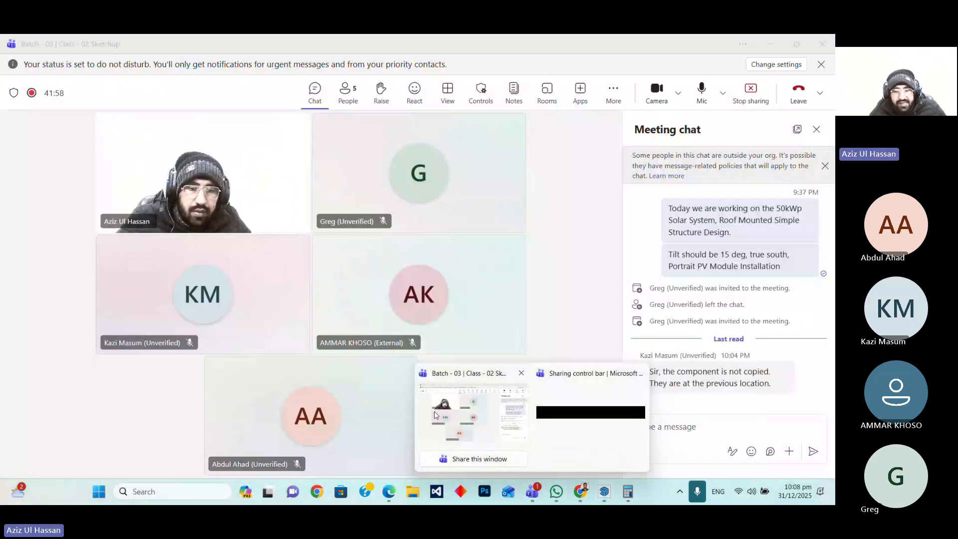
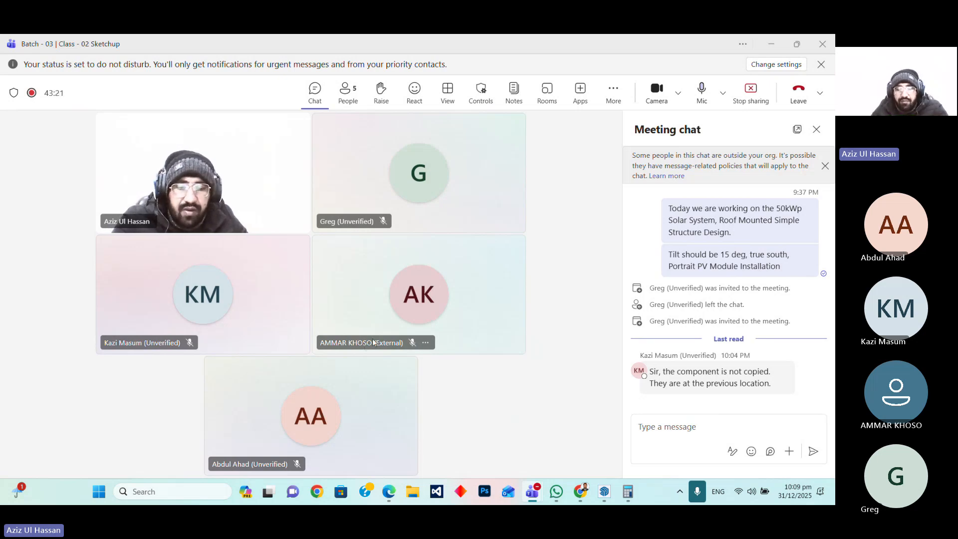
Leave the meeting window and return to the SketchUp model with the legs and foundation box
mouse_move(372, 342)
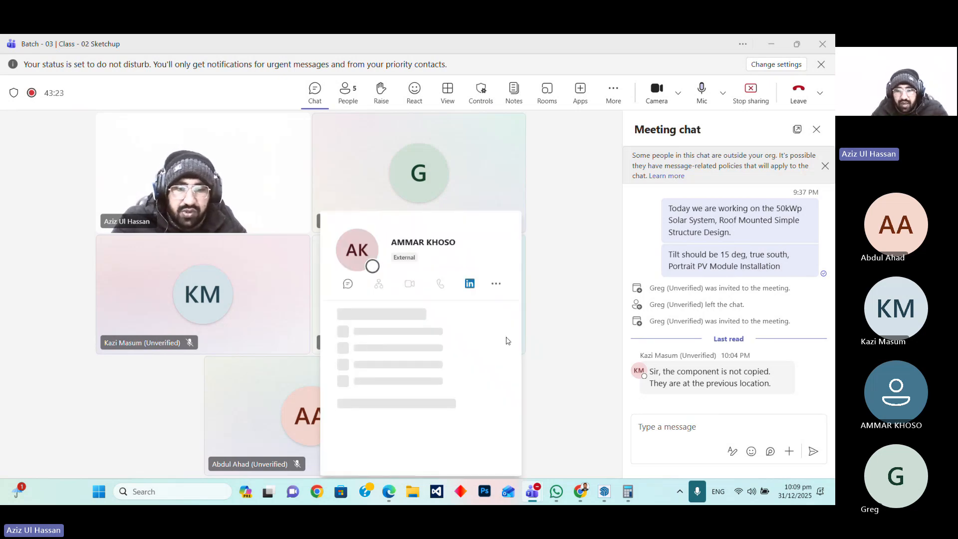
left_click(771, 44)
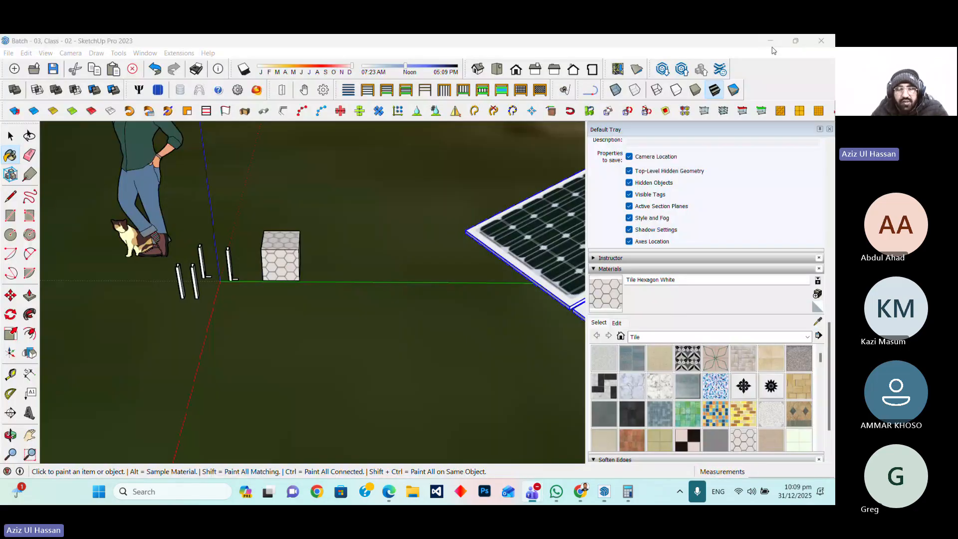
scroll(303, 224, "up", 5)
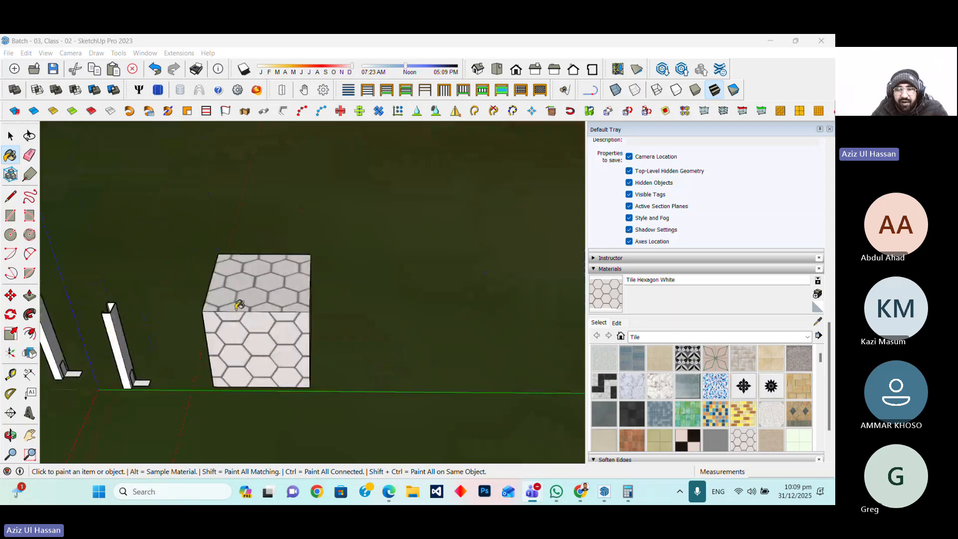
scroll(228, 296, "down", 8)
scroll(226, 295, "down", 3)
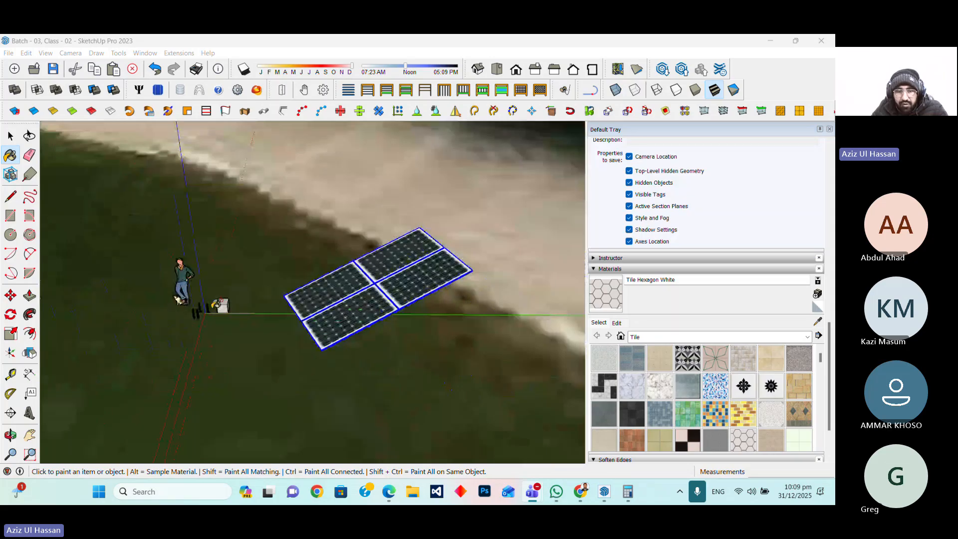
scroll(406, 353, "up", 2)
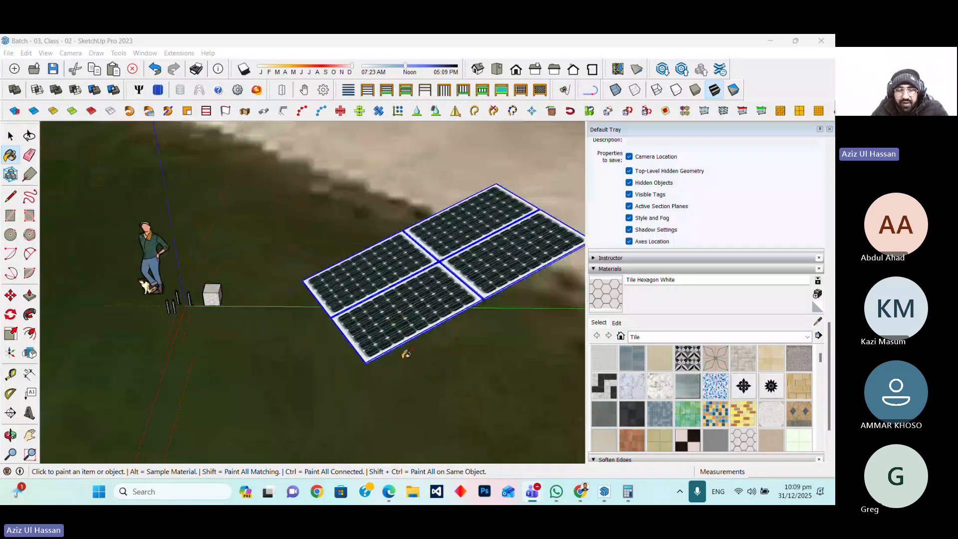
scroll(179, 301, "up", 6)
Move the leg standing nearest the foundation box about 3/4" along the ground
key("space")
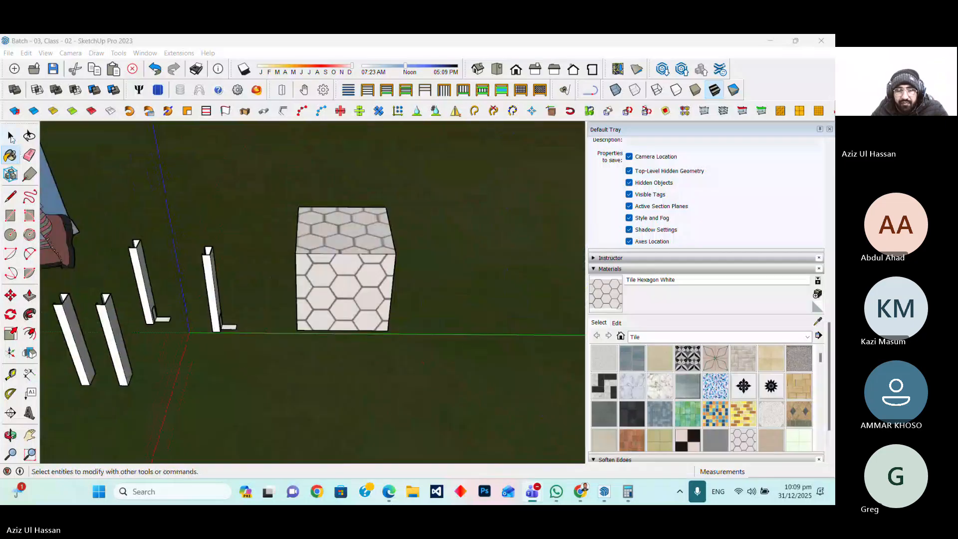
left_click(216, 323)
scroll(237, 331, "up", 3)
scroll(280, 382, "down", 5)
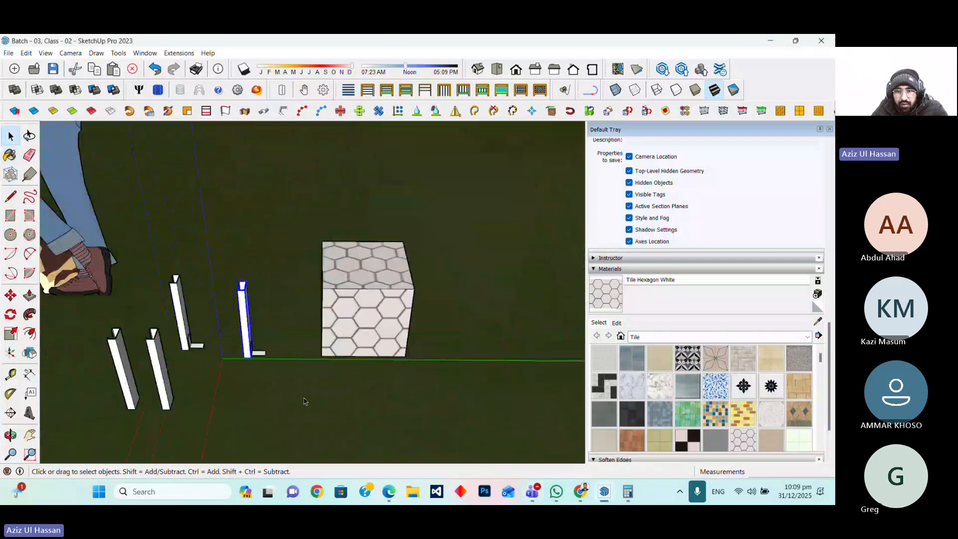
scroll(258, 388, "down", 3)
scroll(256, 385, "up", 5)
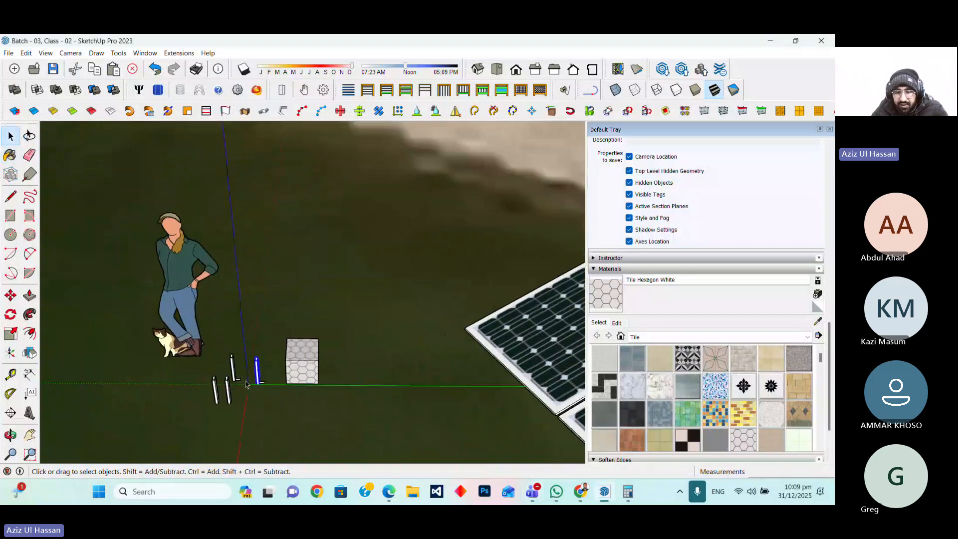
scroll(256, 385, "up", 2)
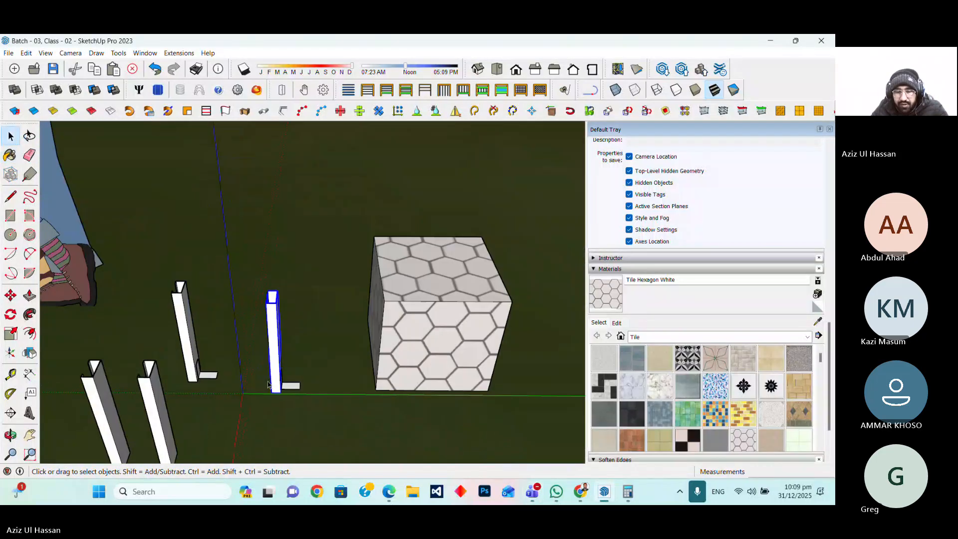
left_click(10, 295)
scroll(274, 388, "up", 3)
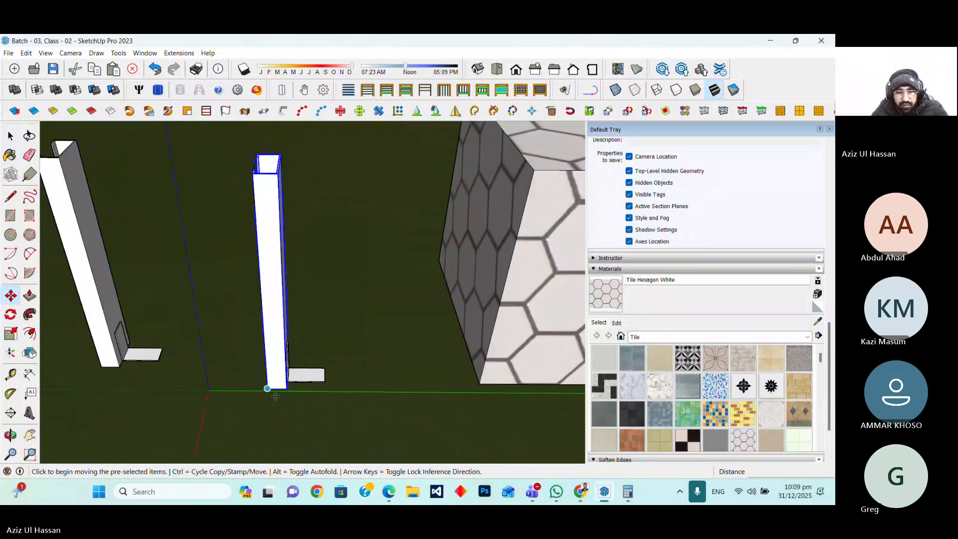
left_click(278, 389)
scroll(275, 390, "down", 4)
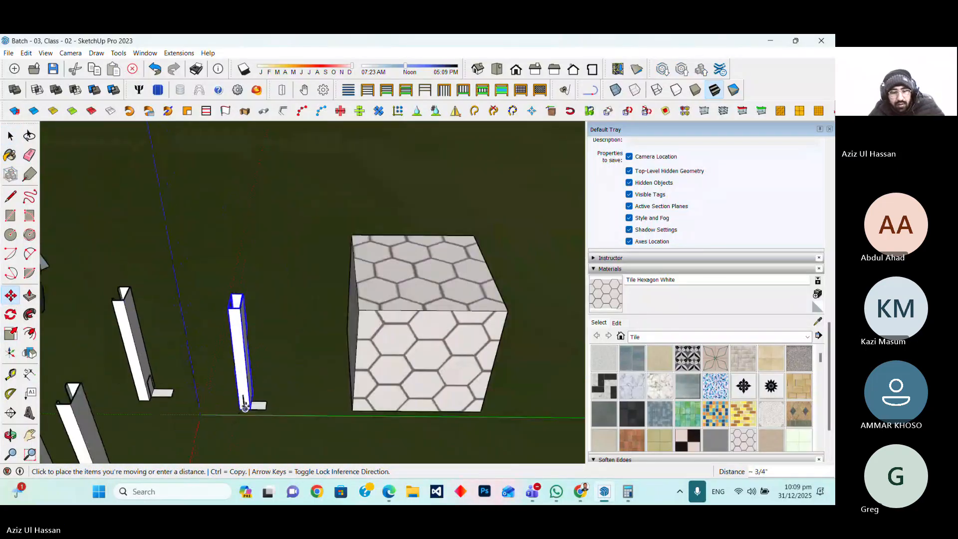
left_click(238, 410)
key("space")
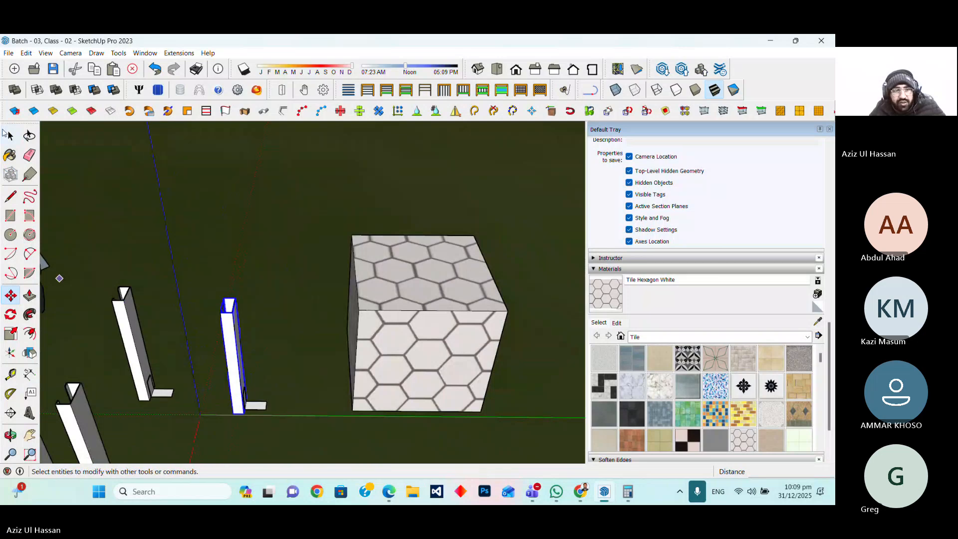
Select that leg together with its base plate and move it onto the top of the foundation box, about 4 1/16" inward from the edge
left_click(254, 398, "shift")
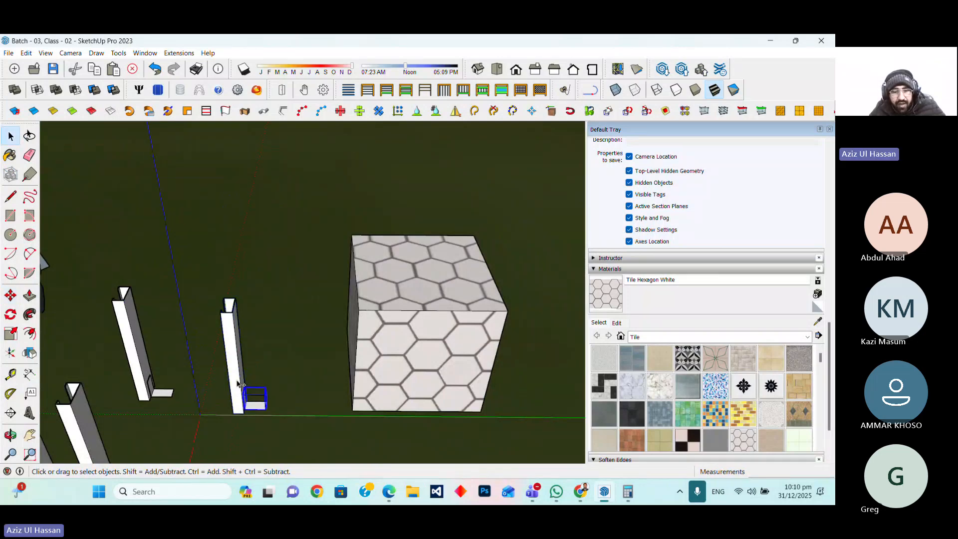
right_click(237, 385)
left_click(266, 257)
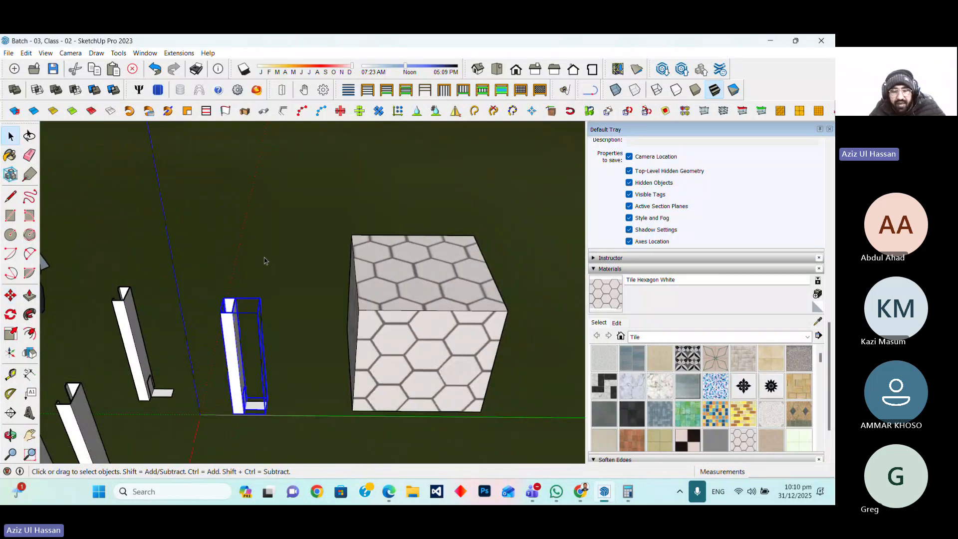
scroll(259, 389, "up", 4)
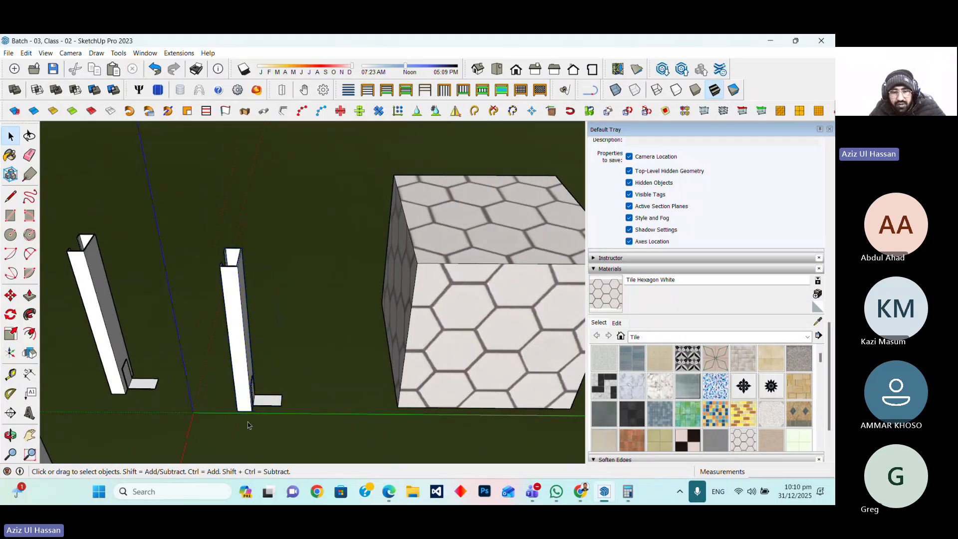
left_click(11, 295)
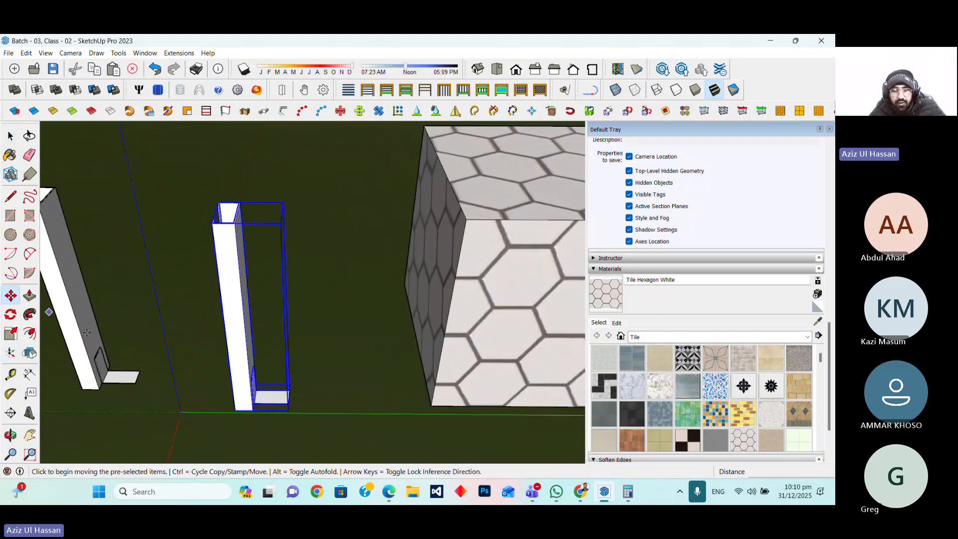
left_click(247, 411)
scroll(215, 429, "down", 6)
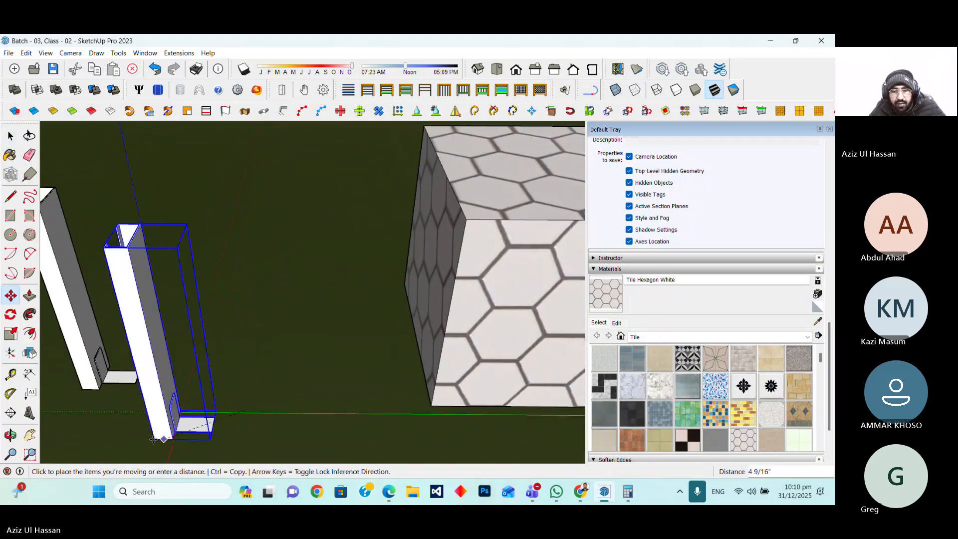
scroll(273, 381, "up", 3)
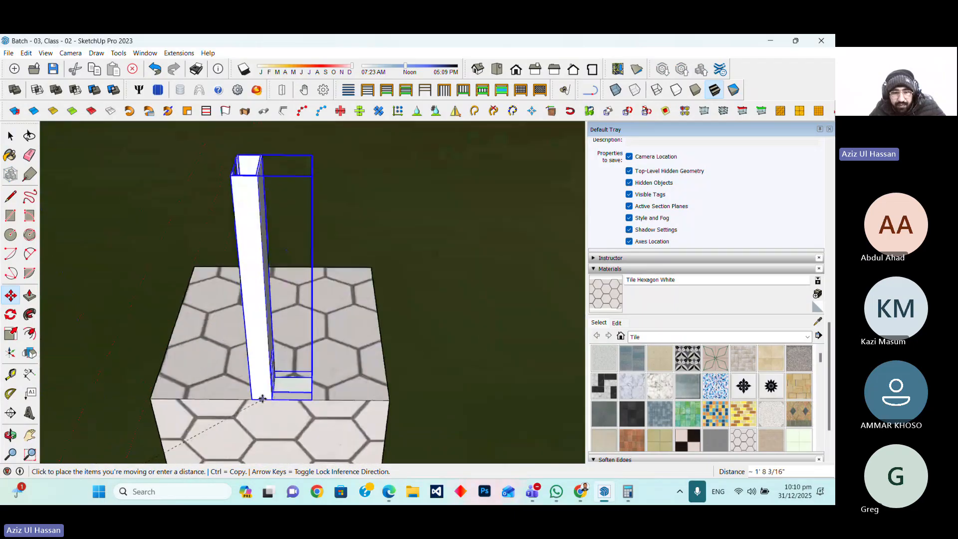
left_click(269, 399)
scroll(355, 388, "down", 8)
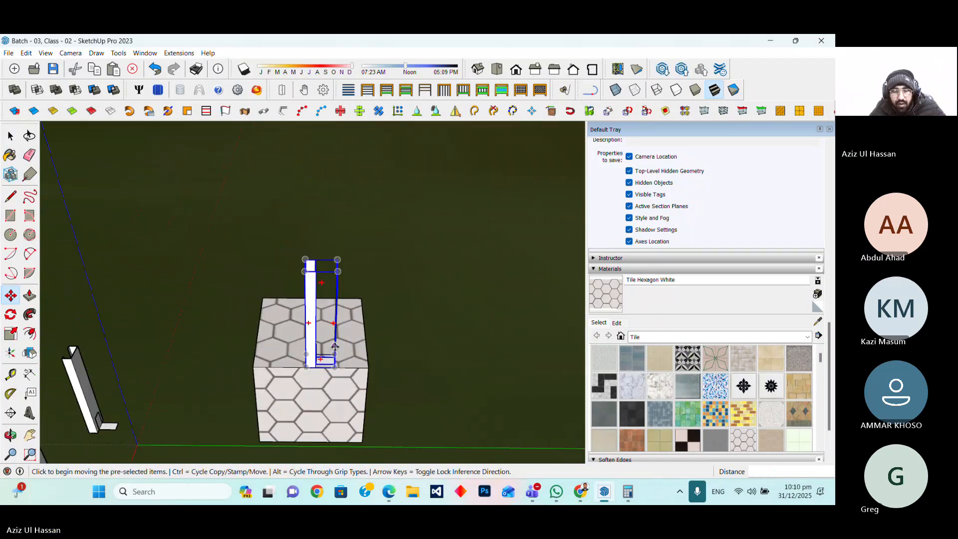
scroll(357, 392, "down", 2)
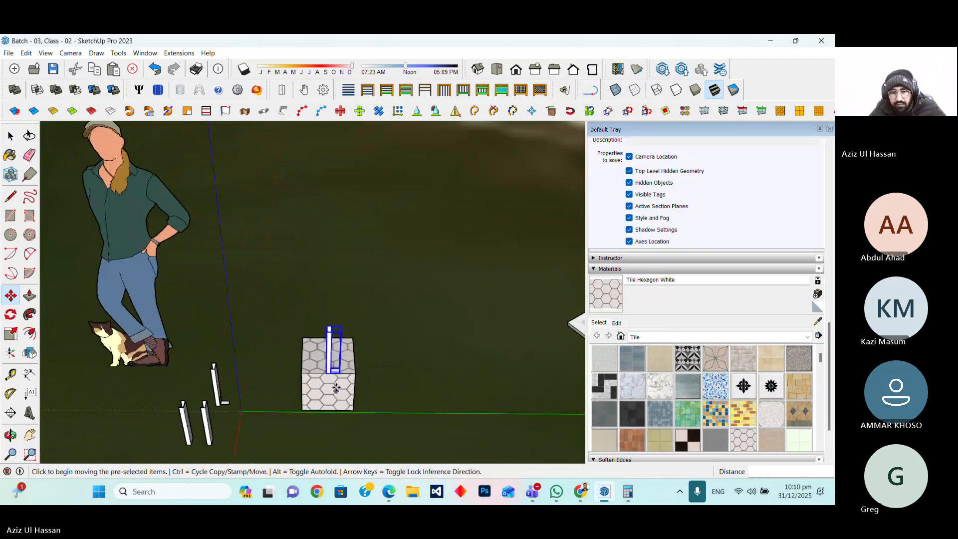
scroll(337, 388, "up", 2)
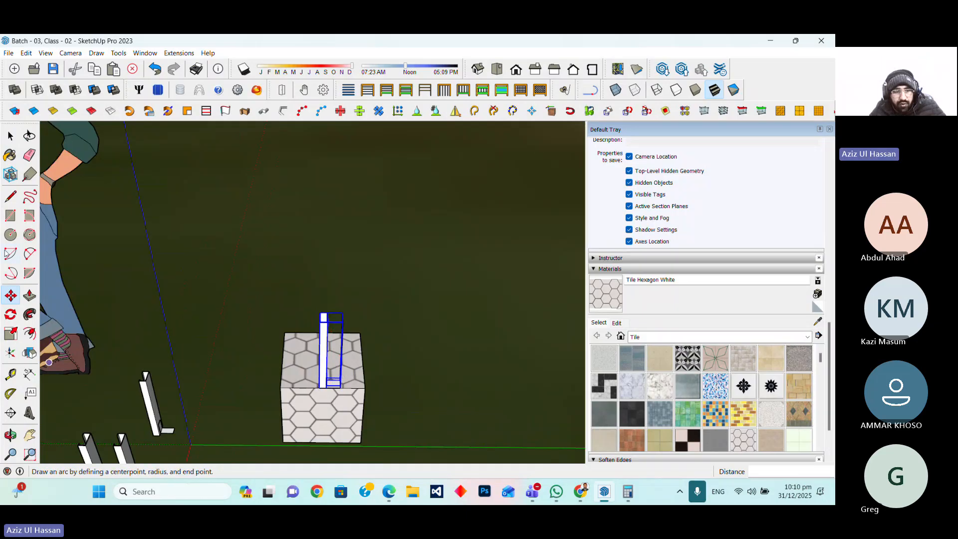
scroll(382, 378, "up", 2)
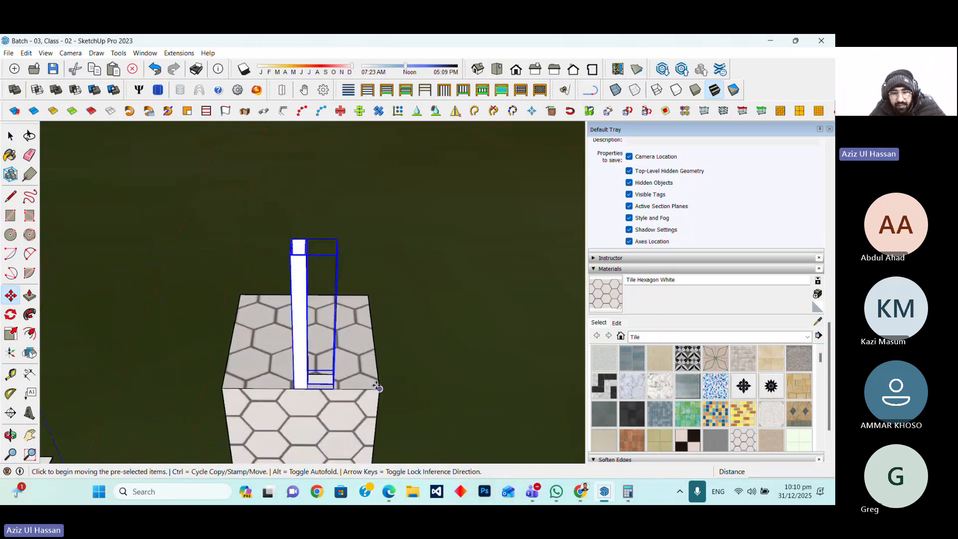
left_click(376, 385)
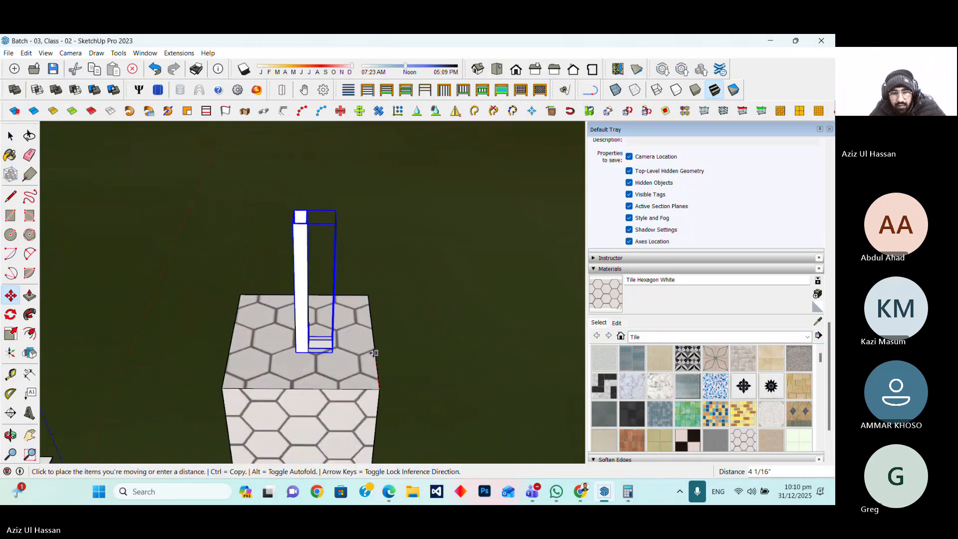
left_click(323, 373)
scroll(323, 373, "down", 5)
key("space")
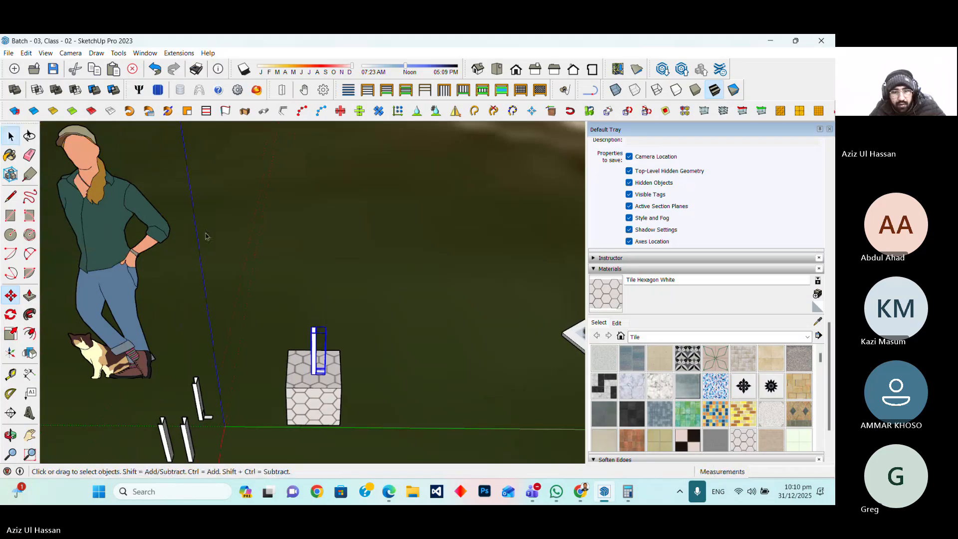
Move the leg on the foundation box about 1 1/4" along the red axis
scroll(323, 368, "up", 2)
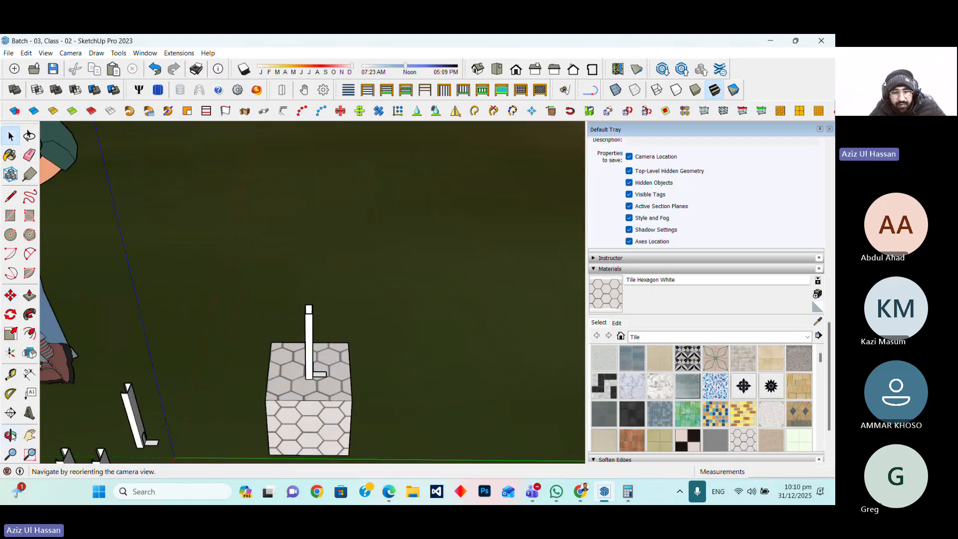
left_click(11, 434)
left_click_drag(369, 394, 312, 361)
key("m")
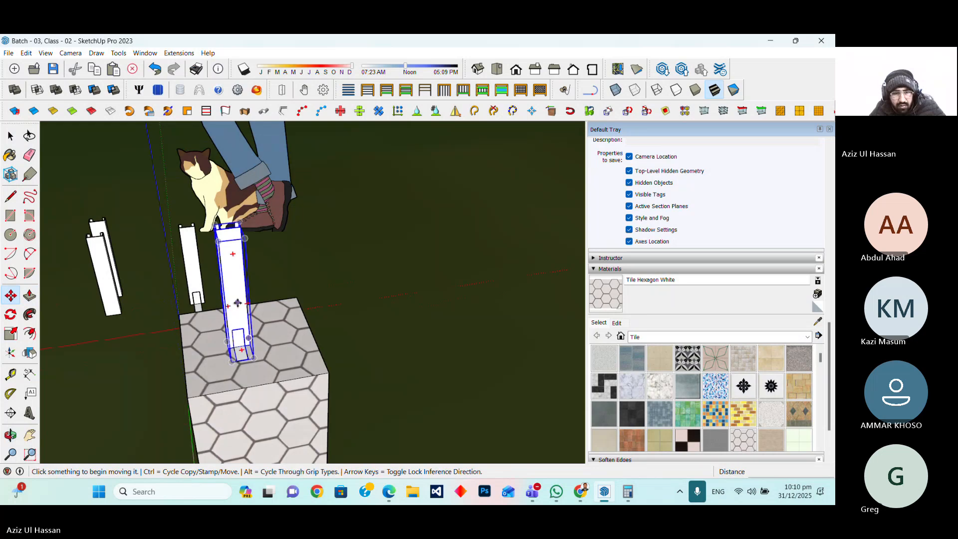
left_click(238, 303)
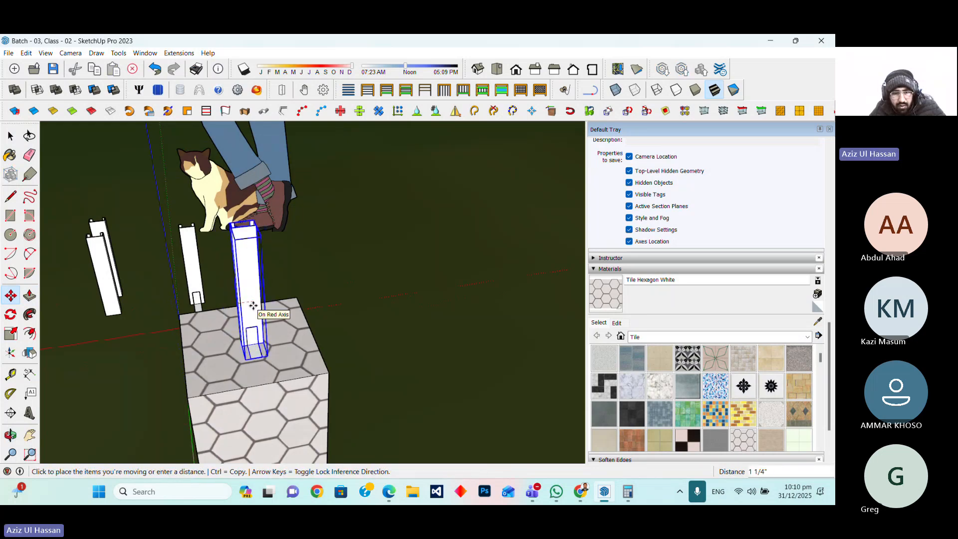
left_click(250, 305)
Open the Back Leg component on the box for editing and close it again
scroll(340, 421, "down", 2)
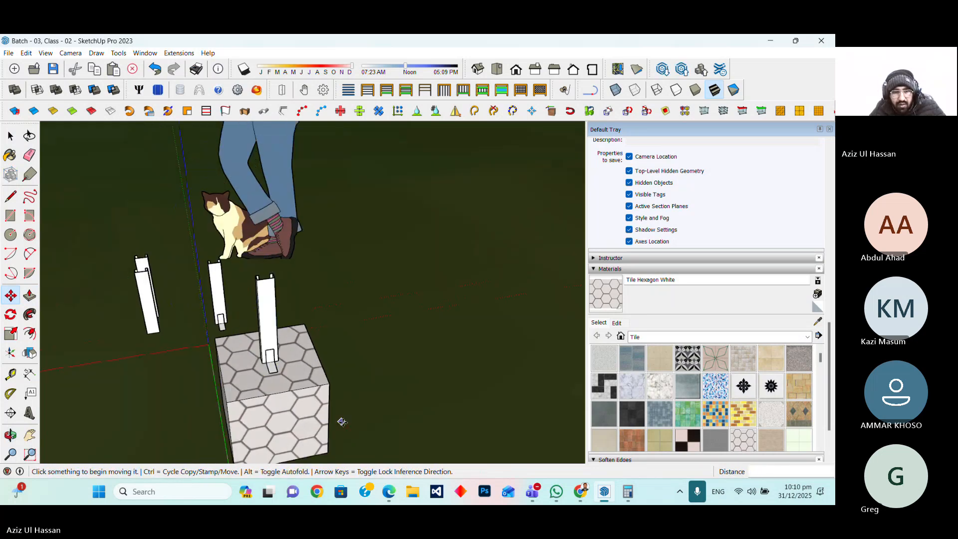
scroll(339, 421, "down", 2)
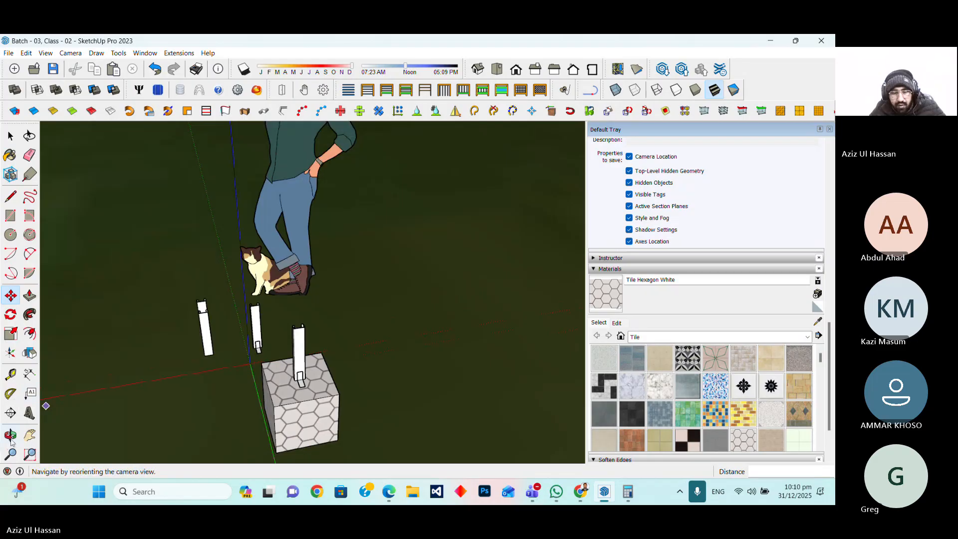
mouse_move(100, 439)
middle_mouse_down()
mouse_move(280, 440)
mouse_move(269, 439)
middle_mouse_up()
scroll(273, 442, "down", 3)
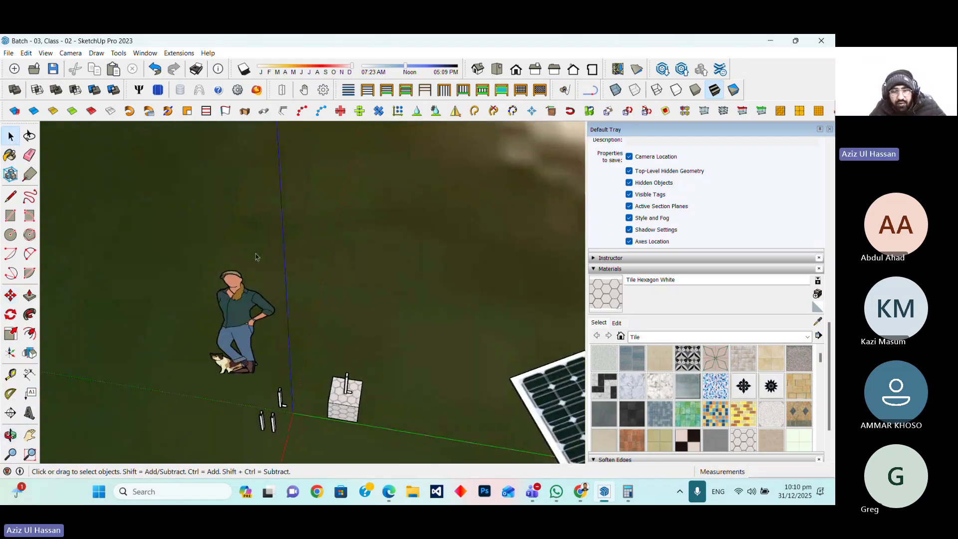
scroll(344, 396, "up", 3)
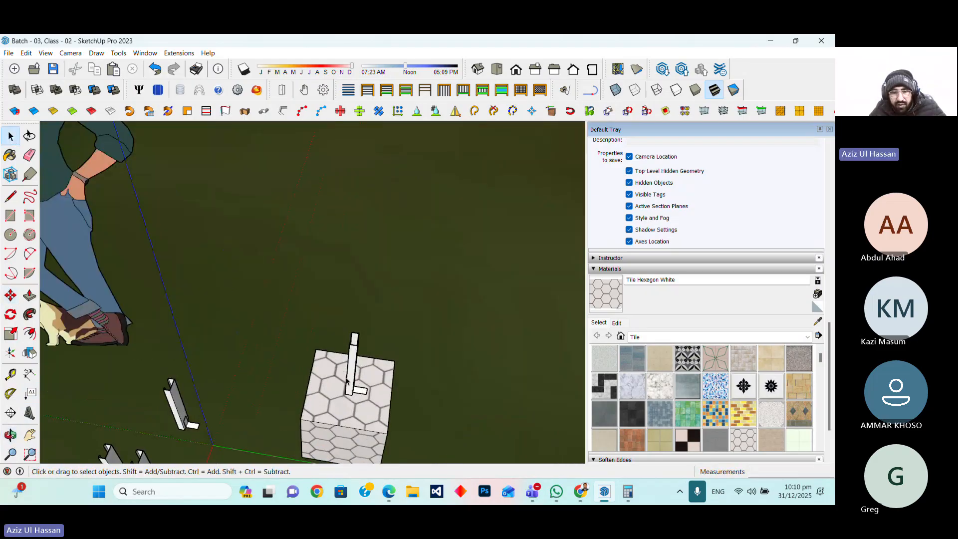
double_click(346, 381)
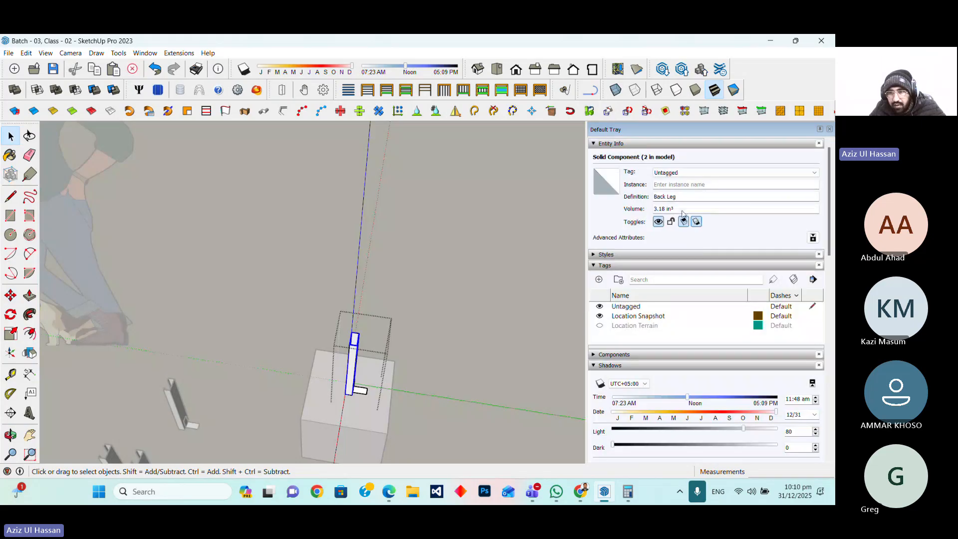
left_click(474, 319)
Copy the foundation box about 5' 7" along the red axis away from the original
scroll(330, 338, "down", 6)
left_click(358, 281)
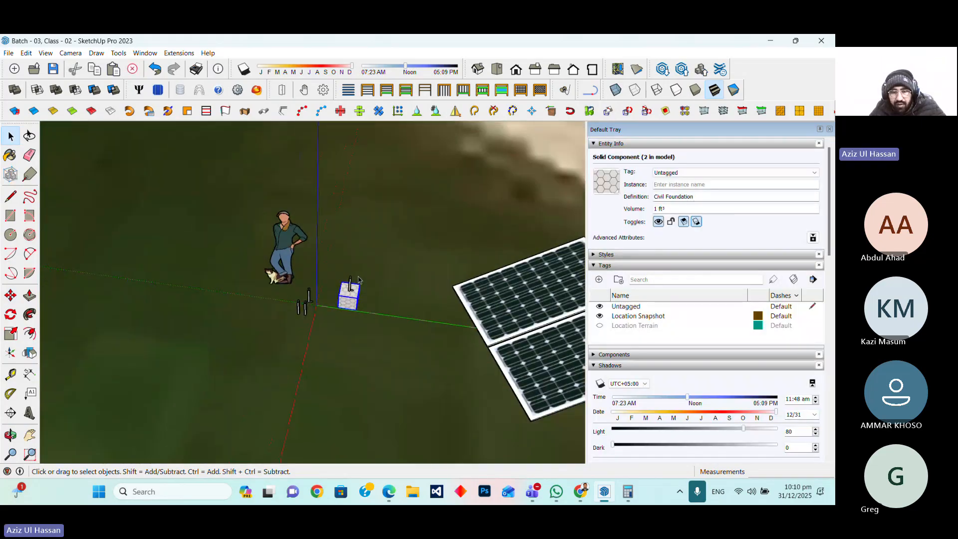
scroll(358, 281, "down", 2)
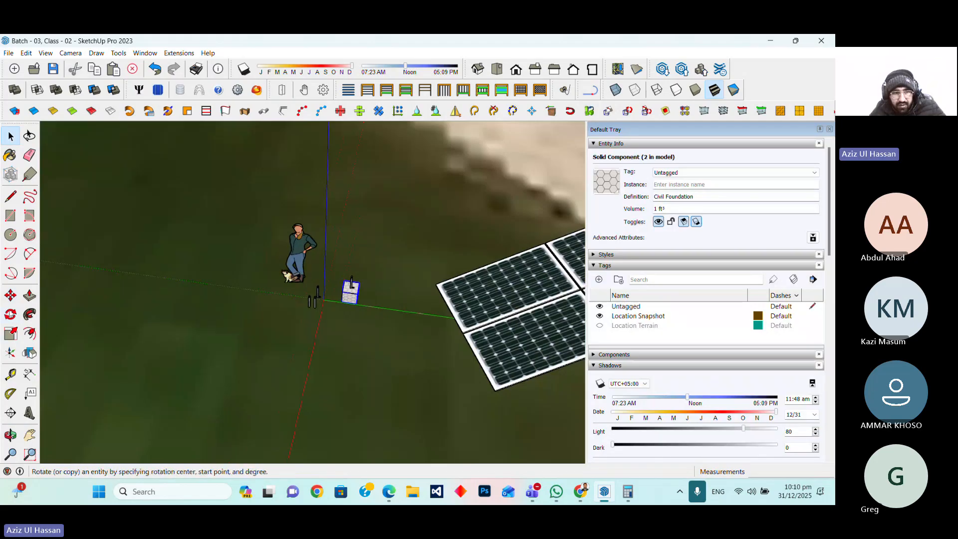
left_click(11, 296)
left_click(378, 321)
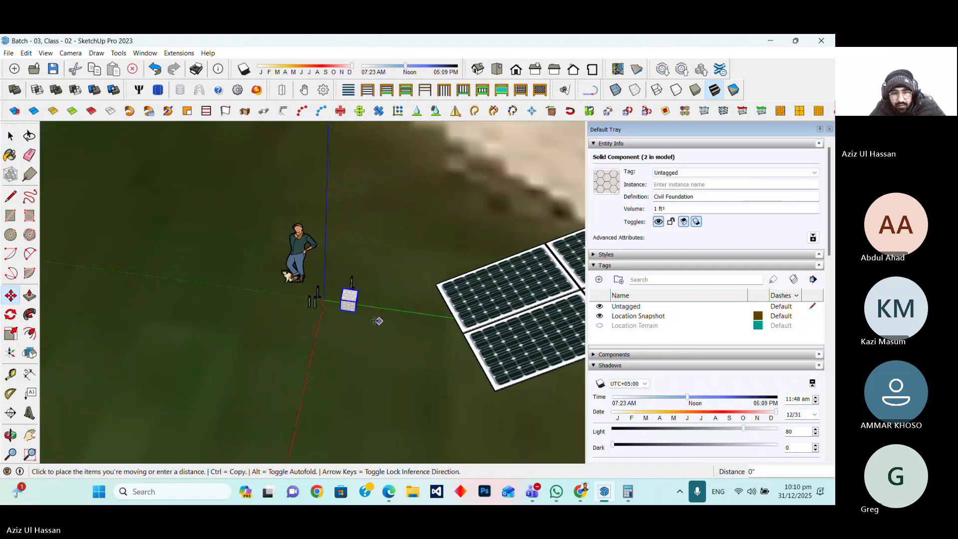
key("ctrl")
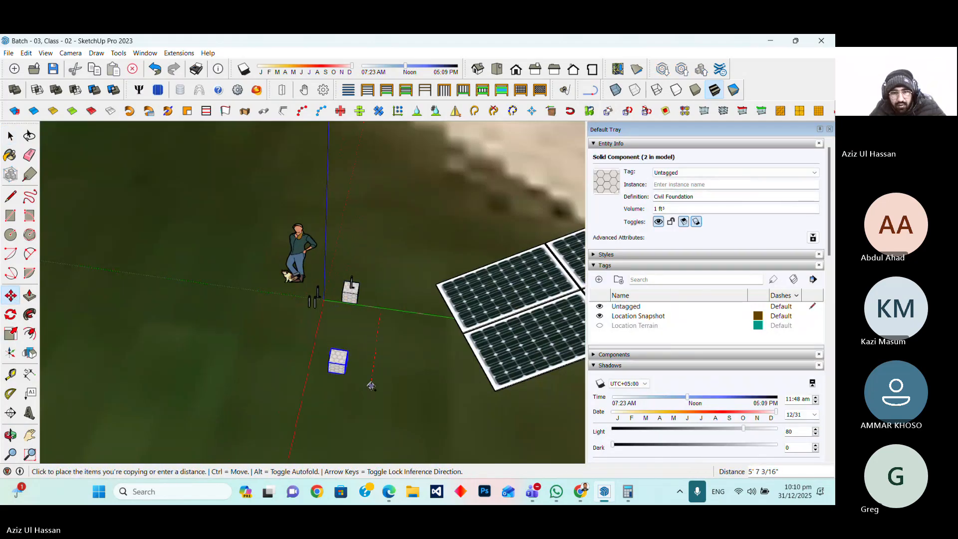
left_click(370, 386)
Select the back leg together with its base plate and make them a group
scroll(289, 297, "up", 5)
left_click(11, 136)
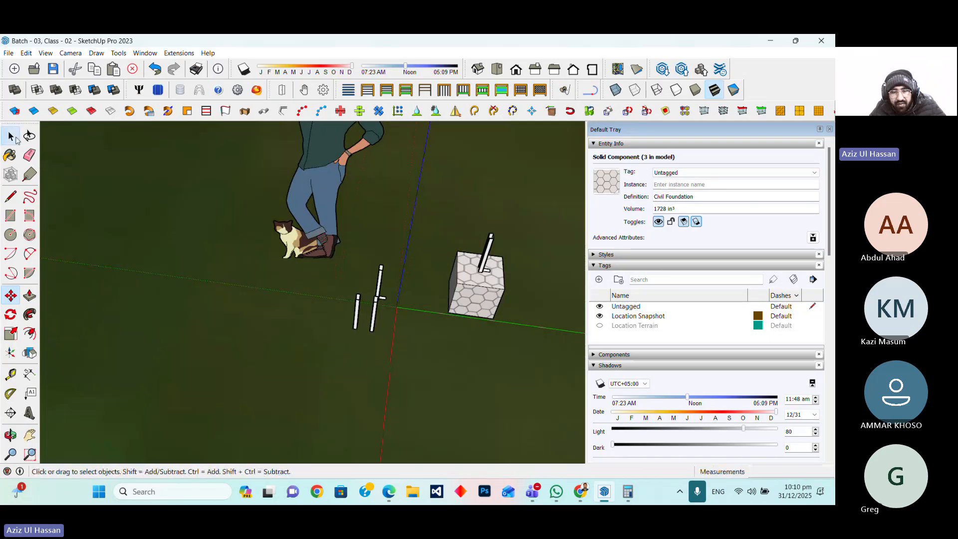
scroll(306, 250, "up", 3)
scroll(444, 306, "up", 2)
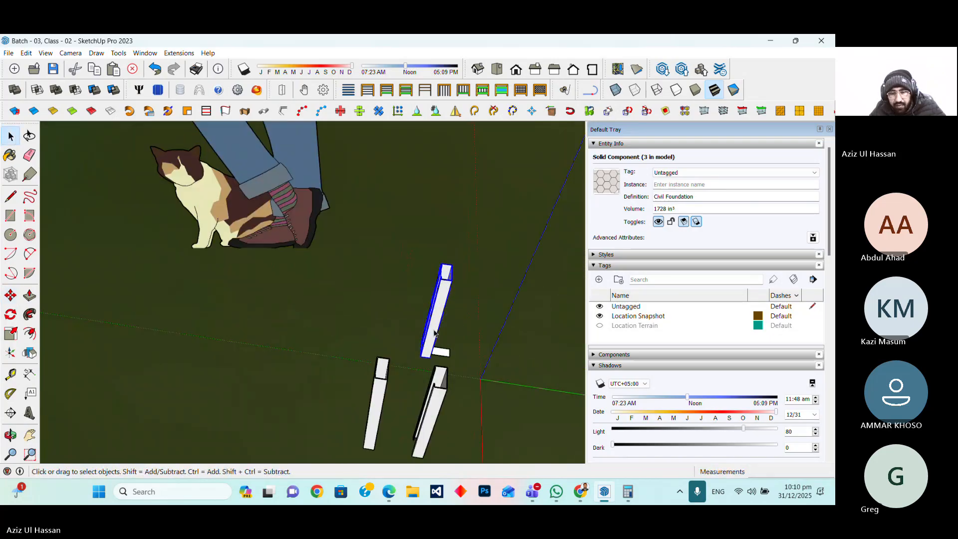
left_click(439, 349, "shift")
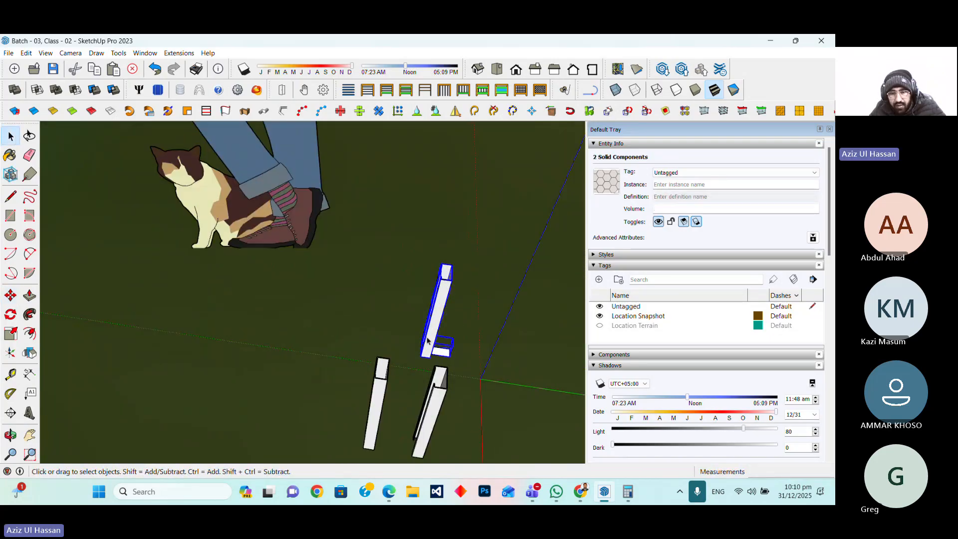
right_click(427, 340)
left_click(476, 210)
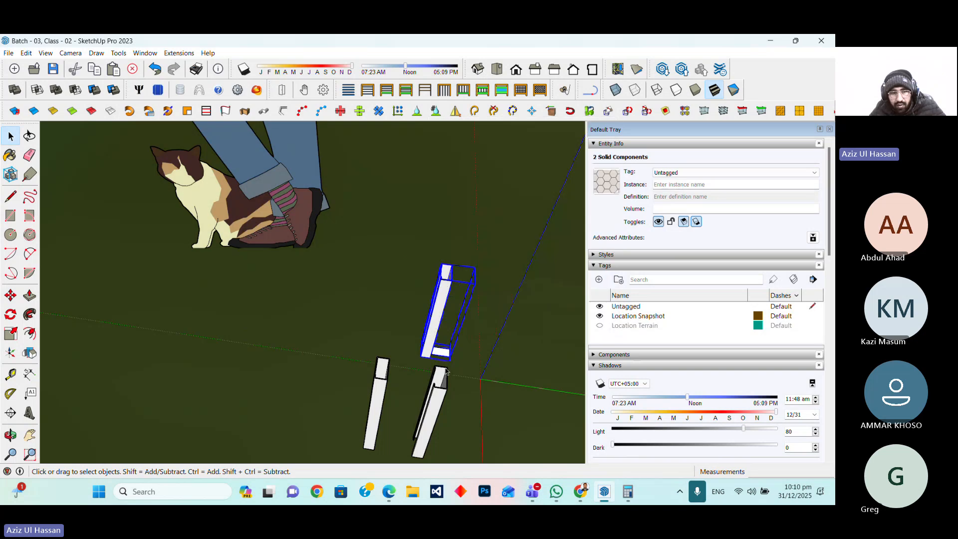
Move the grouped leg and base plate onto the top of the copied foundation box
left_click(9, 295)
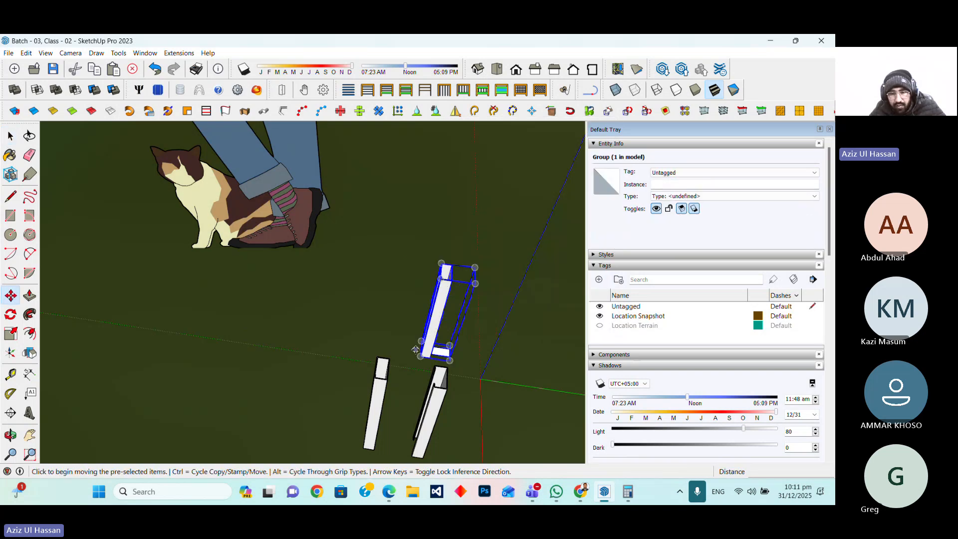
scroll(415, 350, "up", 3)
left_click(432, 360)
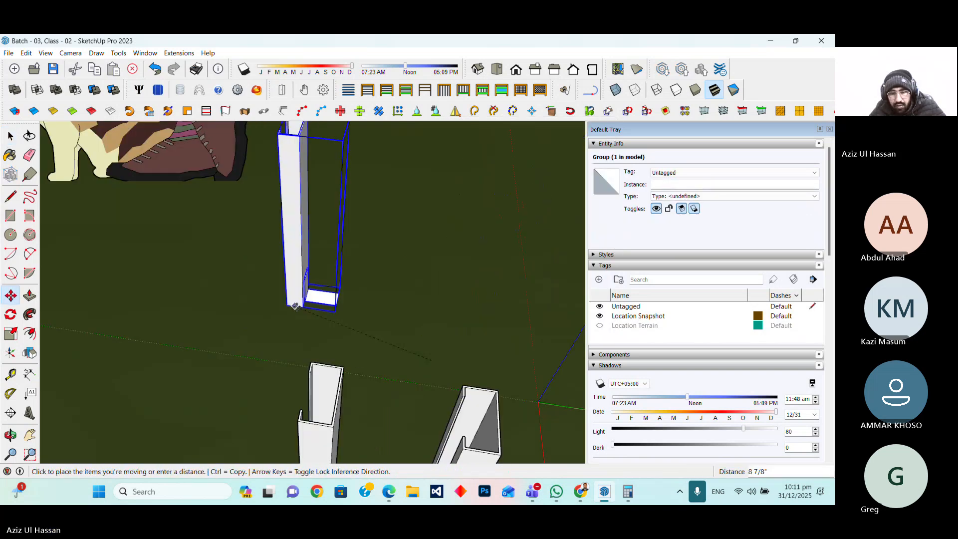
scroll(344, 289, "down", 10)
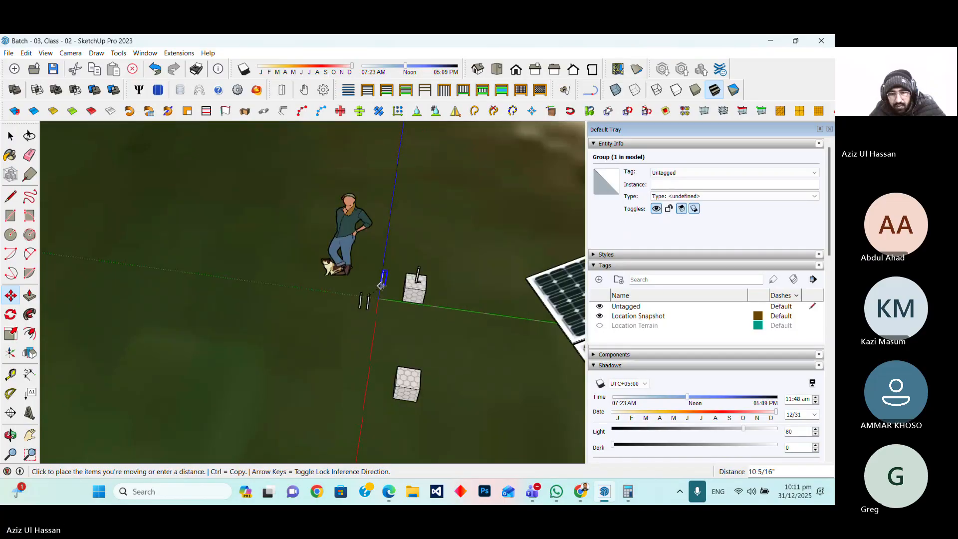
scroll(407, 383, "up", 2)
left_click(405, 373)
scroll(444, 325, "up", 2)
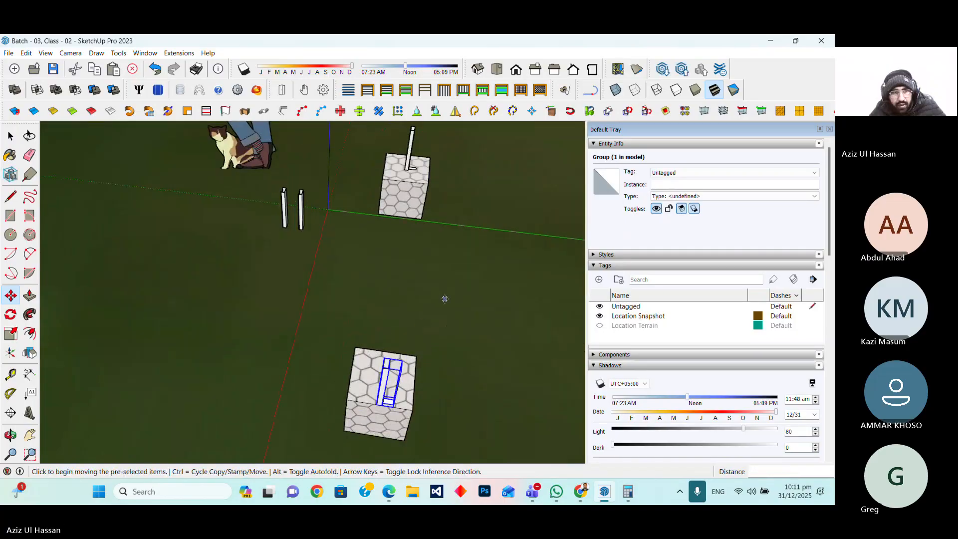
Draw a line about 6' 1/4" long from the first leg's base to the copied leg's base
left_click(10, 196)
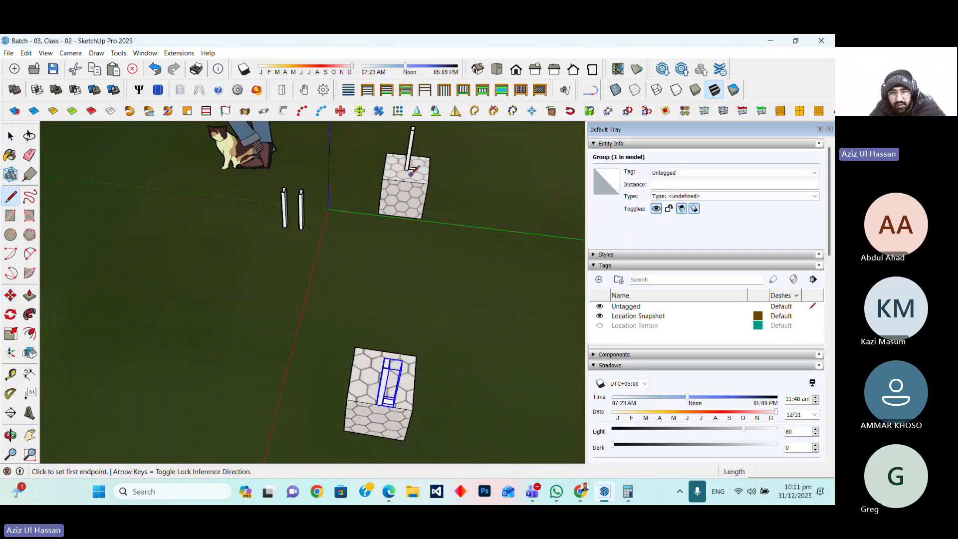
scroll(412, 173, "up", 2)
scroll(407, 170, "up", 2)
left_click(406, 170)
scroll(407, 170, "down", 6)
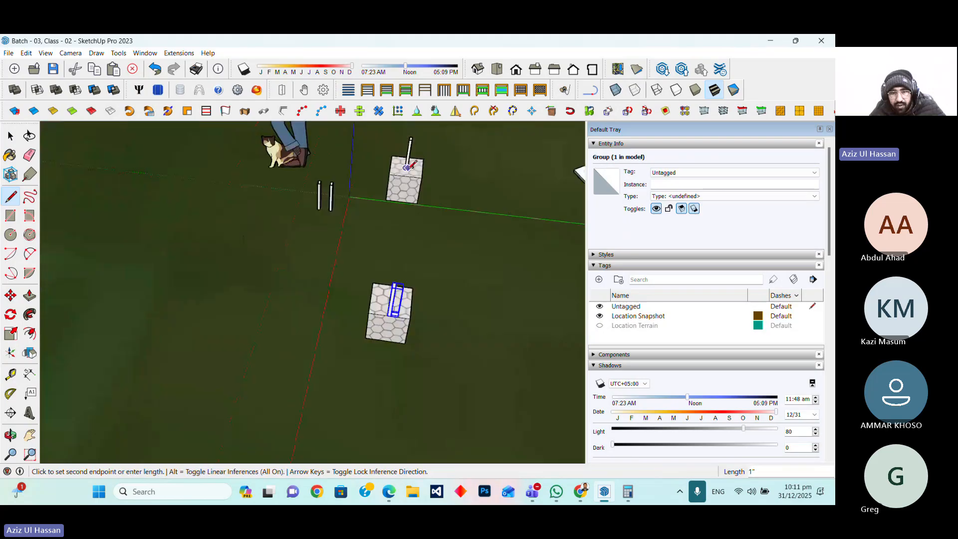
scroll(401, 228, "up", 6)
scroll(403, 230, "up", 4)
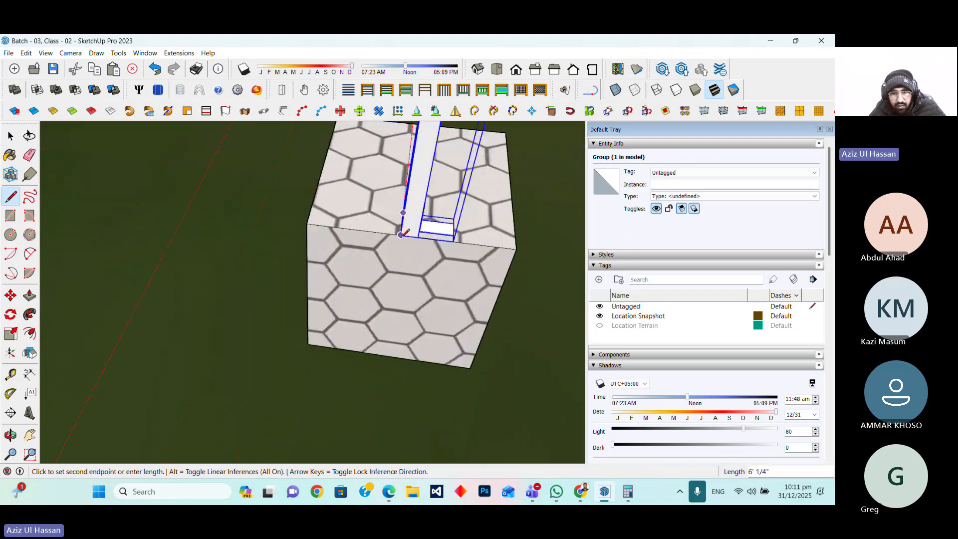
left_click(400, 230)
scroll(405, 329, "down", 5)
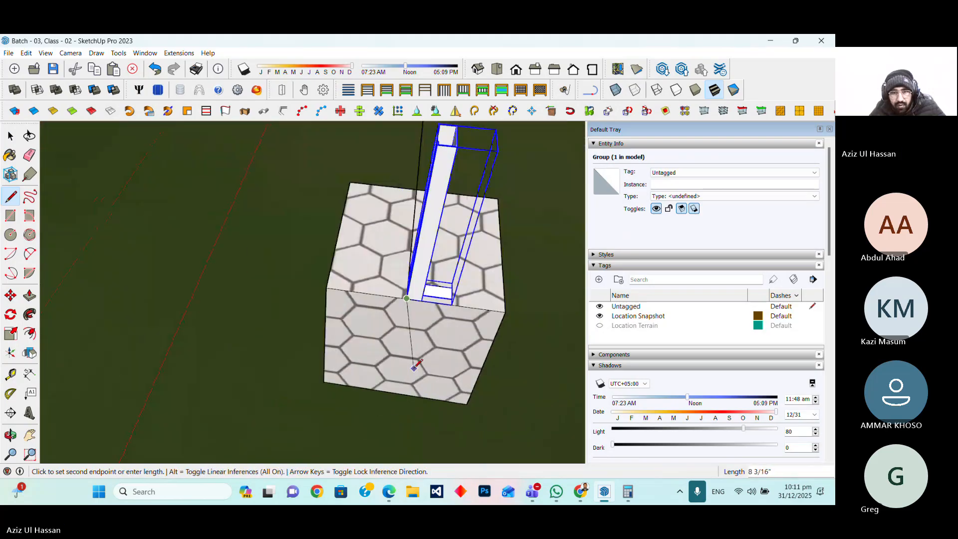
scroll(401, 295, "down", 3)
scroll(401, 294, "up", 2)
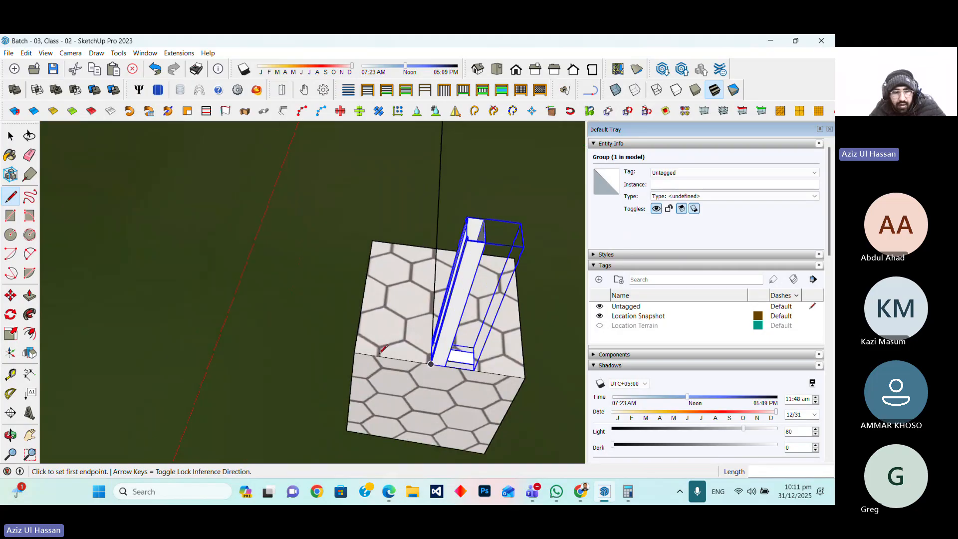
key("o")
left_click_drag(204, 382, 94, 383)
scroll(292, 356, "up", 2)
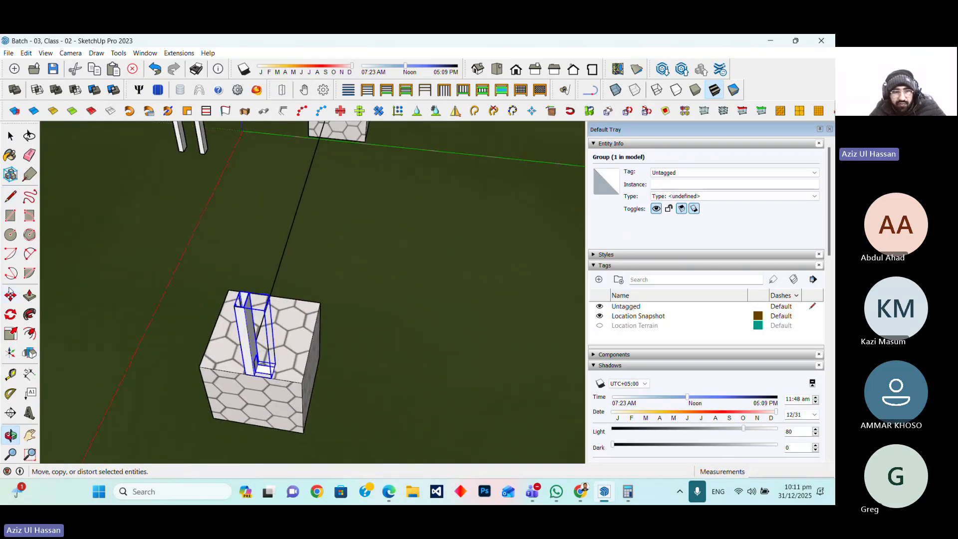
left_click(11, 295)
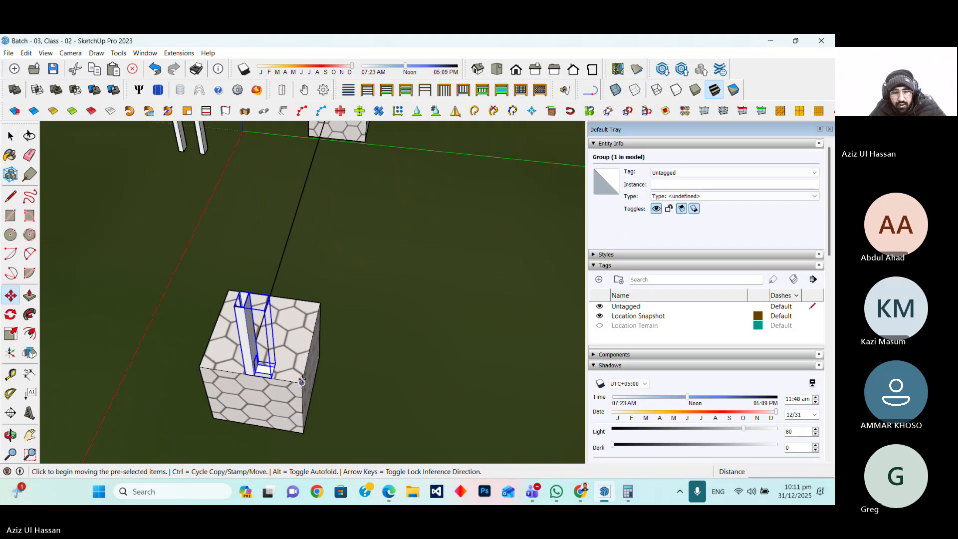
left_click(301, 382)
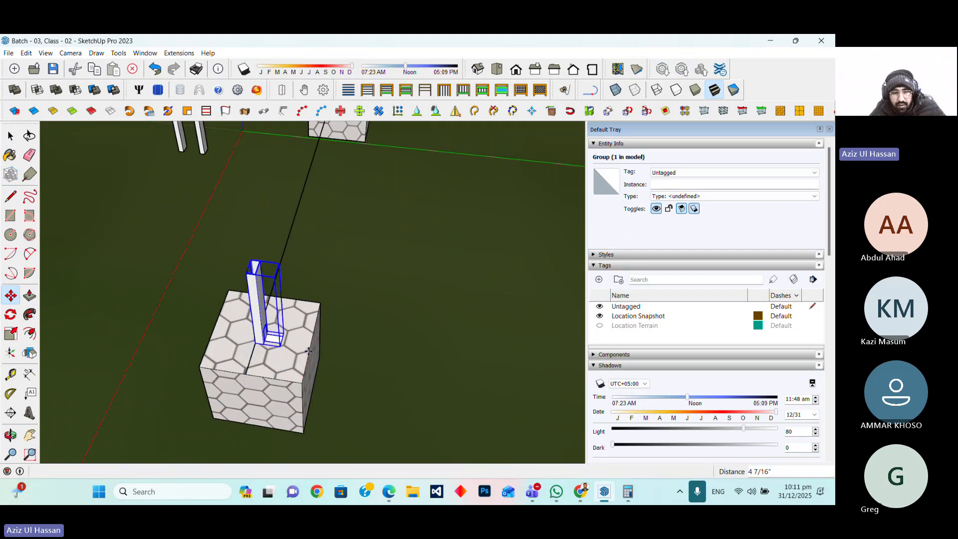
key("Escape")
scroll(400, 368, "down", 3)
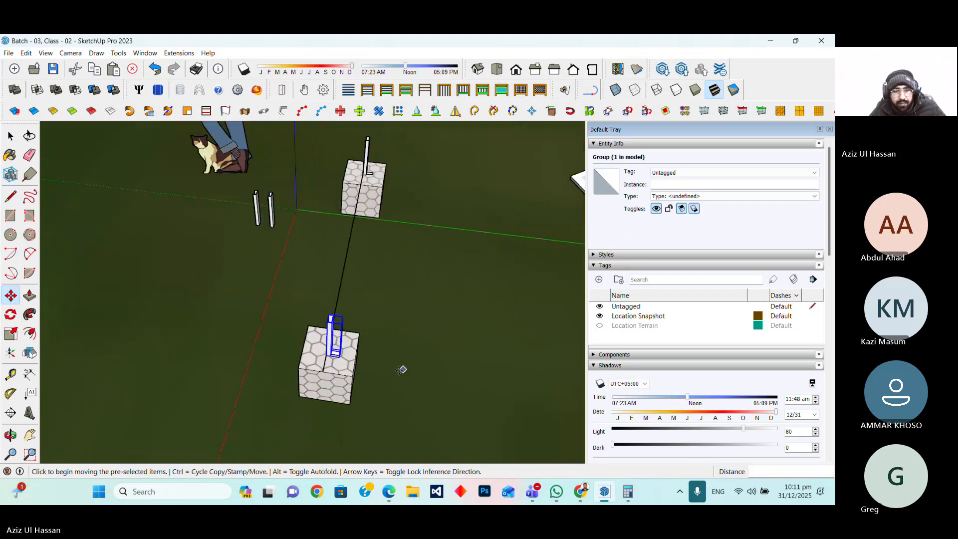
Select the line between the two legs to check its length
left_click(10, 136)
left_click(341, 295)
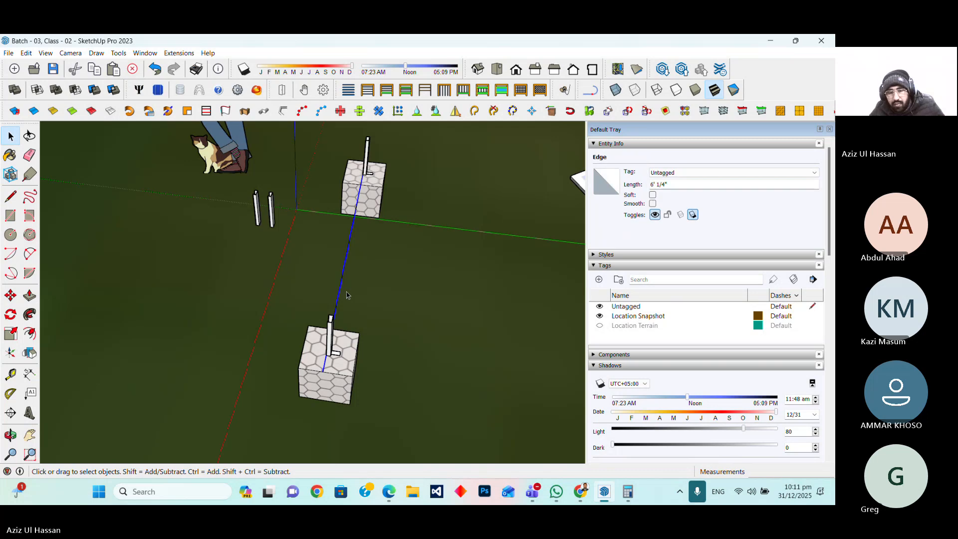
left_click(348, 295)
scroll(367, 379, "down", 3)
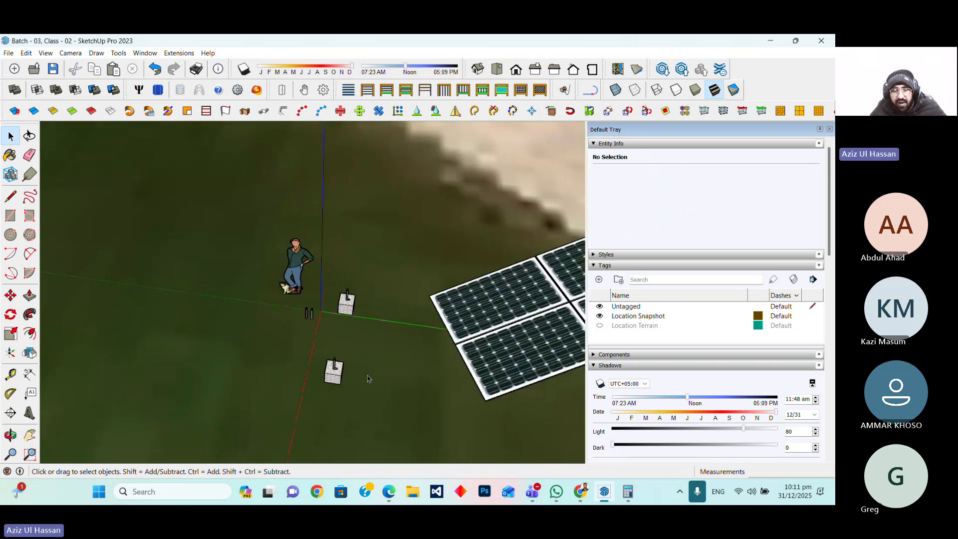
scroll(392, 285, "up", 2)
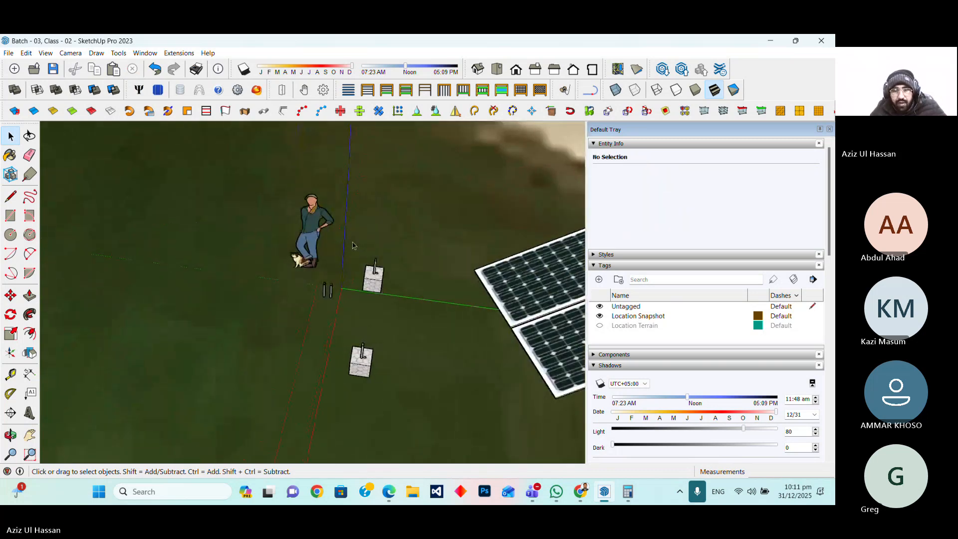
Select both foundation boxes with their legs and move them to the lower corner of the solar panel array
left_click_drag(347, 239, 394, 403)
scroll(382, 390, "up", 2)
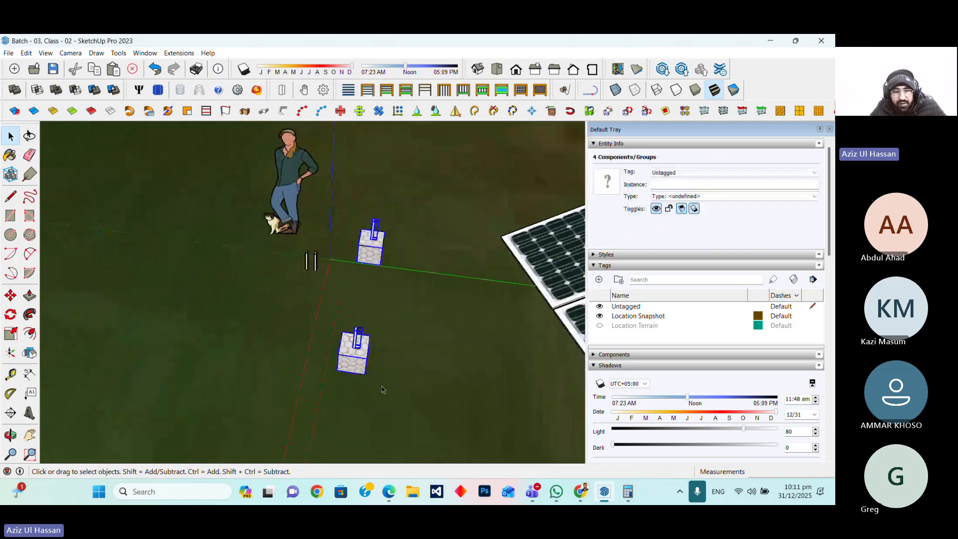
key("m")
left_click(10, 295)
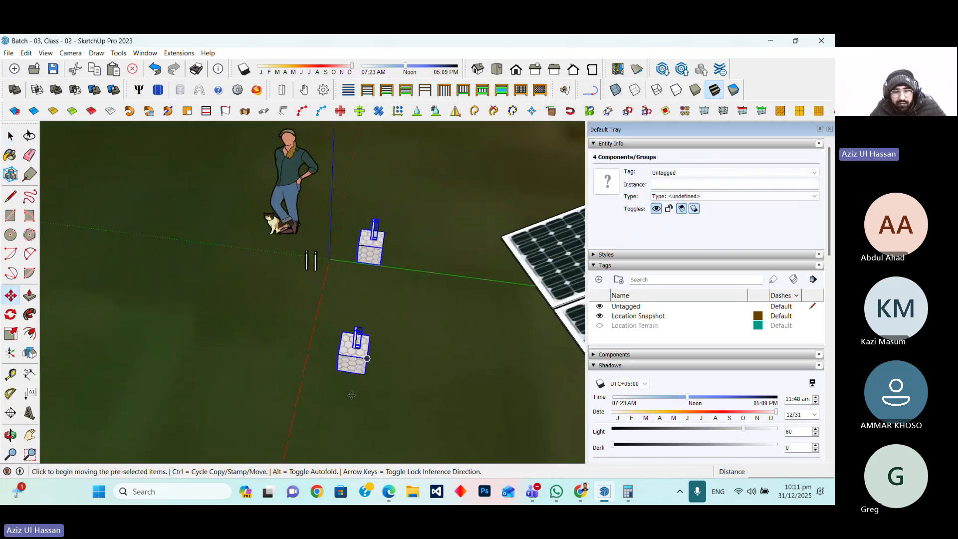
scroll(336, 369, "up", 2)
left_click(337, 368)
scroll(249, 392, "down", 1)
scroll(250, 393, "down", 3)
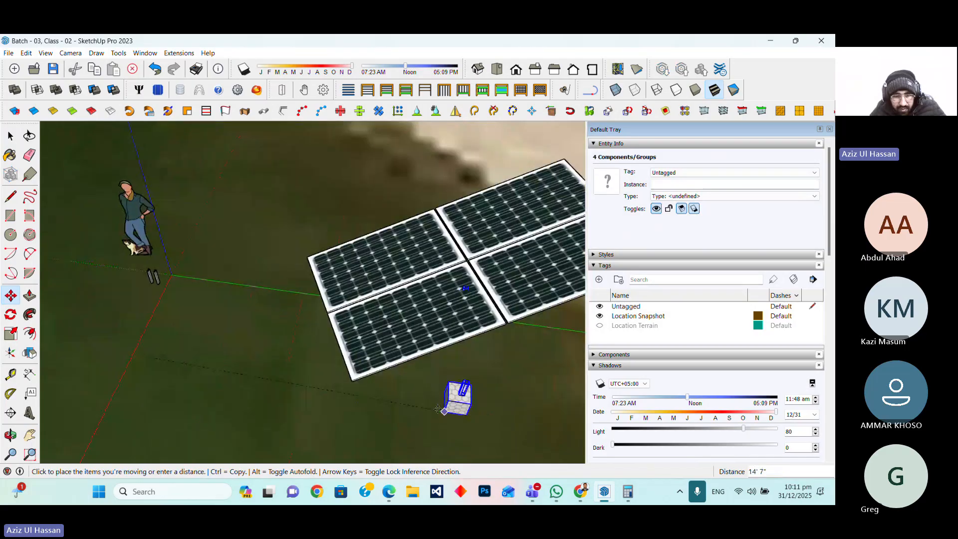
scroll(454, 397, "up", 5)
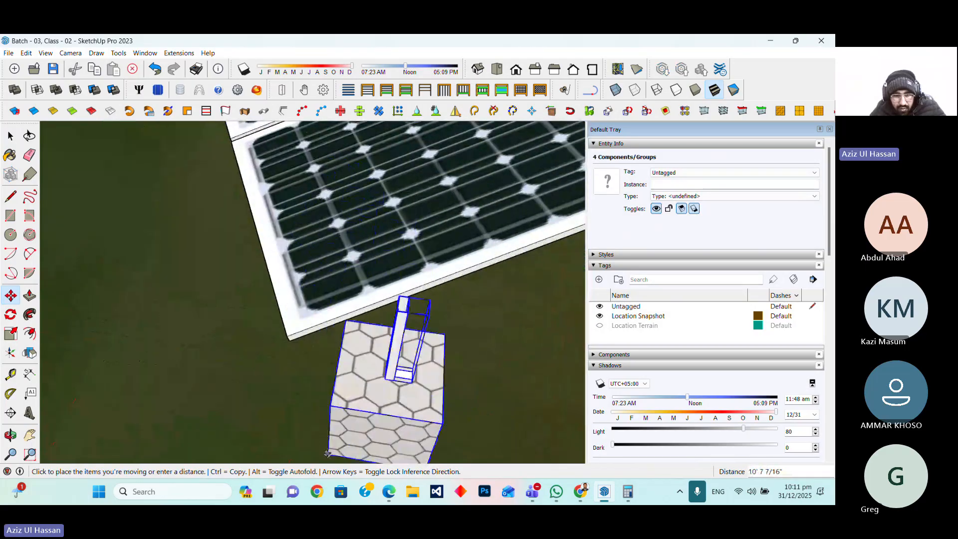
scroll(327, 452, "down", 6)
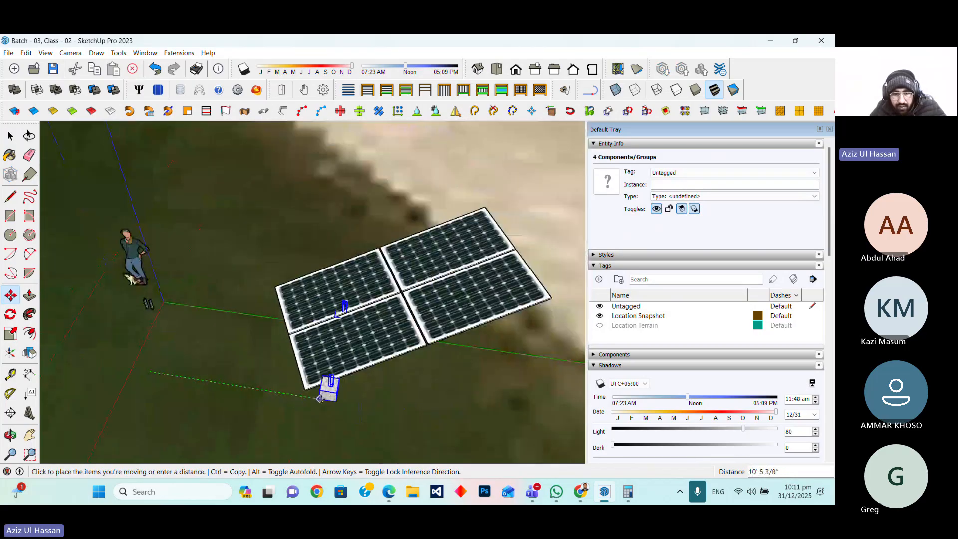
scroll(334, 407, "up", 6)
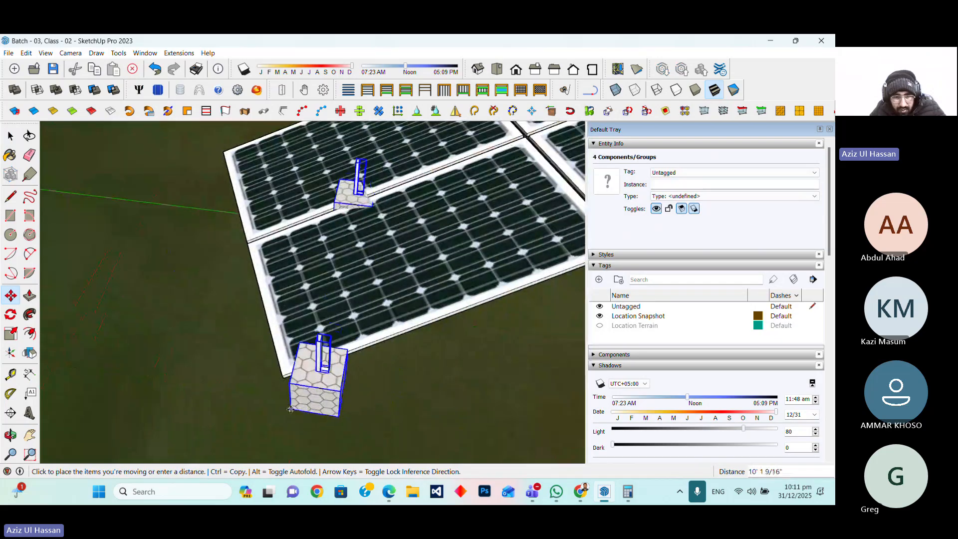
left_click(284, 396)
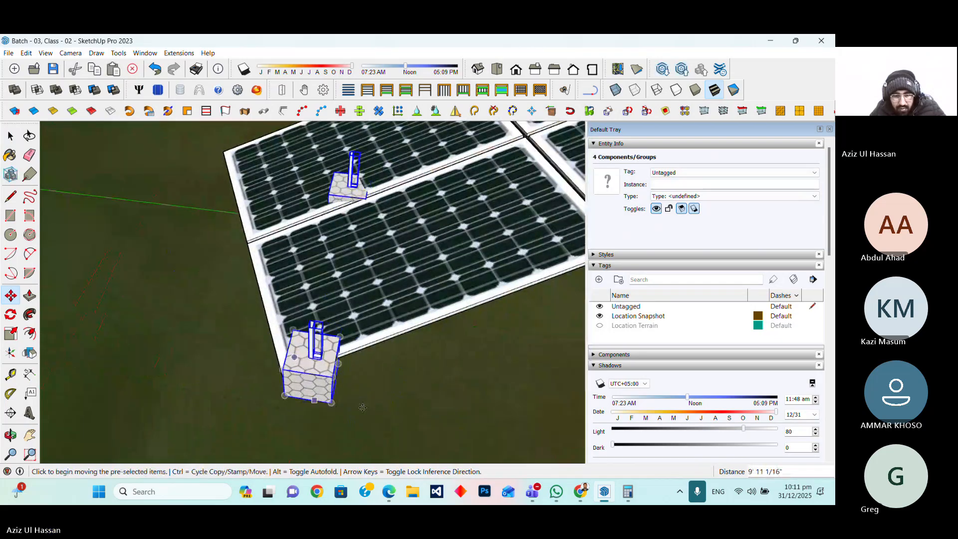
scroll(287, 398, "down", 3)
scroll(294, 391, "down", 3)
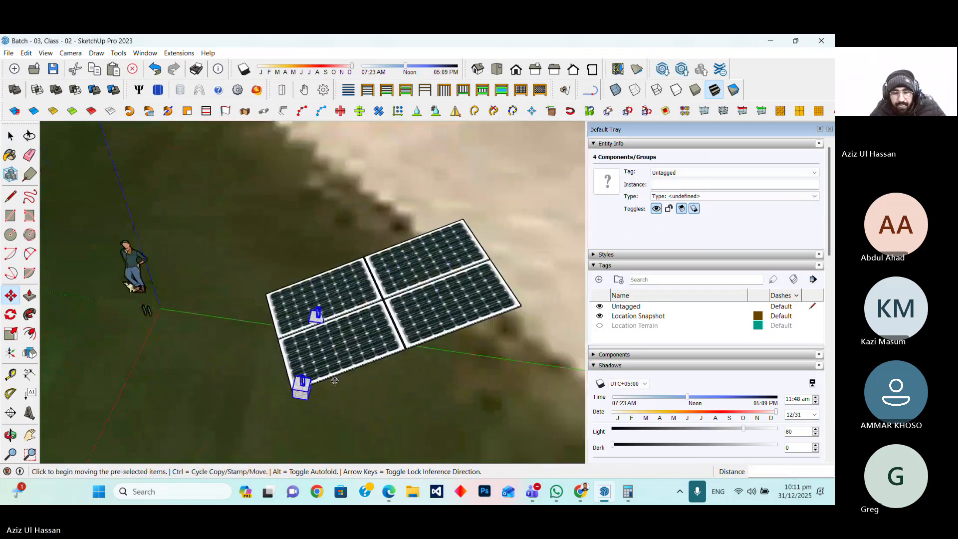
scroll(309, 374, "up", 3)
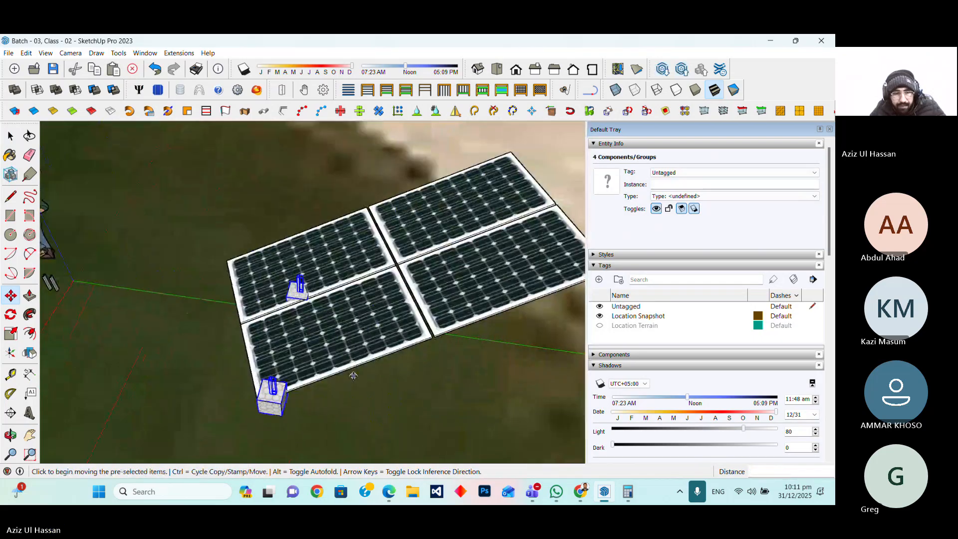
Rotate the two foundation boxes with their legs about the near box's lower corner
left_click(11, 314)
scroll(283, 428, "up", 2)
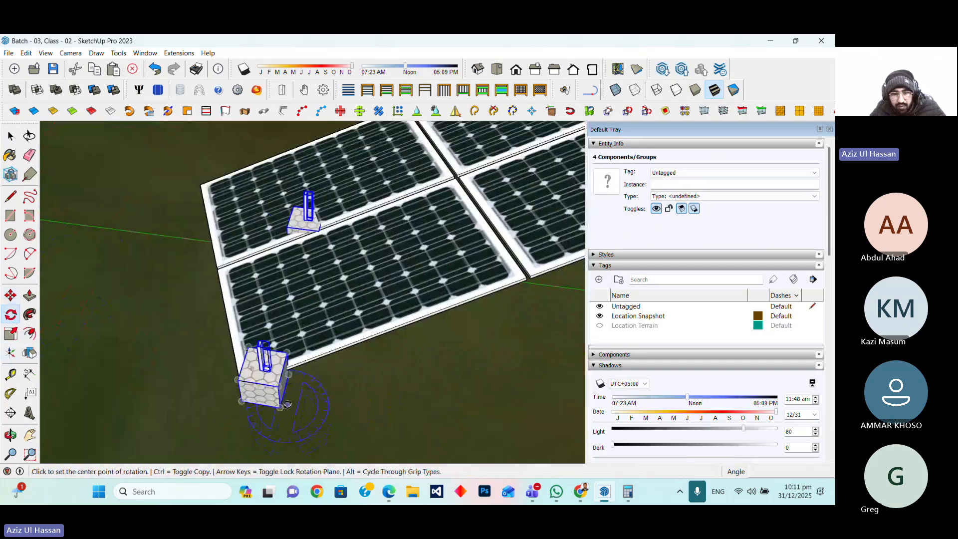
left_click(280, 407)
scroll(291, 357, "up", 2)
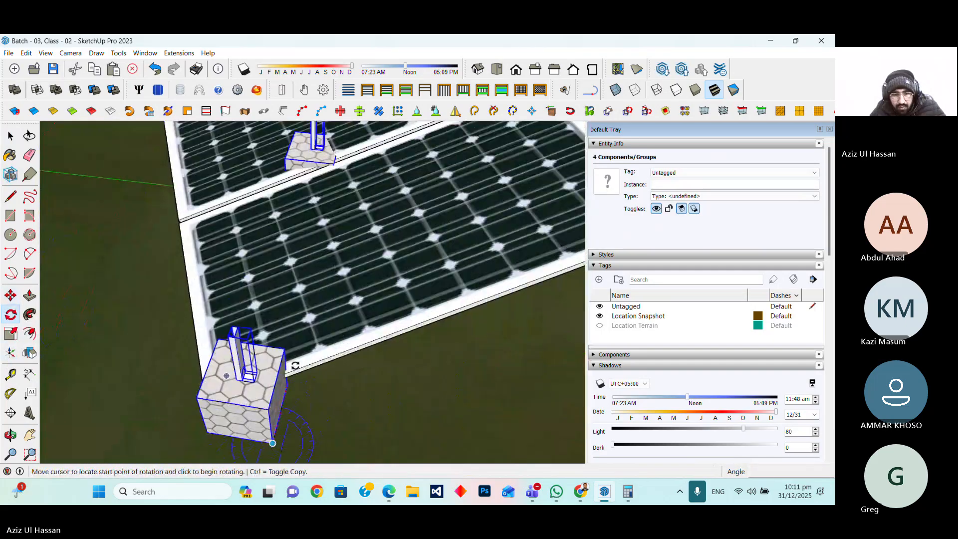
left_click(296, 365)
scroll(409, 391, "down", 3)
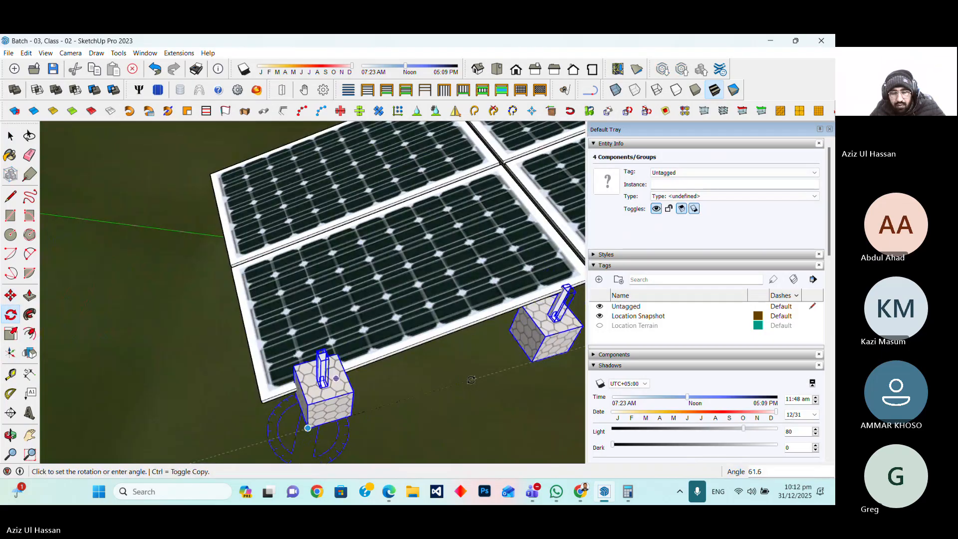
left_click(475, 383)
middle_click_drag(363, 387, 475, 394)
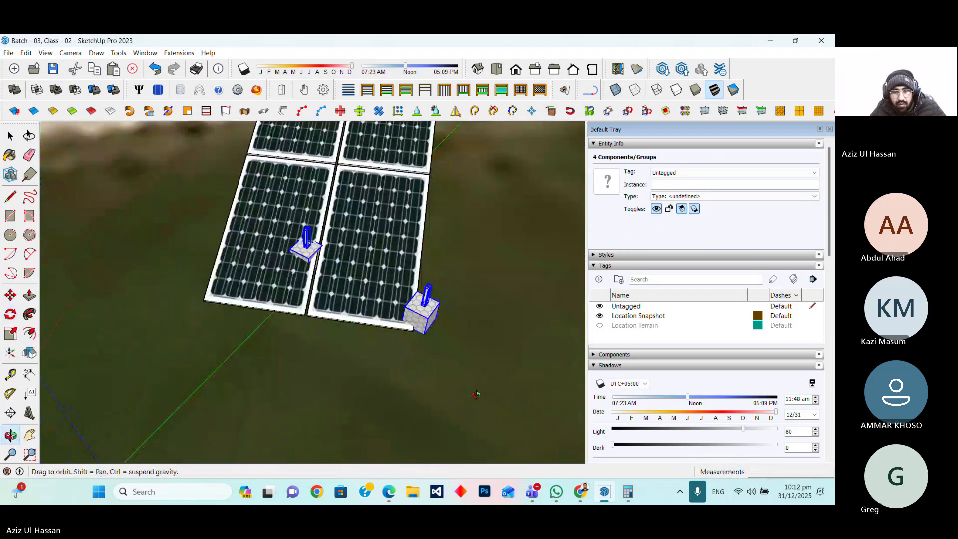
Rotate the foundation boxes again about the near box's corner to line them up with the solar array's edge
scroll(449, 324, "up", 3)
scroll(439, 314, "up", 2)
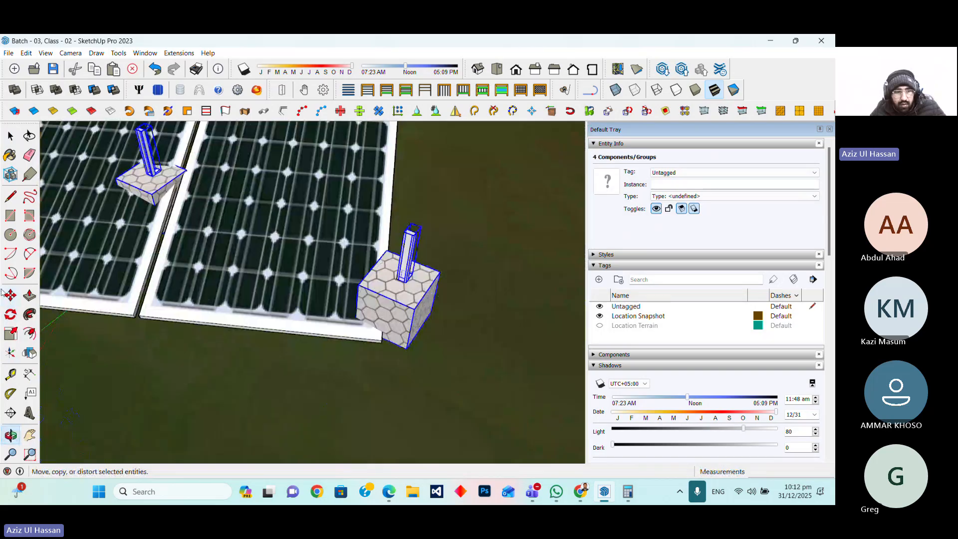
left_click(11, 313)
left_click(406, 348)
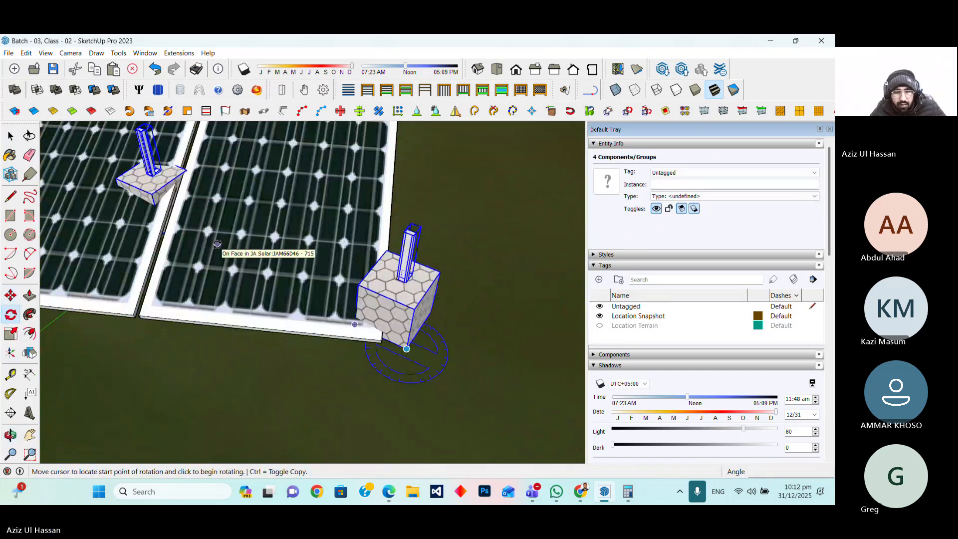
left_click(217, 244)
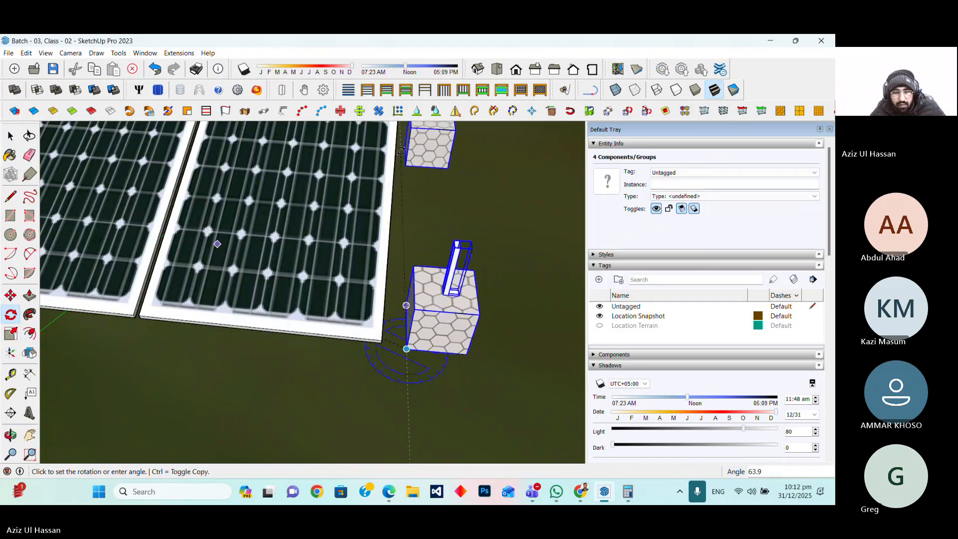
left_click(404, 166)
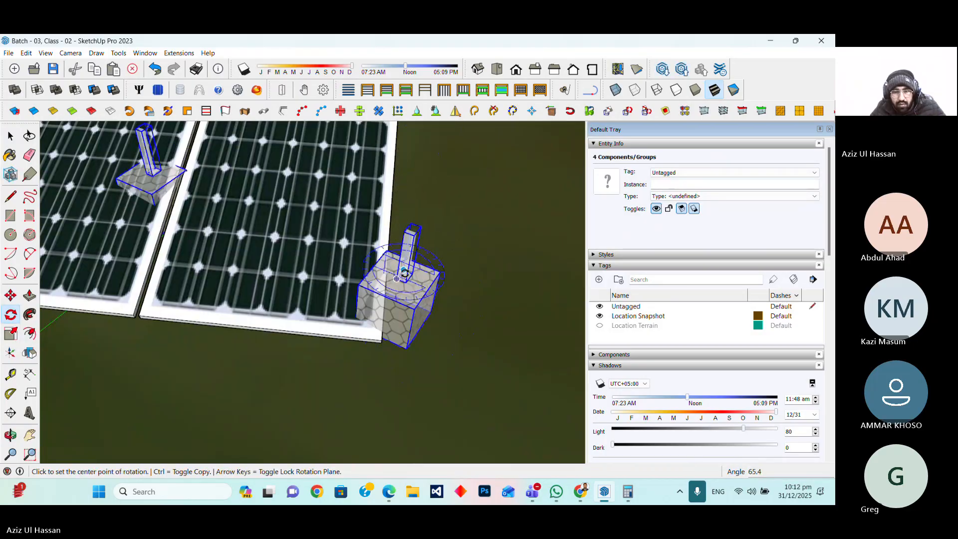
Move both foundation boxes with legs about 10' away from the solar array
scroll(369, 330, "down", 3)
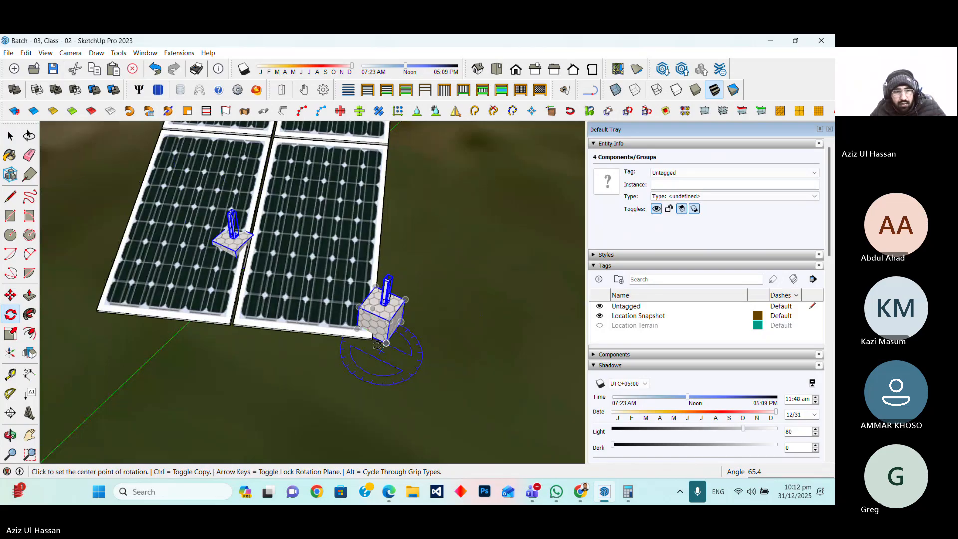
scroll(310, 388, "down", 2)
scroll(310, 388, "down", 4)
key("m")
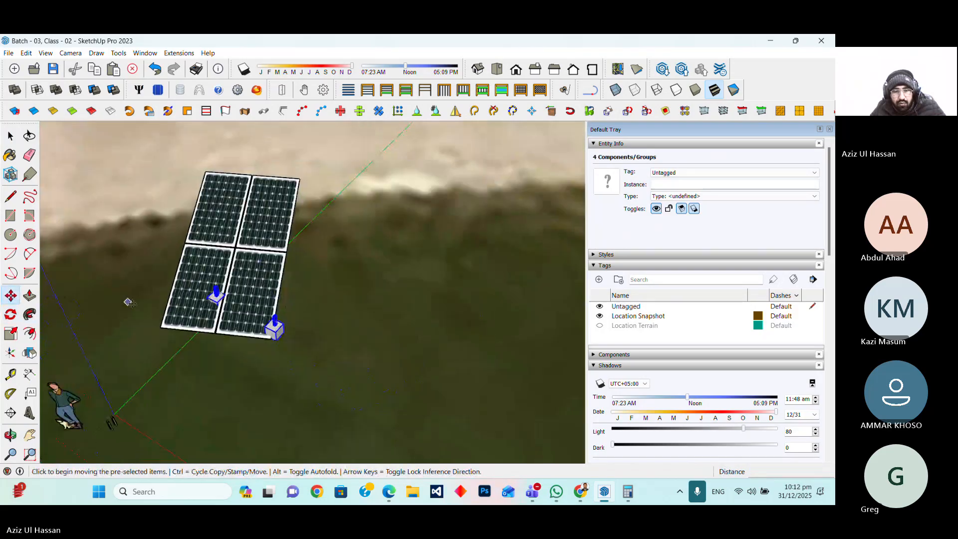
left_click(241, 363)
left_click(375, 381)
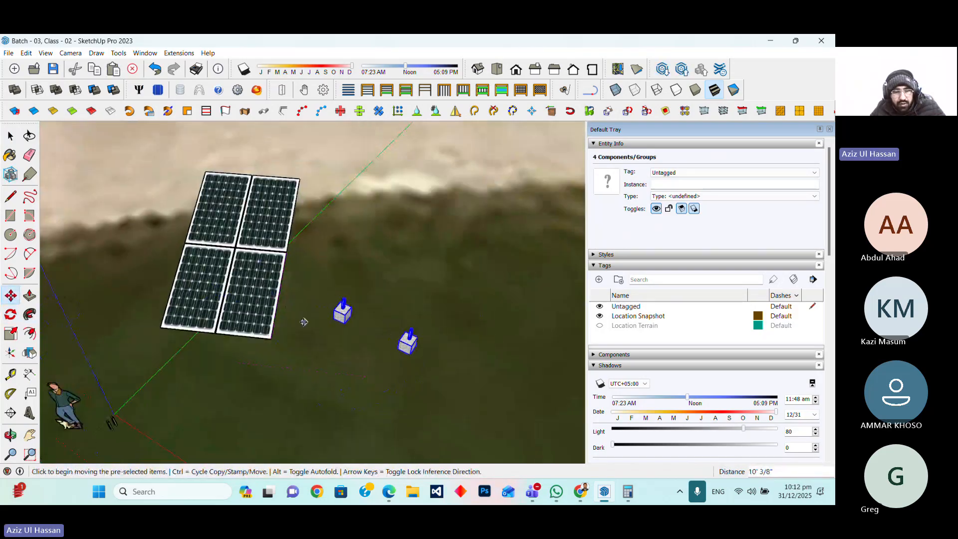
scroll(303, 322, "up", 3)
left_click(10, 435)
left_click_drag(302, 353, 350, 280)
scroll(349, 281, "up", 3)
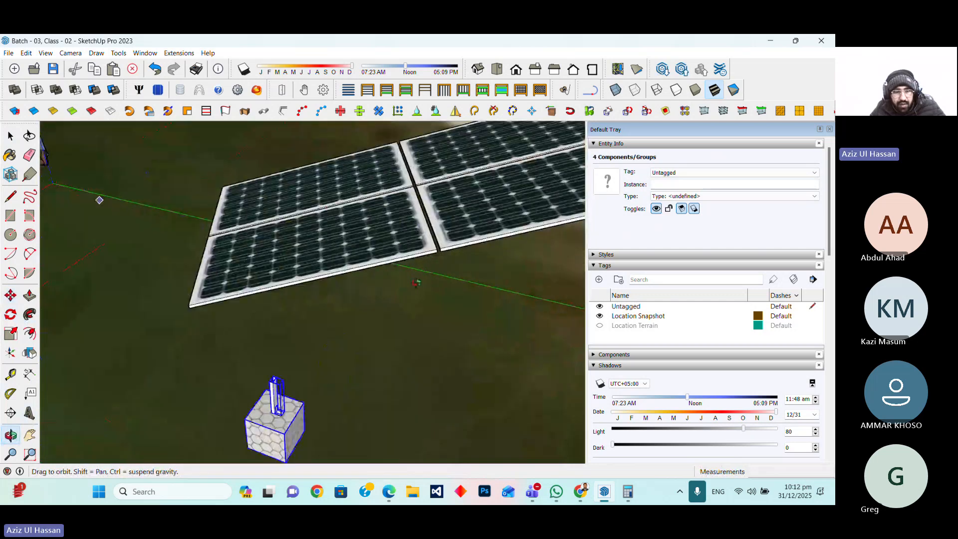
key("l")
scroll(171, 315, "up", 2)
left_click(161, 307)
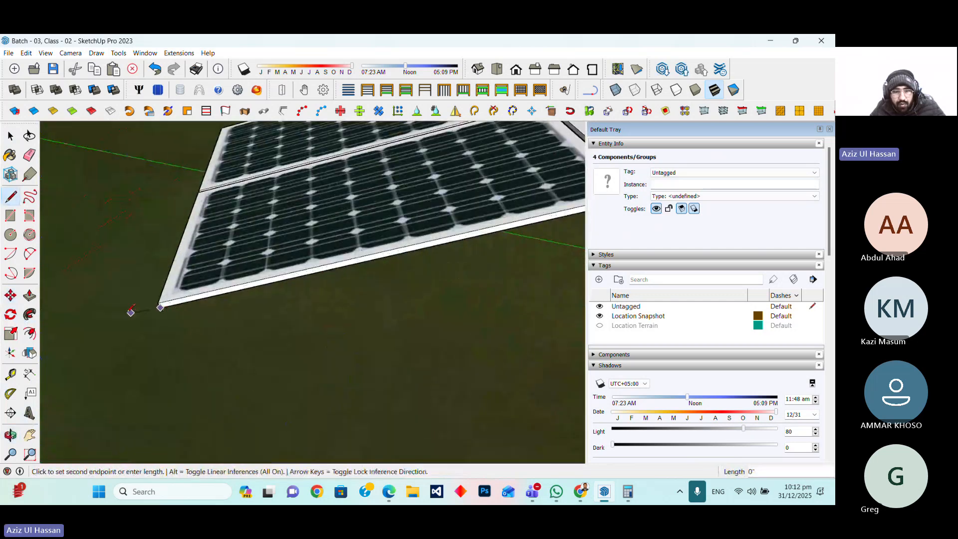
scroll(130, 314, "down", 5)
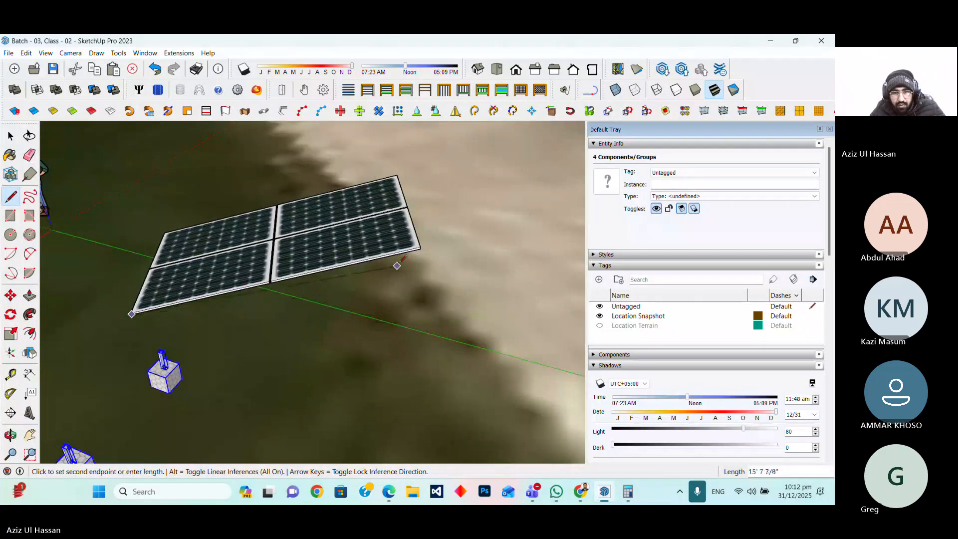
scroll(397, 266, "up", 2)
scroll(431, 240, "up", 2)
scroll(405, 305, "down", 6)
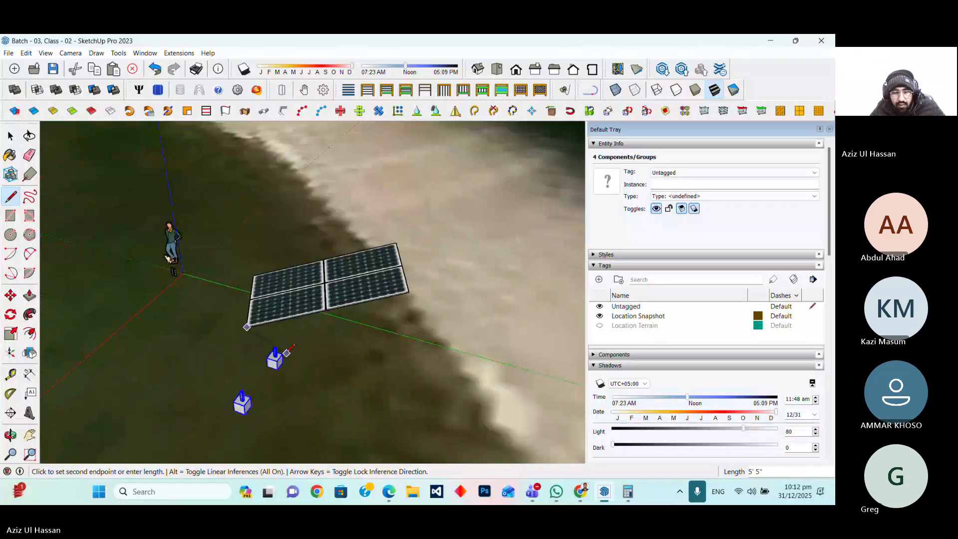
key("Escape")
scroll(288, 345, "up", 2)
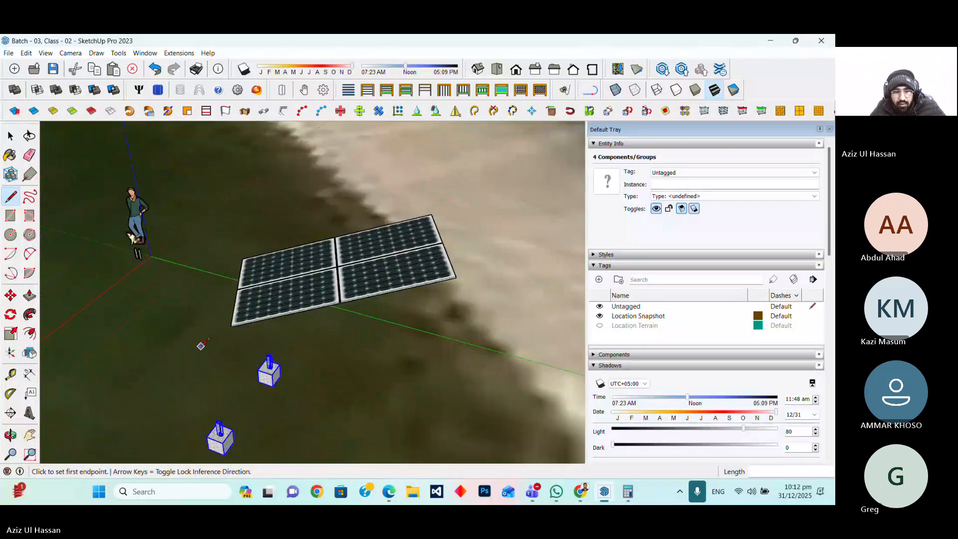
scroll(244, 414, "up", 5)
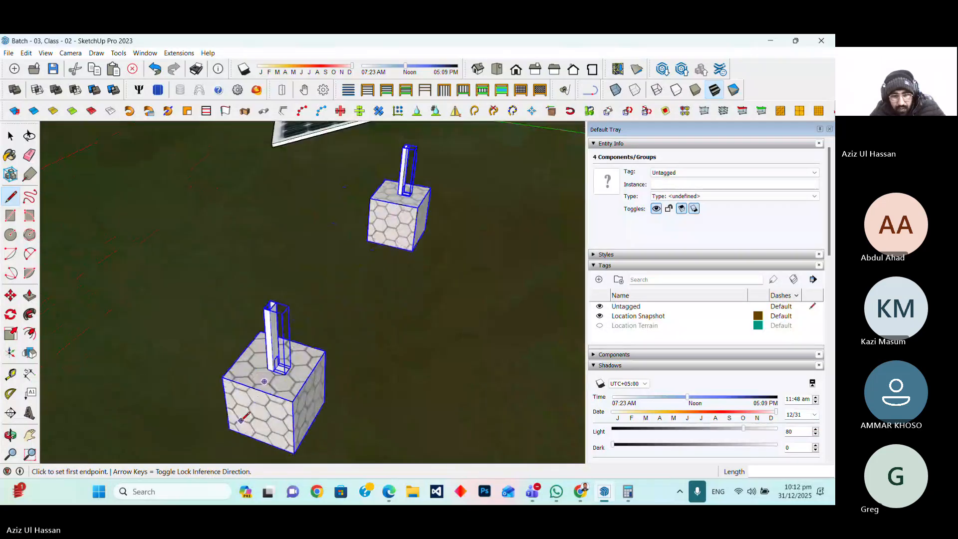
scroll(244, 418, "down", 3)
scroll(303, 211, "up", 4)
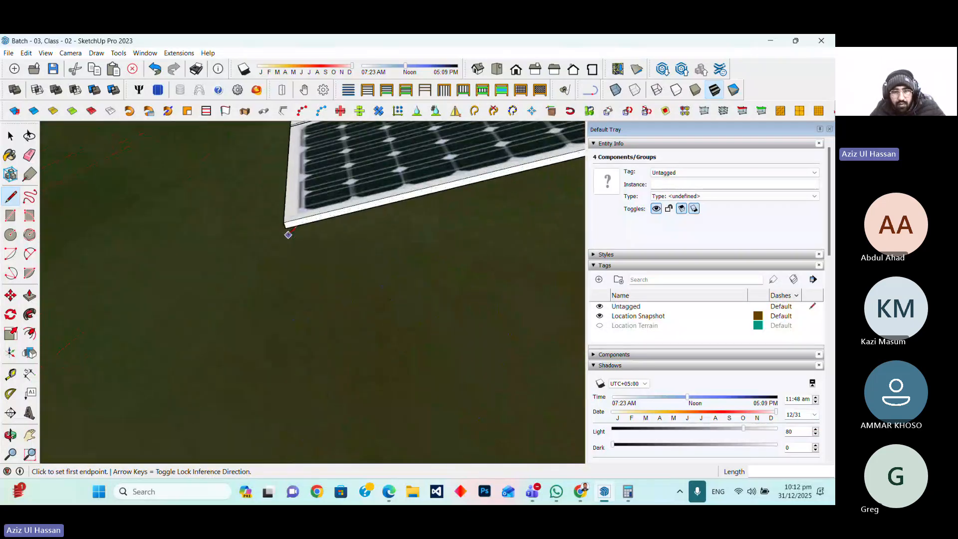
left_click(286, 228)
scroll(305, 232, "down", 3)
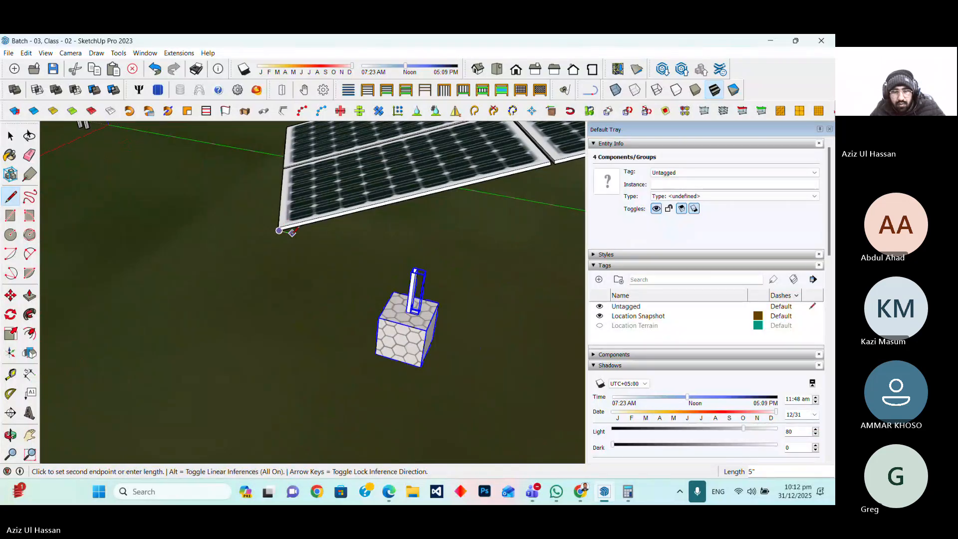
scroll(170, 258, "down", 3)
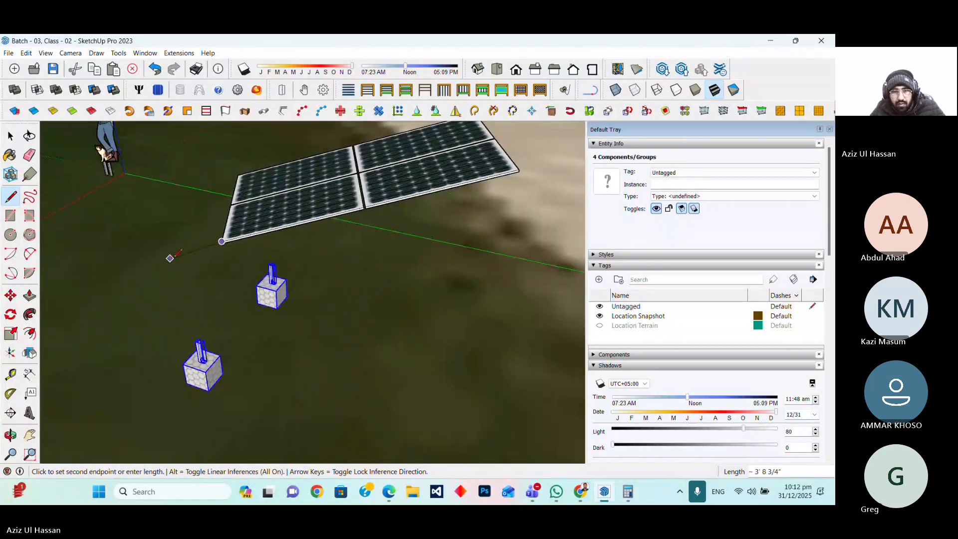
key("Escape")
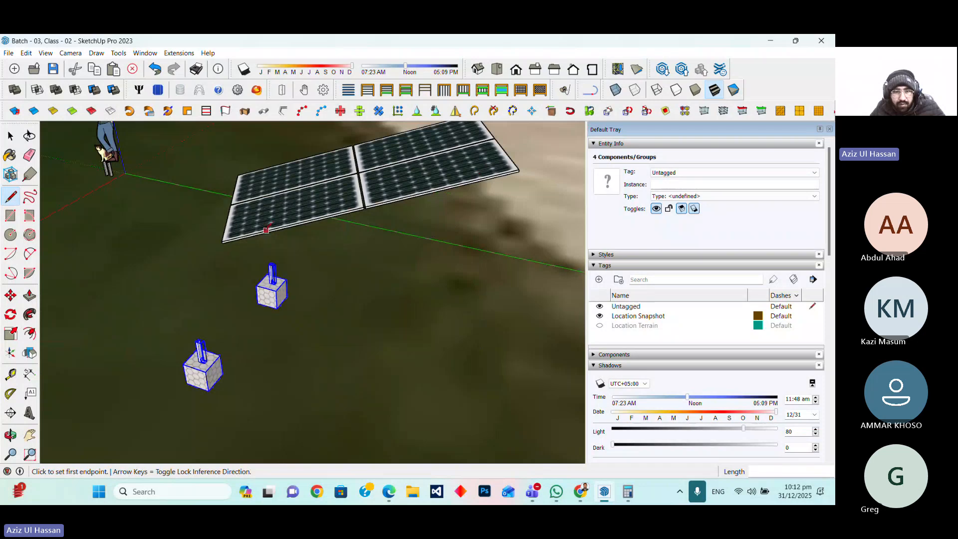
Move the line along the array's lower edge down to the outer corner of the near foundation box
scroll(249, 236, "up", 3)
key("space")
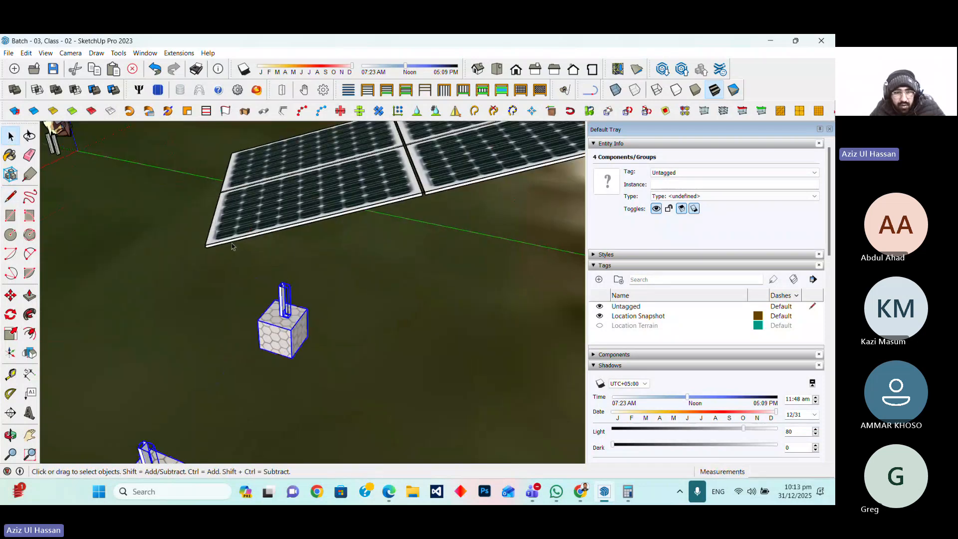
left_click(229, 243)
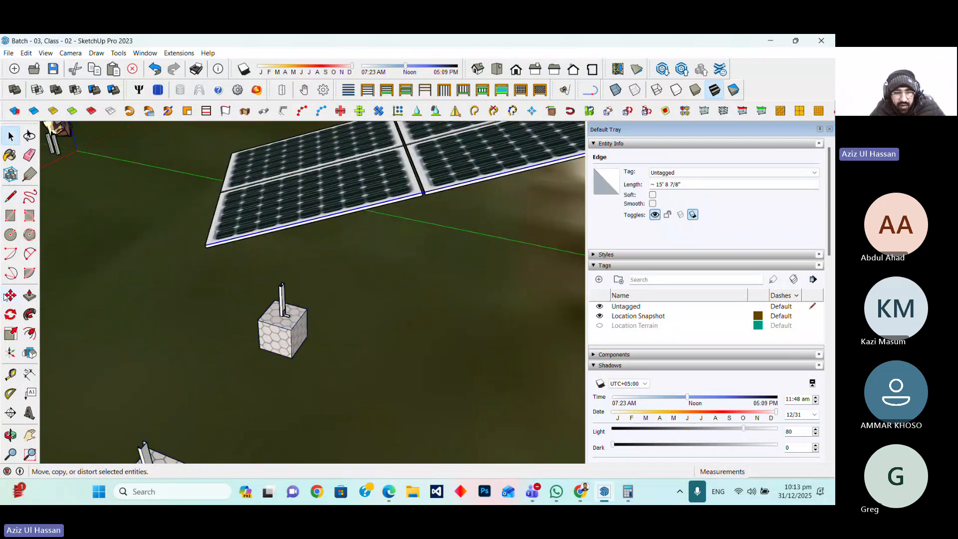
left_click(10, 295)
left_click(207, 245)
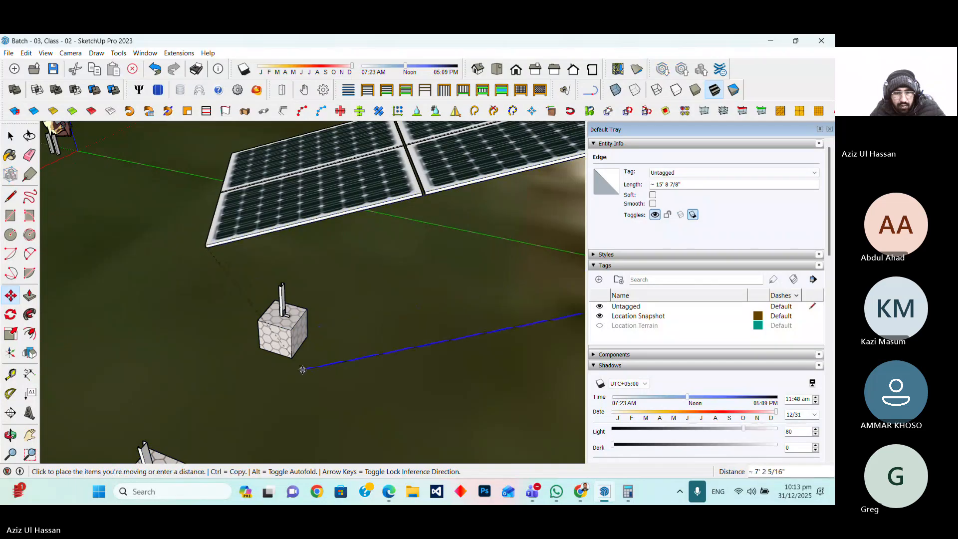
scroll(301, 369, "up", 2)
scroll(301, 369, "down", 3)
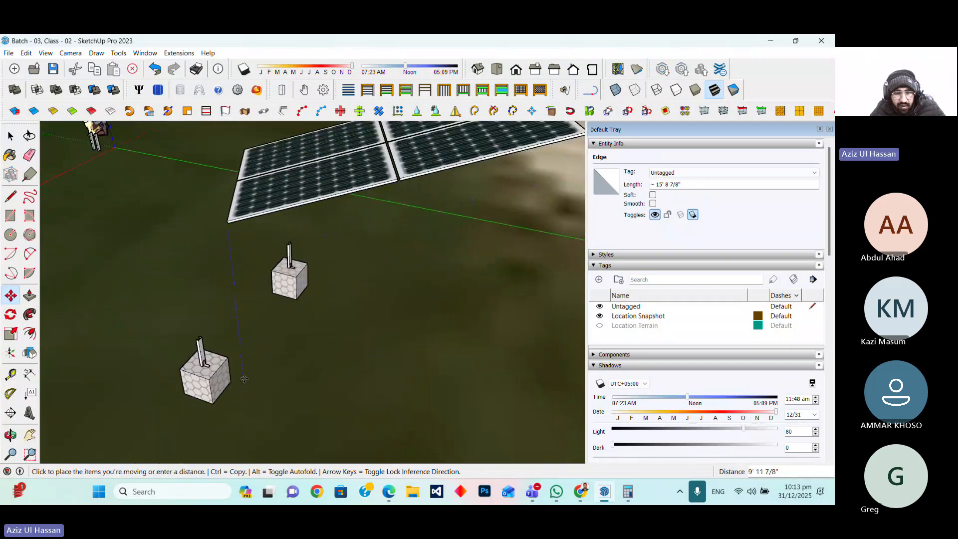
scroll(199, 394, "up", 2)
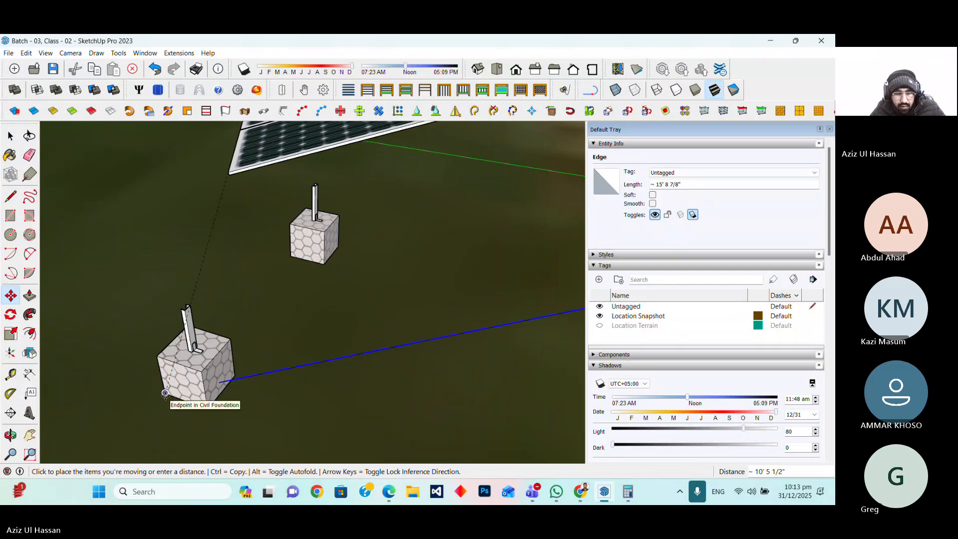
left_click(160, 393)
Select both foundation boxes with their legs together with the moved edge line
scroll(272, 336, "down", 3)
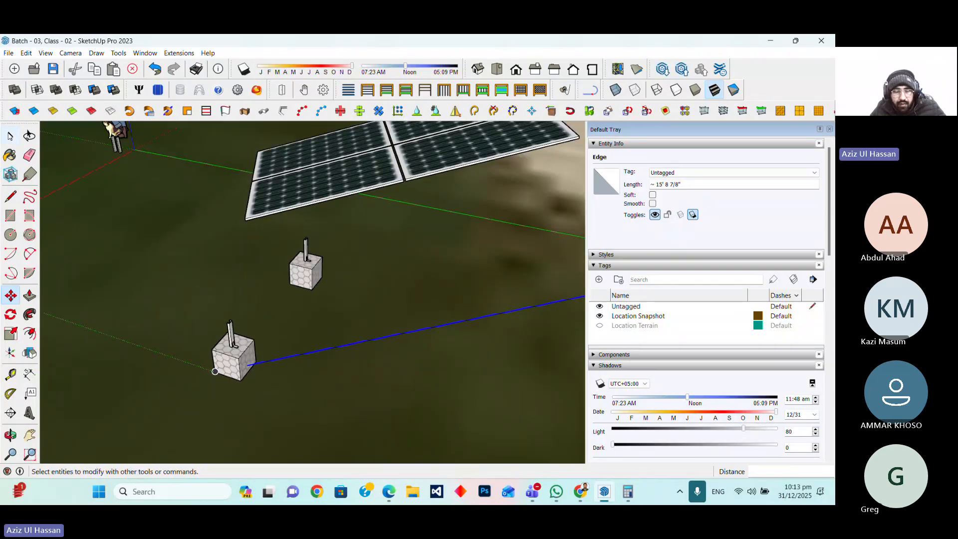
left_click(10, 135)
left_click(307, 258)
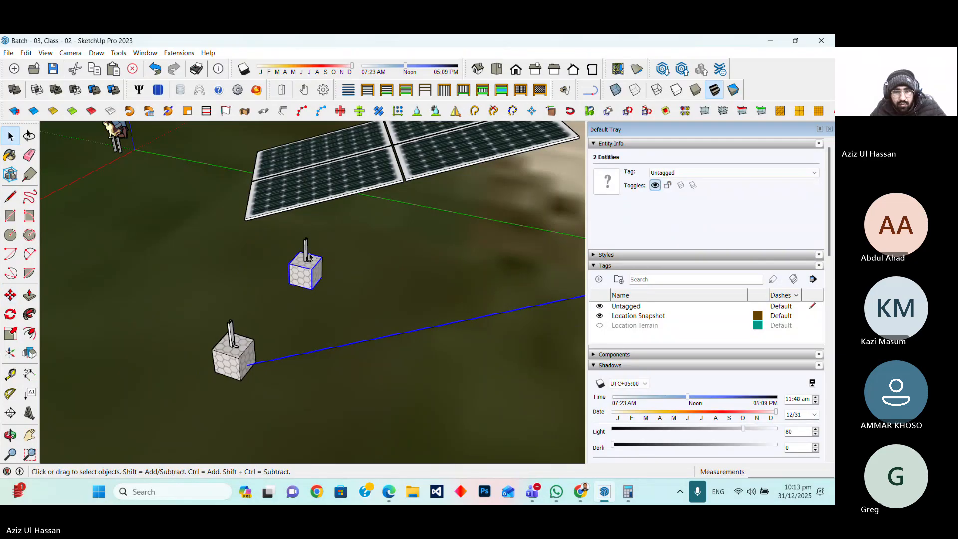
left_click(233, 344, "shift")
left_click(235, 358, "shift")
left_click(15, 431)
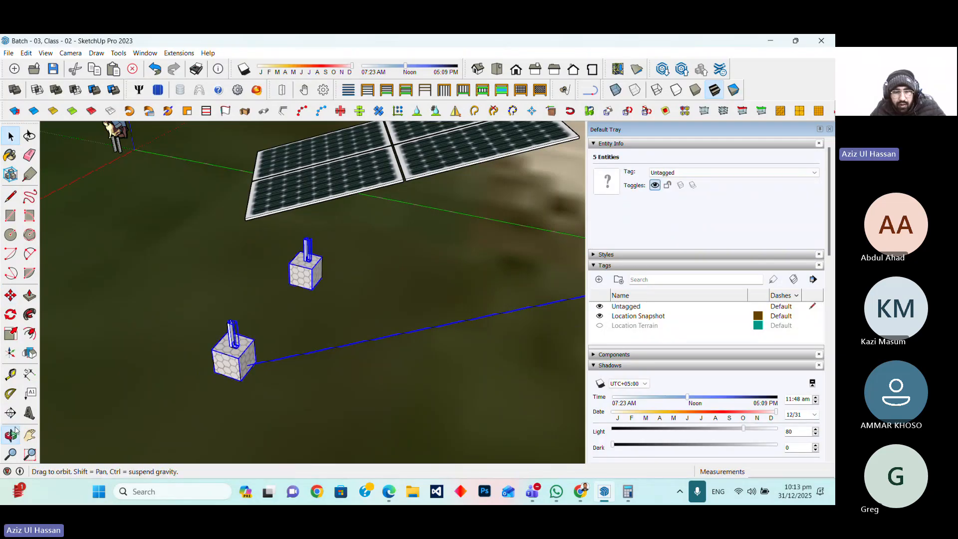
left_click_drag(80, 424, 139, 385)
key("m")
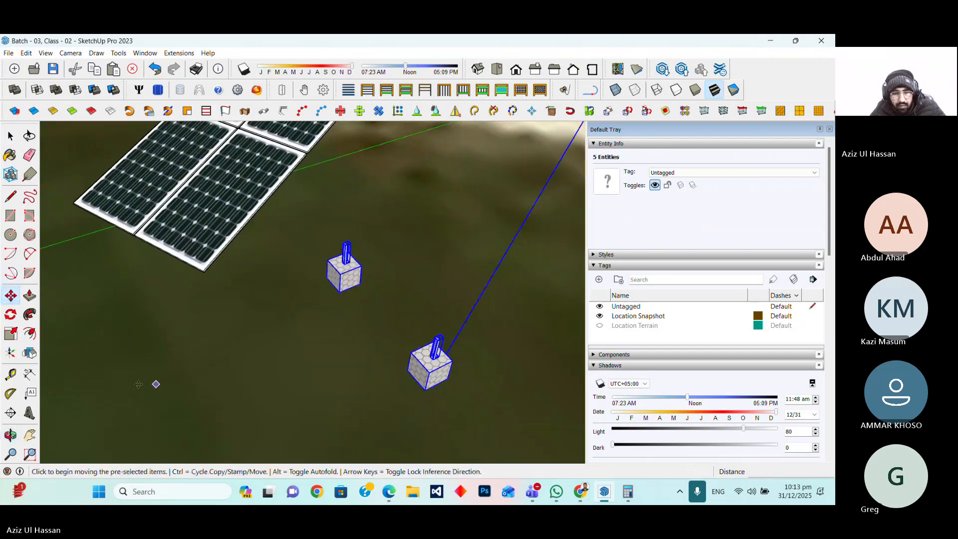
left_click(11, 314)
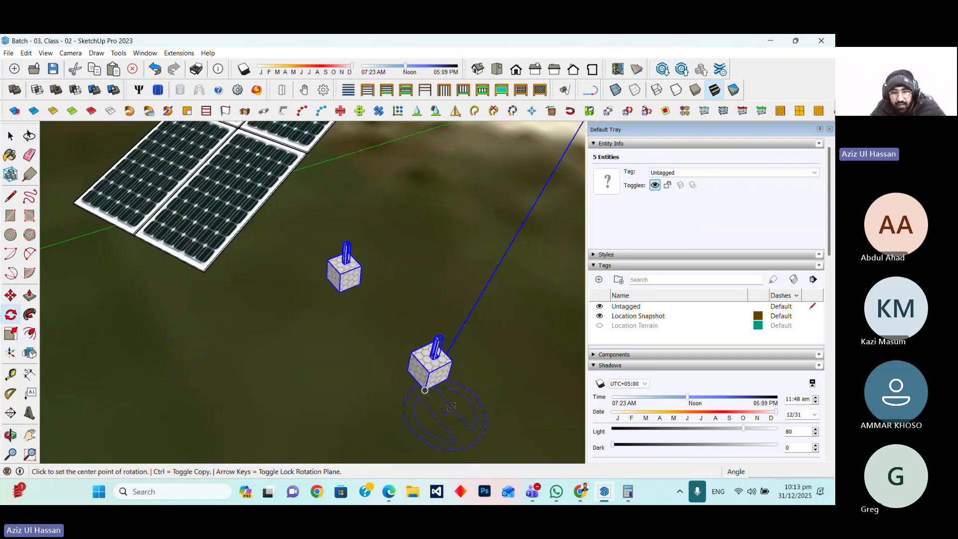
left_click(425, 390)
left_click(339, 292)
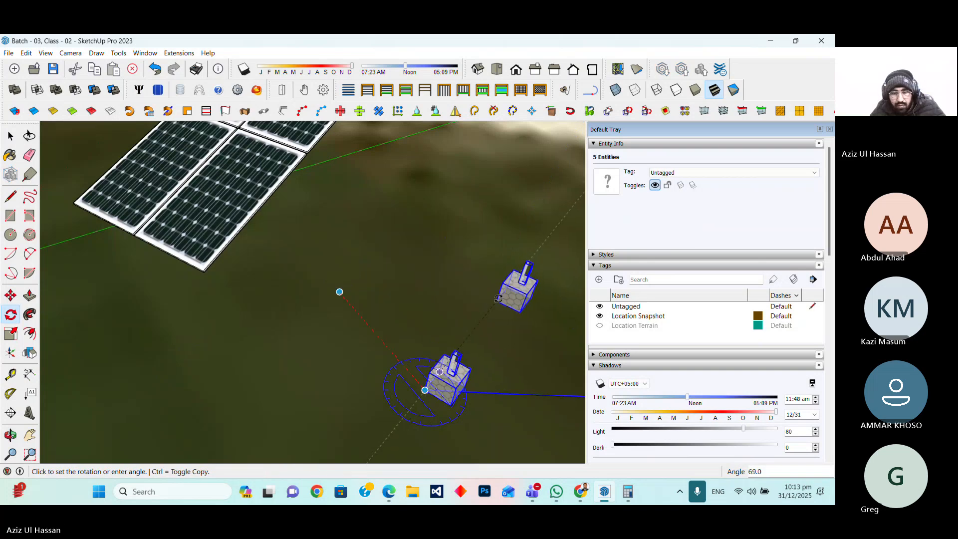
left_click(340, 292)
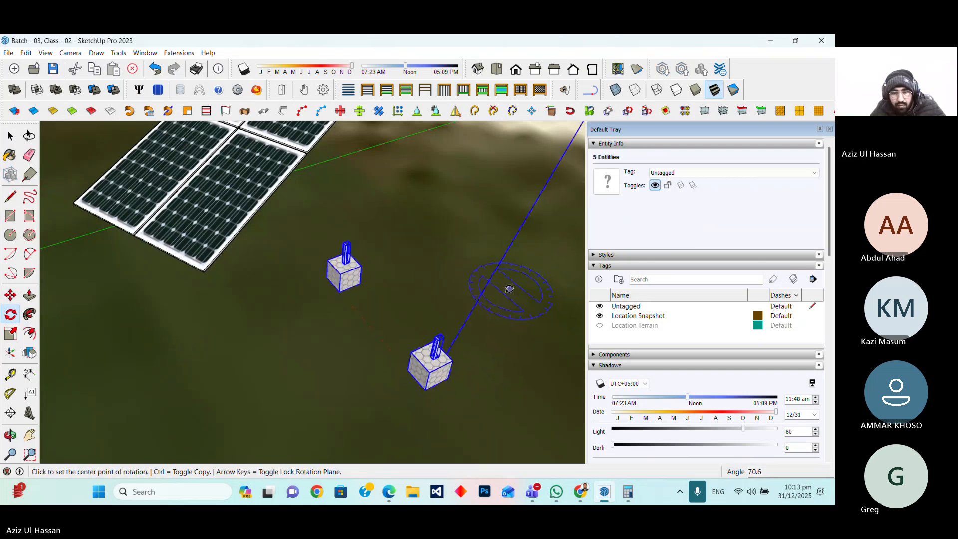
middle_click_drag(449, 278, 418, 344)
key("space")
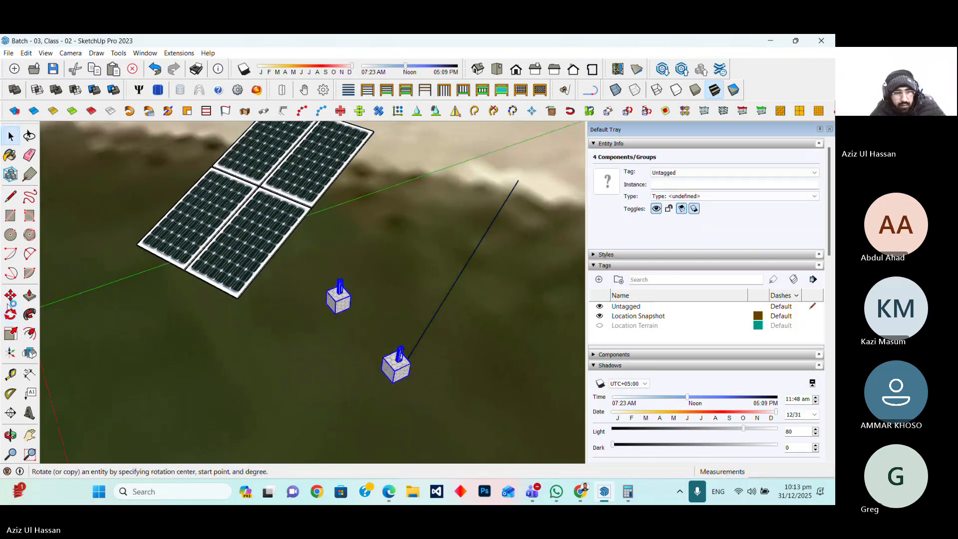
Rotate the foundation boxes about the near box so they line up along the edge line
key("q")
left_click(393, 383)
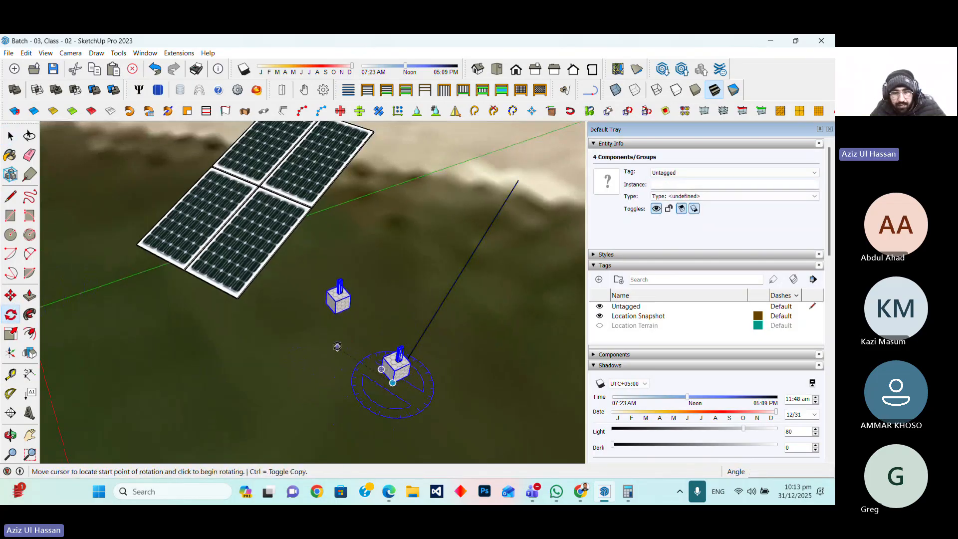
left_click(334, 313)
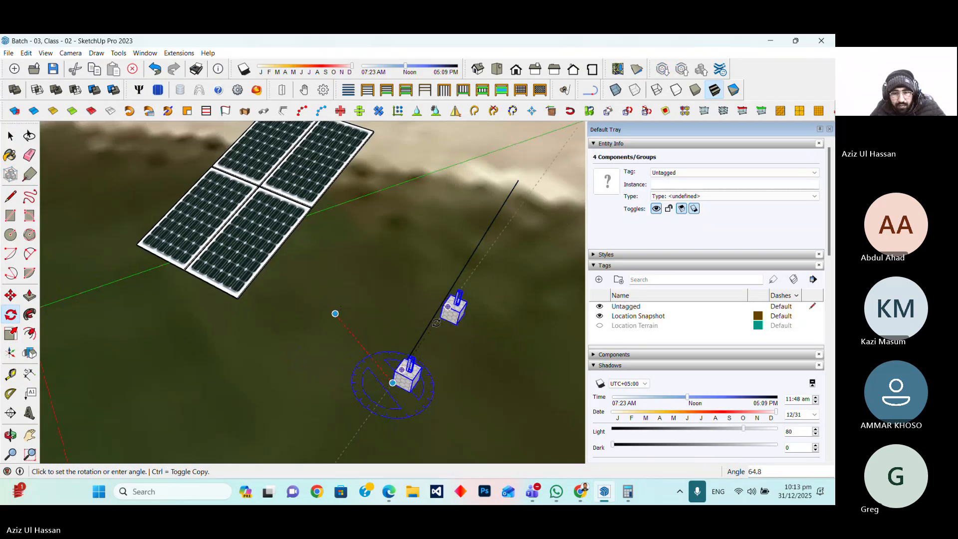
left_click(472, 255)
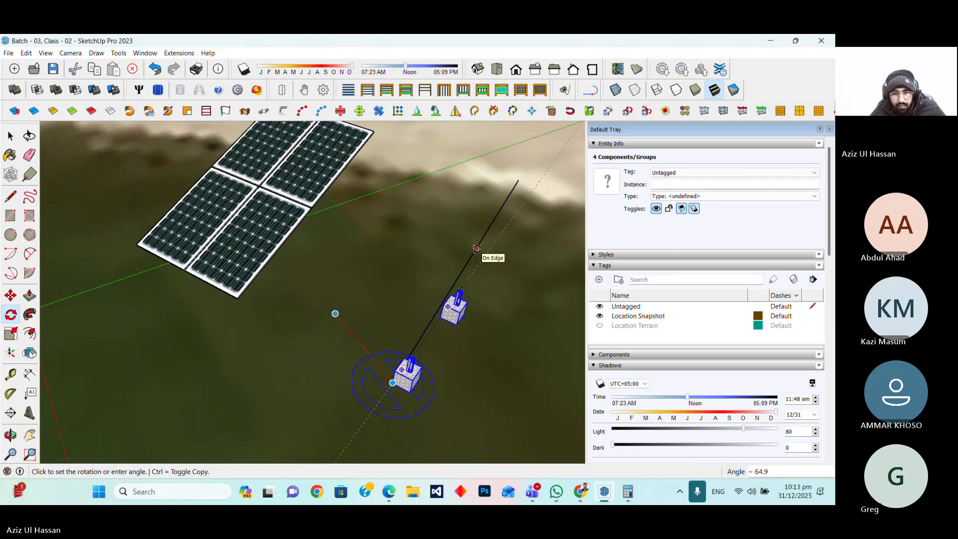
scroll(316, 393, "down", 2)
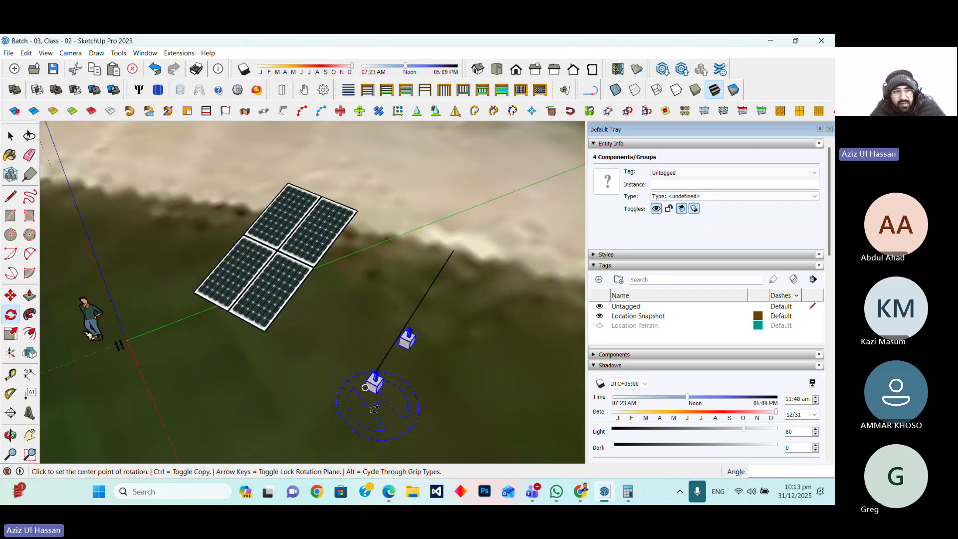
Select both foundation boxes with legs and move them so the near box's corner meets the solar array's lower corner
left_click(11, 136)
left_click(392, 398)
left_click(391, 398)
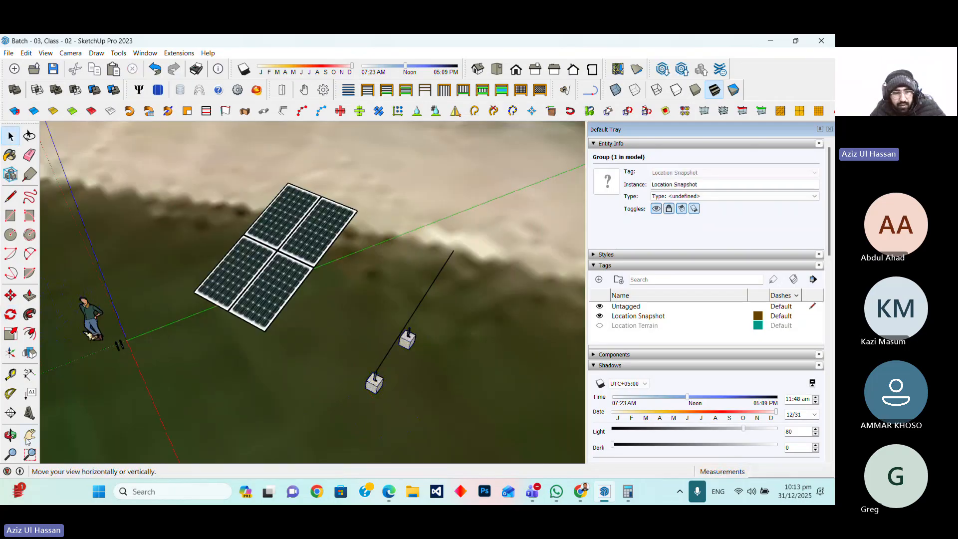
middle_click_drag(391, 398, 228, 399)
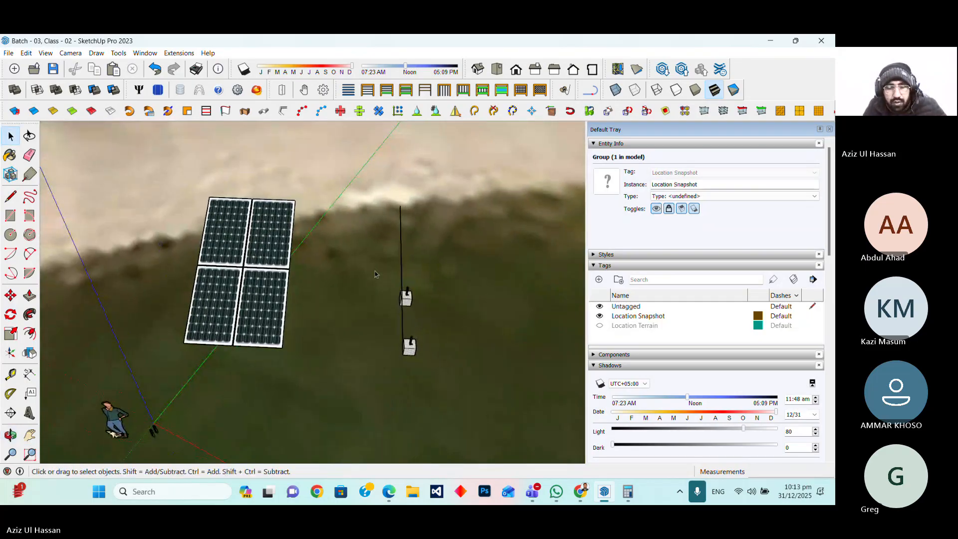
left_click_drag(375, 271, 431, 393)
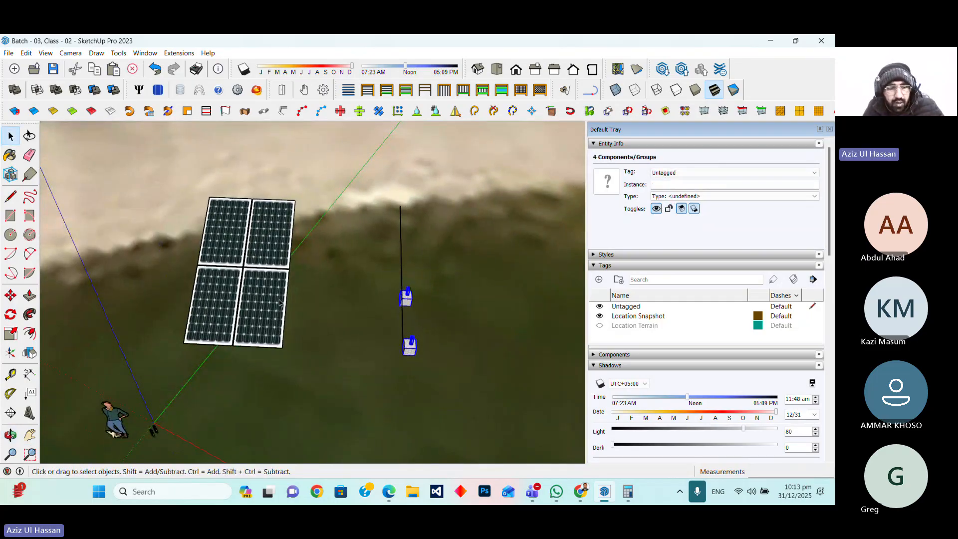
key("m")
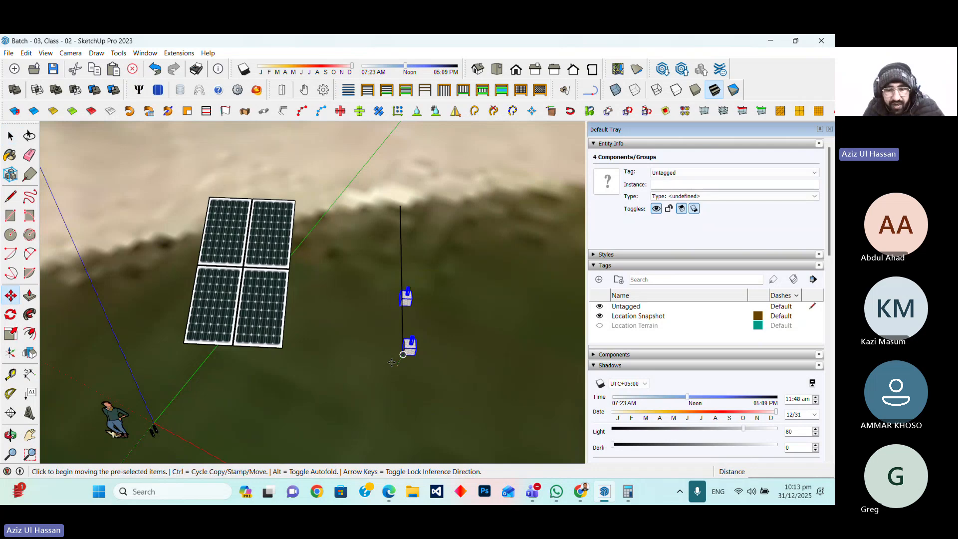
scroll(392, 362, "up", 2)
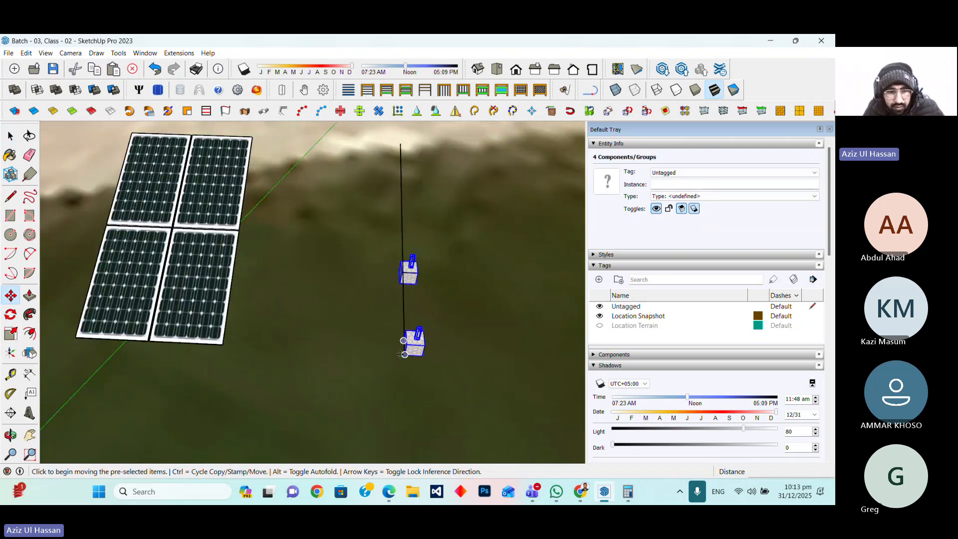
scroll(400, 355, "up", 2)
left_click(403, 352)
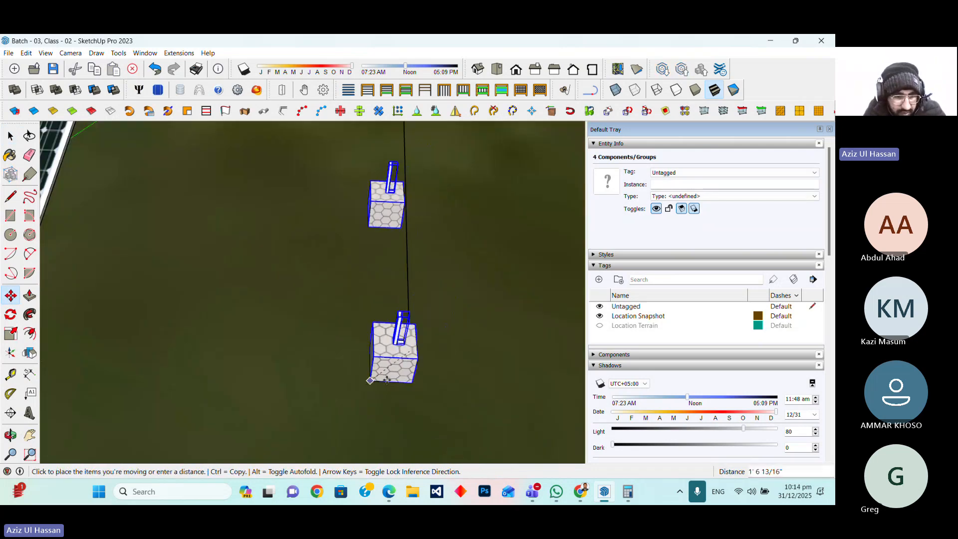
scroll(511, 386, "down", 1)
scroll(197, 341, "up", 2)
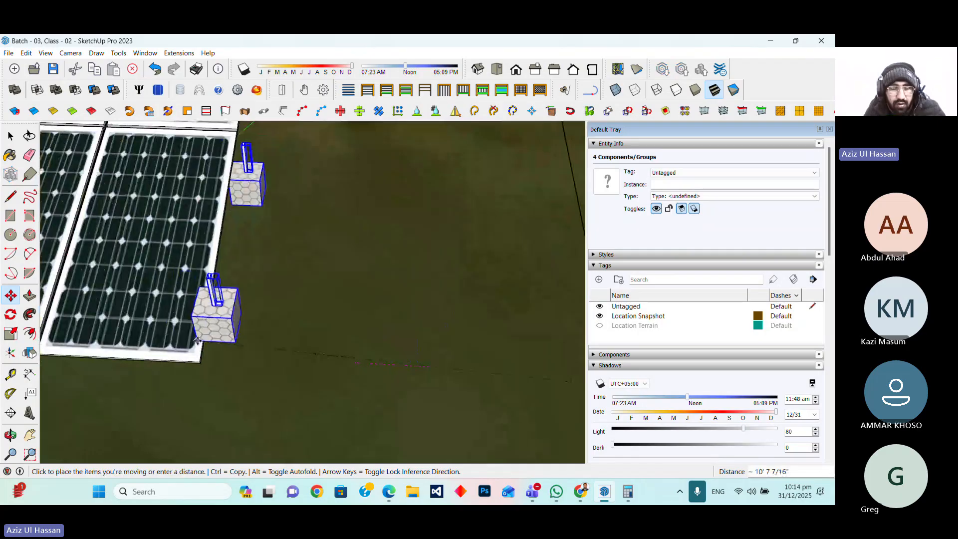
scroll(196, 350, "up", 3)
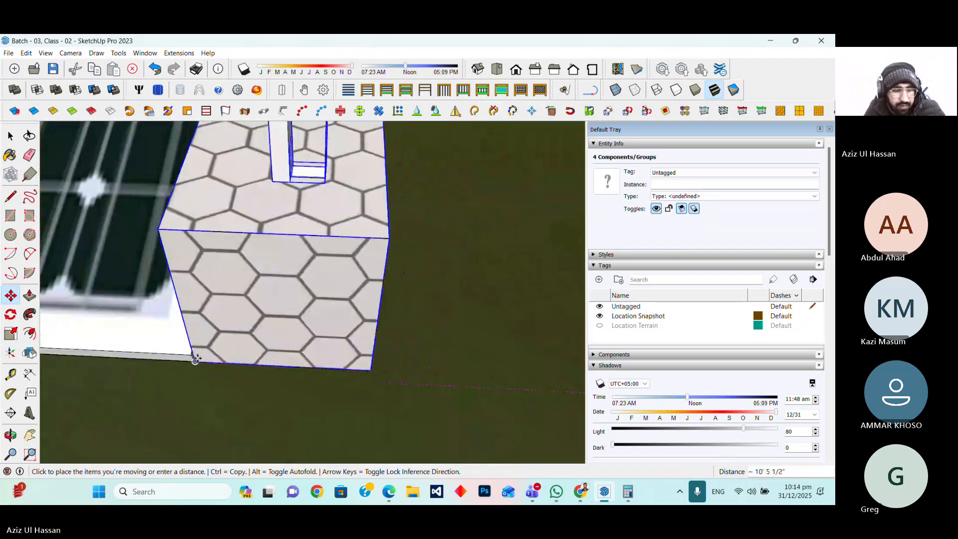
left_click(195, 359)
scroll(285, 388, "down", 5)
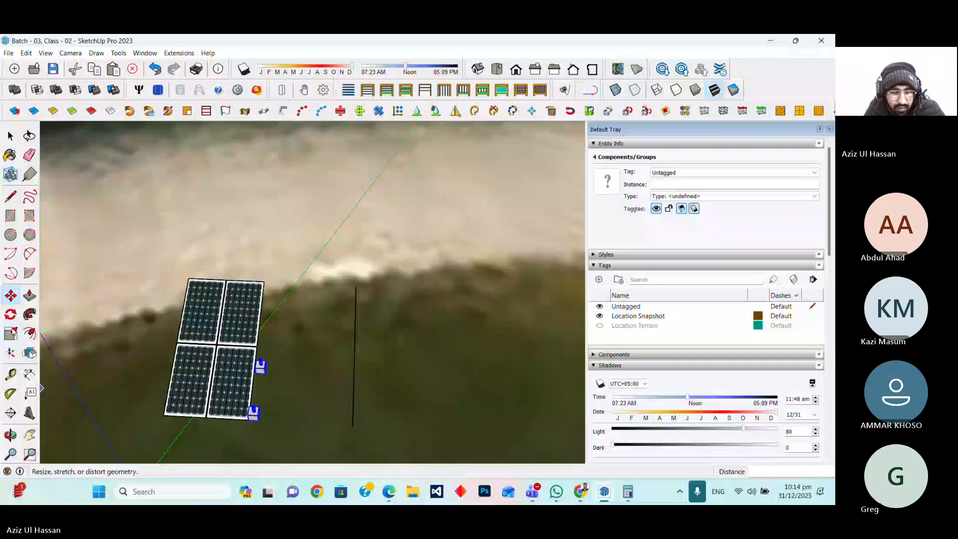
left_click(295, 424)
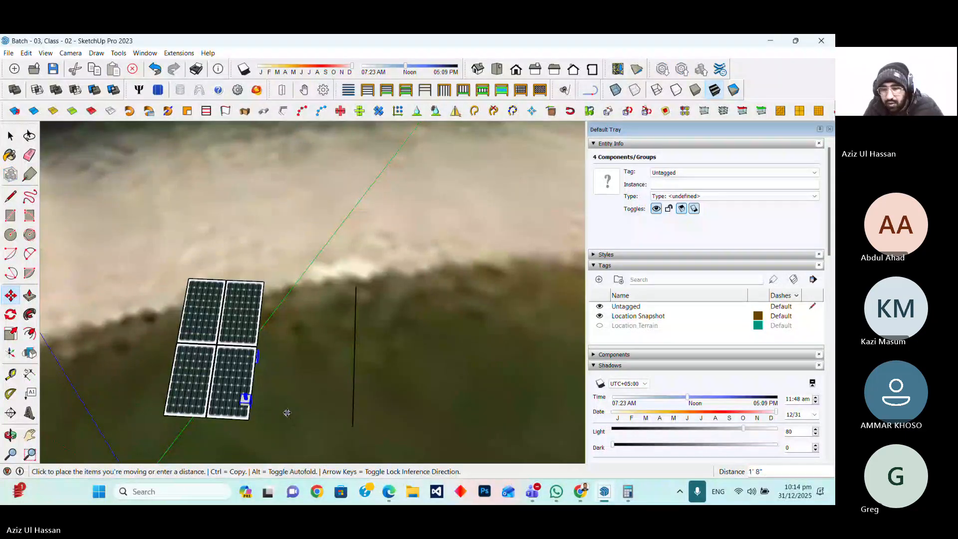
scroll(287, 412, "up", 5)
left_click(292, 394)
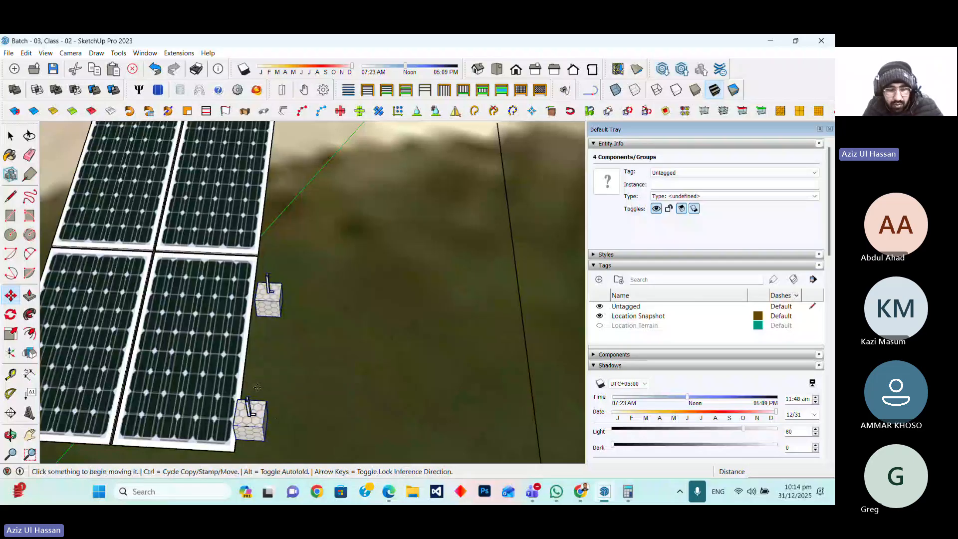
key("ctrl+z")
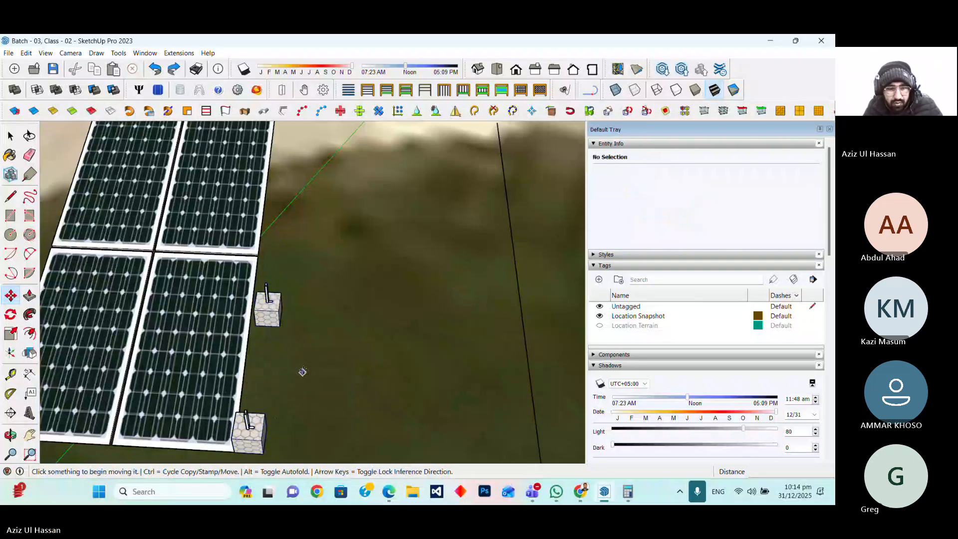
Draw a line of length 20 from the near foundation box's outer corner along the row of boxes
scroll(302, 371, "down", 3)
scroll(309, 361, "up", 3)
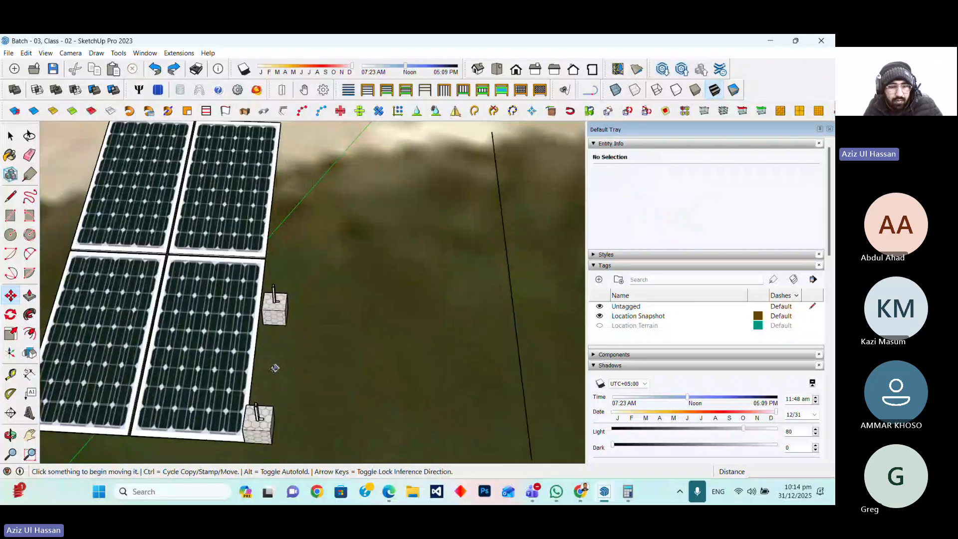
key("o")
middle_click_drag(360, 339, 255, 293)
scroll(270, 293, "up", 3)
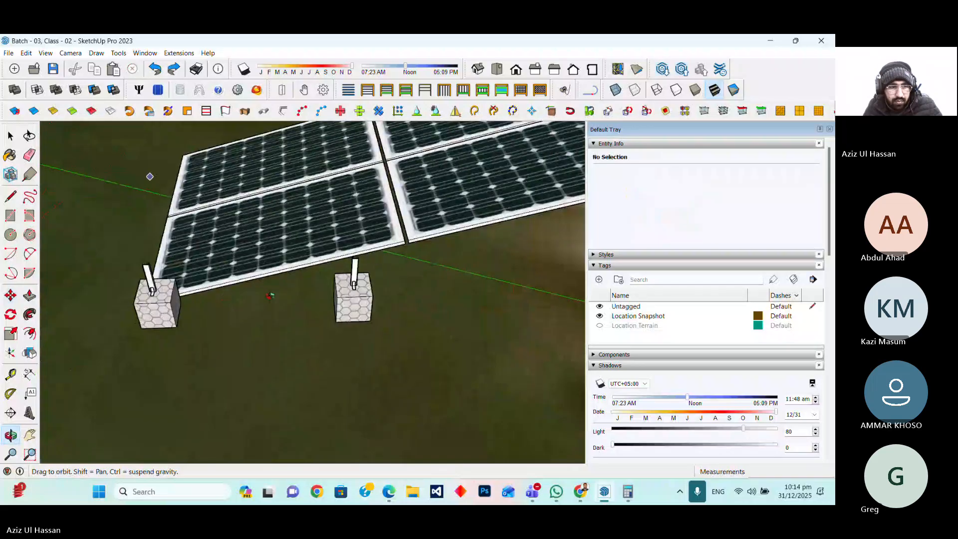
left_click(10, 196)
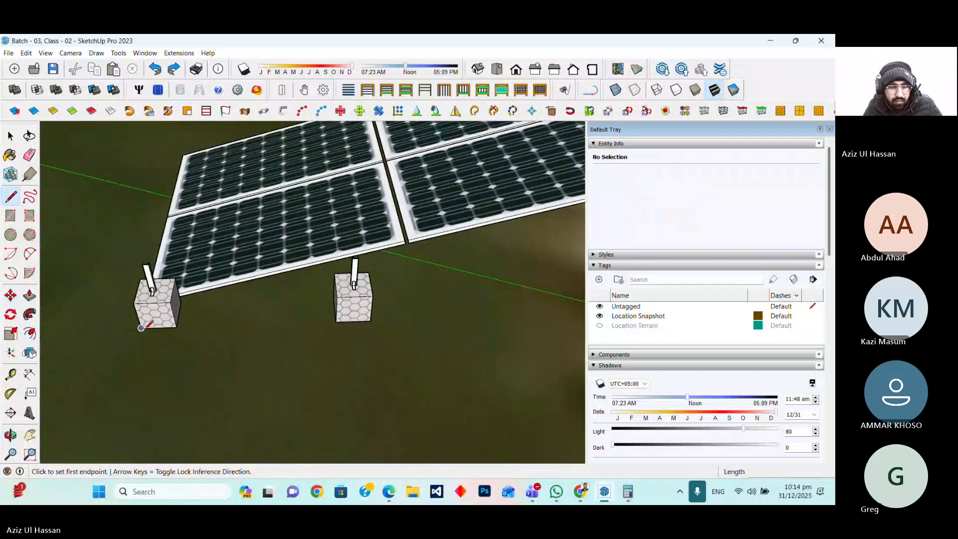
left_click(142, 328)
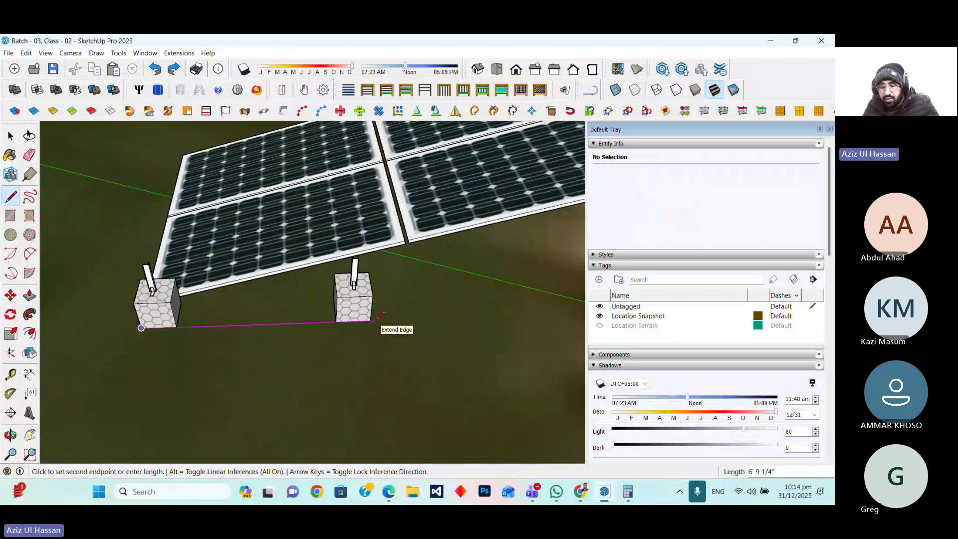
type("20")
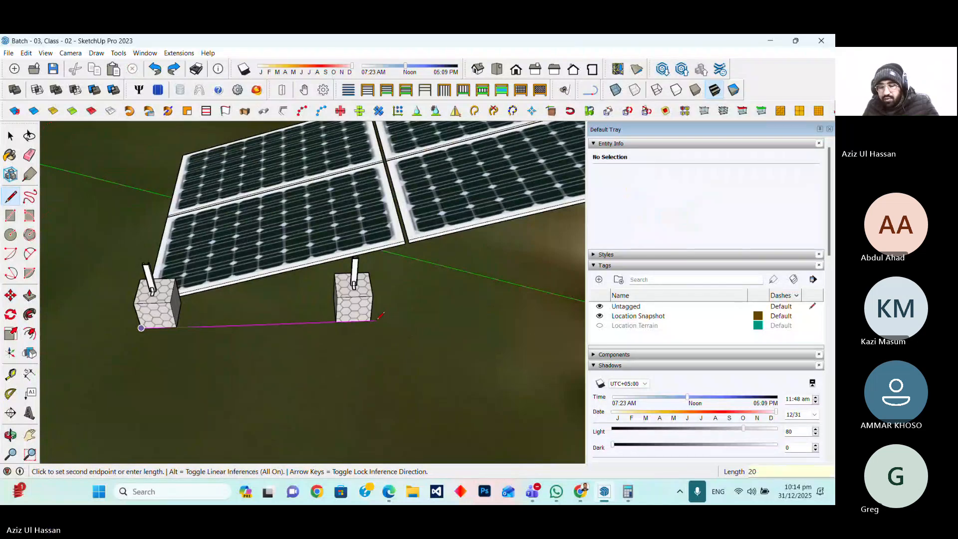
key("Return")
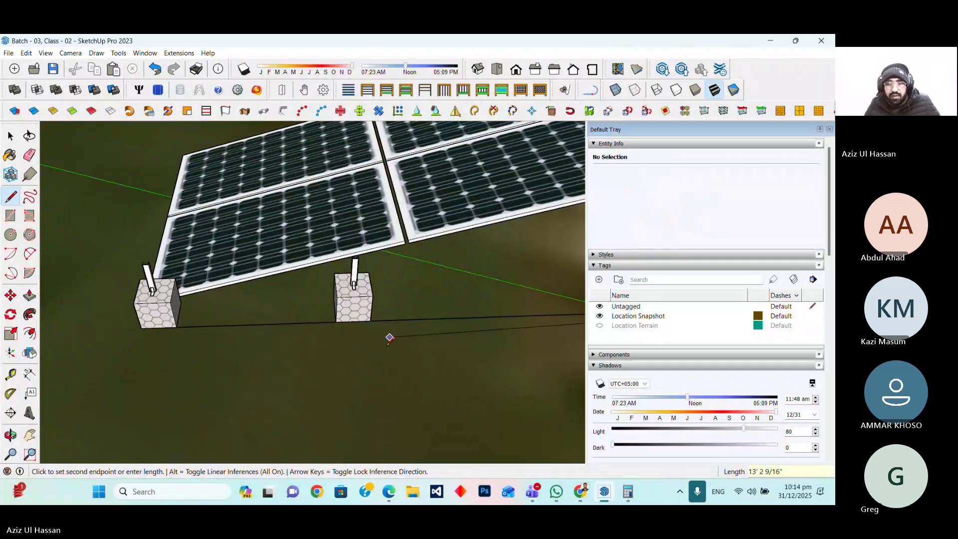
scroll(249, 382, "down", 7)
key("Escape")
Draw a vertical line from the solar array's outer lower corner down toward the ground
scroll(339, 351, "up", 1)
scroll(339, 350, "up", 2)
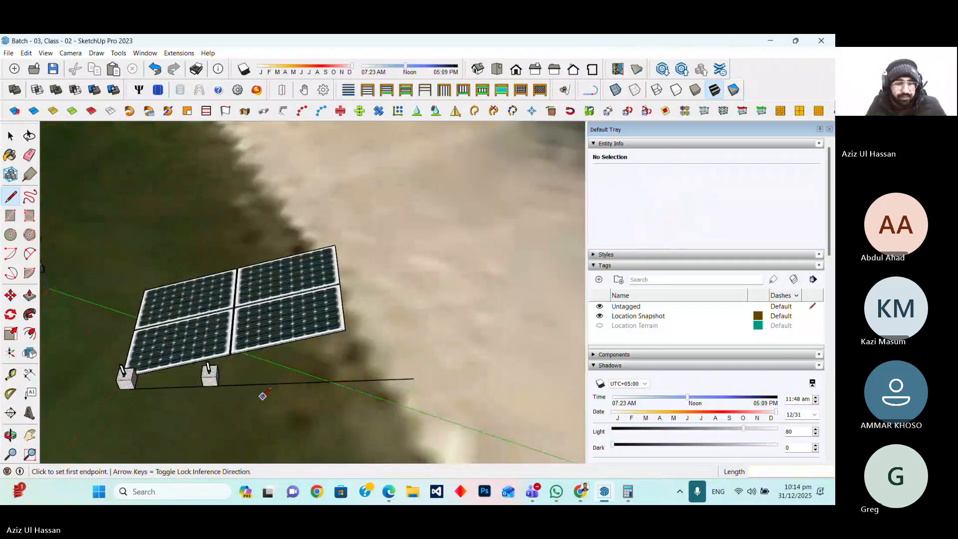
scroll(148, 399, "up", 1)
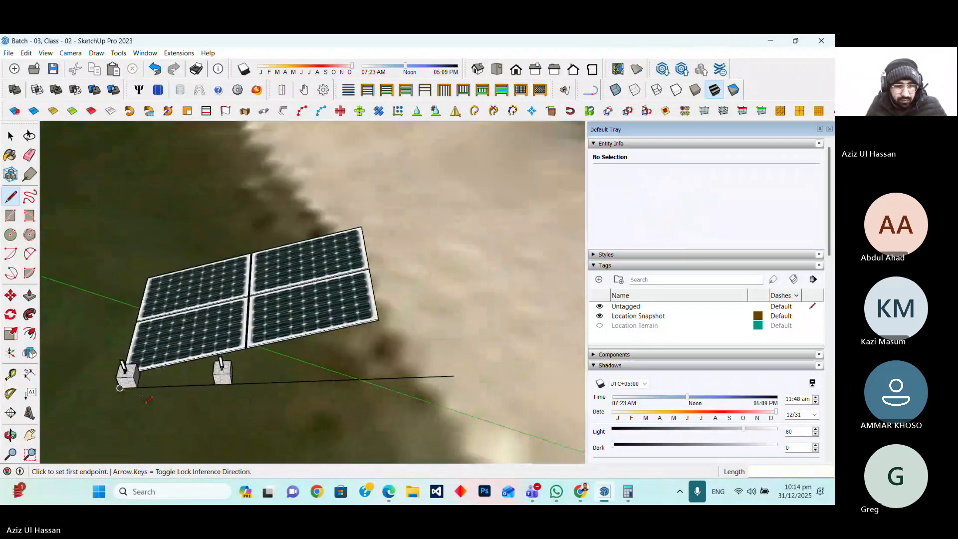
scroll(165, 389, "up", 3)
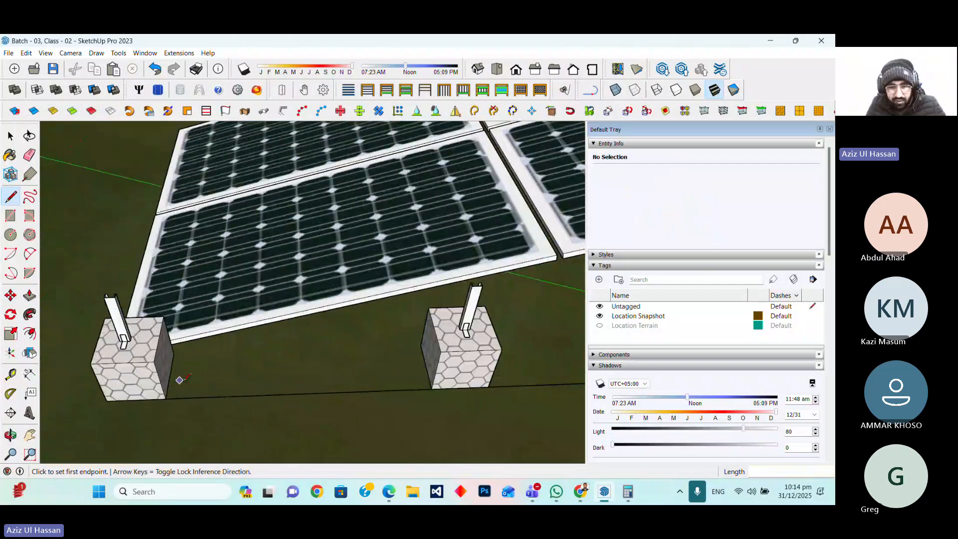
scroll(228, 397, "down", 6)
scroll(378, 357, "up", 3)
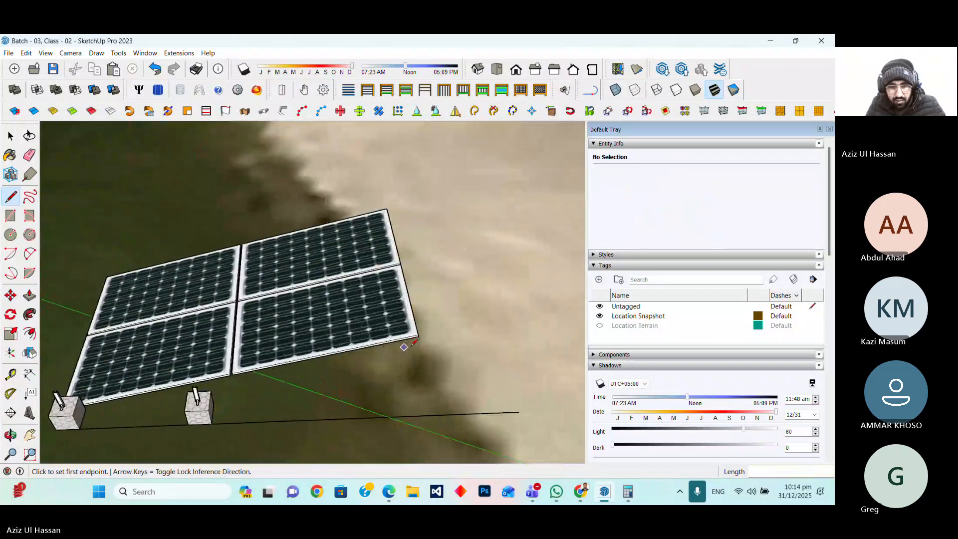
scroll(415, 342, "up", 3)
left_click(406, 326)
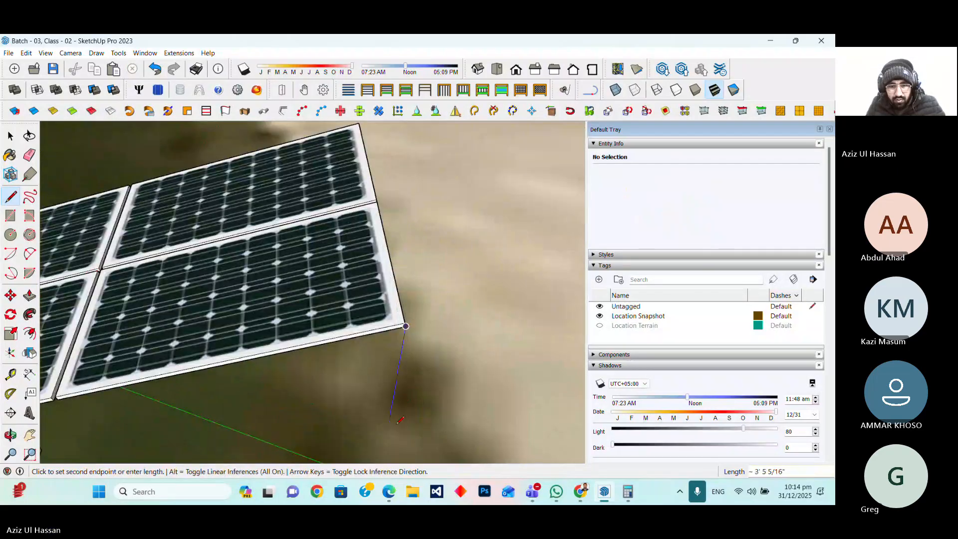
scroll(400, 420, "down", 4)
scroll(394, 388, "up", 2)
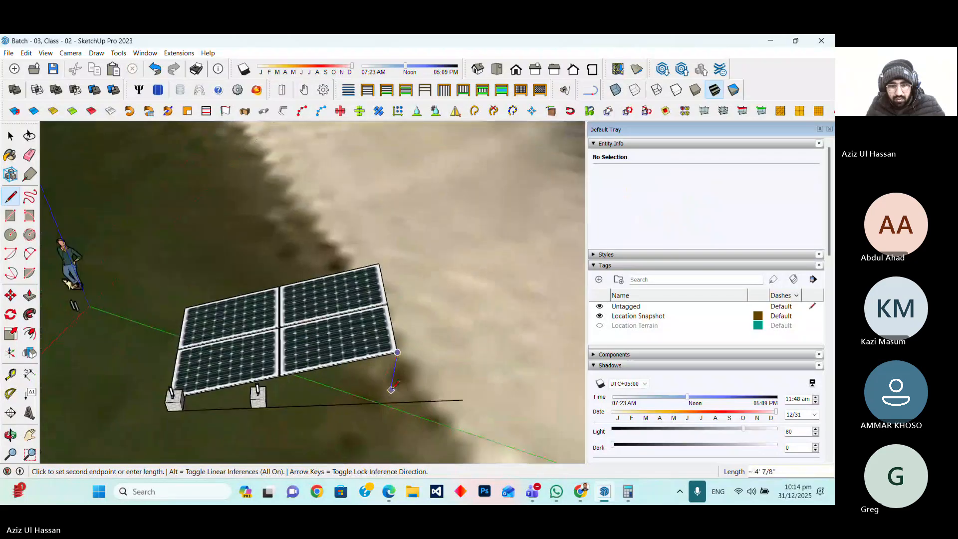
left_click(391, 389)
key("Escape")
scroll(391, 387, "up", 2)
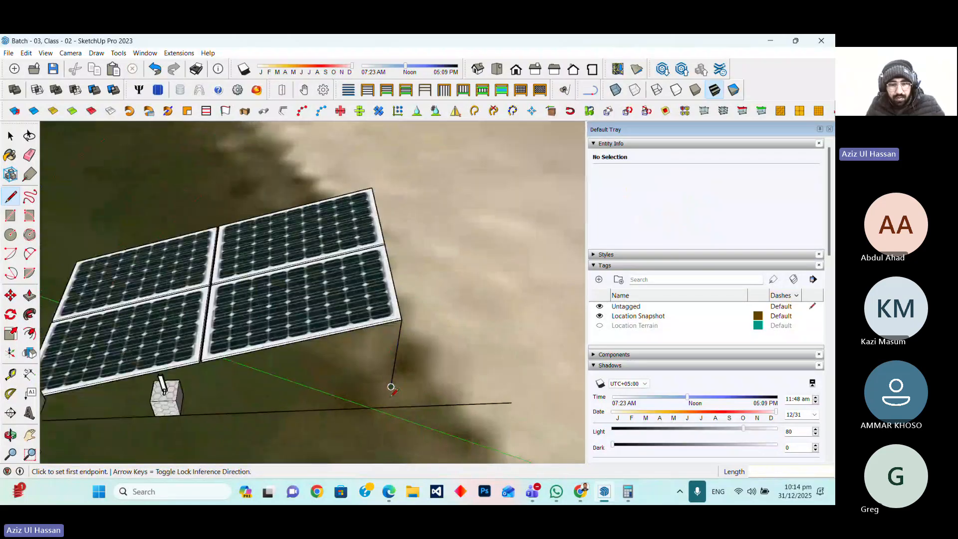
scroll(391, 387, "up", 1)
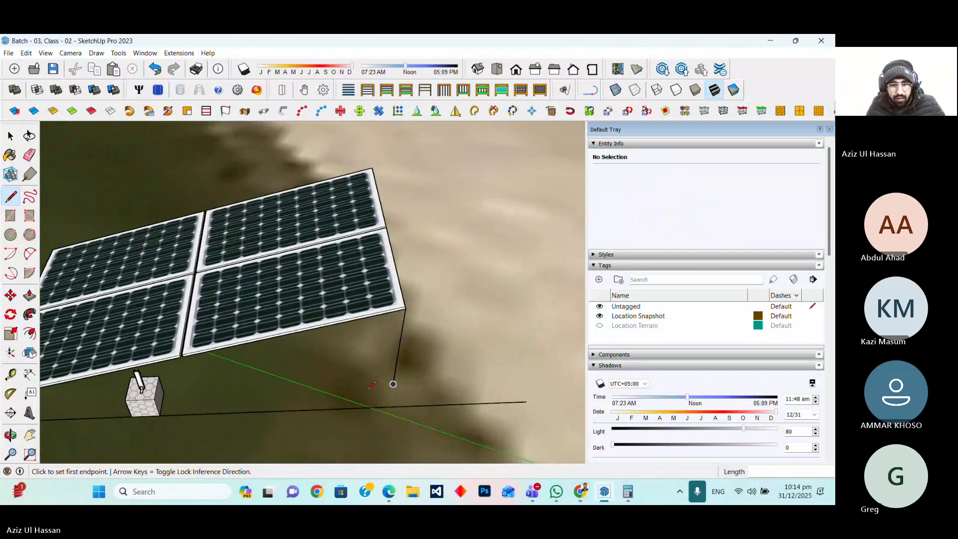
Move the second foundation box with its leg along the edge line to its far end, beneath the array's outer corner
scroll(390, 376, "down", 3)
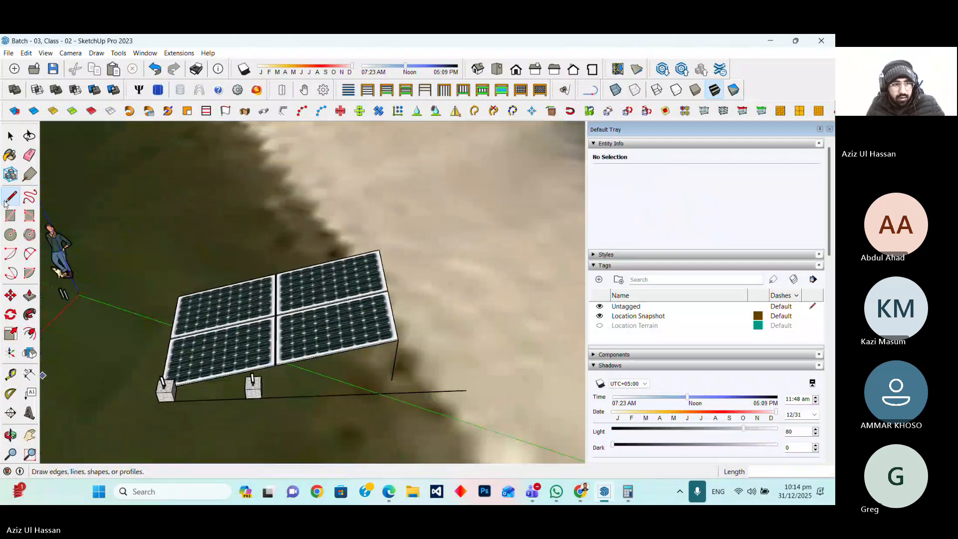
left_click(10, 136)
scroll(224, 423, "up", 2)
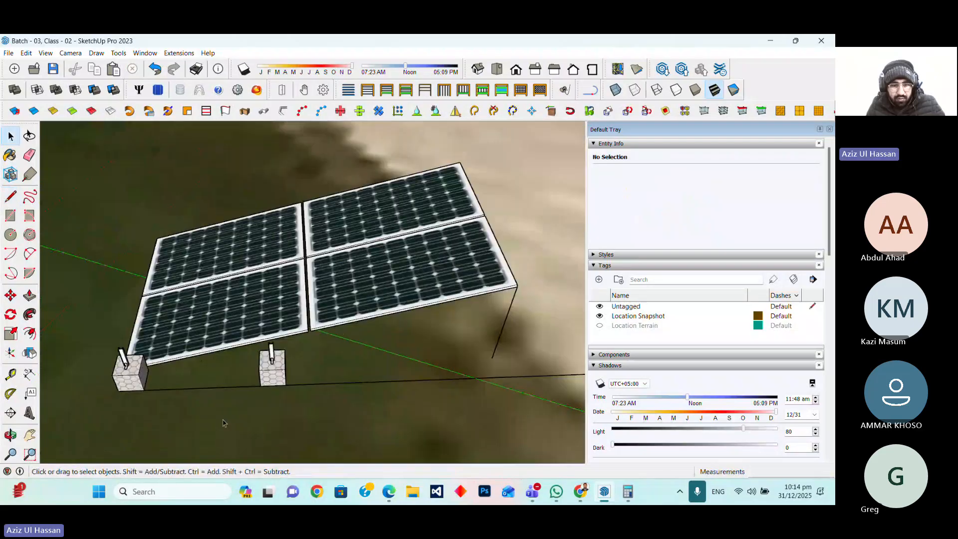
scroll(261, 377, "up", 2)
left_click(260, 377, "ctrl")
scroll(227, 379, "down", 3)
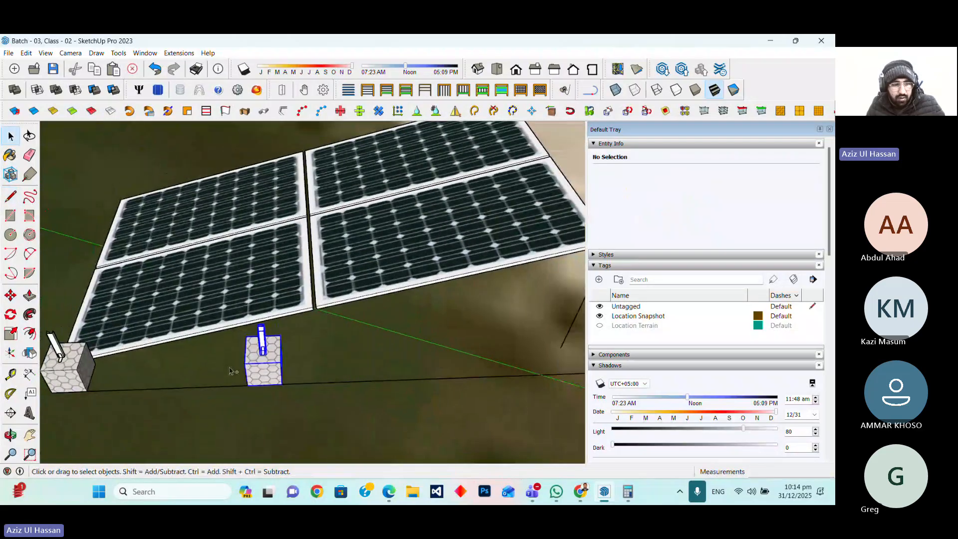
left_click(11, 295)
left_click(169, 383)
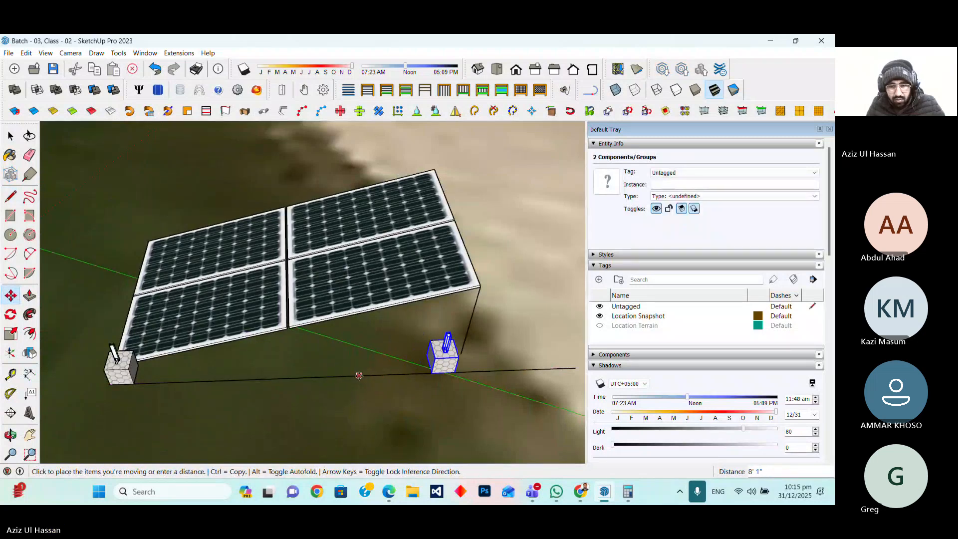
left_click(363, 375)
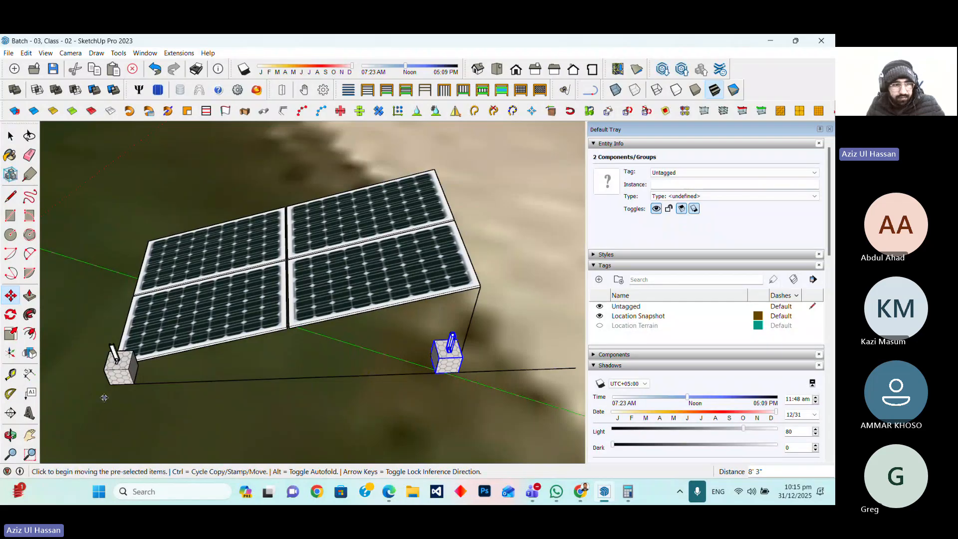
Move the near foundation box with its leg 200 mm along the edge line
key("space")
left_click(116, 360)
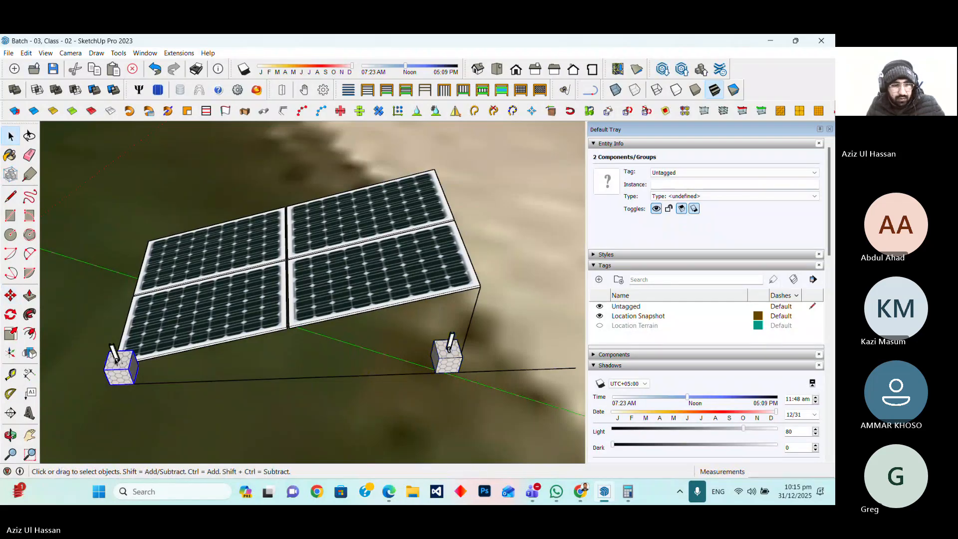
key("m")
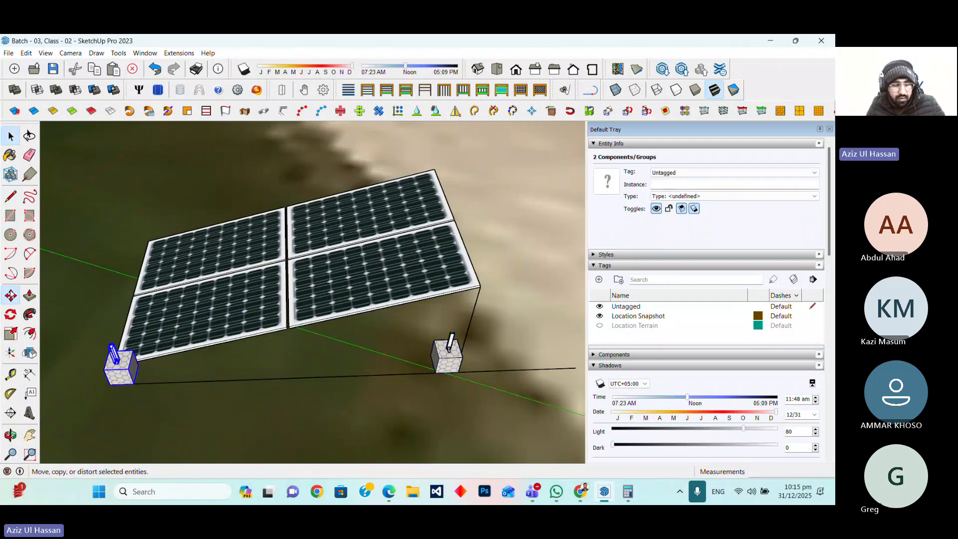
left_click(161, 388)
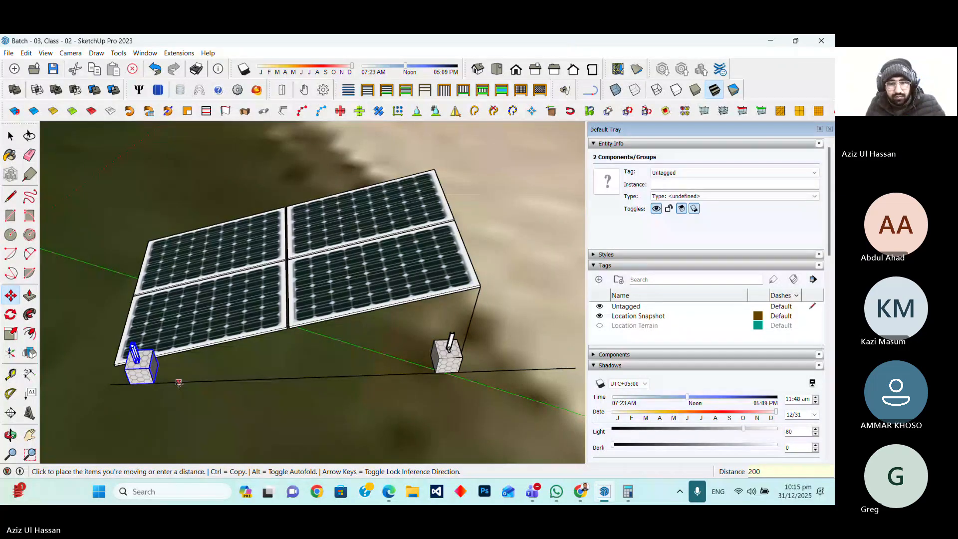
key("Return")
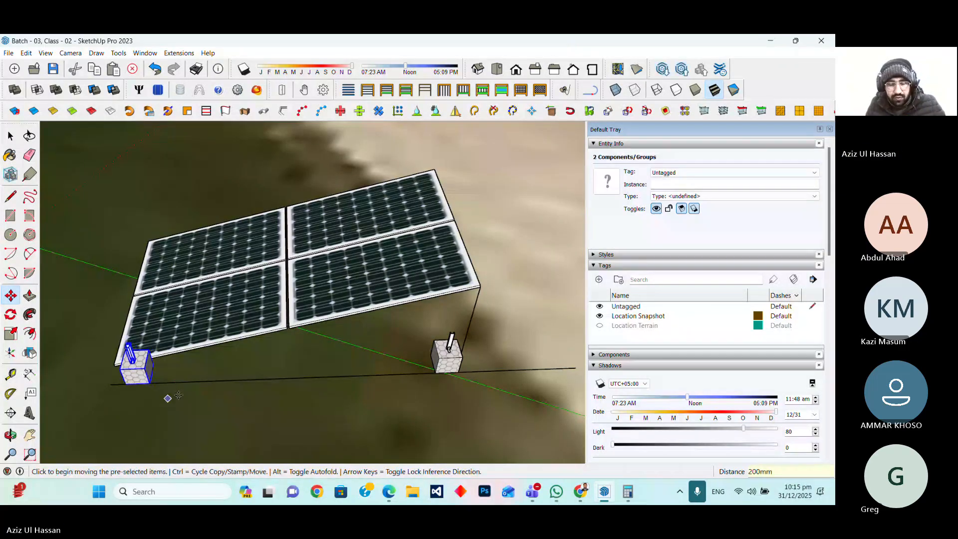
Move the vertical line so its lower end sits on the base corner of the far foundation's leg
scroll(387, 433, "down", 3)
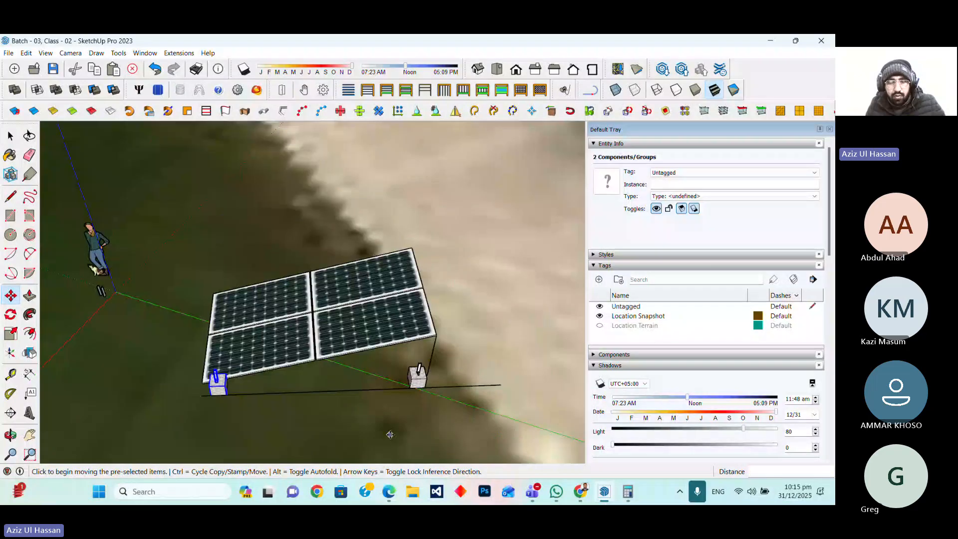
middle_click_drag(389, 434, 484, 377)
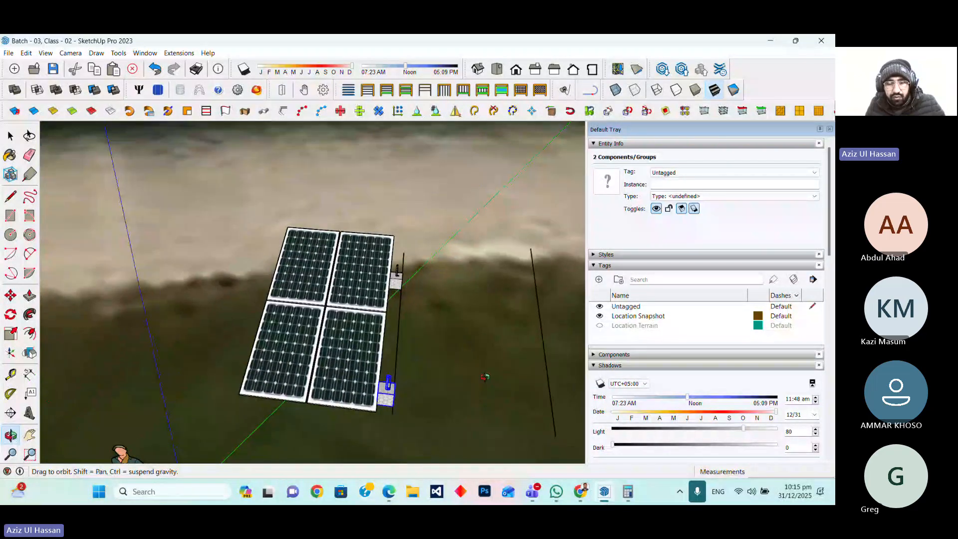
scroll(325, 380, "down", 3)
scroll(387, 375, "up", 3)
mouse_move(449, 405)
middle_mouse_down()
mouse_move(270, 423)
mouse_move(235, 399)
middle_mouse_up()
scroll(387, 380, "up", 3)
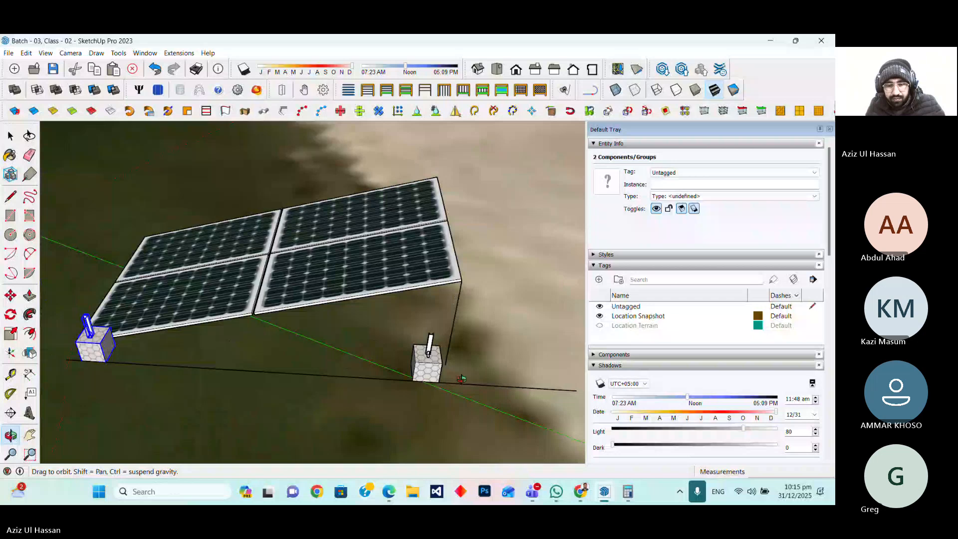
middle_click_drag(462, 378, 445, 343)
left_click(442, 356)
scroll(443, 355, "up", 2)
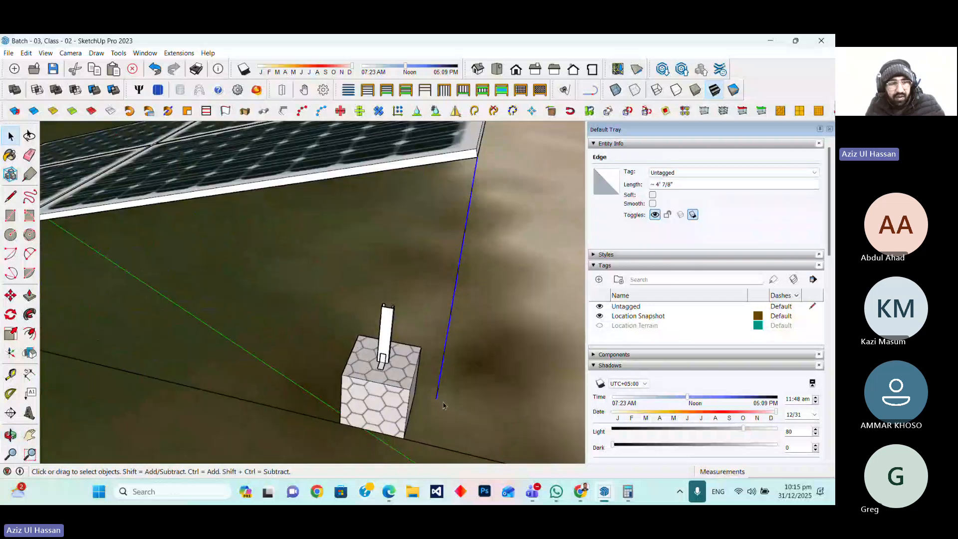
left_click(11, 295)
scroll(435, 398, "up", 2)
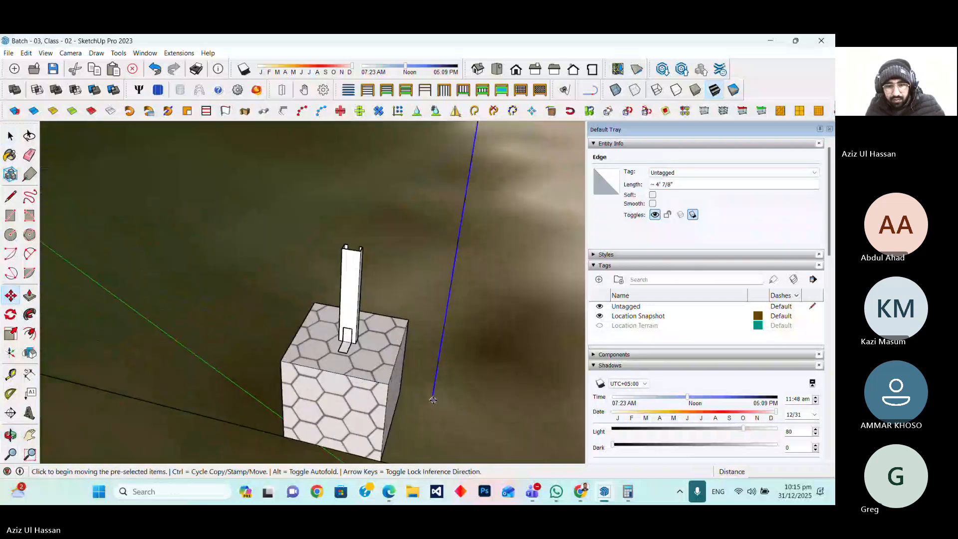
scroll(366, 349, "up", 3)
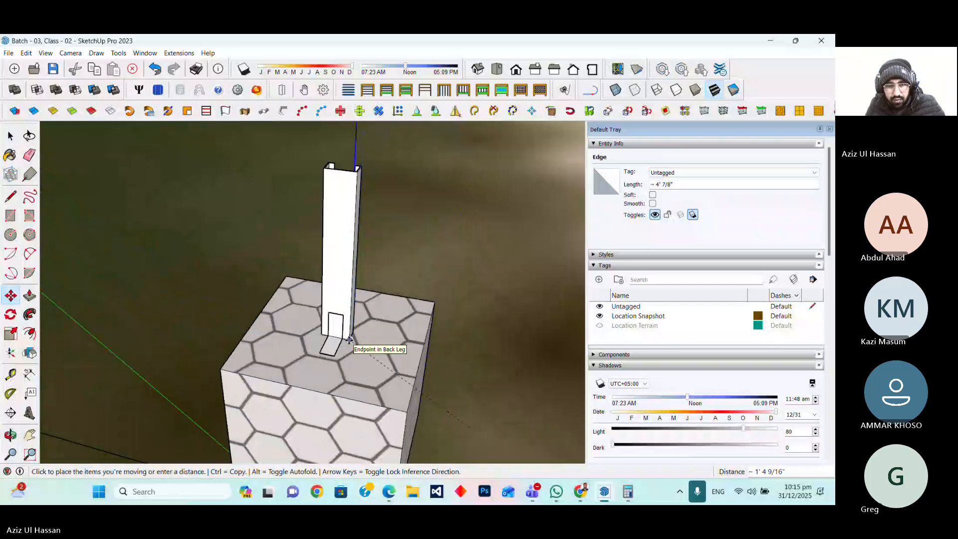
left_click(351, 340)
Open the far leg and push its top face up to the upper end of the vertical line
scroll(421, 396, "down", 1)
scroll(510, 359, "up", 5)
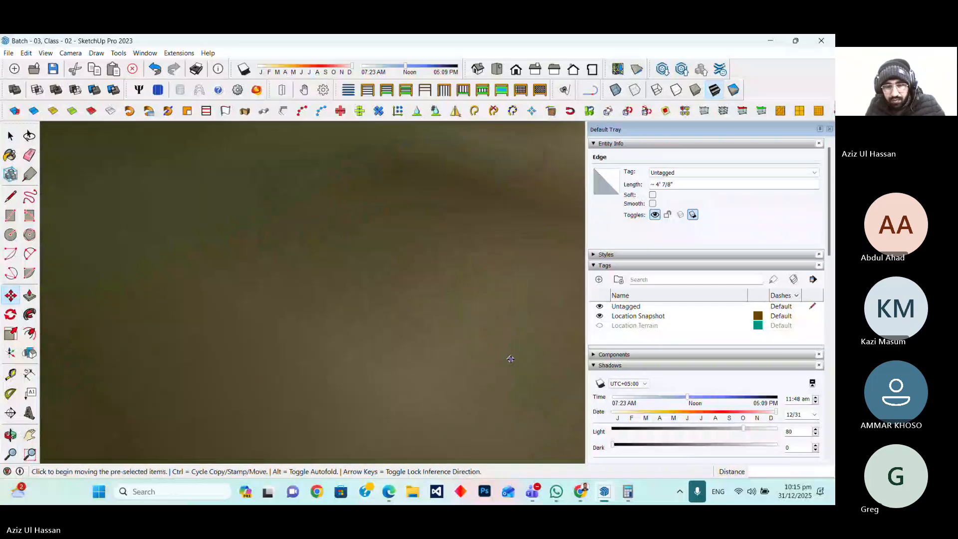
scroll(510, 358, "down", 1)
scroll(492, 386, "down", 5)
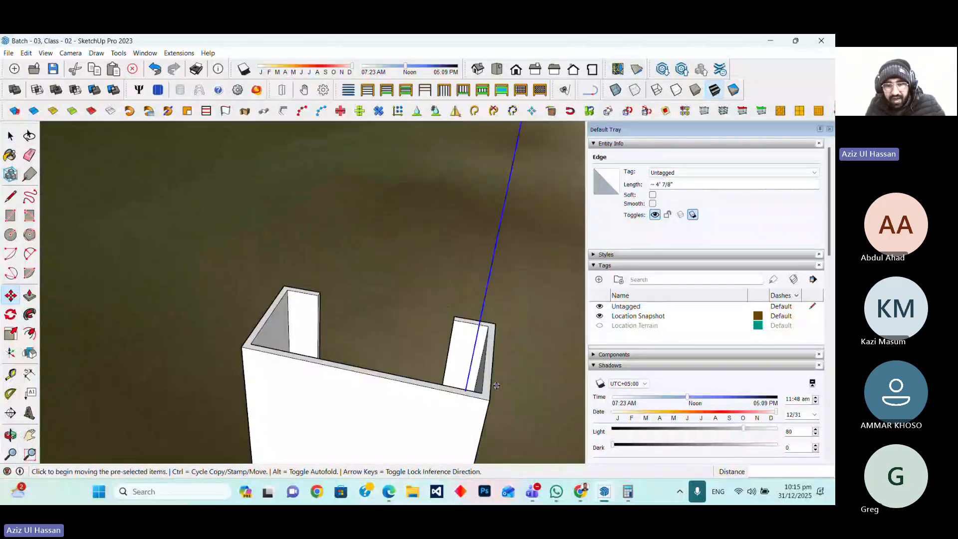
left_click(11, 136)
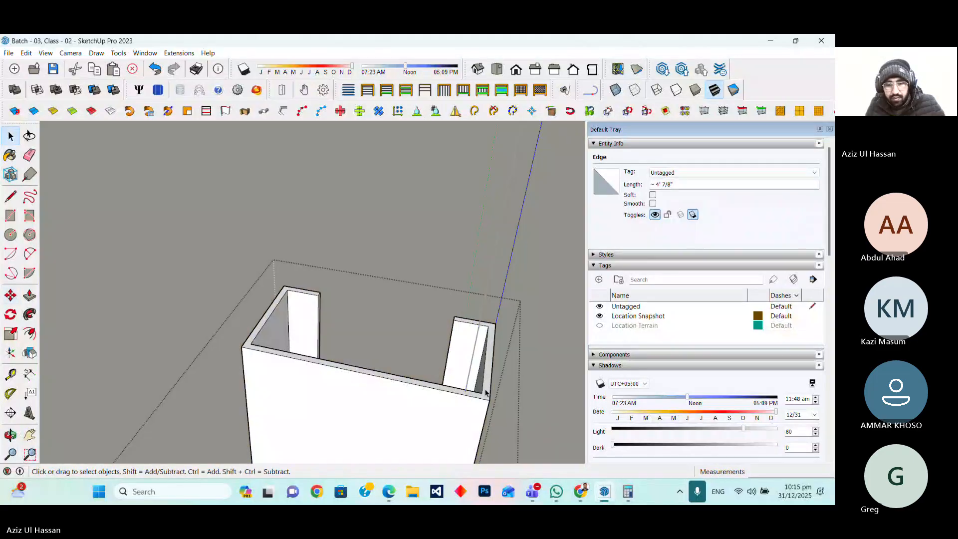
left_click(485, 394)
double_click(485, 394)
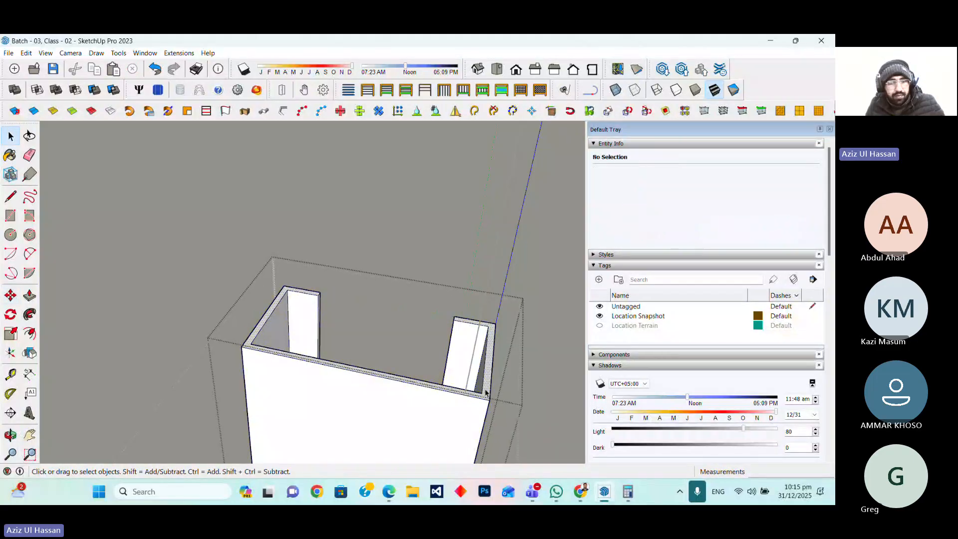
left_click(484, 395)
left_click(29, 295)
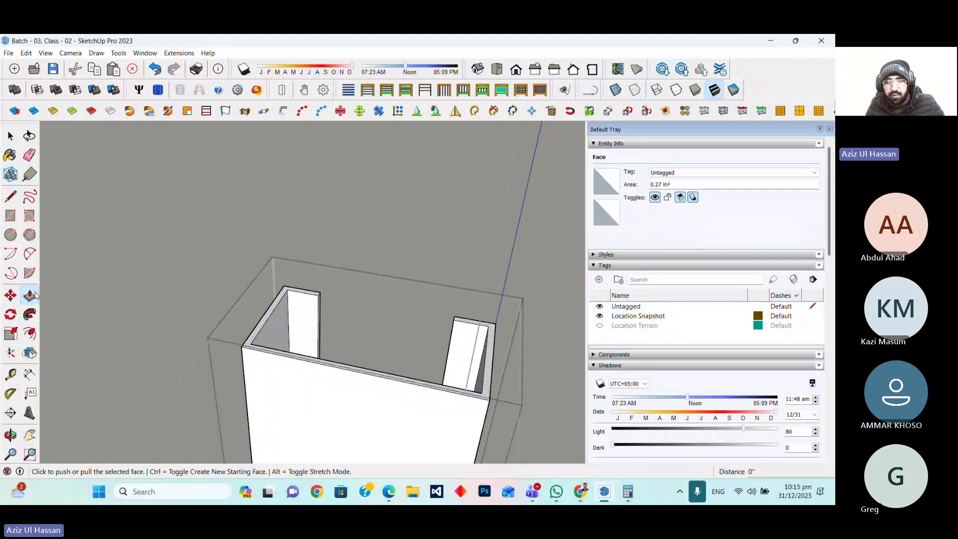
scroll(497, 325, "down", 3)
scroll(498, 325, "down", 6)
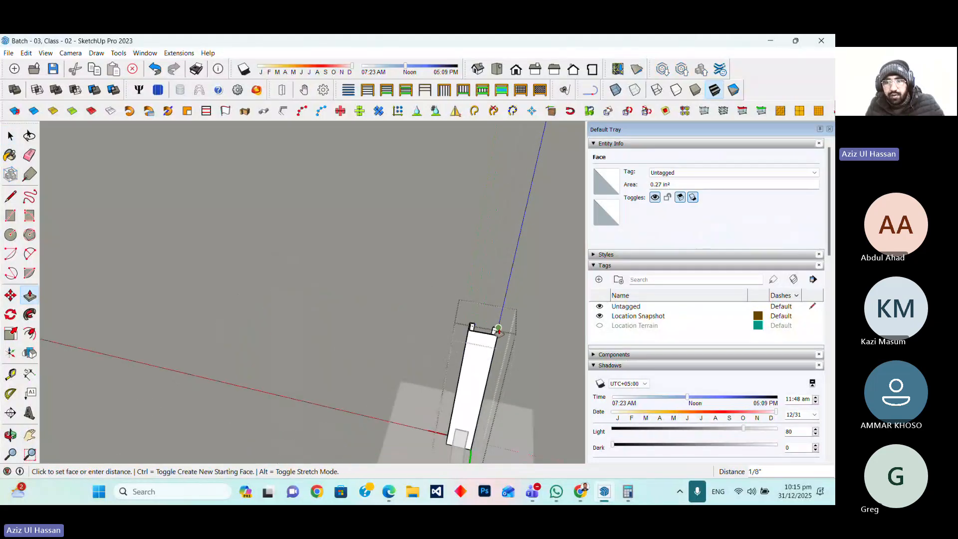
scroll(507, 324, "down", 3)
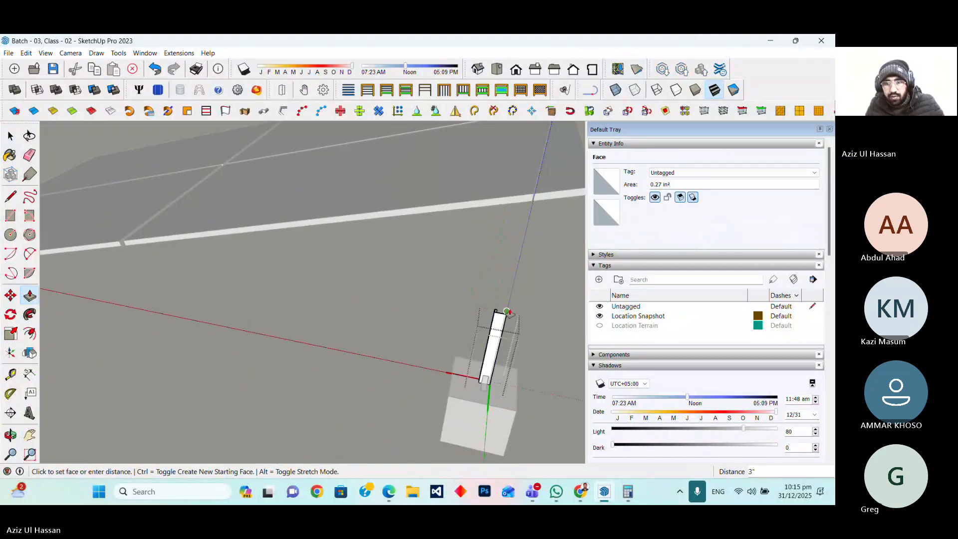
scroll(524, 219, "up", 6)
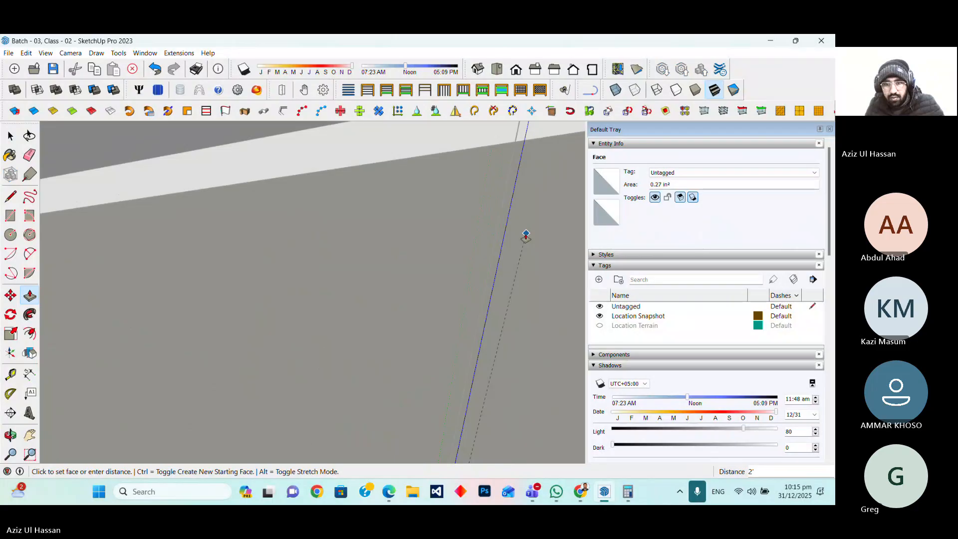
scroll(526, 235, "down", 6)
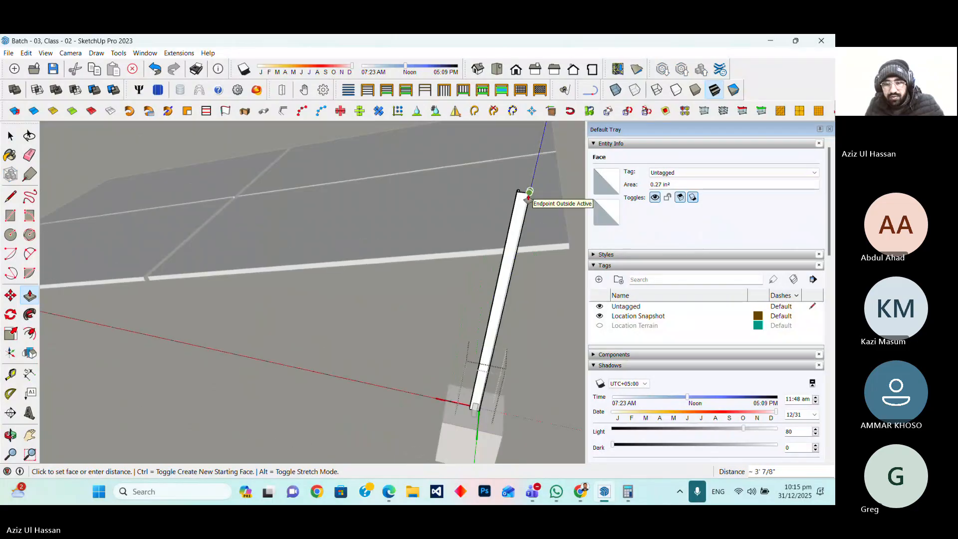
scroll(414, 345, "down", 5)
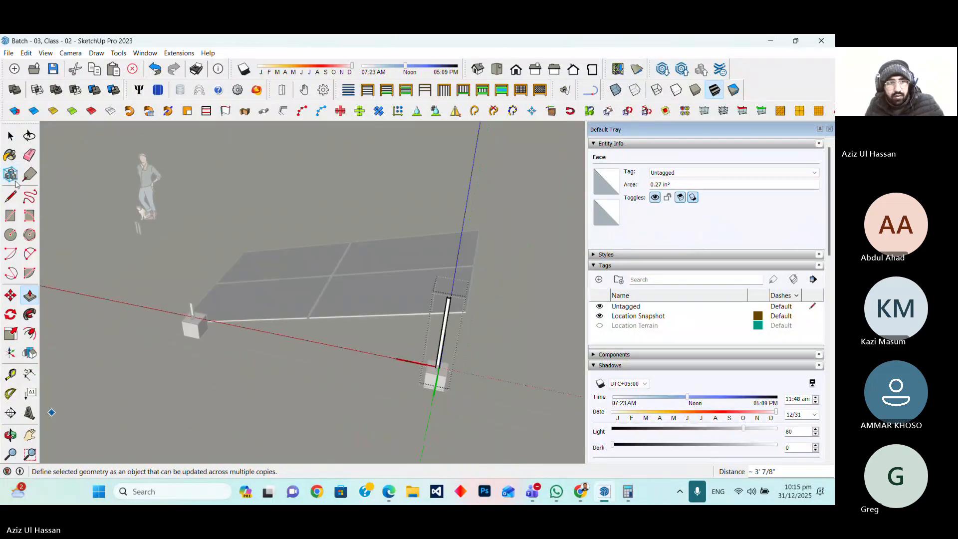
left_click(10, 137)
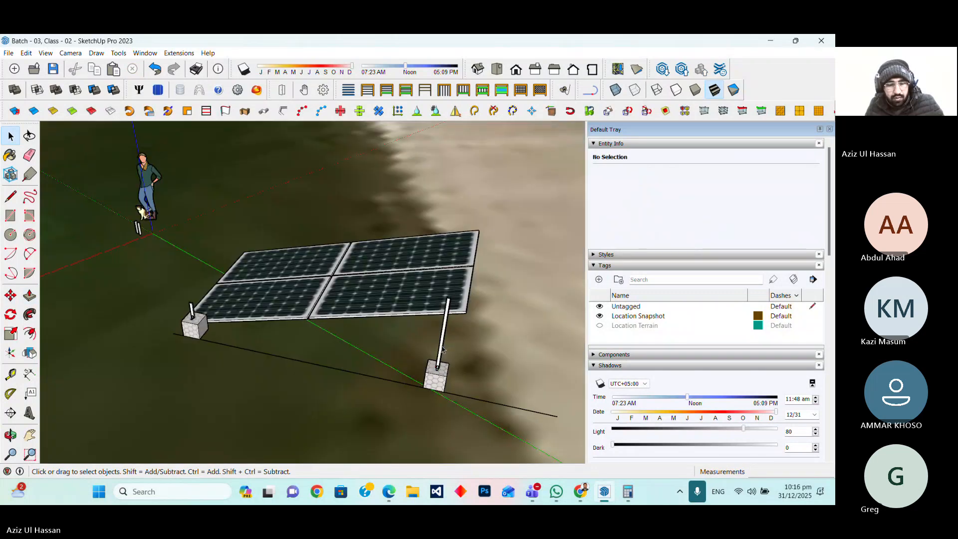
Move a rafter component from near the origin onto the far foundation box beside the leg
scroll(443, 349, "up", 2)
left_click(11, 437)
left_click_drag(449, 399, 285, 401)
scroll(285, 401, "up", 3)
scroll(297, 335, "up", 2)
scroll(296, 336, "down", 3)
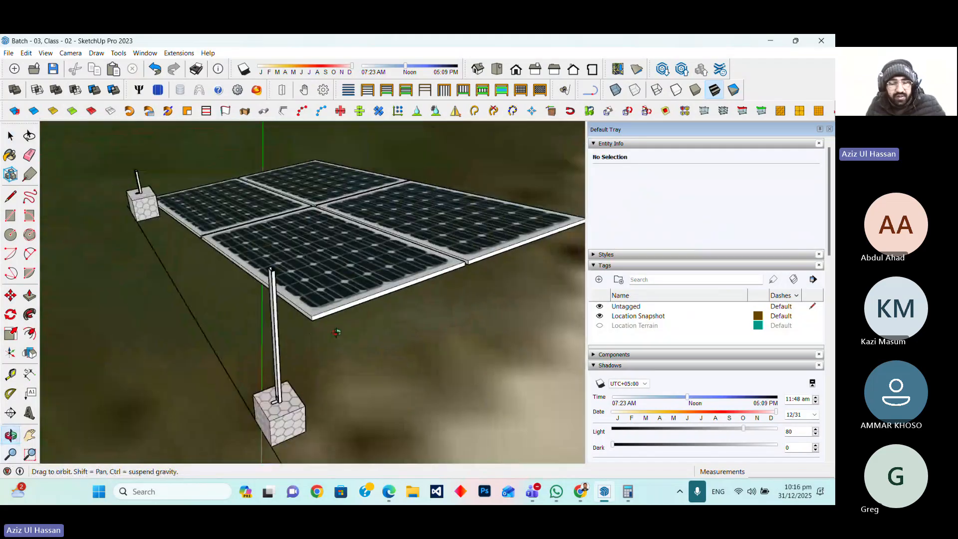
scroll(309, 364, "up", 2)
scroll(323, 394, "down", 2)
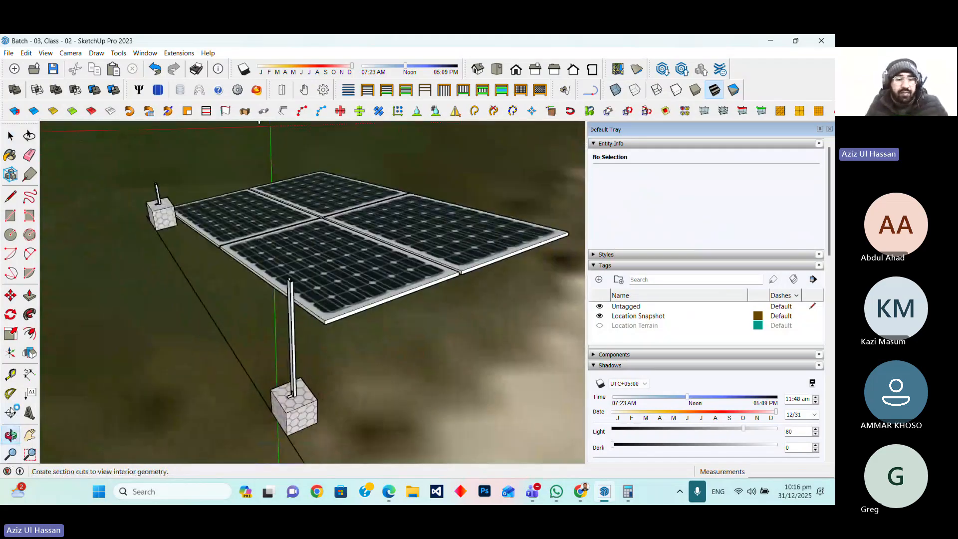
left_click(10, 435)
left_click_drag(100, 404, 315, 330)
scroll(243, 366, "up", 5)
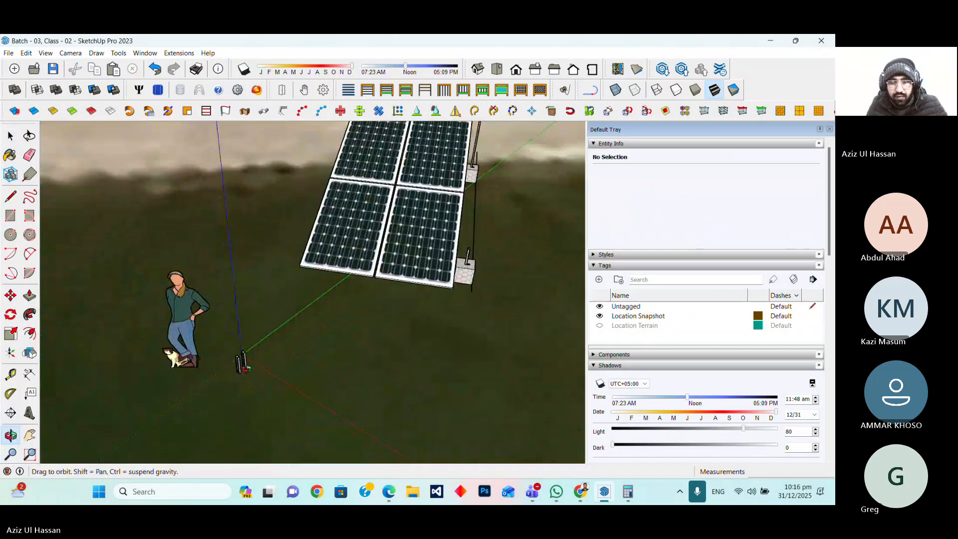
scroll(244, 366, "up", 10)
key("space")
left_click(227, 335)
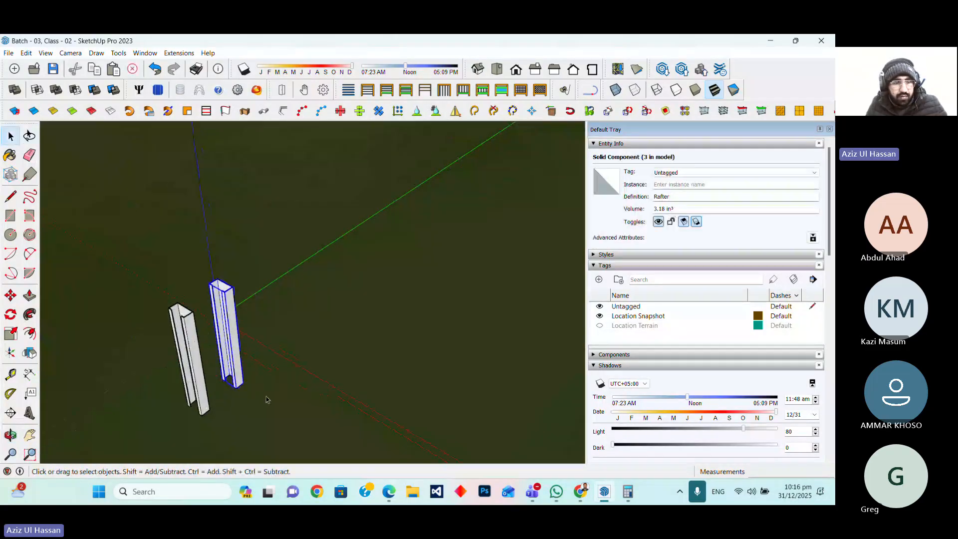
key("m")
scroll(224, 380, "up", 5)
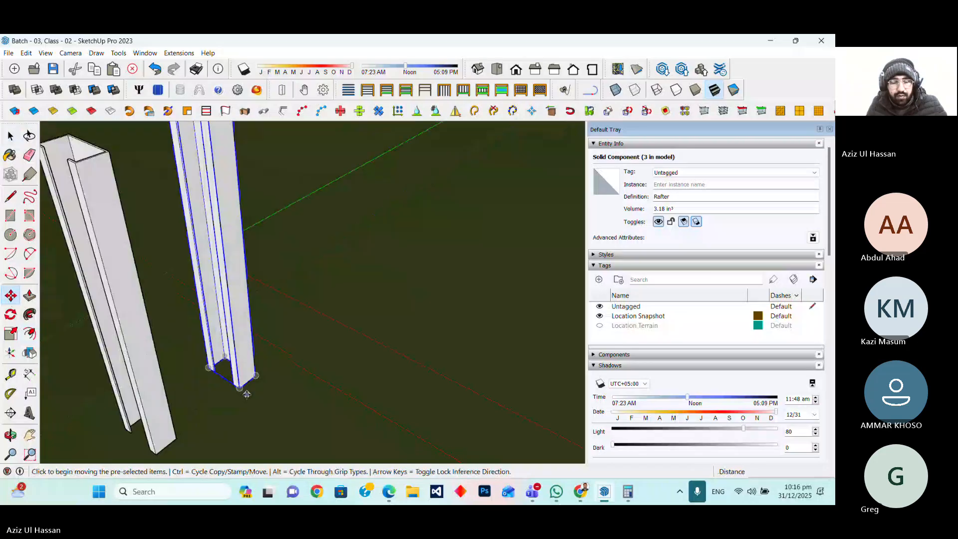
left_click(243, 389)
scroll(227, 401, "down", 6)
scroll(229, 399, "down", 5)
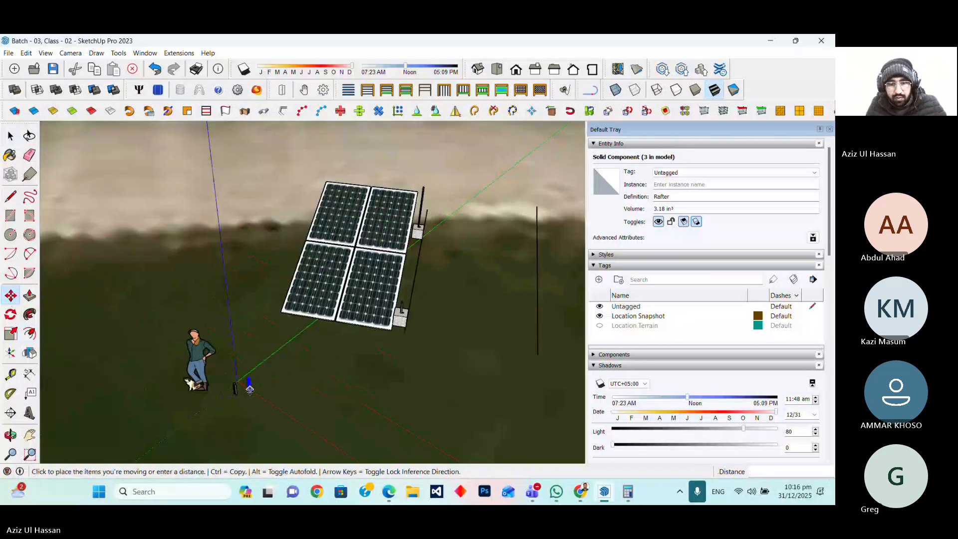
scroll(379, 343, "up", 6)
scroll(378, 343, "up", 4)
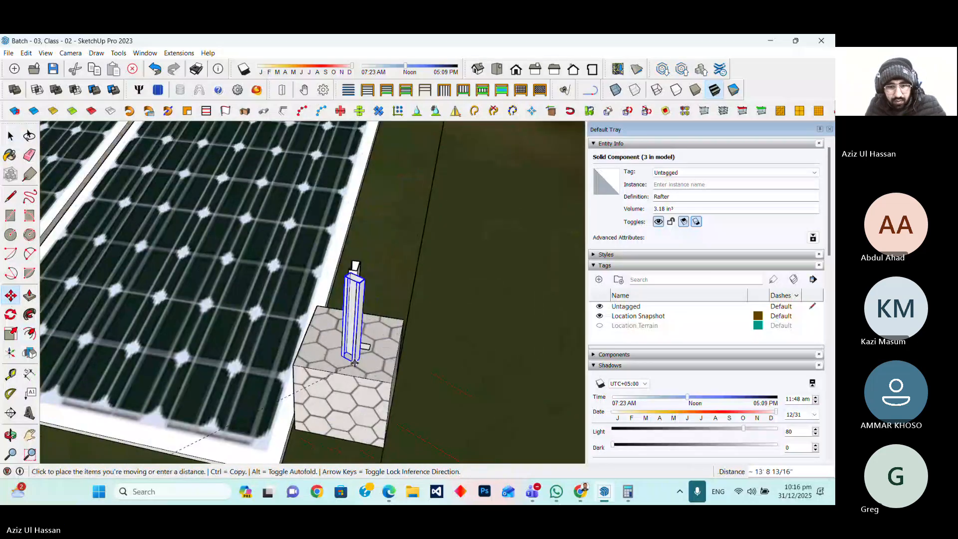
Rotate the rafter 90 degrees so it stands upright on the far foundation beside the leg
left_click(10, 314)
scroll(417, 401, "up", 3)
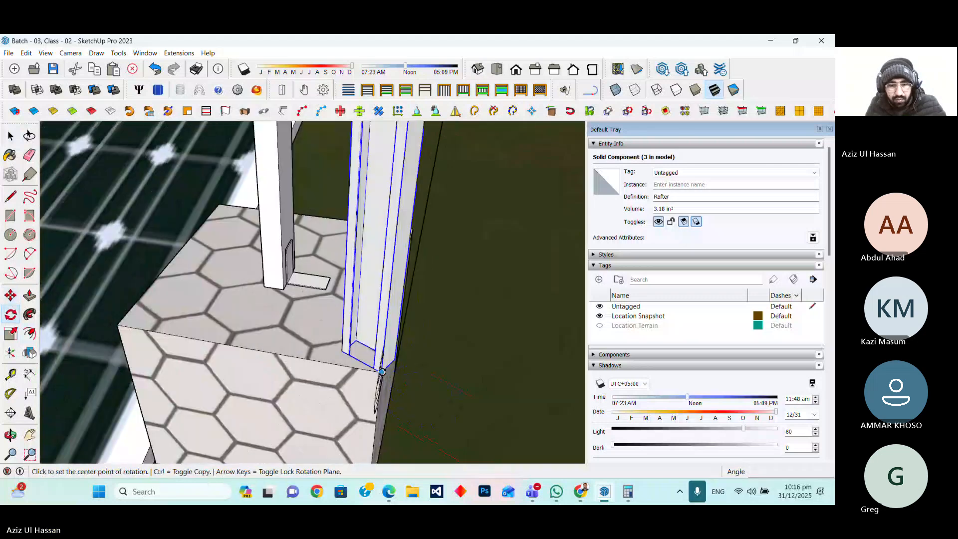
left_click(381, 372)
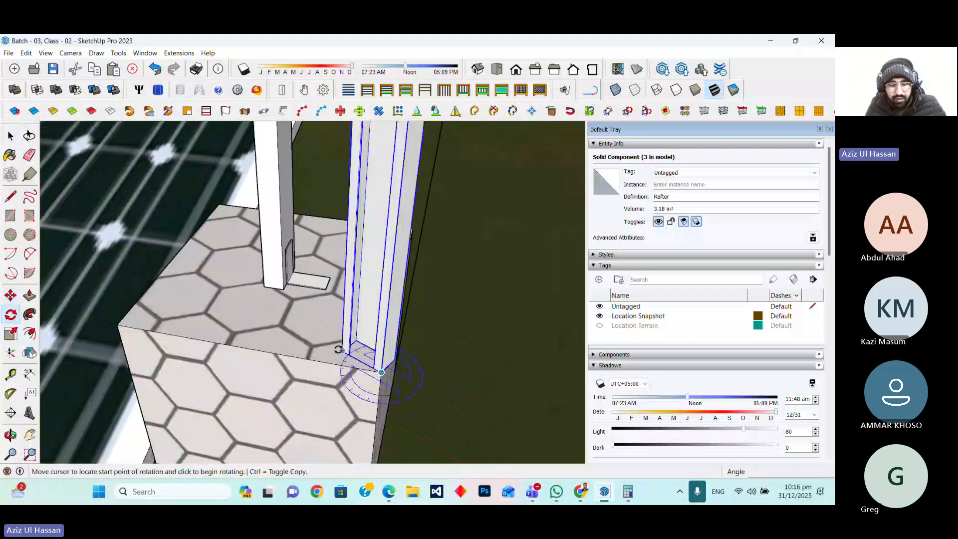
left_click(343, 351)
left_click(325, 359)
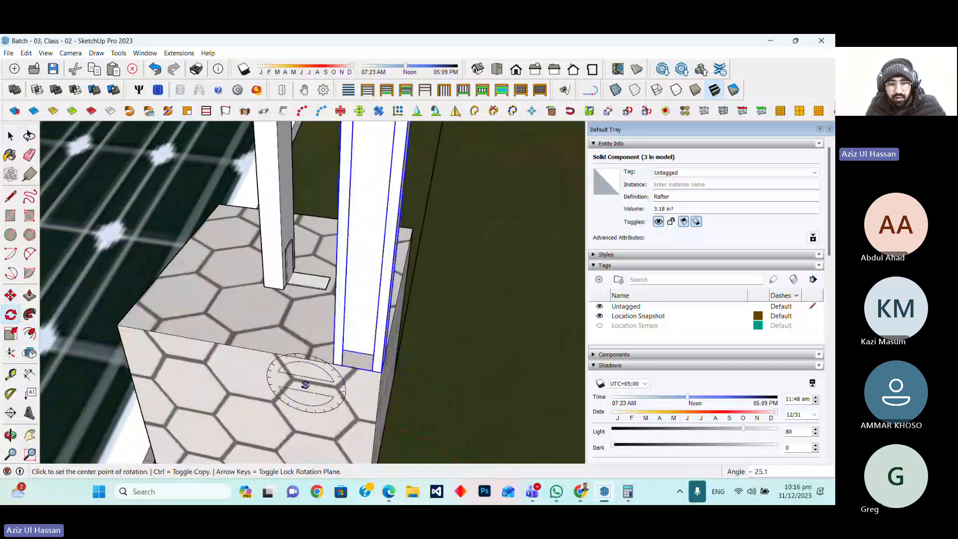
scroll(325, 374, "down", 3)
left_click(324, 377)
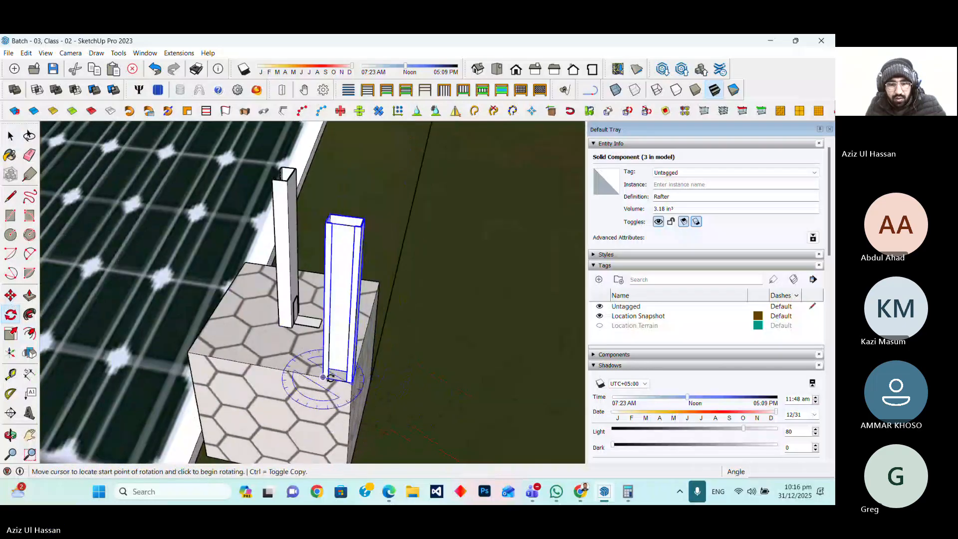
left_click(351, 381)
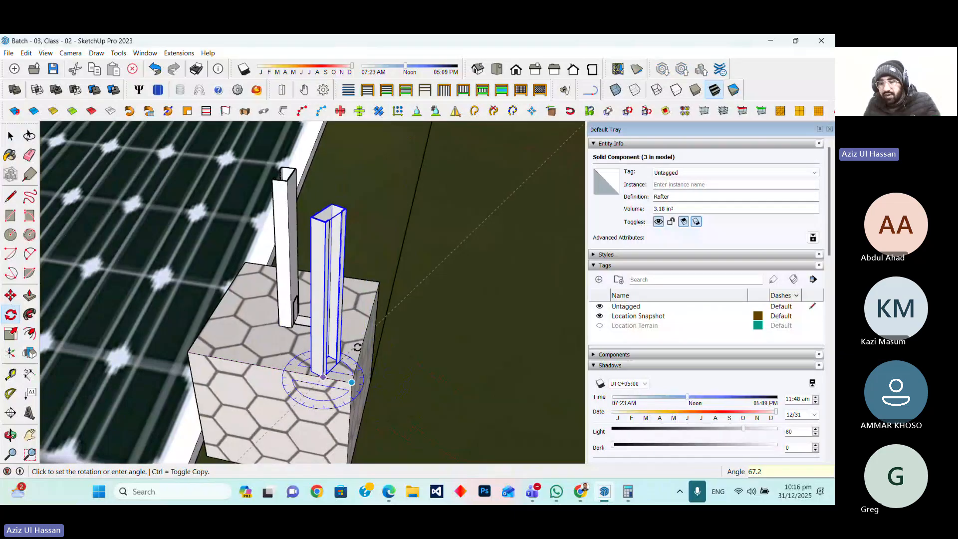
left_click(355, 349)
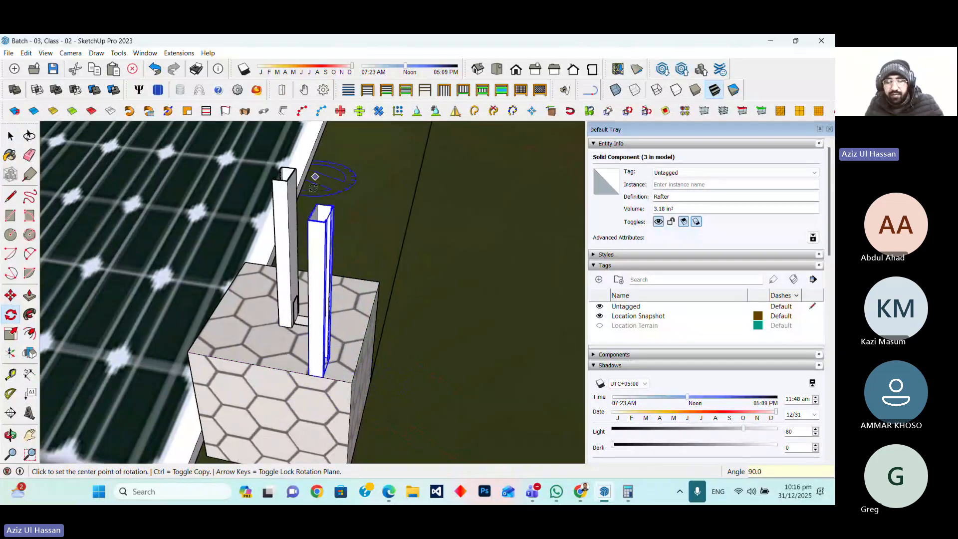
scroll(323, 345, "up", 2)
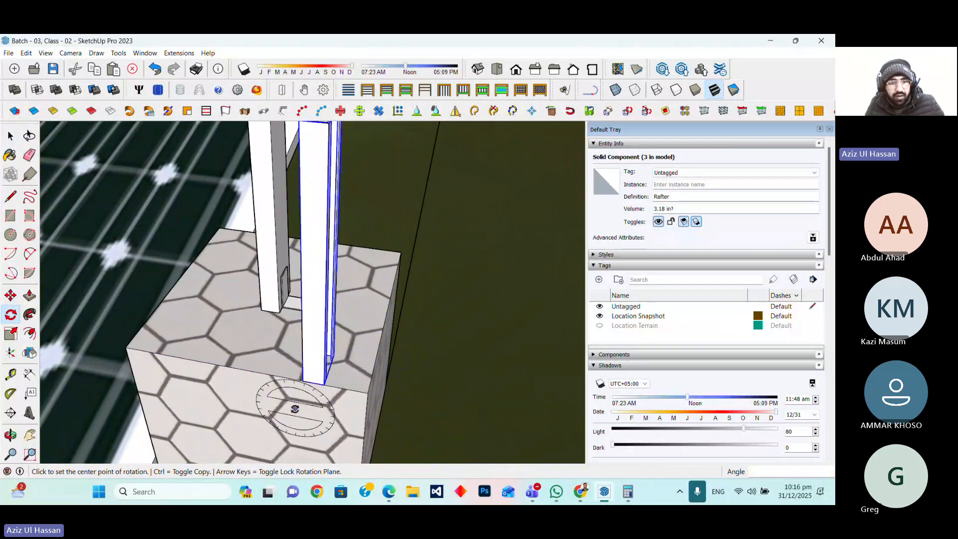
Move the upright rafter up so its lower end sits on top of the far leg
left_click(10, 295)
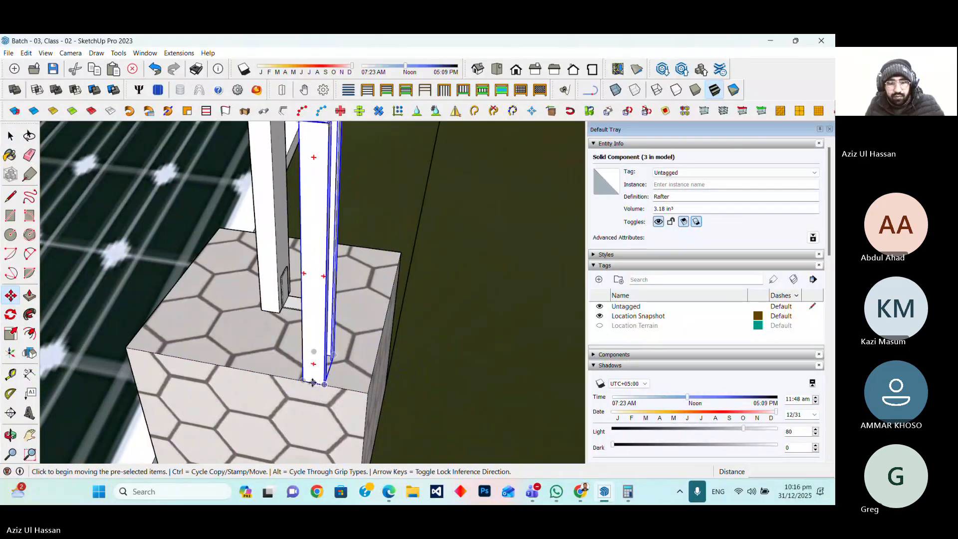
left_click(304, 383)
scroll(357, 285, "up", 3)
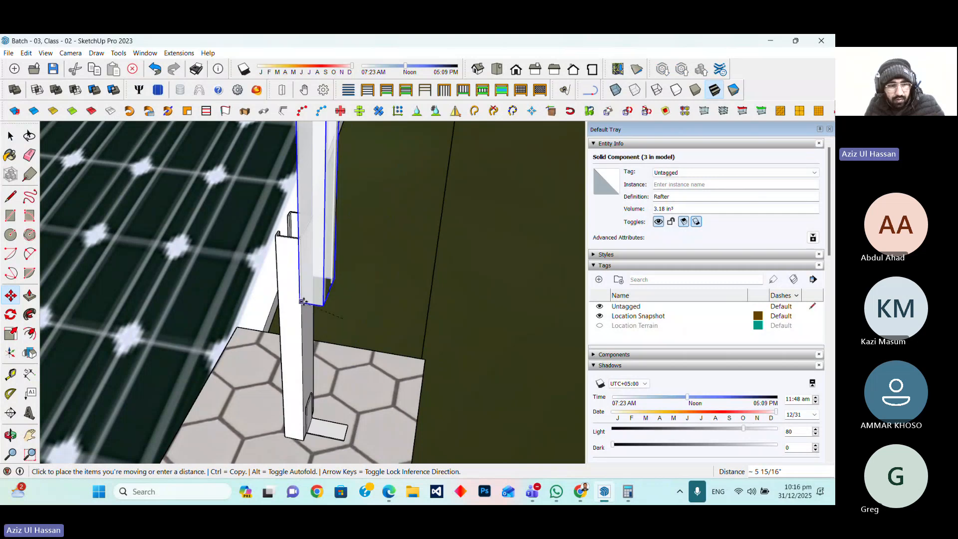
left_click(303, 301)
scroll(362, 371, "down", 2)
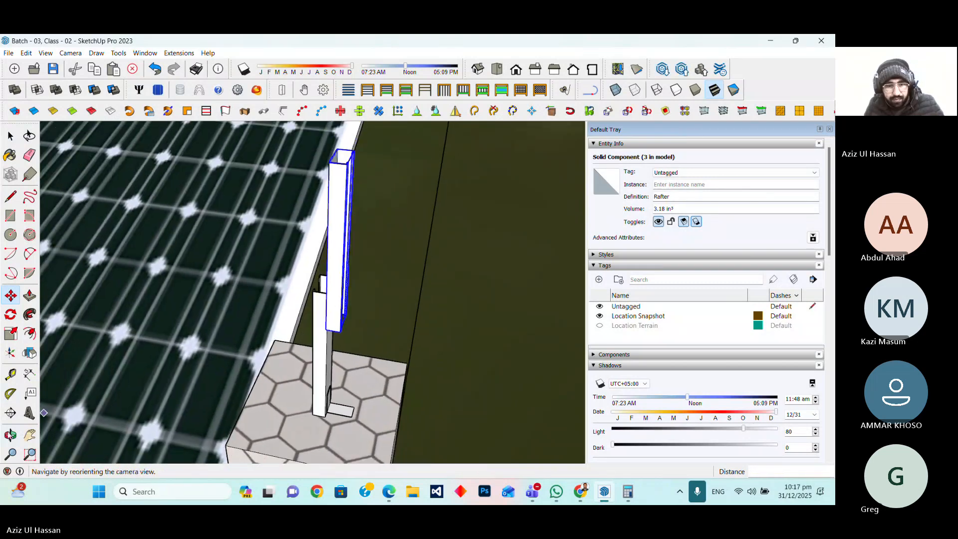
Move the rafter so its bottom corner aligns with the top corner of the far leg
left_click(10, 435)
left_click_drag(359, 260, 213, 230)
scroll(255, 230, "up", 1)
scroll(257, 366, "up", 1)
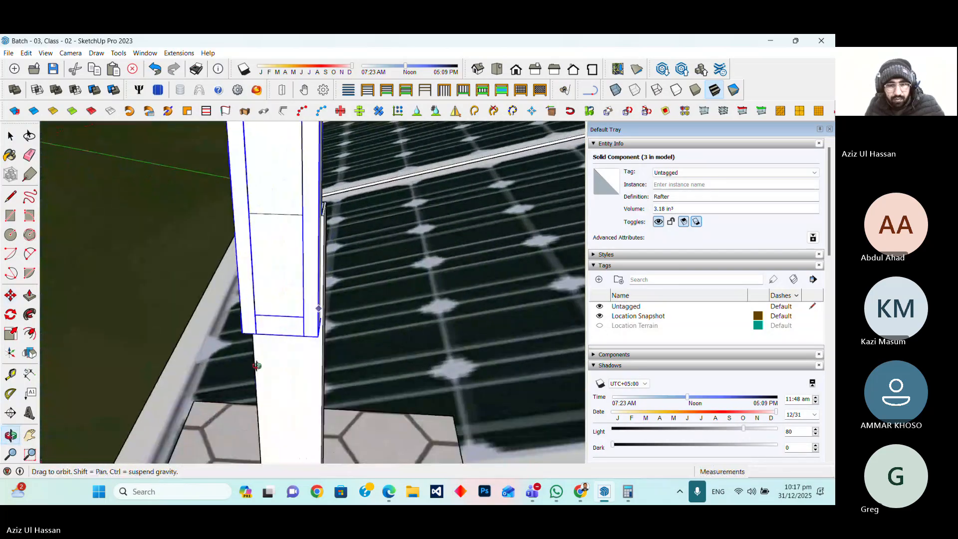
mouse_move(257, 366)
left_mouse_down()
mouse_move(391, 293)
mouse_move(330, 306)
left_mouse_up()
scroll(344, 295, "down", 1)
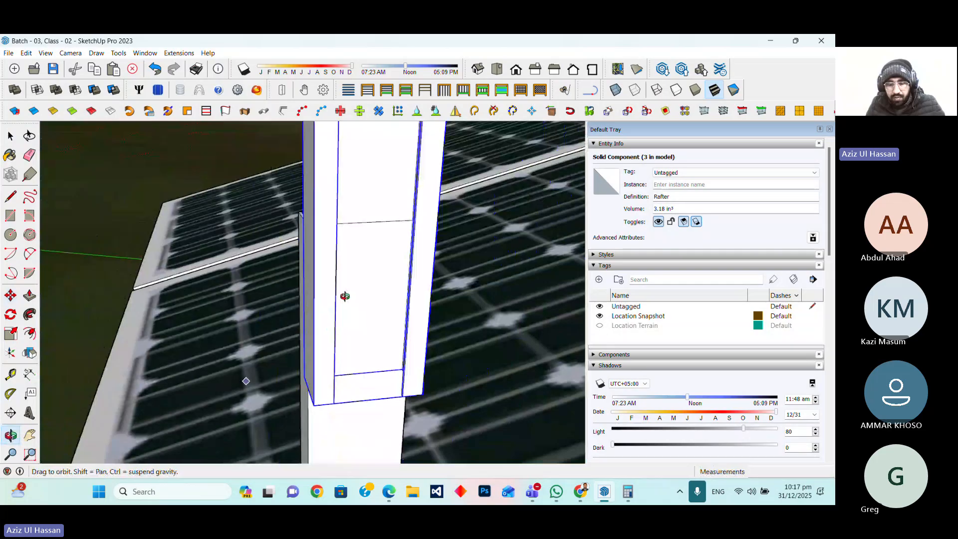
scroll(345, 295, "down", 1)
left_click_drag(229, 430, 381, 438)
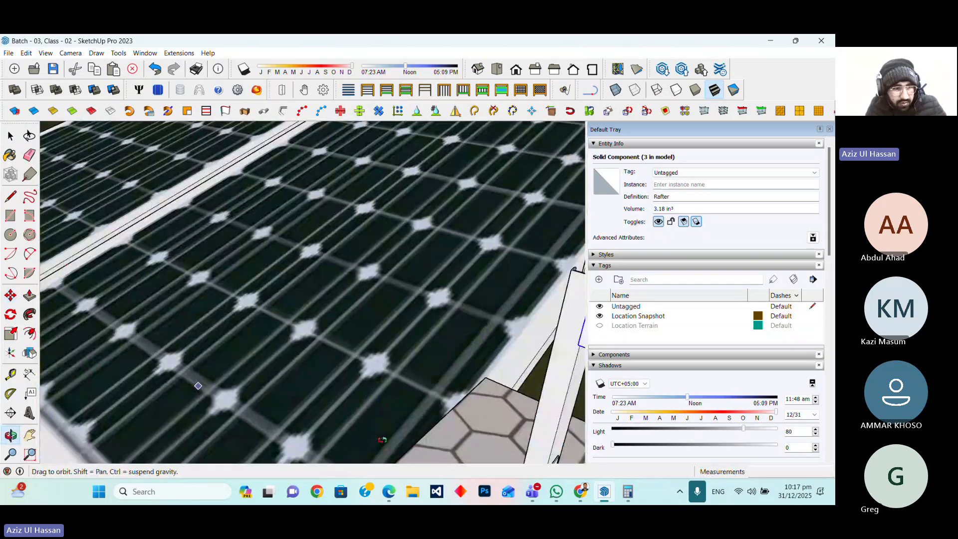
middle_click_drag(382, 440, 397, 367)
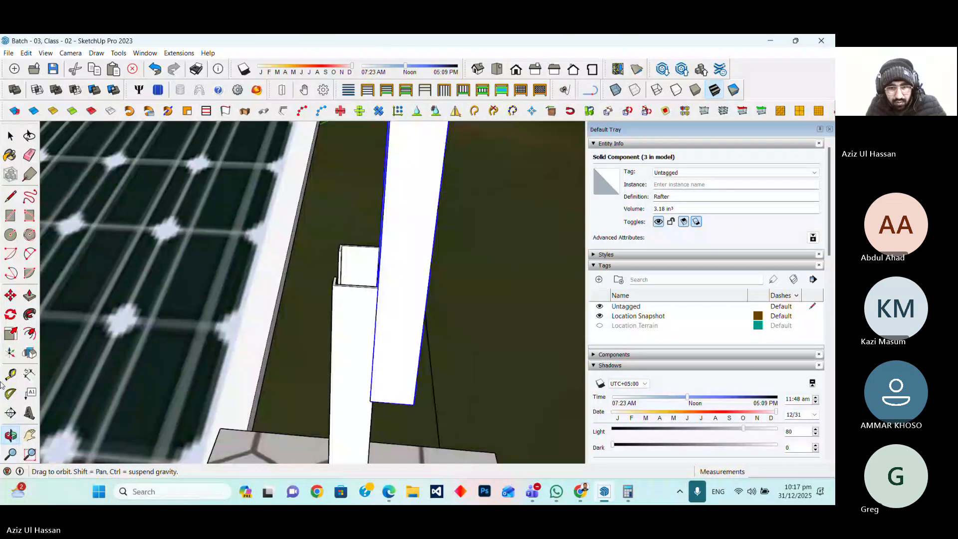
left_click(11, 295)
left_click(370, 402)
scroll(378, 289, "up", 3)
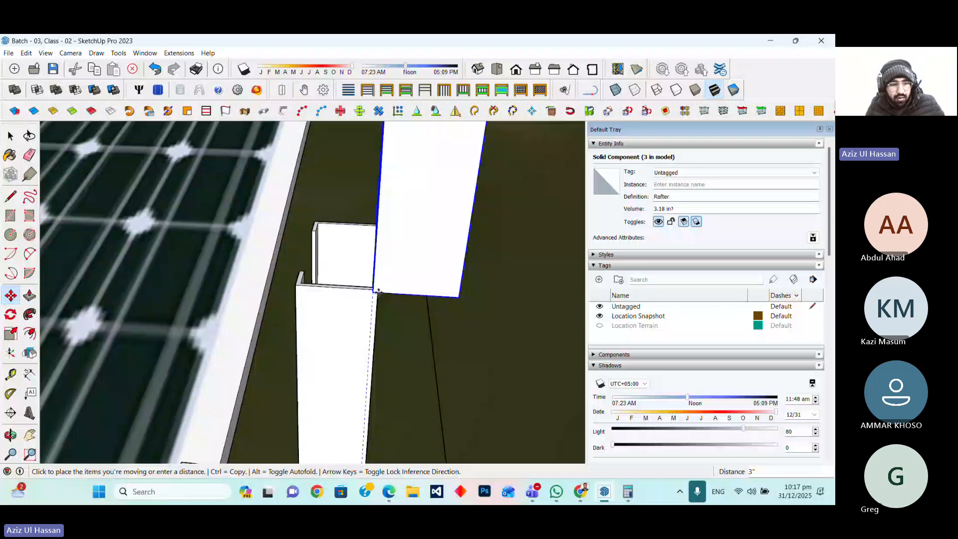
middle_click_drag(378, 294, 70, 387)
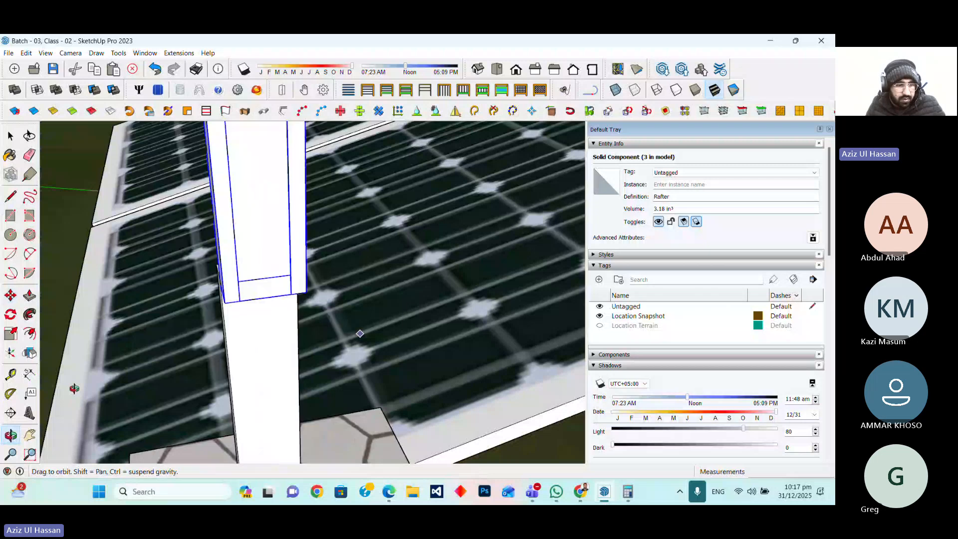
middle_click_drag(75, 389, 176, 403)
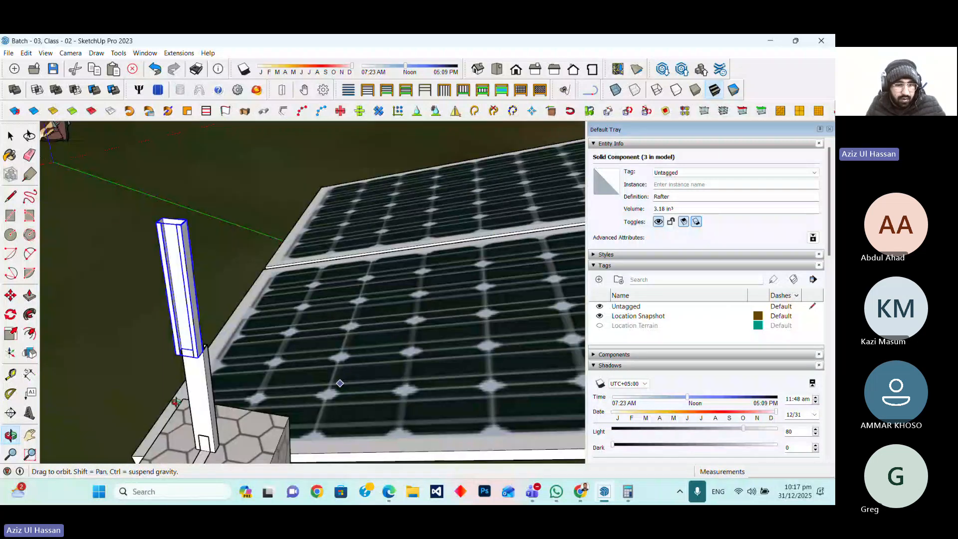
Rotate the rafter about the top of the far leg so it lies horizontally toward the near foundation
scroll(176, 402, "up", 3)
key("q")
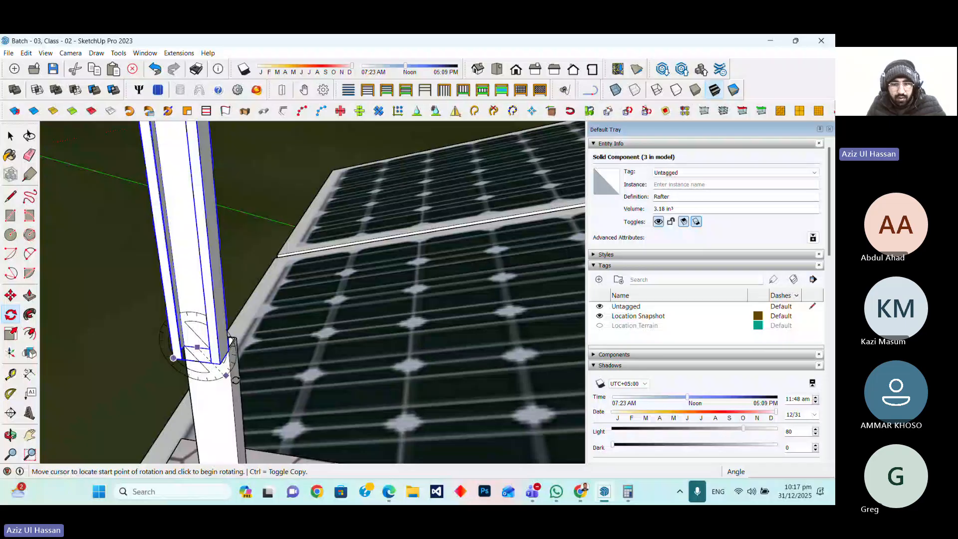
scroll(290, 433, "down", 3)
left_click(241, 281)
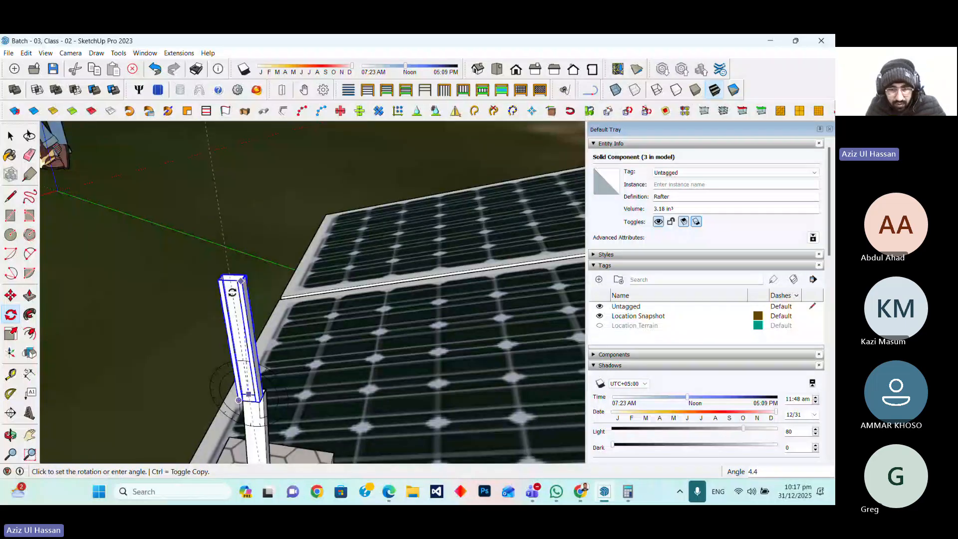
scroll(232, 292, "down", 5)
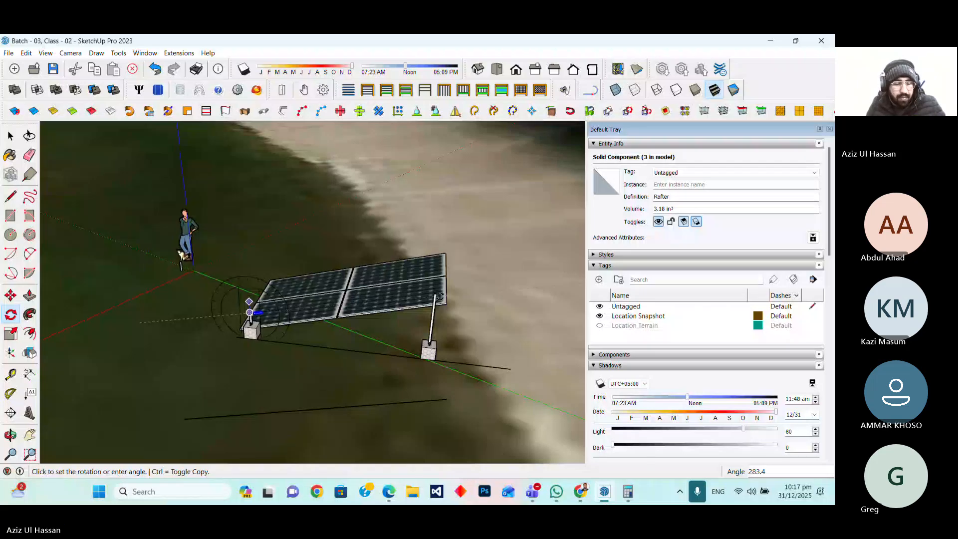
left_click(438, 296)
Open the rafter and push its end face out until it reaches the top of the near leg
scroll(424, 244, "up", 3)
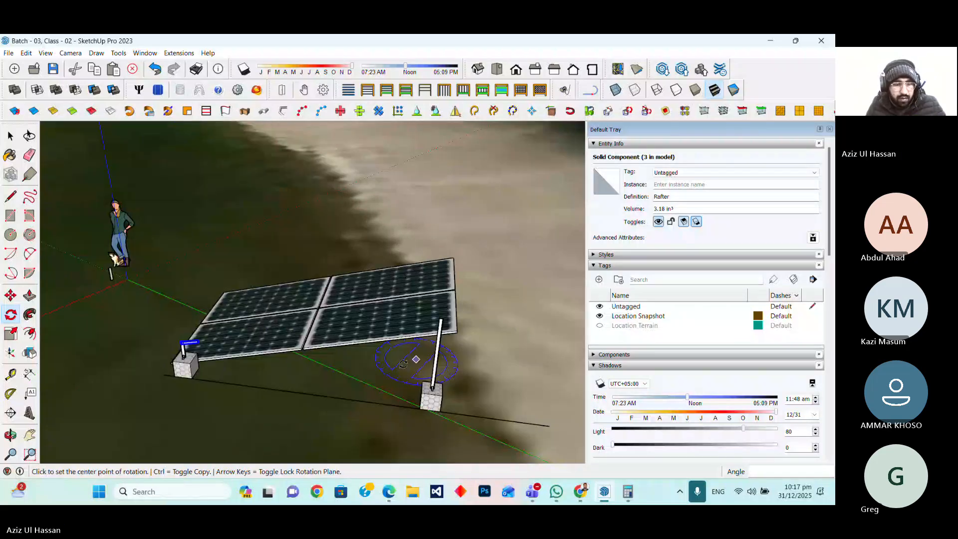
scroll(172, 340, "up", 4)
middle_click_drag(172, 339, 135, 349)
scroll(165, 290, "up", 5)
middle_click_drag(165, 289, 135, 251)
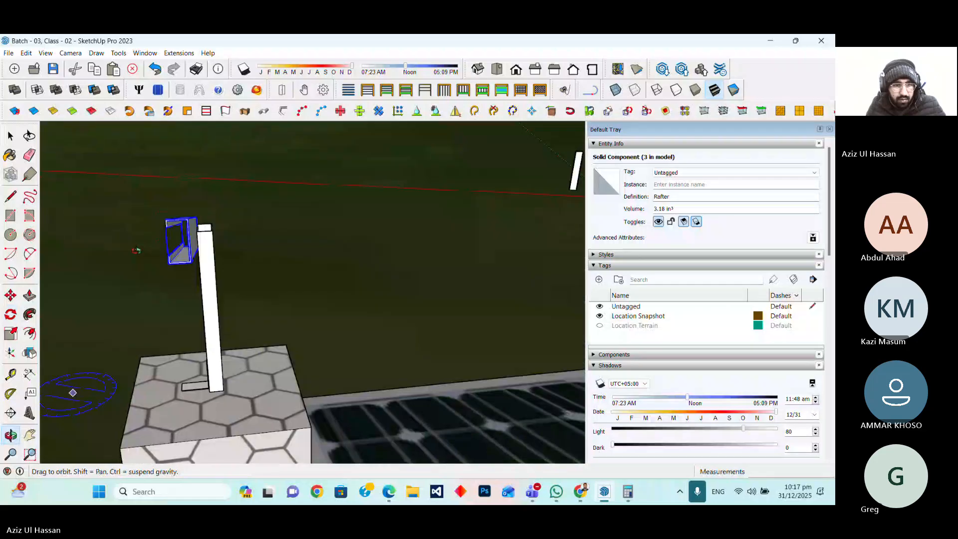
scroll(136, 251, "up", 1)
scroll(189, 228, "up", 3)
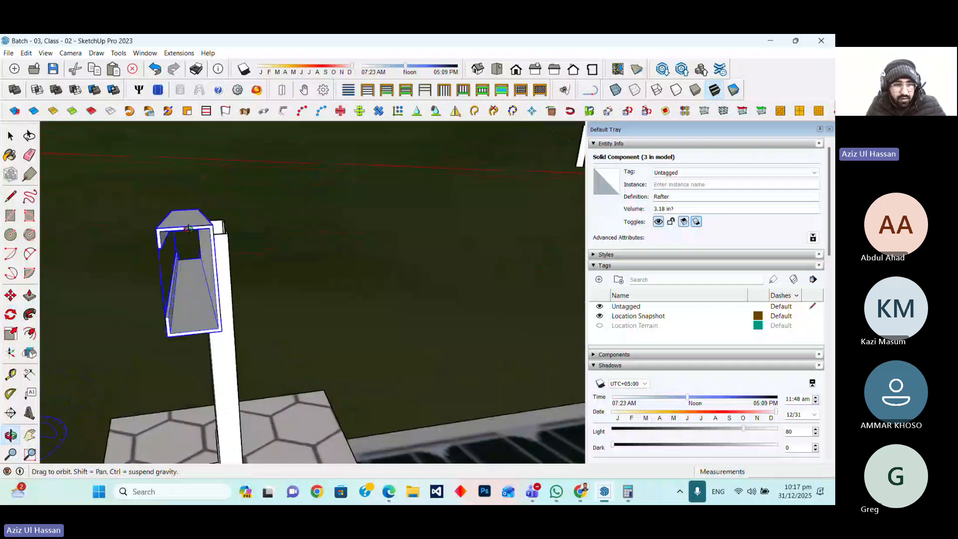
scroll(188, 228, "up", 3)
scroll(215, 272, "down", 2)
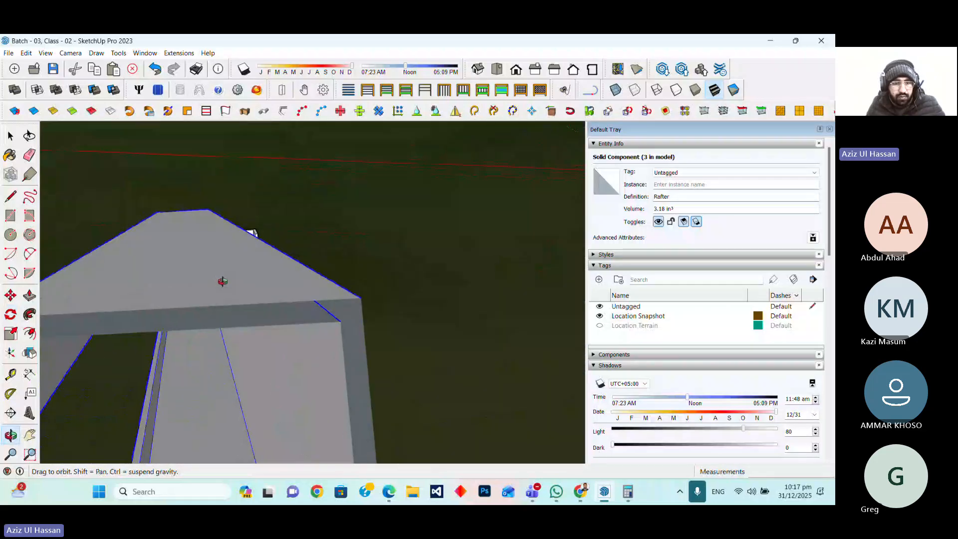
left_click_drag(223, 282, 263, 241)
key("space")
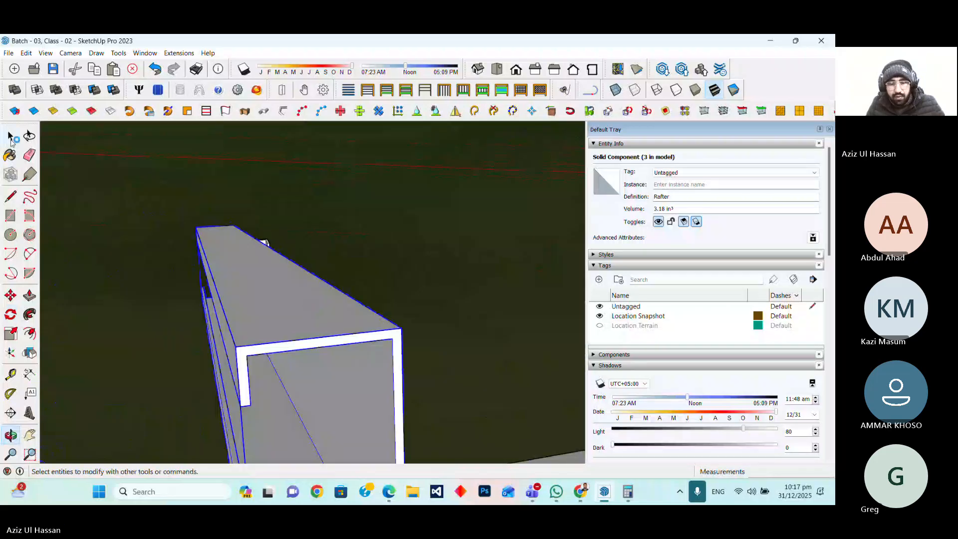
left_click(10, 138)
double_click(376, 339)
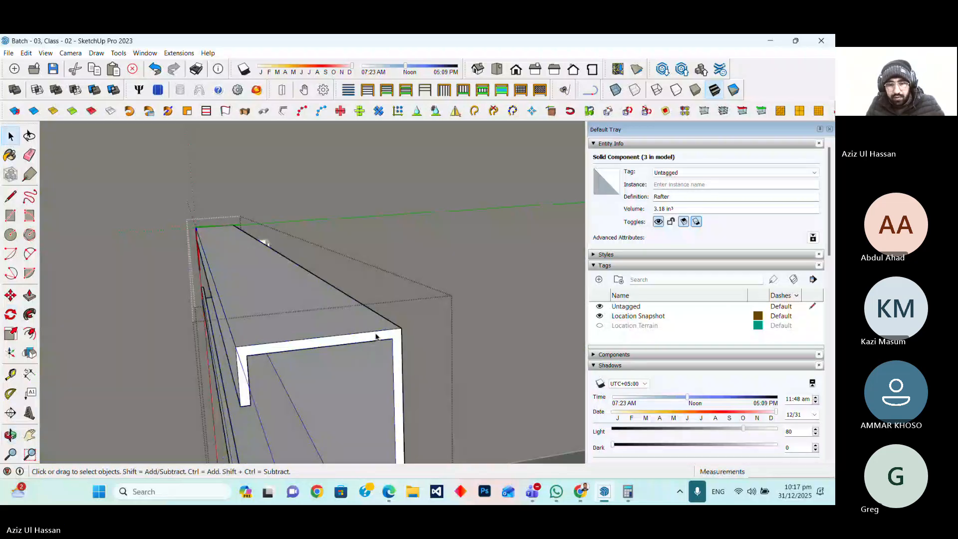
left_click(375, 339)
left_click(30, 296)
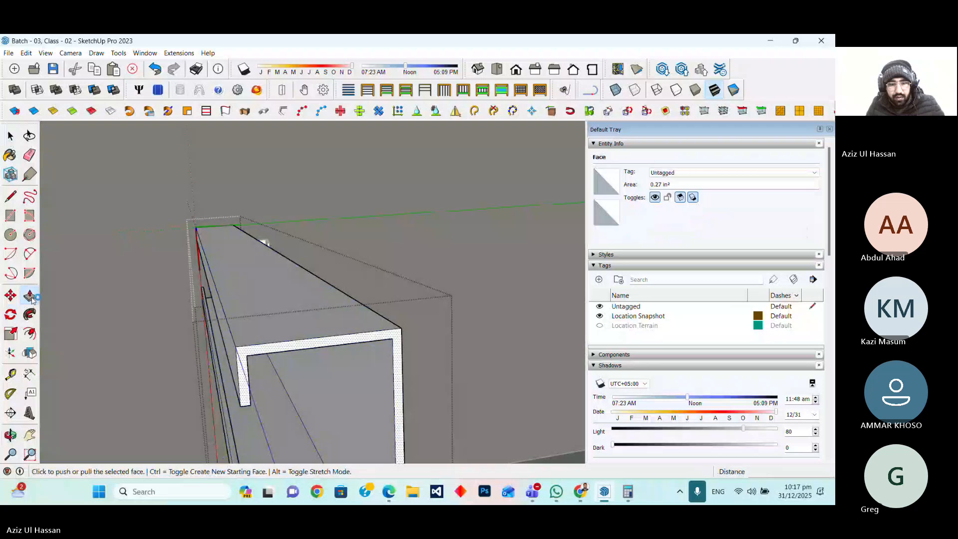
left_click(383, 332)
scroll(402, 329, "down", 10)
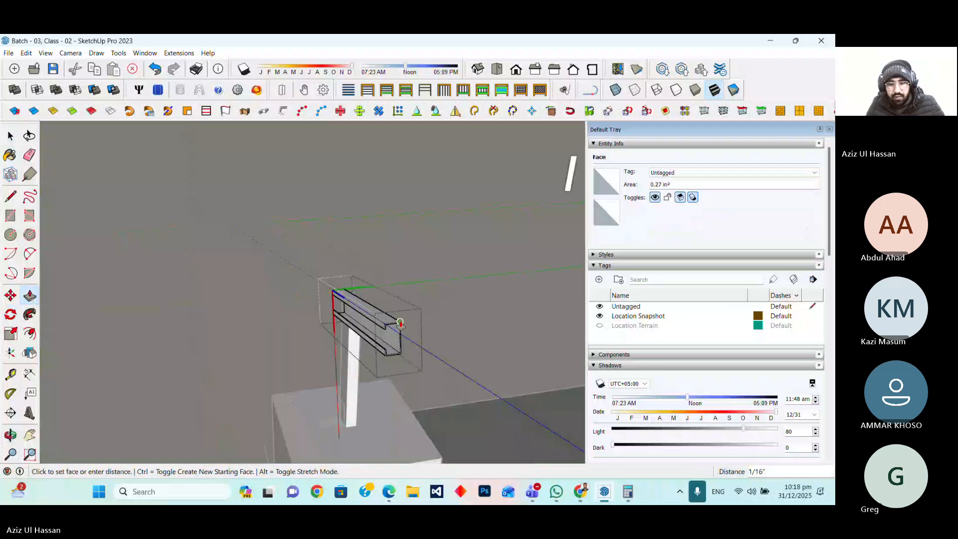
scroll(424, 339, "up", 3)
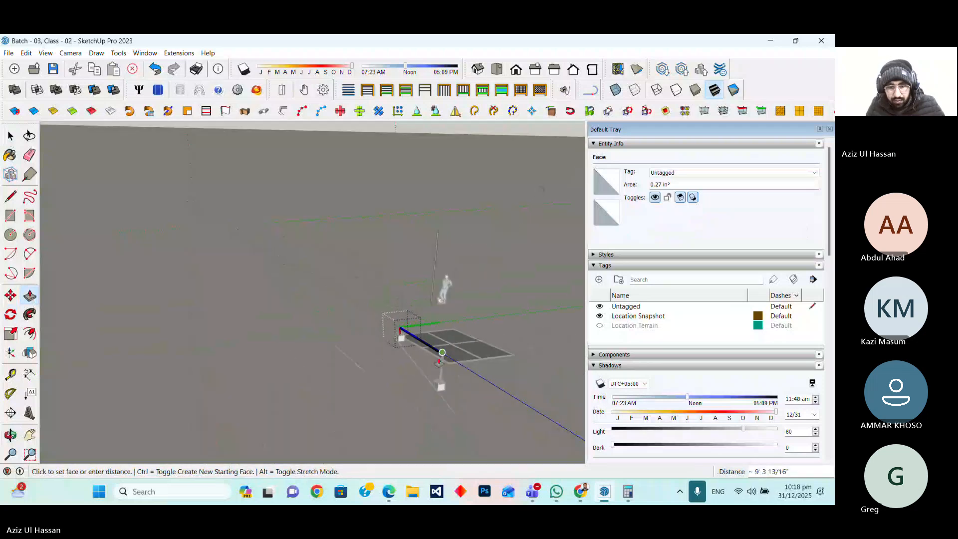
scroll(452, 352, "up", 2)
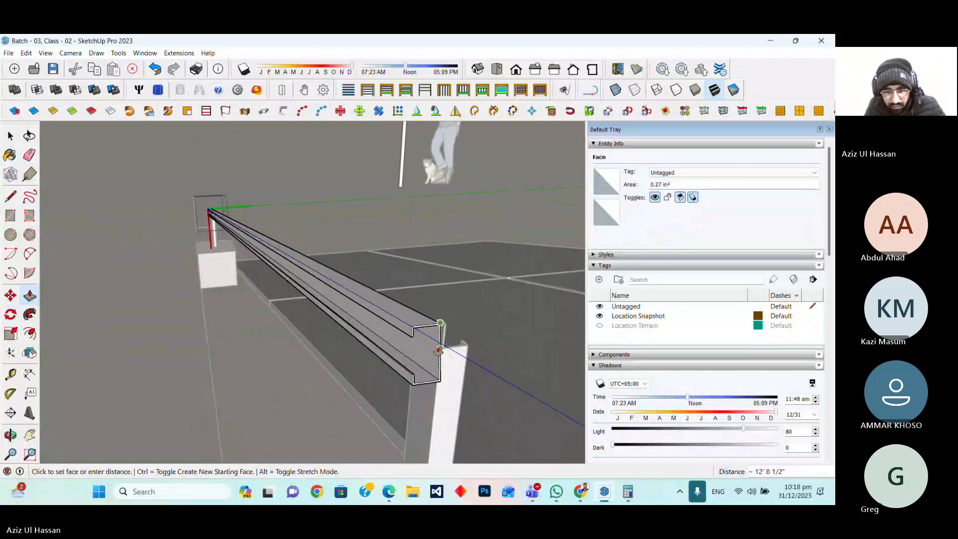
scroll(439, 349, "up", 2)
left_click(439, 357)
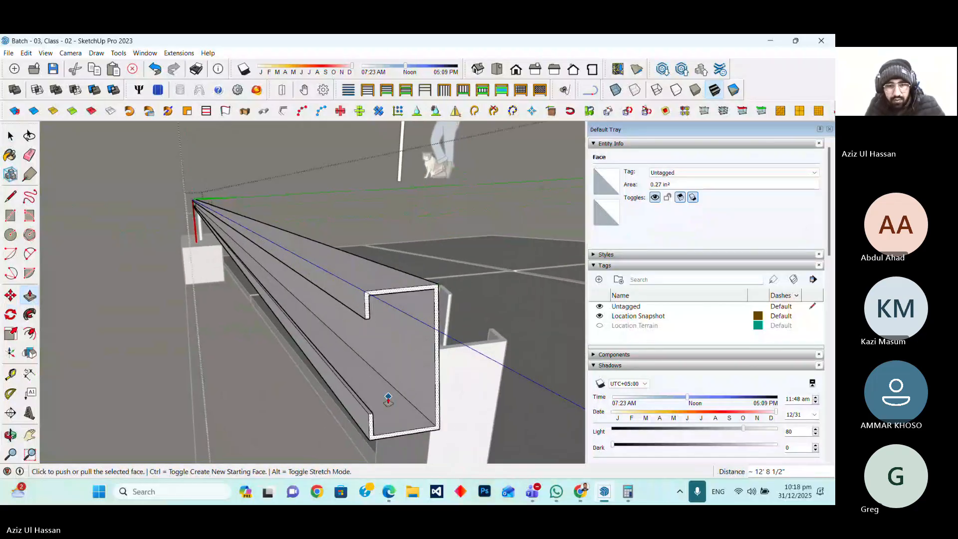
scroll(388, 399, "down", 5)
left_click(9, 135)
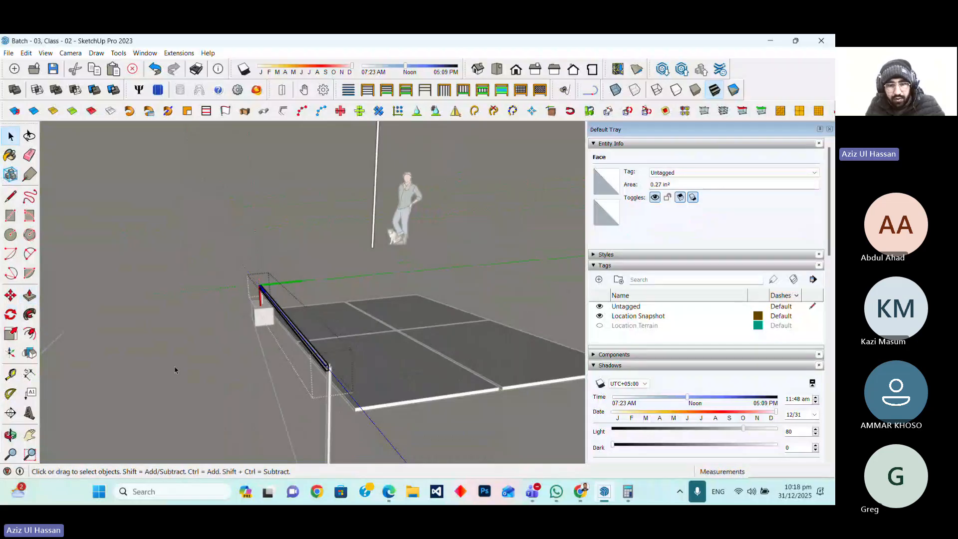
left_click(244, 370)
Move the rafter down so its end rests on the top edge of the near leg
scroll(327, 387, "up", 2)
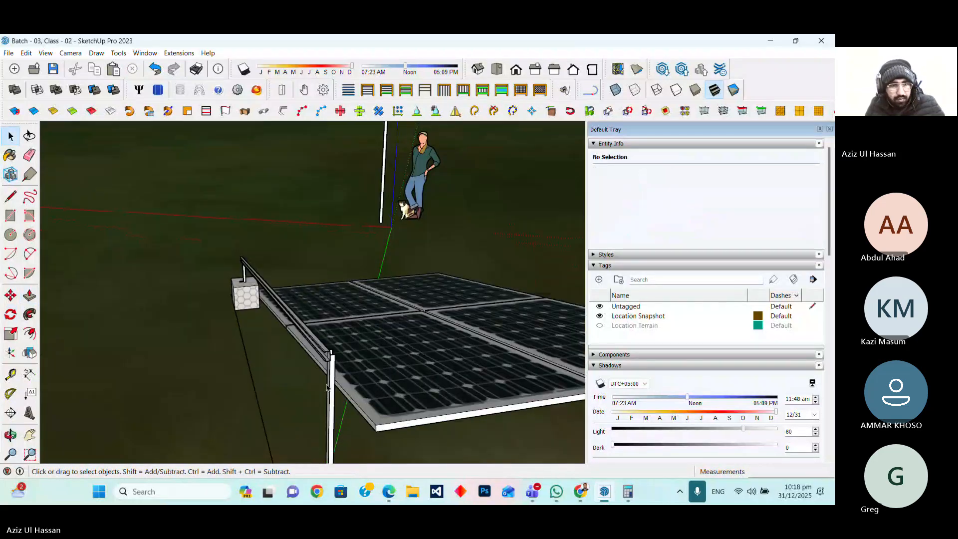
middle_click_drag(327, 387, 642, 347)
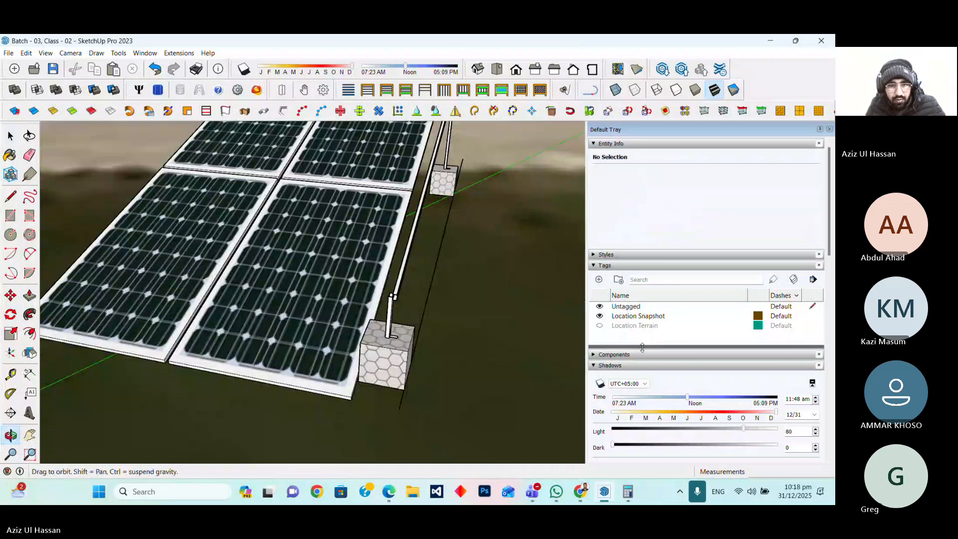
scroll(373, 294, "up", 5)
middle_click_drag(373, 293, 365, 321)
left_click(14, 296)
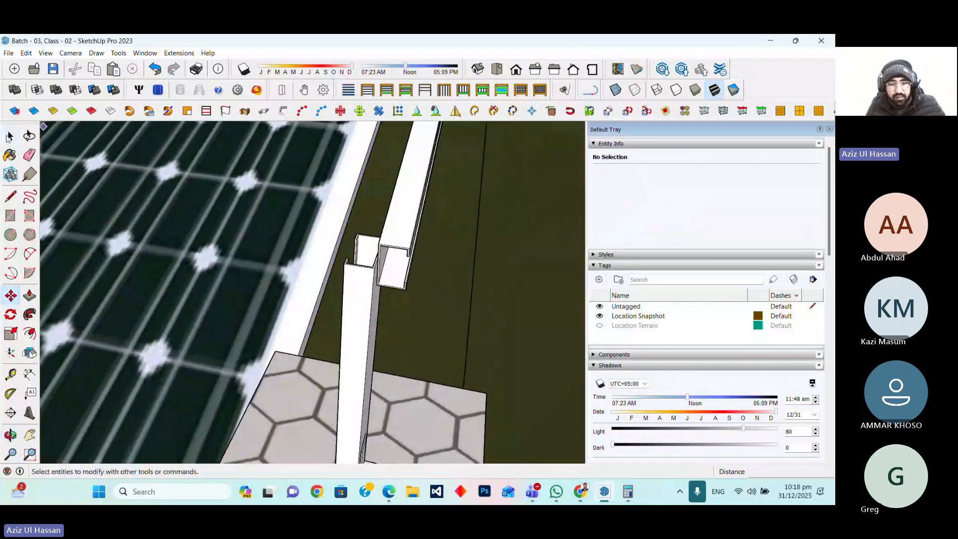
key("space")
left_click(410, 230)
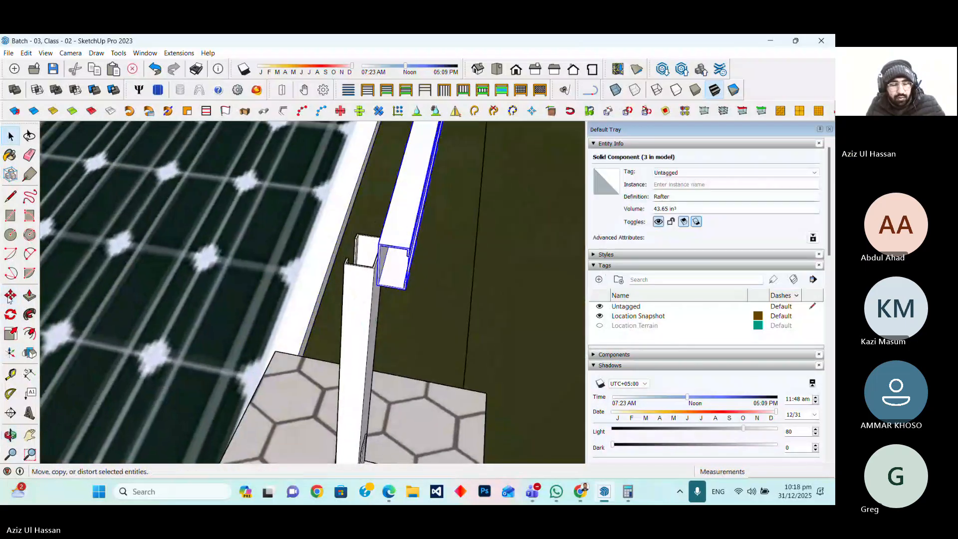
key("m")
left_click(369, 313)
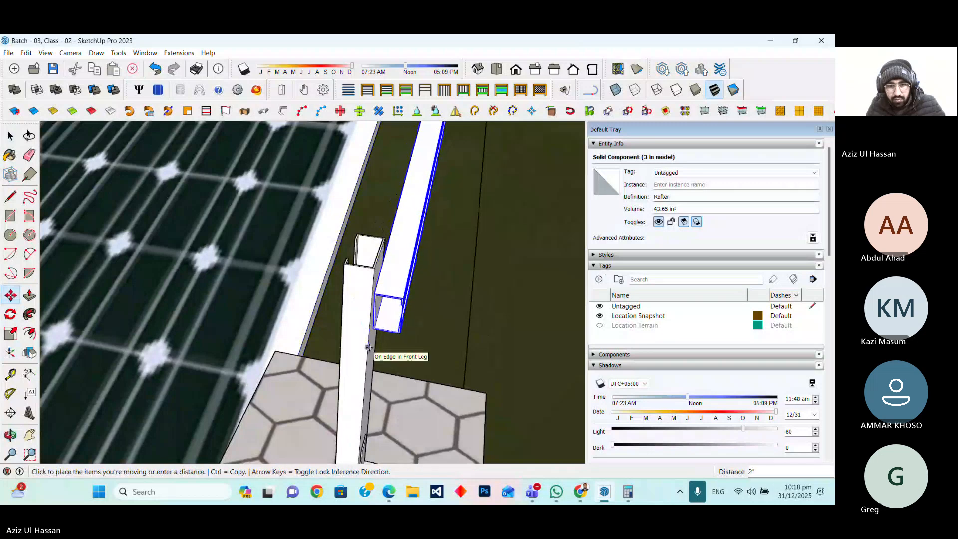
left_click(354, 386)
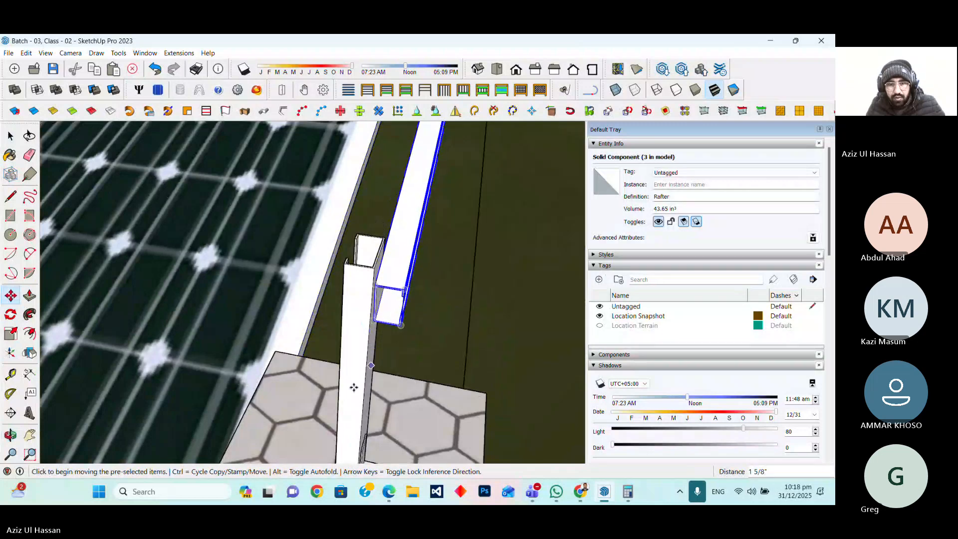
scroll(288, 433, "down", 3)
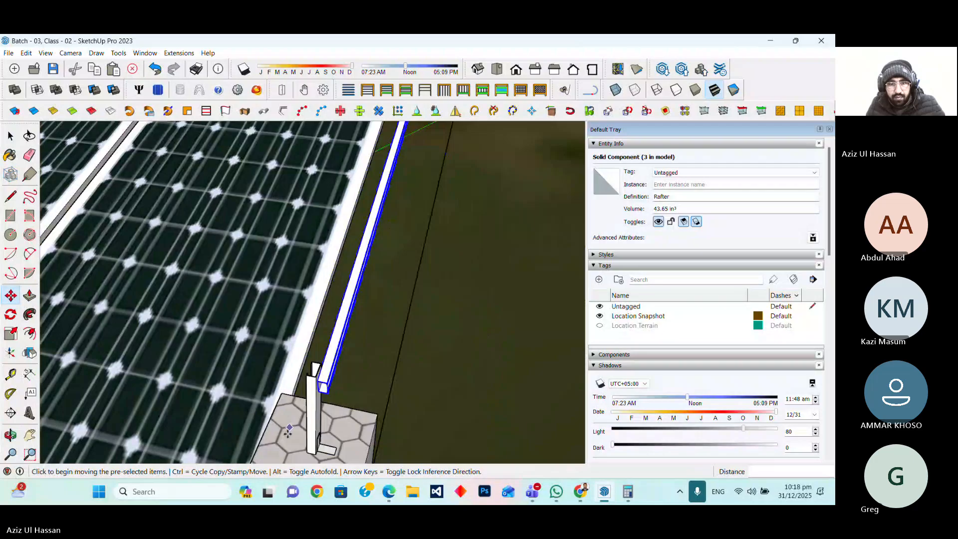
scroll(288, 433, "down", 3)
scroll(348, 187, "up", 2)
scroll(348, 187, "up", 5)
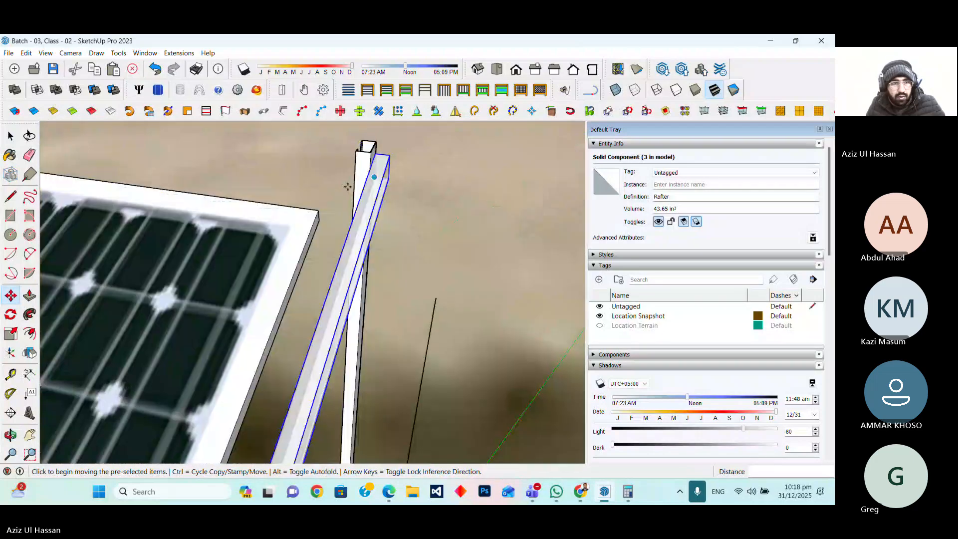
scroll(348, 187, "down", 6)
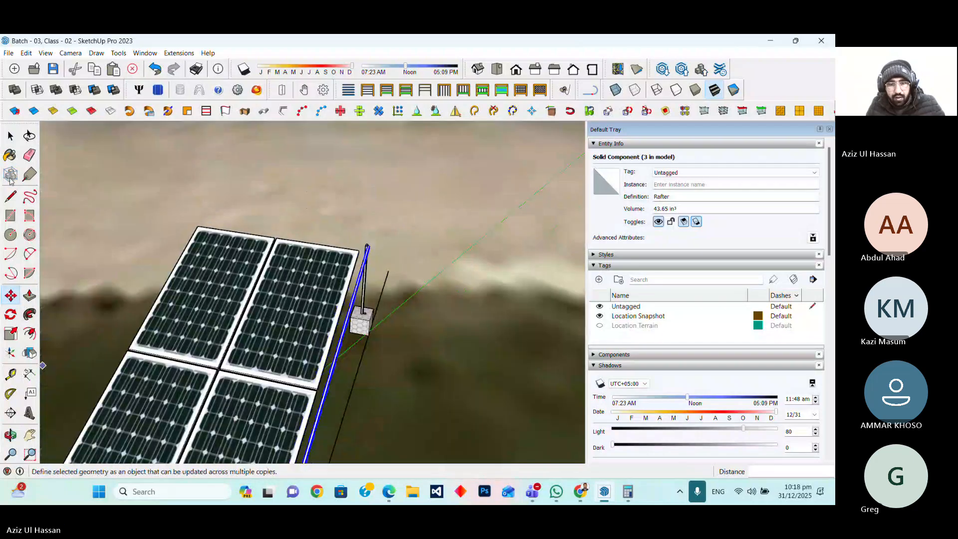
Select both foundations, both legs and the rafter and make them into one group
left_click(11, 135)
left_click(421, 315)
scroll(377, 302, "up", 3)
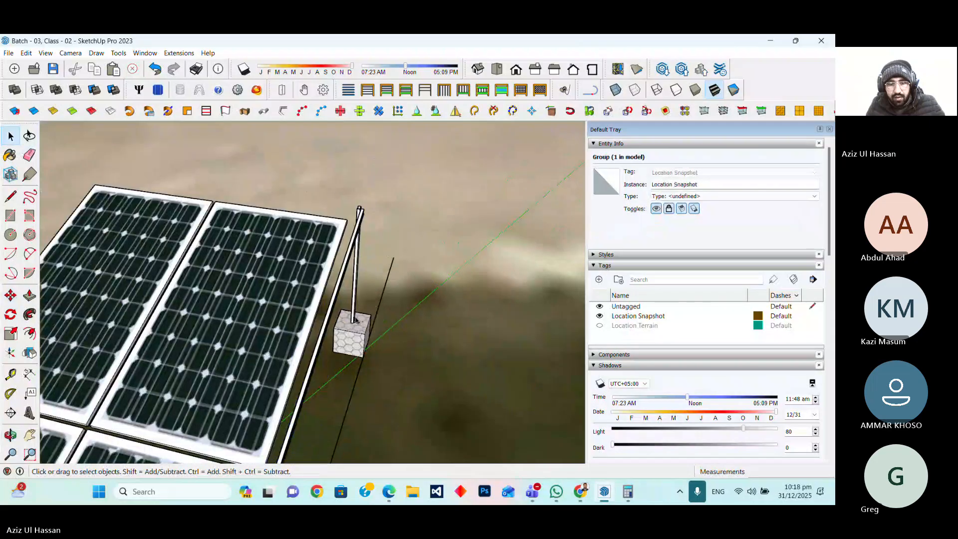
left_click(356, 322, "ctrl")
left_click(355, 279, "ctrl")
left_click(359, 219, "ctrl")
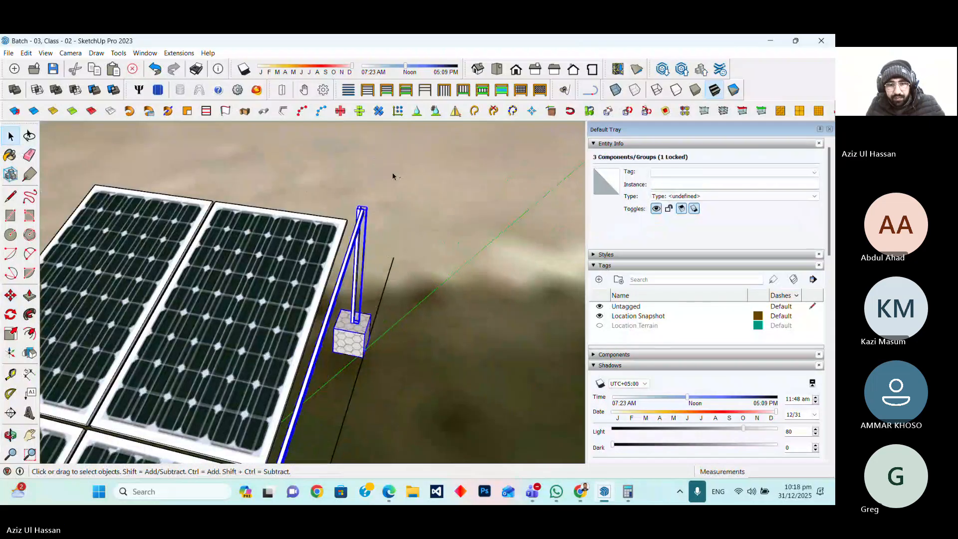
scroll(399, 170, "down", 5)
scroll(342, 315, "up", 3)
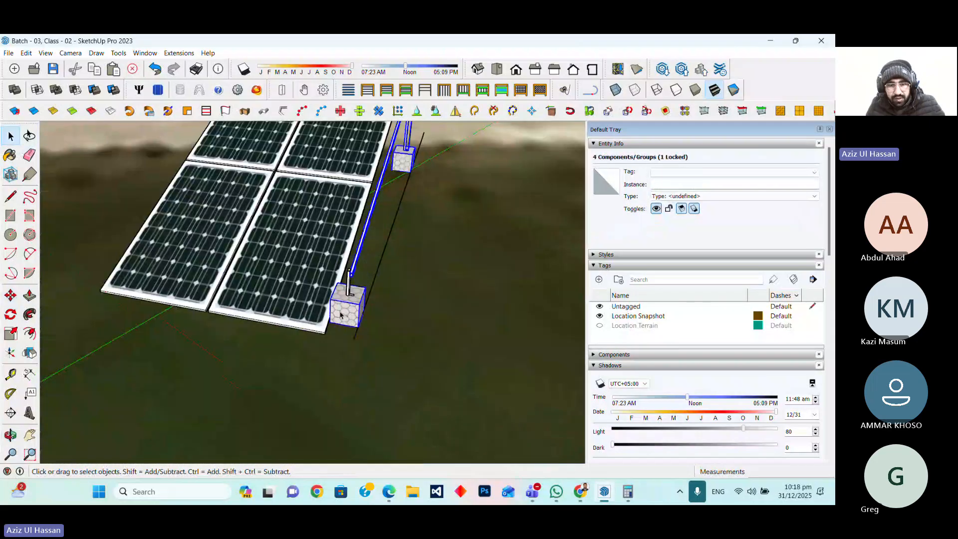
scroll(350, 276, "up", 2)
left_click(350, 276, "ctrl")
right_click(348, 280)
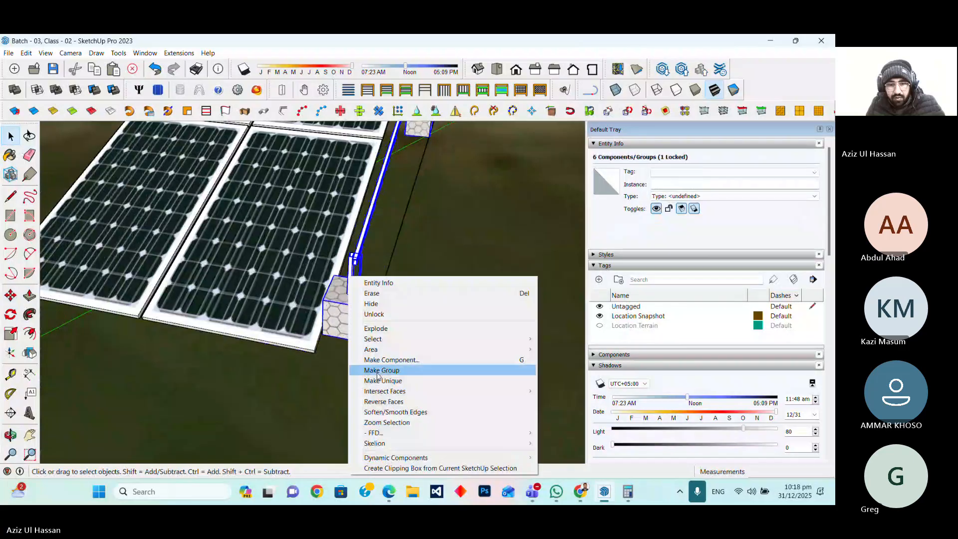
left_click(451, 368)
scroll(325, 417, "down", 2)
scroll(325, 417, "down", 2)
left_click(324, 417)
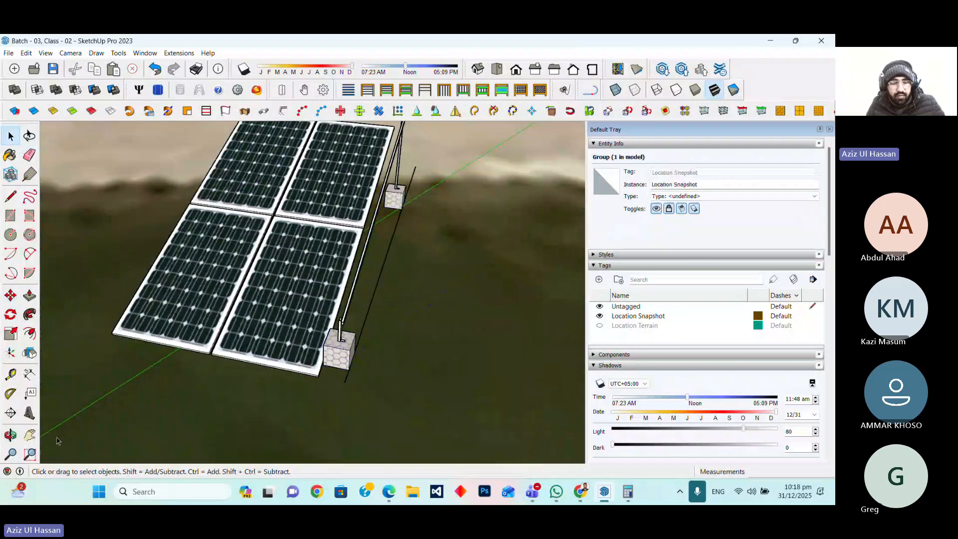
middle_click_drag(299, 401, 224, 380)
scroll(368, 419, "up", 3)
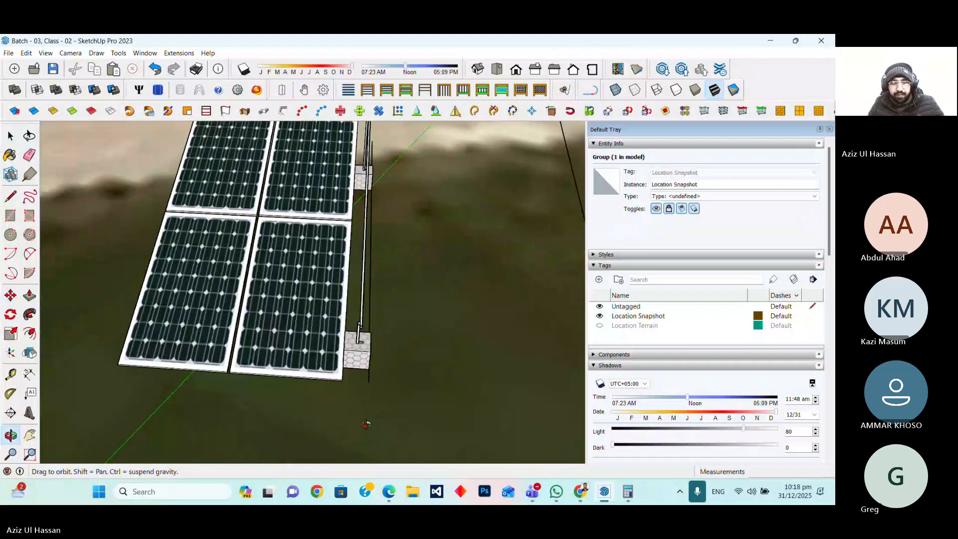
scroll(368, 421, "down", 3)
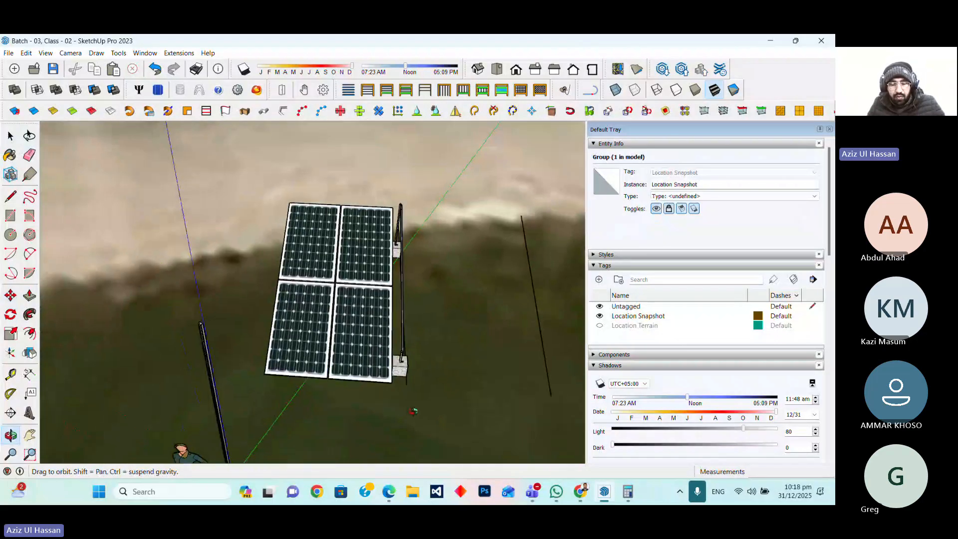
scroll(413, 410, "up", 3)
key("space")
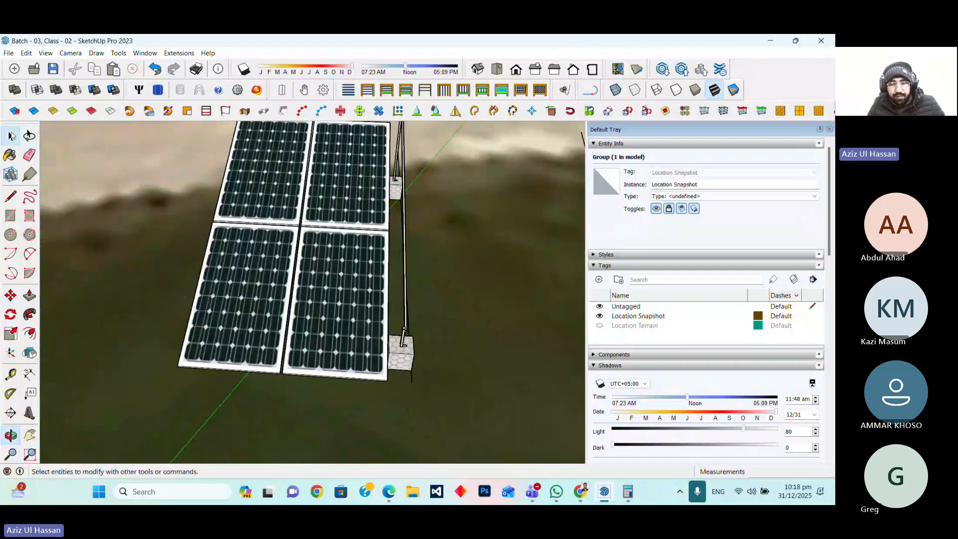
left_click(409, 363)
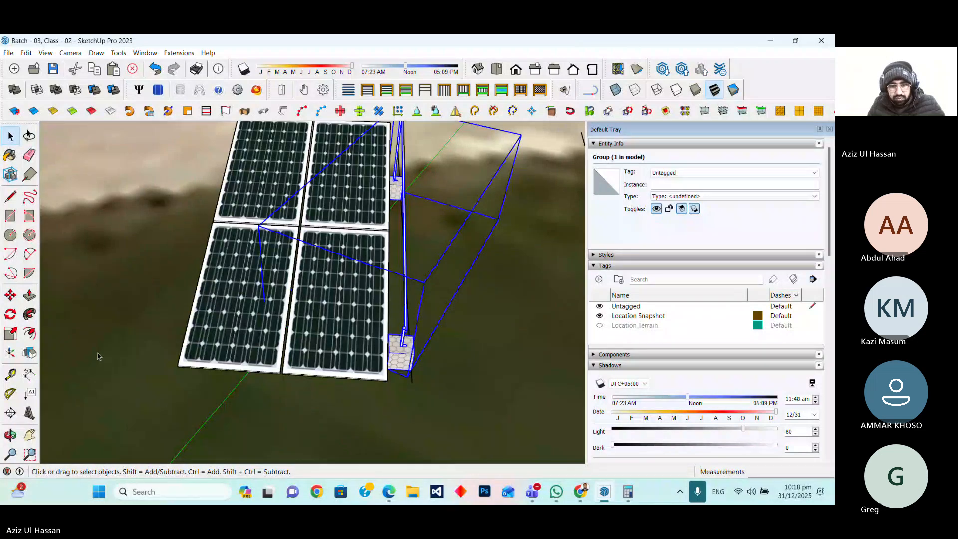
key("m")
scroll(412, 367, "up", 3)
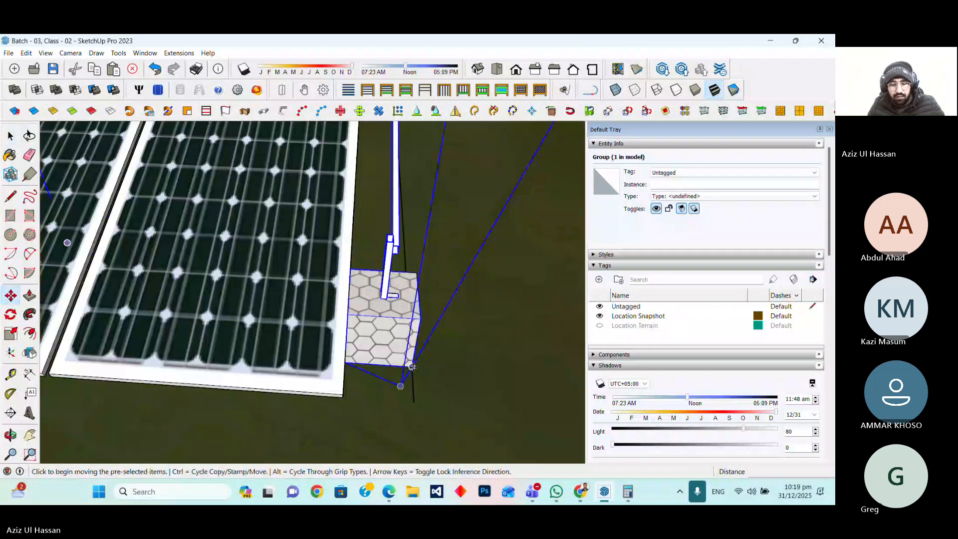
left_click(412, 367)
key("ctrl")
scroll(511, 390, "down", 3)
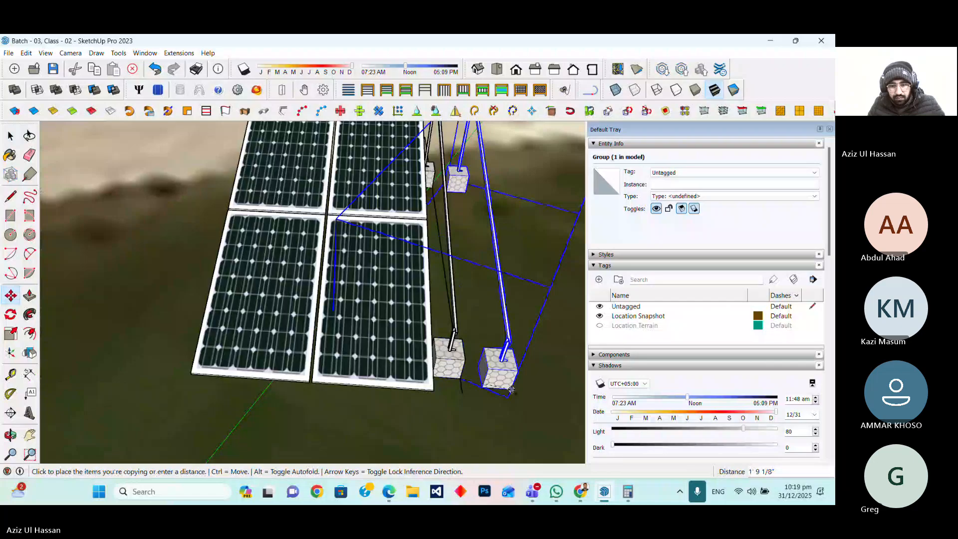
scroll(511, 390, "down", 2)
scroll(372, 356, "up", 3)
key("Escape")
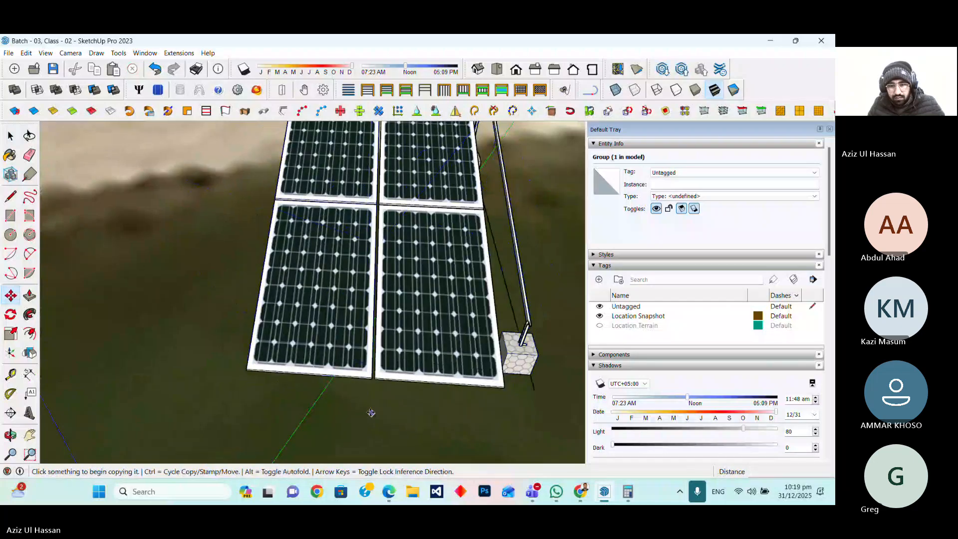
Draw a reference line about 16' 11" long from the near foundation's outer corner across the ground
scroll(370, 412, "down", 3)
scroll(442, 399, "up", 2)
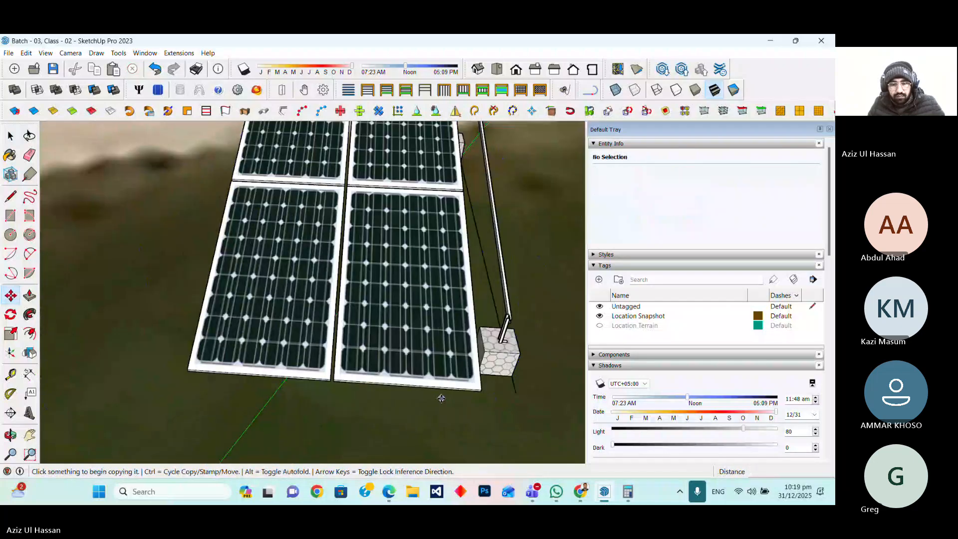
middle_click_drag(441, 398, 409, 356)
key("o")
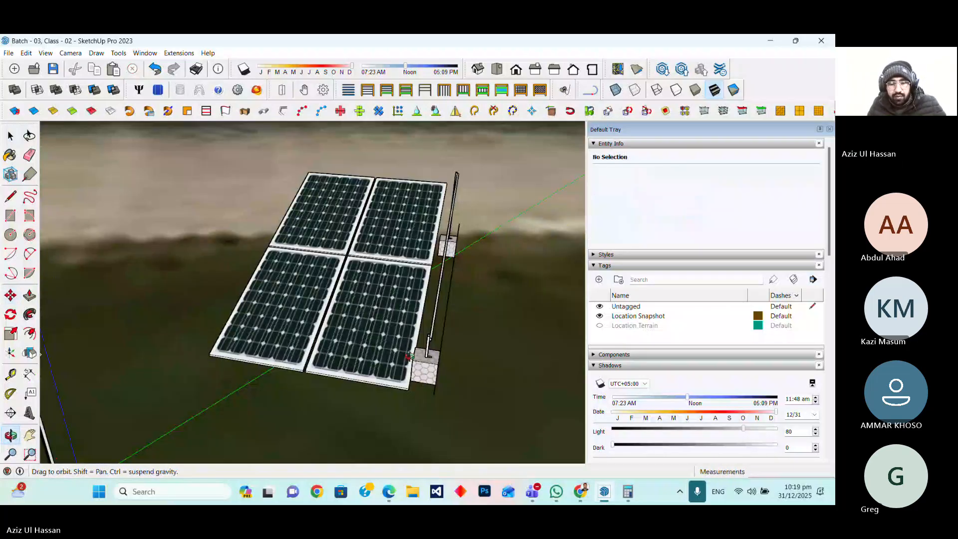
mouse_move(408, 356)
left_mouse_down()
mouse_move(455, 384)
mouse_move(413, 369)
mouse_move(422, 392)
mouse_move(366, 384)
mouse_move(394, 394)
mouse_move(398, 370)
left_mouse_up()
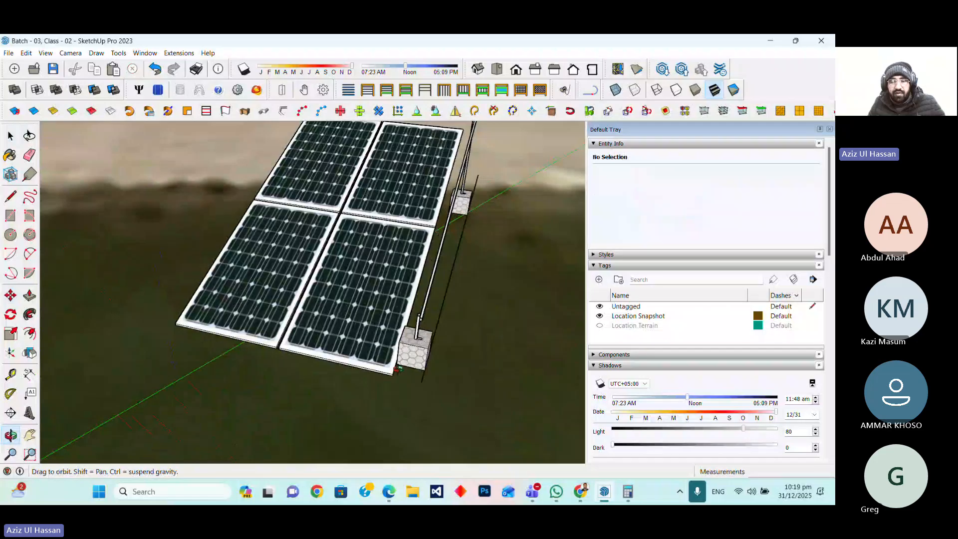
middle_click_drag(398, 369, 409, 352)
scroll(445, 357, "up", 2)
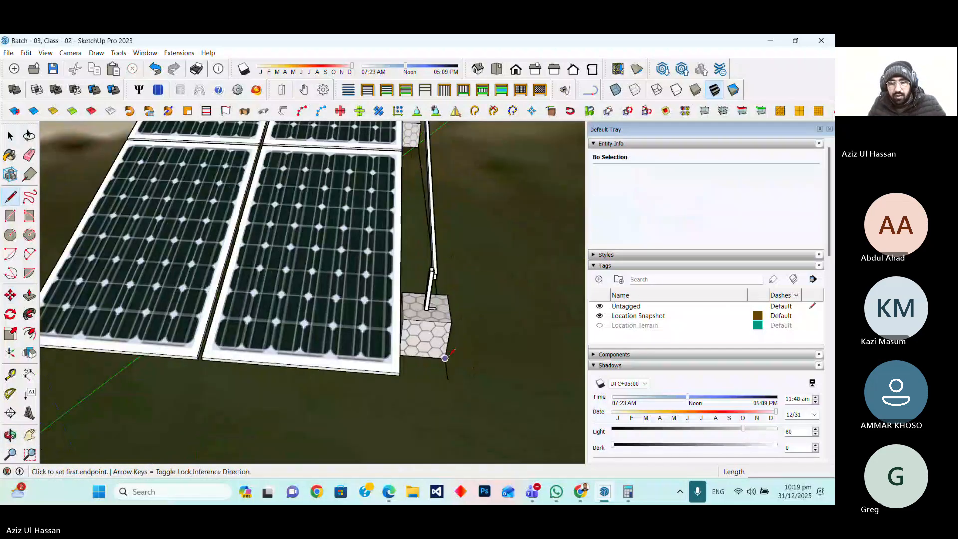
left_click(445, 358)
scroll(445, 358, "down", 4)
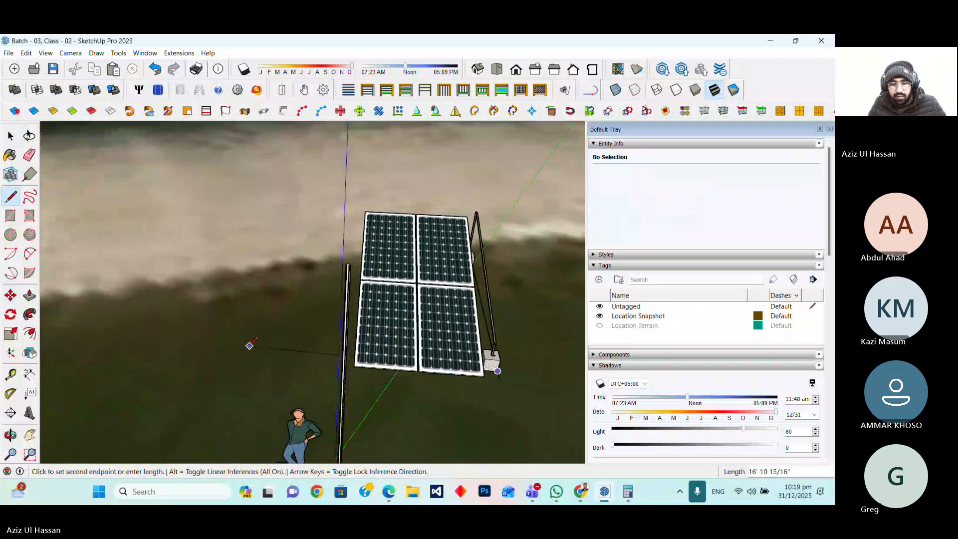
left_click(236, 350)
key("Escape")
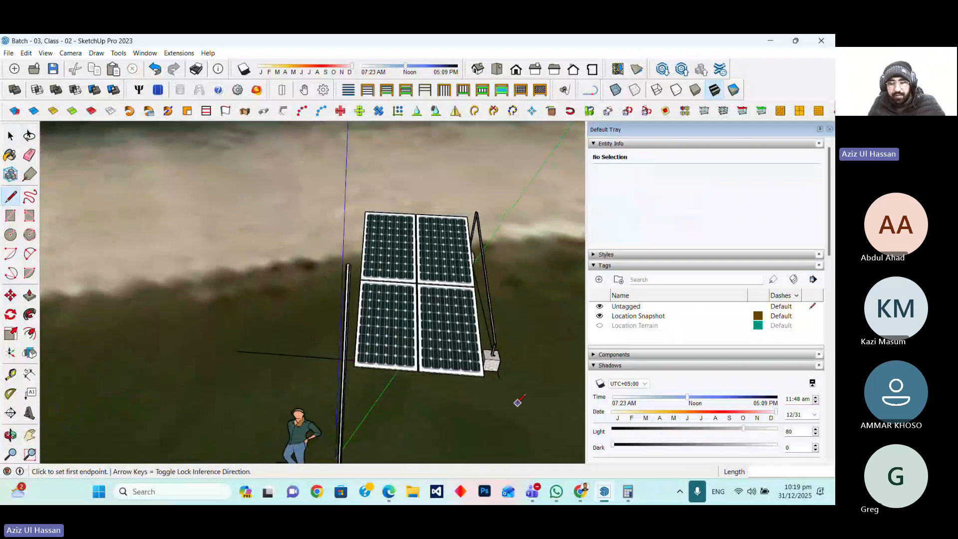
Select the solar panels and move them about 12' 6" away from the mounting structure along the reference line
scroll(518, 403, "up", 3)
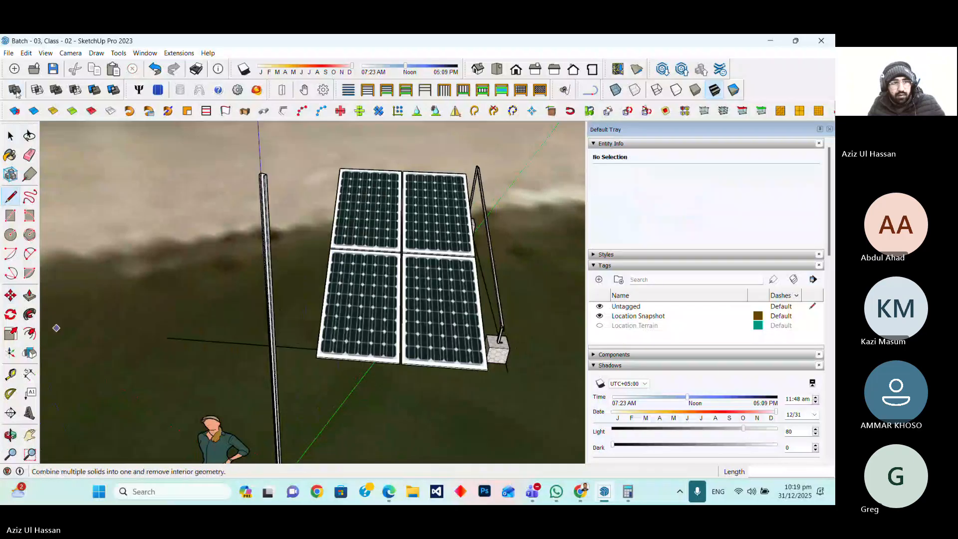
left_click(11, 135)
left_click(418, 323)
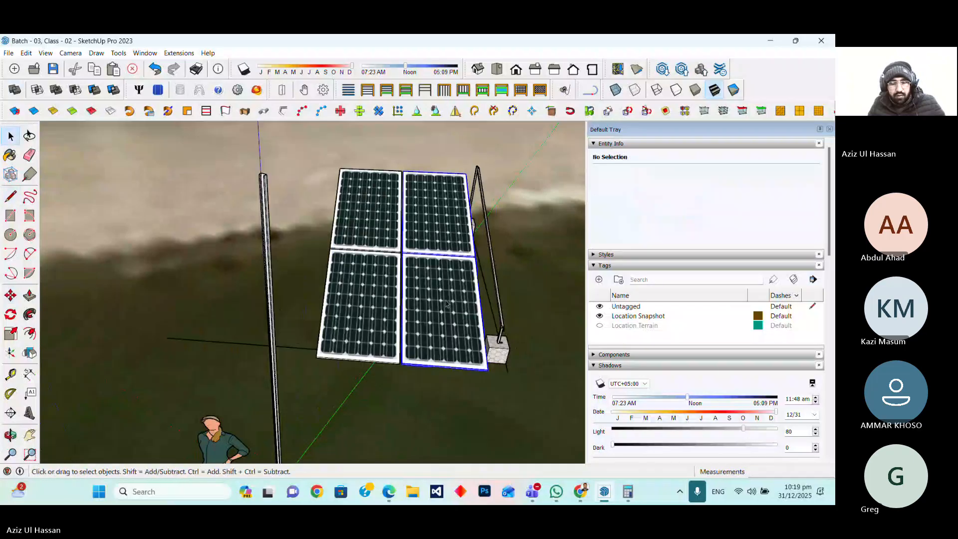
left_click(378, 320, "shift")
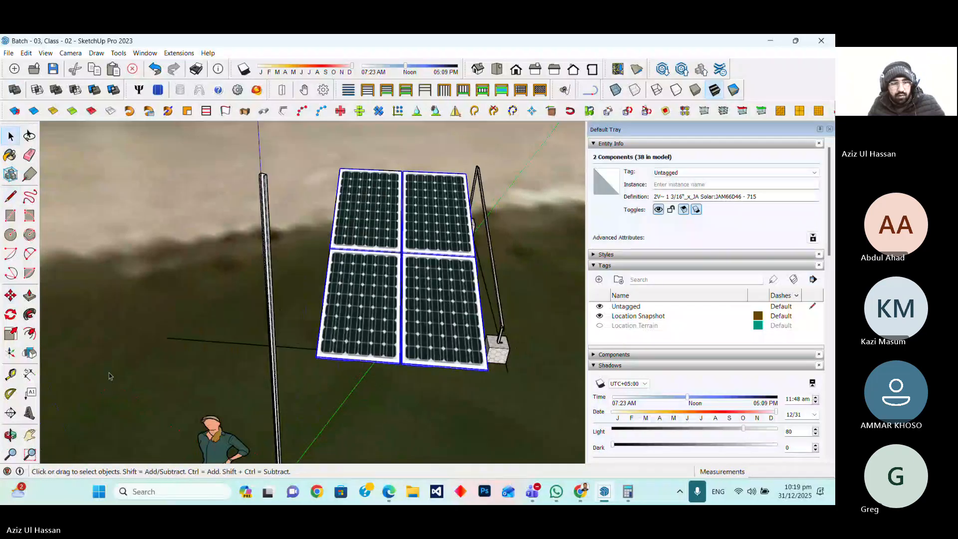
left_click(11, 296)
left_click(492, 381)
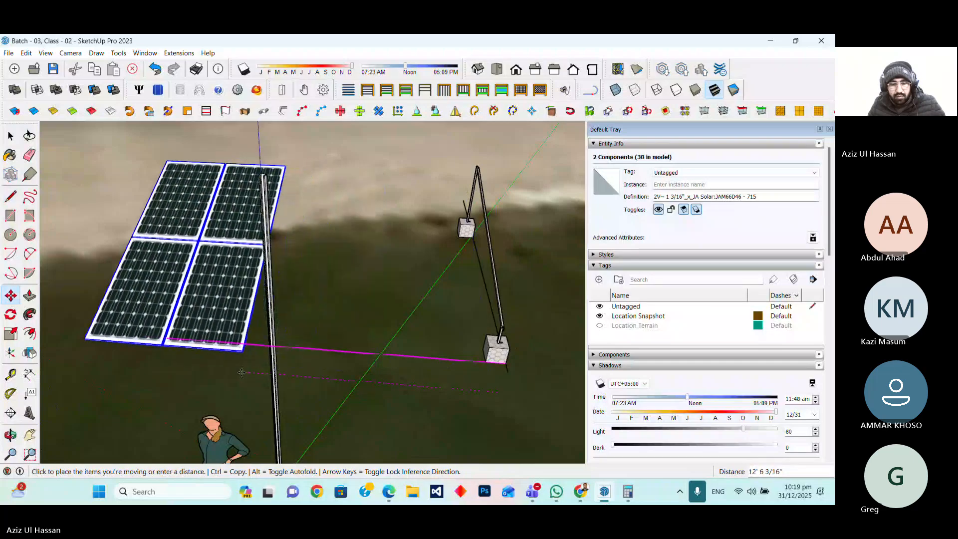
left_click(242, 372)
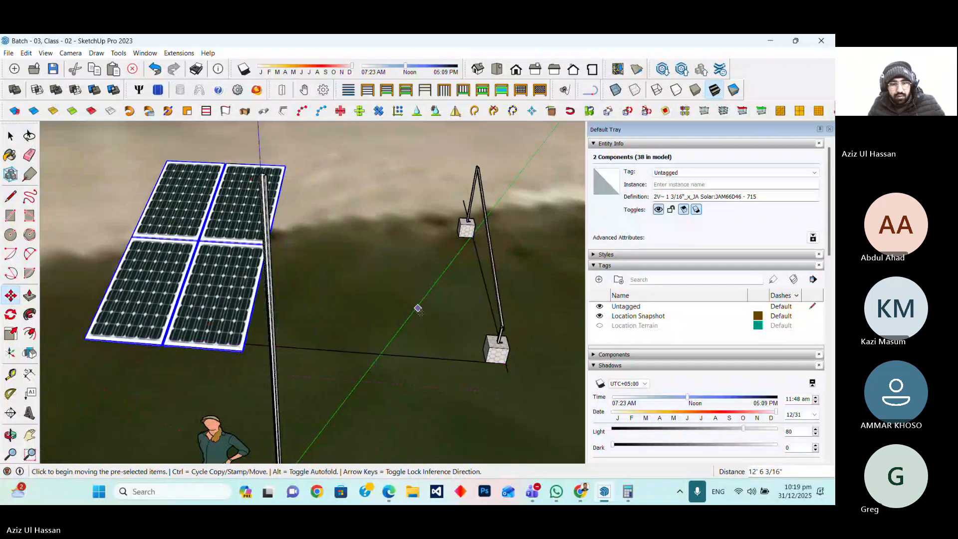
Copy the grouped mounting structure 1303mm along the reference line from its foundation corner
key("space")
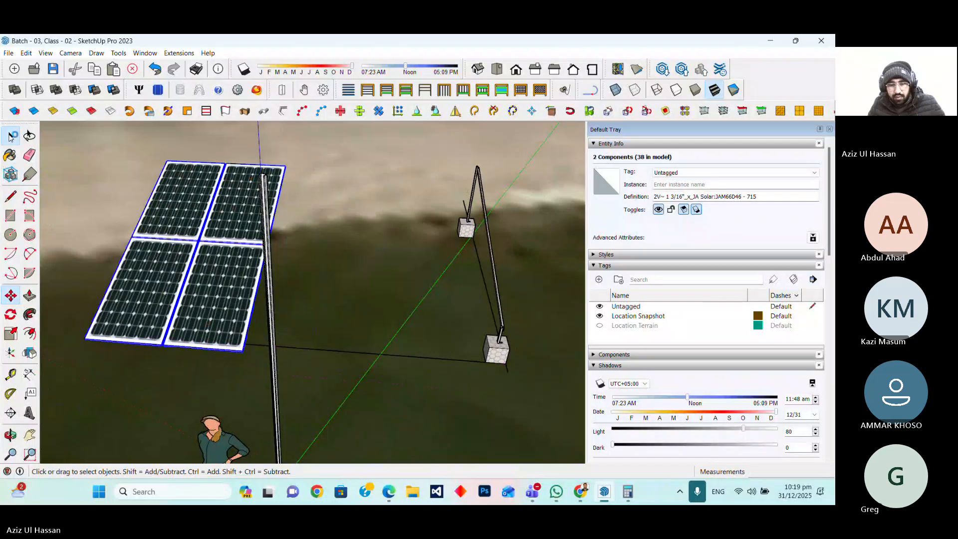
left_click(502, 356)
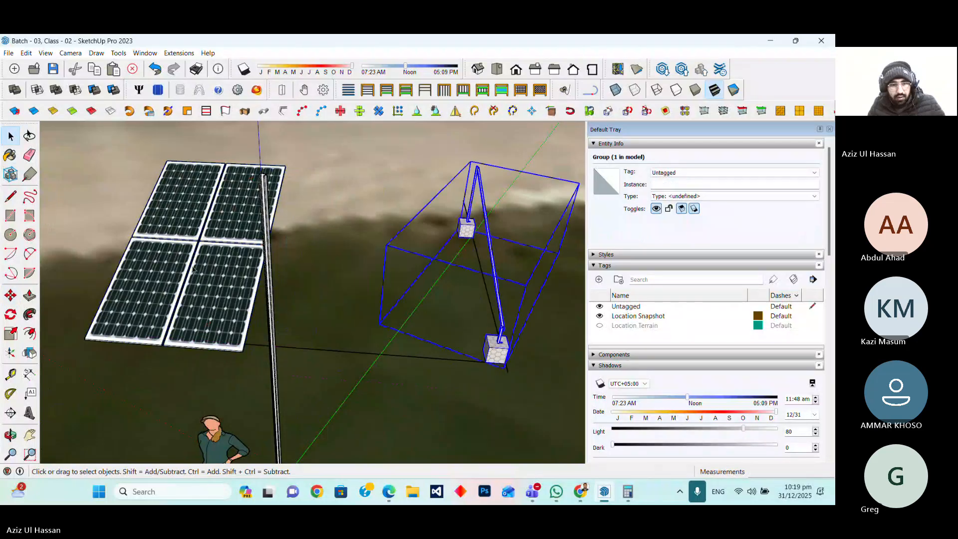
left_click(10, 295)
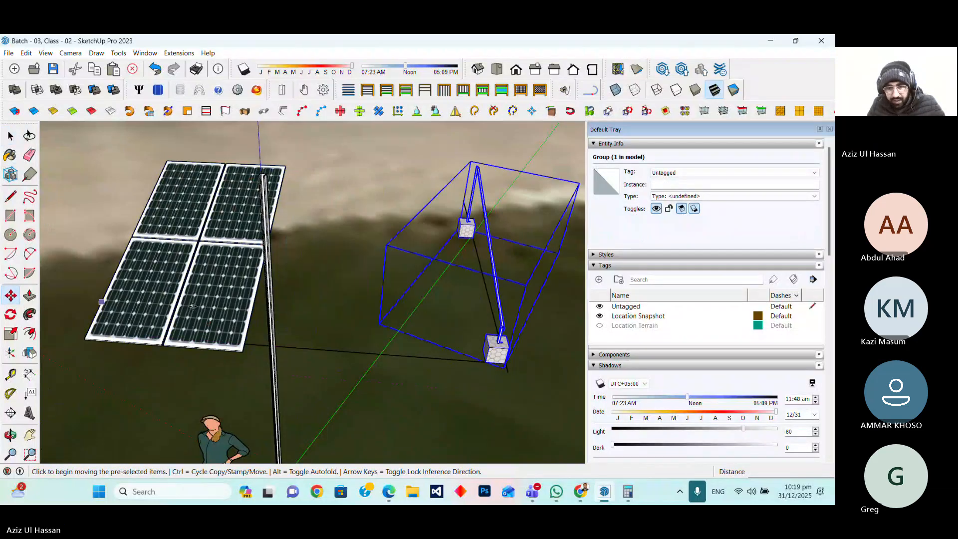
scroll(520, 355, "up", 5)
scroll(520, 355, "up", 4)
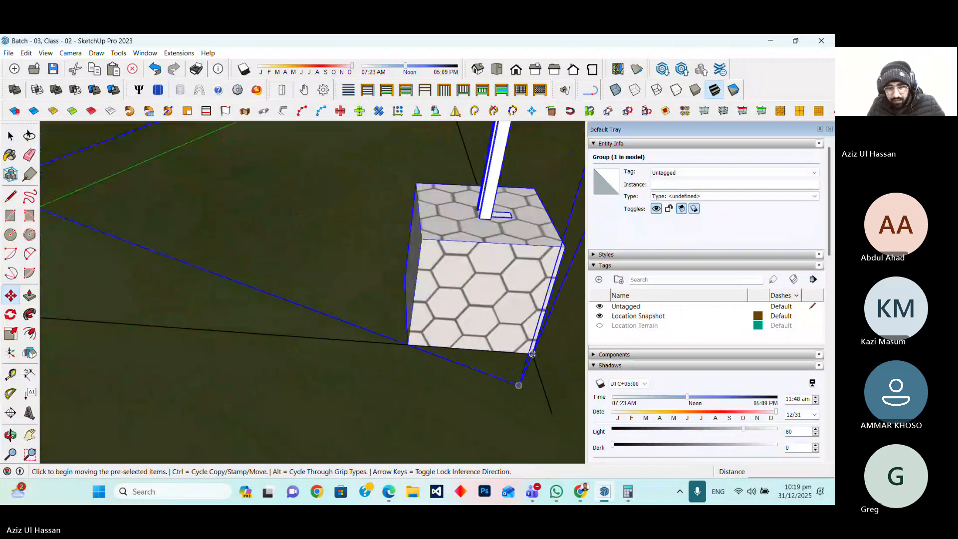
left_click(521, 356)
key("ctrl")
scroll(562, 353, "down", 4)
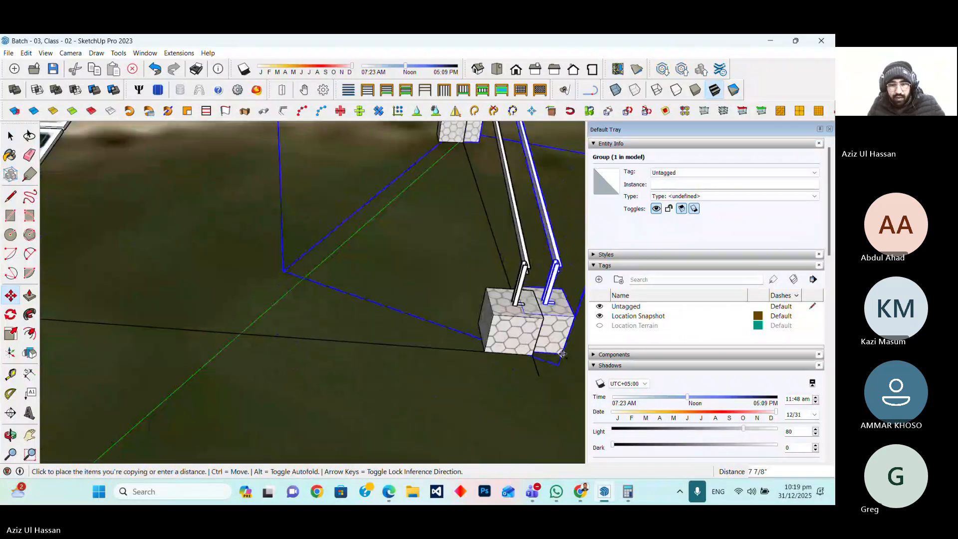
scroll(562, 354, "down", 5)
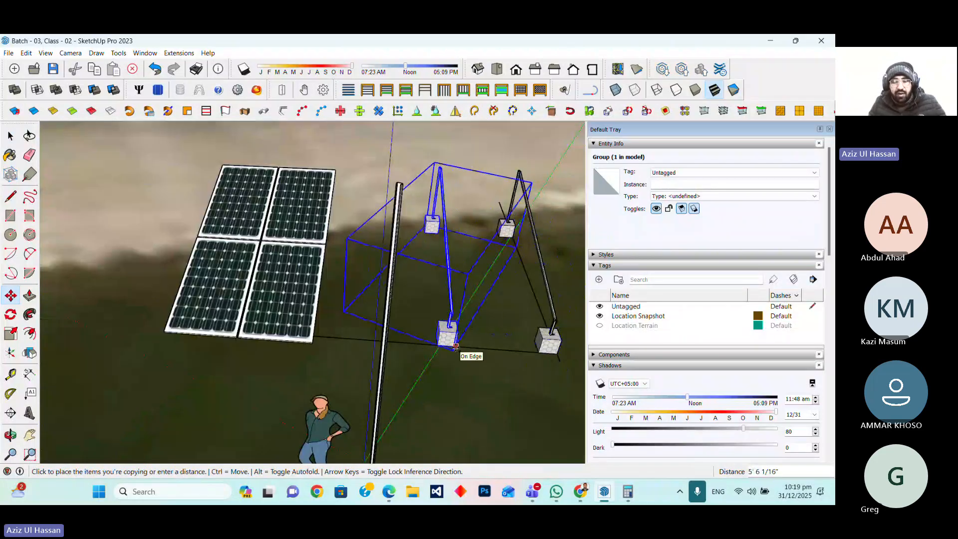
type("130")
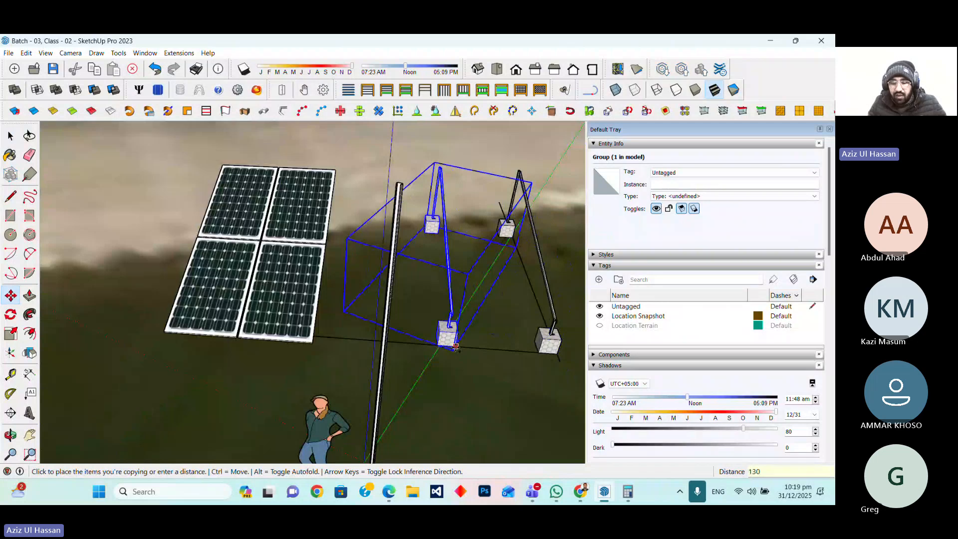
type("3mm")
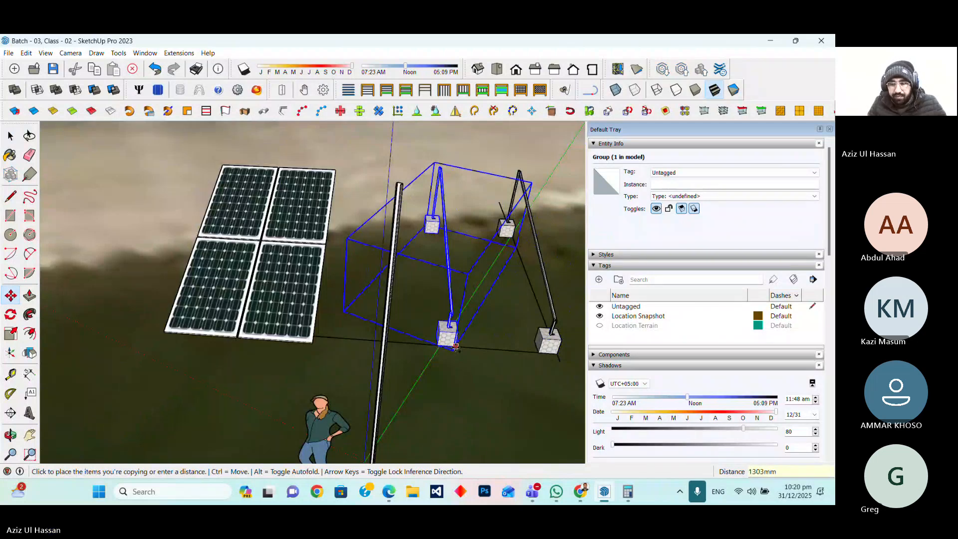
key("Return")
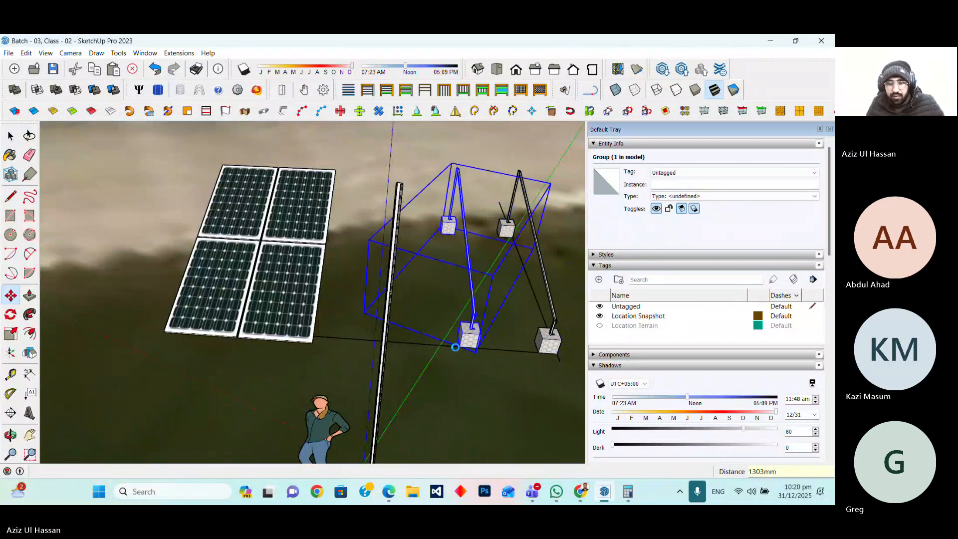
Examine the solar panels and both mounting structures from different viewpoints
left_click(10, 135)
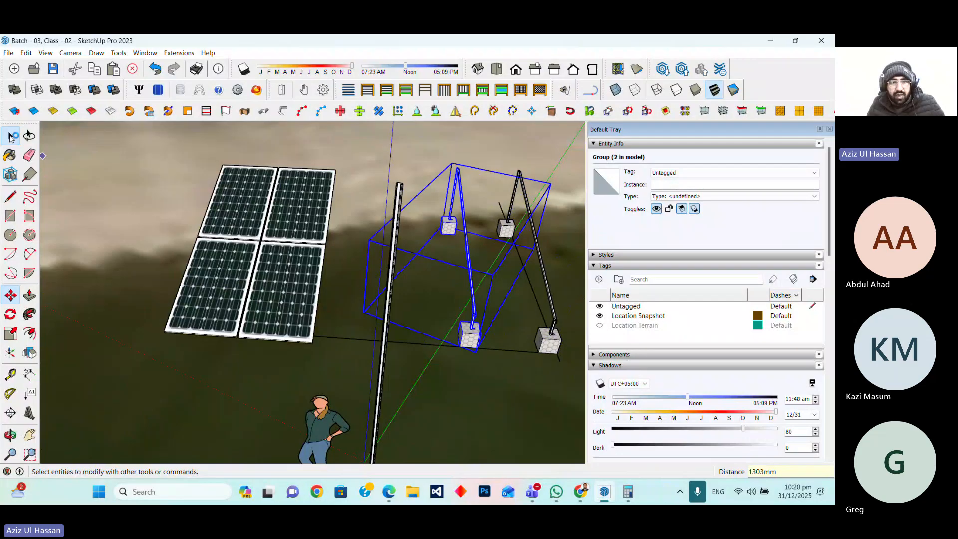
left_click(128, 170)
left_click(306, 330)
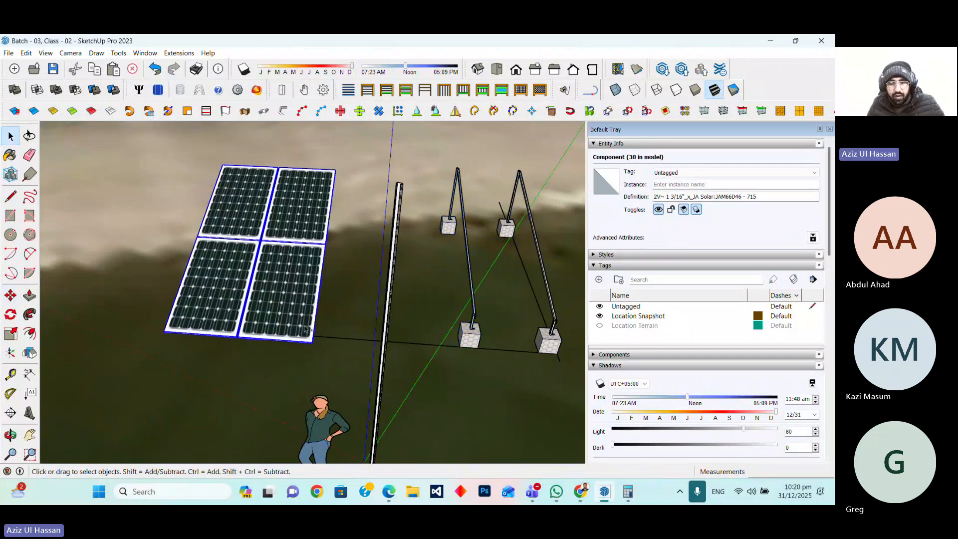
scroll(327, 343, "up", 1)
scroll(280, 331, "down", 3)
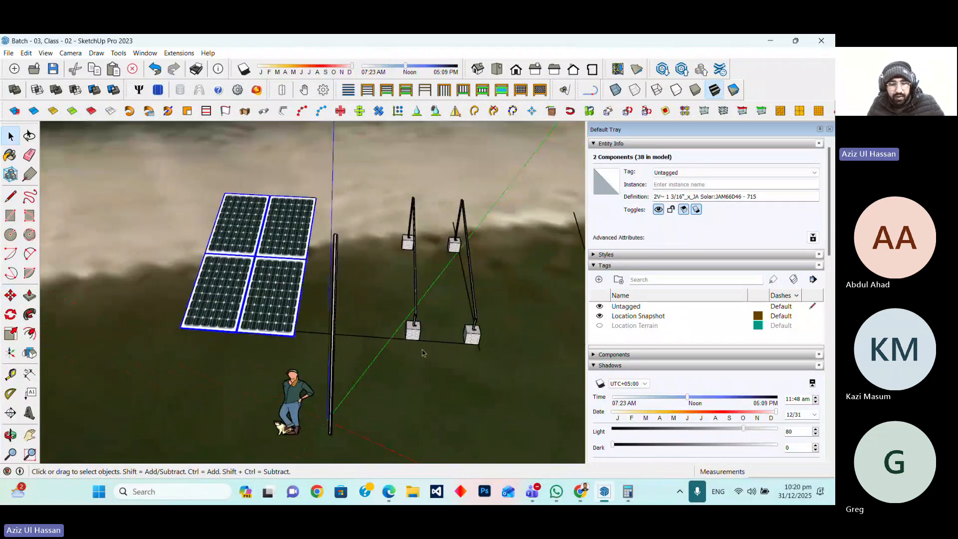
left_click(366, 443)
scroll(267, 446, "up", 2)
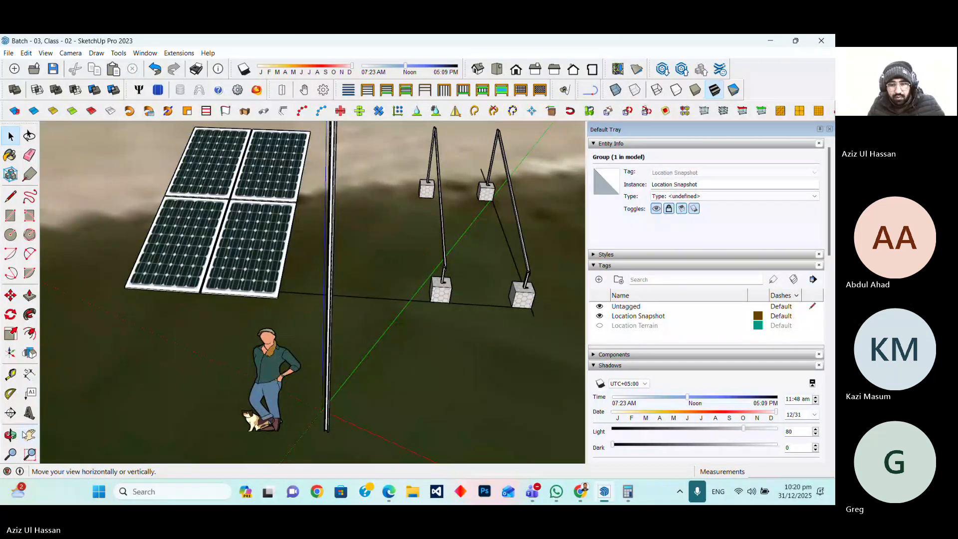
left_click(10, 434)
left_click_drag(321, 396, 265, 335)
scroll(265, 335, "down", 3)
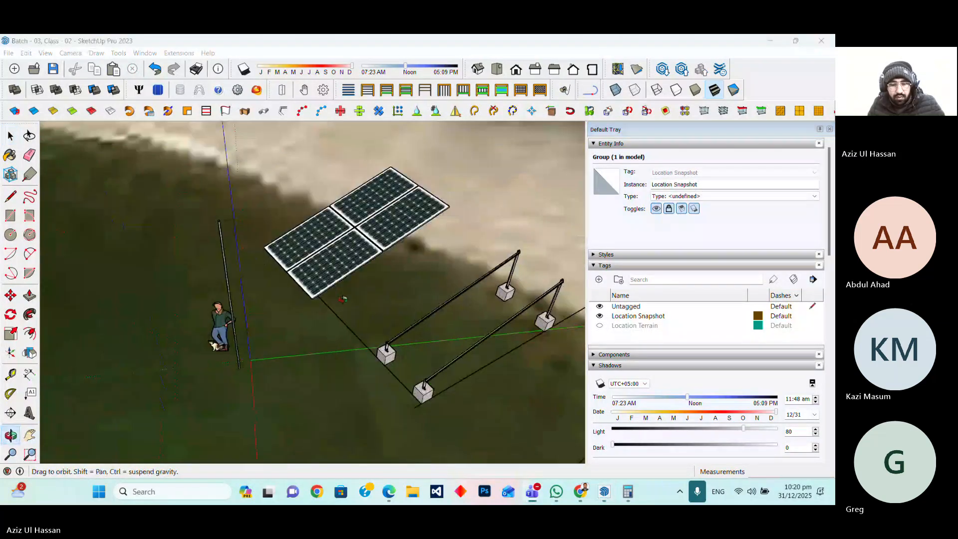
left_click(272, 350)
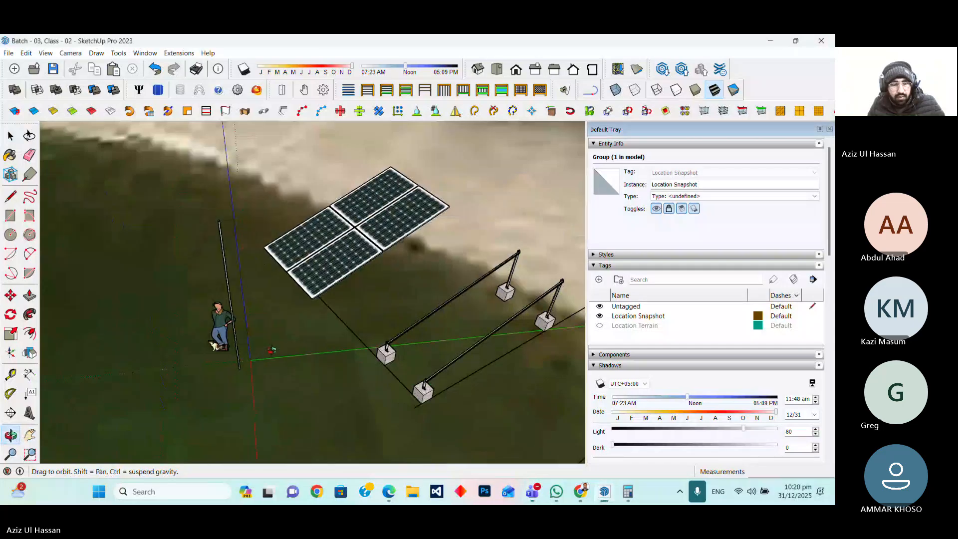
scroll(272, 350, "up", 3)
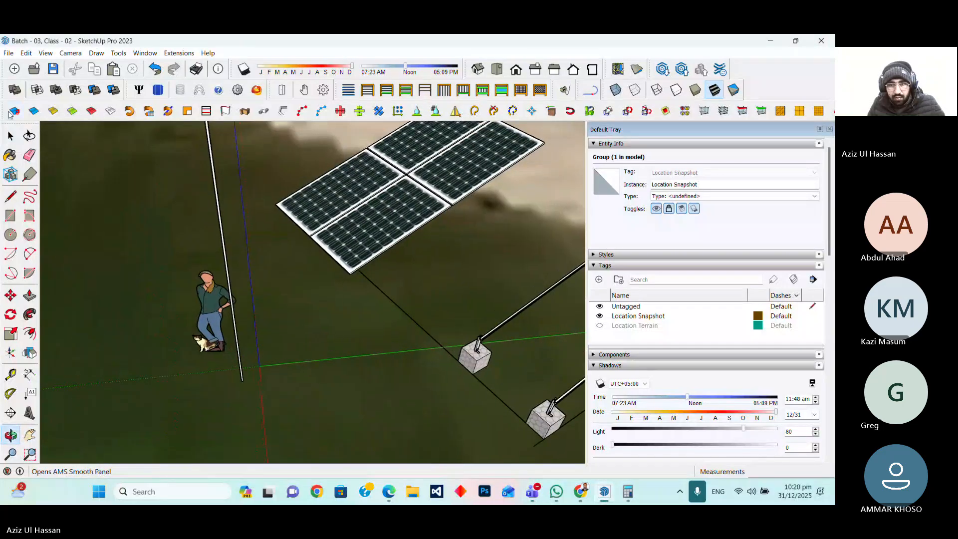
left_click(11, 135)
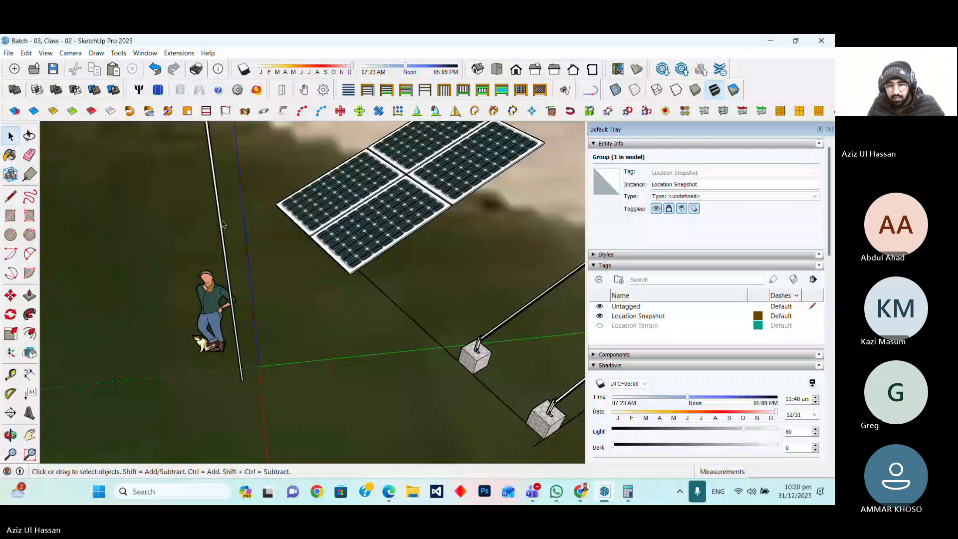
Make the standalone vertical rafter component unique and rename its definition to purlin
left_click(221, 225)
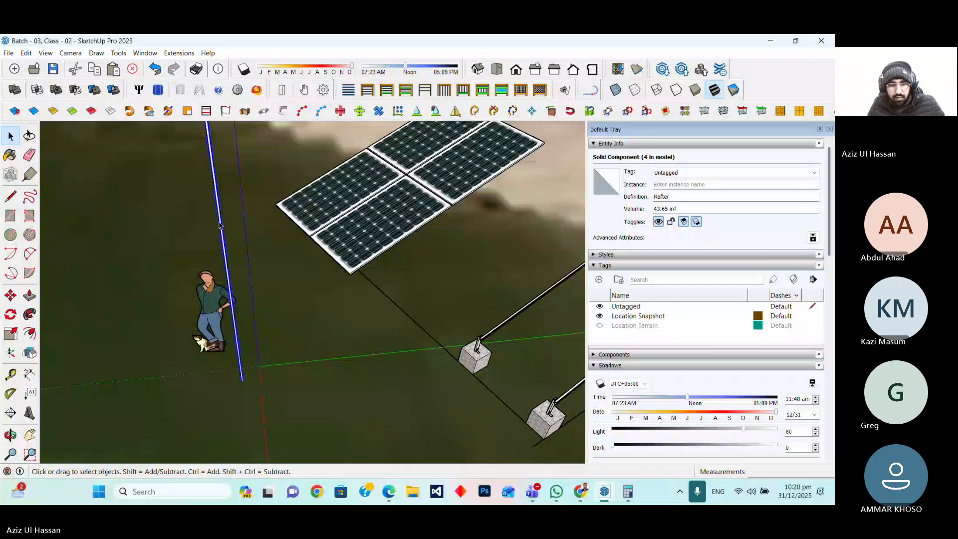
scroll(220, 225, "down", 4)
scroll(436, 309, "up", 2)
left_click(436, 309)
double_click(437, 308)
left_click(437, 309)
left_click(164, 397)
scroll(340, 365, "down", 3)
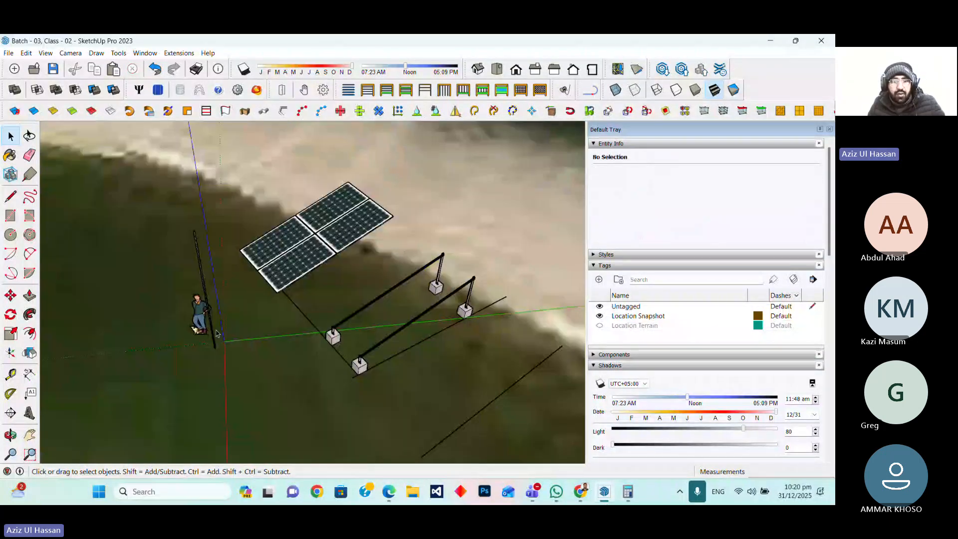
left_click(213, 330)
right_click(213, 330)
left_click(276, 123)
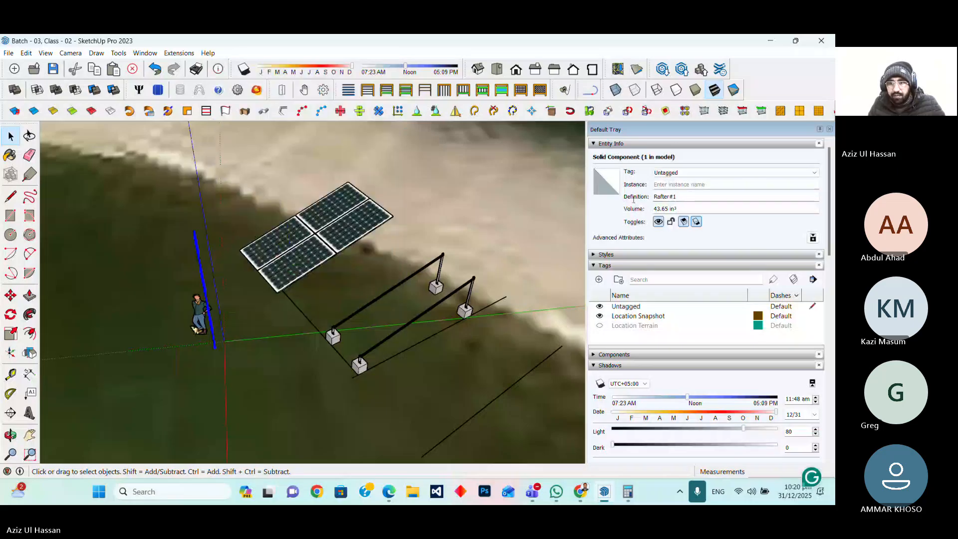
double_click(657, 196)
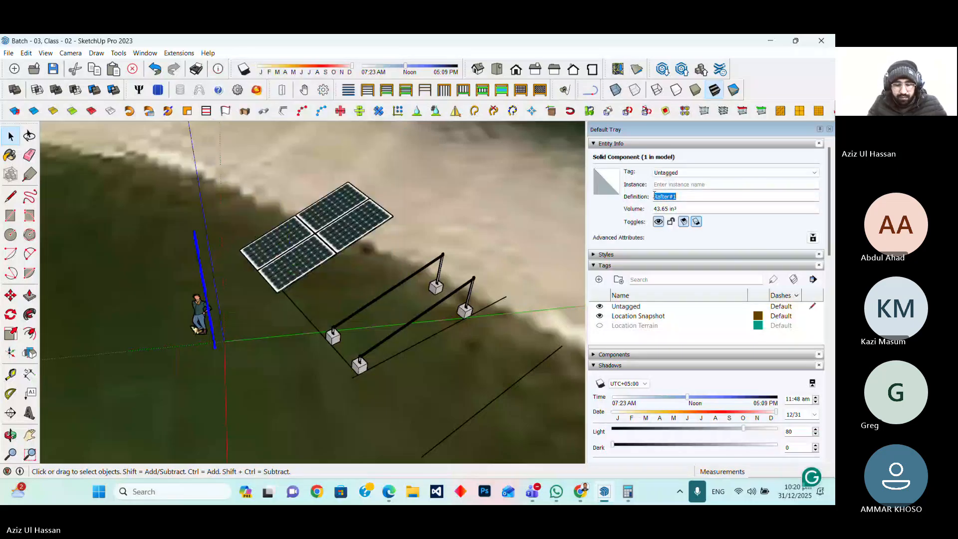
key("BackSpace")
type("Purlin")
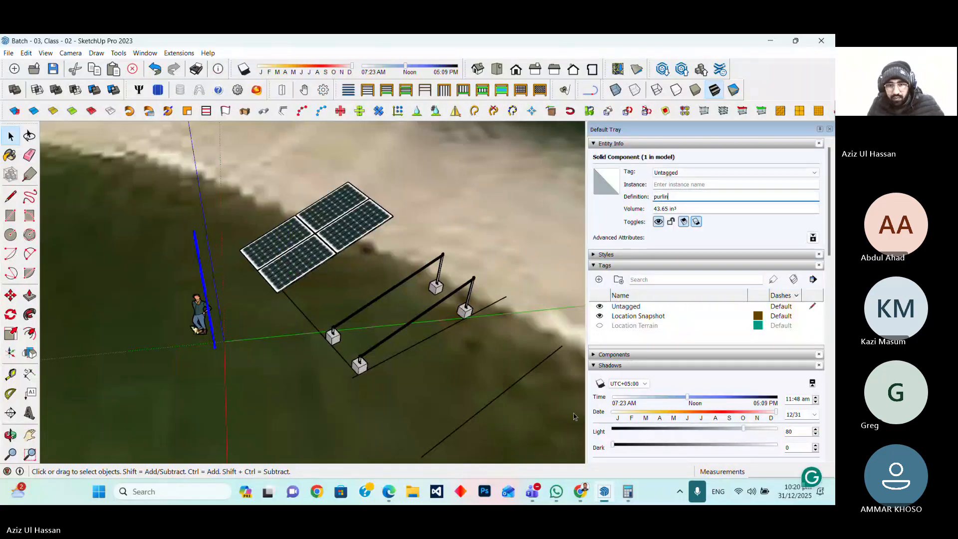
Move the purlin from its bottom corner onto the top of a foundation beside the existing leg
scroll(381, 330, "down", 6)
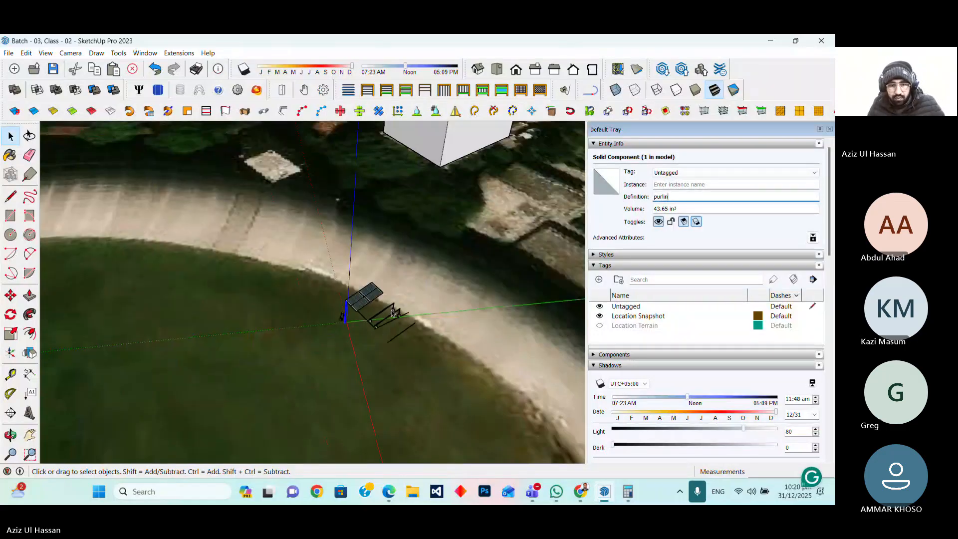
scroll(392, 313, "up", 8)
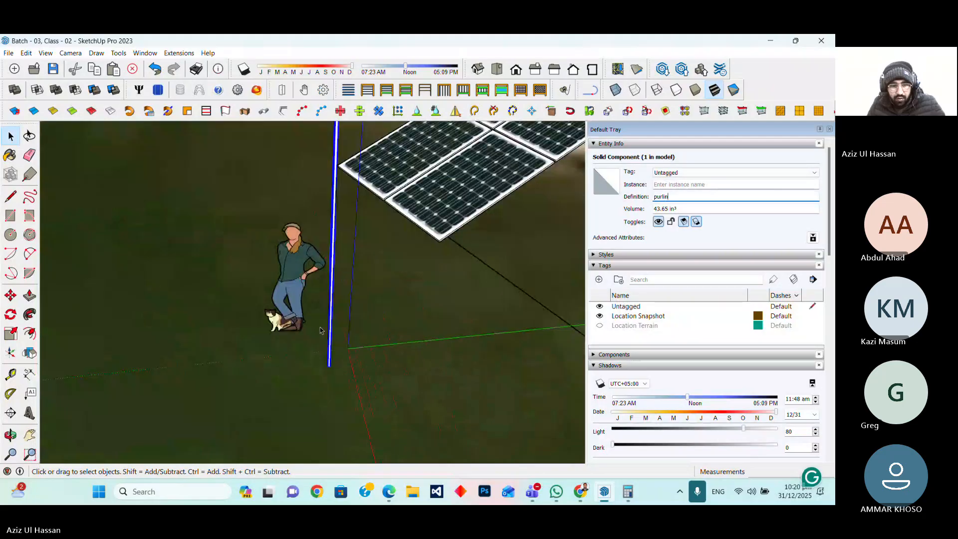
scroll(320, 330, "up", 5)
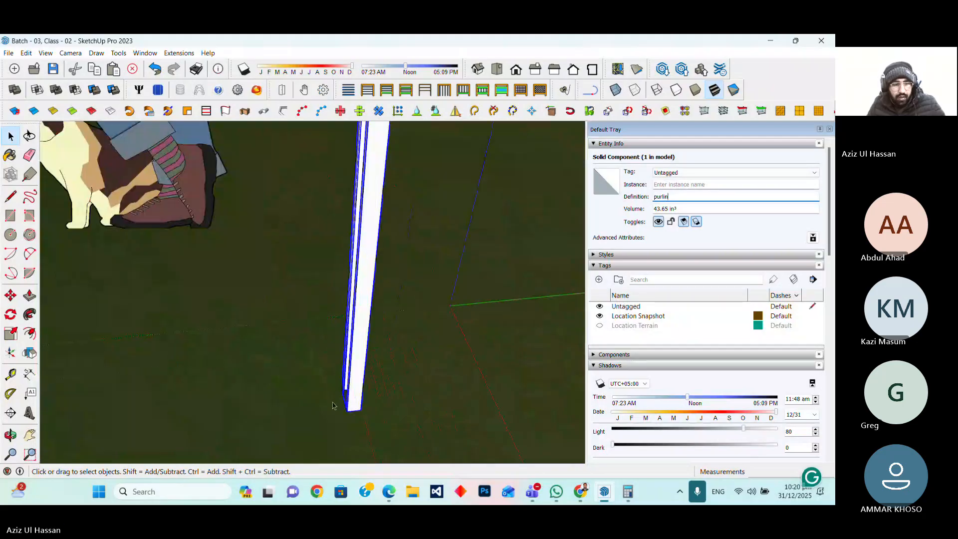
left_click(15, 440)
left_click_drag(319, 345, 490, 360)
scroll(442, 321, "up", 2)
left_click(11, 297)
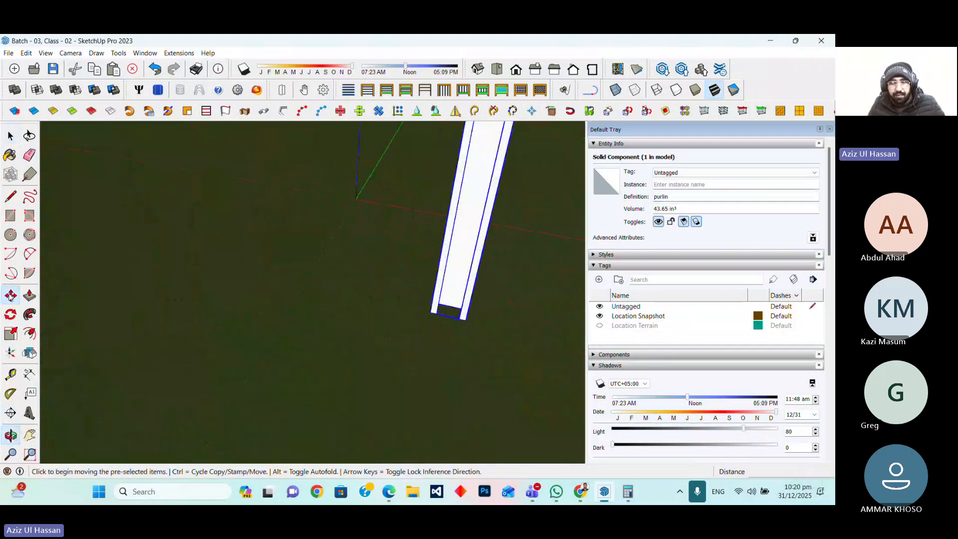
left_click(430, 312)
scroll(409, 334, "down", 5)
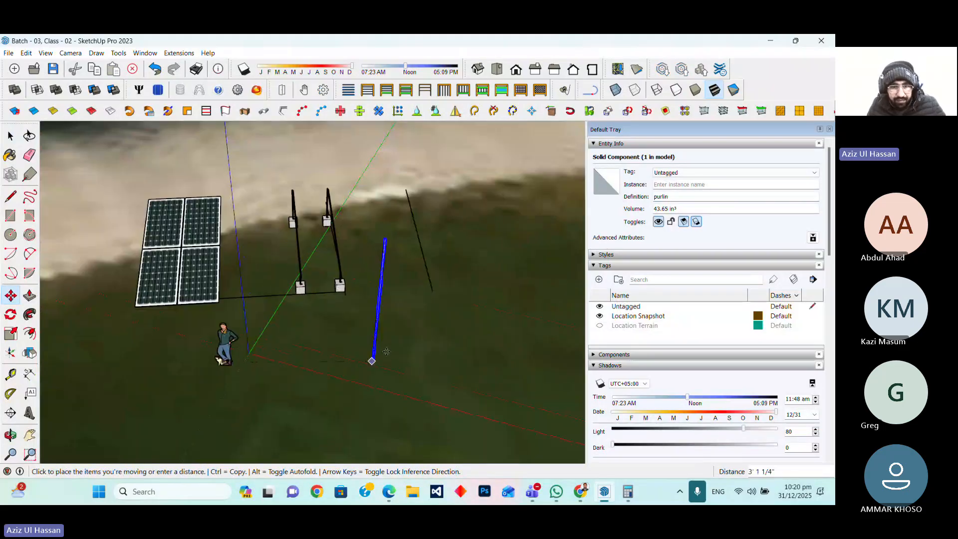
scroll(339, 287, "up", 10)
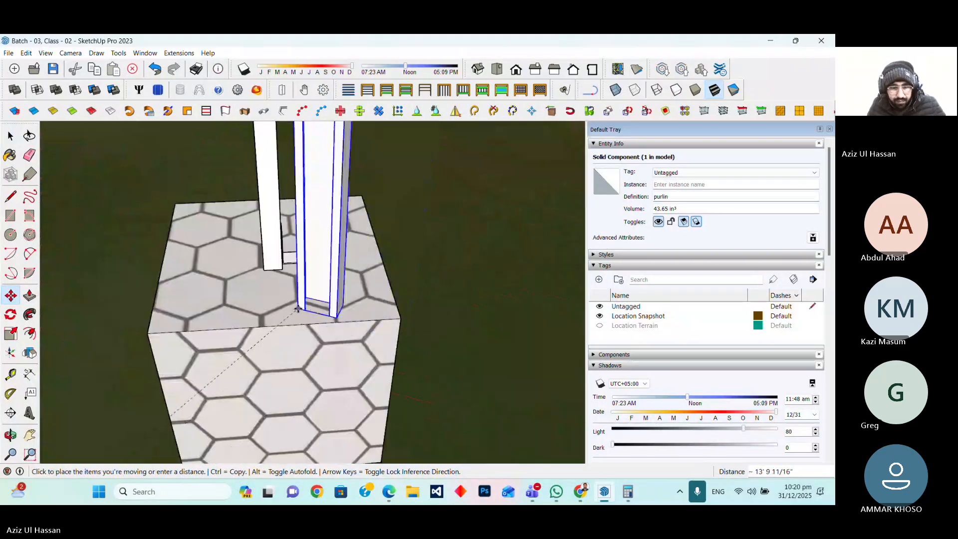
left_click(303, 300)
left_click(342, 308)
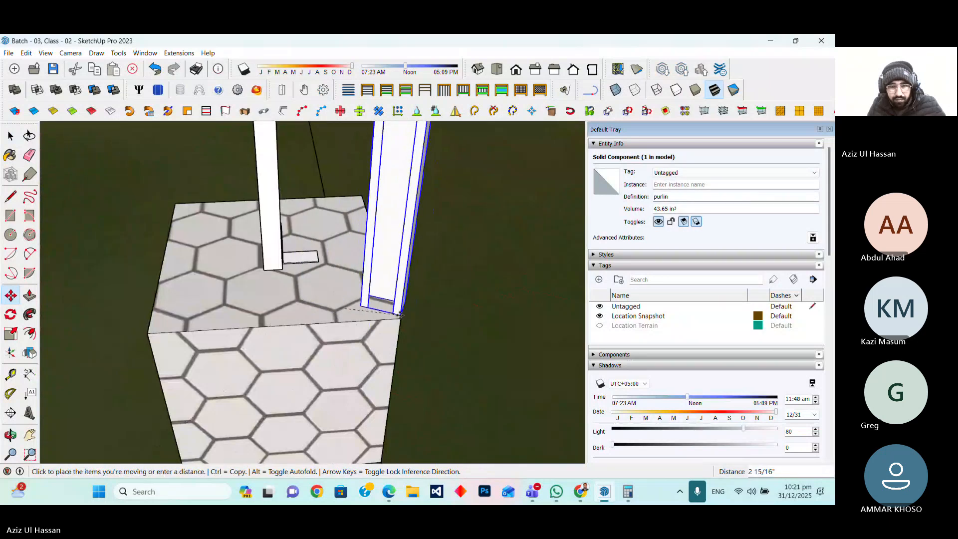
left_click(400, 319)
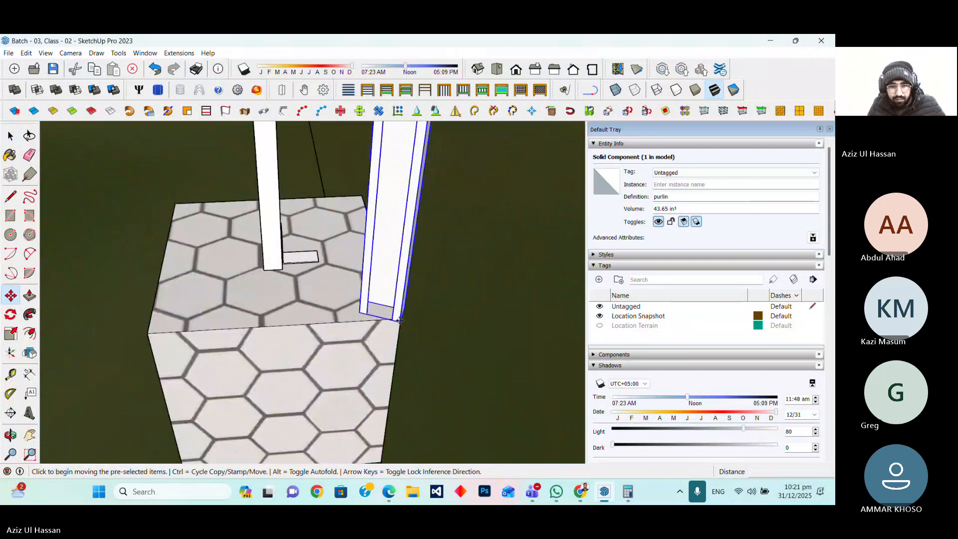
left_click(400, 319)
left_click(400, 317)
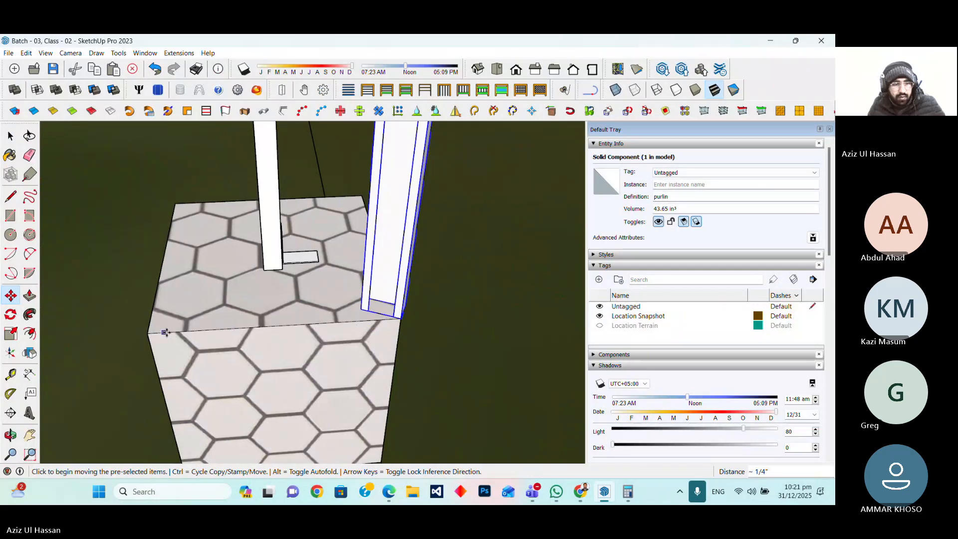
Rotate the purlin about its bottom corner on the foundation top
left_click(10, 314)
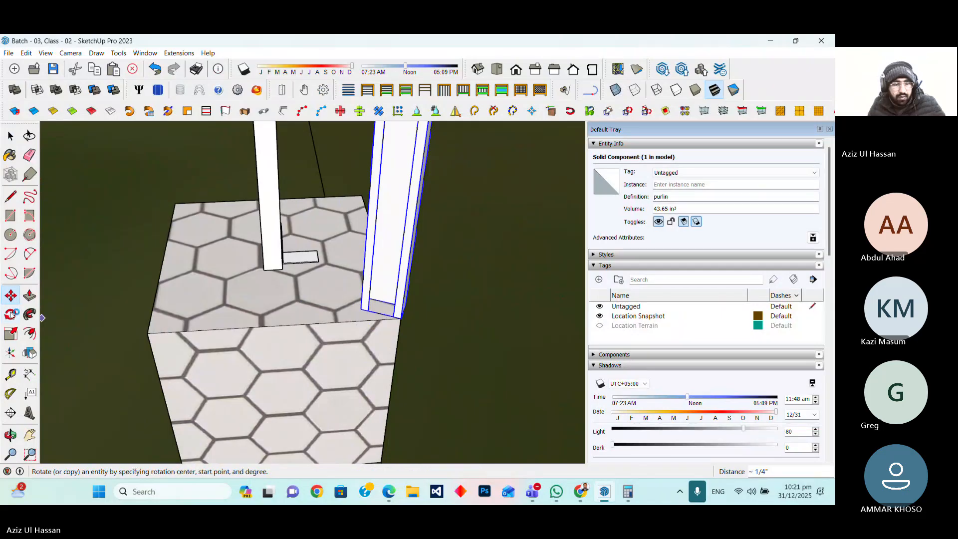
left_click(400, 318)
left_click(359, 308)
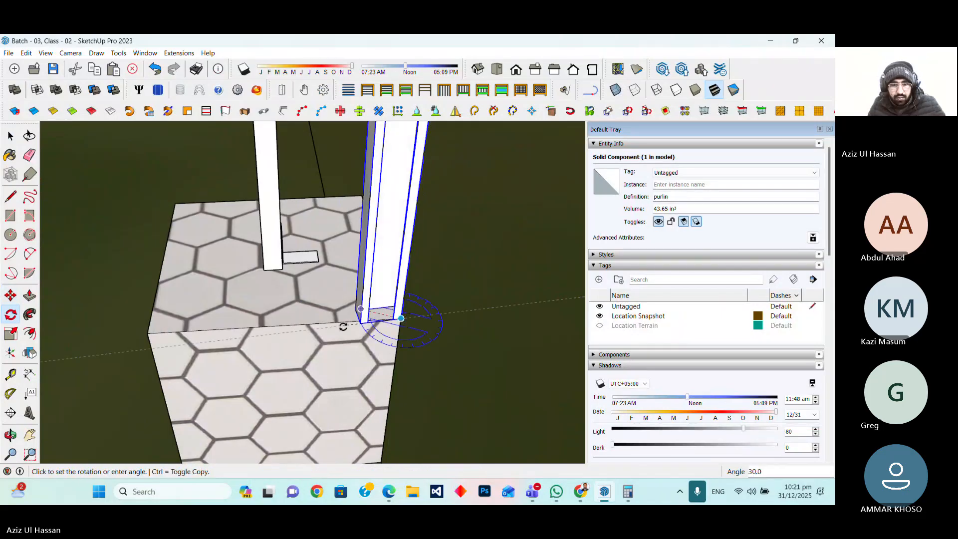
left_click(338, 320)
scroll(341, 345, "down", 5)
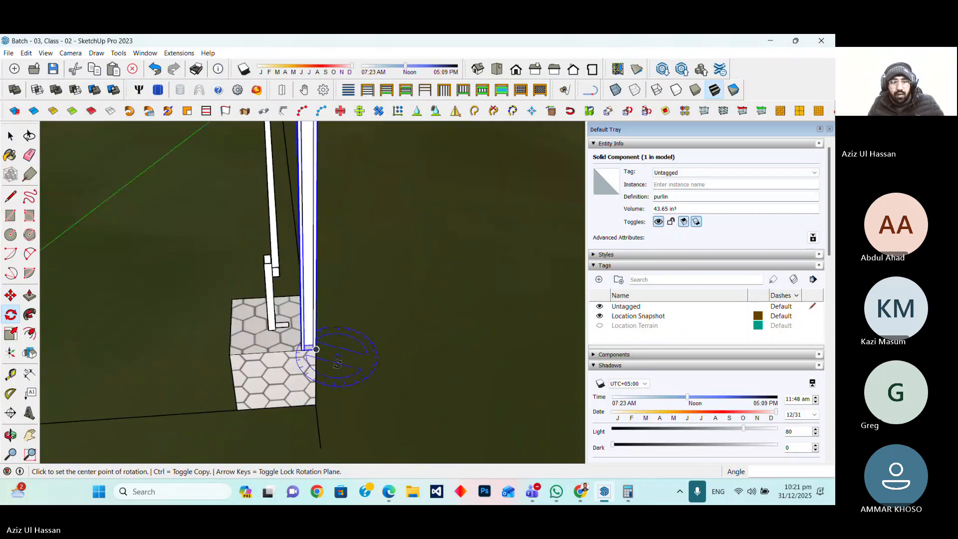
scroll(329, 339, "up", 3)
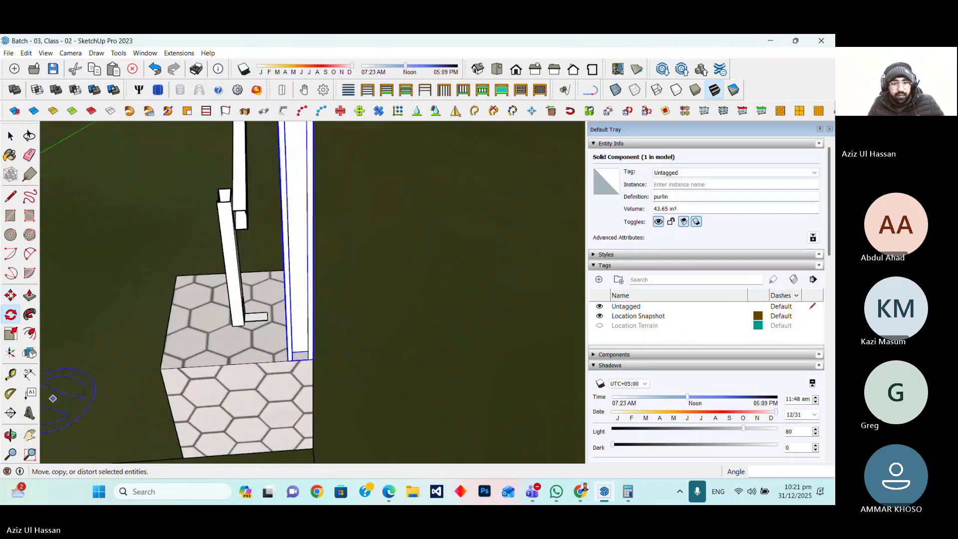
Move the purlin from its bottom corner onto the top of the inclined rafter channel of the mounting leg
left_click(10, 296)
scroll(287, 360, "up", 1)
scroll(287, 360, "up", 2)
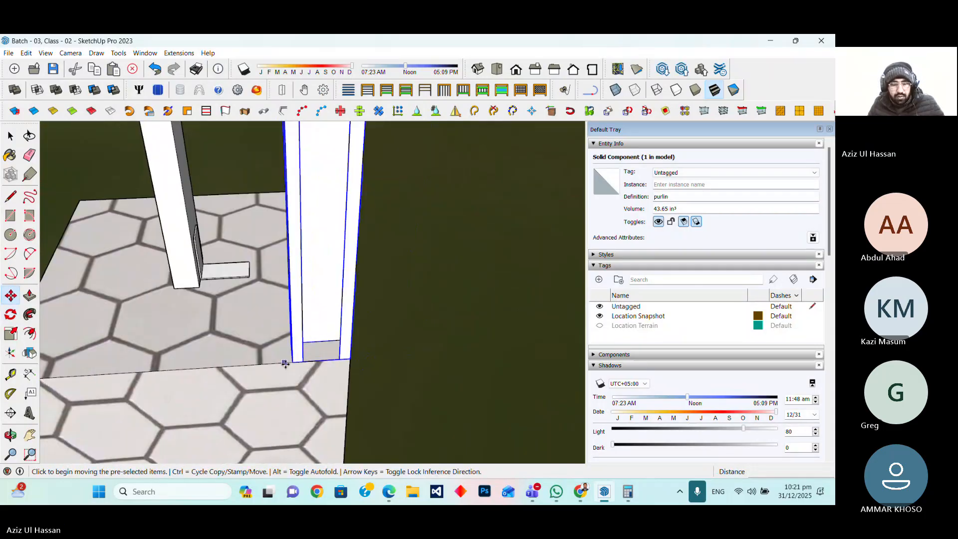
left_click(291, 362)
scroll(349, 381, "down", 5)
scroll(309, 275, "up", 5)
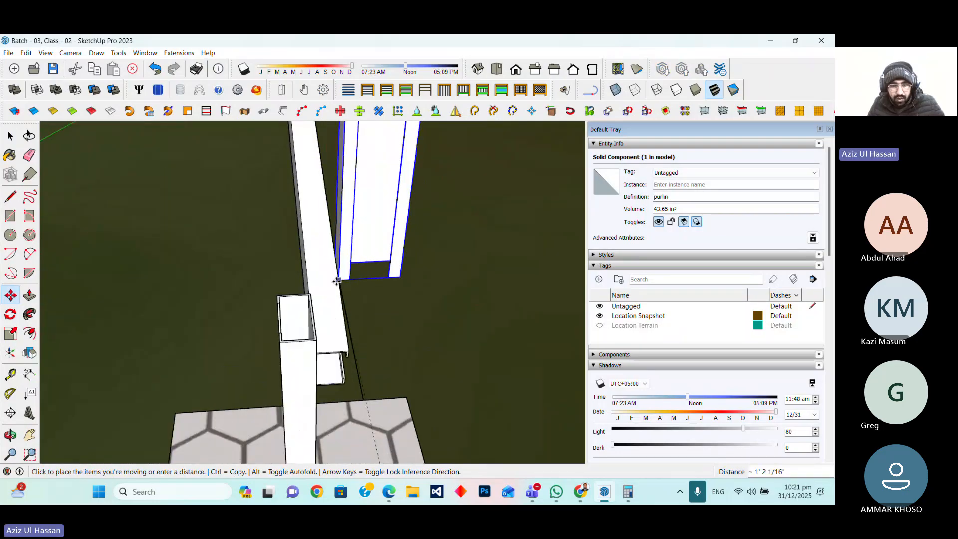
left_click(348, 352)
left_click(10, 439)
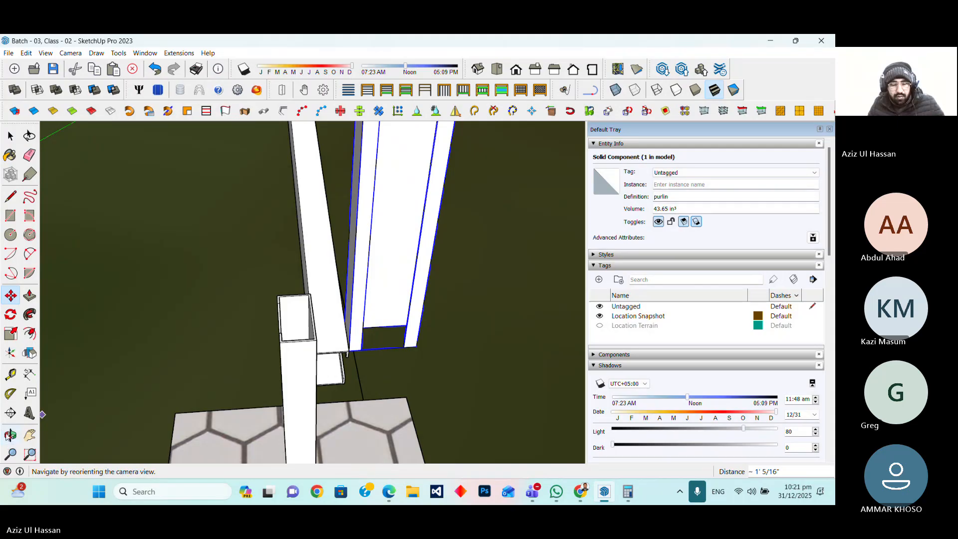
left_click_drag(314, 401, 190, 255)
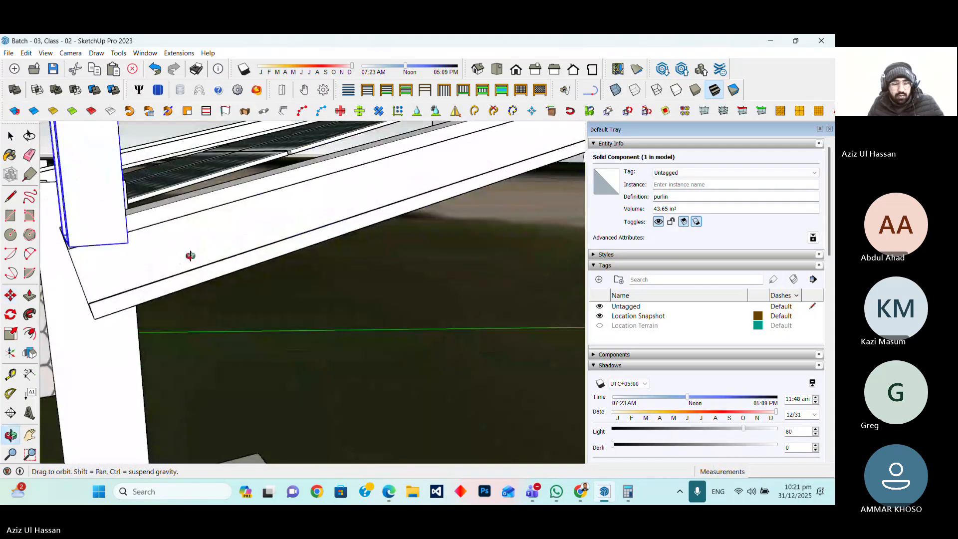
middle_click_drag(190, 255, 390, 316)
scroll(321, 315, "up", 4)
left_click_drag(390, 316, 279, 319)
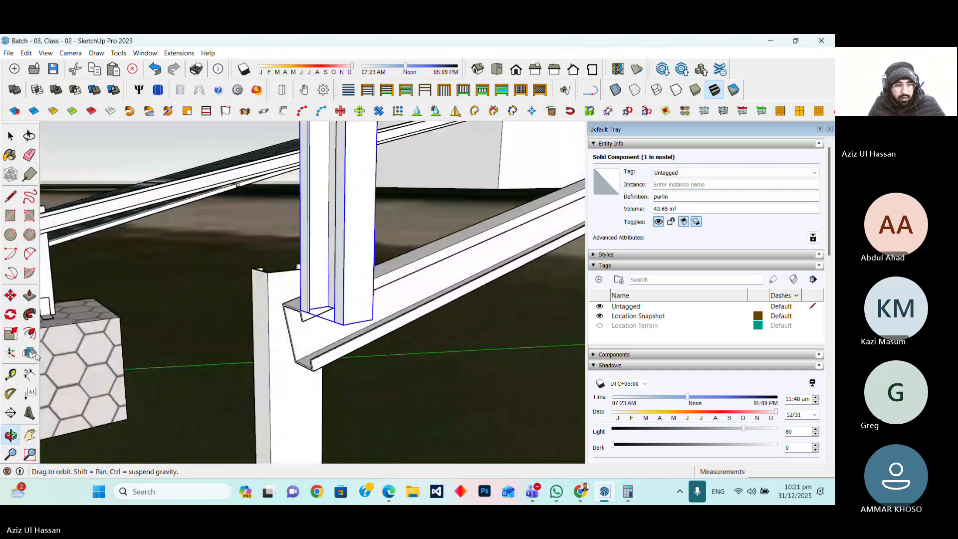
Rotate the purlin 45° about its bottom corner on the rafter top
key("q")
scroll(318, 310, "up", 6)
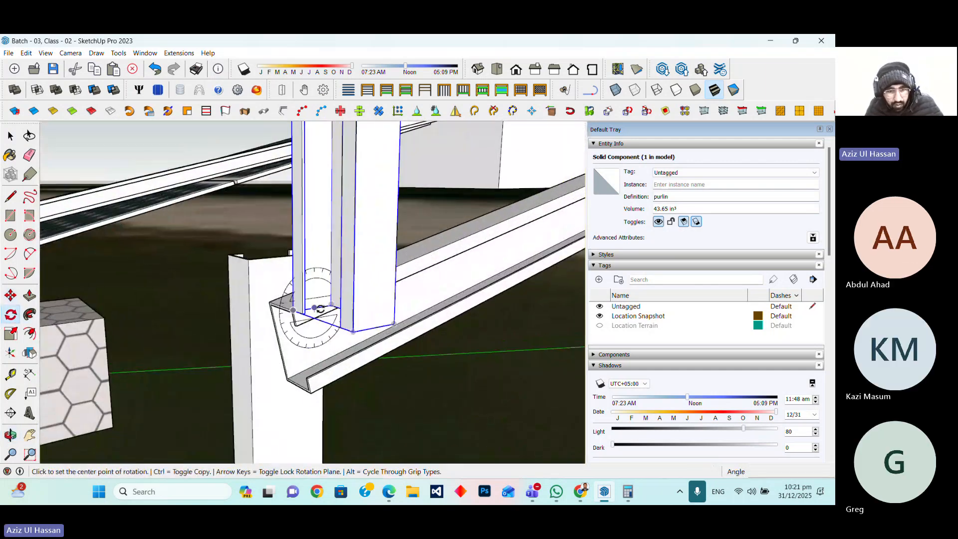
middle_click_drag(269, 322, 262, 311)
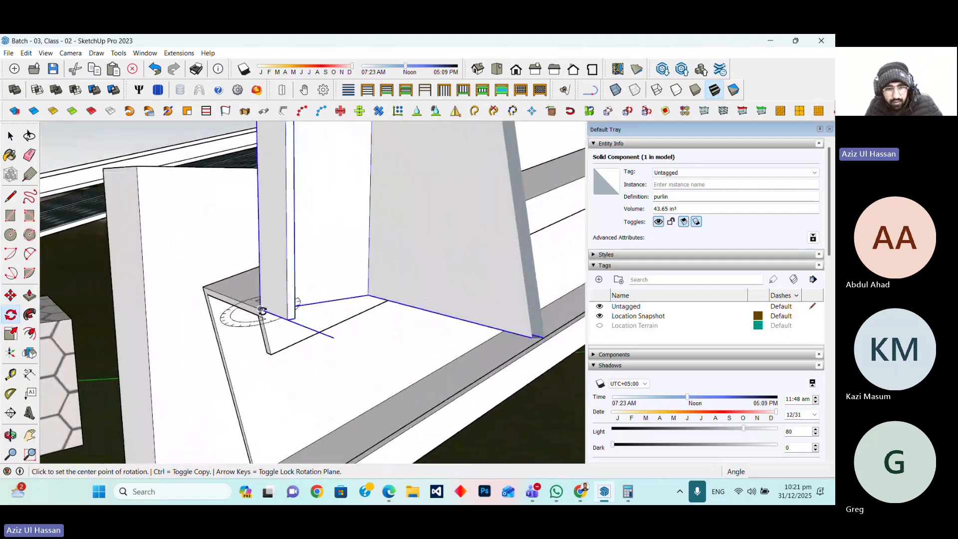
left_click(309, 305)
left_click(355, 297)
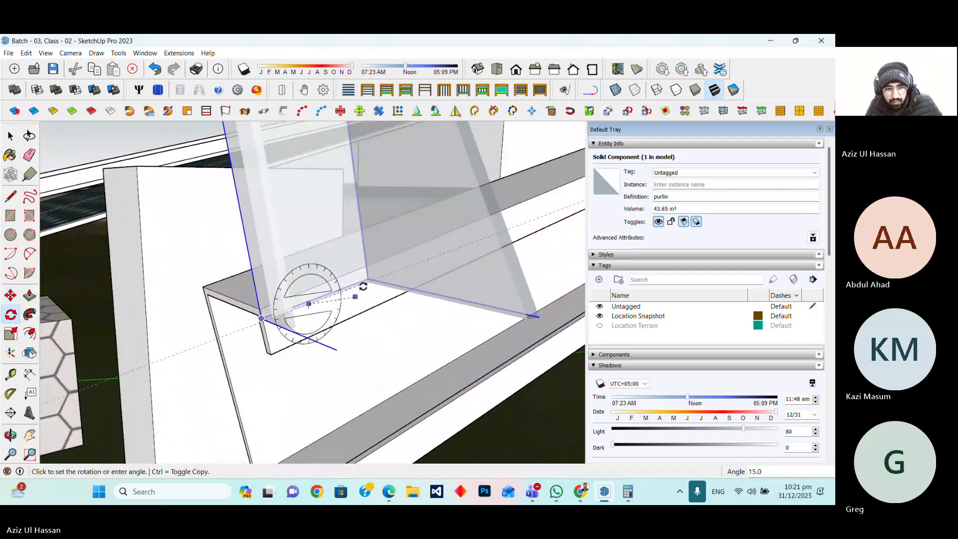
type("45")
key("Return")
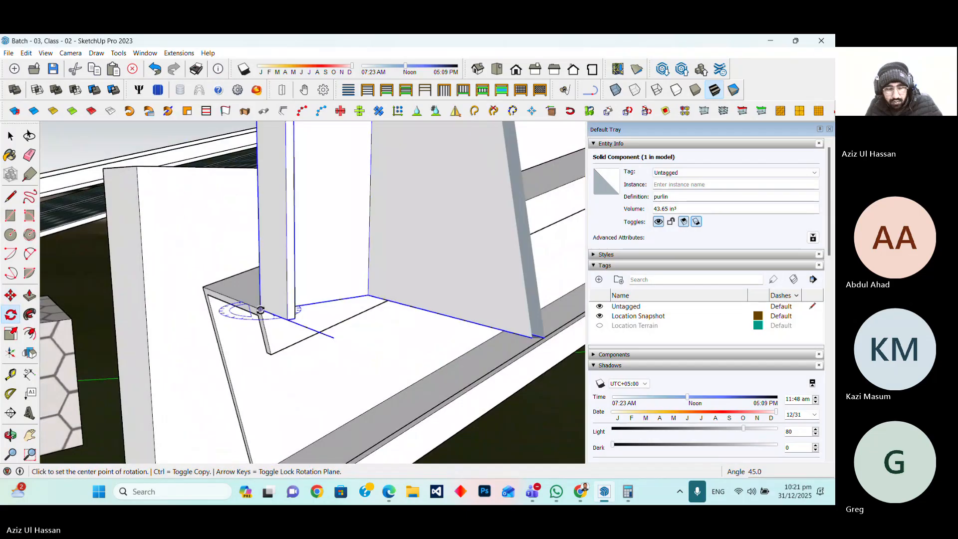
left_click(260, 309)
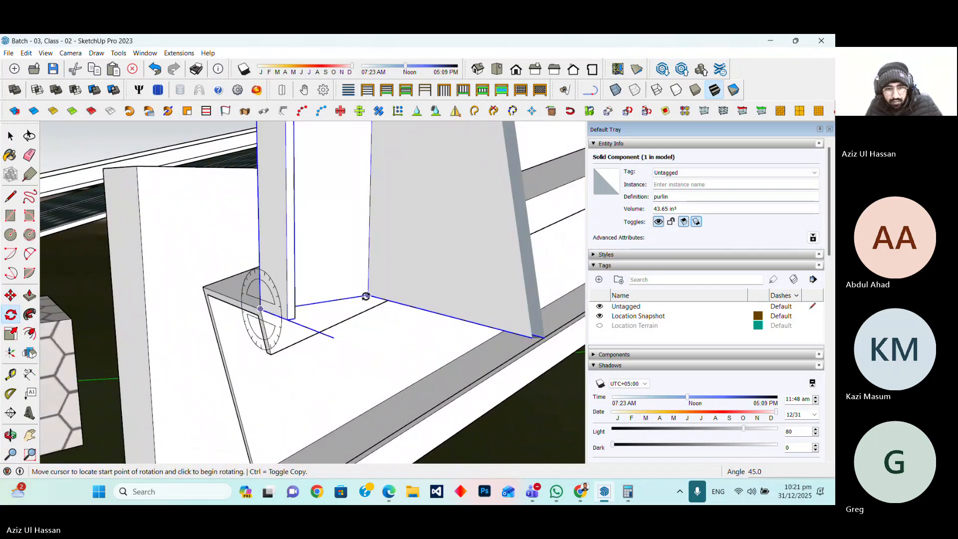
left_click(367, 296)
key("Escape")
scroll(286, 317, "up", 2)
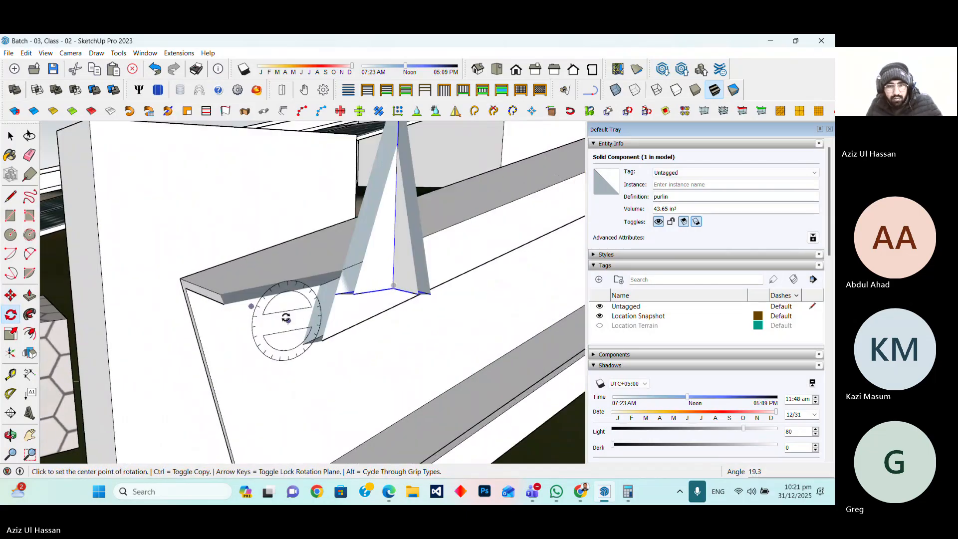
scroll(265, 351, "down", 2)
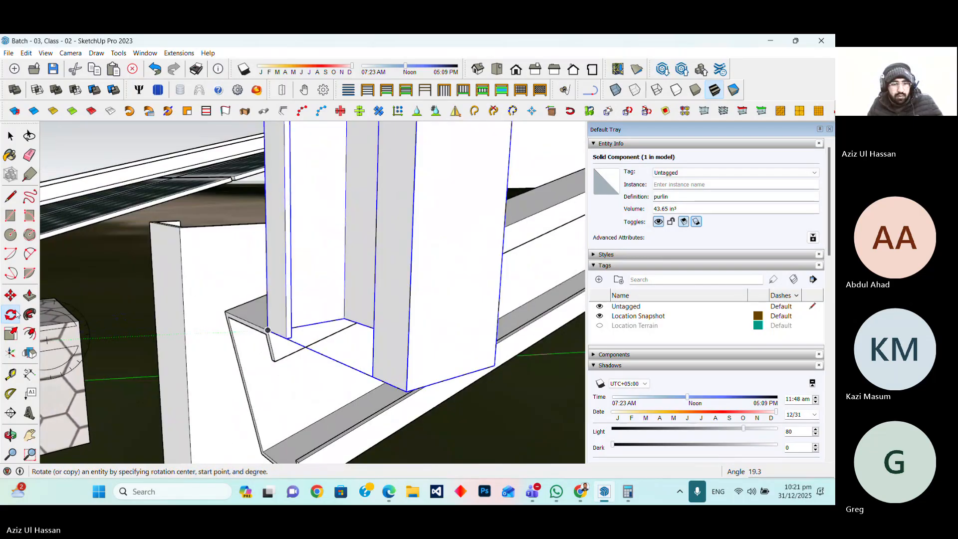
left_click(10, 295)
left_click(268, 330)
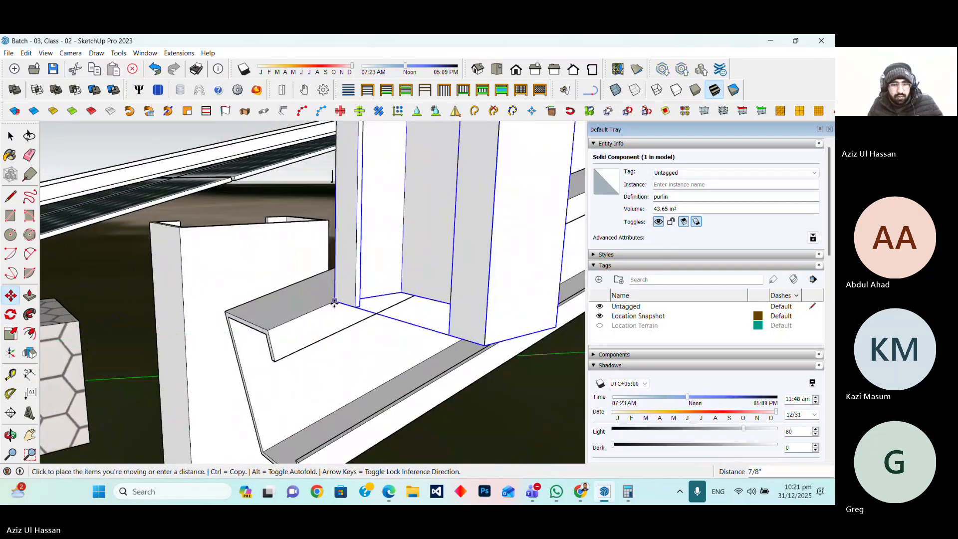
left_click(267, 329)
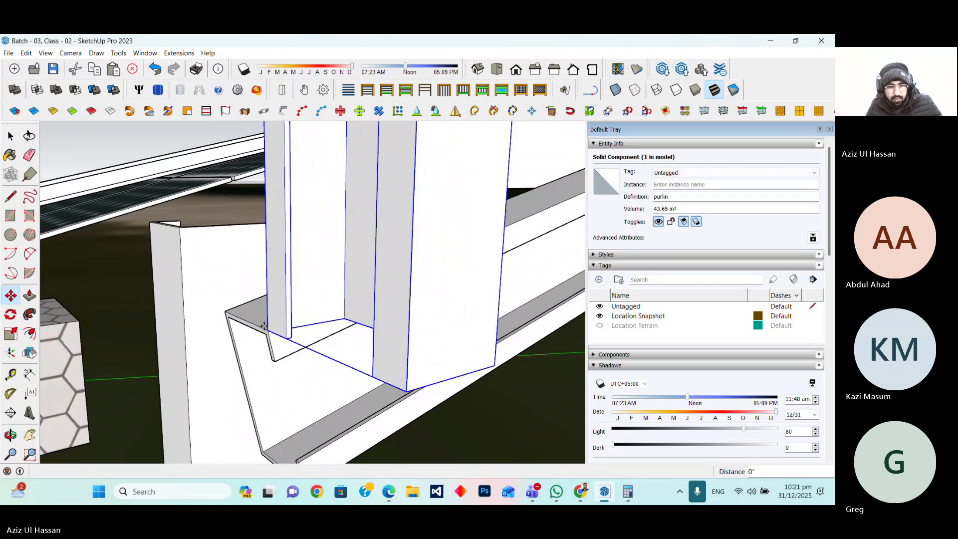
scroll(315, 327, "up", 2)
scroll(303, 331, "down", 2)
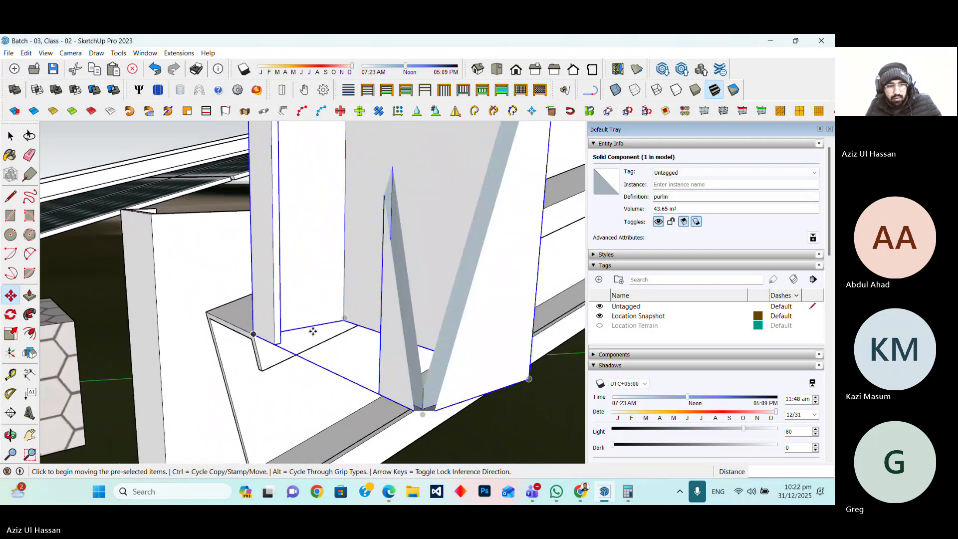
Rotate the purlin about its bottom corner on the rafter by about 13°
left_click(11, 314)
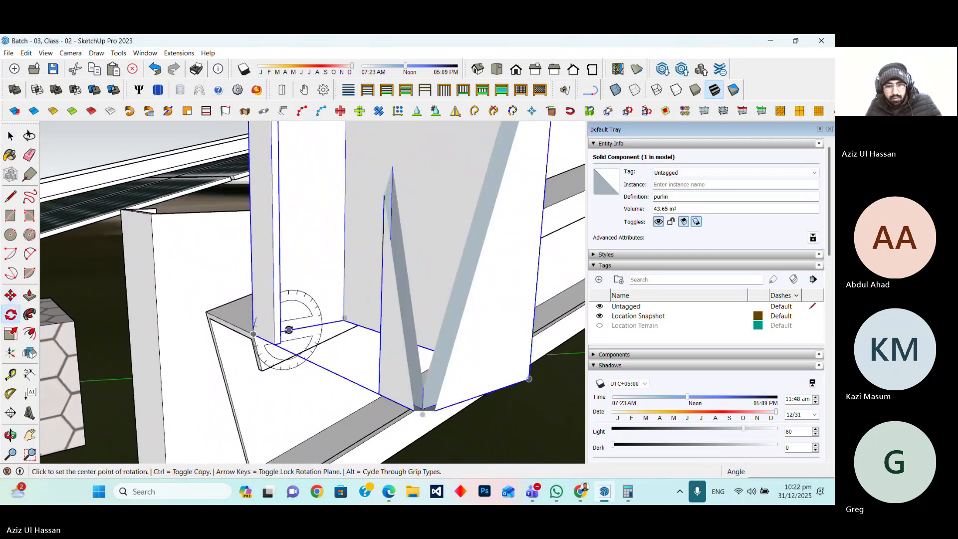
left_click(289, 329)
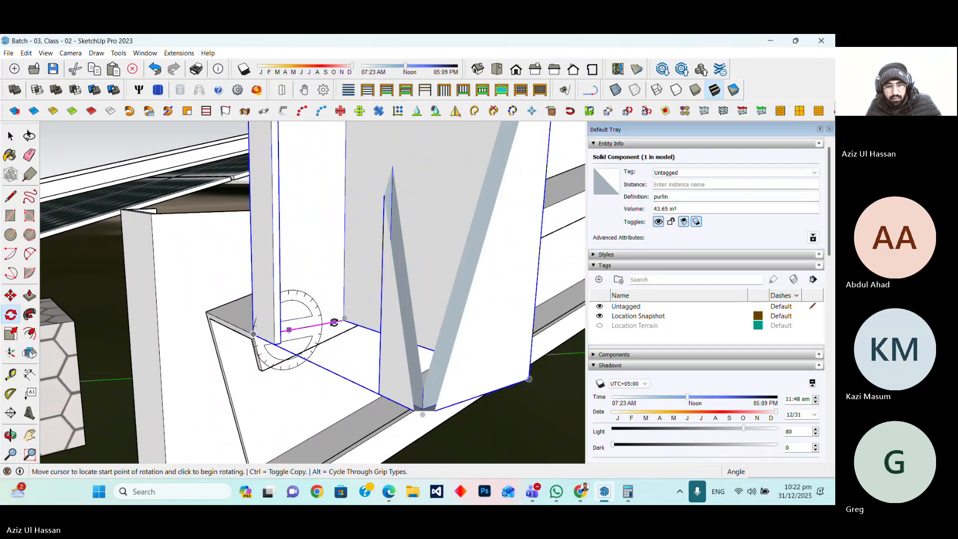
left_click(334, 322)
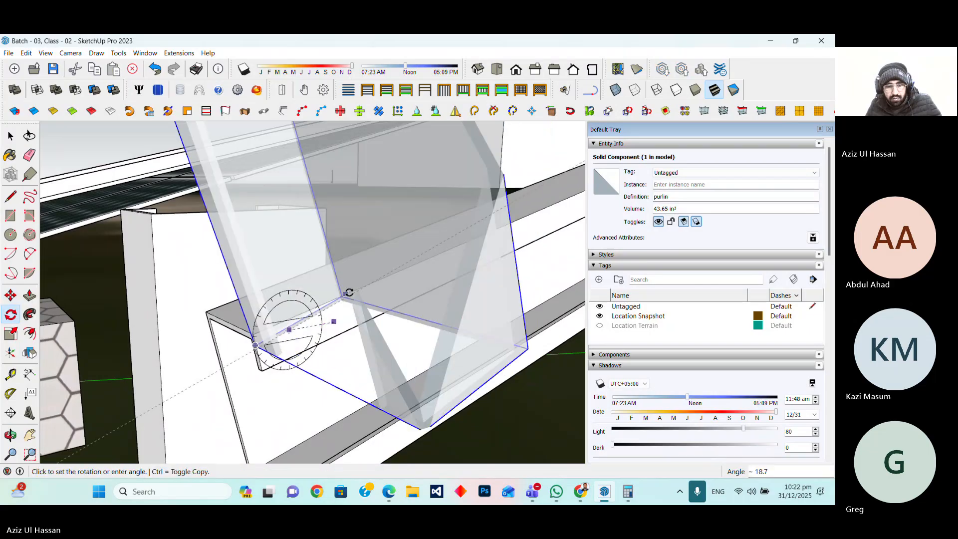
left_click(378, 291)
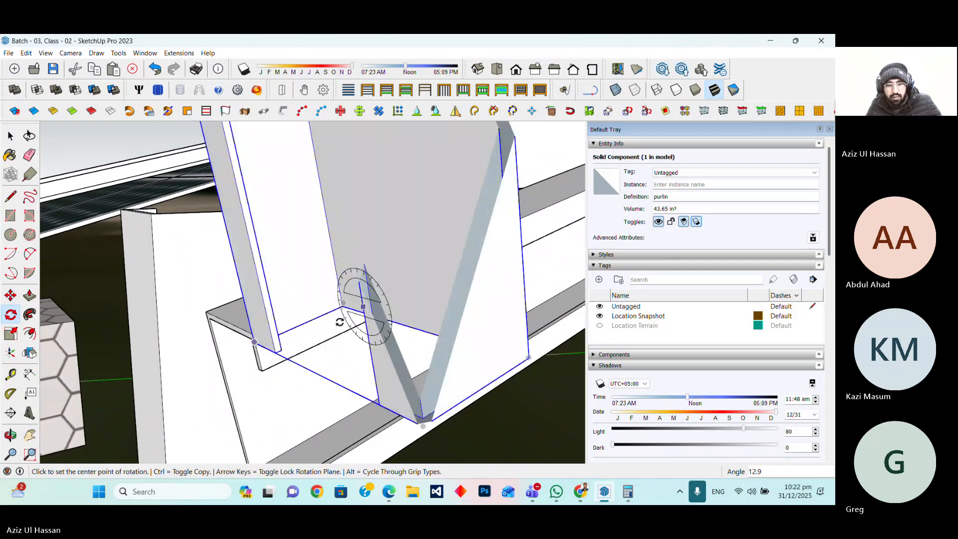
scroll(307, 357, "down", 2)
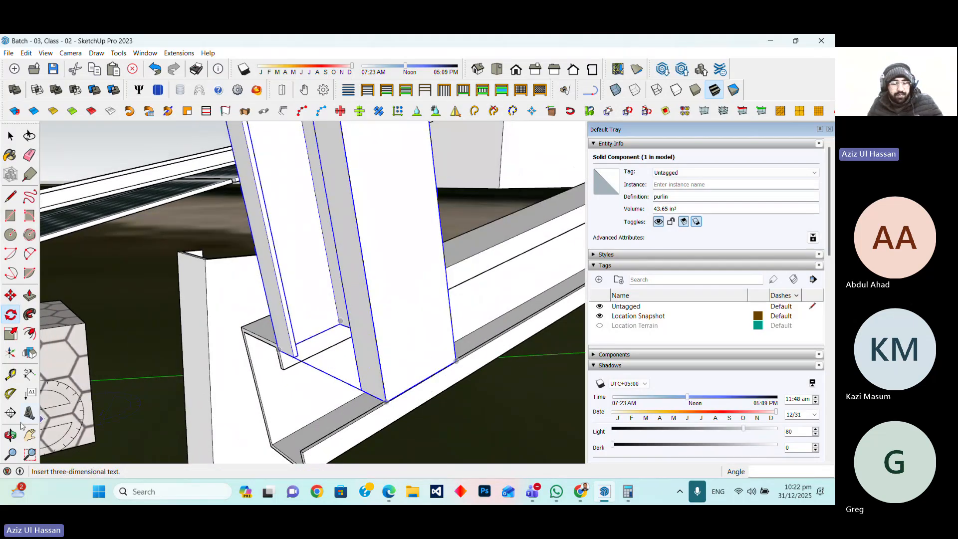
left_click(10, 435)
left_click_drag(125, 403, 270, 407)
scroll(198, 404, "down", 2)
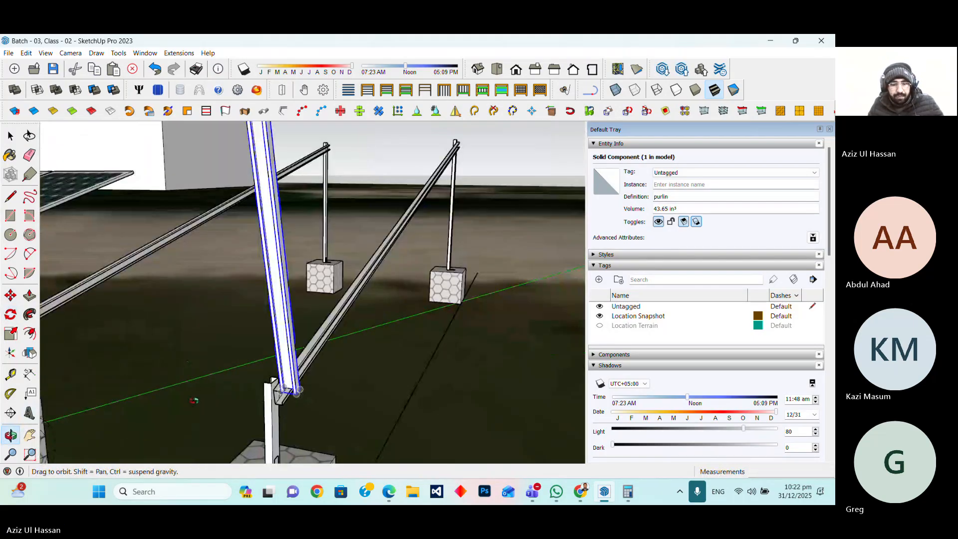
scroll(287, 390, "up", 2)
scroll(287, 390, "up", 4)
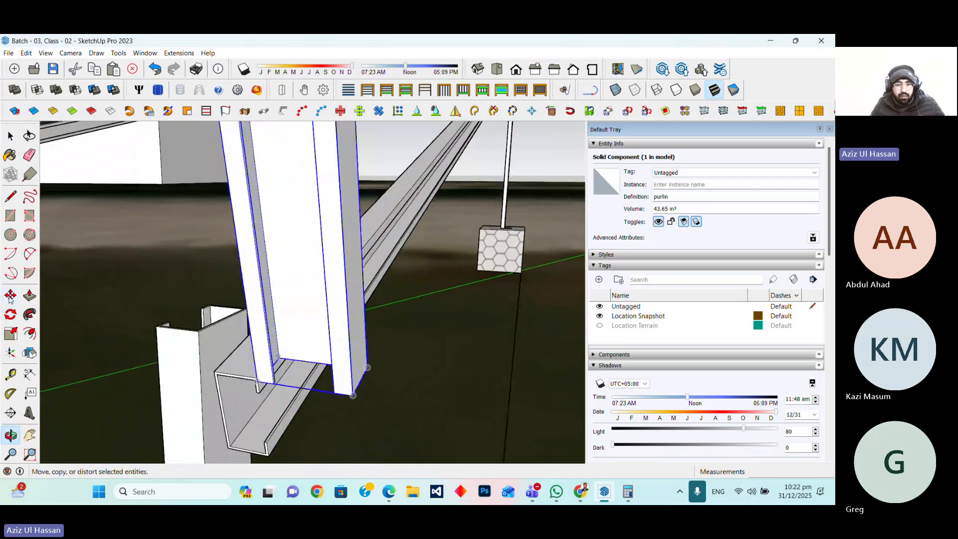
Rotate the purlin 90° so it lies horizontally across the tops of the mounting legs
left_click(10, 314)
left_click(299, 283)
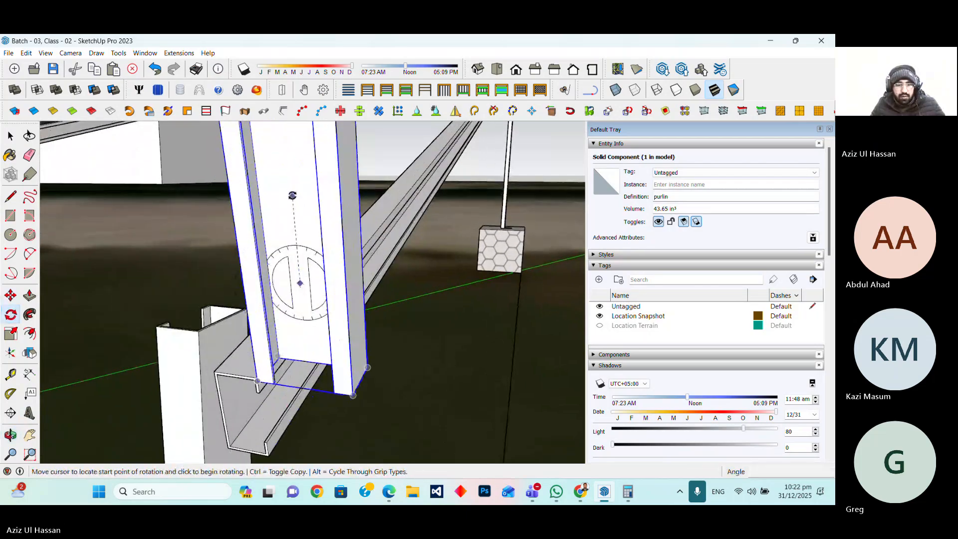
left_click(292, 194)
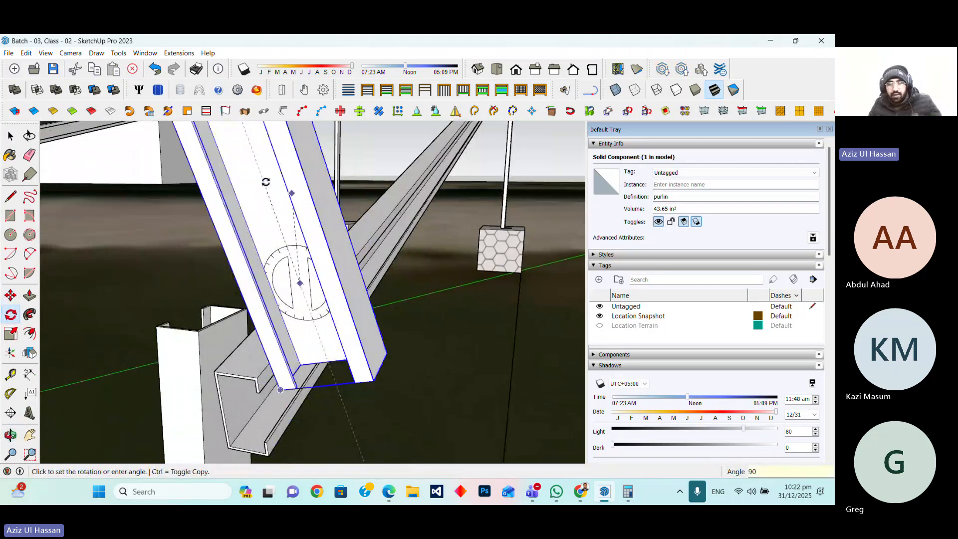
type("90")
key("Return")
scroll(375, 358, "down", 4)
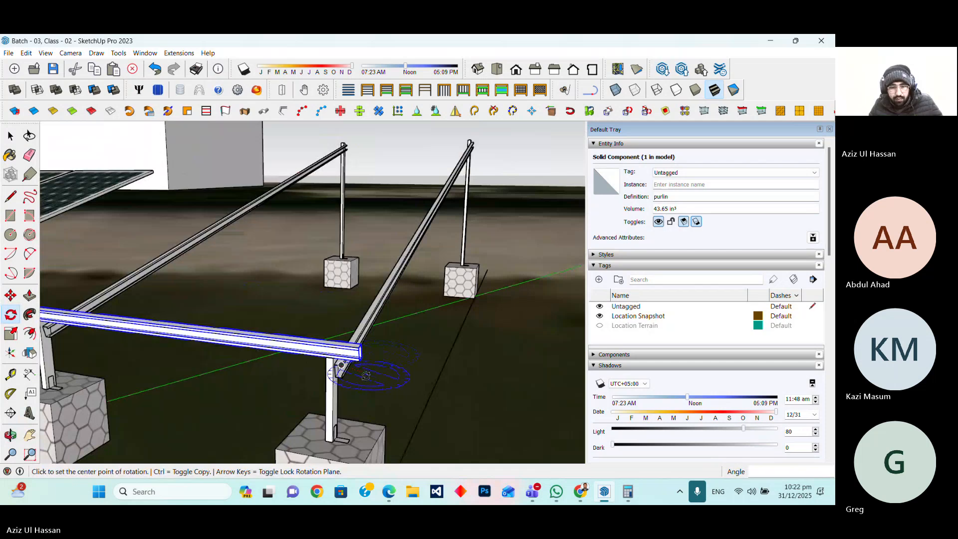
Examine the horizontal purlin on the mounting structure from different viewpoints
key("m")
scroll(369, 346, "up", 2)
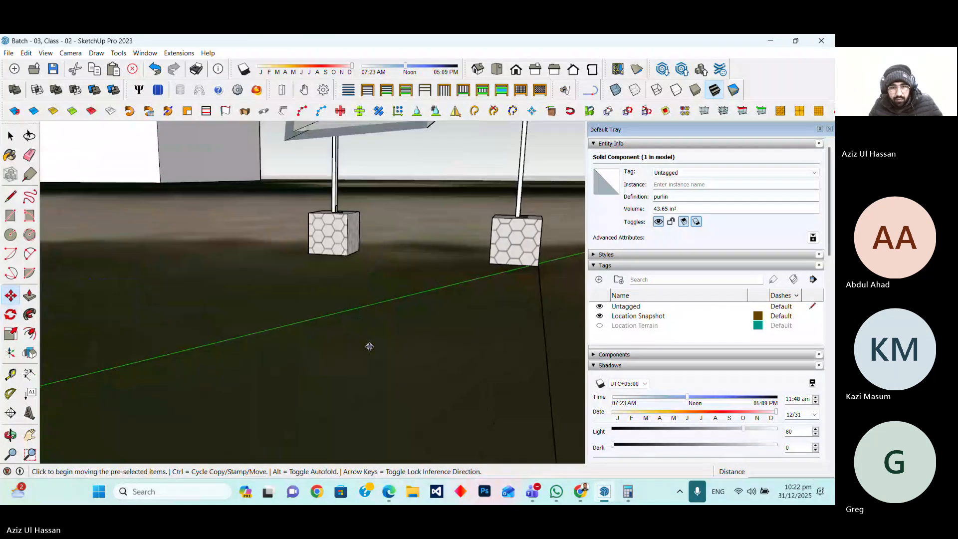
scroll(369, 344, "down", 1)
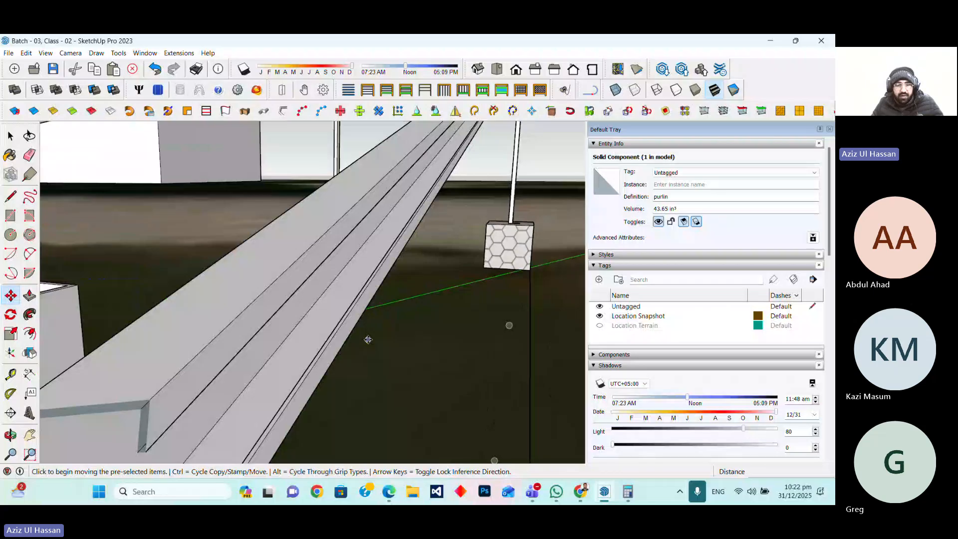
scroll(372, 345, "down", 2)
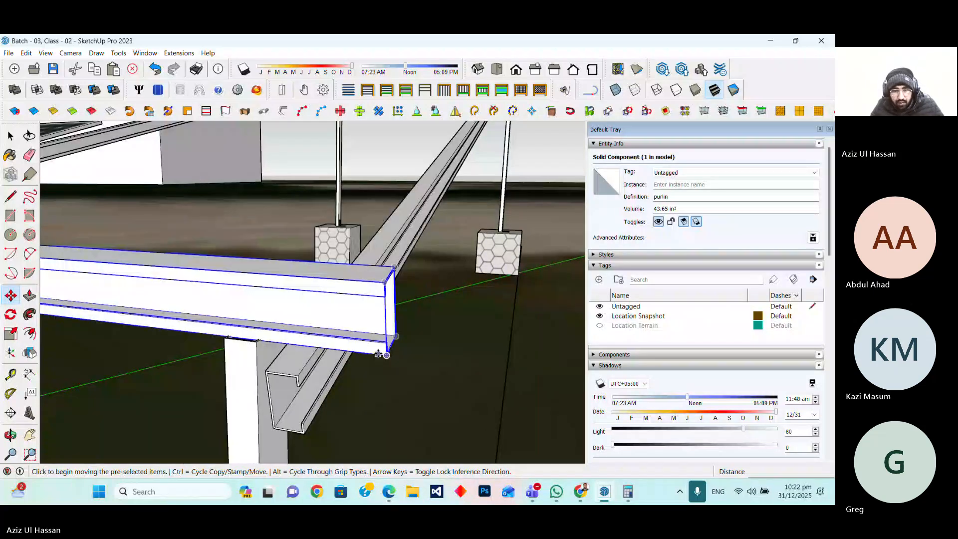
scroll(378, 354, "down", 4)
middle_click_drag(321, 353, 145, 412)
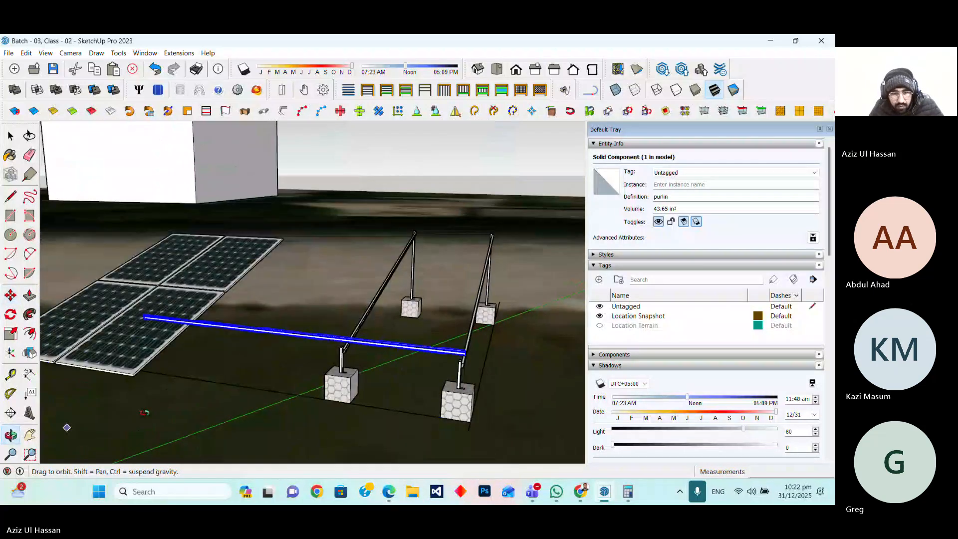
left_click_drag(144, 412, 529, 350)
scroll(538, 348, "up", 3)
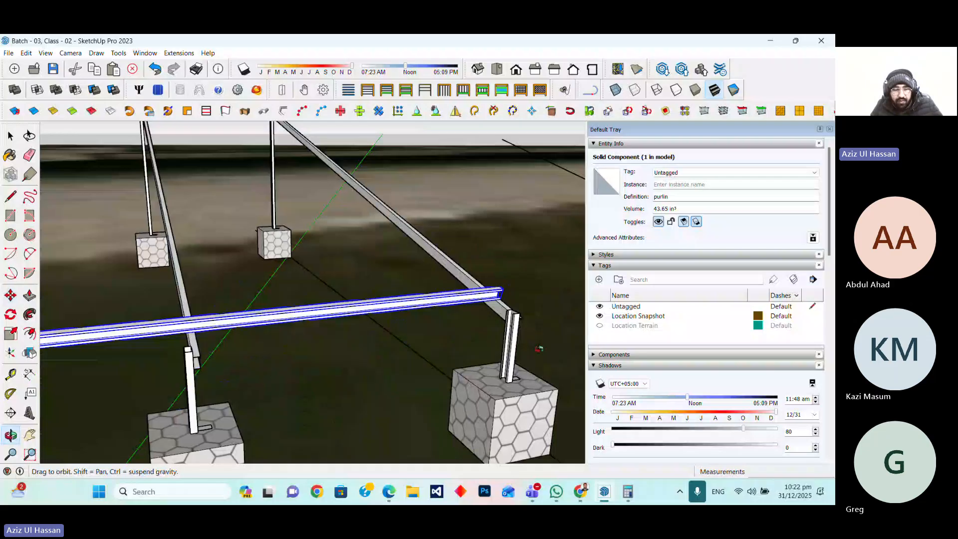
scroll(538, 349, "down", 5)
middle_click_drag(539, 349, 146, 271)
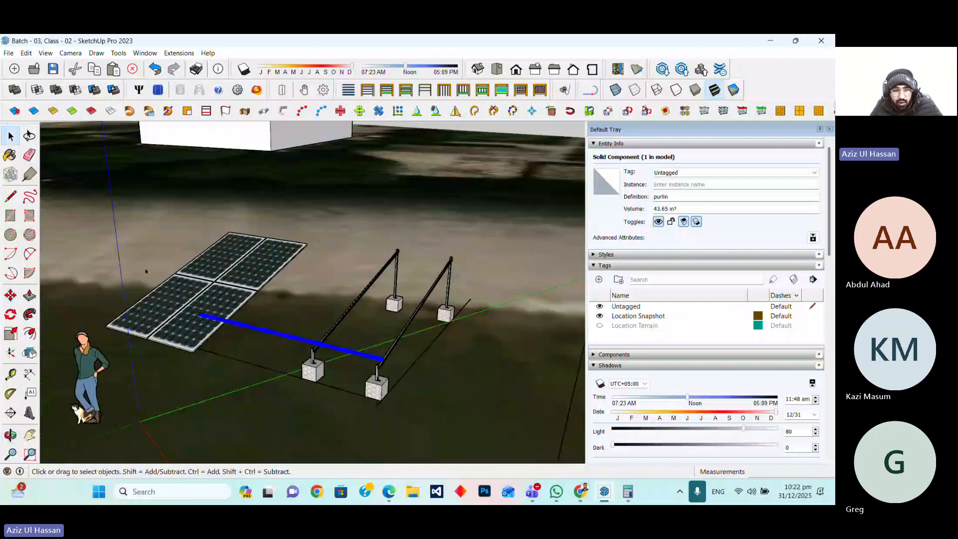
Select the two front solar panels and move them onto the purlins of the mounting structure
left_click(206, 349)
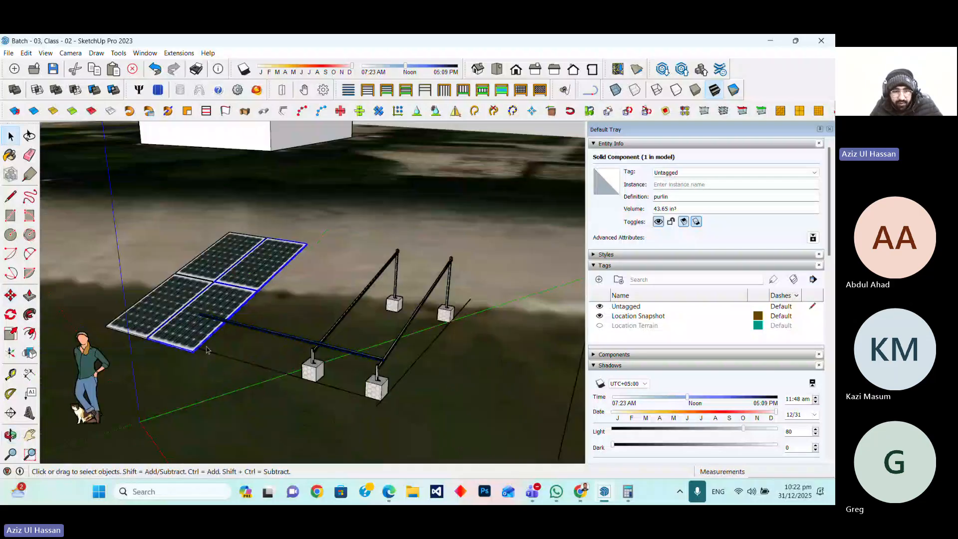
scroll(207, 349, "up", 2)
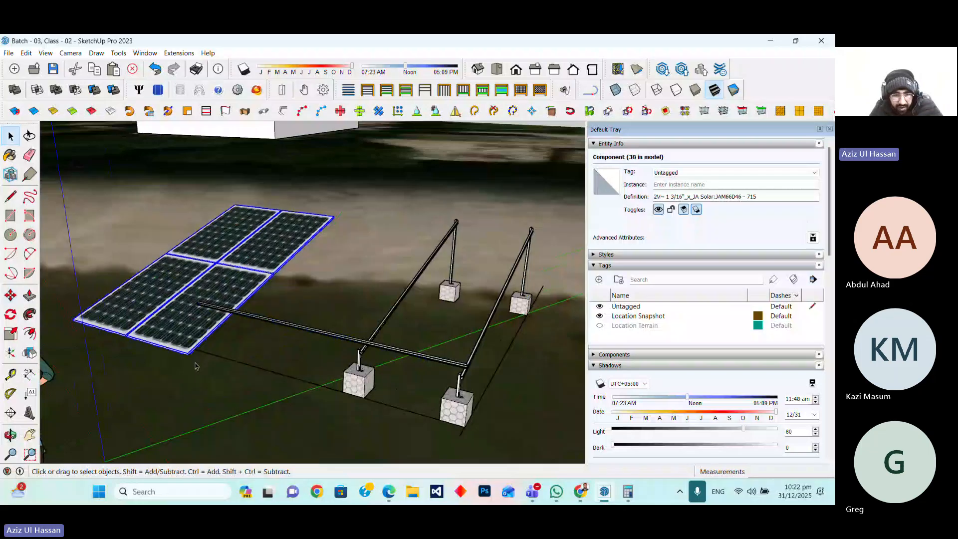
scroll(195, 366, "up", 4)
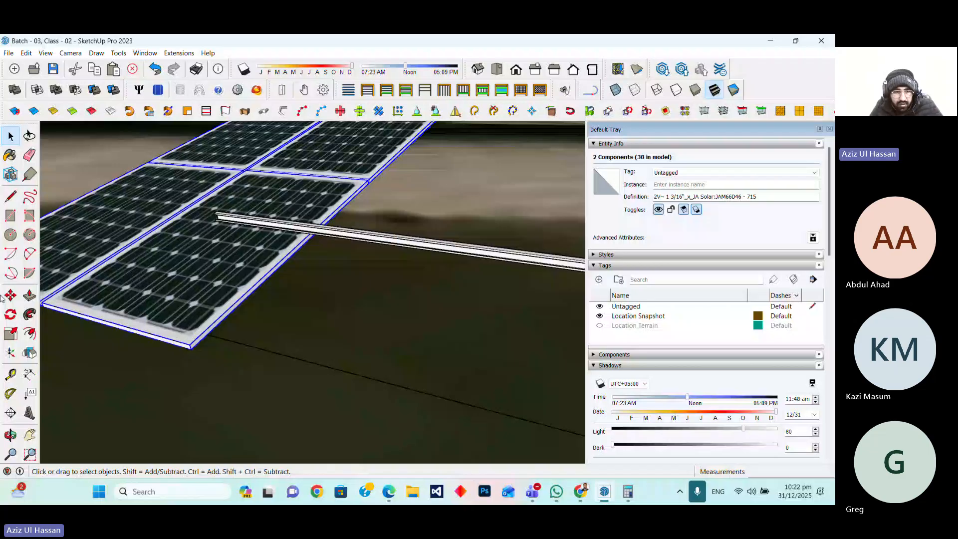
left_click(10, 295)
scroll(278, 344, "down", 4)
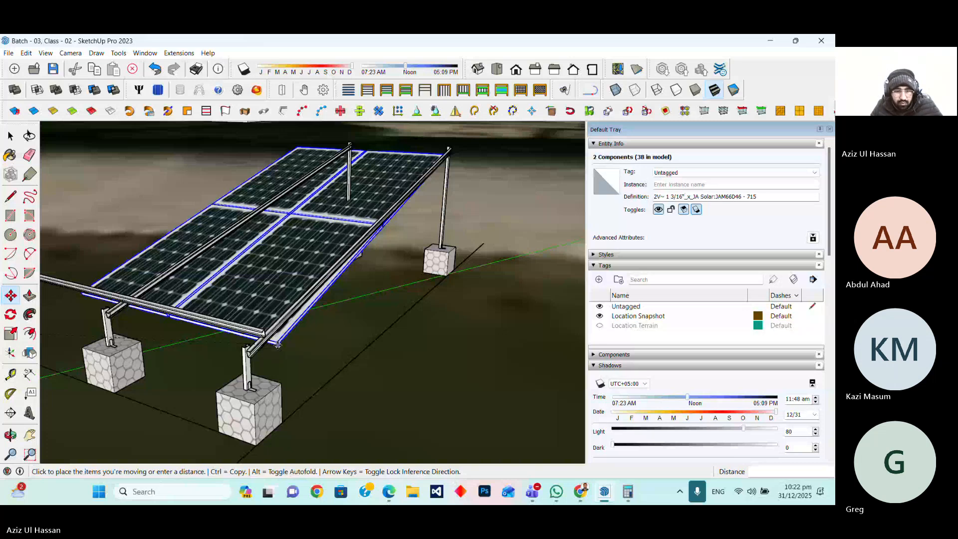
scroll(292, 292, "up", 3)
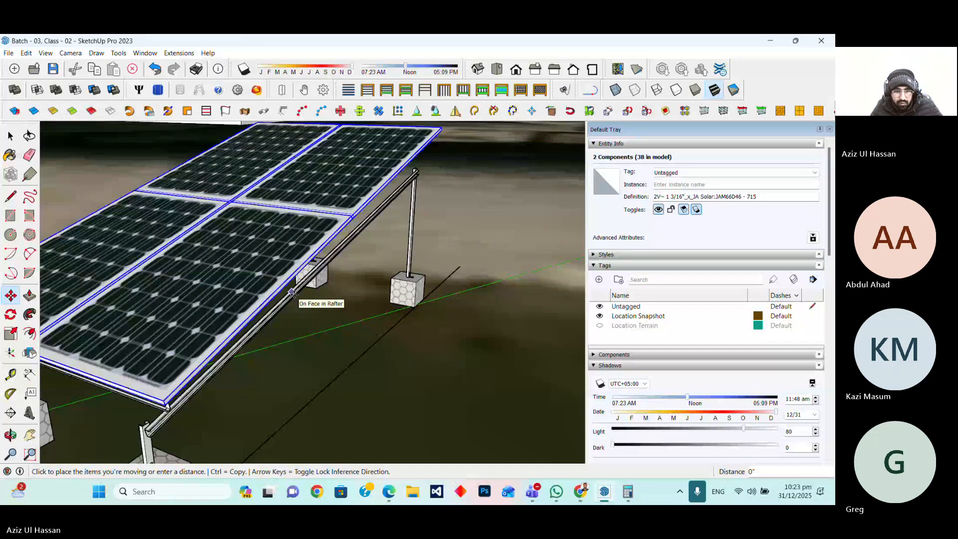
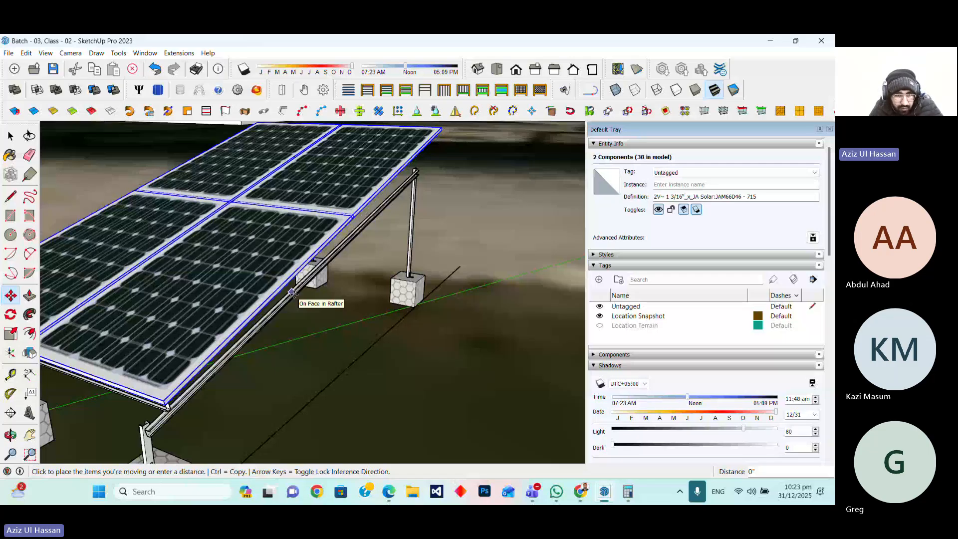
Copy the purlin further up the rafter to make a second purlin under the panels' upper edge
middle_click_drag(293, 293, 118, 337)
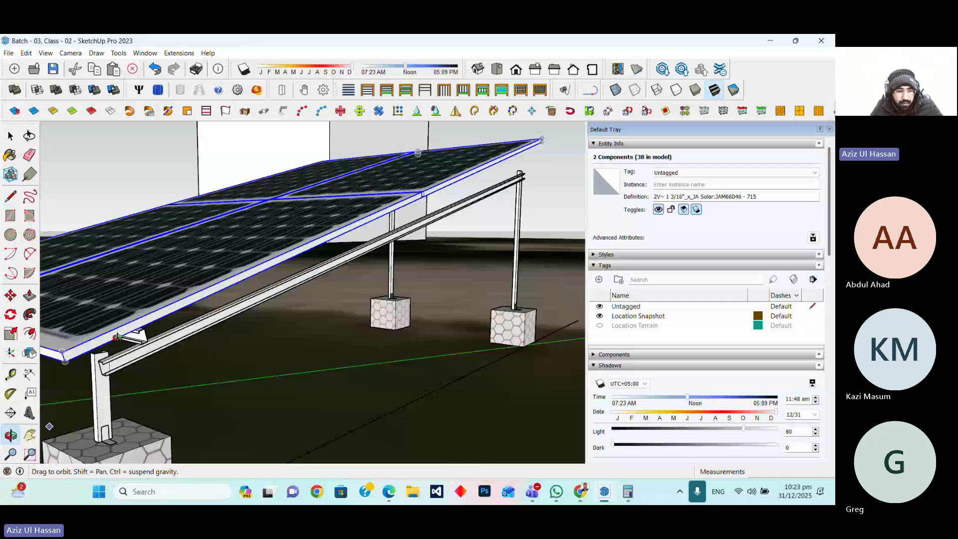
middle_click_drag(118, 337, 187, 374)
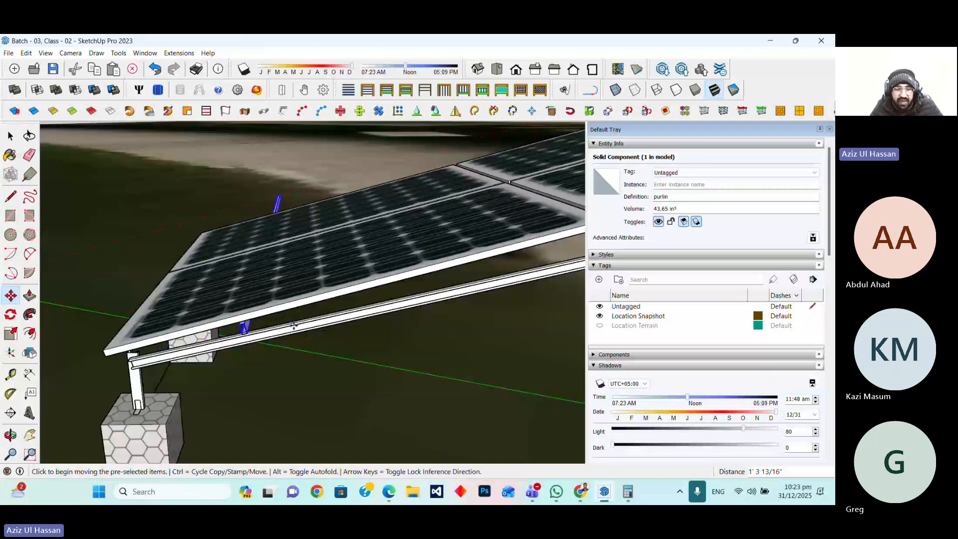
key("ctrl")
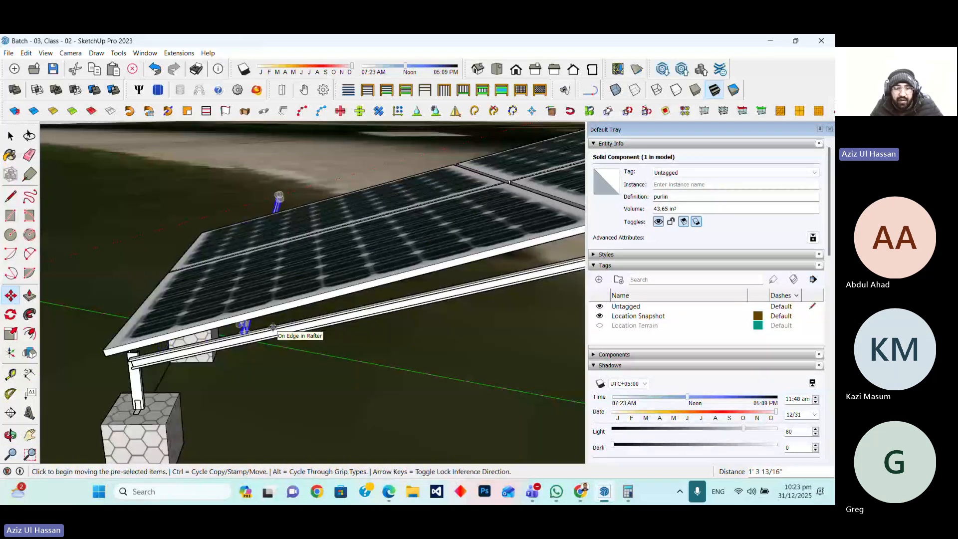
left_click(246, 327)
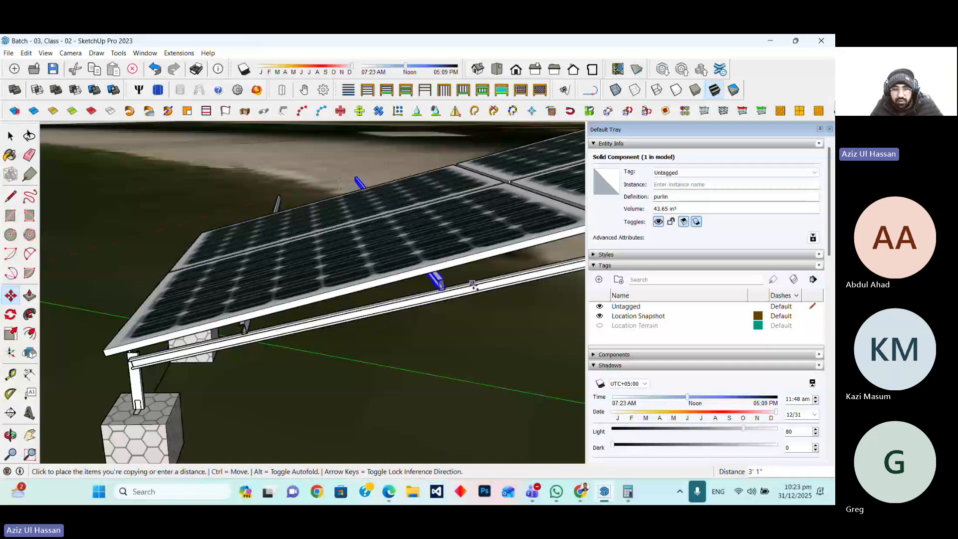
left_click(489, 282)
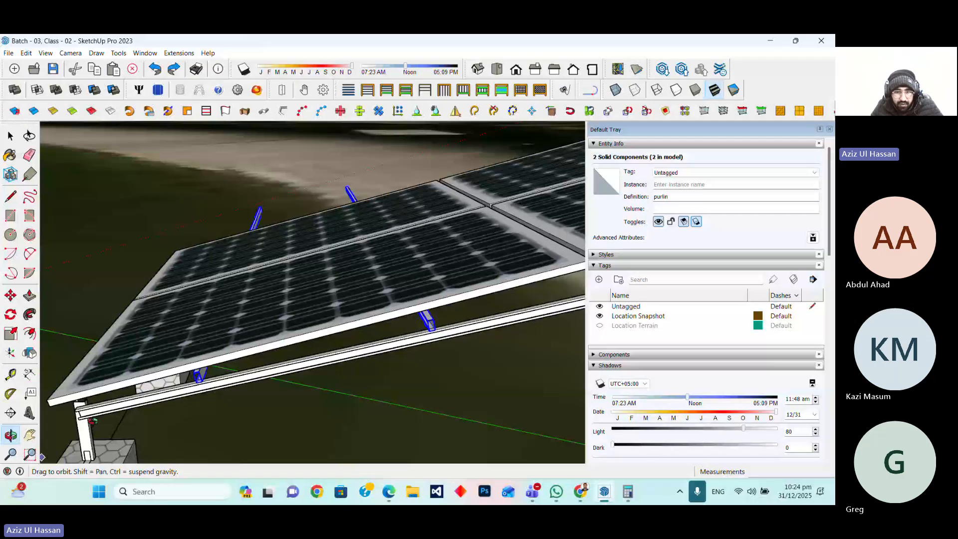
Orbit around the mounting structure to inspect how the front panels sit on the purlins
middle_click_drag(93, 421, 223, 415)
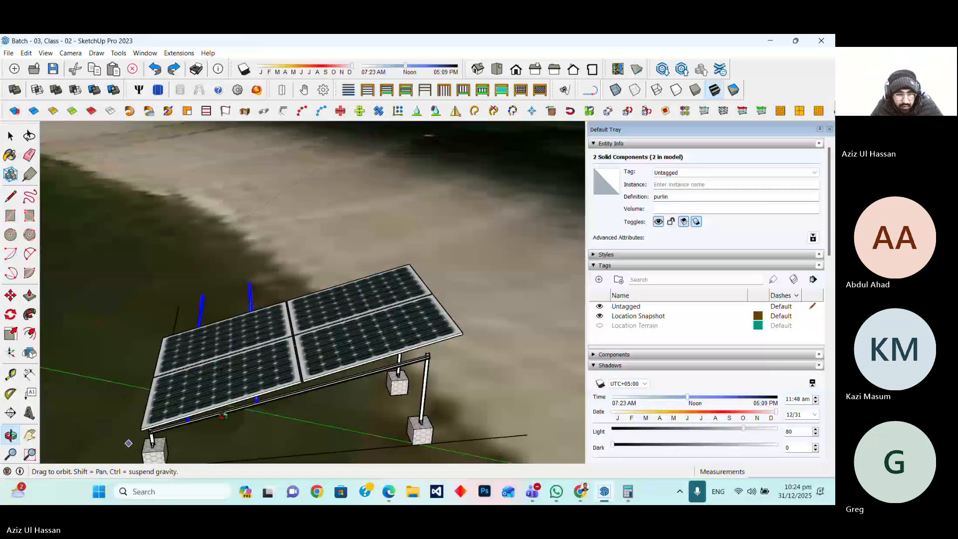
middle_click_drag(223, 416, 219, 349)
scroll(150, 421, "up", 5)
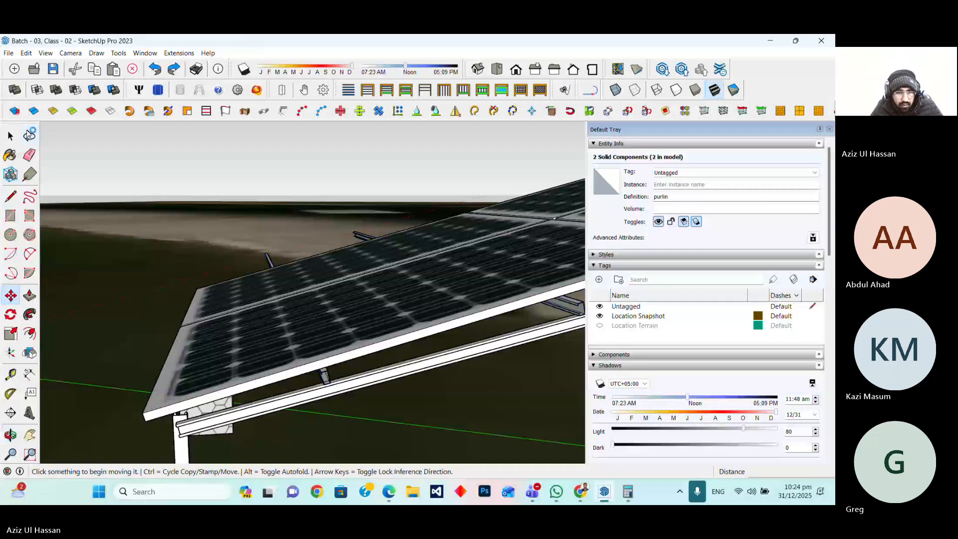
left_click(30, 134)
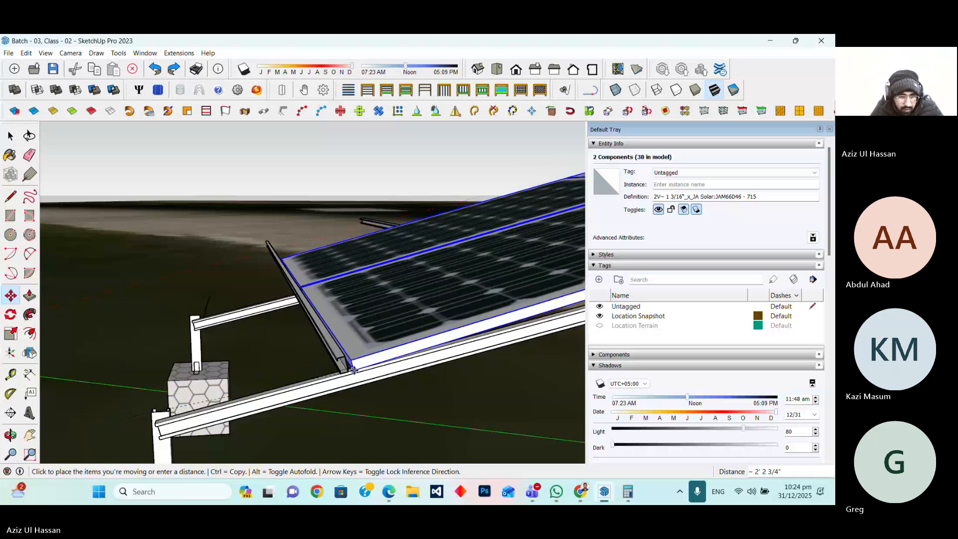
middle_click_drag(353, 369, 300, 383)
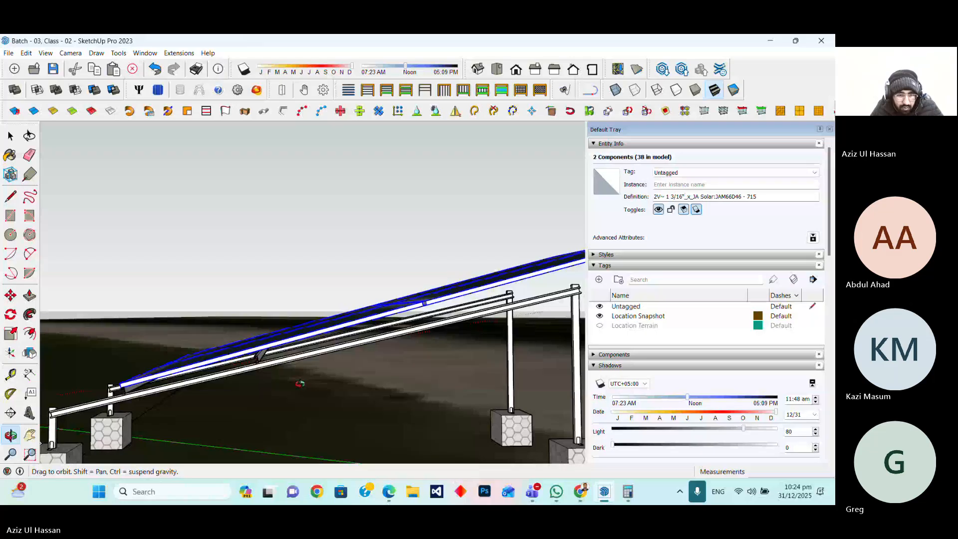
scroll(300, 383, "up", 6)
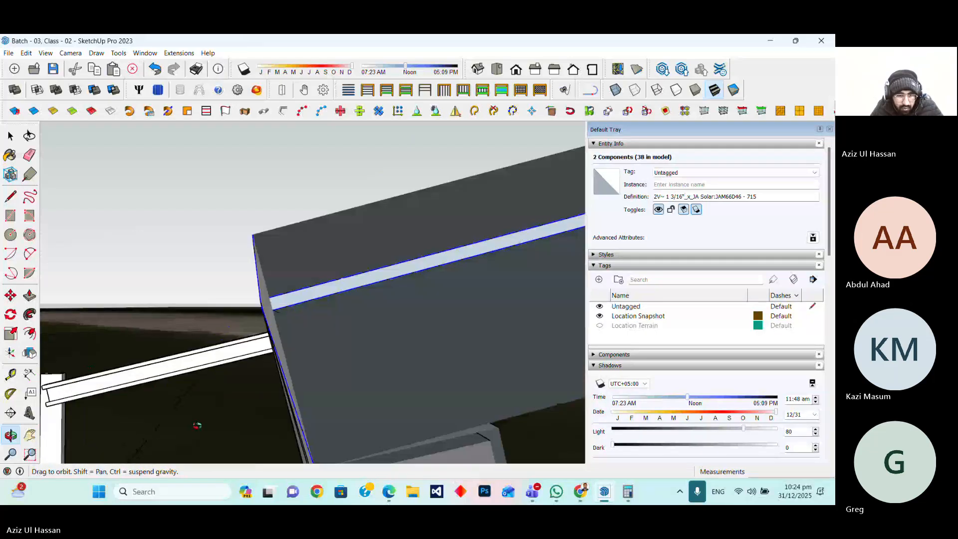
Rotate the two front panels about 2° around their lower corner to match the rafter slope
key("q")
scroll(200, 416, "down", 5)
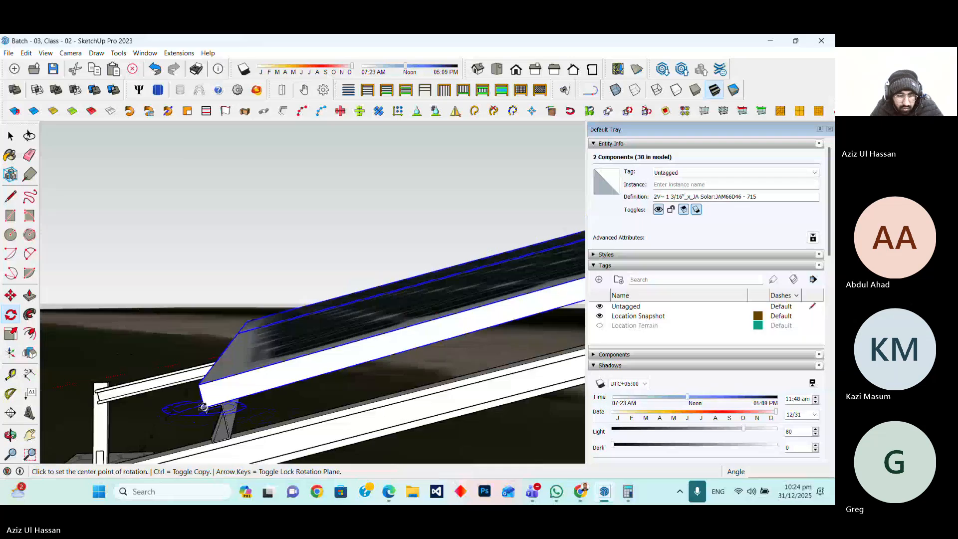
left_click(219, 403)
scroll(219, 404, "down", 5)
scroll(374, 353, "up", 3)
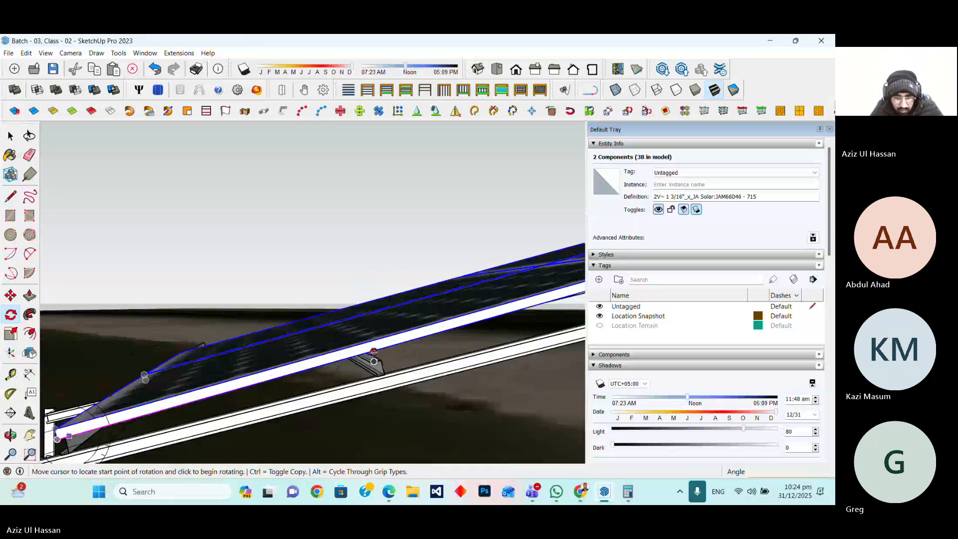
scroll(374, 353, "up", 5)
left_click(362, 345)
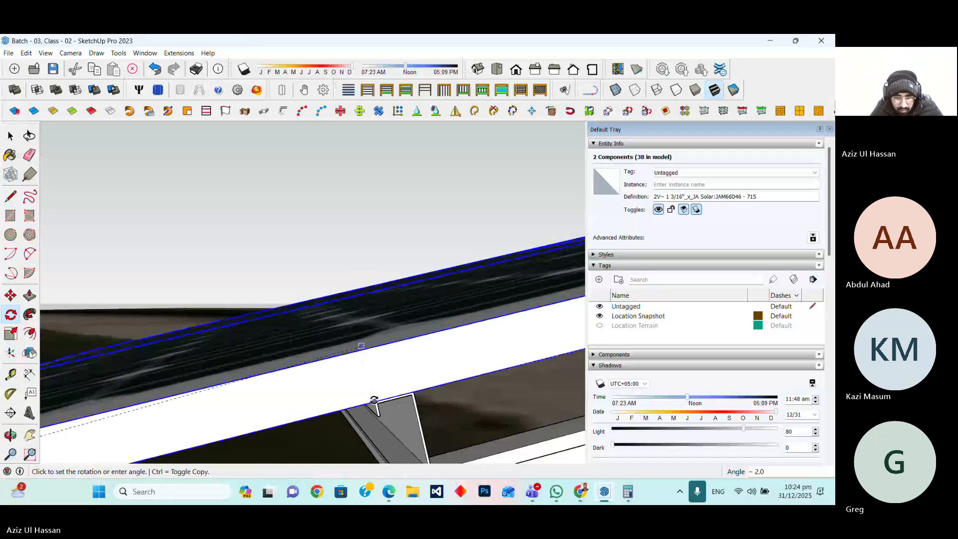
left_click(374, 402)
scroll(309, 414, "down", 6)
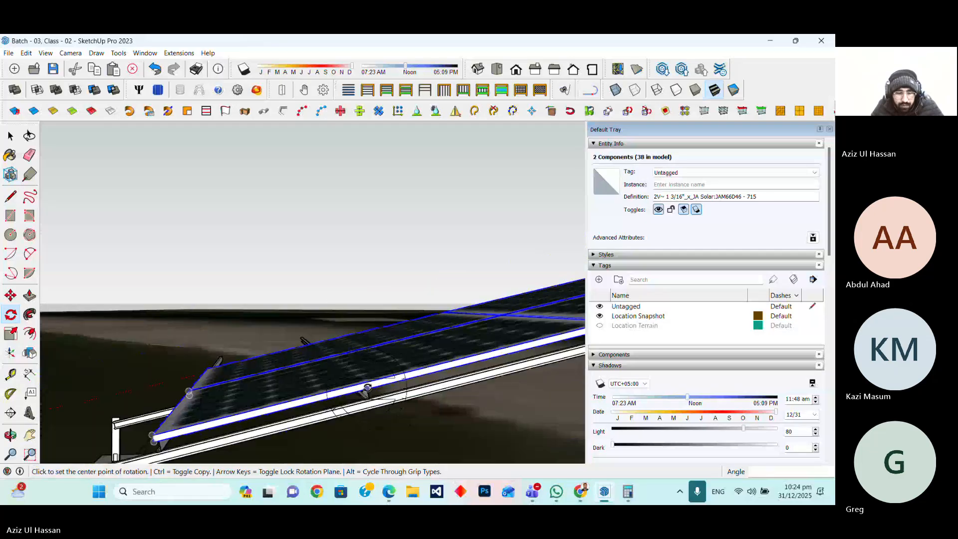
scroll(280, 422, "down", 3)
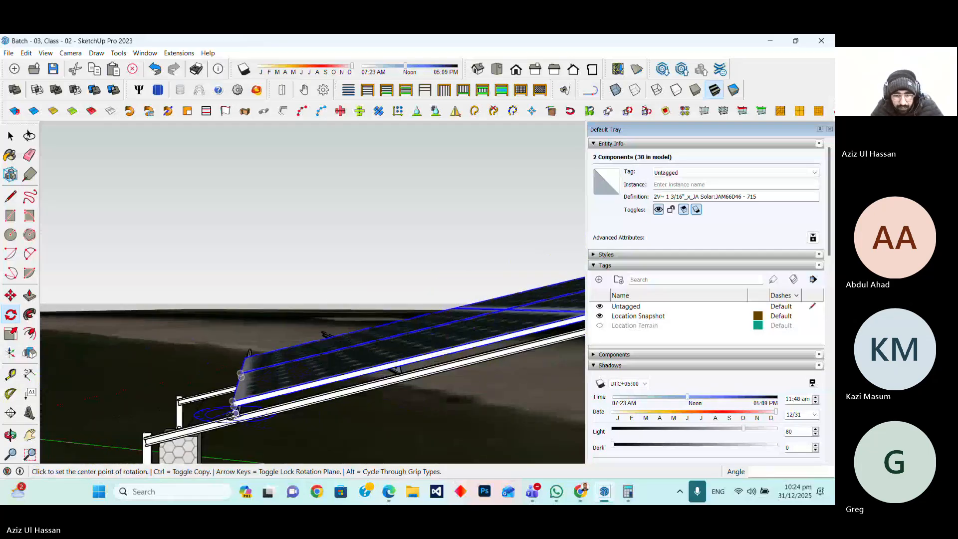
scroll(272, 396, "down", 3)
scroll(220, 411, "up", 5)
Move the rotated front panels down along the rafter so they rest on the purlins
left_click(10, 272)
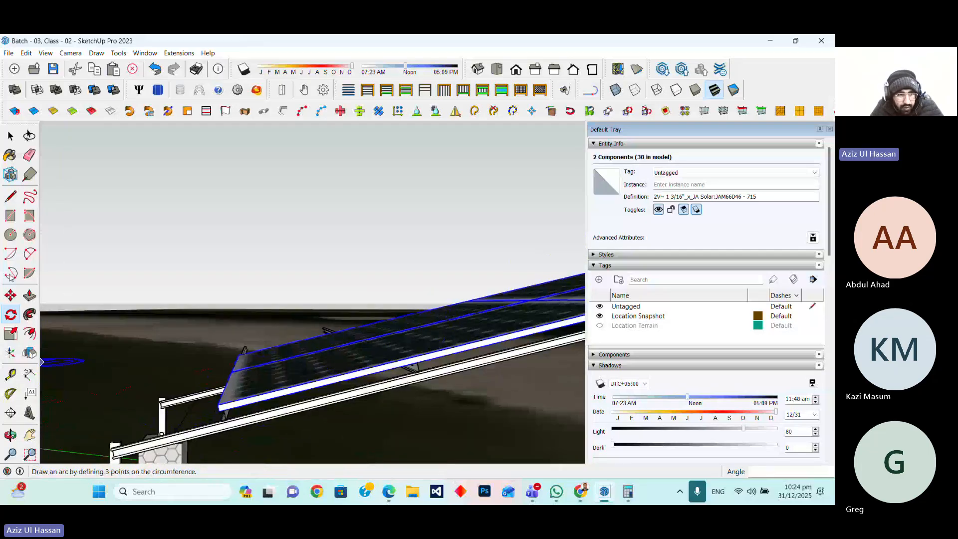
left_click(11, 295)
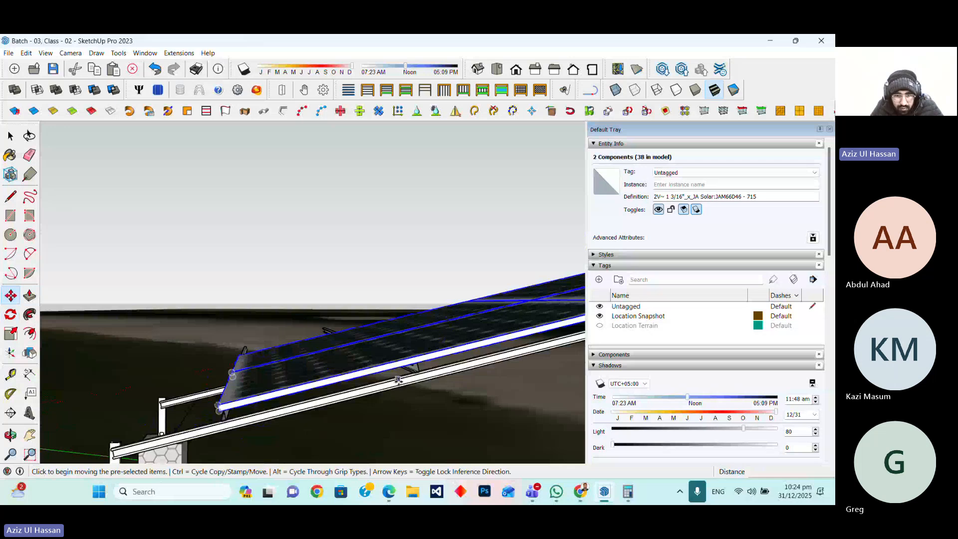
left_click(396, 380)
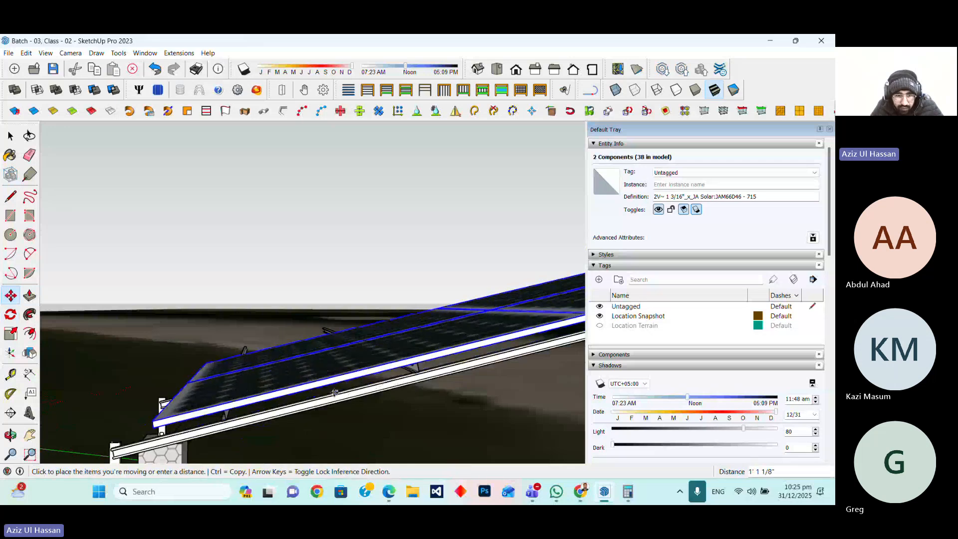
left_click(283, 405)
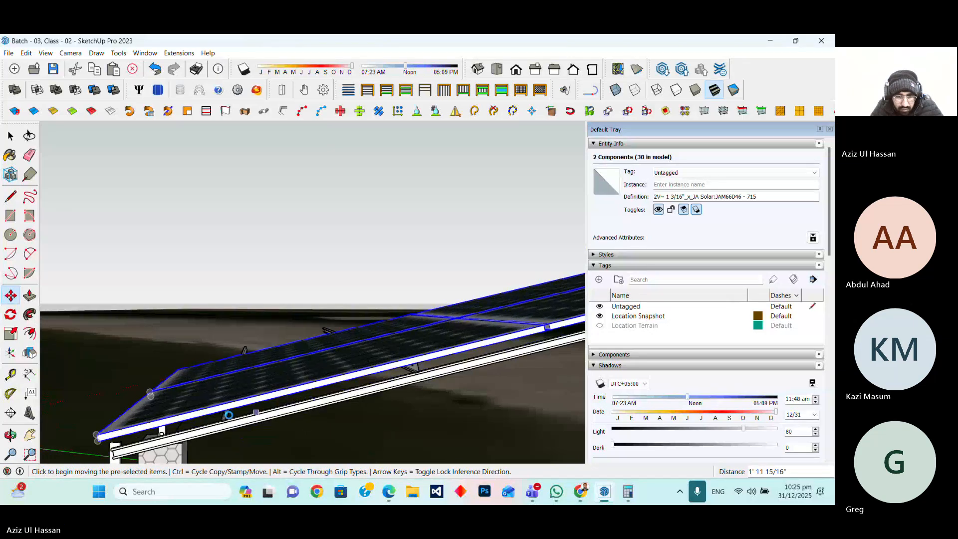
scroll(222, 416, "up", 5)
scroll(332, 386, "down", 5)
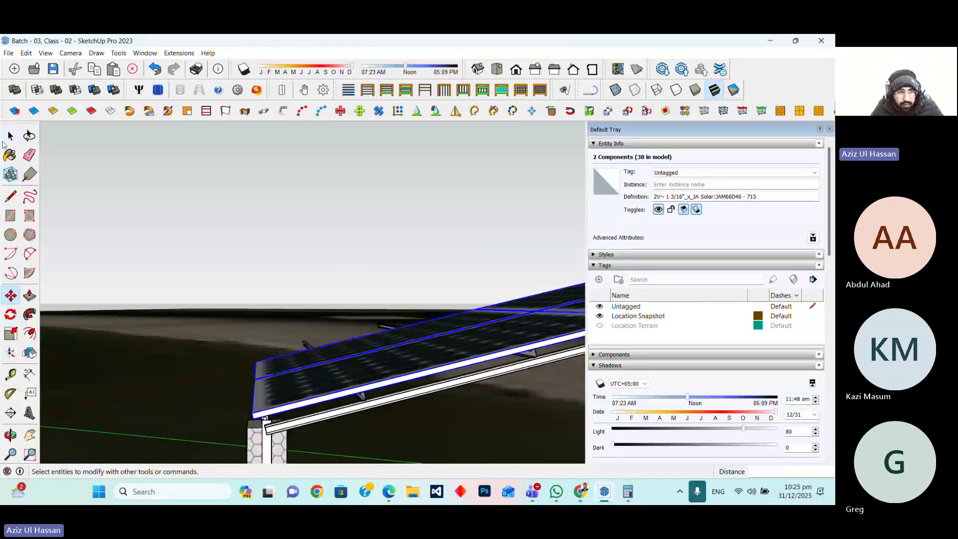
Examine the fit between the front panels and the purlins from several viewpoints
key("space")
key("ctrl+t")
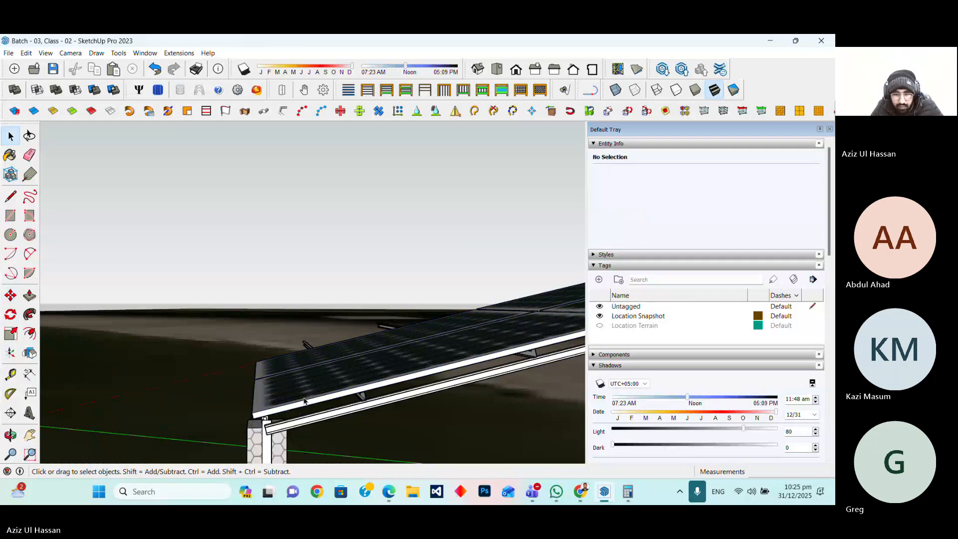
scroll(280, 424, "down", 5)
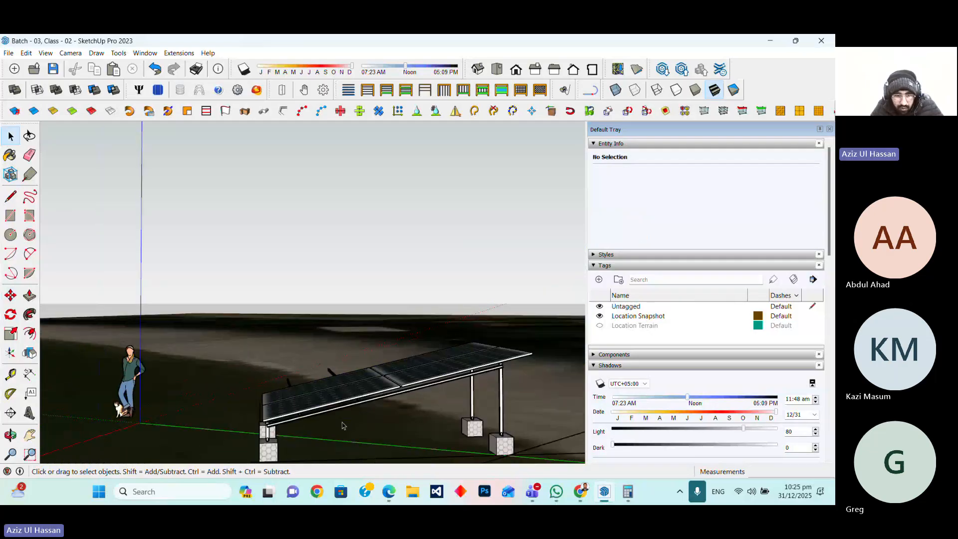
scroll(318, 397, "up", 2)
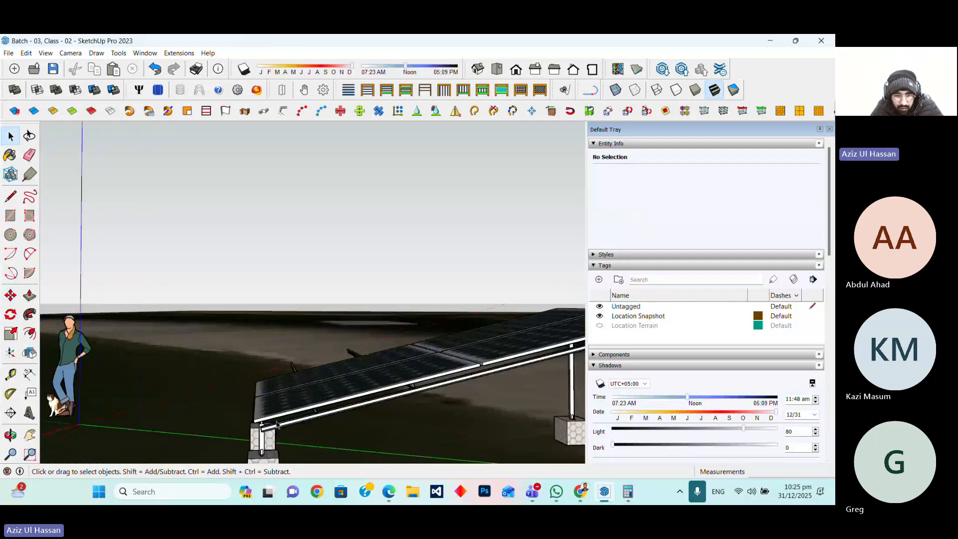
left_click(327, 406)
scroll(342, 403, "up", 4)
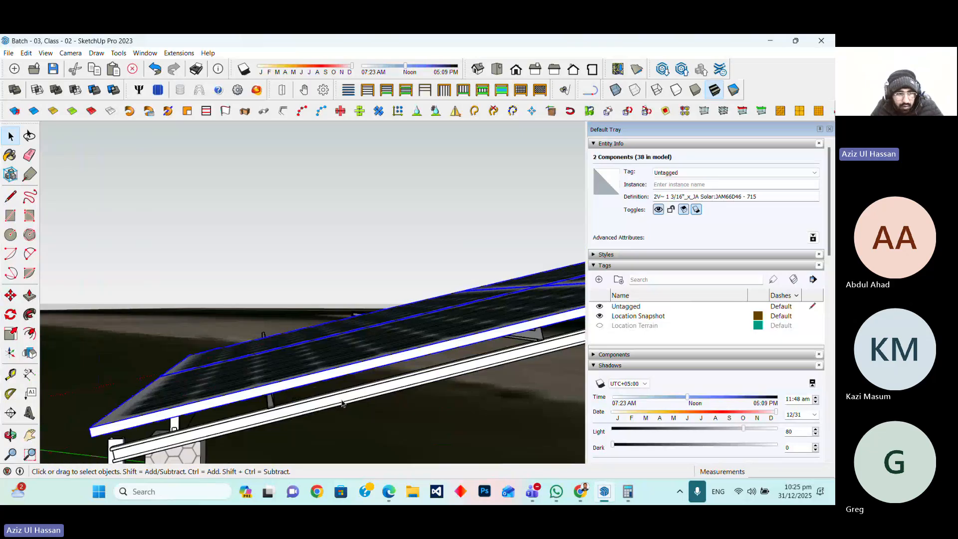
scroll(202, 454, "down", 2)
key("m")
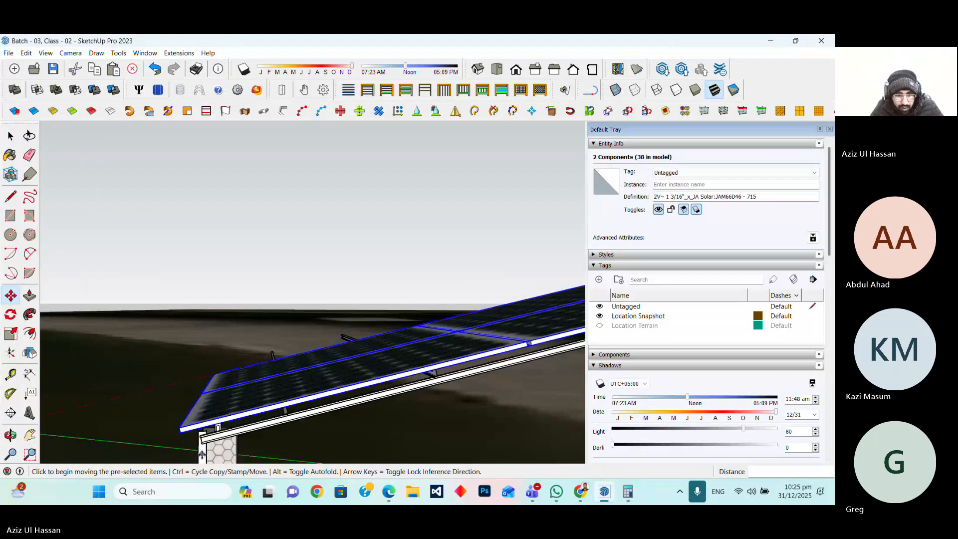
scroll(202, 454, "down", 3)
key("space")
scroll(242, 411, "up", 4)
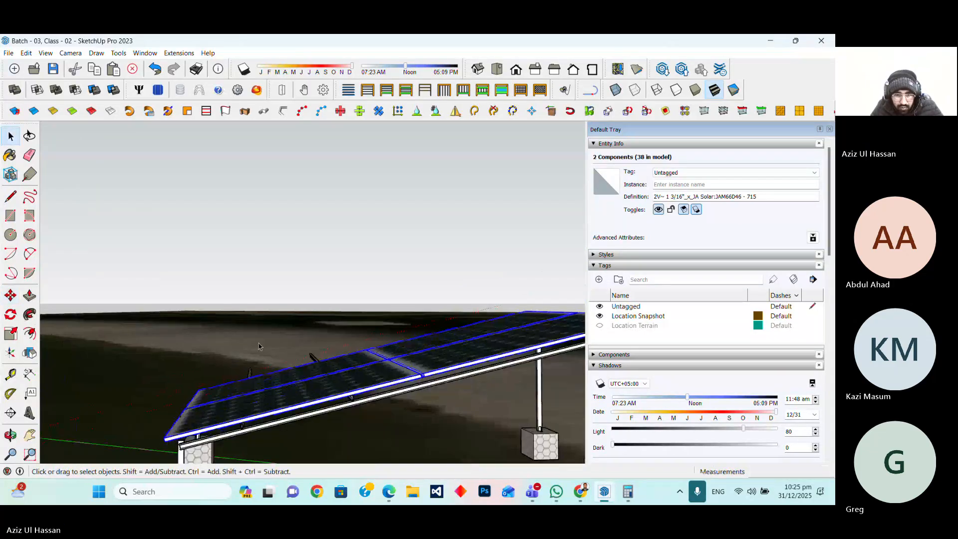
Select both purlins and copy them about 7'11" along the structure under the next panels
left_click(242, 411, "ctrl")
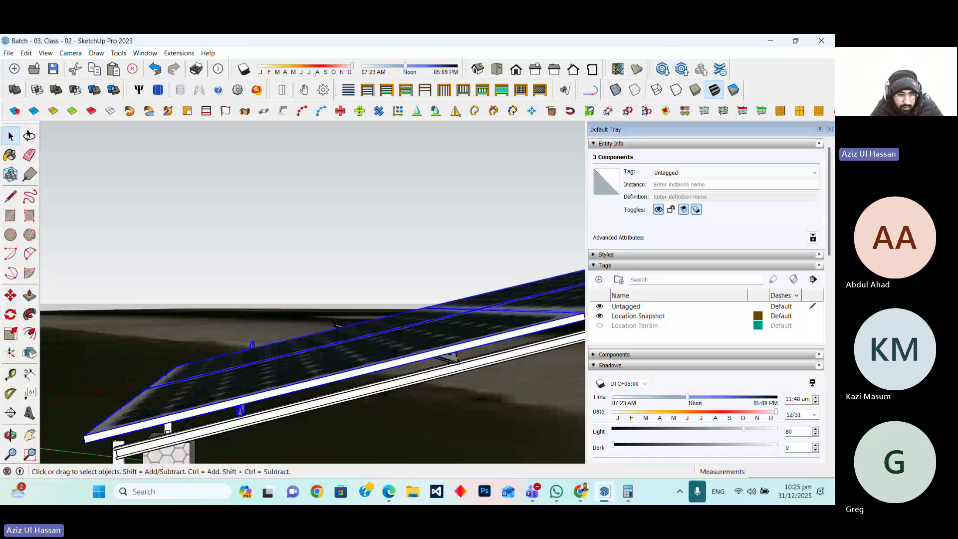
left_click(457, 360)
left_click(241, 410, "ctrl")
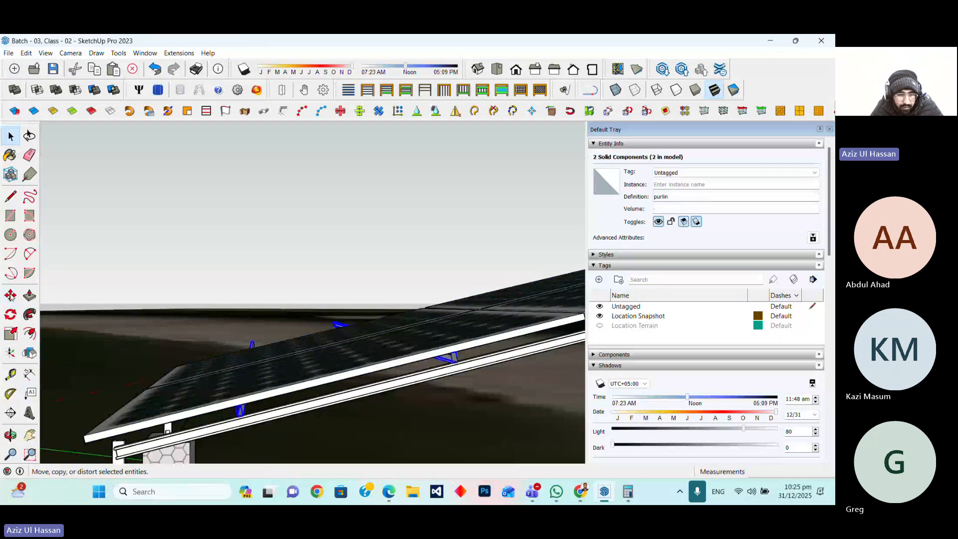
left_click(10, 295)
left_click(85, 436)
key("ctrl")
scroll(44, 442, "down", 3)
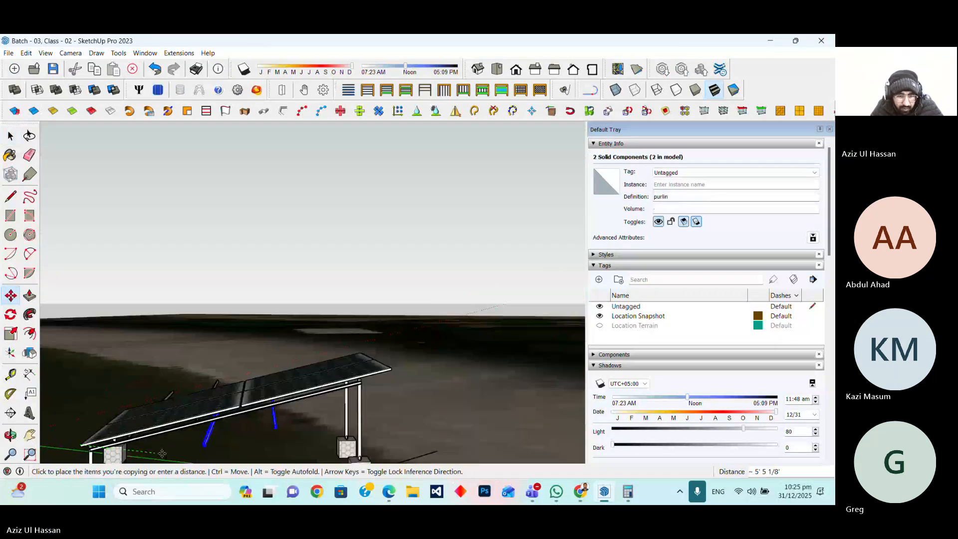
scroll(239, 408, "up", 4)
scroll(240, 408, "up", 2)
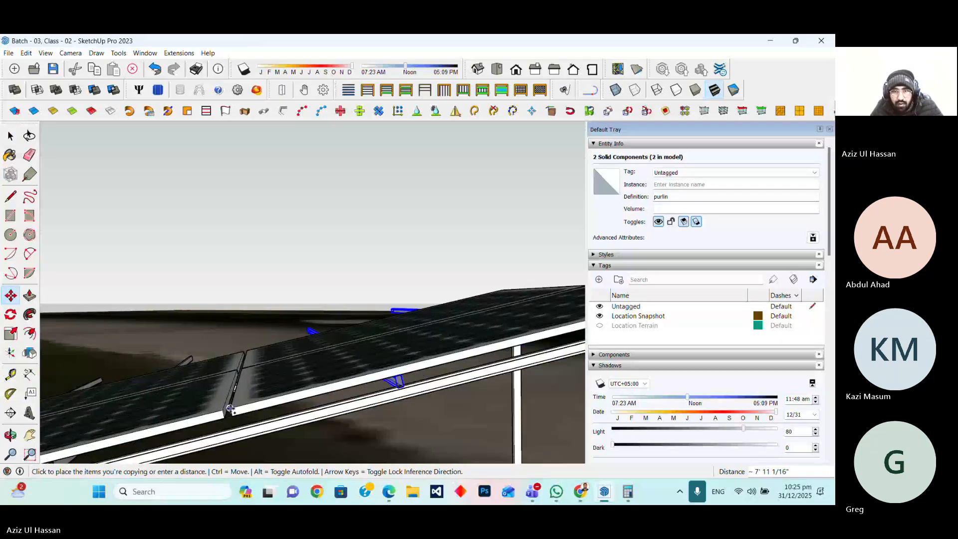
left_click(230, 410)
Orbit out to view the whole solar mounting structure and select its group
scroll(244, 445, "down", 2)
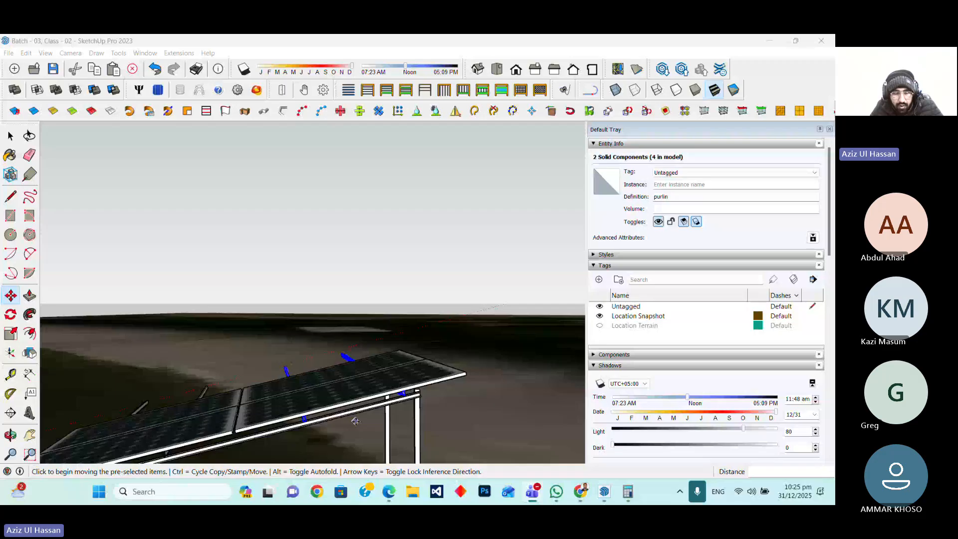
middle_click_drag(355, 421, 199, 307)
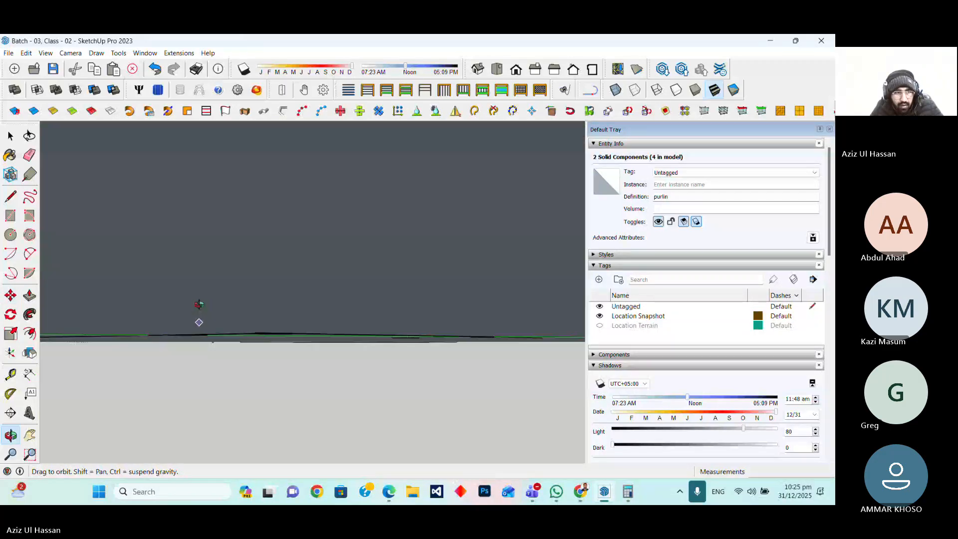
middle_click_drag(198, 304, 120, 346)
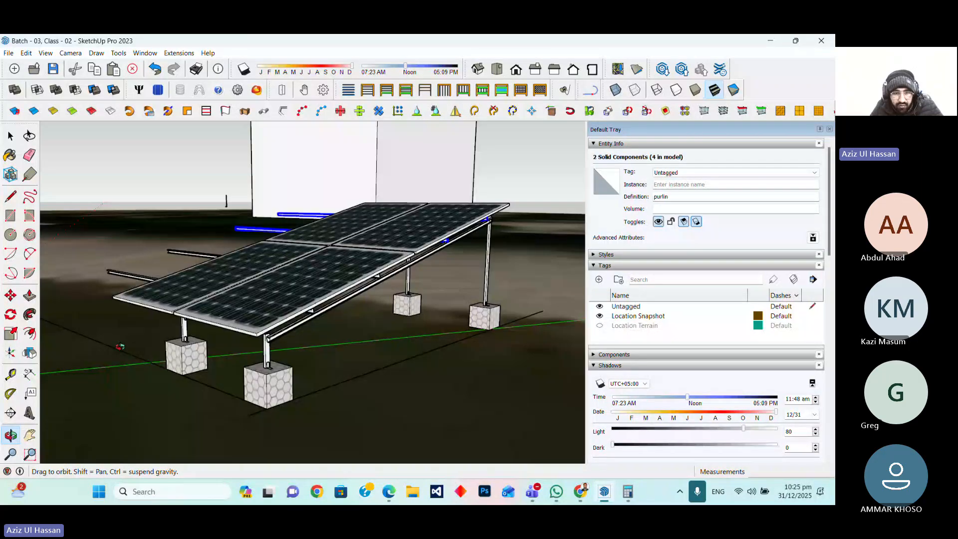
key("space")
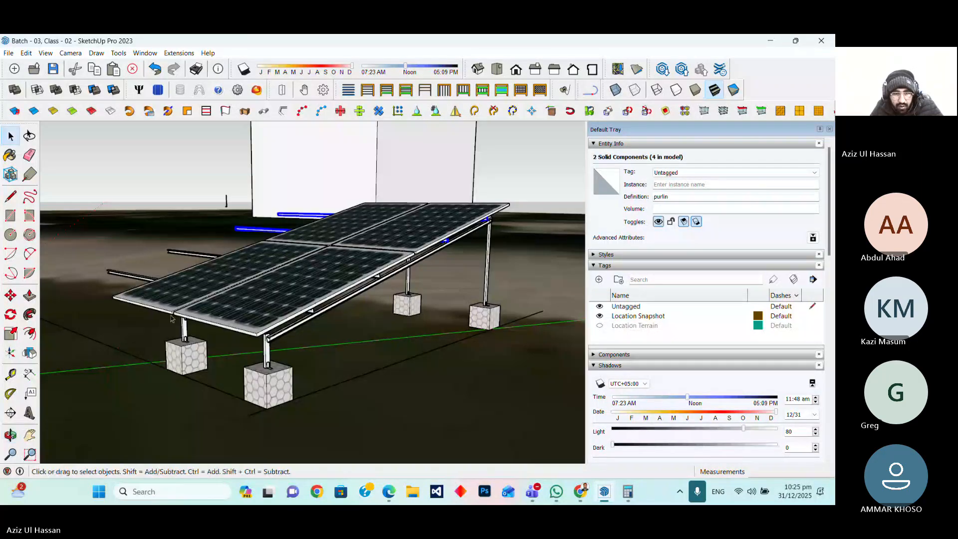
left_click(274, 390)
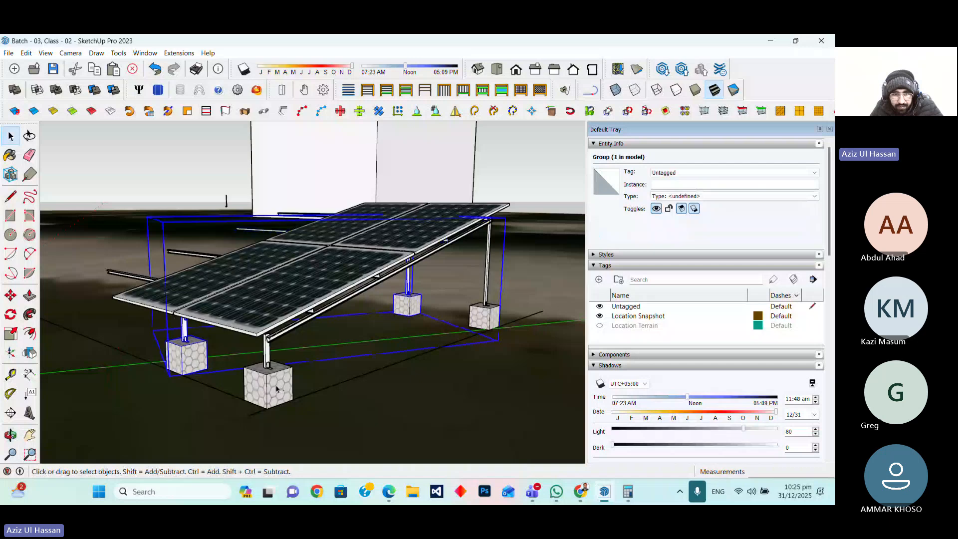
Select the mounting structure together with its purlins and copy it onto the next row of roof panels
left_click(276, 389, "ctrl")
right_click(275, 387)
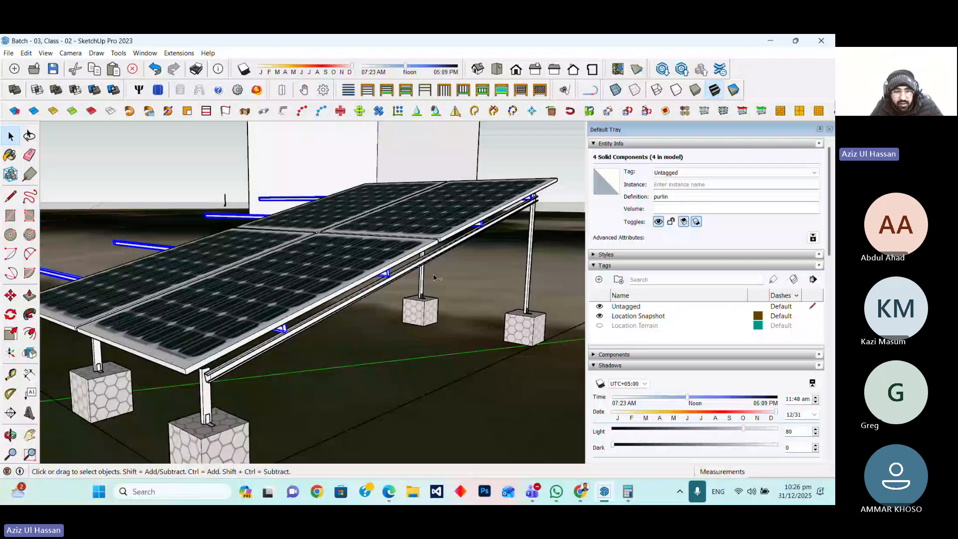
right_click(388, 275)
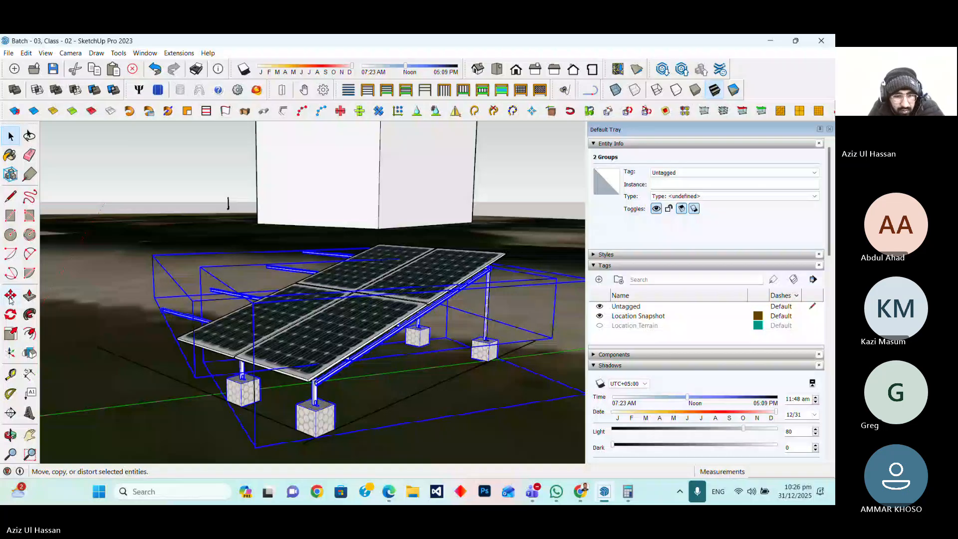
left_click(10, 296)
key("ctrl")
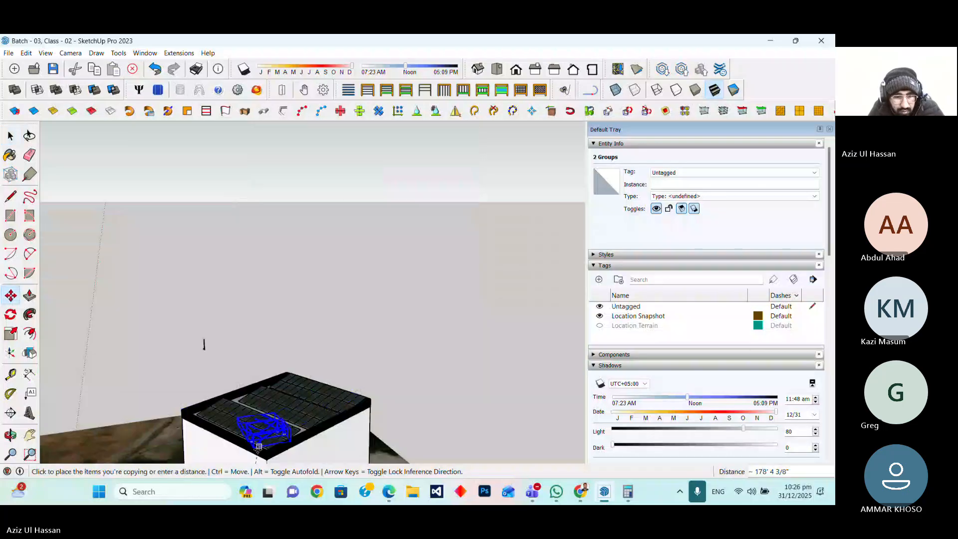
scroll(259, 445, "up", 5)
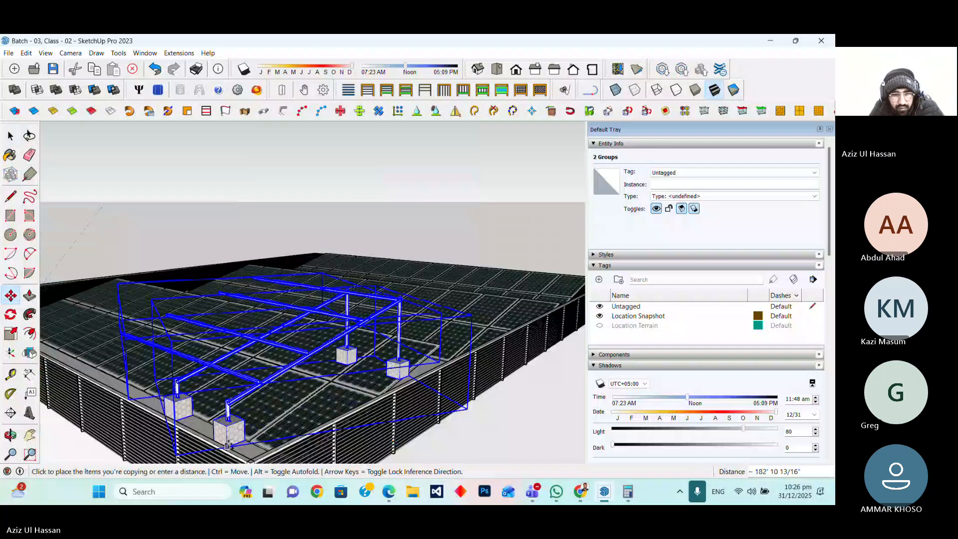
left_click(228, 446)
middle_click_drag(228, 446, 239, 367, "shift")
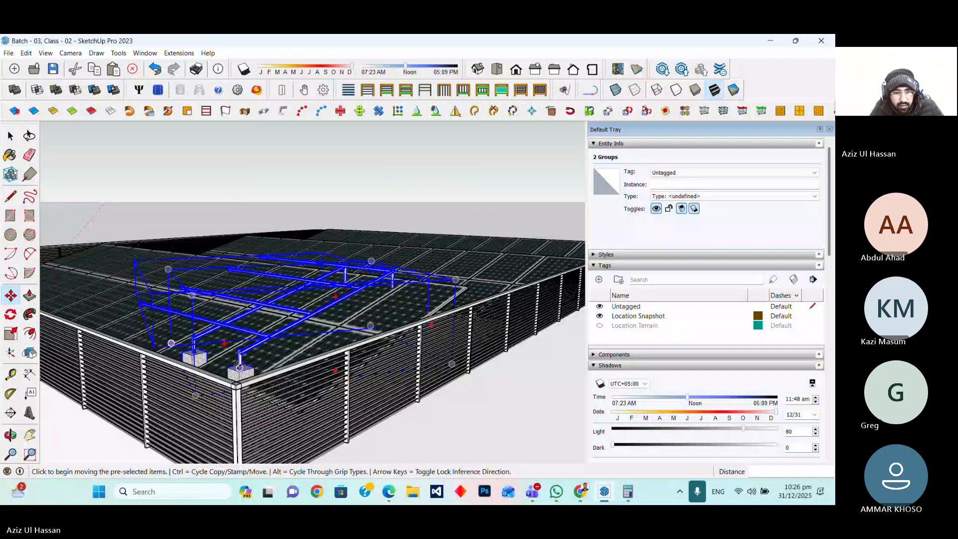
Move the copied structure about 7" so its posts line up under the panel row
scroll(240, 367, "up", 5)
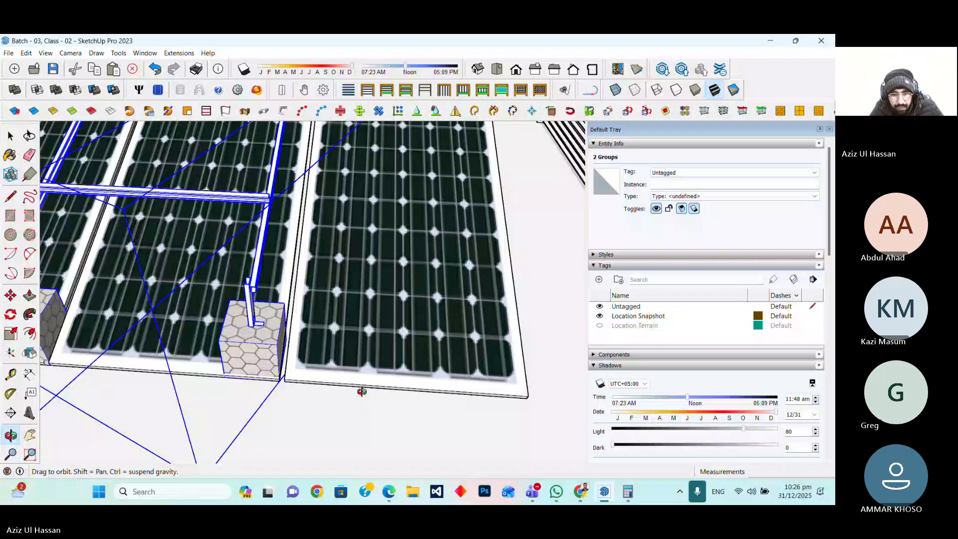
scroll(361, 391, "down", 3)
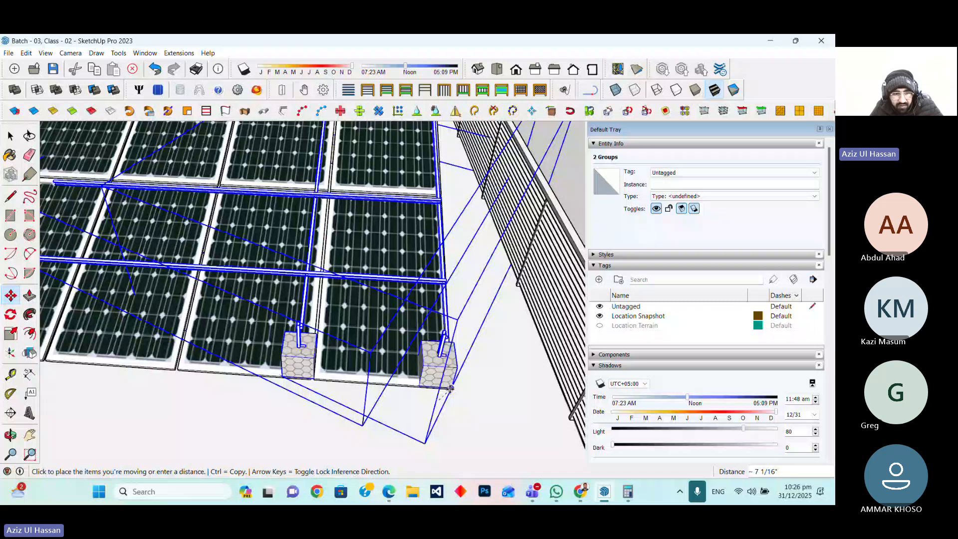
left_click(450, 388)
Rotate the copied structure about 2° so its purlins match the tilt of the panels
key("space")
scroll(277, 377, "down", 6)
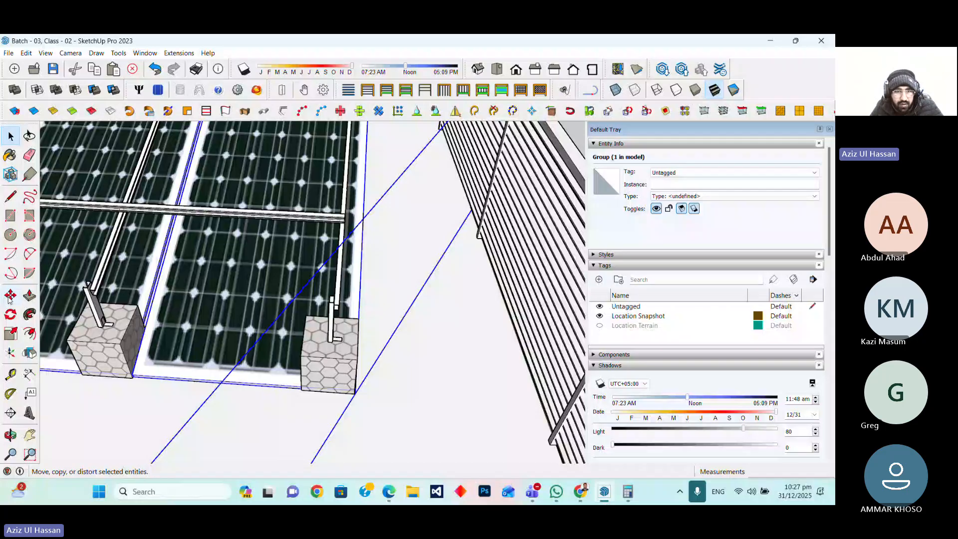
left_click(11, 296)
scroll(291, 346, "up", 3)
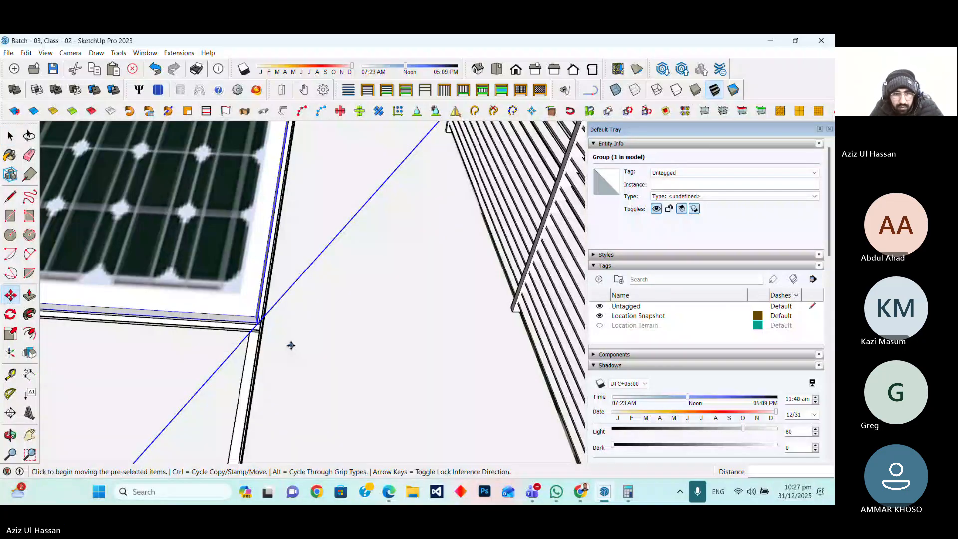
scroll(290, 345, "down", 8)
middle_click_drag(291, 345, 285, 170)
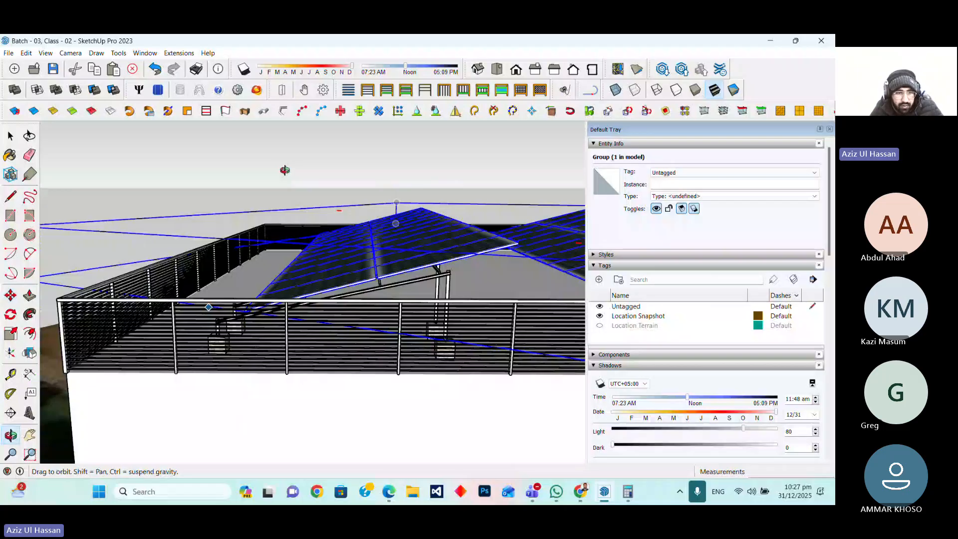
scroll(184, 318, "up", 10)
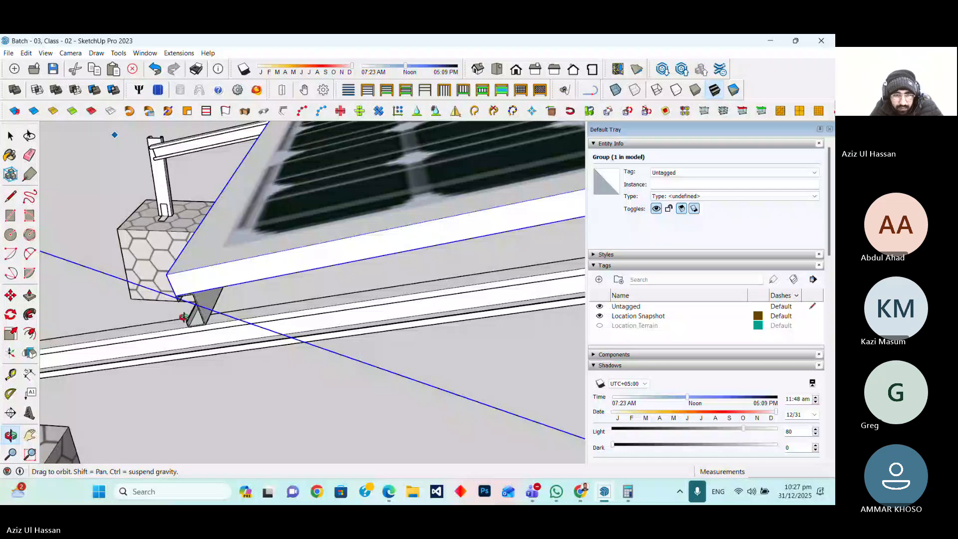
key("q")
middle_click_drag(183, 317, 332, 252)
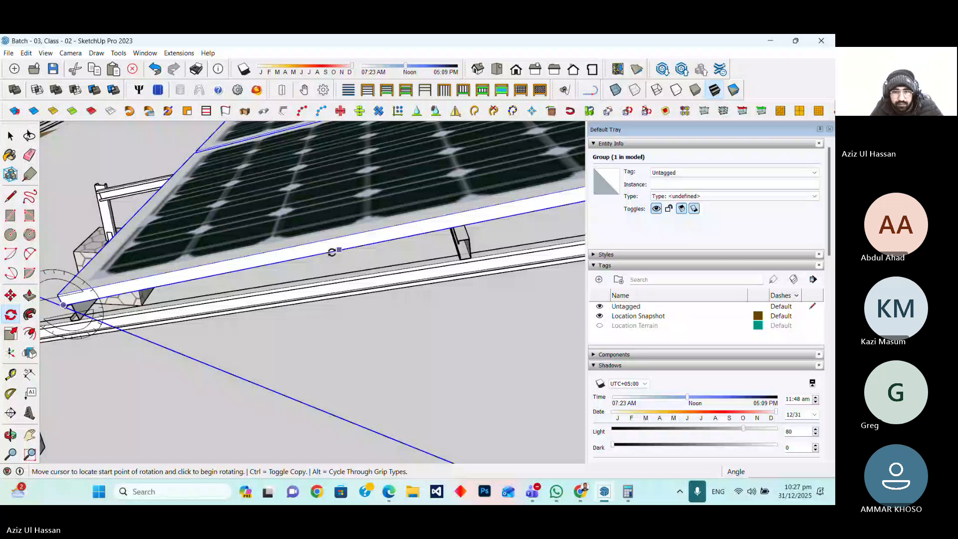
left_click(332, 251)
scroll(332, 279, "up", 5)
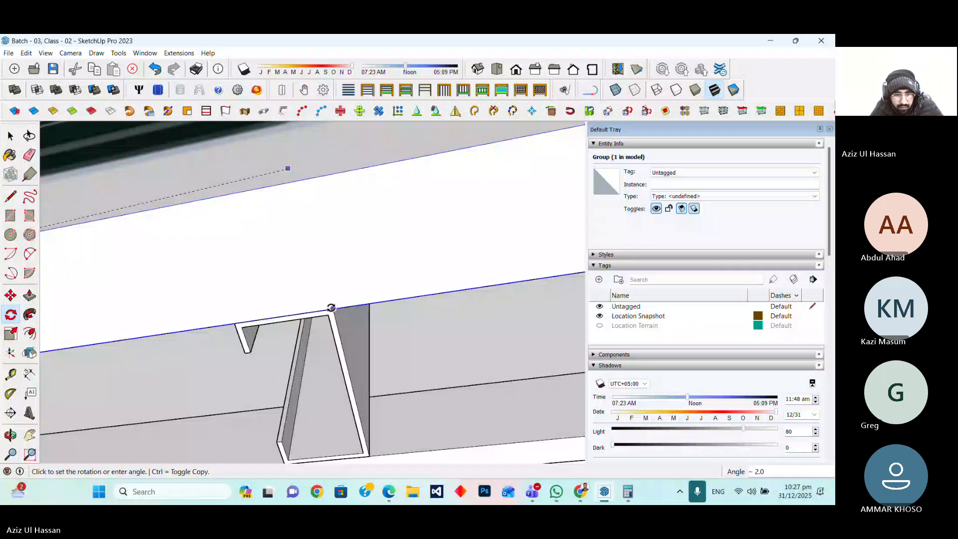
left_click(331, 308)
scroll(331, 307, "down", 10)
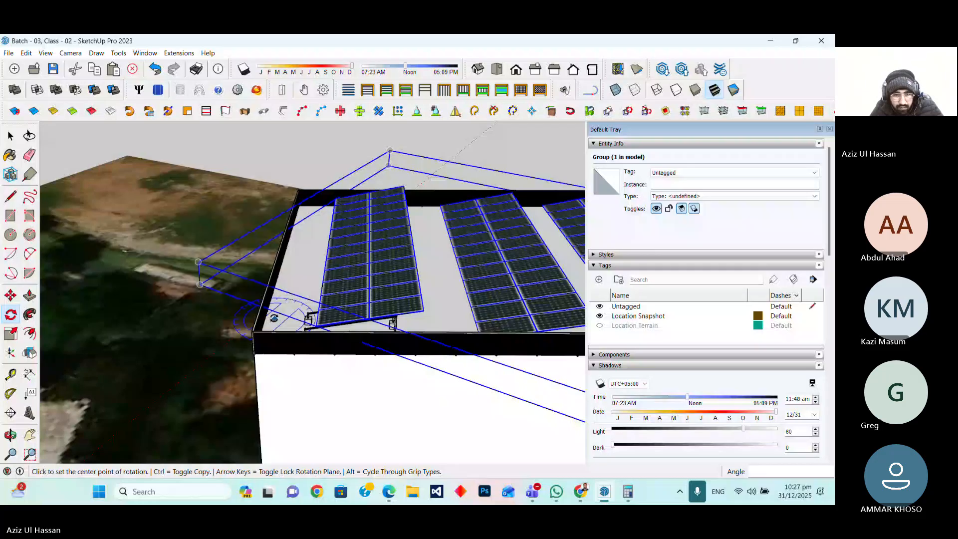
Move the rotated structure about 1'9" along the rafter so the purlins sit under the panels
key("space")
scroll(296, 348, "up", 10)
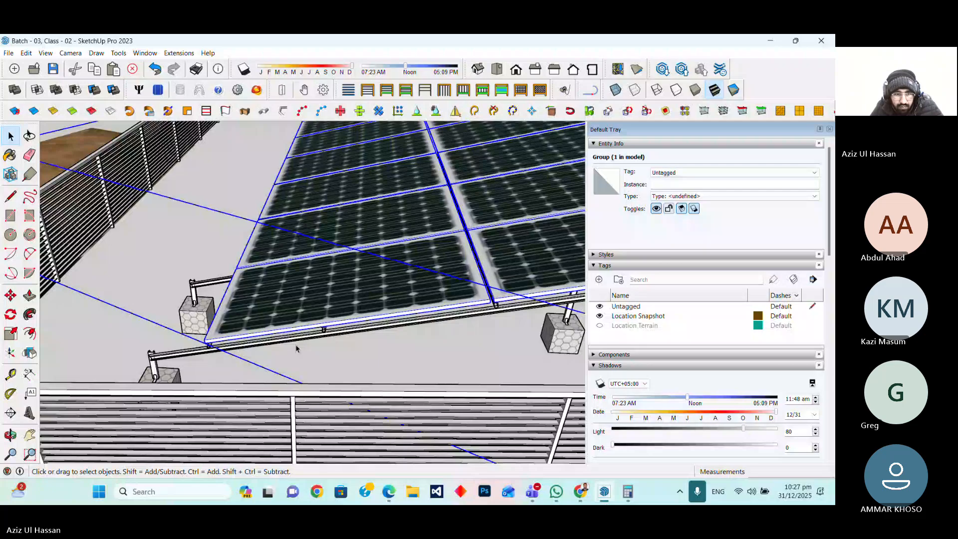
scroll(296, 348, "up", 4)
key("m")
left_click(477, 284)
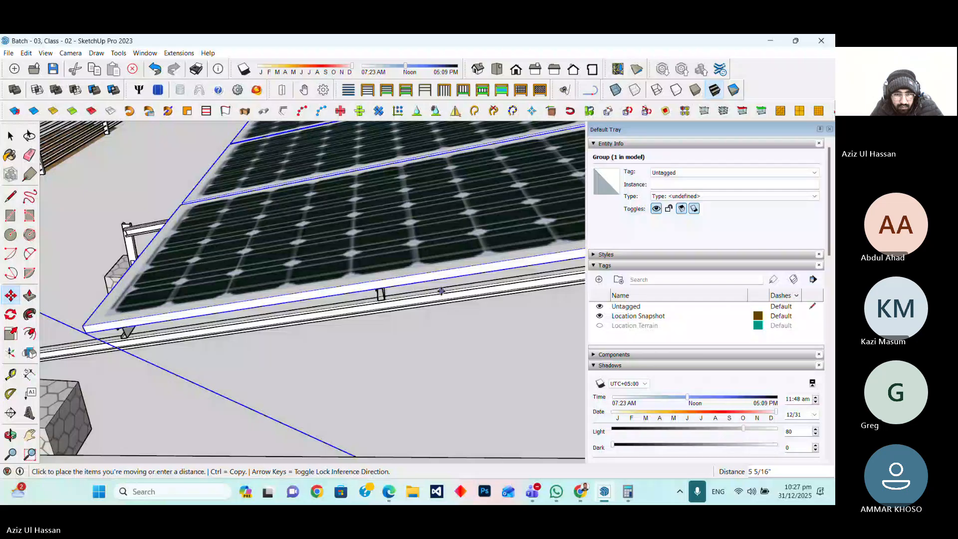
scroll(346, 306, "down", 2)
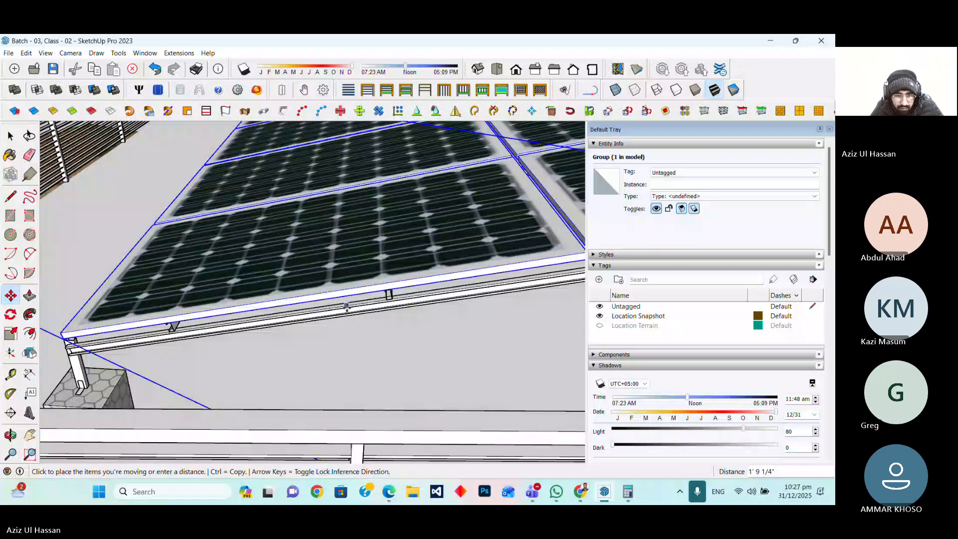
left_click(347, 305)
Copy the mounting structure one post-spacing along the row and array it into 12 copies
scroll(200, 301, "up", 3)
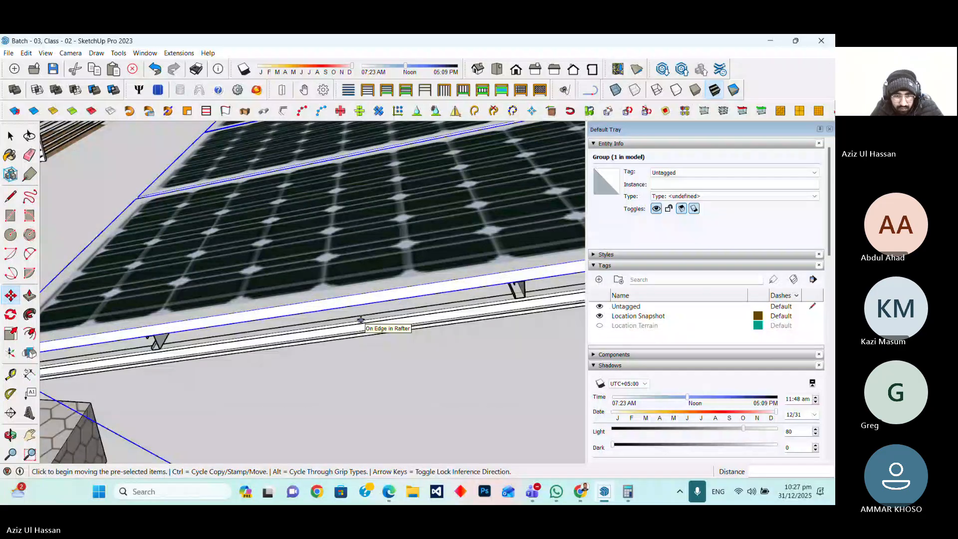
scroll(360, 319, "down", 5)
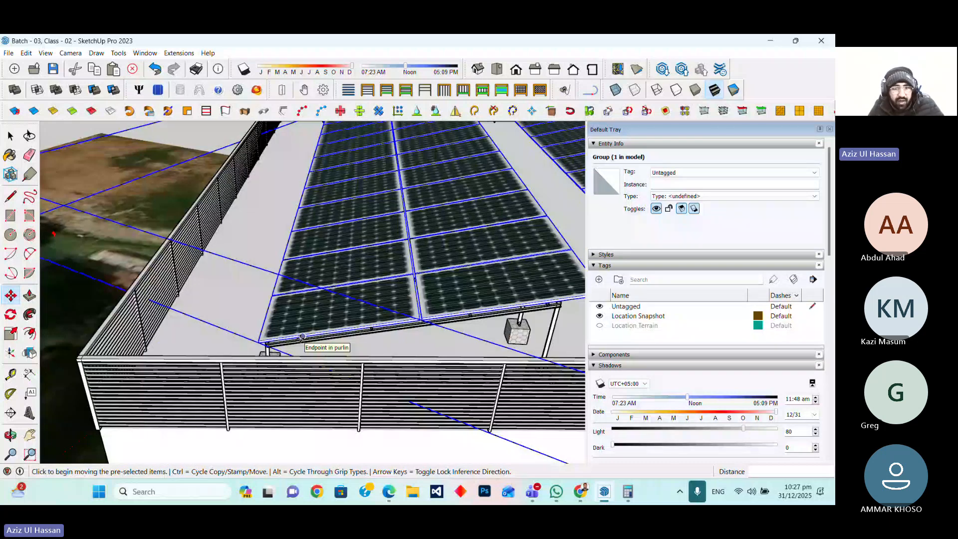
scroll(302, 337, "up", 1)
scroll(45, 337, "down", 1)
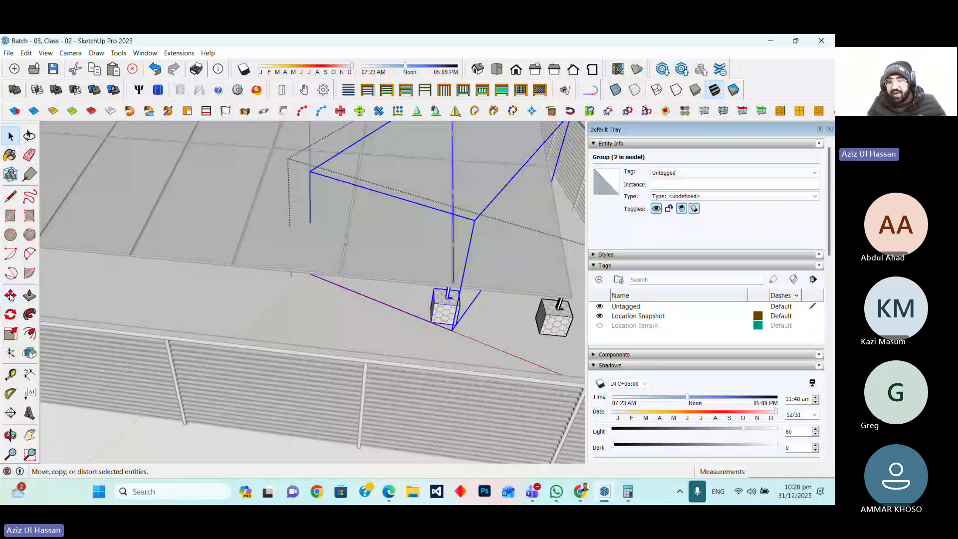
left_click(11, 296)
key("ctrl")
left_click(539, 334)
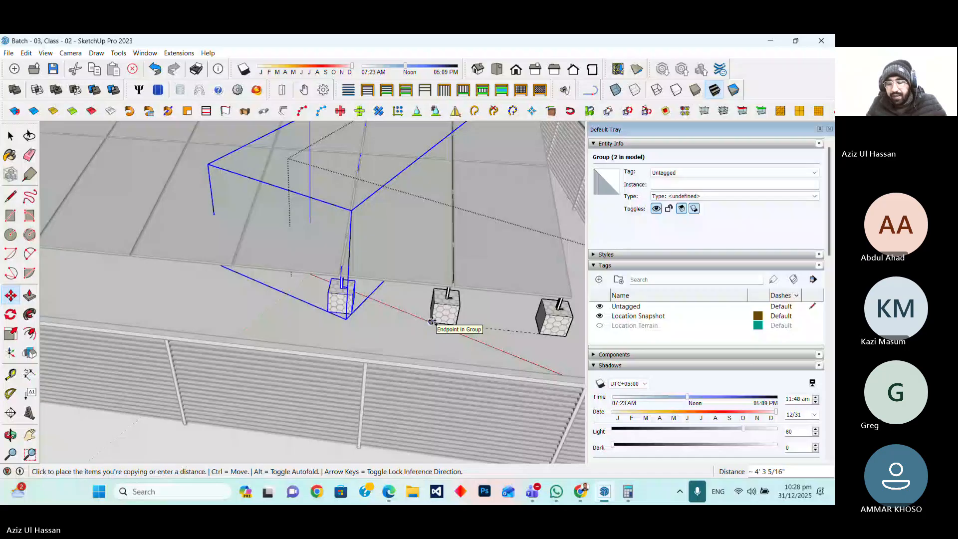
left_click(431, 321)
type("*12")
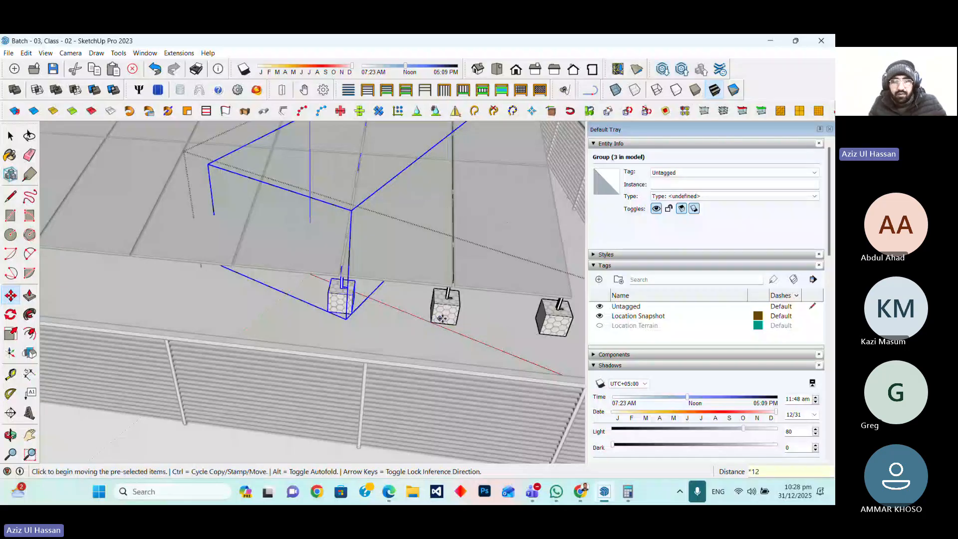
key("Return")
Delete the extra structure copy that runs past the end of the panel row
scroll(363, 334, "down", 8)
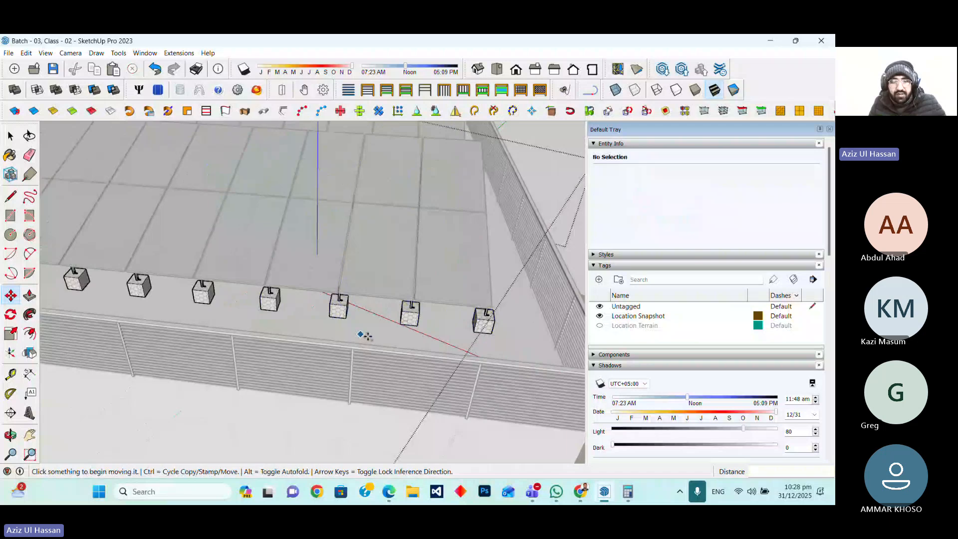
scroll(233, 323, "up", 8)
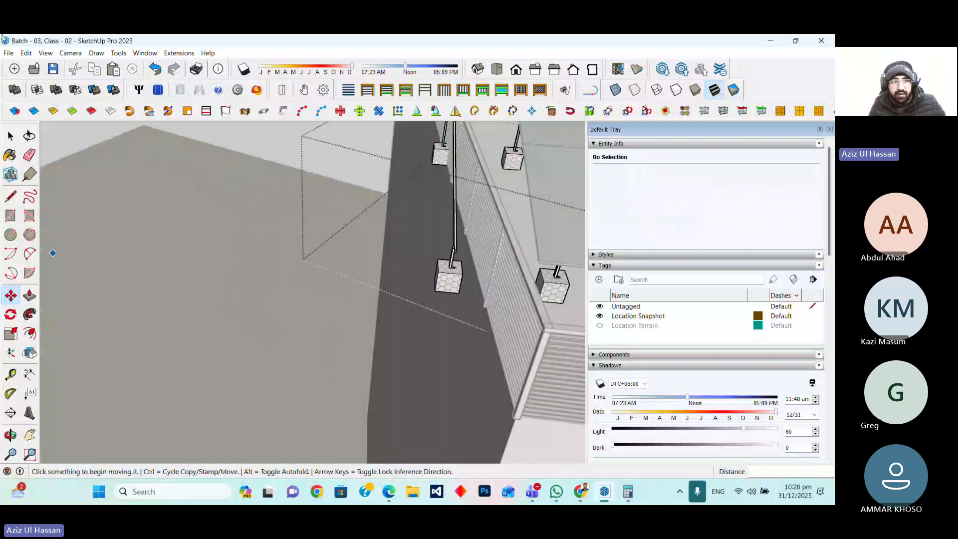
key("space")
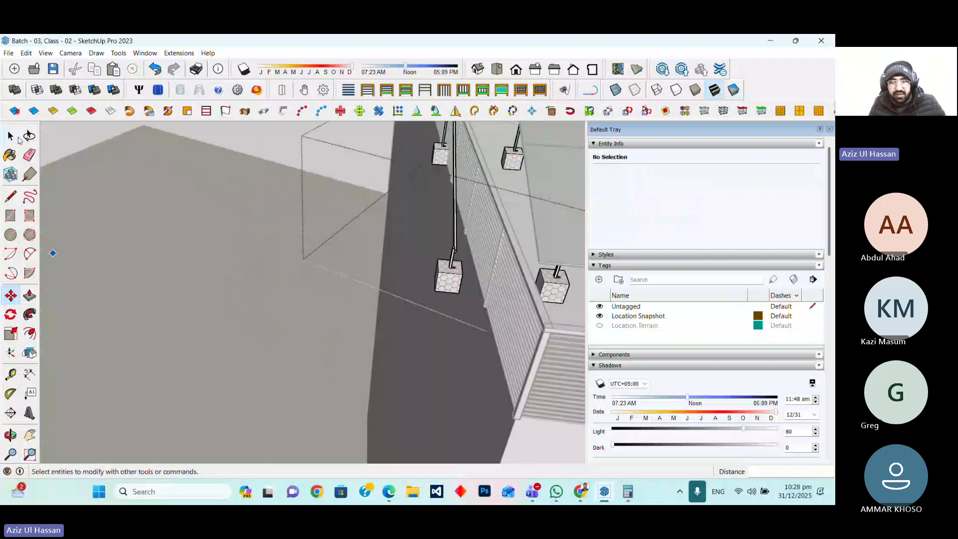
left_click(460, 269)
scroll(354, 337, "down", 5)
key("Delete")
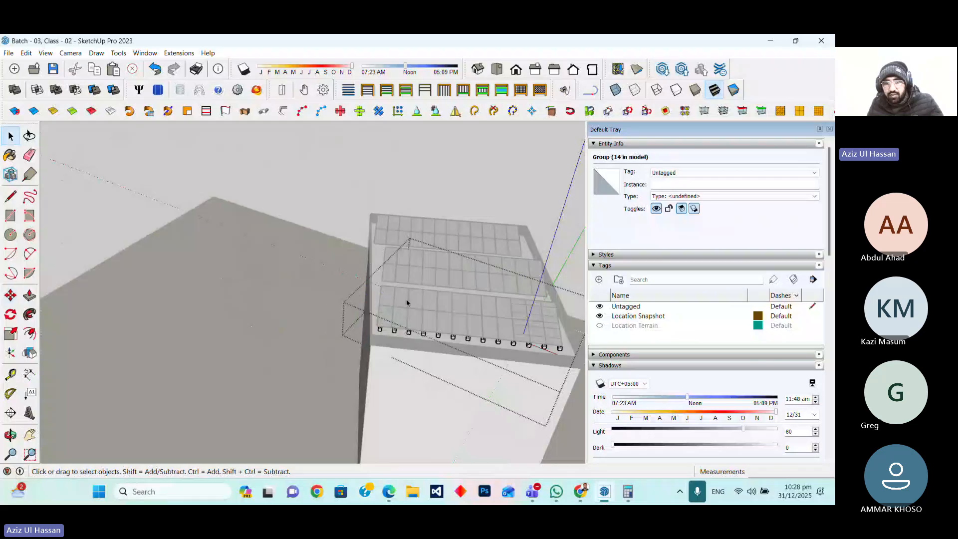
scroll(391, 316, "up", 4)
scroll(390, 315, "down", 5)
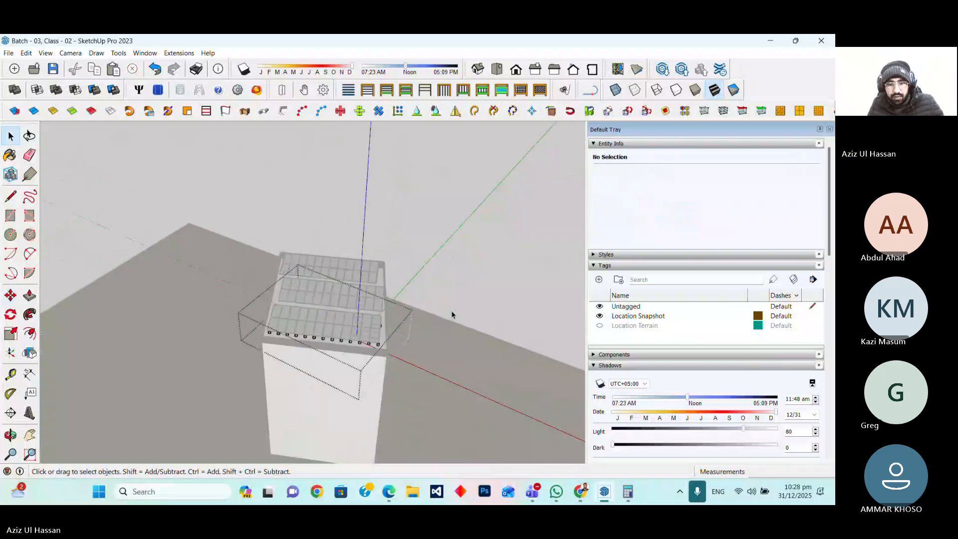
key("Escape")
scroll(347, 341, "up", 2)
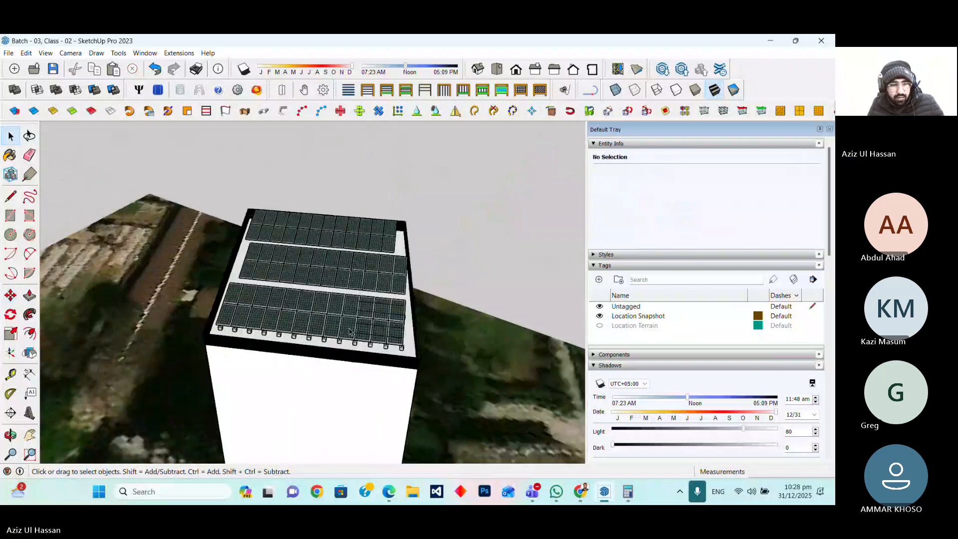
Extend the purlins along the panel row with Push/Pull, about 38'8" long, so they run under the whole row
key("o")
mouse_move(258, 345)
left_mouse_down()
mouse_move(289, 209)
mouse_move(310, 169)
mouse_move(190, 332)
mouse_move(382, 380)
mouse_move(568, 203)
mouse_move(395, 342)
mouse_move(384, 259)
left_mouse_up()
scroll(384, 260, "up", 3)
scroll(207, 220, "up", 4)
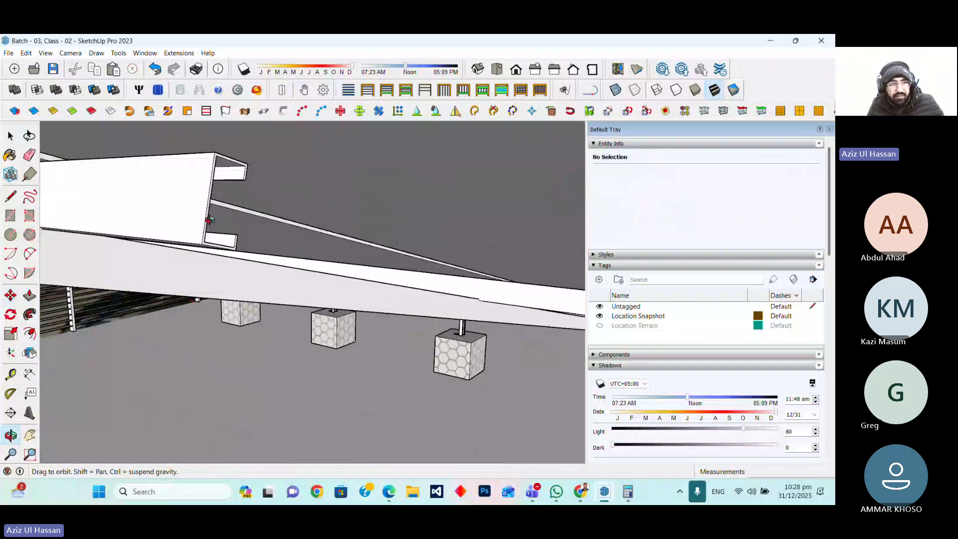
left_click(12, 156)
left_click(11, 136)
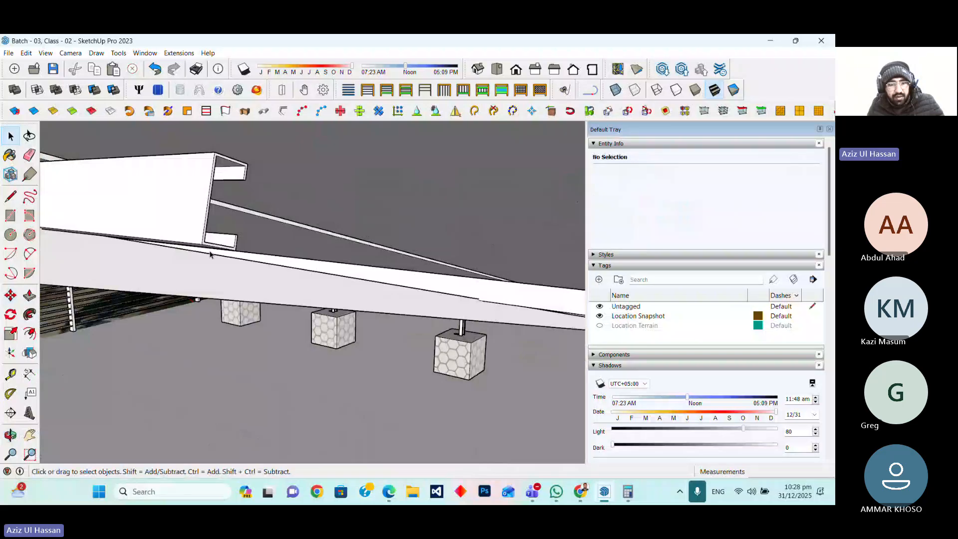
scroll(209, 273, "up", 5)
scroll(210, 273, "down", 2)
scroll(219, 295, "down", 2)
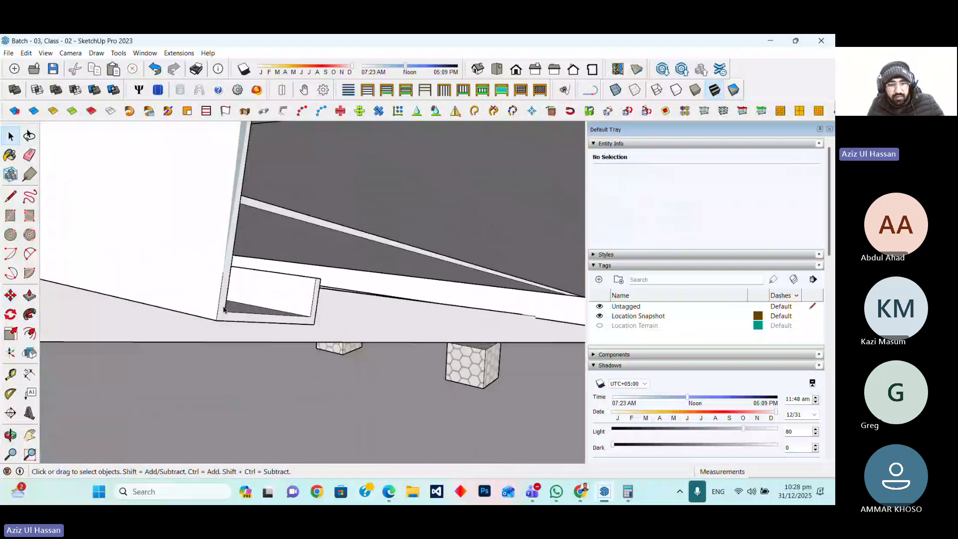
left_click(224, 309)
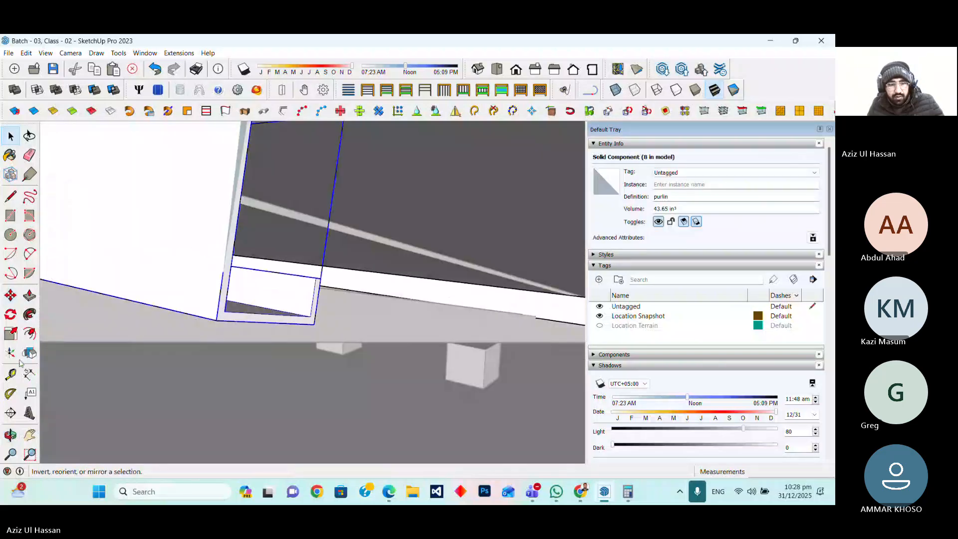
left_click(222, 318)
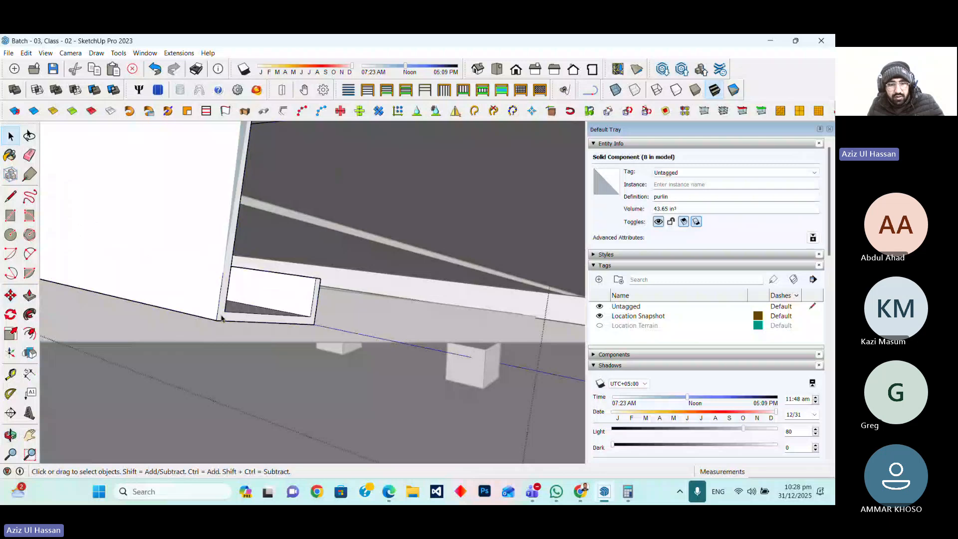
triple_click(222, 318)
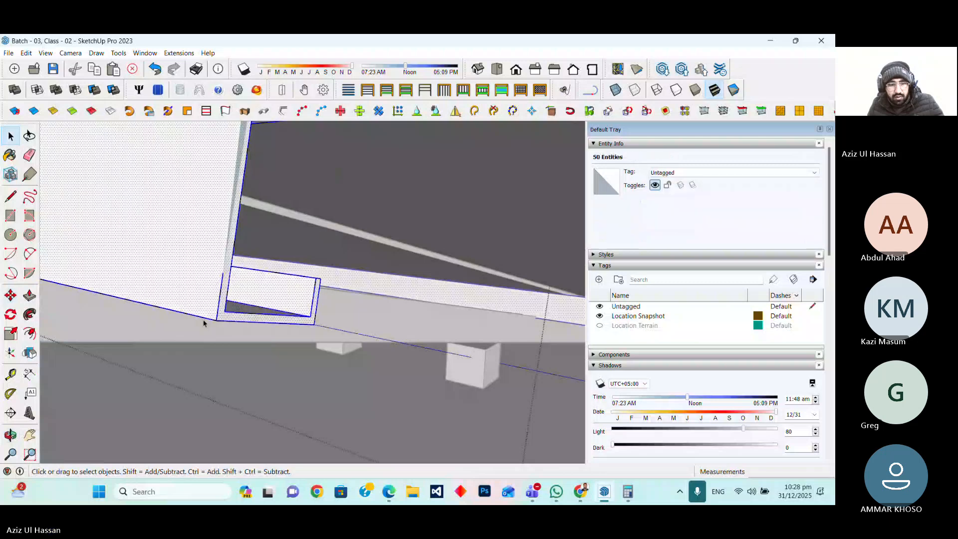
key("p")
left_click(218, 320)
scroll(217, 320, "up", 5)
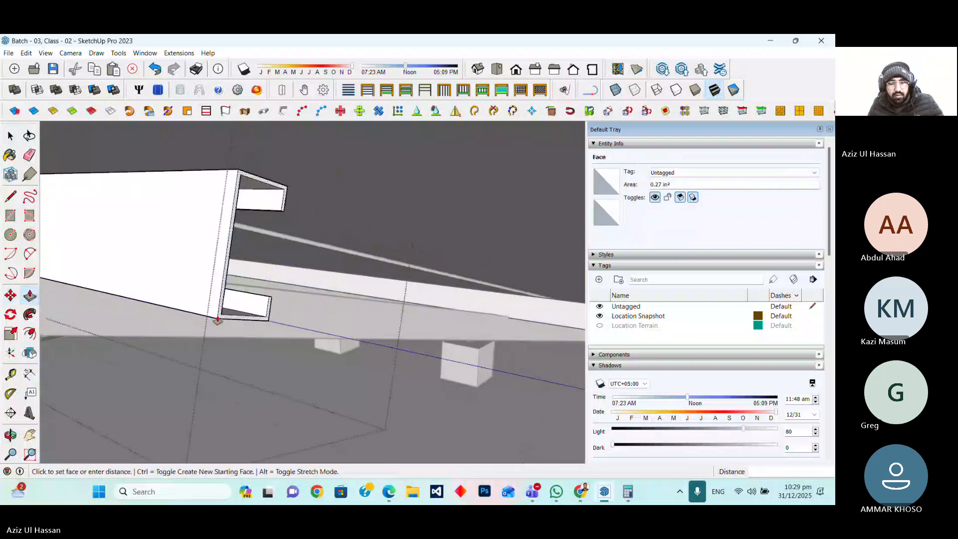
scroll(217, 320, "down", 6)
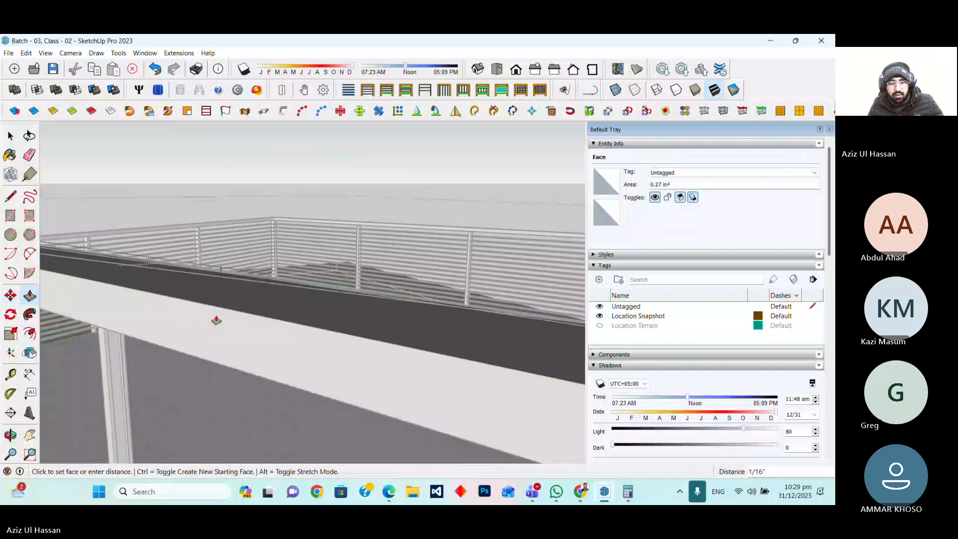
scroll(218, 320, "down", 5)
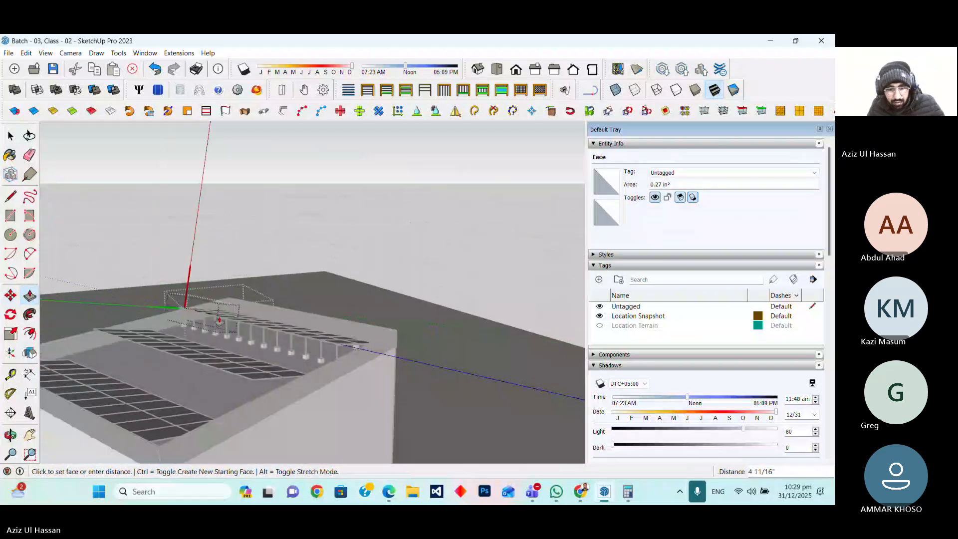
scroll(359, 344, "up", 3)
scroll(358, 343, "up", 4)
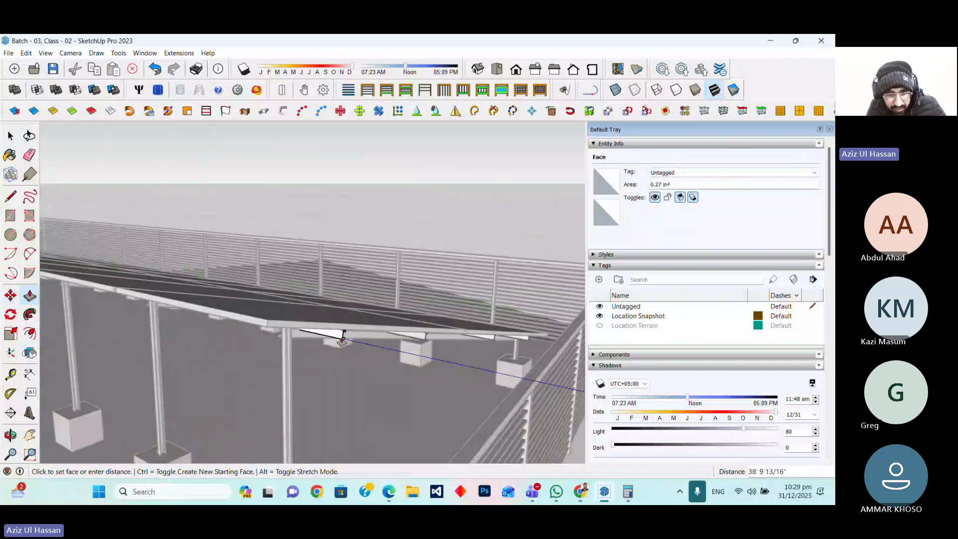
left_click(323, 325)
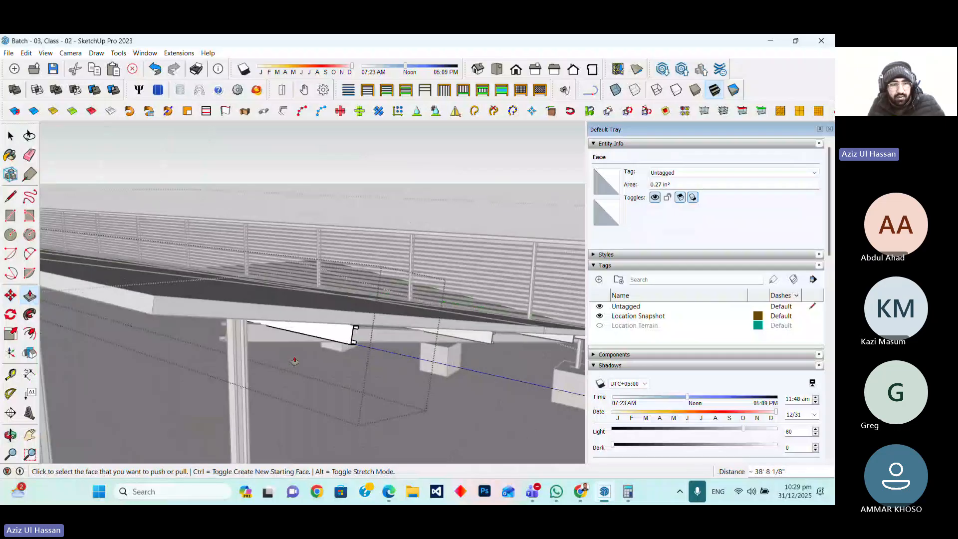
scroll(295, 362, "down", 6)
left_click(11, 137)
left_click(326, 258)
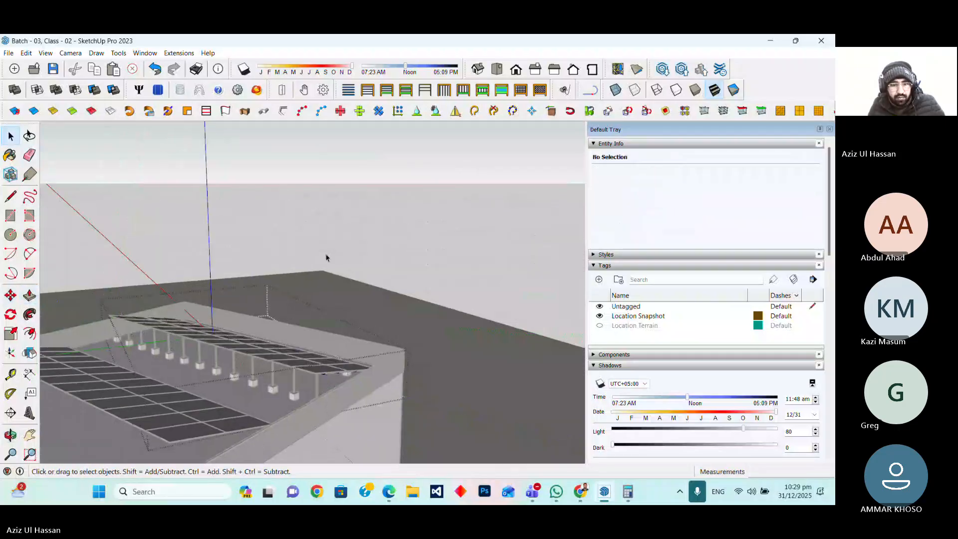
Copy the mounting structure and purlin groups 24' across to sit under the middle panel row
middle_click_drag(392, 263, 85, 457)
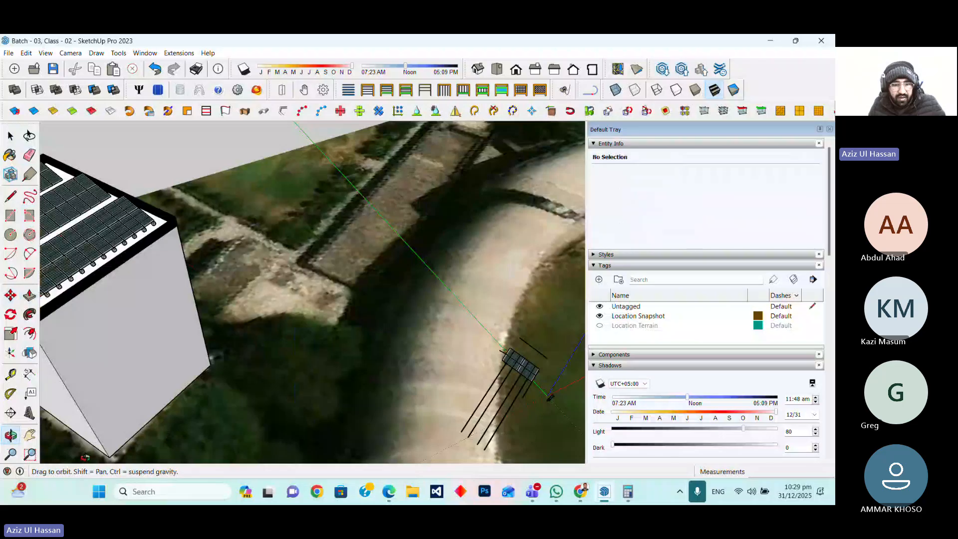
scroll(344, 382, "down", 4)
scroll(185, 336, "up", 3)
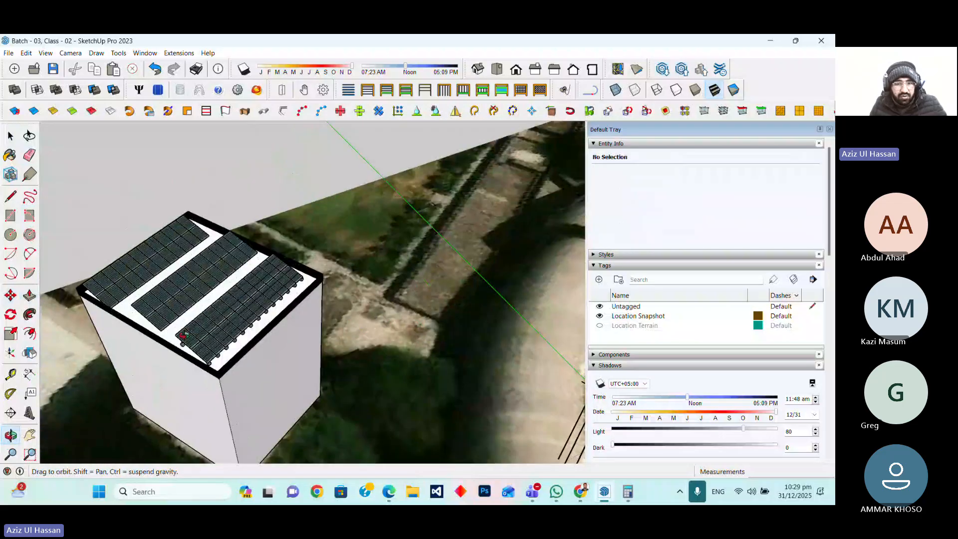
scroll(183, 335, "up", 5)
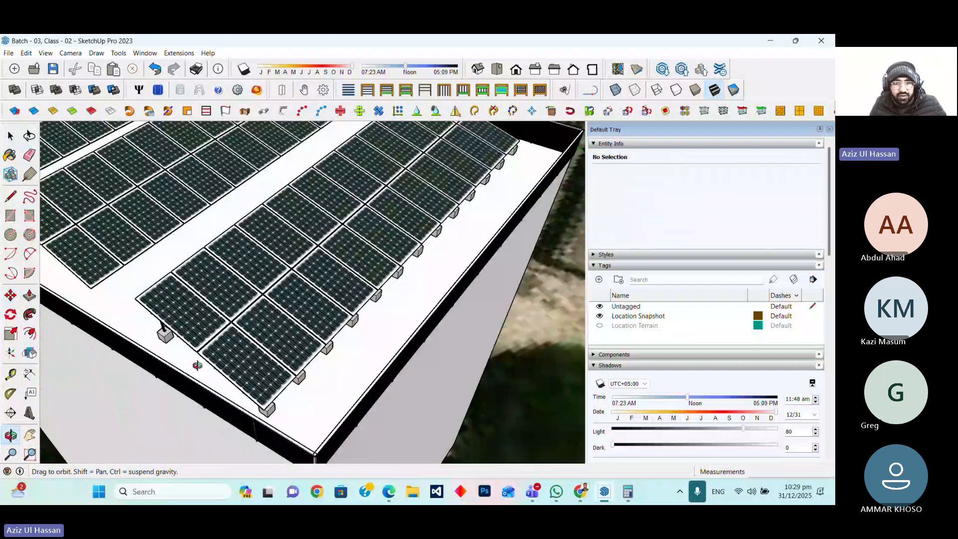
left_click_drag(197, 365, 582, 245)
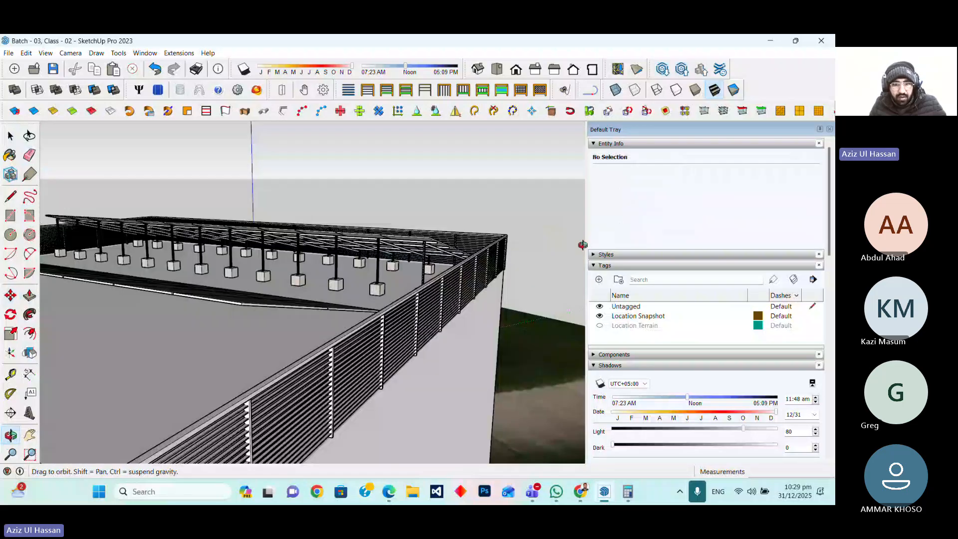
left_click_drag(583, 245, 469, 302)
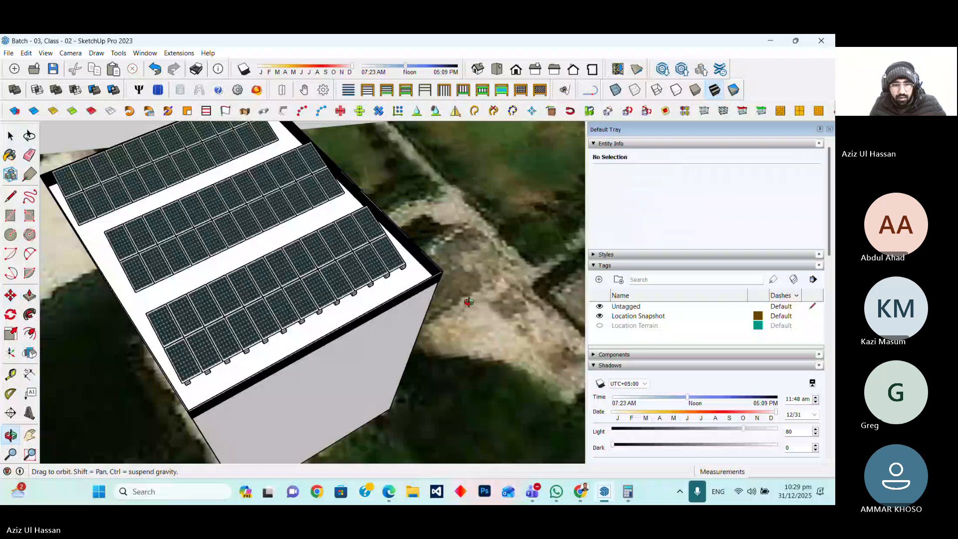
left_click(11, 140)
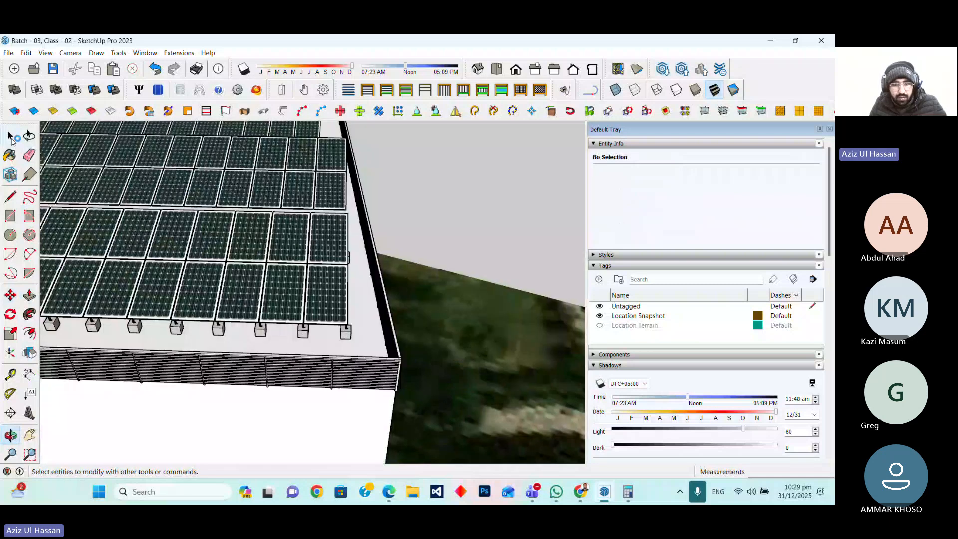
left_click(309, 341)
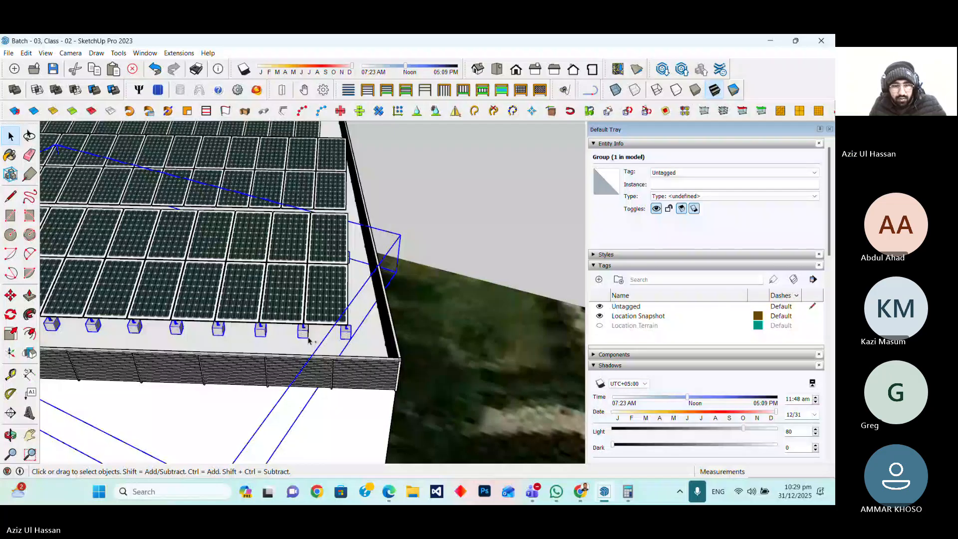
scroll(308, 341, "up", 4)
middle_click_drag(308, 341, 106, 297)
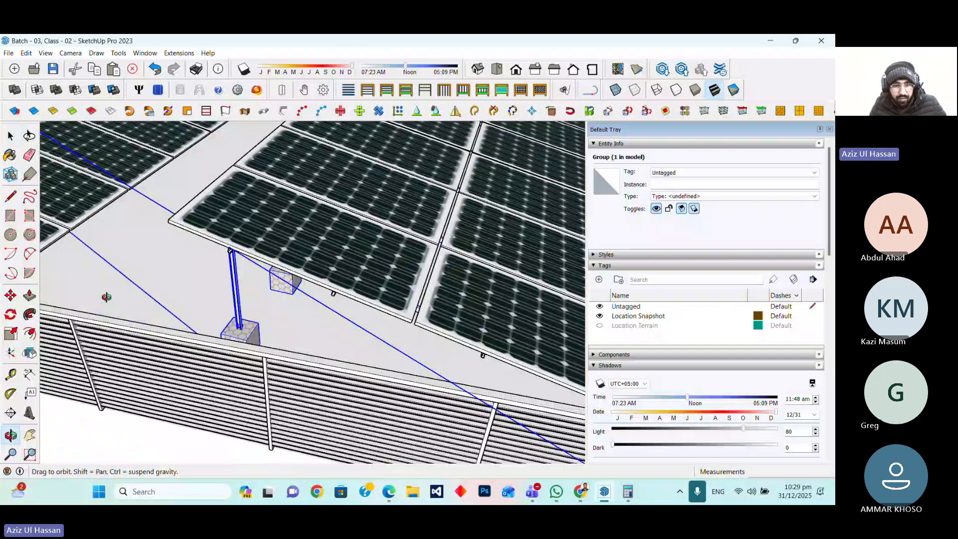
left_click(231, 250, "shift")
scroll(171, 343, "down", 5)
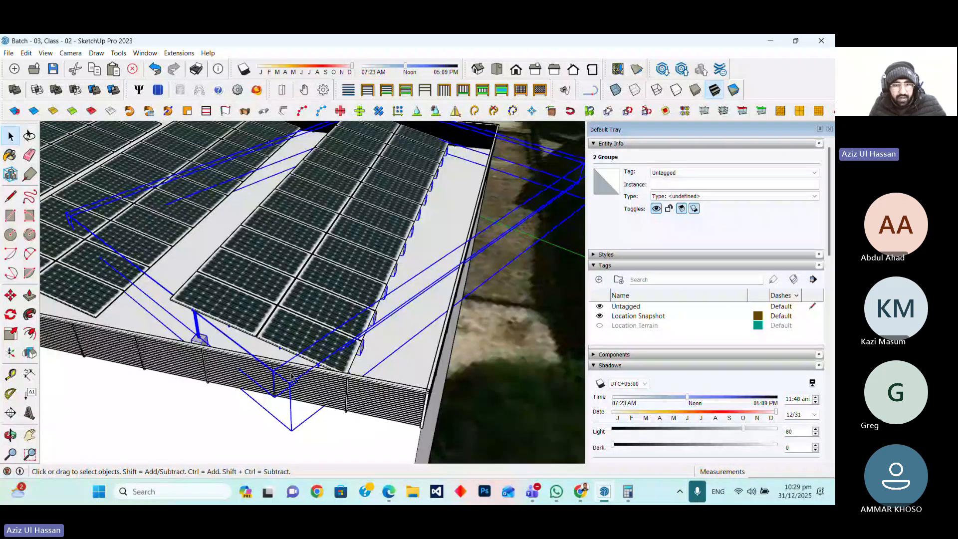
scroll(199, 340, "up", 10)
middle_click_drag(210, 334, 325, 299)
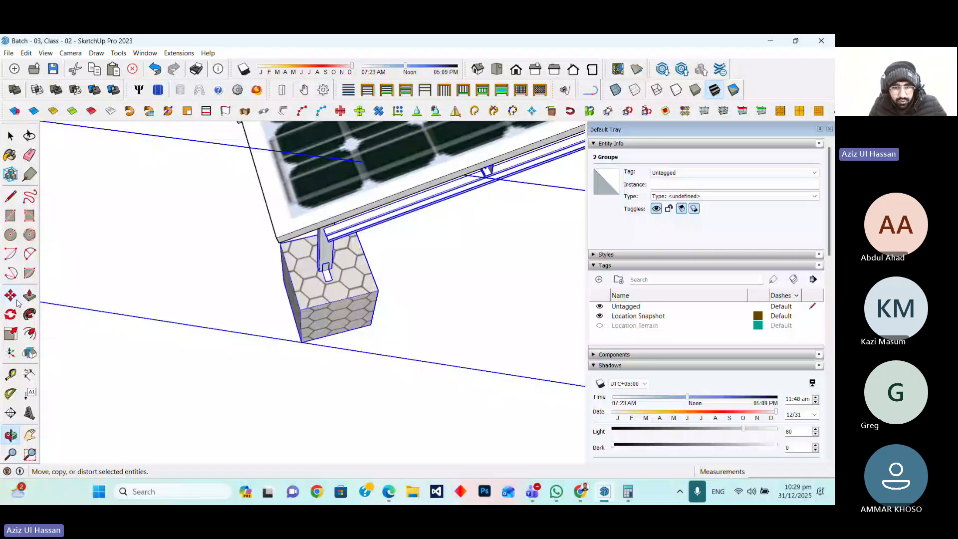
left_click(17, 303)
key("ctrl")
left_click(278, 243)
scroll(83, 350, "down", 10)
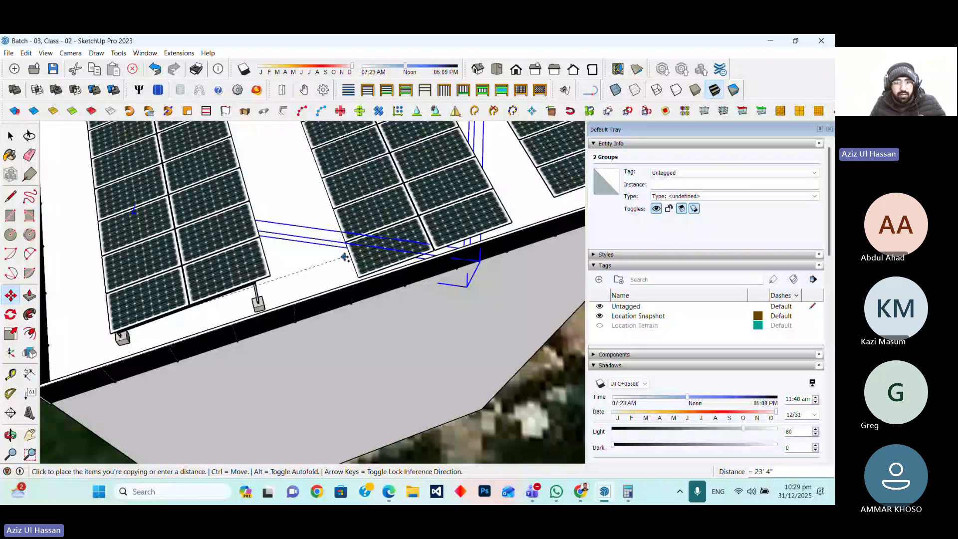
type("24")
key("Return")
scroll(357, 274, "up", 15)
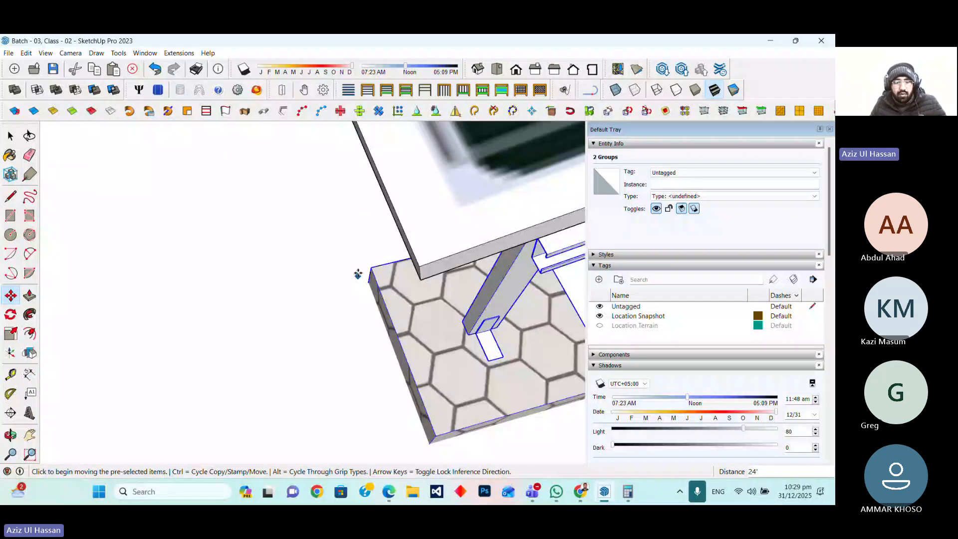
middle_click_drag(359, 274, 509, 377)
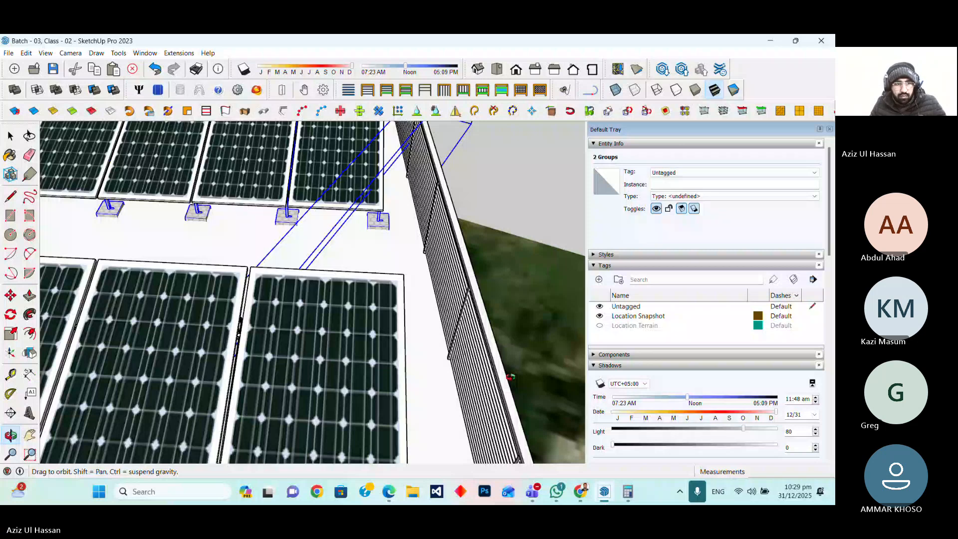
scroll(372, 310, "down", 10)
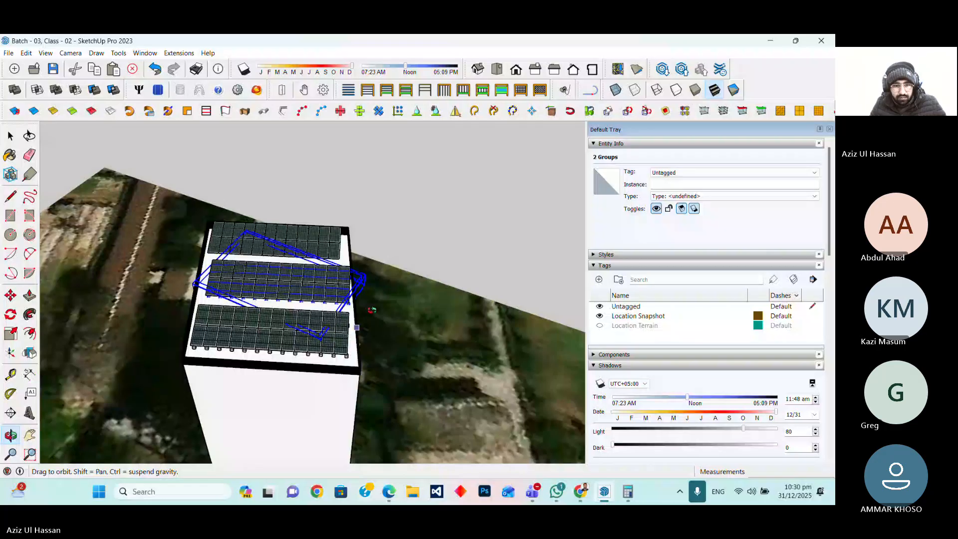
scroll(333, 287, "up", 5)
left_click(357, 303)
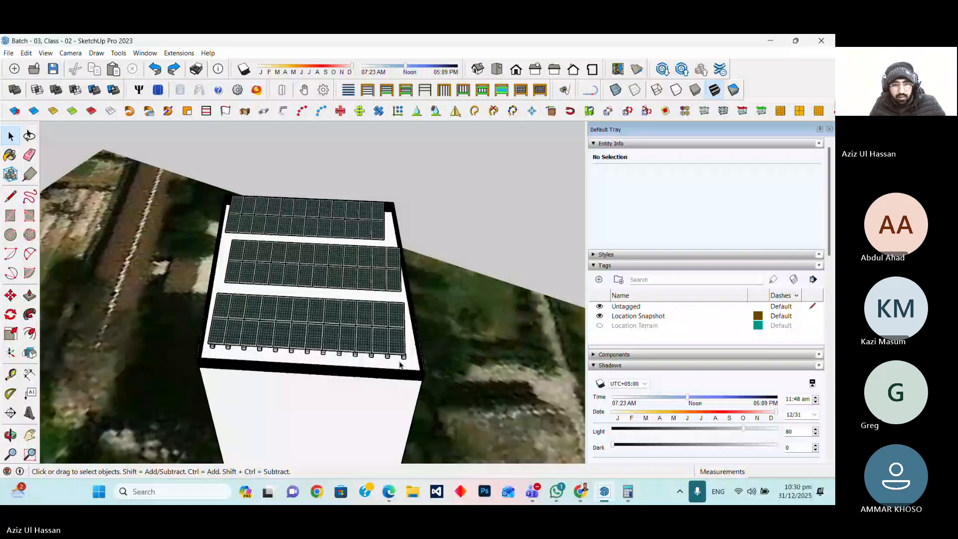
Orbit around the roof to inspect the panel rows and their mounting structures
left_click(404, 357)
scroll(132, 332, "up", 4)
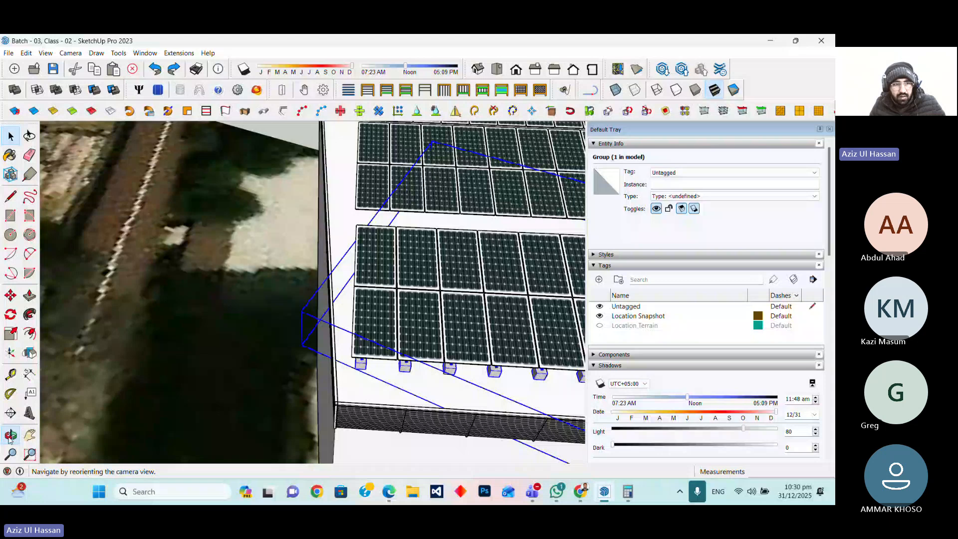
middle_click_drag(150, 414, 363, 383)
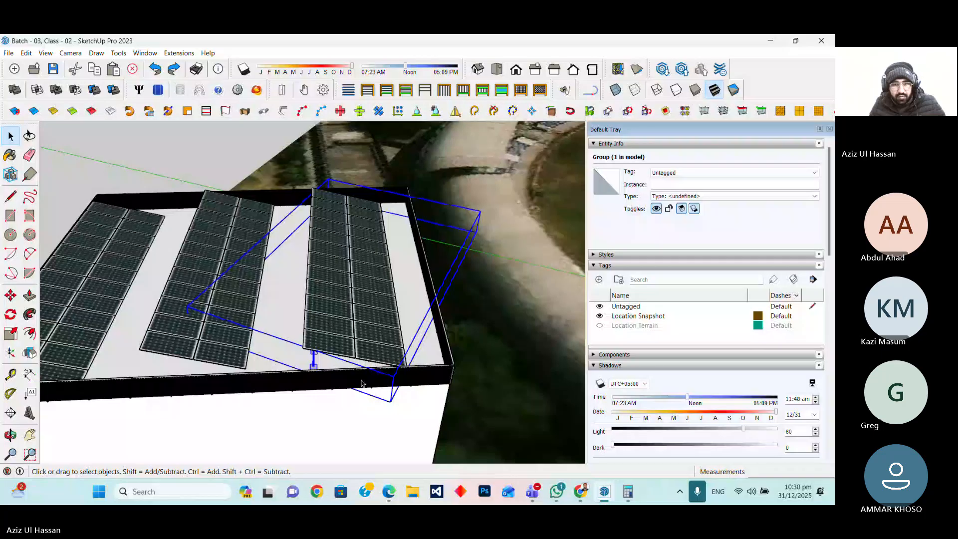
key("ctrl+y")
scroll(363, 383, "down", 4)
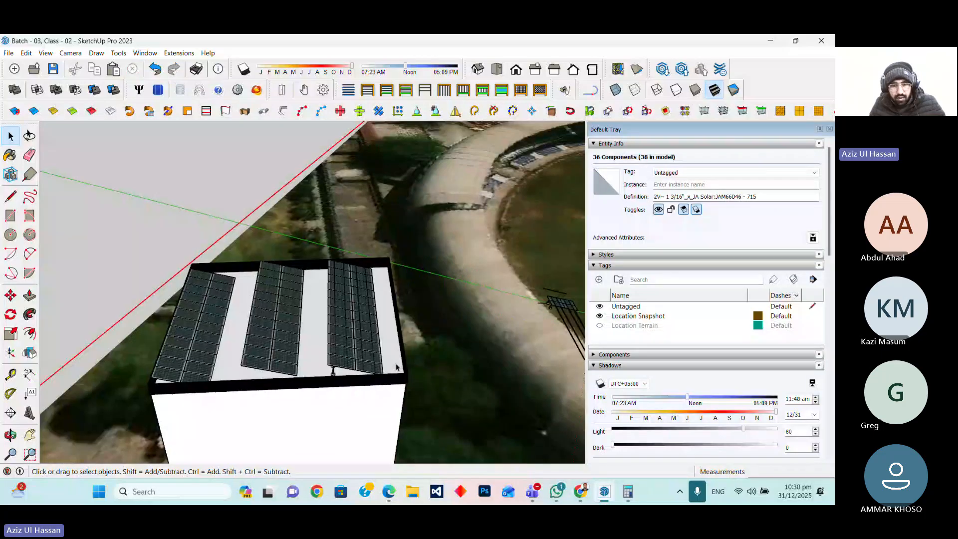
left_click(464, 365)
middle_click_drag(544, 349, 442, 370)
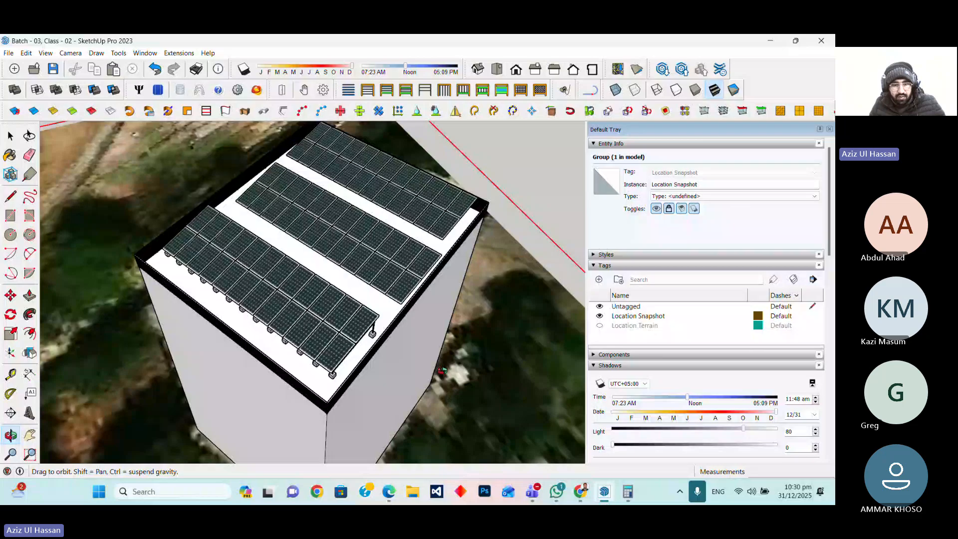
middle_click_drag(441, 370, 336, 398)
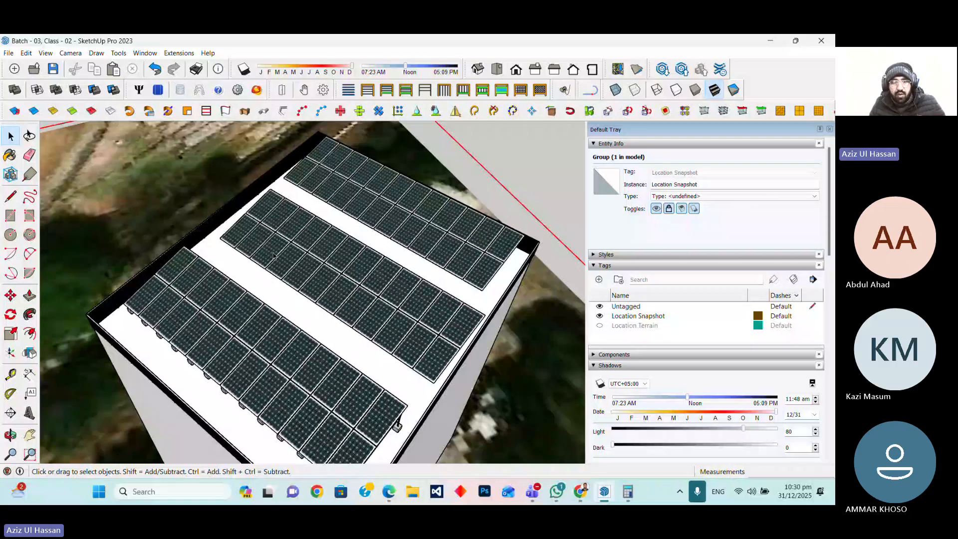
Select all twelve panels of the middle solar row
left_click(436, 358)
left_click(415, 344, "shift")
left_click(394, 332, "shift")
left_click(374, 318, "shift")
left_click(353, 303, "shift")
left_click(331, 287, "shift")
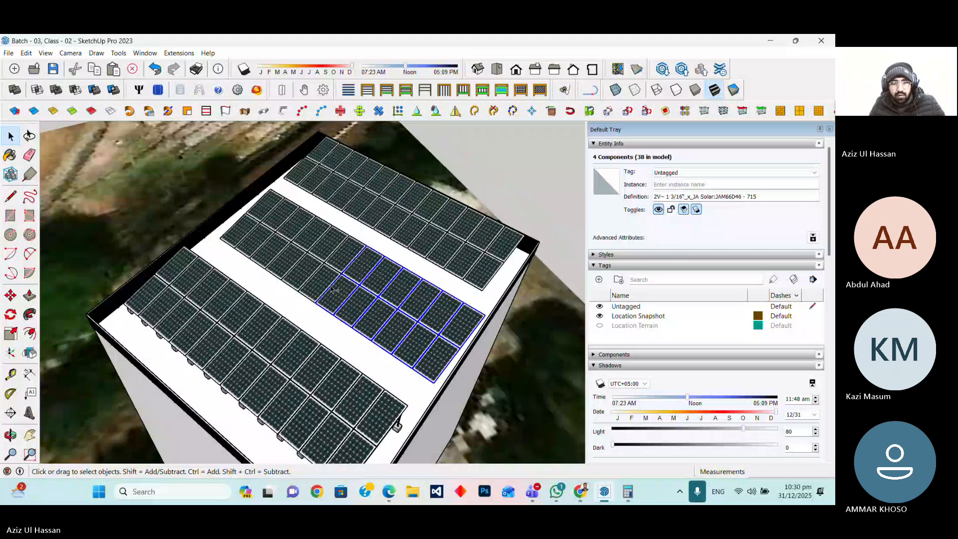
left_click(303, 271, "shift")
left_click(253, 248, "shift")
left_click(237, 237, "shift")
left_click(265, 209, "shift")
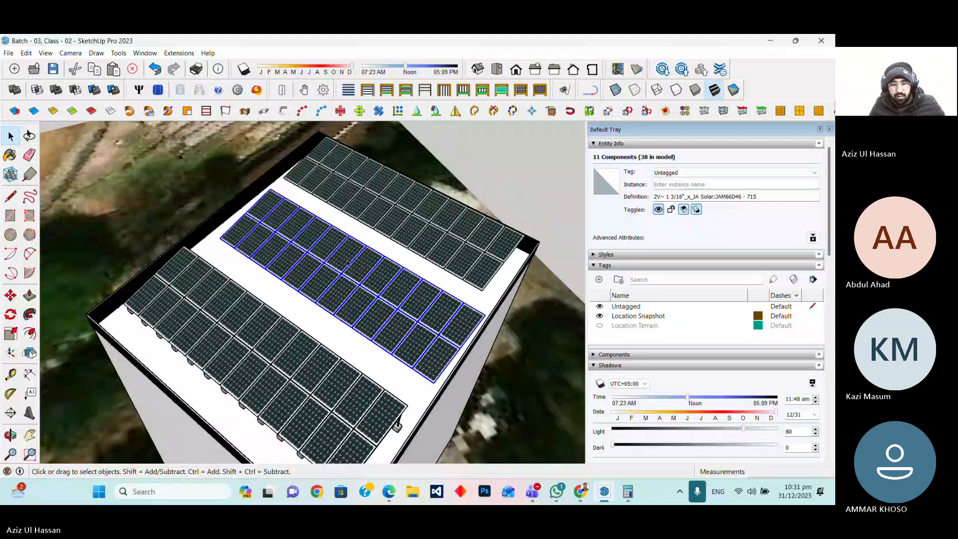
left_click(420, 351, "shift")
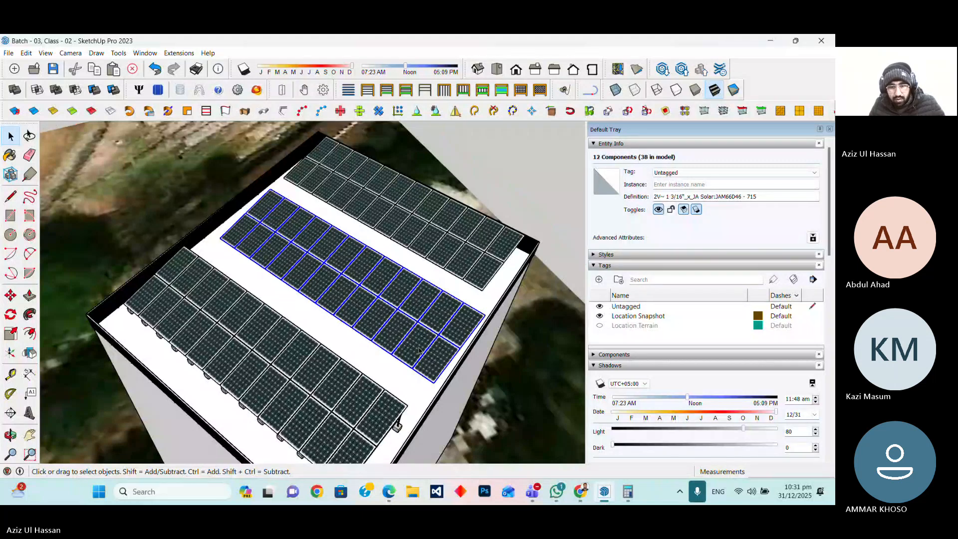
scroll(419, 351, "up", 2)
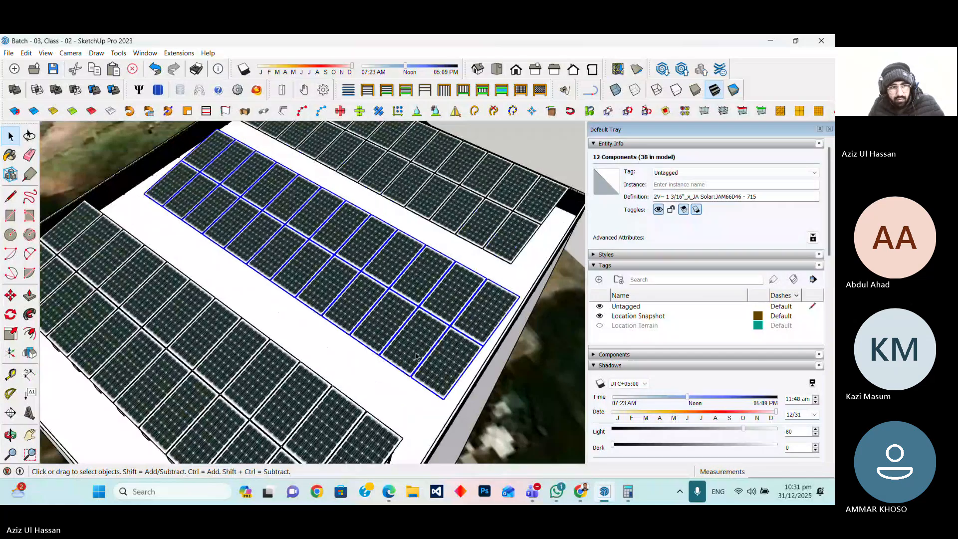
scroll(416, 355, "up", 1)
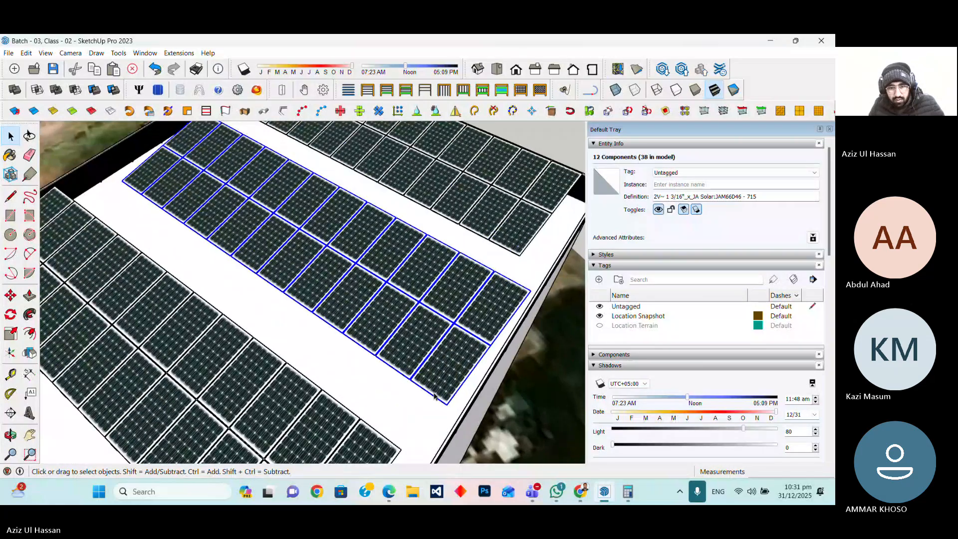
scroll(434, 396, "up", 5)
Draw a short line out from the outer corner of the middle row's end panel
key("l")
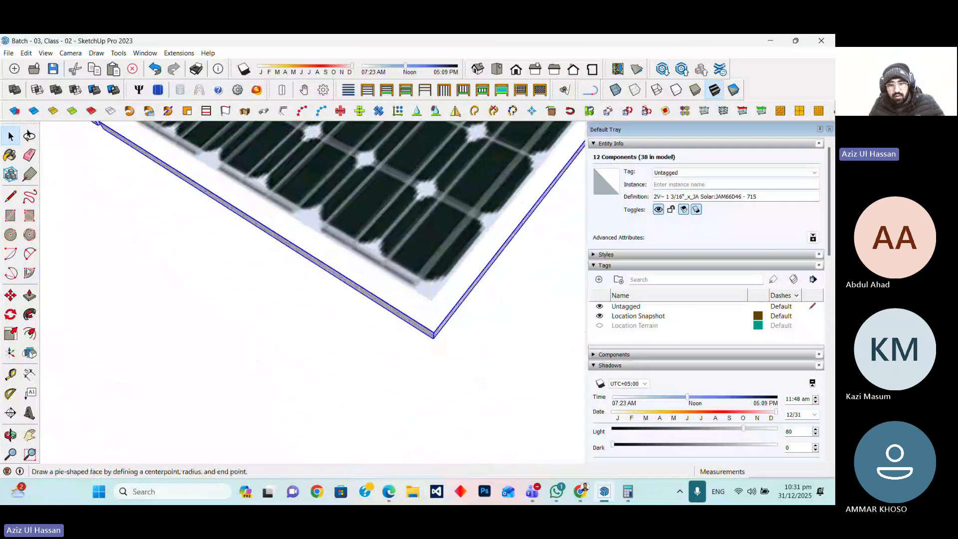
left_click(433, 339)
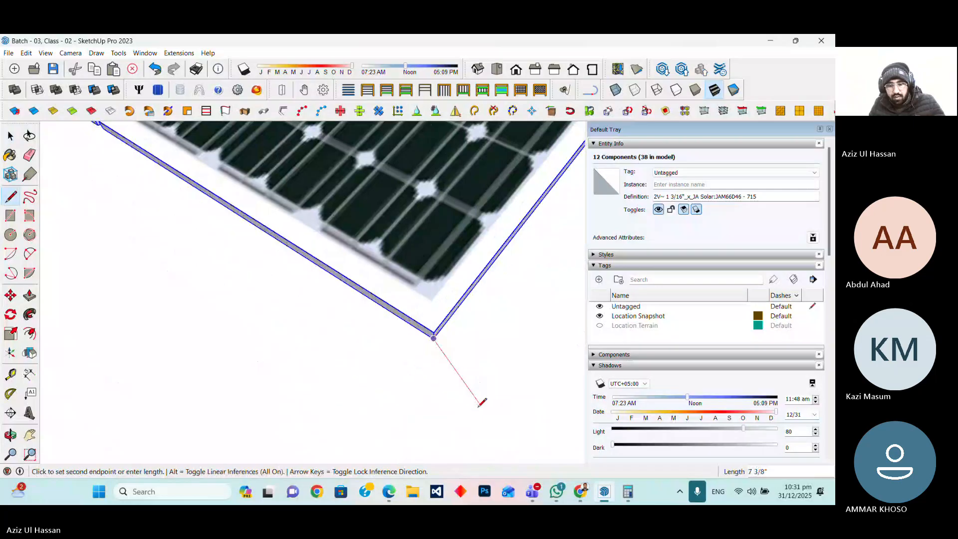
left_click(480, 405)
scroll(482, 409, "down", 3)
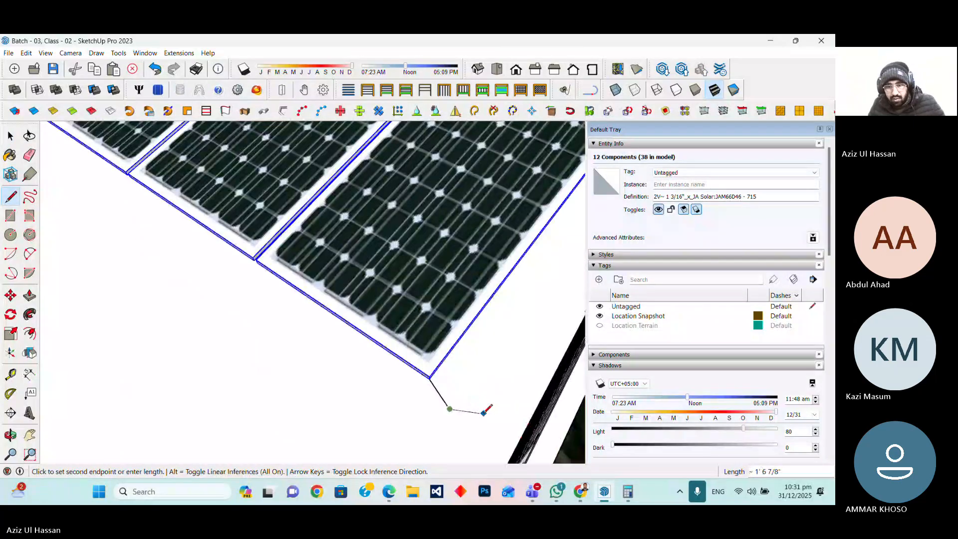
scroll(484, 412, "down", 3)
scroll(451, 427, "down", 5)
key("Escape")
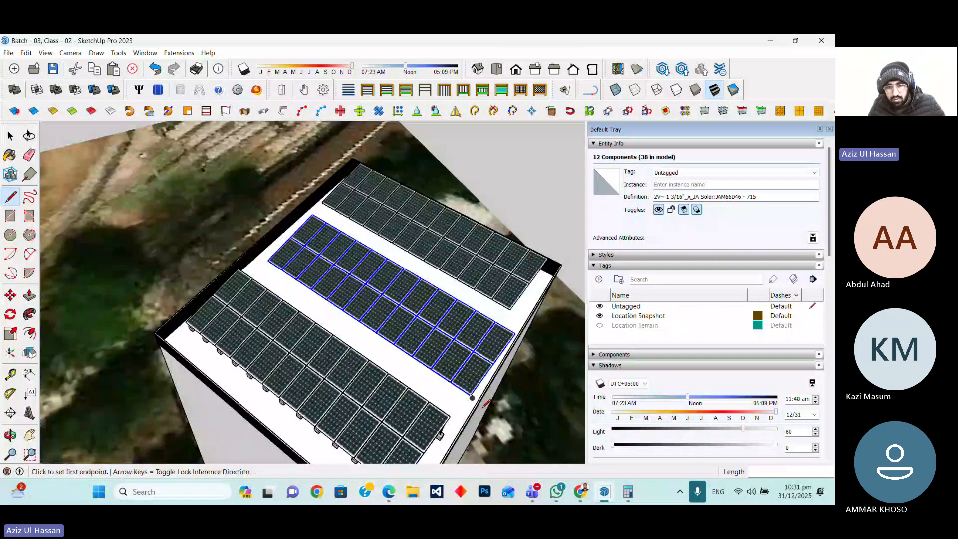
Delete the selected middle-row panels and draw another short line down from a panel corner
key("Delete")
scroll(514, 319, "up", 10)
left_click(502, 296)
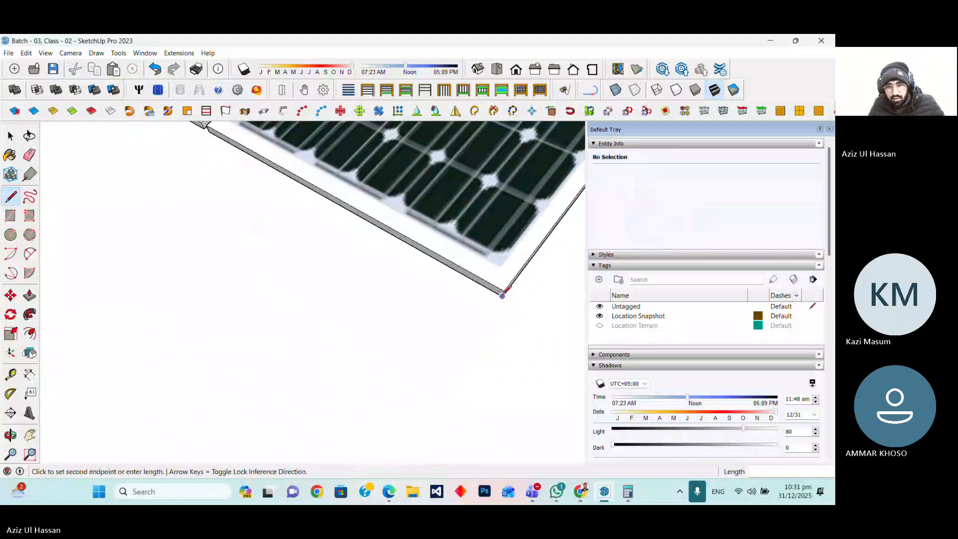
scroll(444, 401, "down", 3)
left_click(491, 400)
key("Escape")
mouse_move(532, 492)
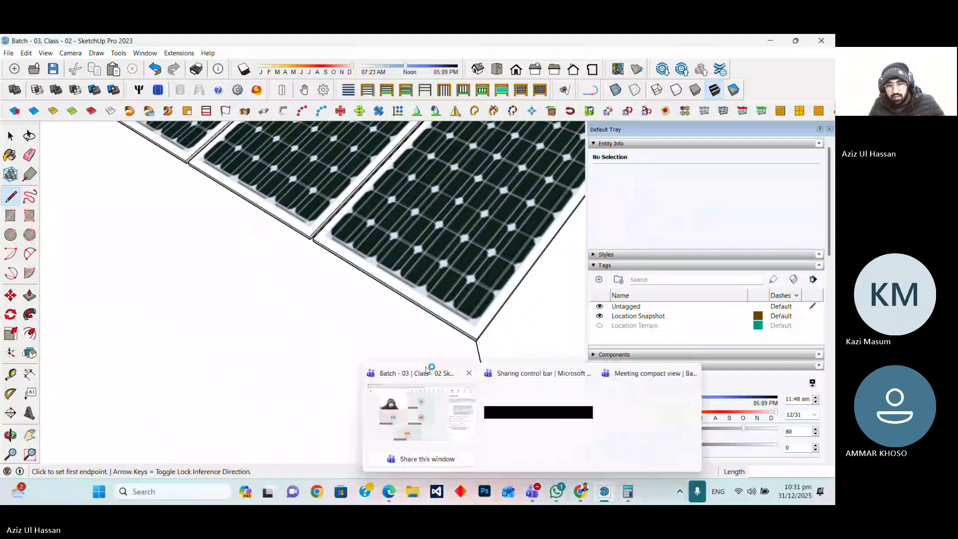
scroll(427, 349, "down", 5)
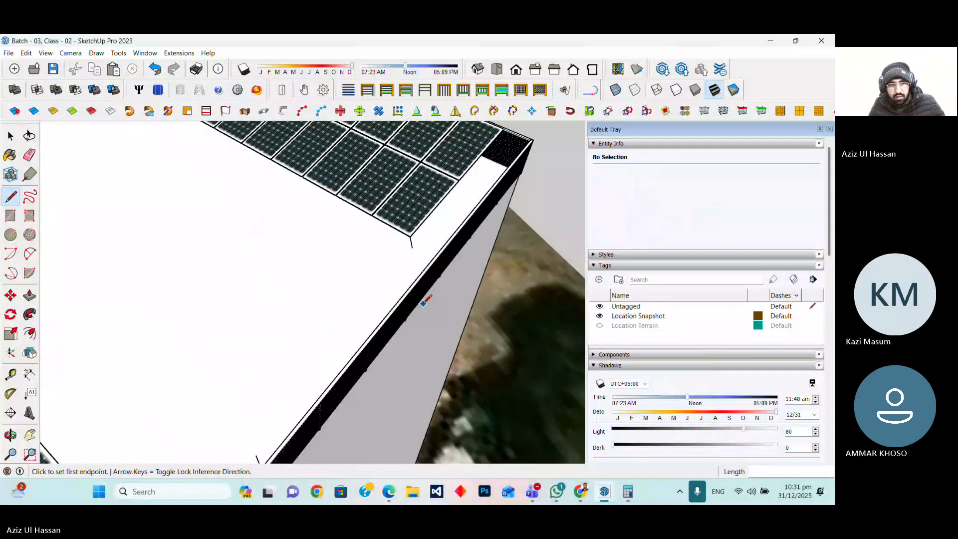
scroll(424, 298, "down", 4)
Select all panels of the top solar row and delete them
left_click(17, 135)
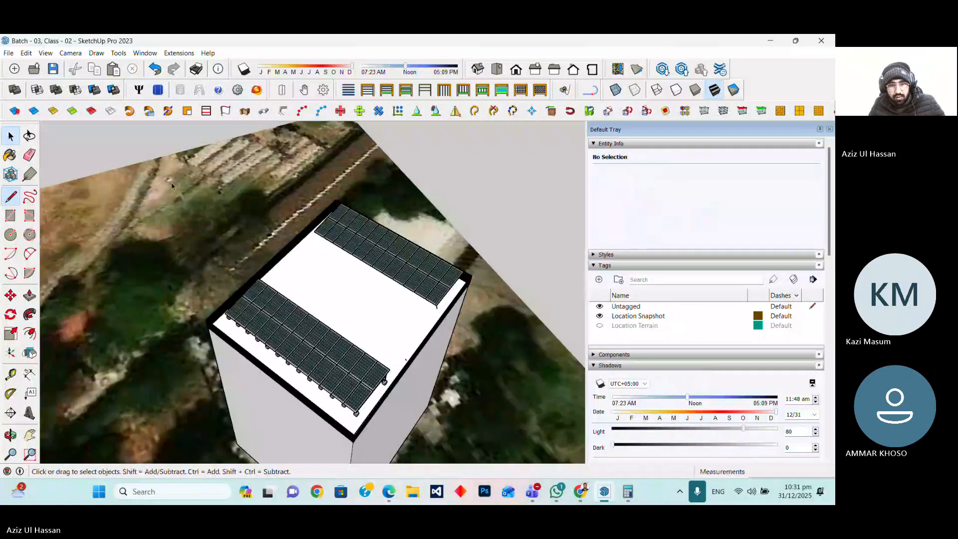
left_click(435, 285)
left_click(410, 277, "shift")
left_click(397, 273, "shift")
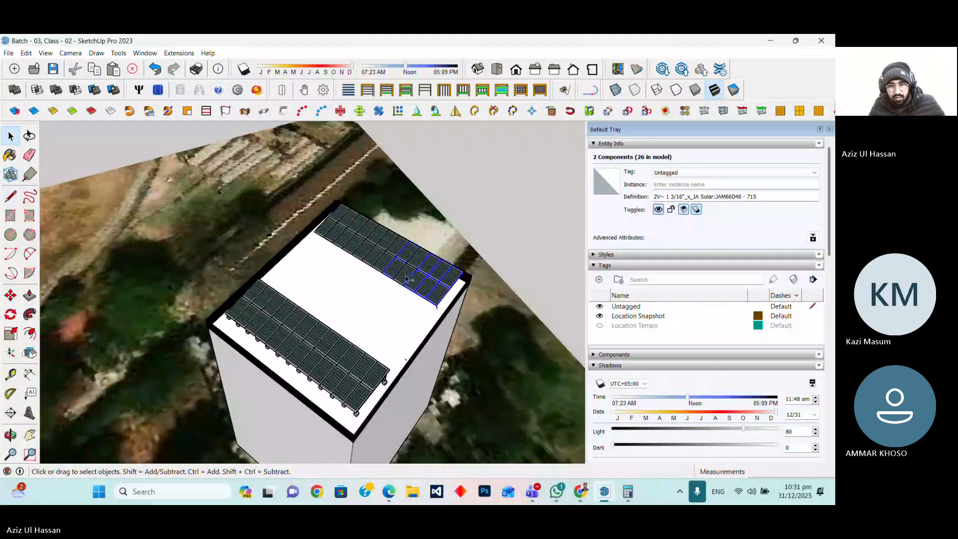
left_click(388, 270, "shift")
left_click(373, 260, "shift")
left_click(357, 253, "shift")
left_click(342, 244, "shift")
left_click(332, 233, "shift")
left_click(322, 231, "shift")
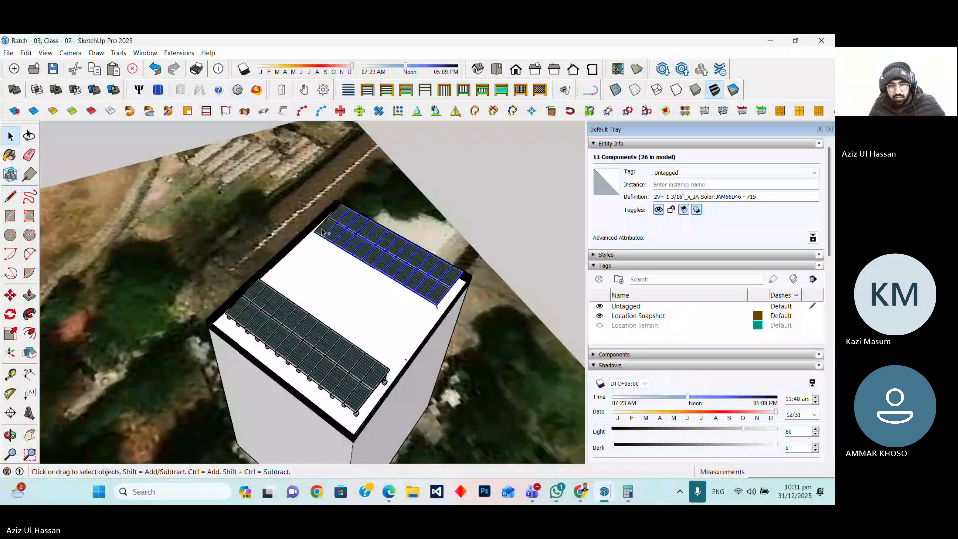
key("Delete")
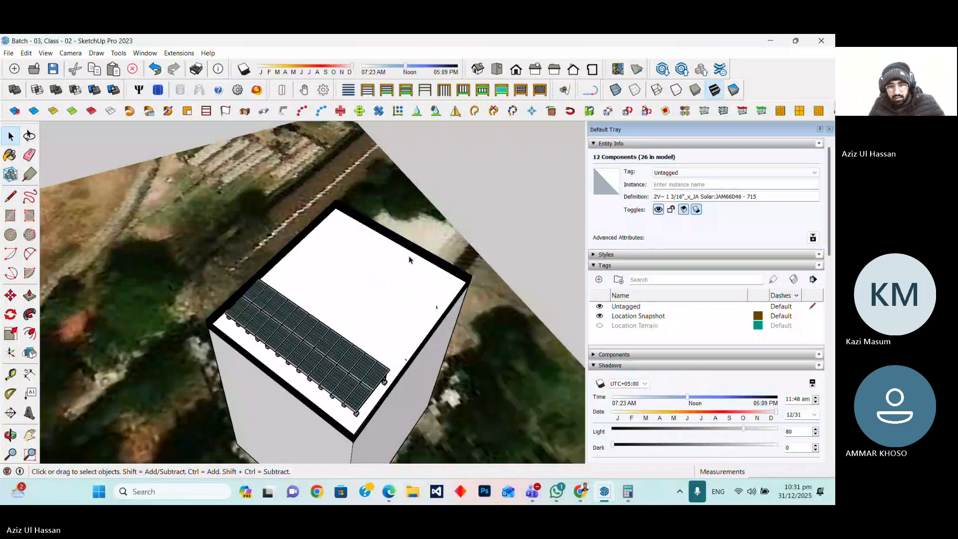
Select the twelve panels of the remaining bottom row and make them into a group
scroll(379, 391, "up", 3)
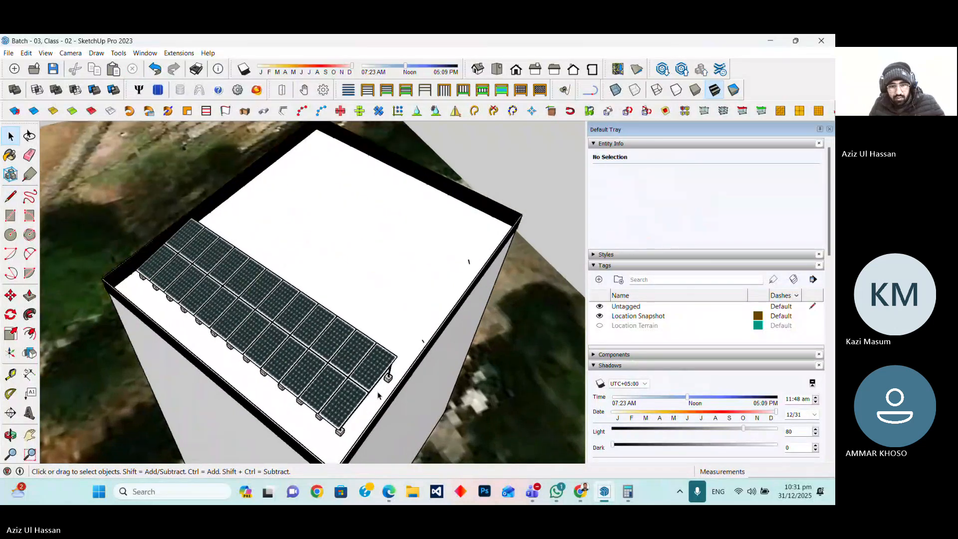
scroll(377, 396, "up", 1)
left_click(333, 406)
left_click(308, 387, "shift")
left_click(282, 368, "shift")
left_click(254, 351, "shift")
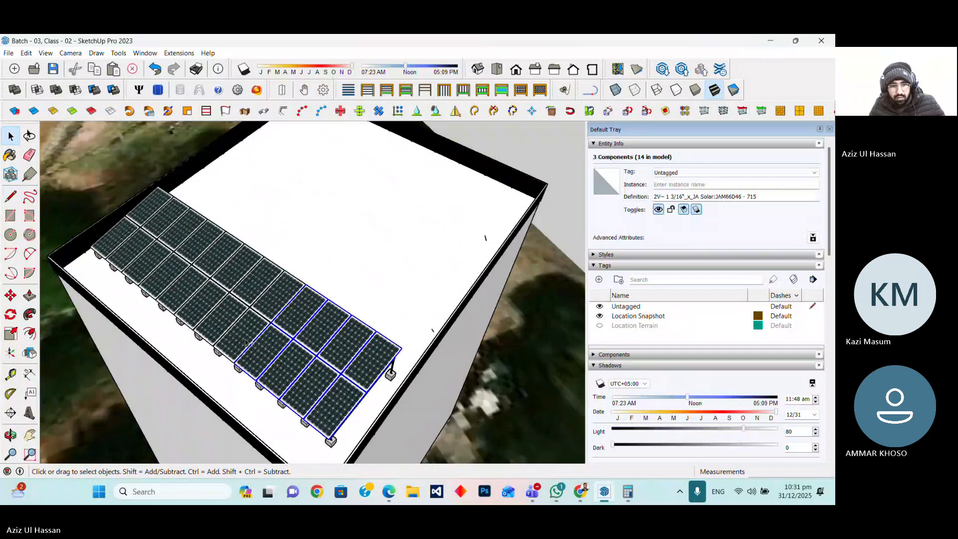
left_click(238, 335, "shift")
left_click(217, 317, "shift")
left_click(198, 301, "shift")
left_click(180, 285, "shift")
left_click(163, 270, "shift")
left_click(147, 257, "shift")
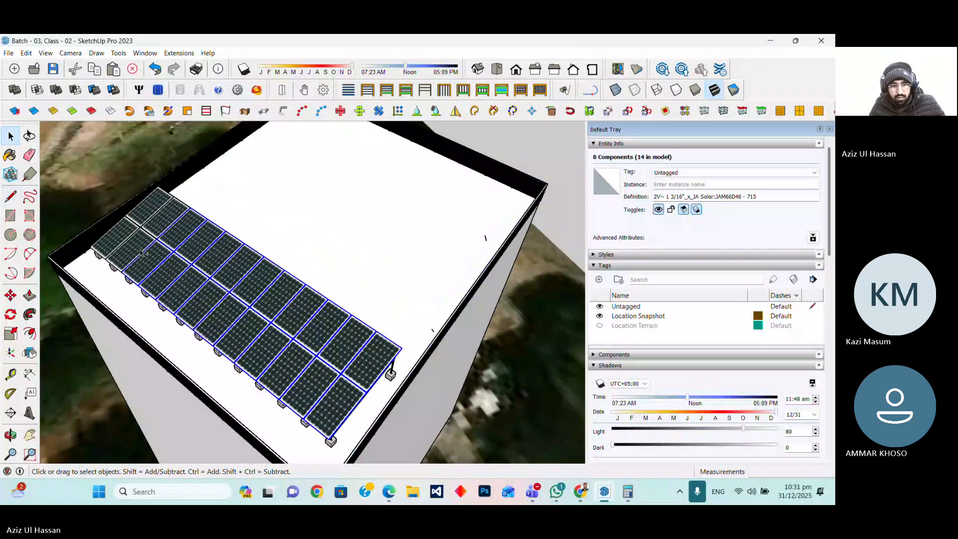
left_click(134, 245, "shift")
left_click(118, 236, "shift")
right_click(152, 253)
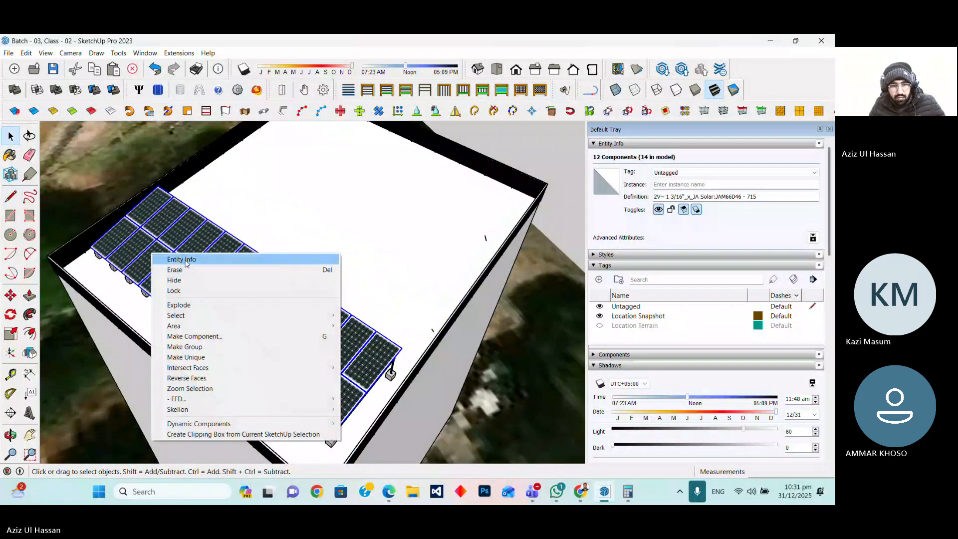
left_click(197, 347)
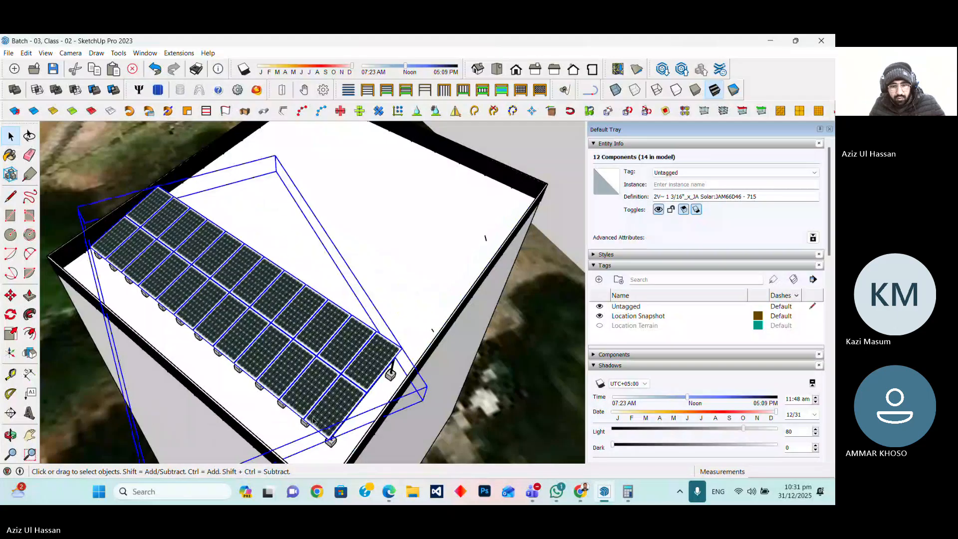
Copy the grouped bottom row together with its mounting structure and purlin groups about 22'9" across the roof
scroll(312, 421, "up", 2)
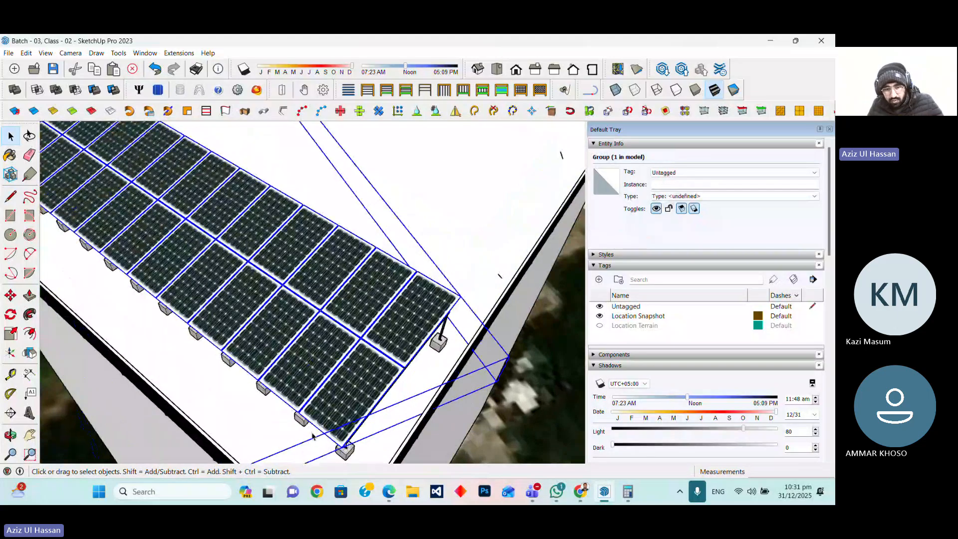
left_click(428, 394, "shift")
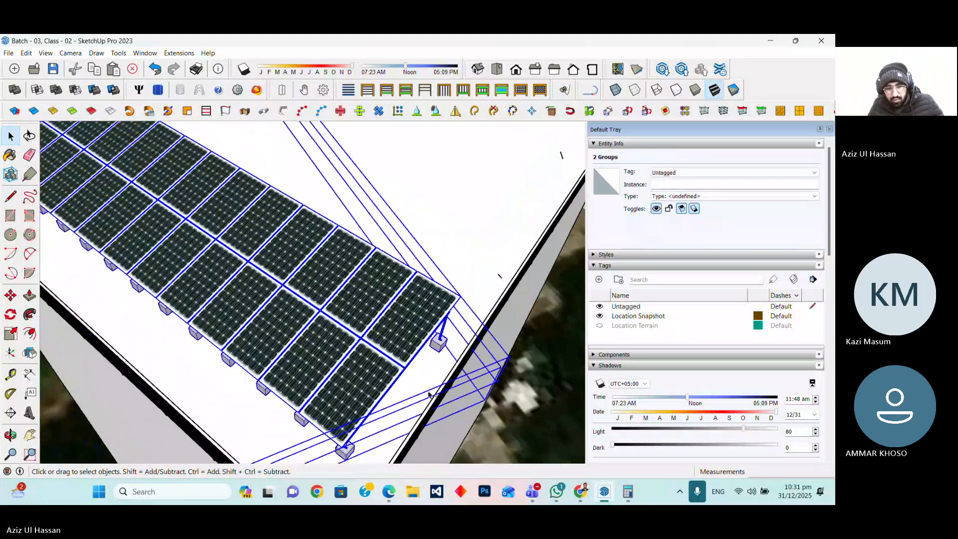
scroll(428, 394, "up", 2)
scroll(399, 380, "up", 2)
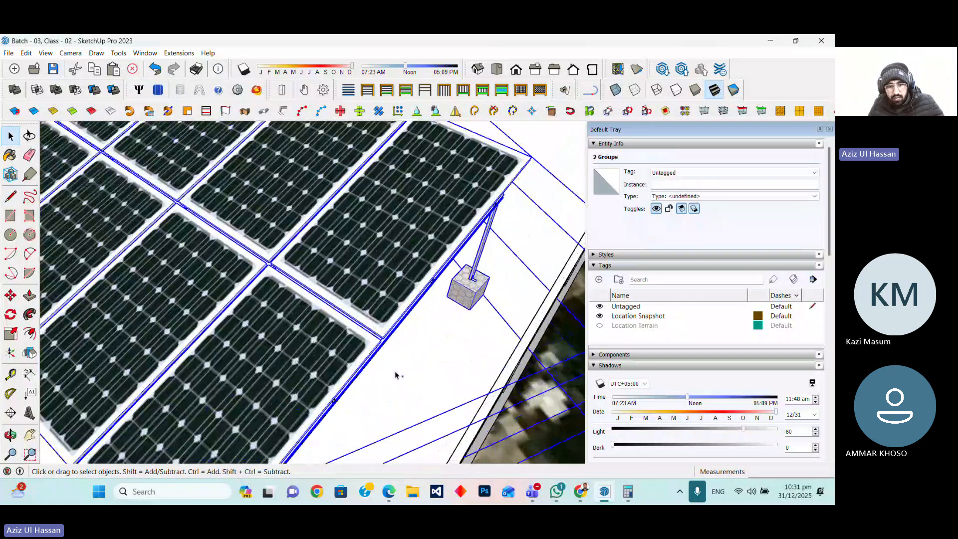
scroll(349, 391, "up", 1)
scroll(325, 398, "up", 3)
left_click(325, 397, "shift")
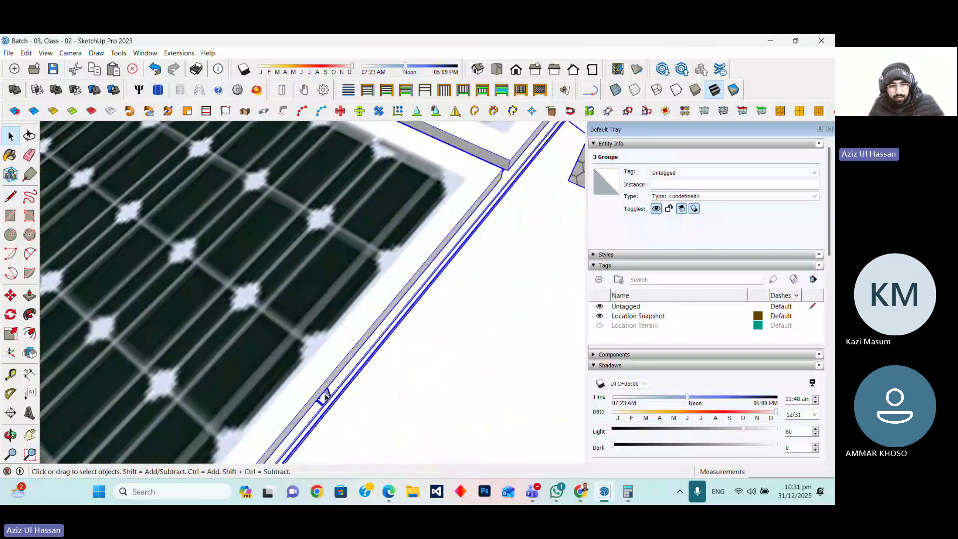
left_click(324, 397)
scroll(350, 326, "down", 3)
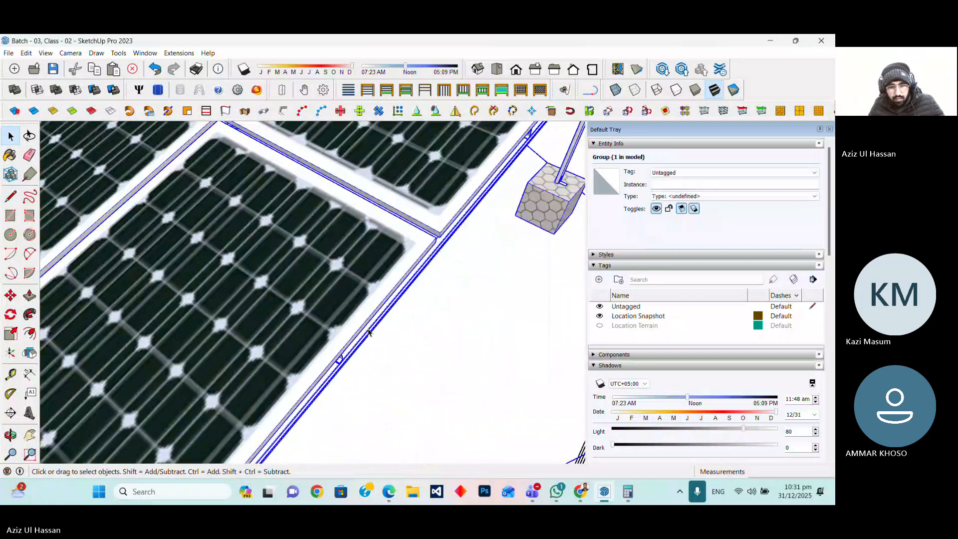
scroll(369, 332, "down", 4)
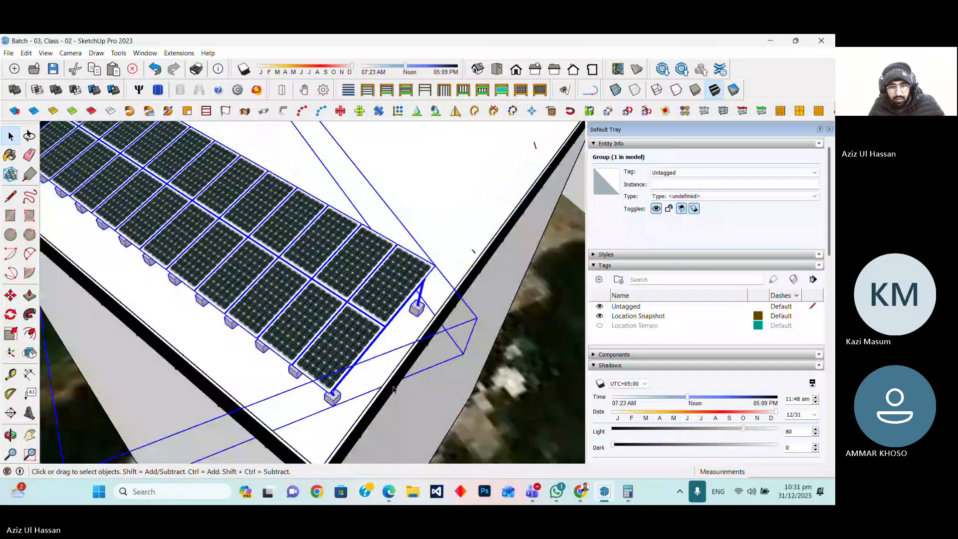
scroll(340, 385, "up", 4)
key("m")
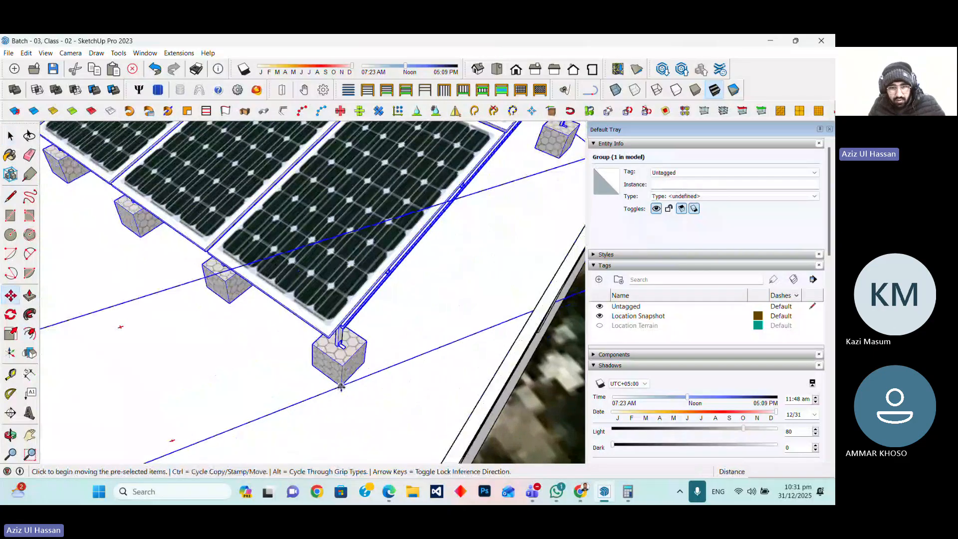
key("ctrl")
left_click(341, 385)
scroll(279, 406, "down", 3)
scroll(379, 306, "up", 3)
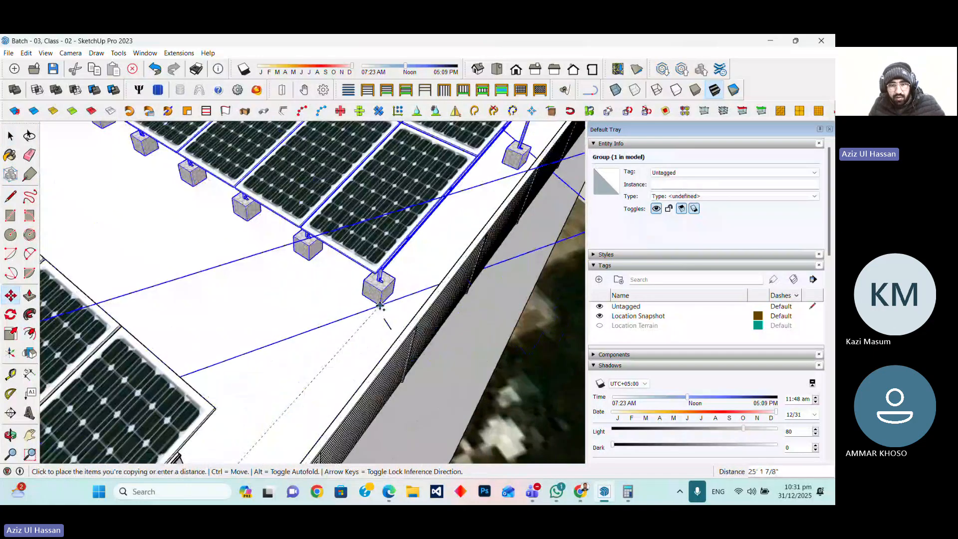
scroll(382, 312, "up", 2)
scroll(276, 374, "down", 2)
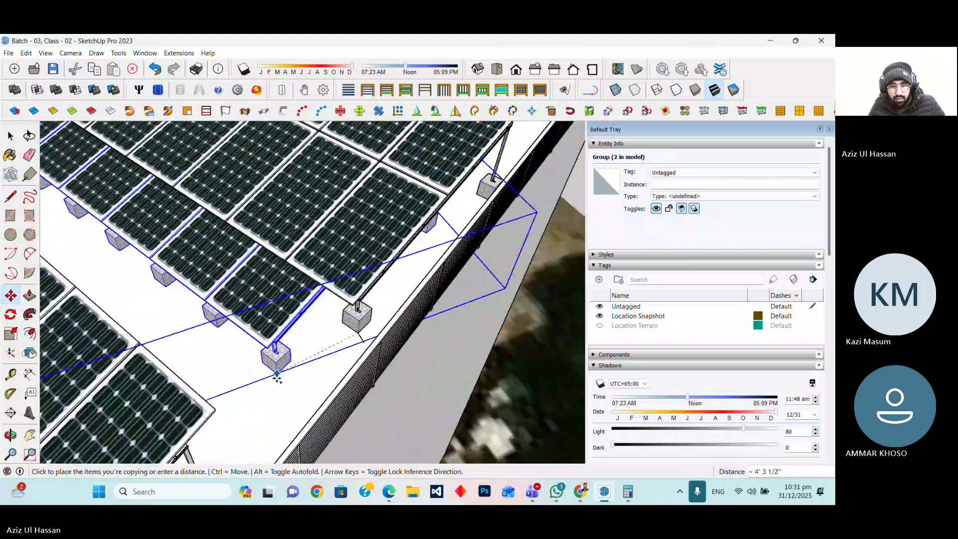
scroll(380, 280, "down", 2)
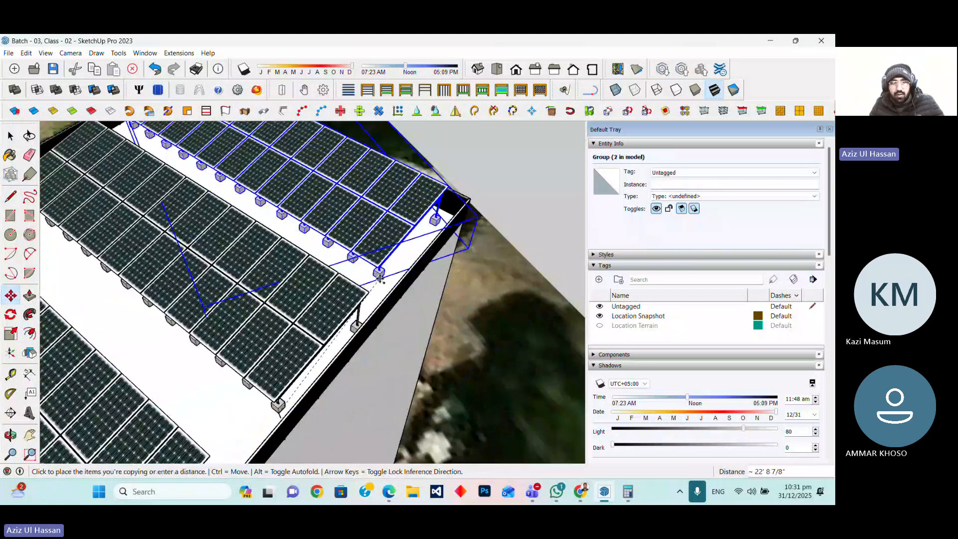
scroll(380, 278, "up", 3)
left_click(381, 271)
scroll(379, 306, "down", 5)
key("space")
left_click(464, 291)
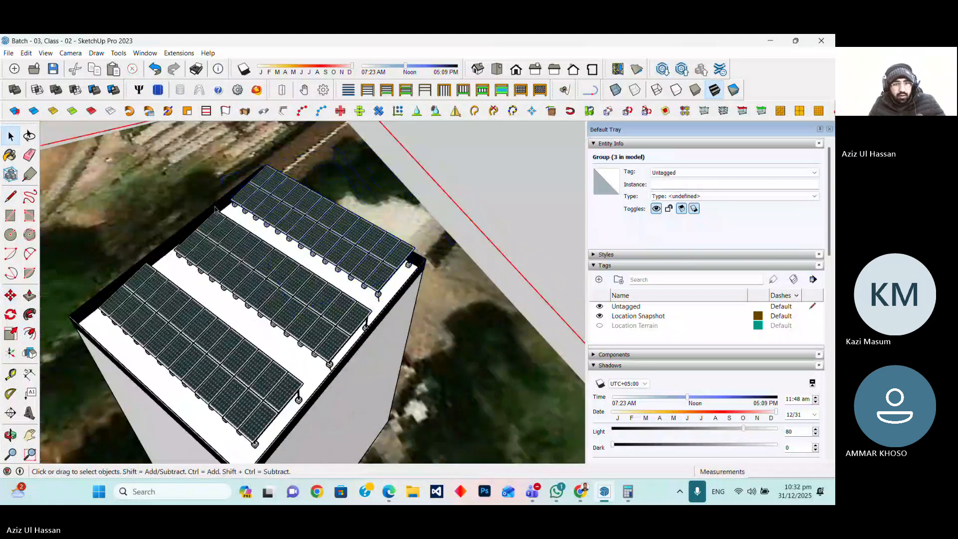
left_click(10, 434)
left_click_drag(369, 260, 324, 320)
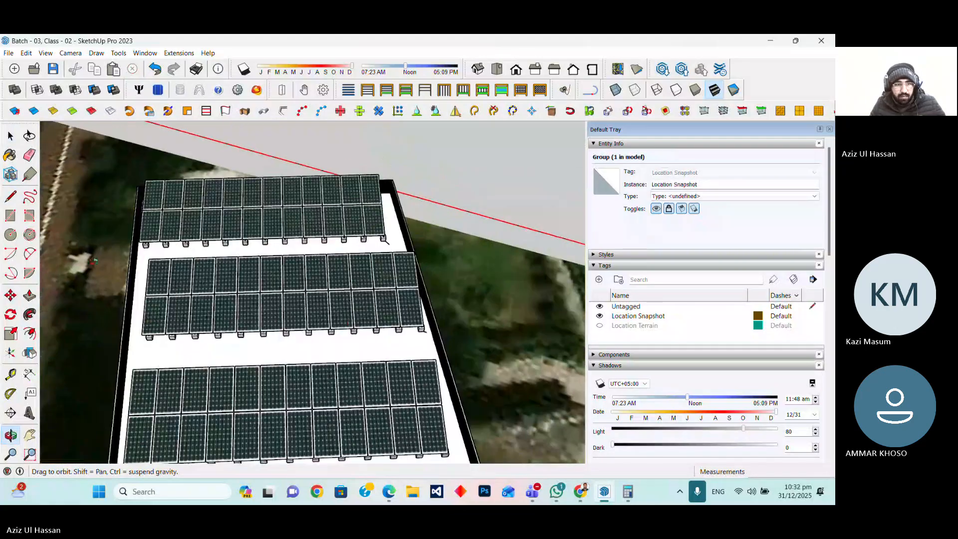
key("space")
left_click(298, 325)
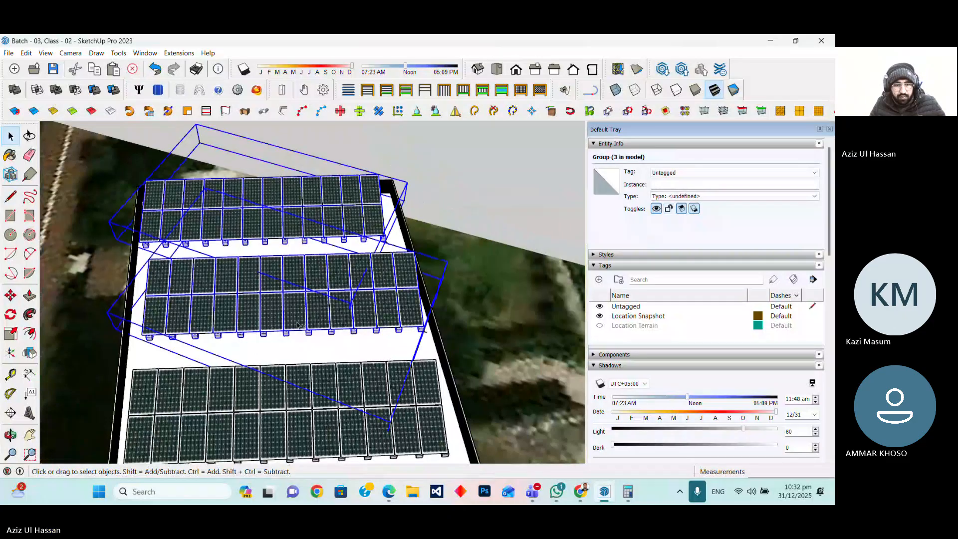
key("m")
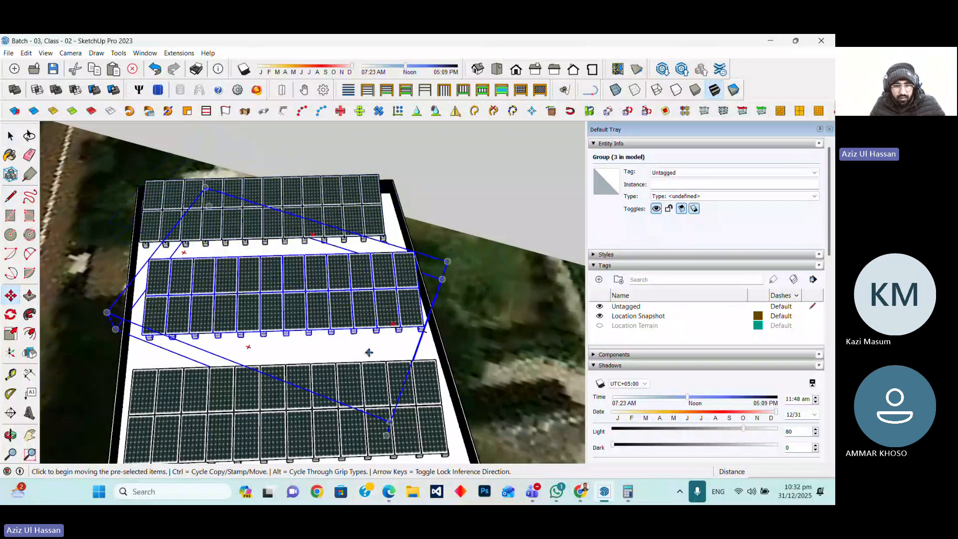
left_click(364, 351)
key("Escape")
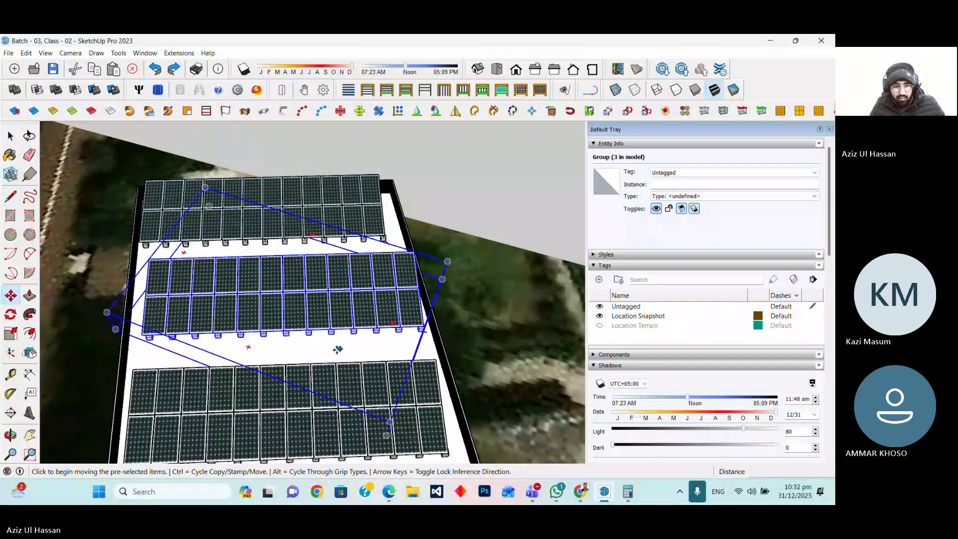
scroll(338, 350, "up", 3)
scroll(420, 382, "down", 2)
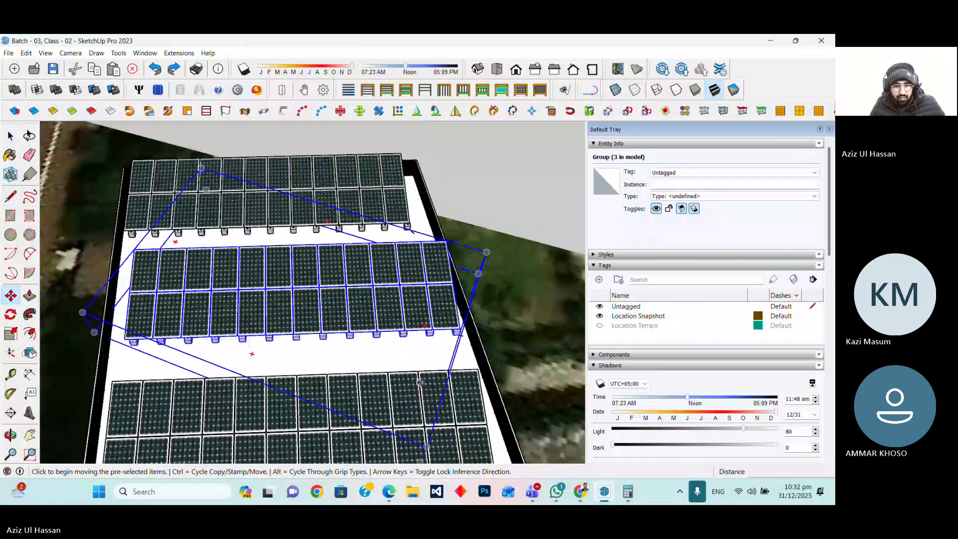
left_click(420, 383)
scroll(420, 383, "up", 1)
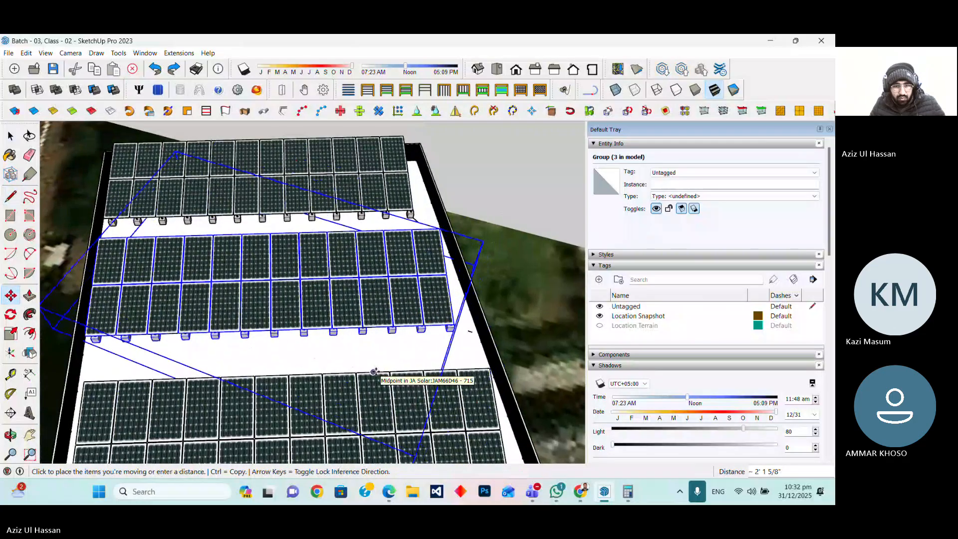
key("Escape")
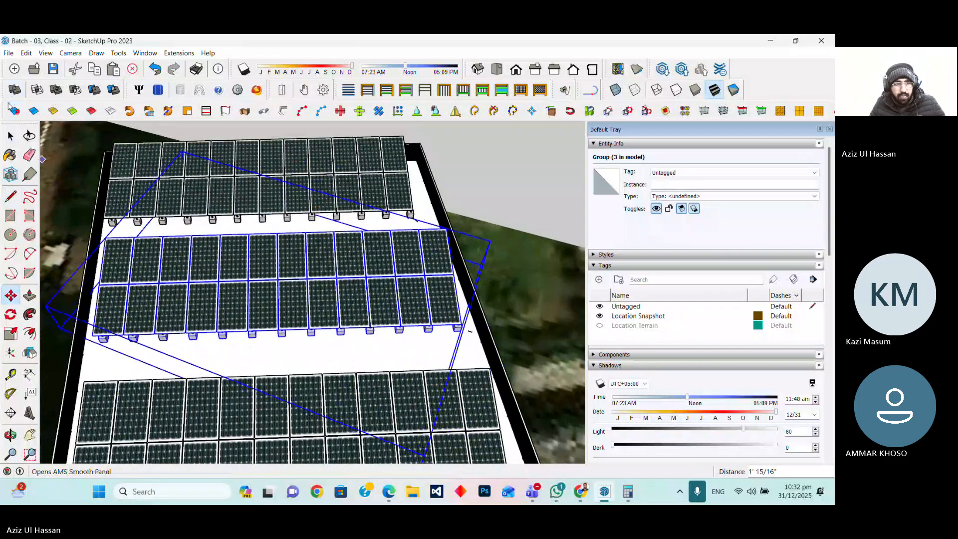
Move the top solar row group about 1'3" closer to the middle row
left_click(10, 135)
left_click(141, 194)
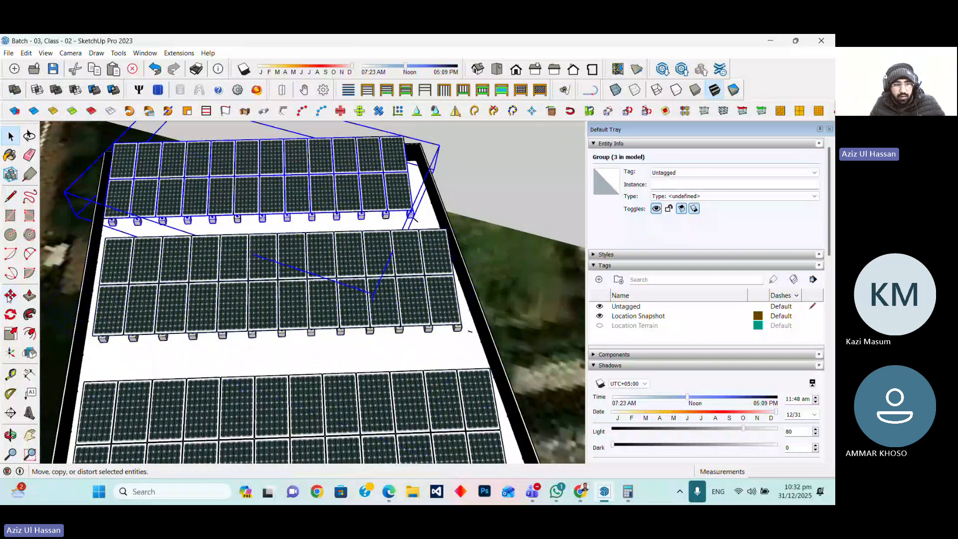
key("m")
left_click(228, 376)
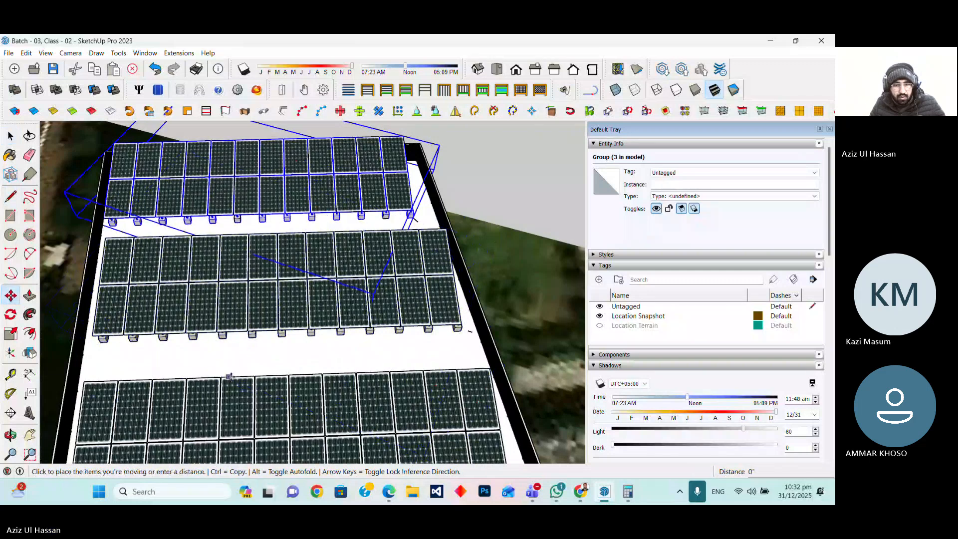
left_click(239, 376)
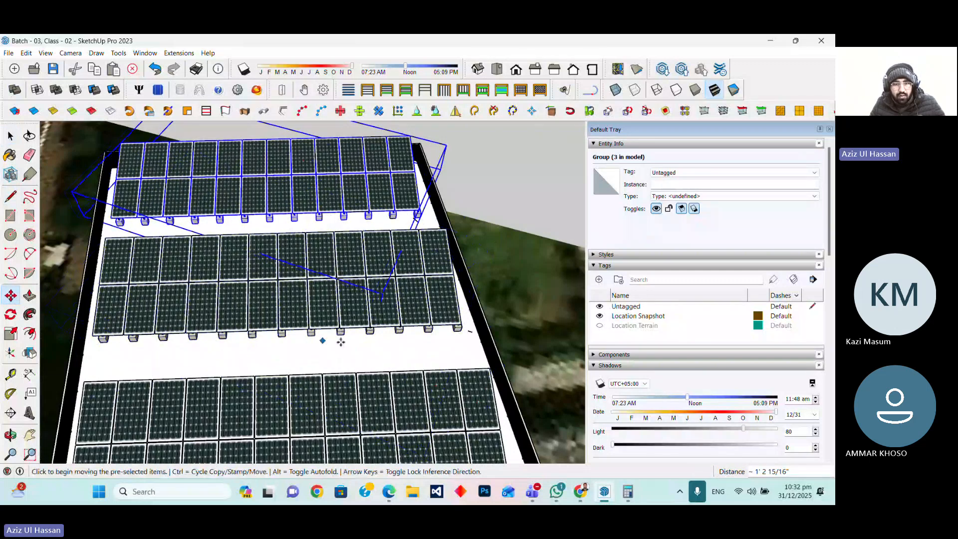
Paint the building's front wall with the Tile Limestone Multi material
scroll(360, 347, "down", 5)
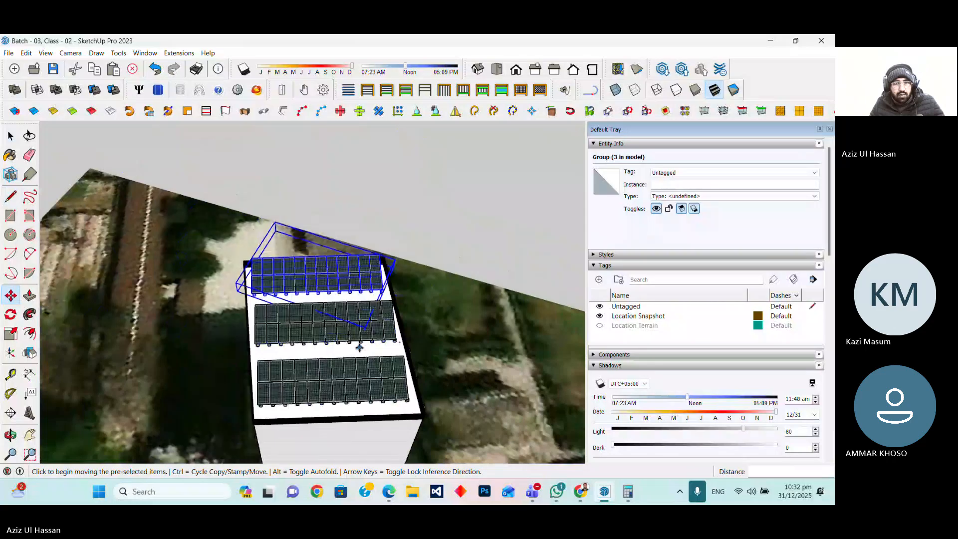
key("space")
left_click(424, 230)
scroll(339, 359, "up", 4)
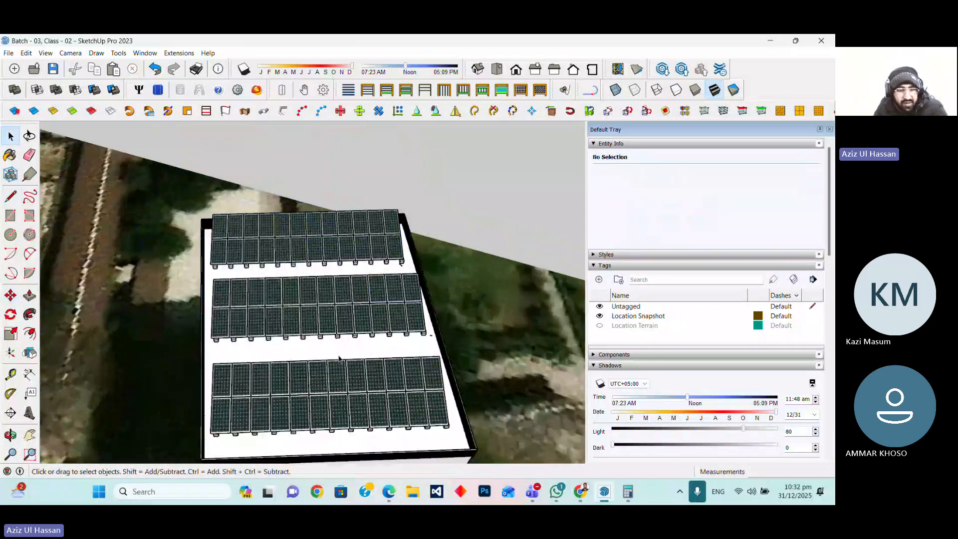
middle_click_drag(339, 359, 137, 257)
scroll(669, 359, "down", 5)
scroll(665, 358, "down", 5)
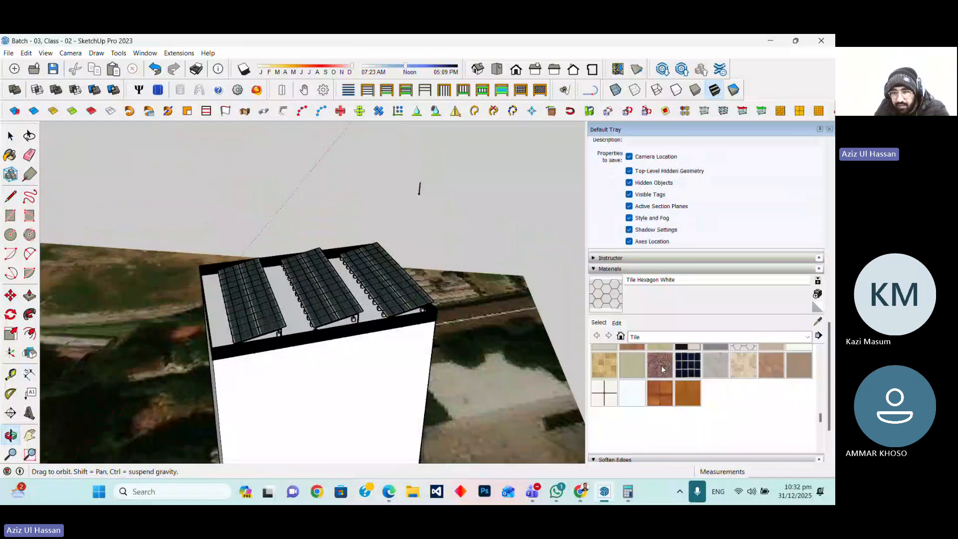
left_click(687, 366)
left_click(604, 364)
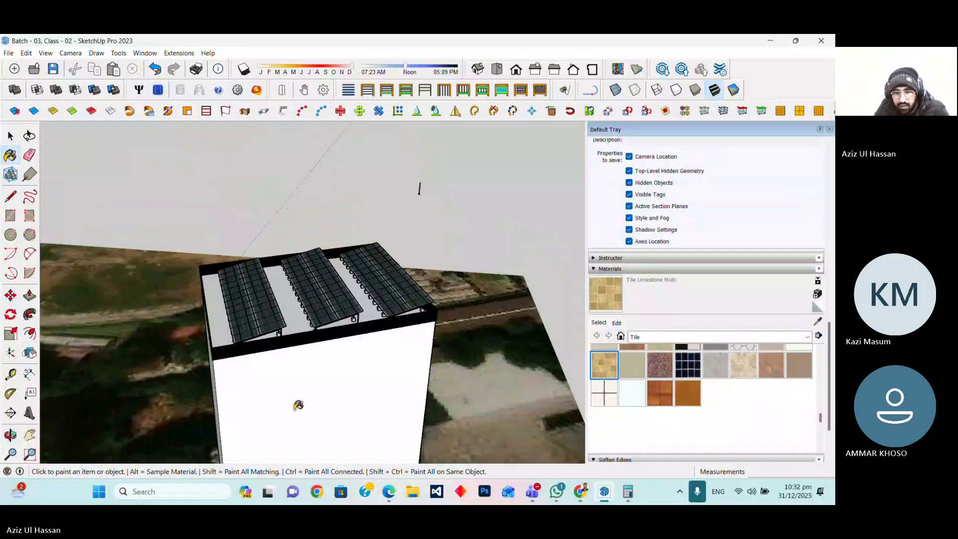
left_click(296, 406)
Paint the roof surface between the parapets with the Wood Square Tile 01 material
scroll(492, 333, "down", 5)
scroll(408, 307, "up", 5)
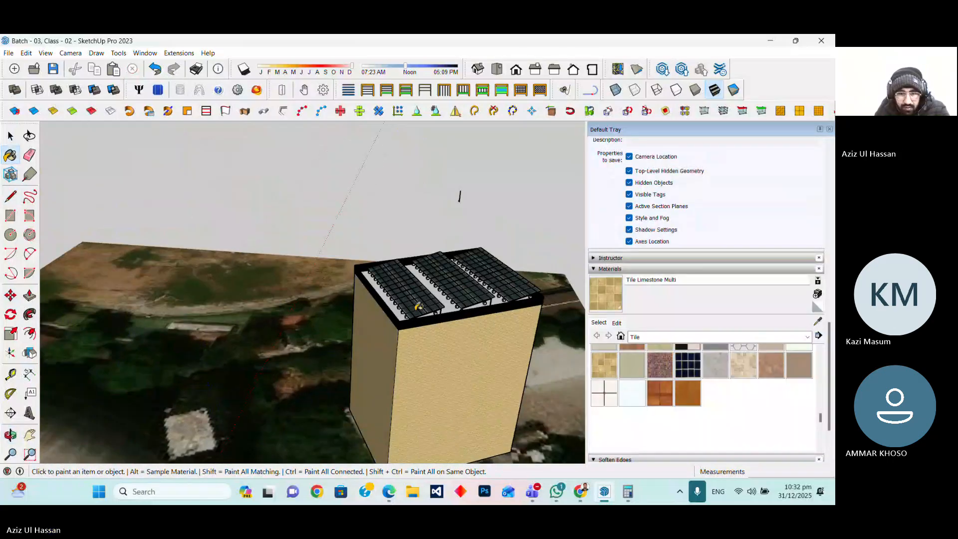
left_click(660, 393)
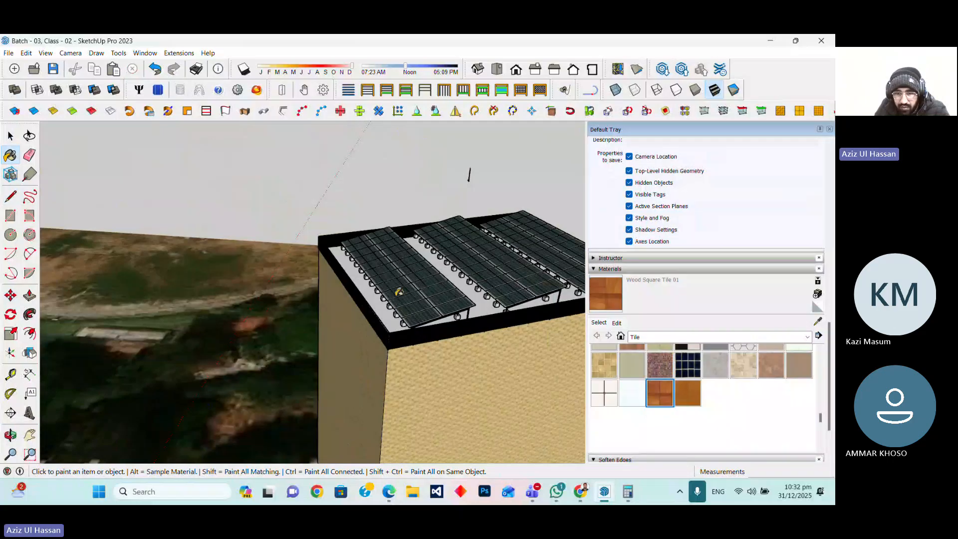
left_click(346, 265)
scroll(302, 363, "up", 2)
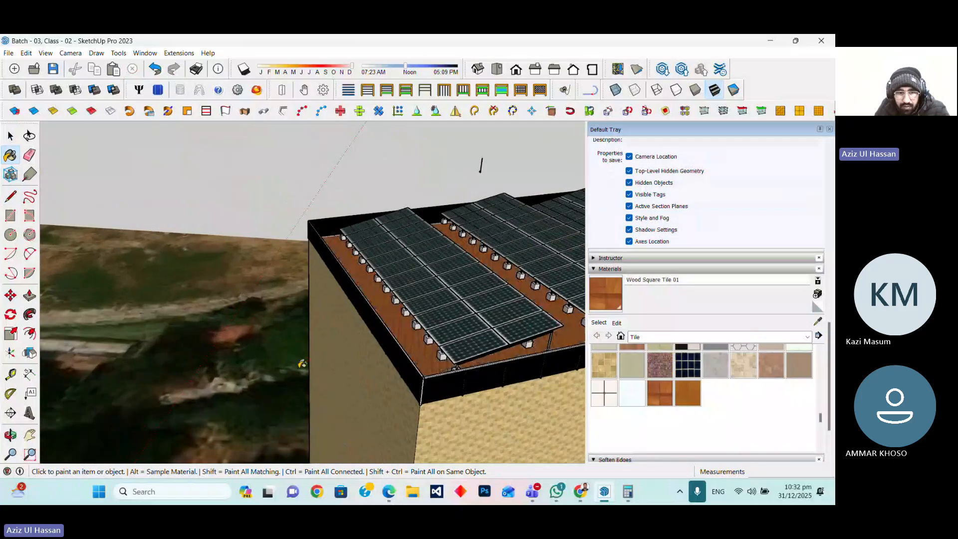
scroll(302, 364, "down", 5)
Paint another building wall with the Tile Mosaic Multi material
left_click(11, 435)
mouse_move(299, 349)
left_mouse_down()
mouse_move(447, 383)
mouse_move(379, 349)
left_mouse_up()
left_click(660, 365)
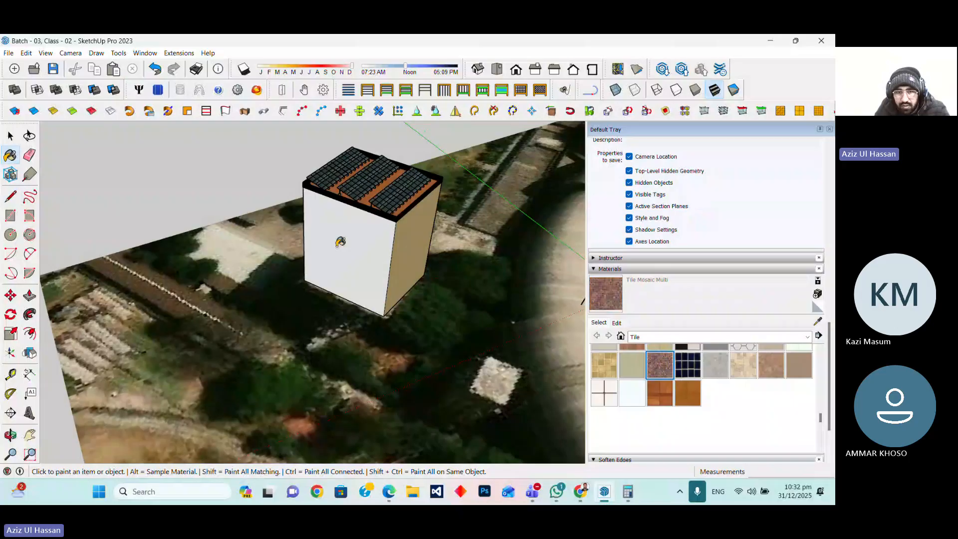
left_click(341, 242)
Paint the remaining white wall of the building with Tile Limestone Multi
middle_click_drag(340, 241, 608, 197)
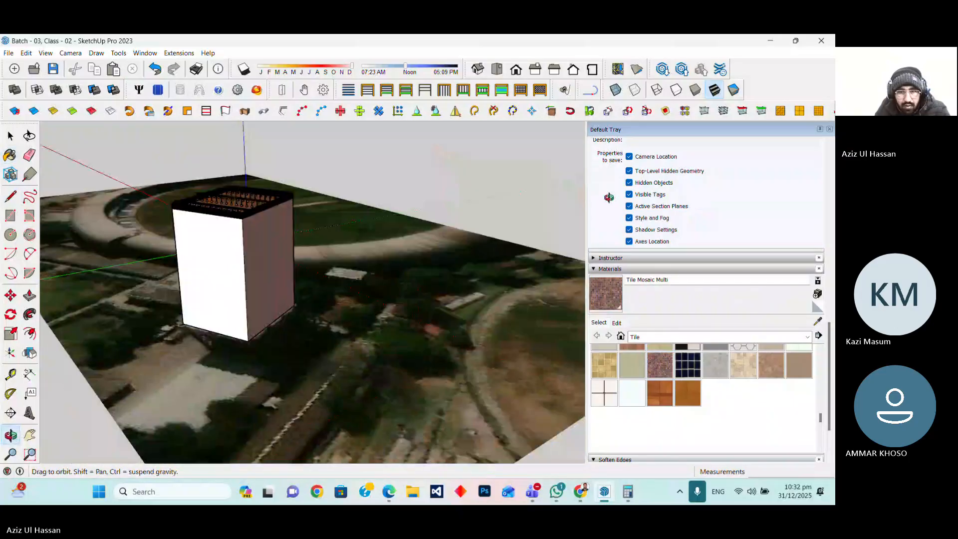
left_click(595, 370)
left_click(227, 266)
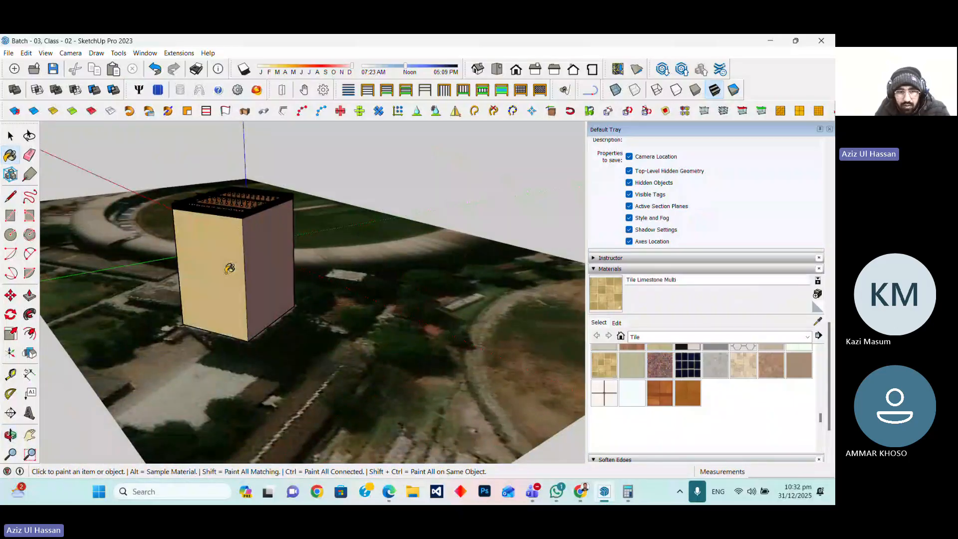
Orbit and zoom around the building to inspect the painted walls, roof and solar rows
left_click(12, 439)
left_click_drag(424, 240, 309, 288)
scroll(270, 129, "up", 7)
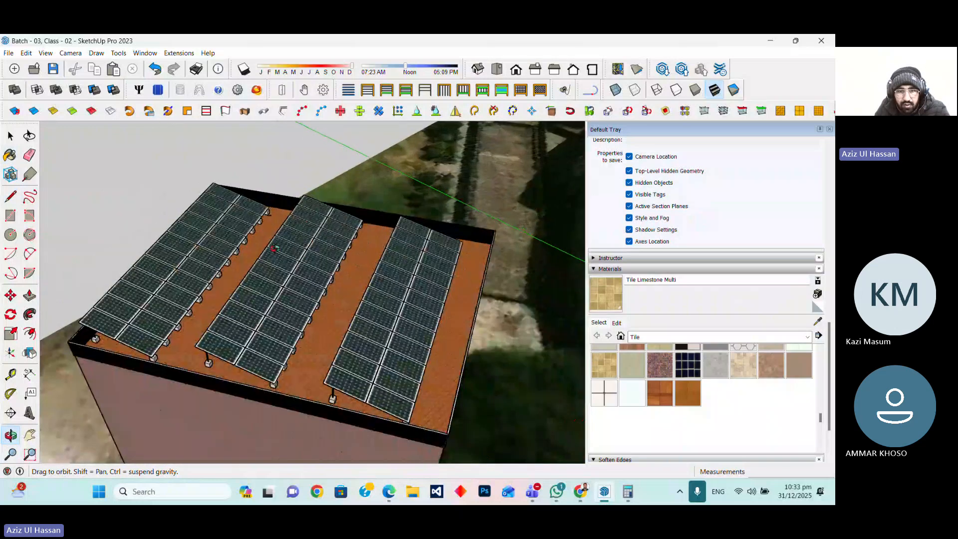
left_click_drag(487, 290, 225, 289)
scroll(291, 202, "down", 6)
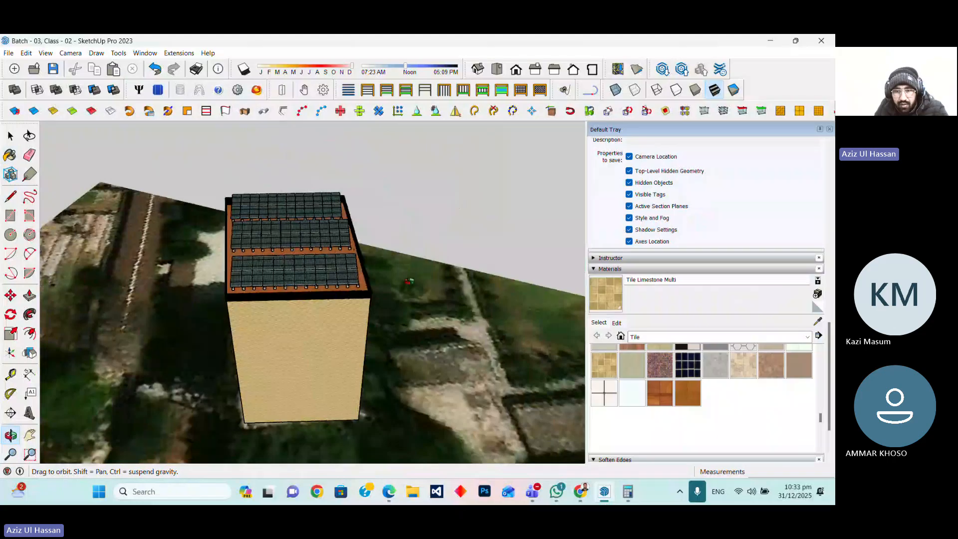
left_click_drag(409, 281, 210, 300)
scroll(330, 315, "up", 4)
scroll(209, 300, "down", 6)
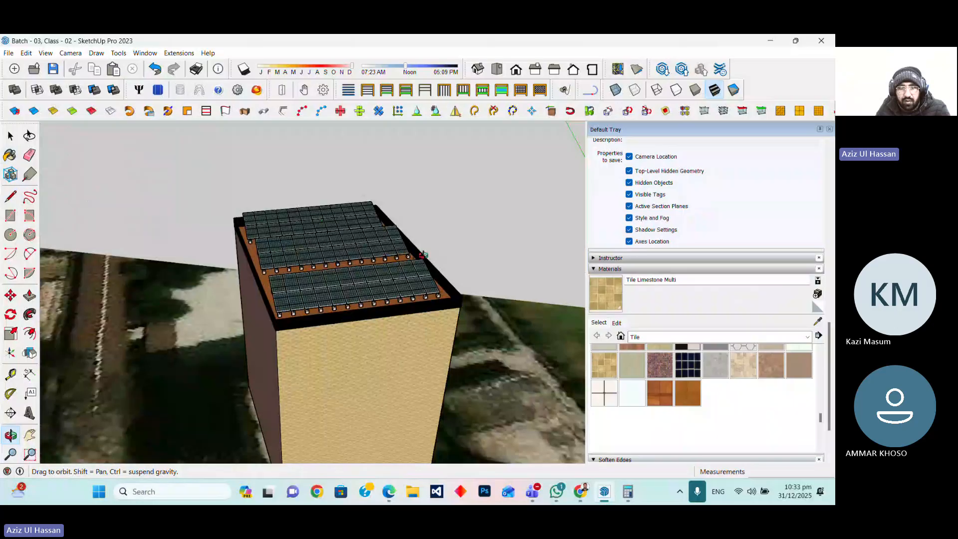
scroll(422, 255, "up", 2)
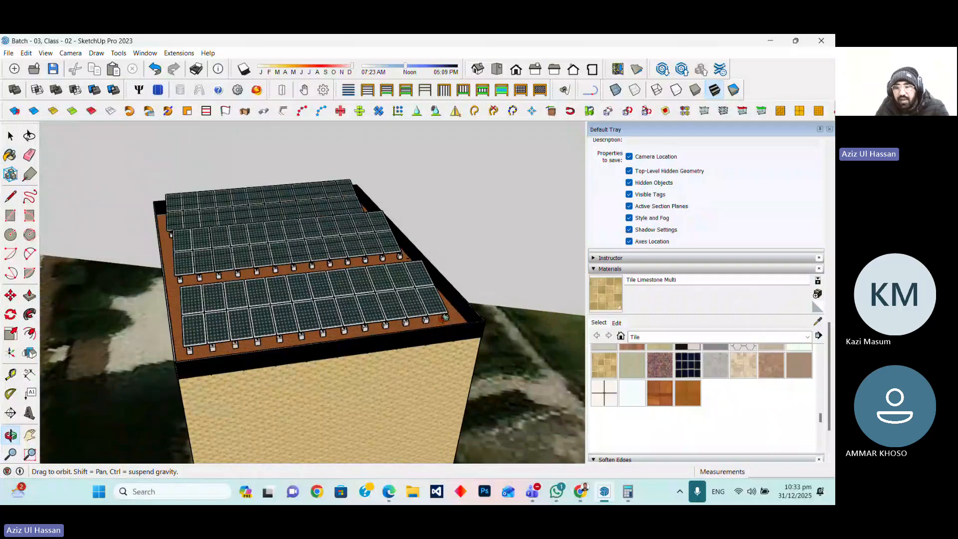
scroll(444, 317, "up", 2)
left_click_drag(440, 318, 478, 285)
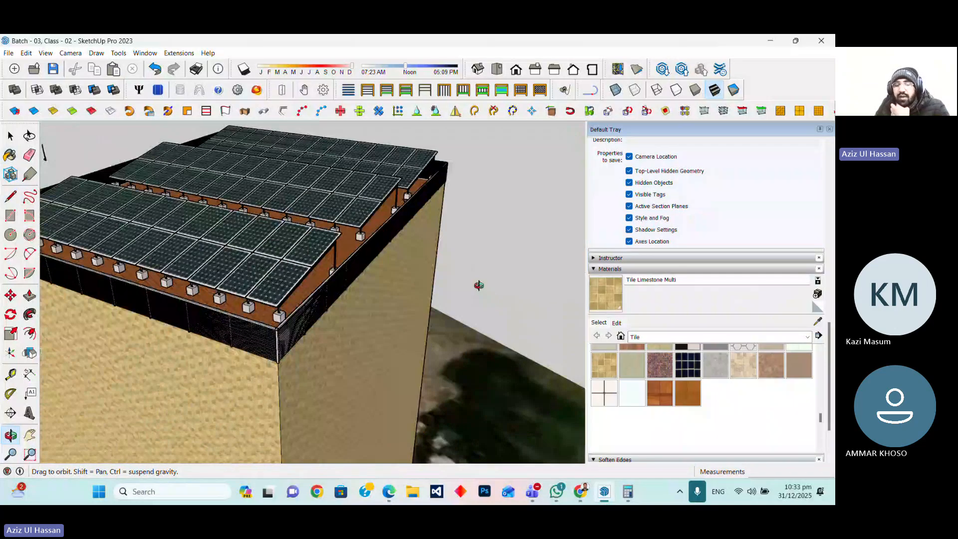
Switch to the Teams meeting window and open and dismiss its More options menu
mouse_move(532, 492)
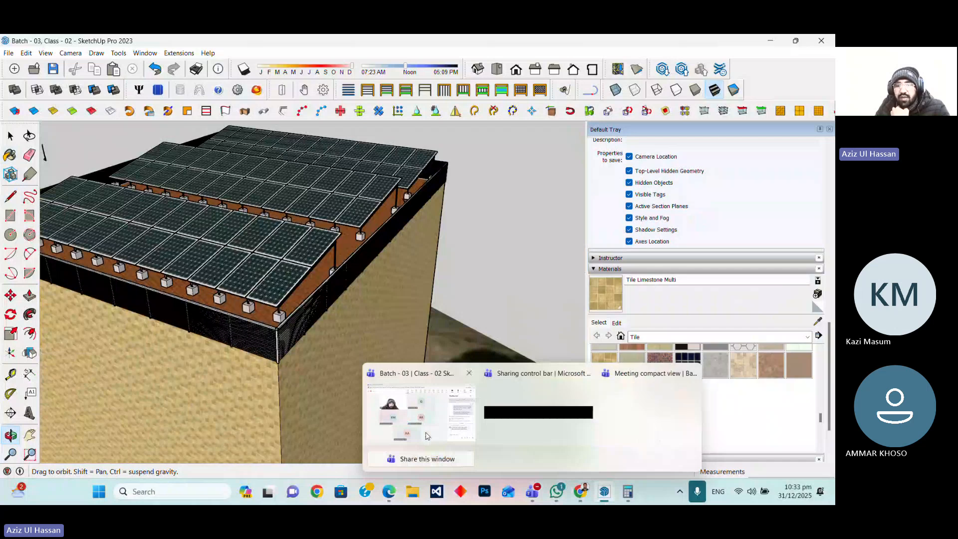
left_click(427, 436)
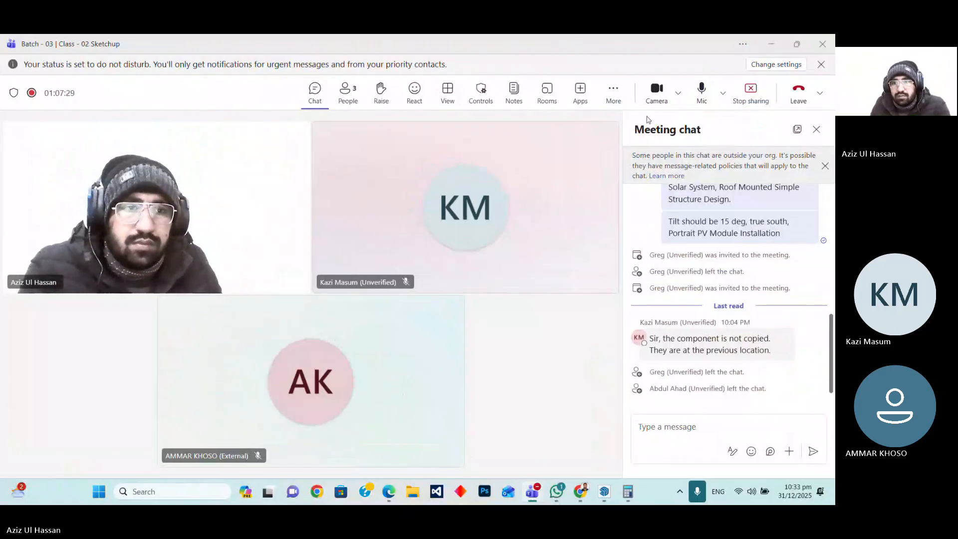
left_click(613, 91)
mouse_move(645, 126)
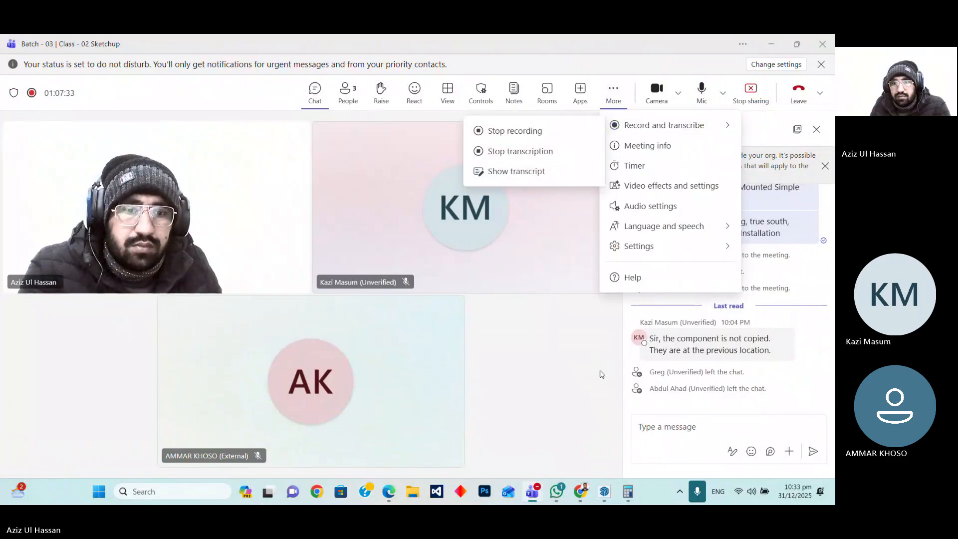
left_click(562, 360)
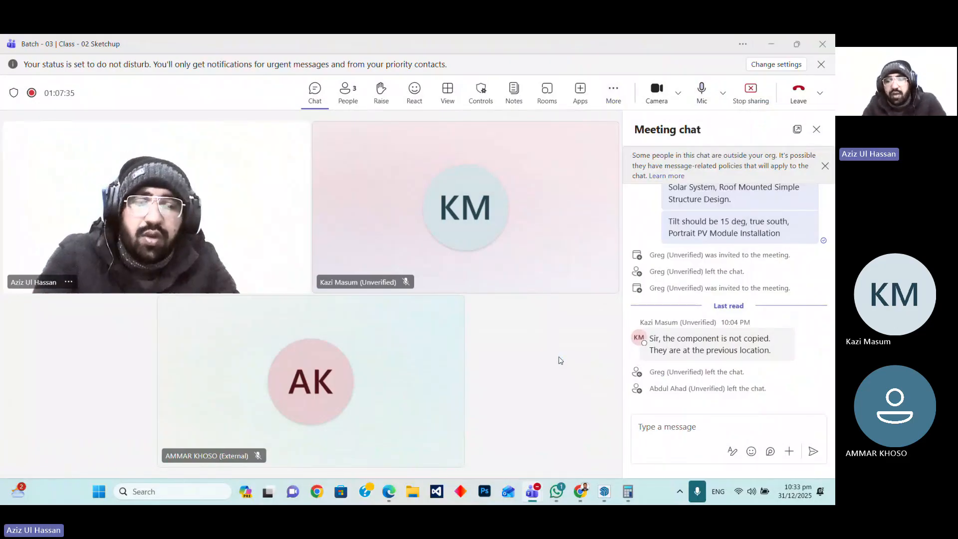